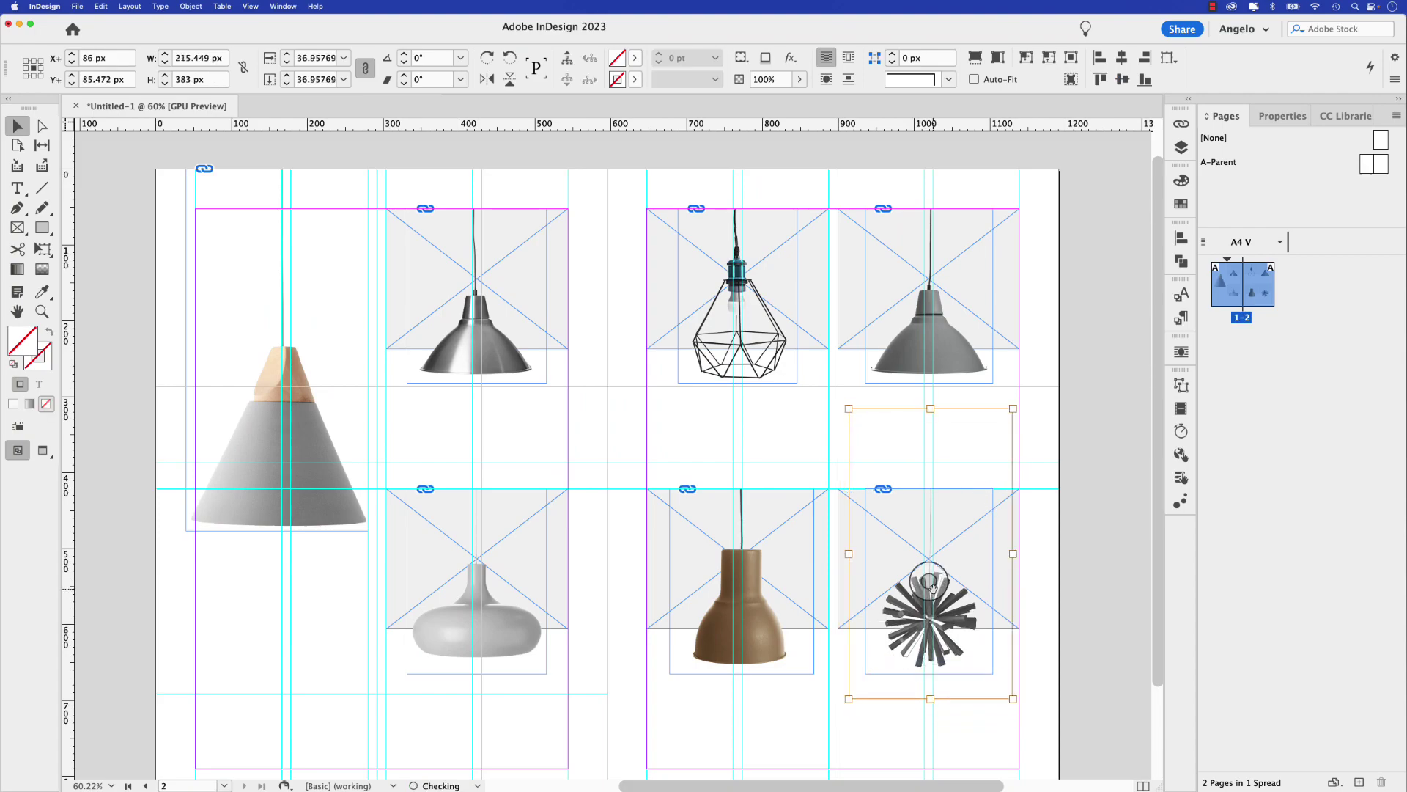
# Step: Test the Luna Pendant Light's grey and orange colour swatches in the interactivity preview by switching between them
pyautogui.click(1069, 572)
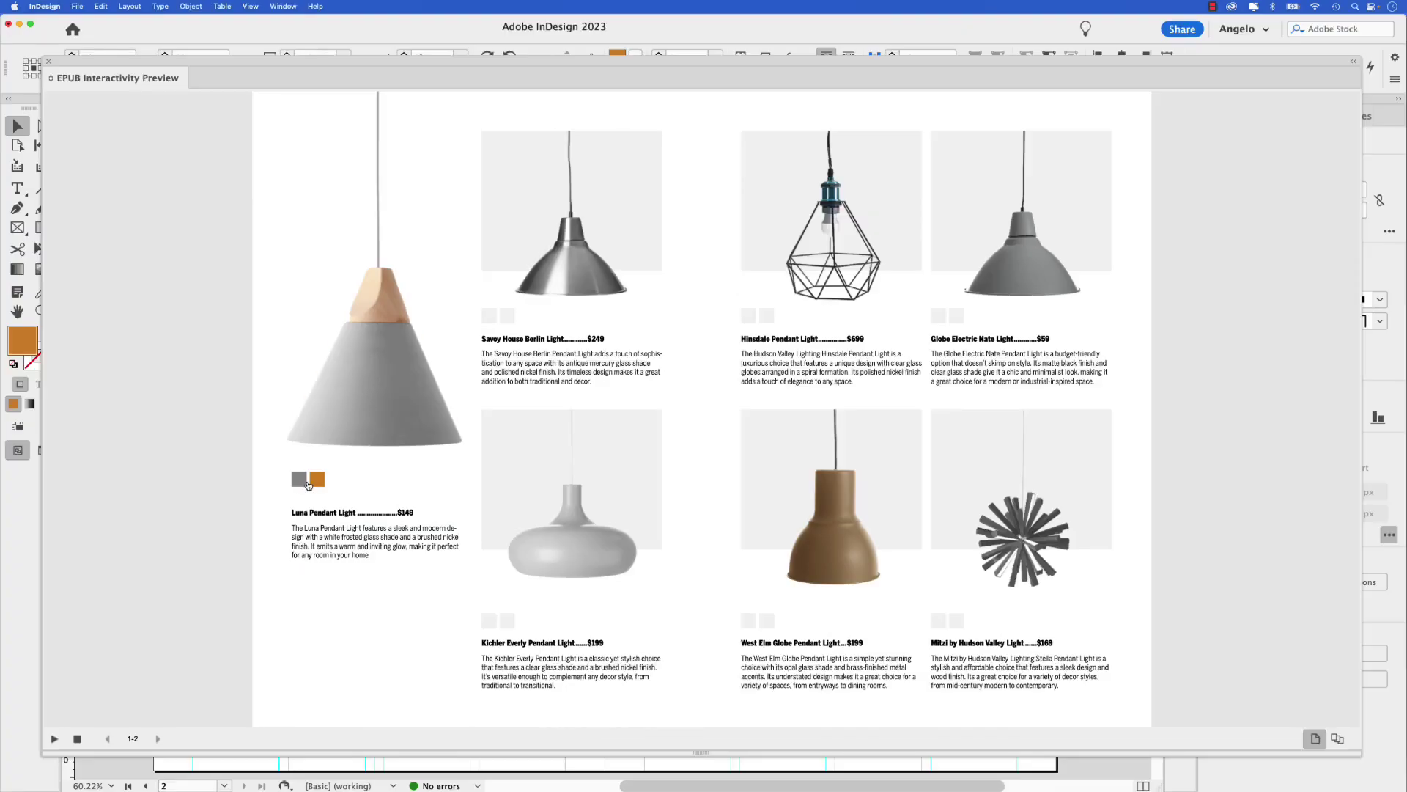
pyautogui.click(316, 483)
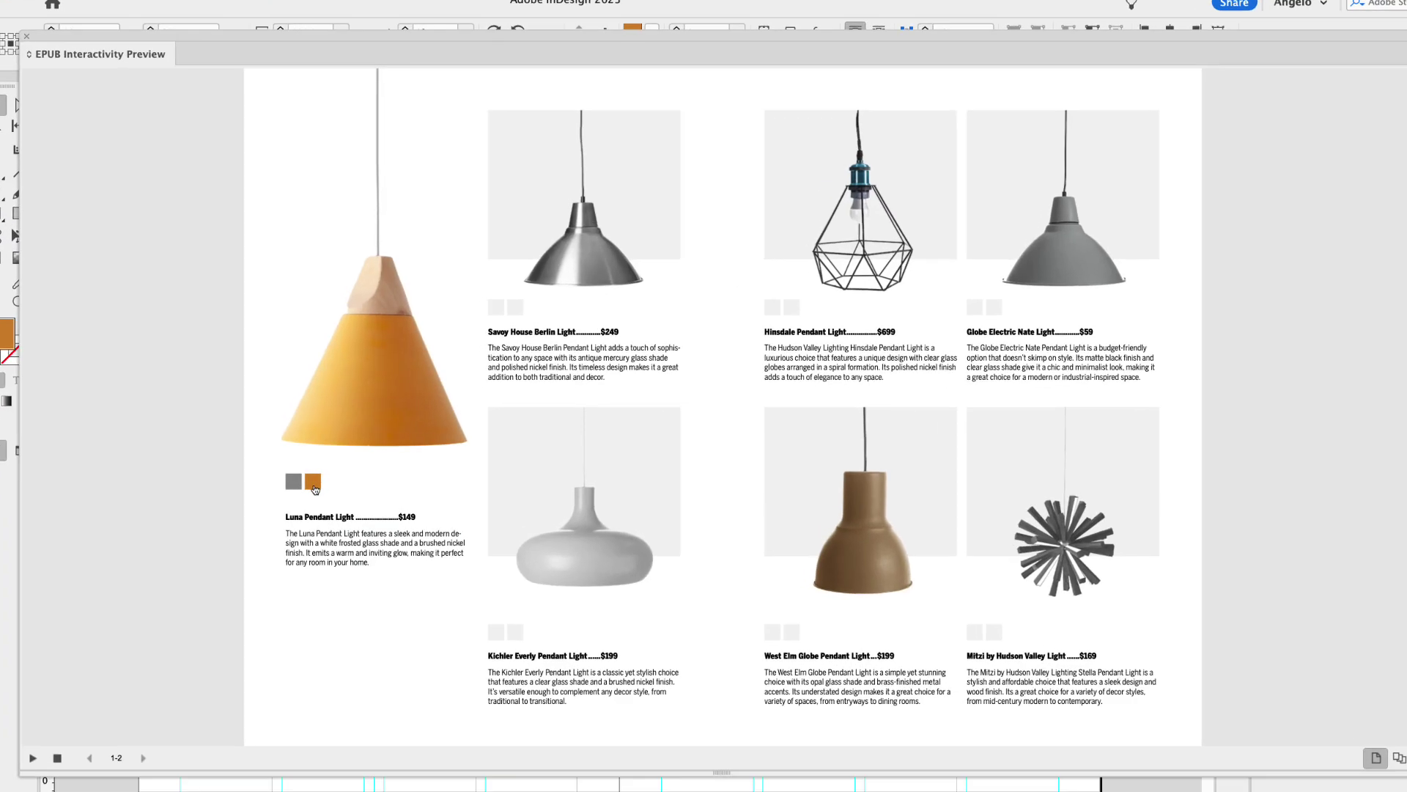
pyautogui.click(303, 483)
pyautogui.click(316, 483)
pyautogui.click(305, 484)
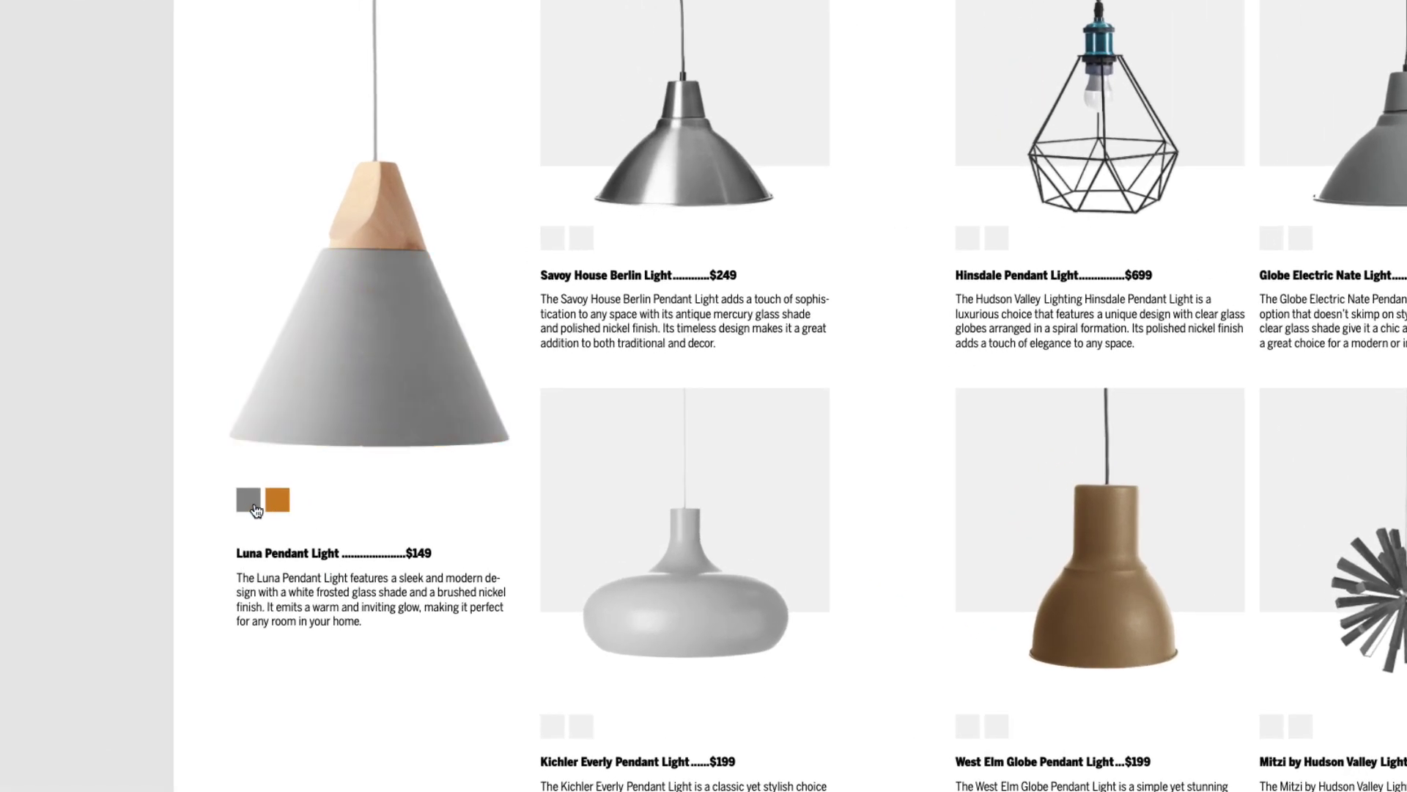
pyautogui.click(277, 504)
pyautogui.click(251, 505)
pyautogui.click(279, 508)
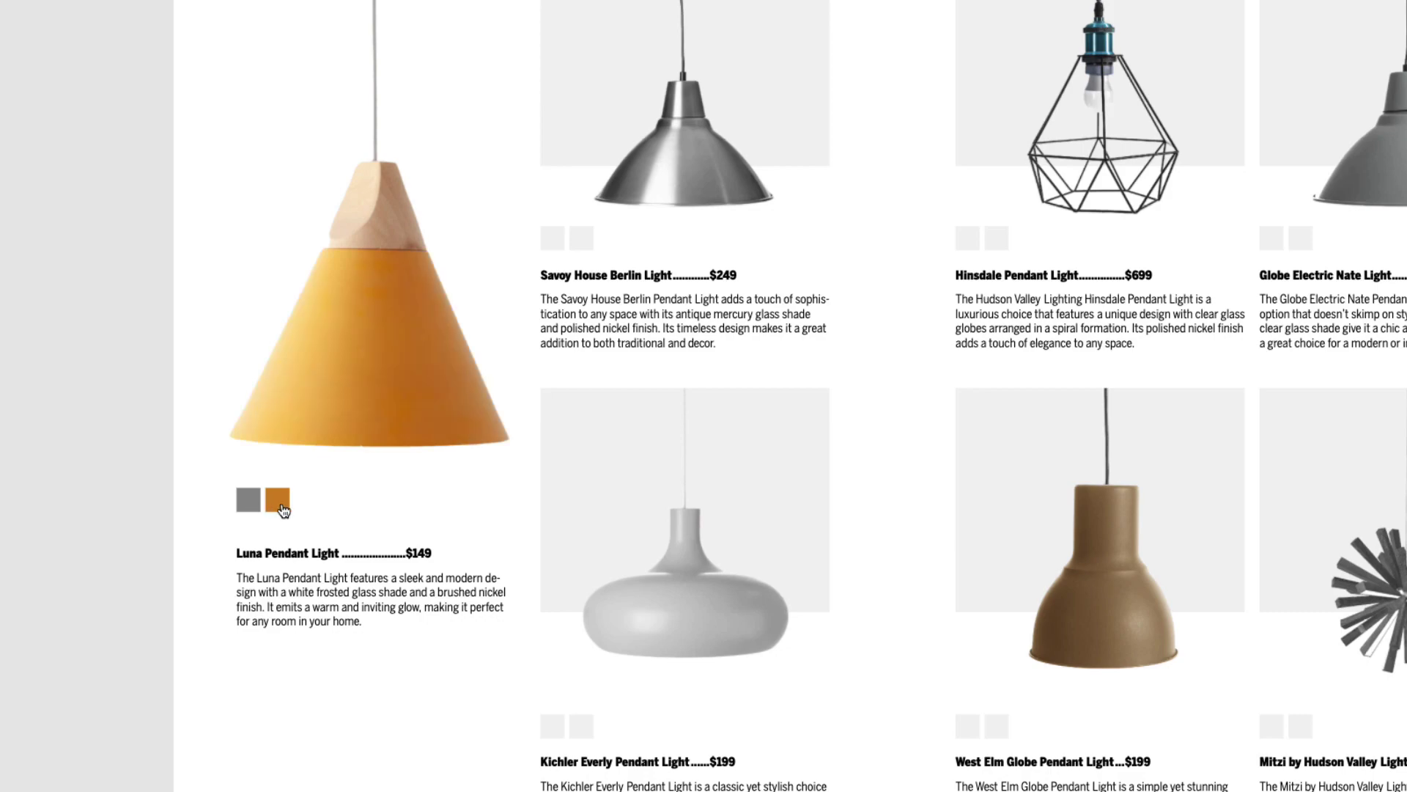
pyautogui.click(250, 505)
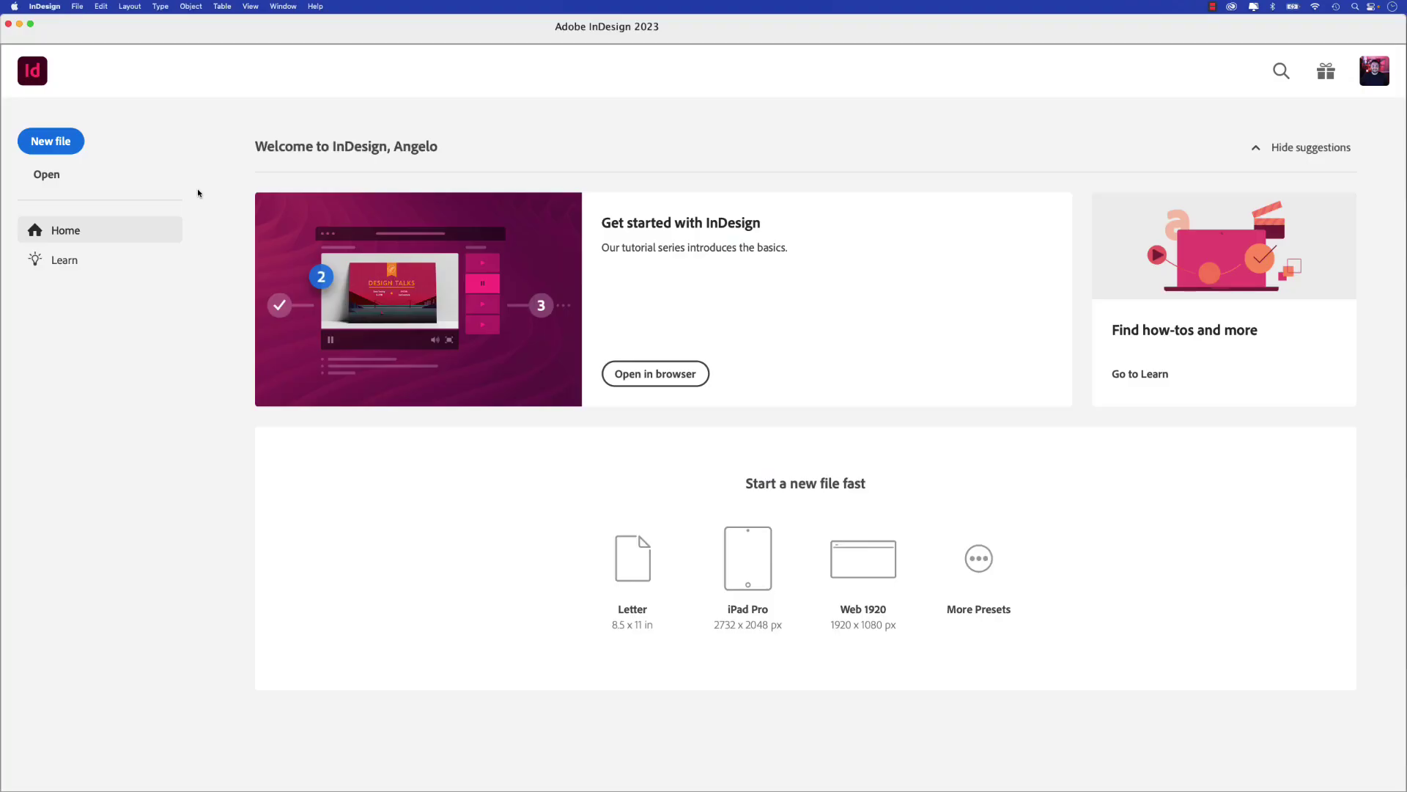
# Step: Set up a new file from the Web A4 preset in portrait orientation, with 2 pages and facing pages enabled
pyautogui.click(55, 141)
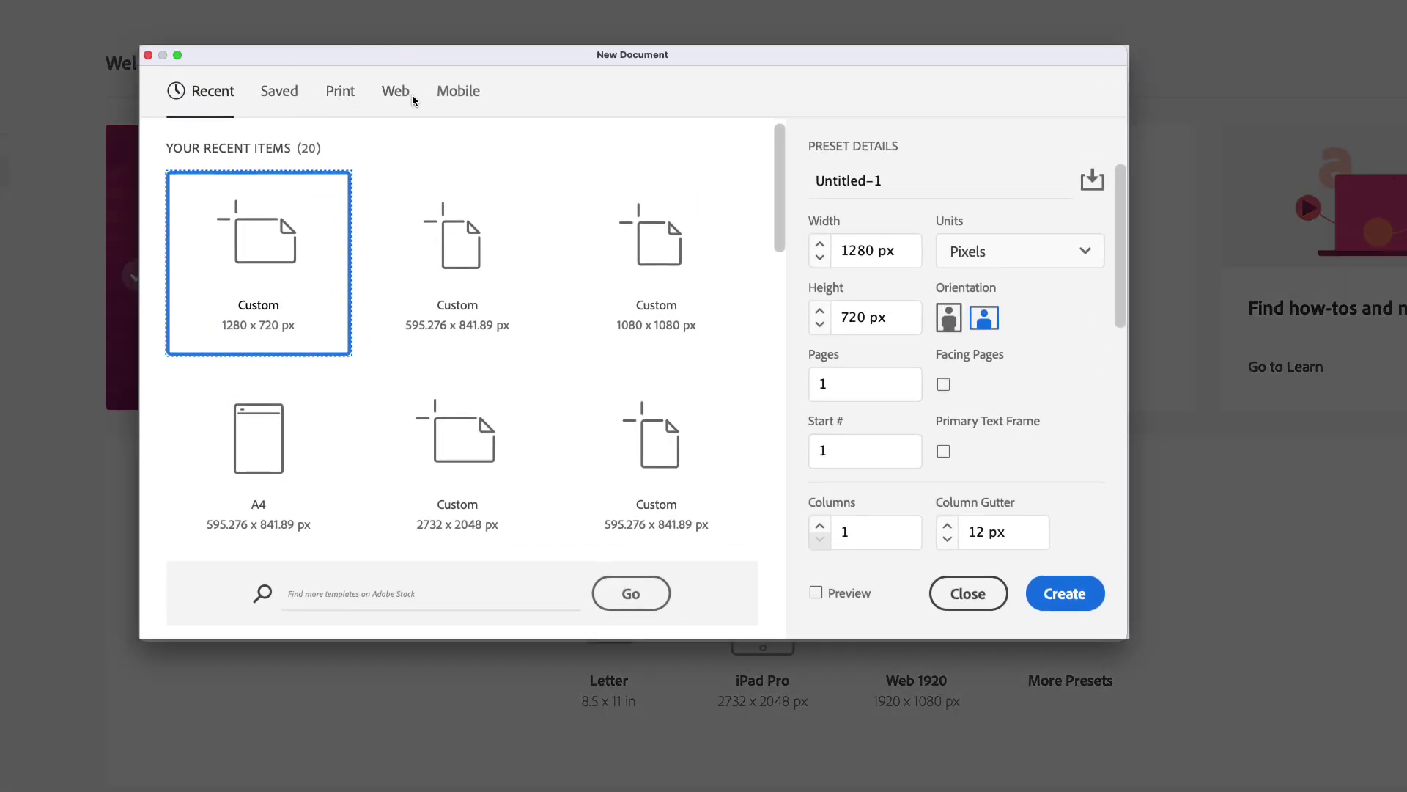
pyautogui.click(397, 98)
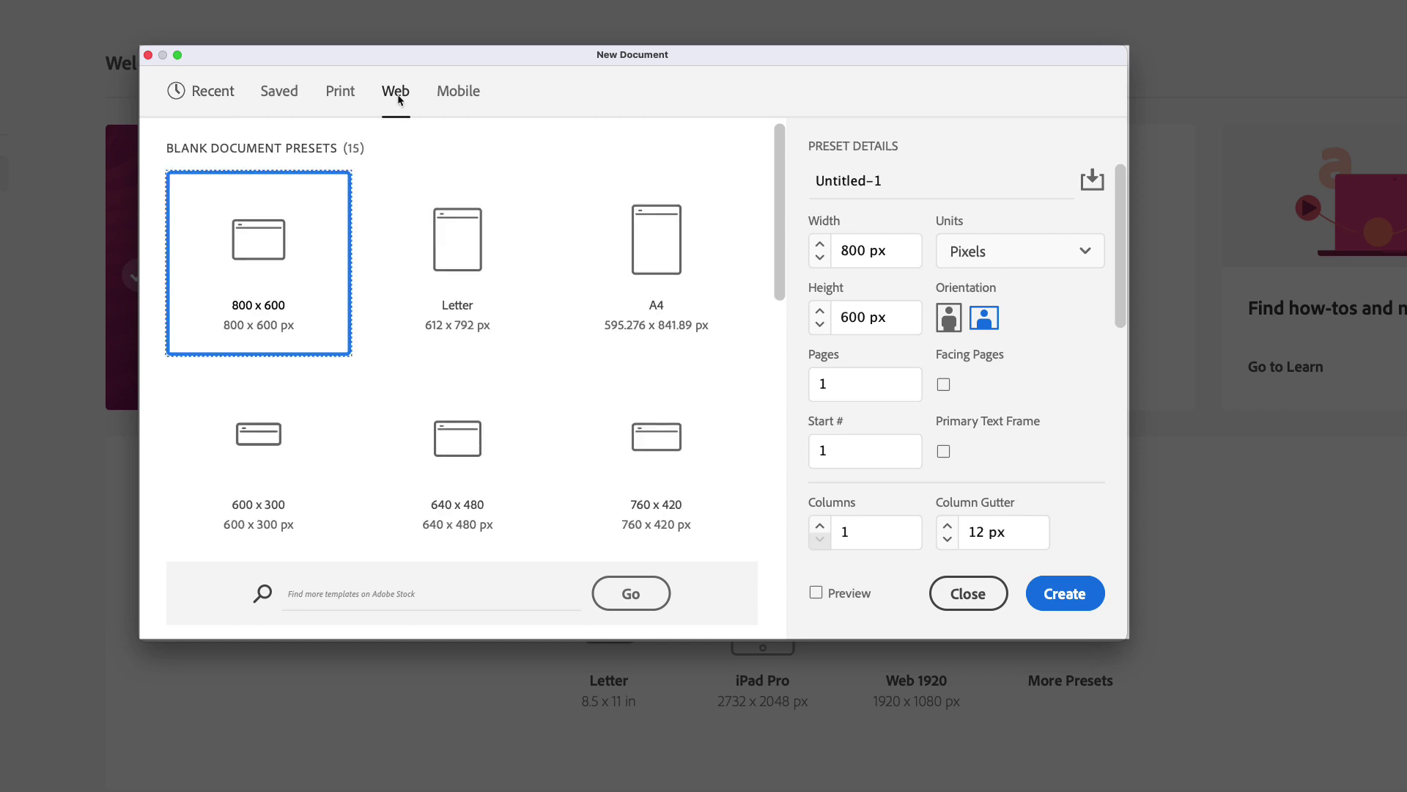
pyautogui.click(671, 277)
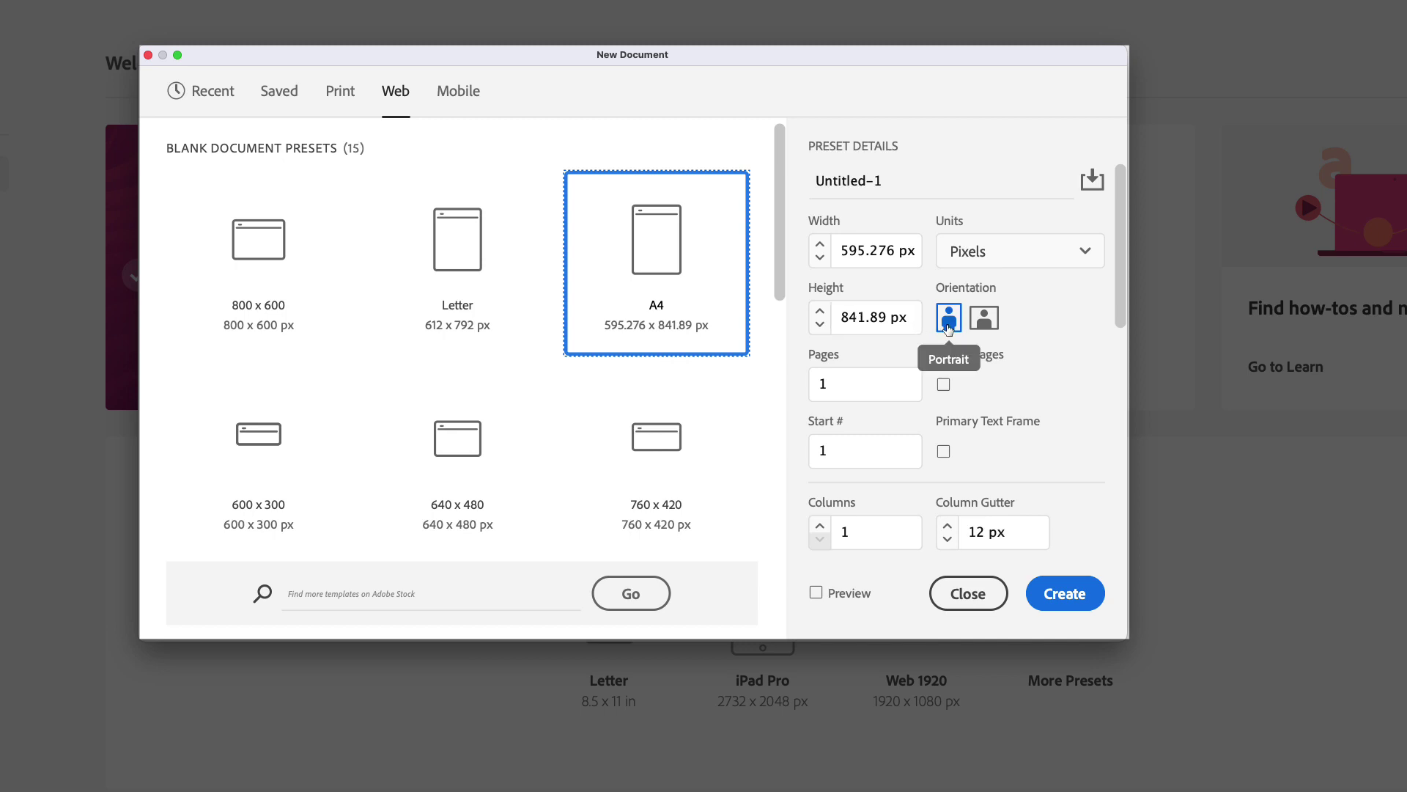
pyautogui.moveTo(870, 378); pyautogui.dragTo(807, 381)
pyautogui.write('2')
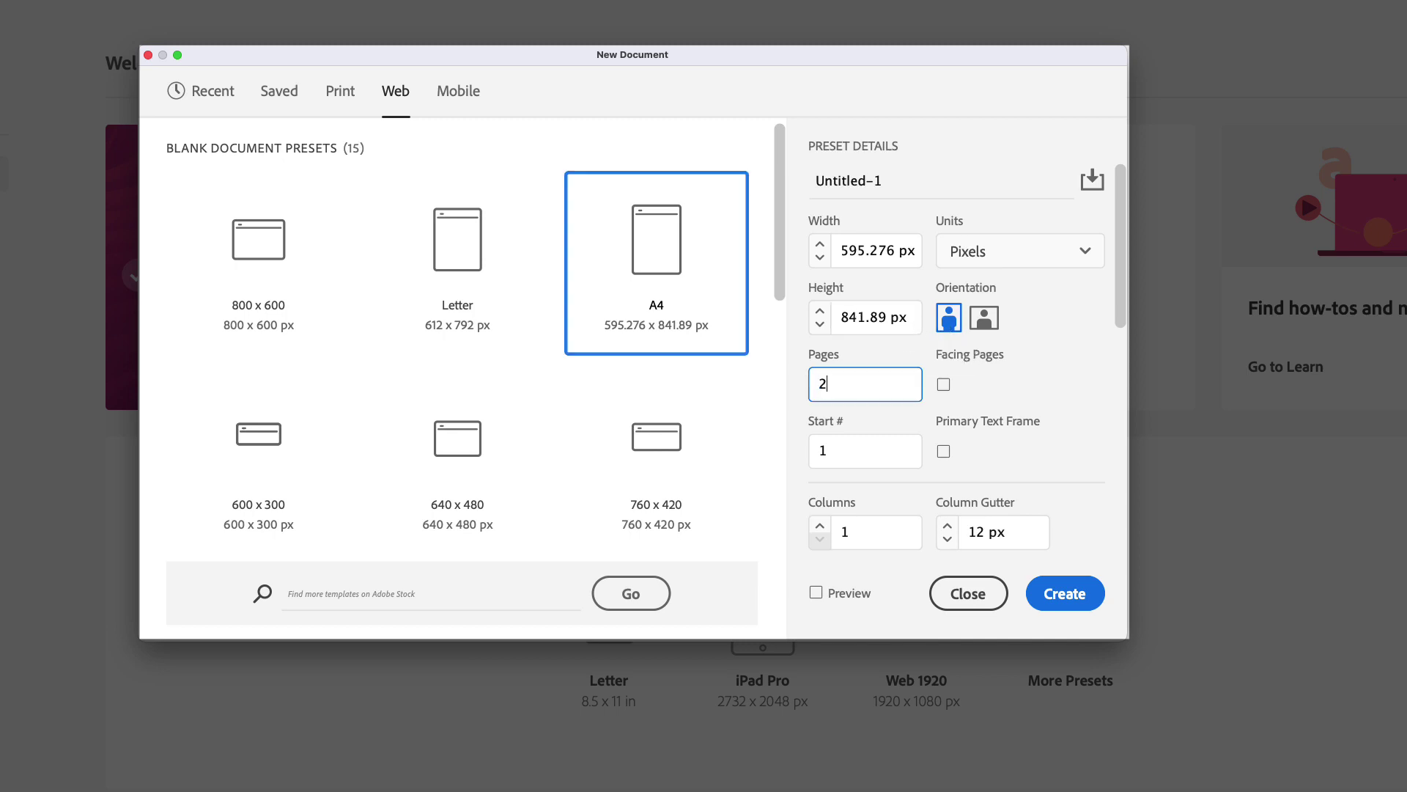
pyautogui.click(944, 385)
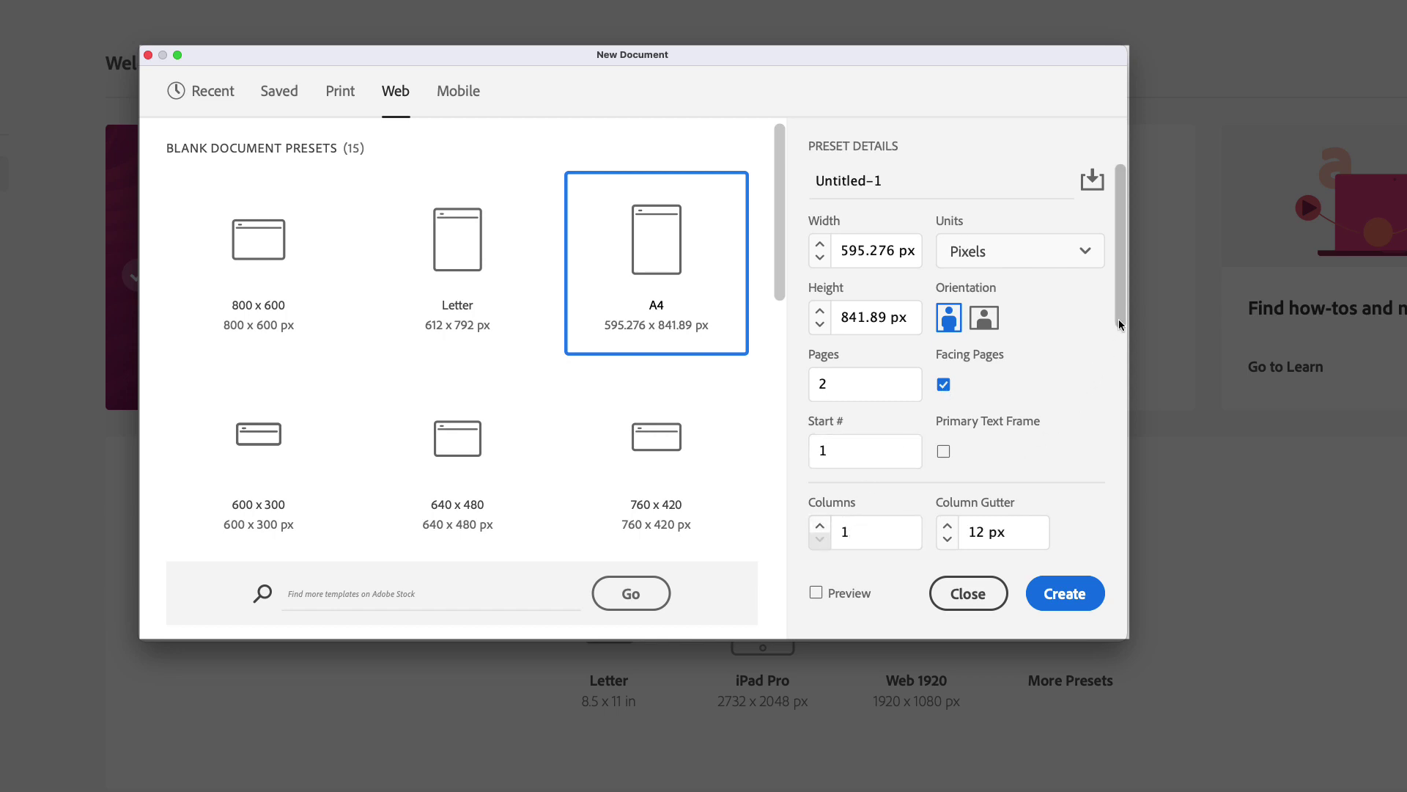
# Step: Set all four page margins to 52 px and create the document
pyautogui.moveTo(1120, 314); pyautogui.dragTo(1112, 429)
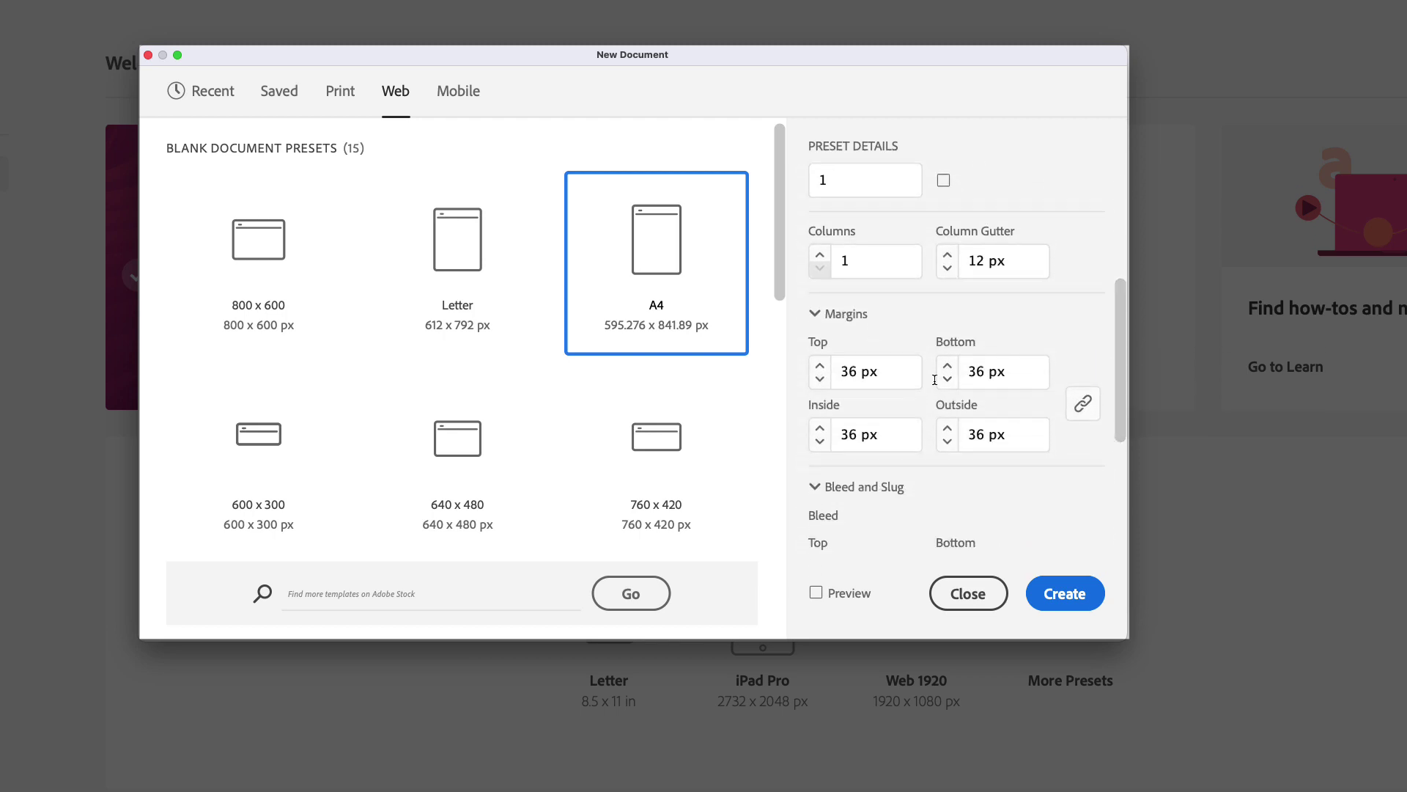
pyautogui.click(882, 371)
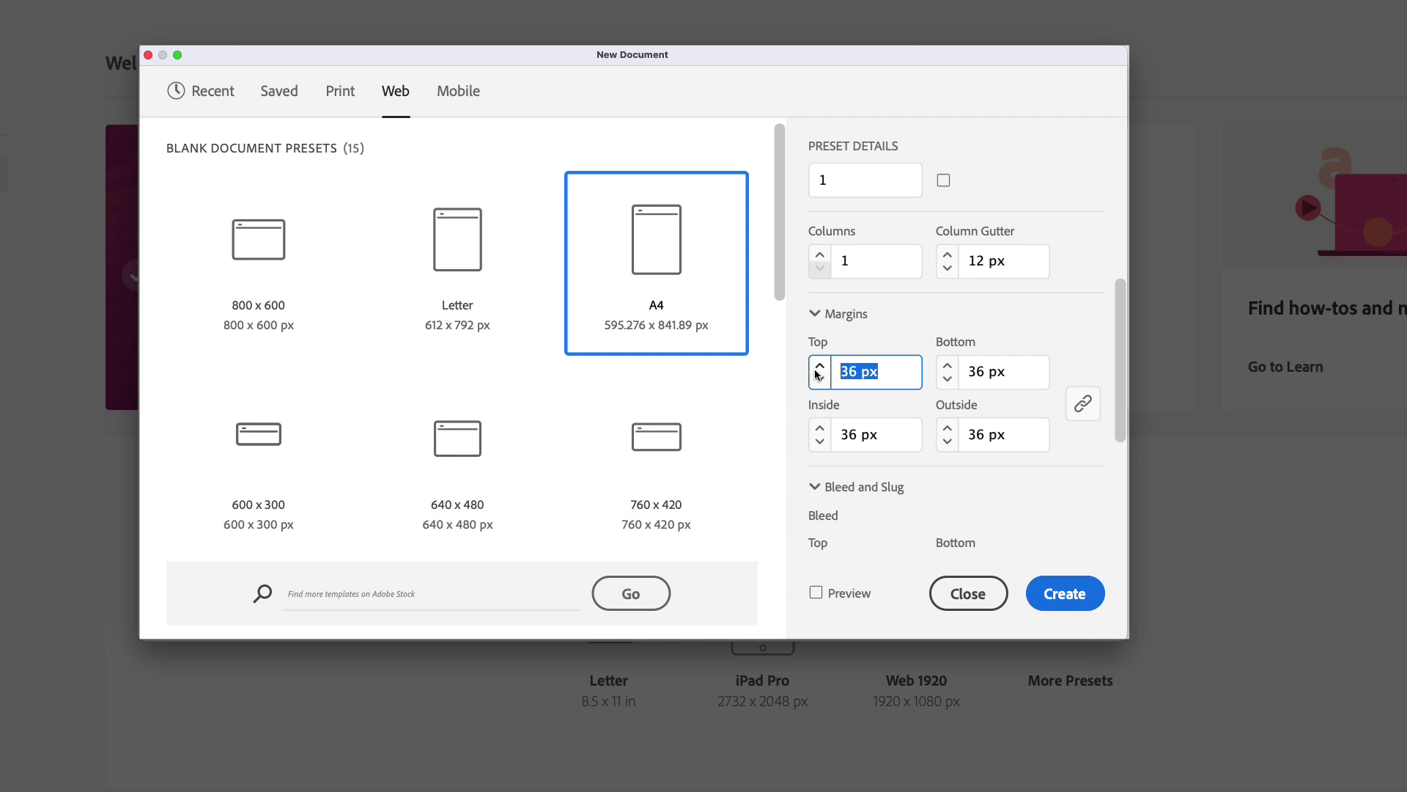
pyautogui.write('52')
pyautogui.press('Tab')
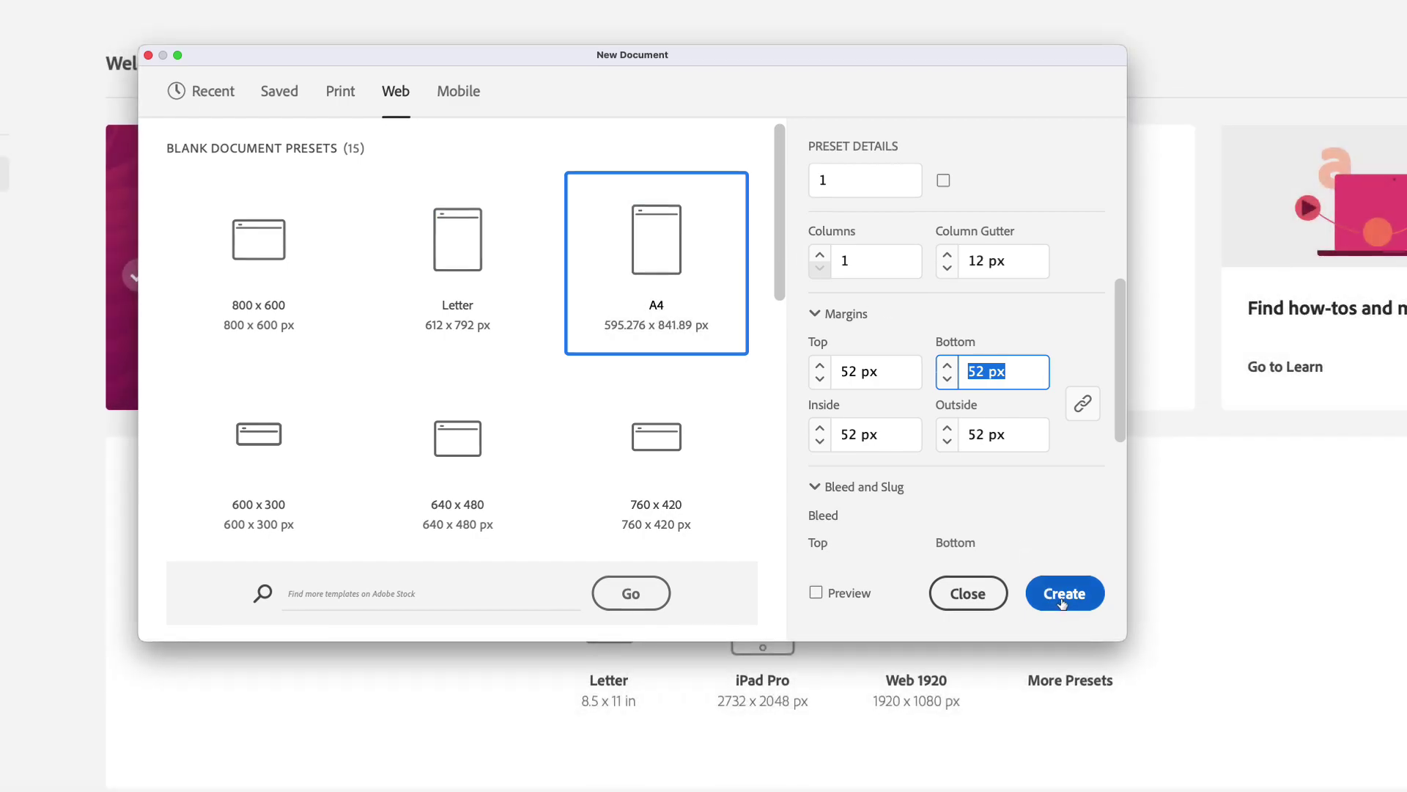
pyautogui.click(1061, 591)
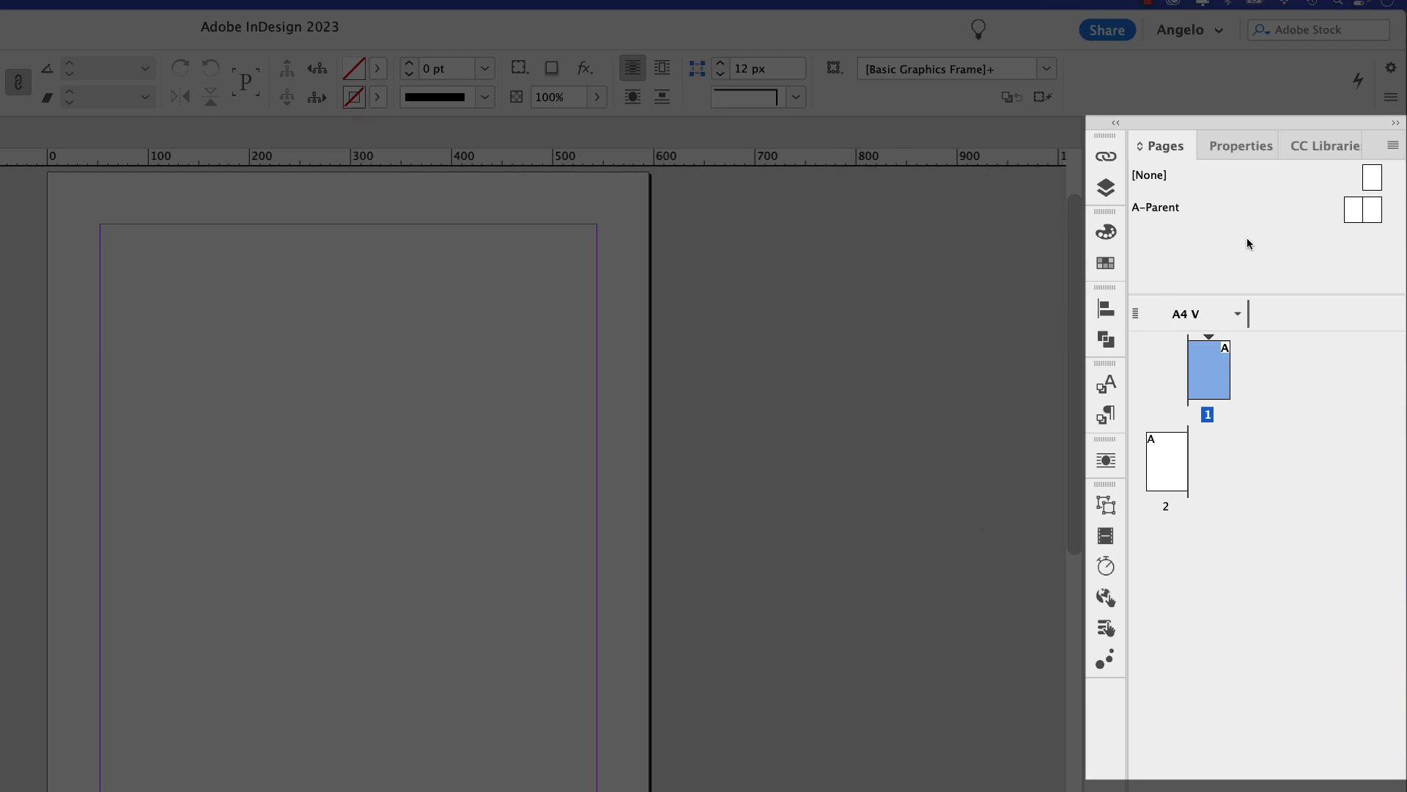
# Step: Disable shuffling of document pages and place page 2 beside page 1 to form a two-page spread
pyautogui.click(1392, 151)
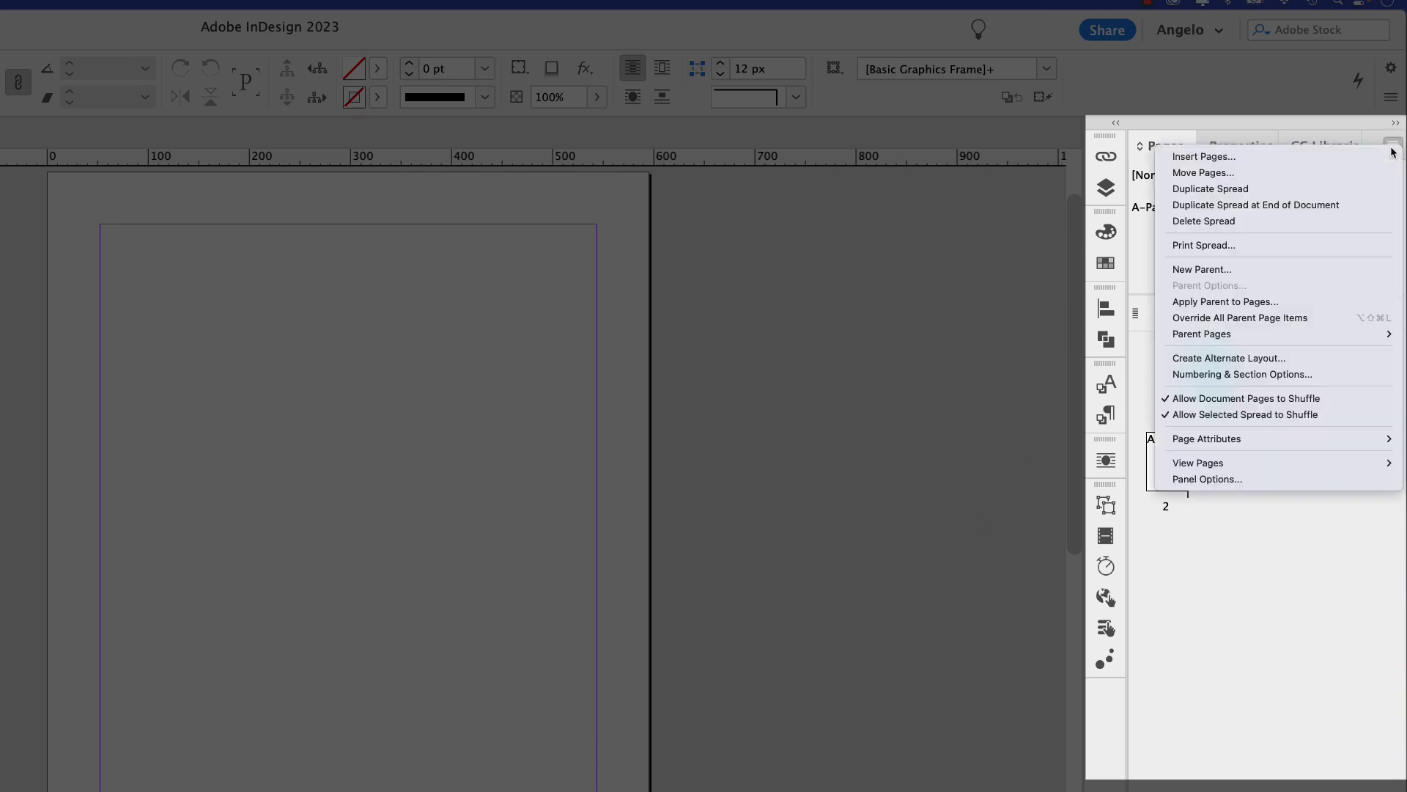
pyautogui.click(1331, 399)
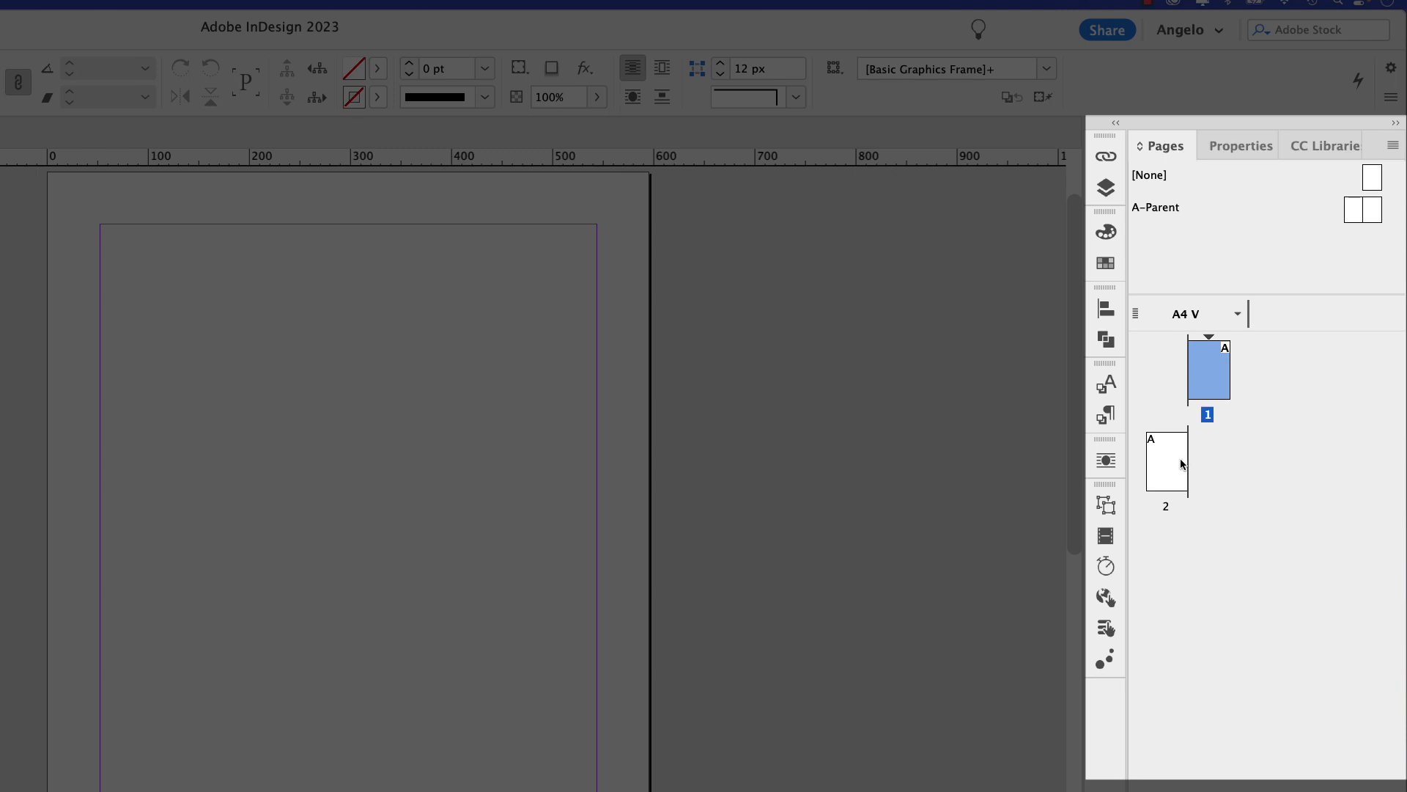
pyautogui.moveTo(1171, 474); pyautogui.dragTo(1186, 396)
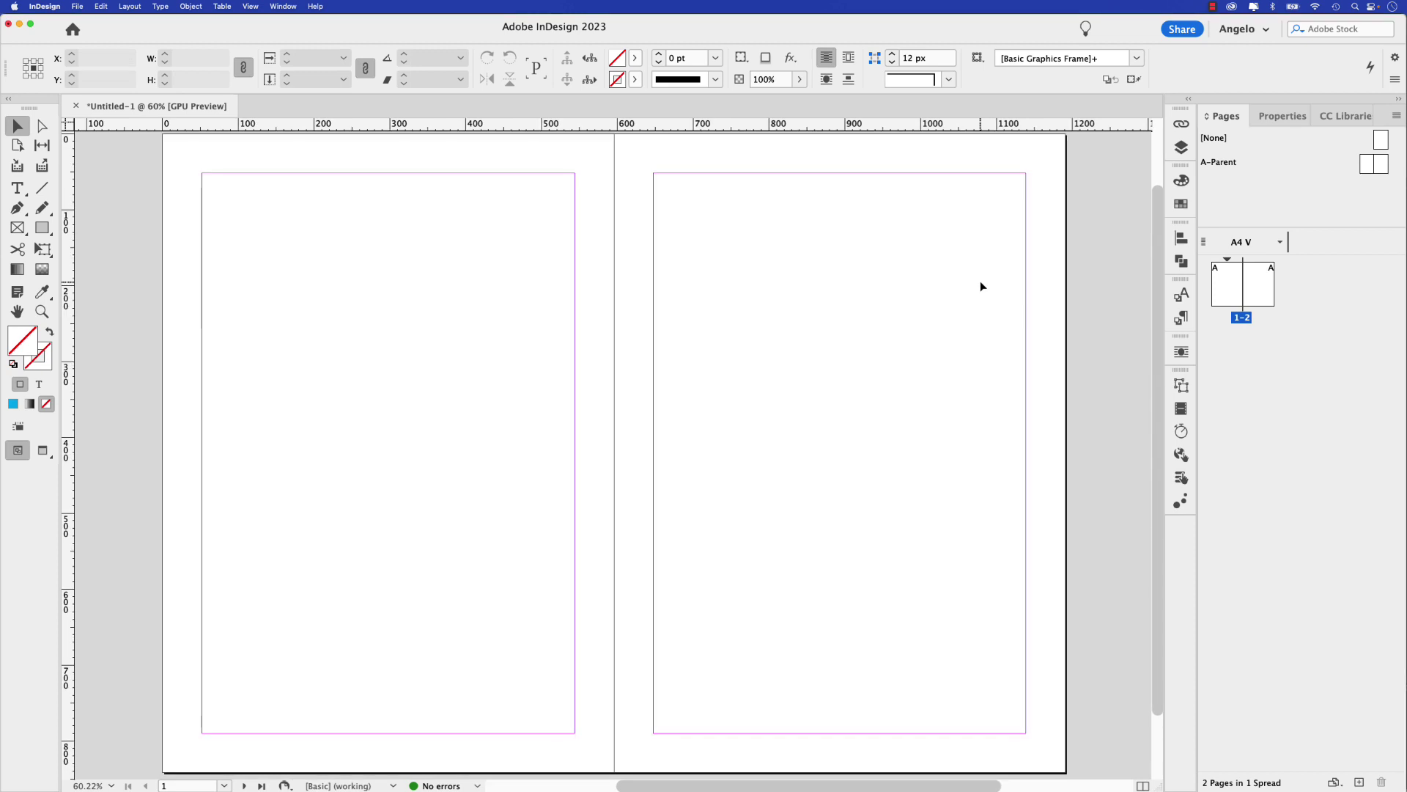
# Step: Create guides on the A-Parent spread with 4 columns and a 12 px gutter, fitted to the margins
pyautogui.doubleClick(1365, 167)
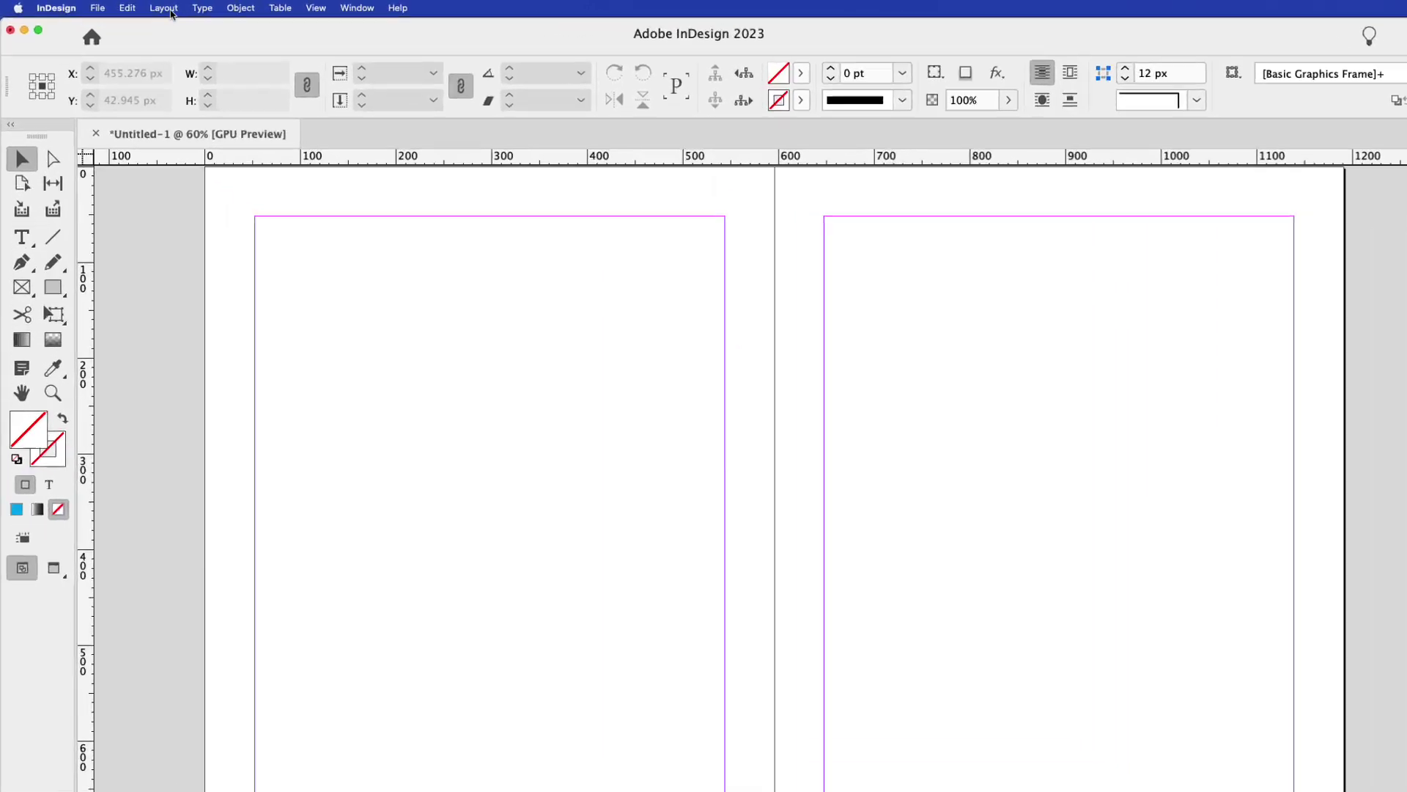
pyautogui.click(130, 7)
pyautogui.click(229, 94)
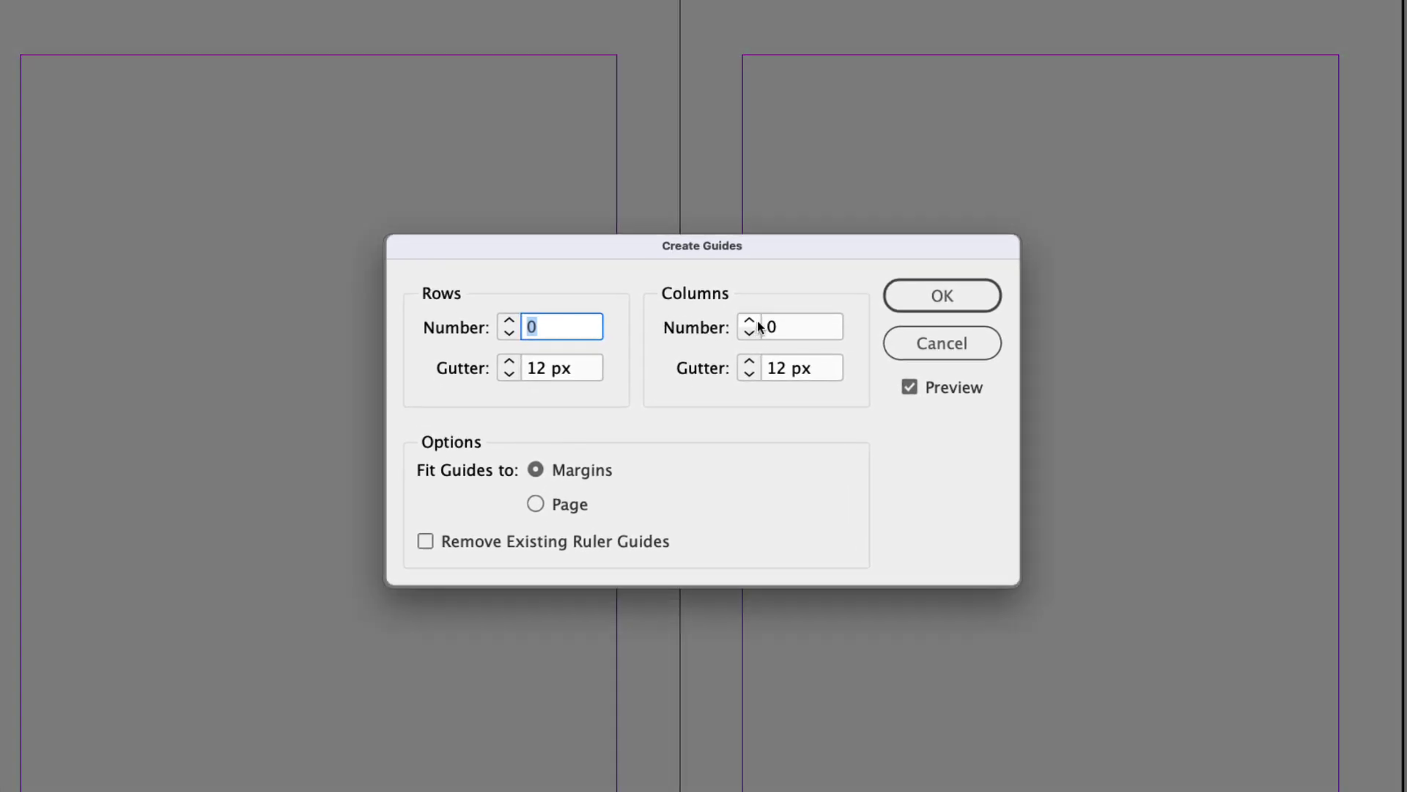
pyautogui.click(749, 322)
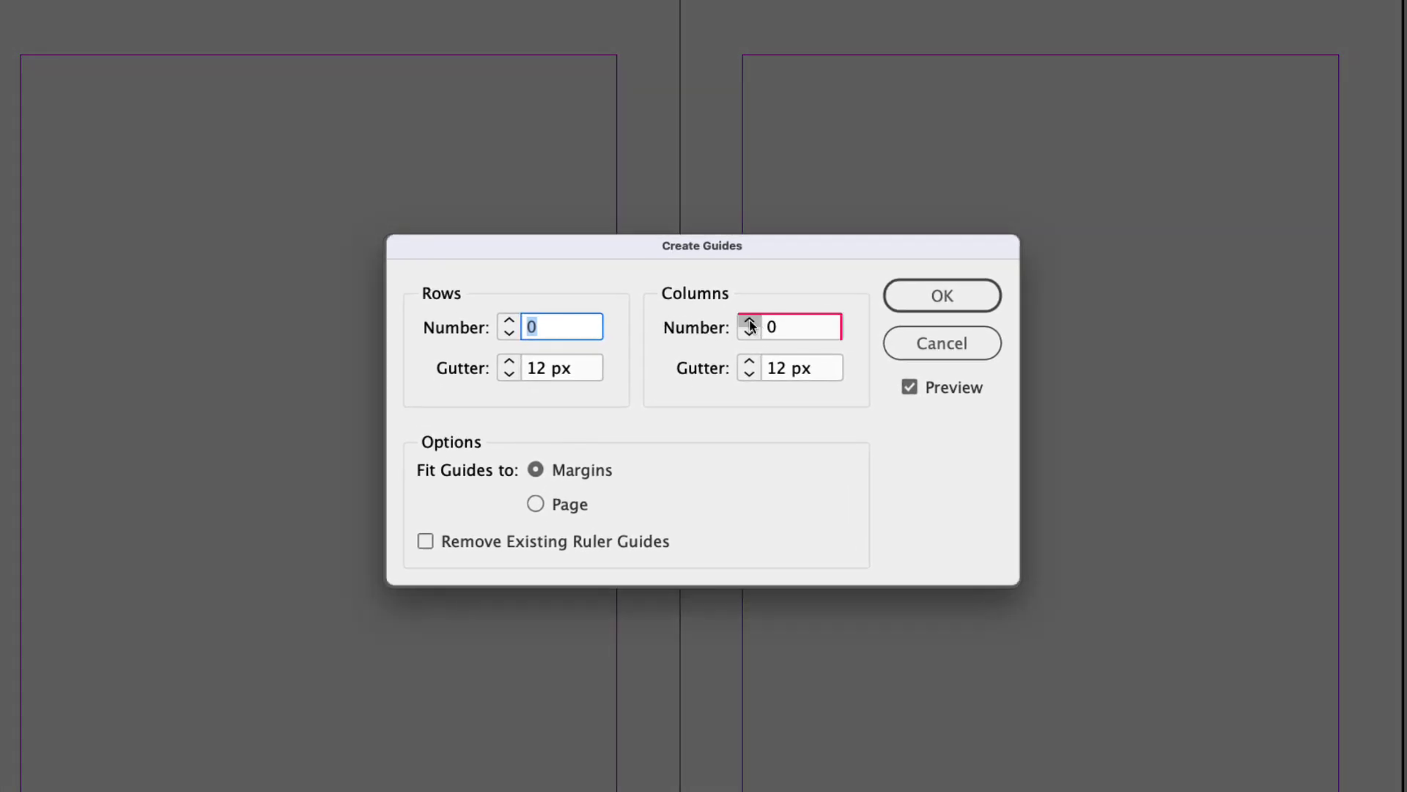
pyautogui.click(750, 321)
pyautogui.click(750, 322)
pyautogui.click(750, 322)
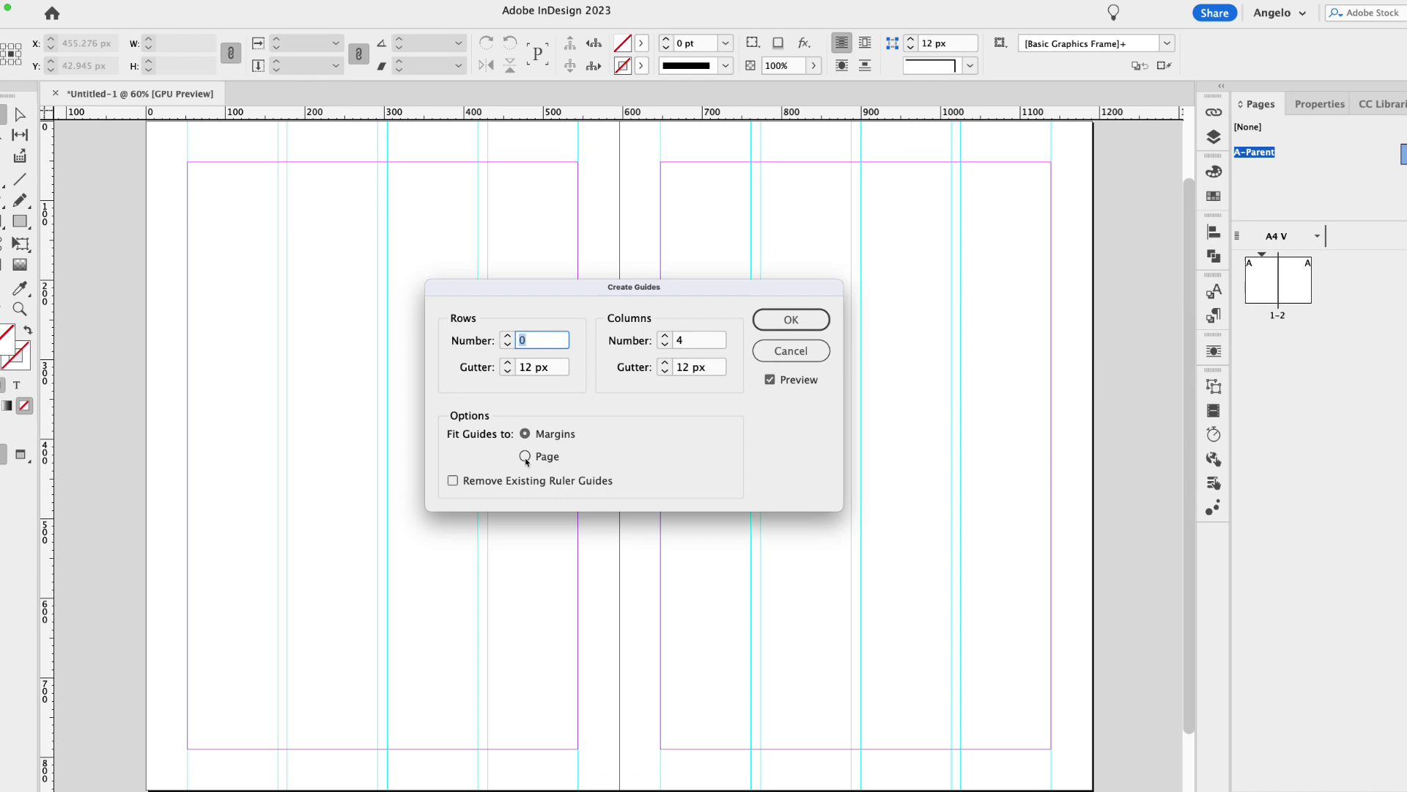
pyautogui.click(526, 458)
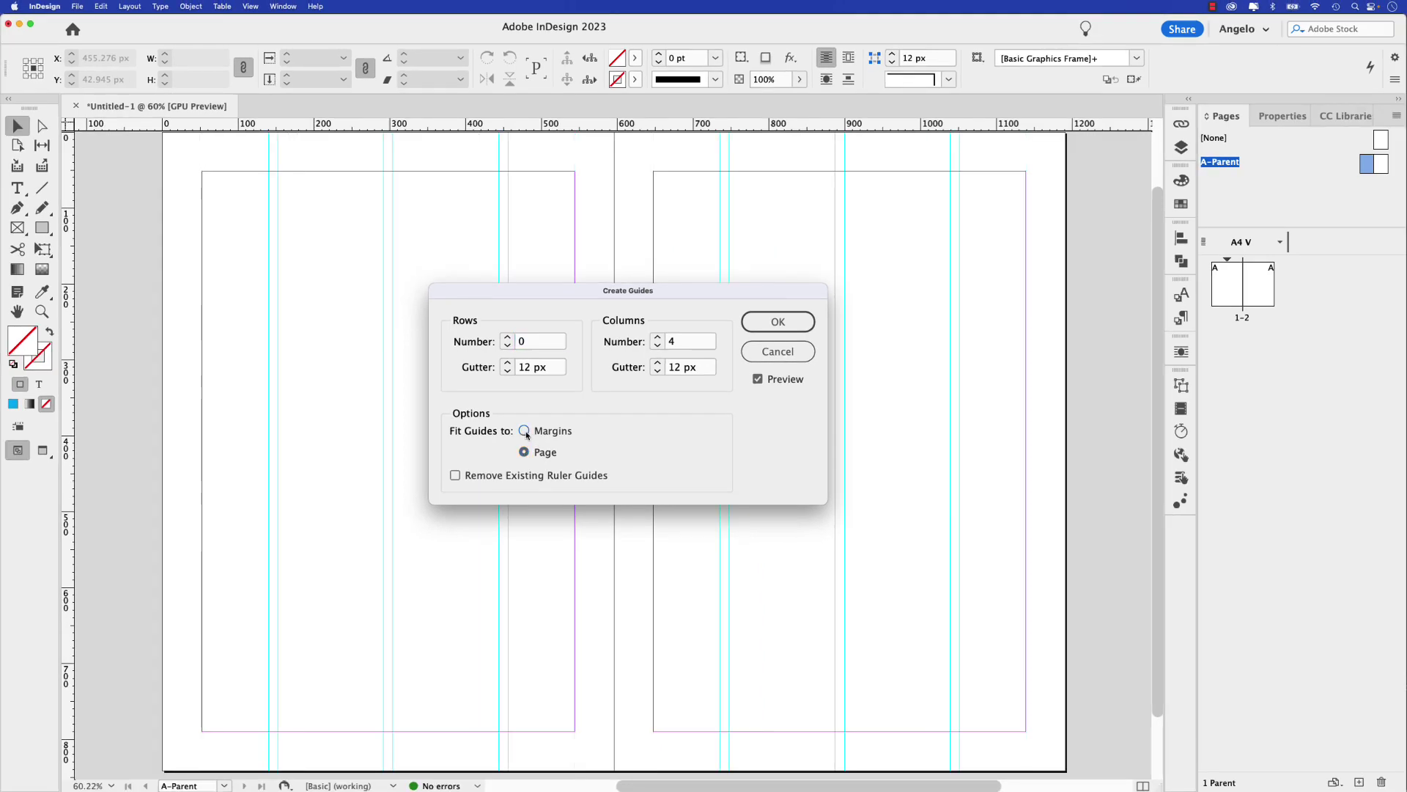
pyautogui.click(525, 431)
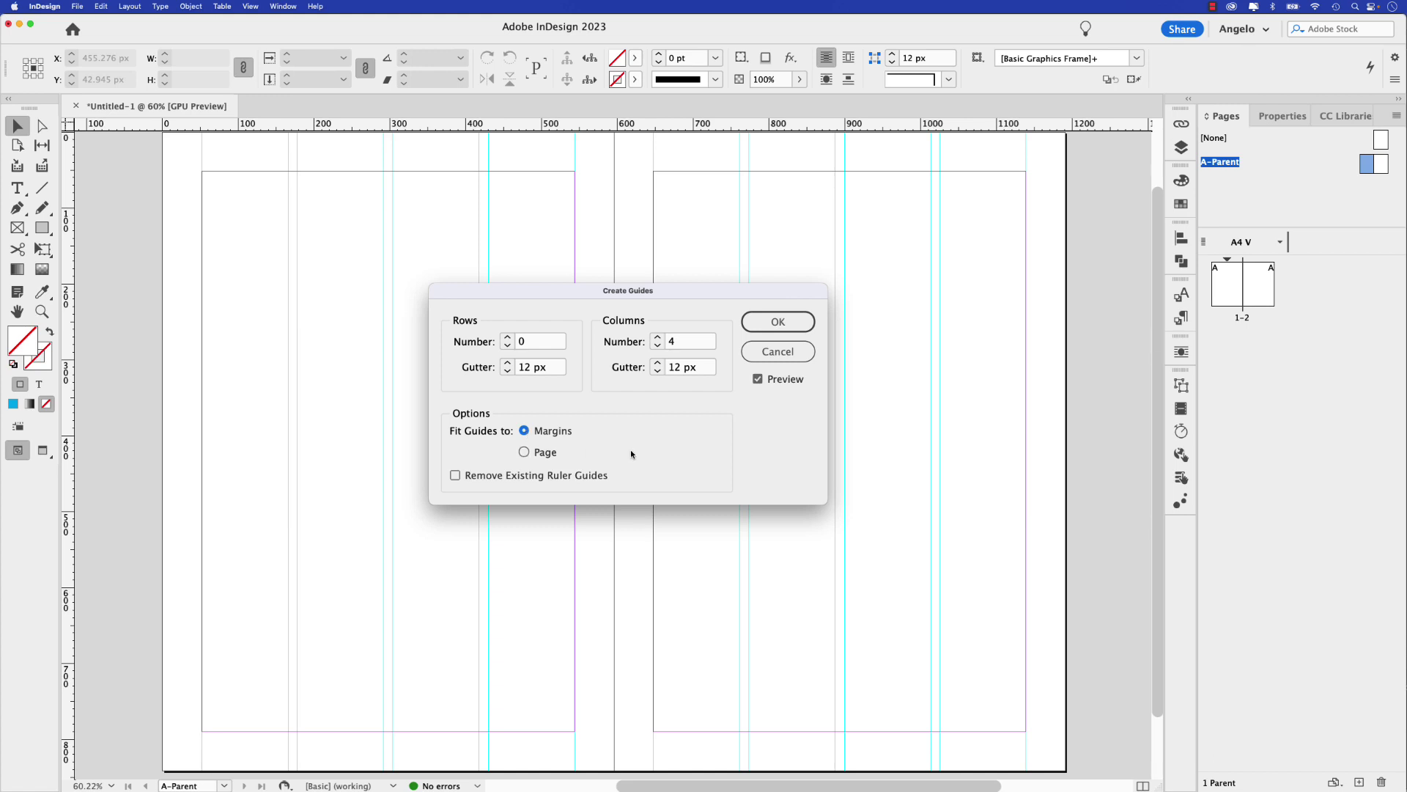
pyautogui.click(776, 323)
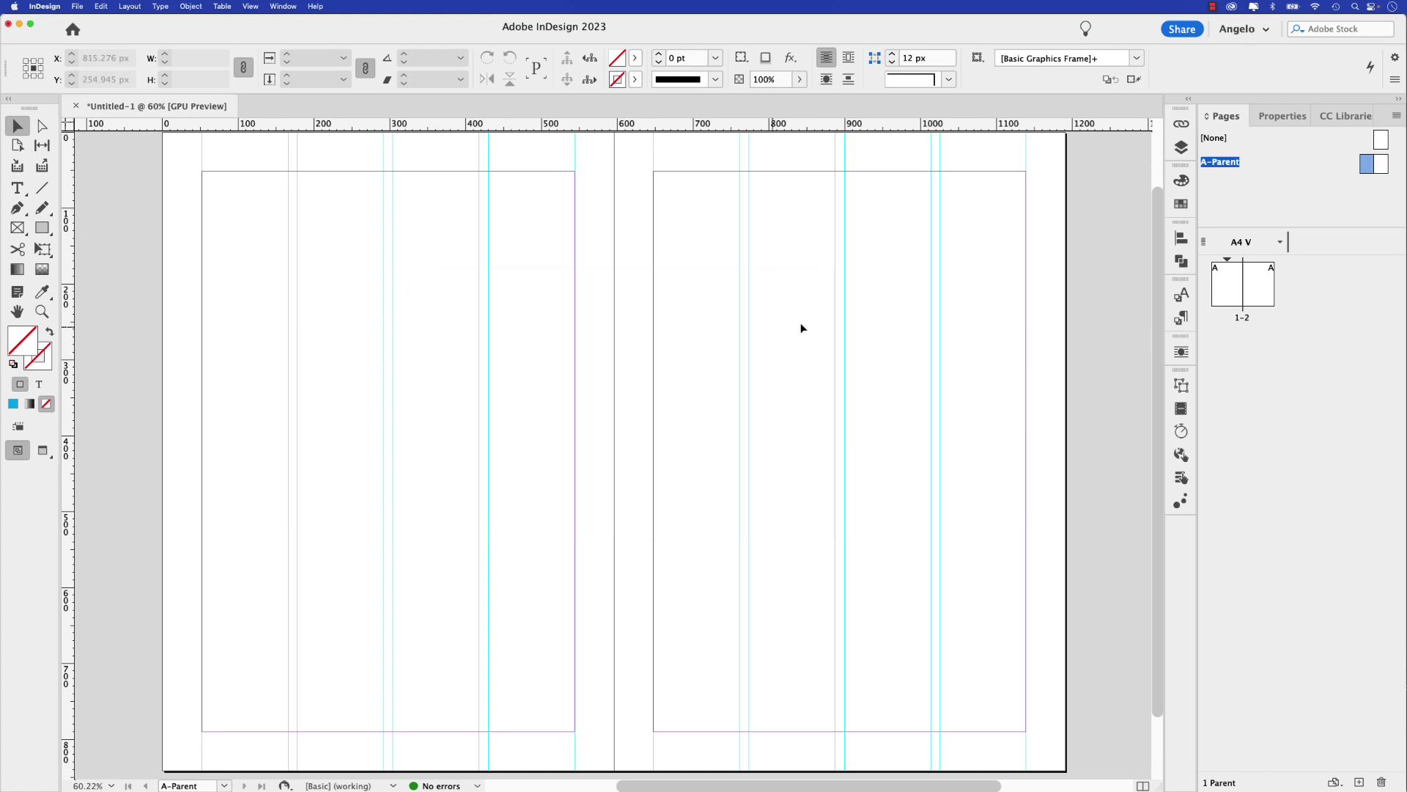
# Step: Return to the 1-2 document spread and place a horizontal ruler guide at Y 286.945 px on page 1
pyautogui.doubleClick(1230, 297)
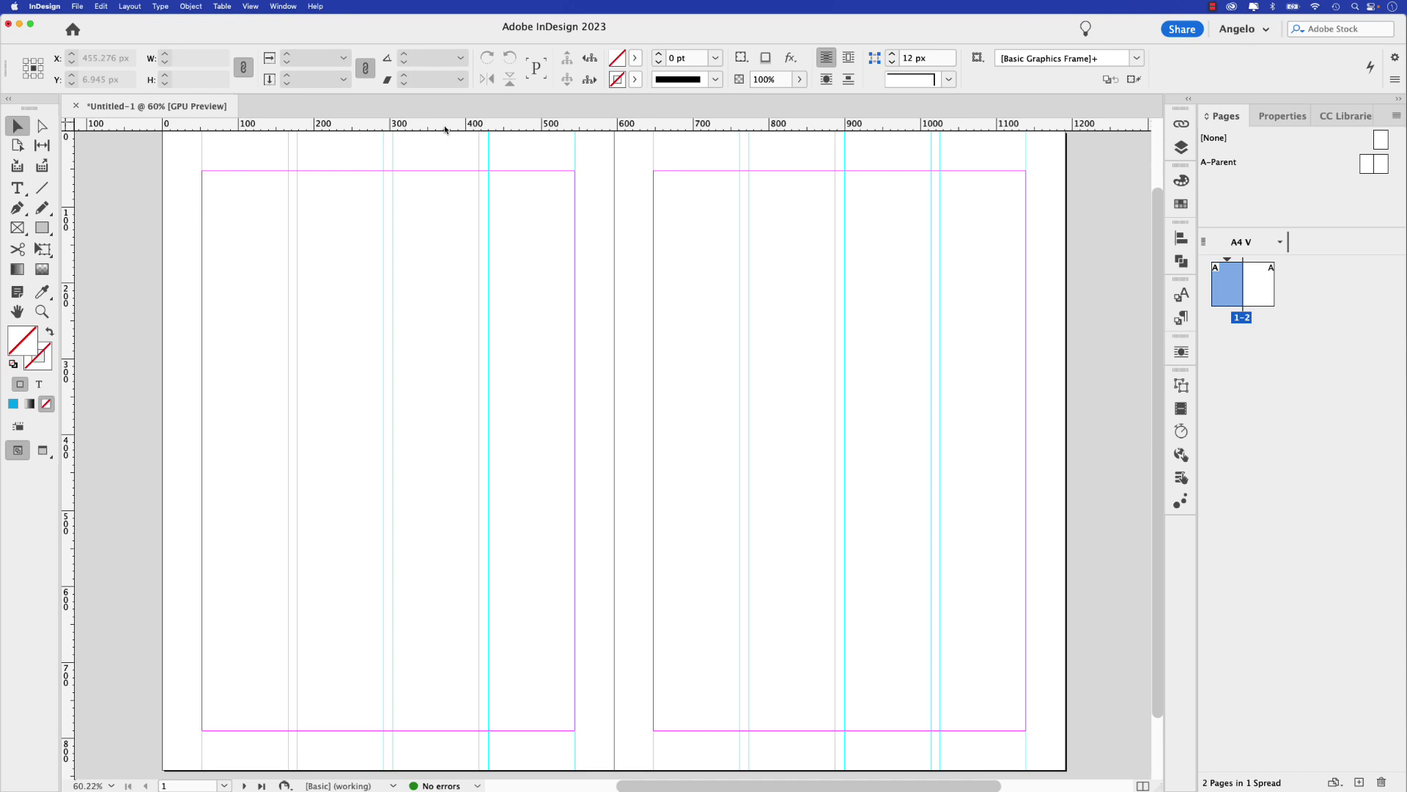
pyautogui.moveTo(445, 129); pyautogui.dragTo(454, 301)
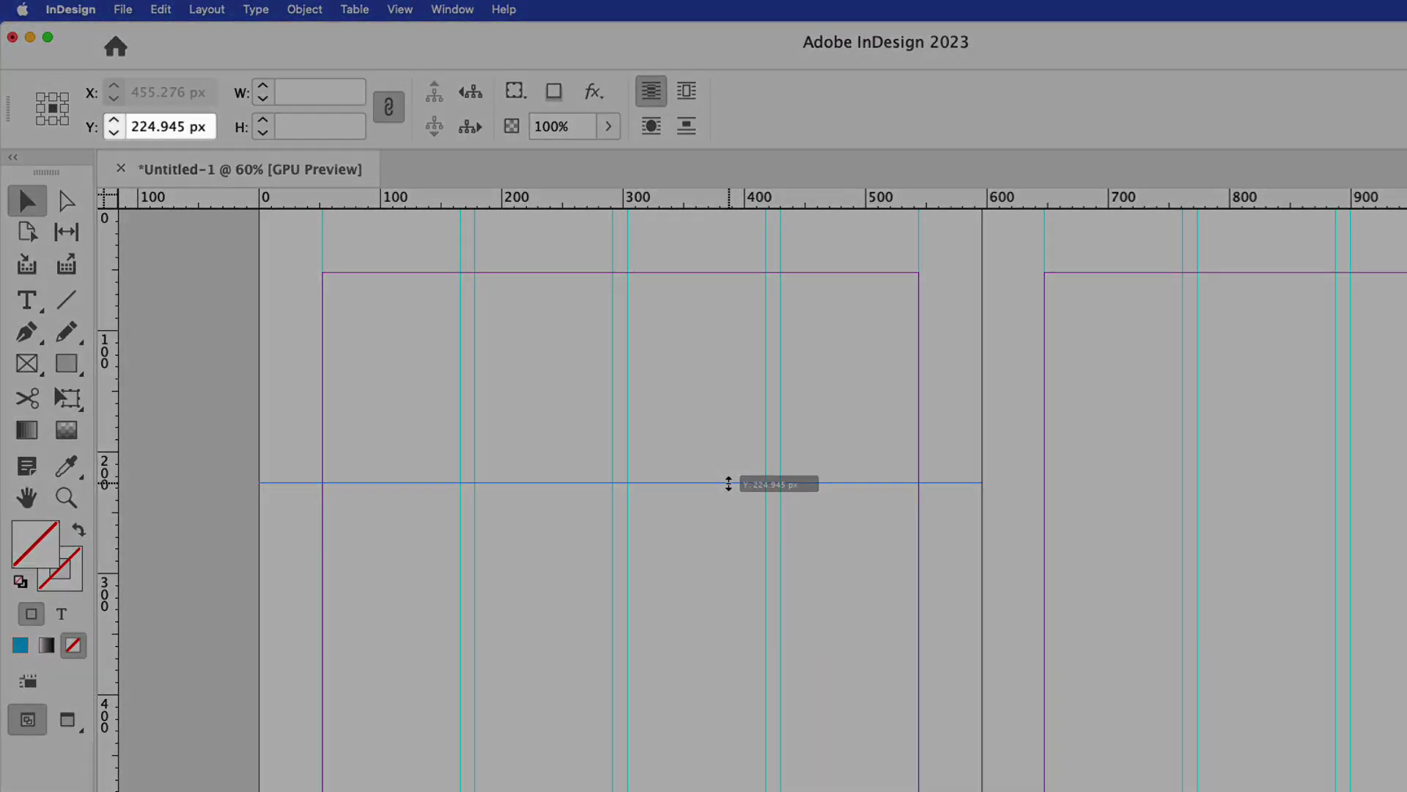
pyautogui.moveTo(728, 483); pyautogui.dragTo(741, 557)
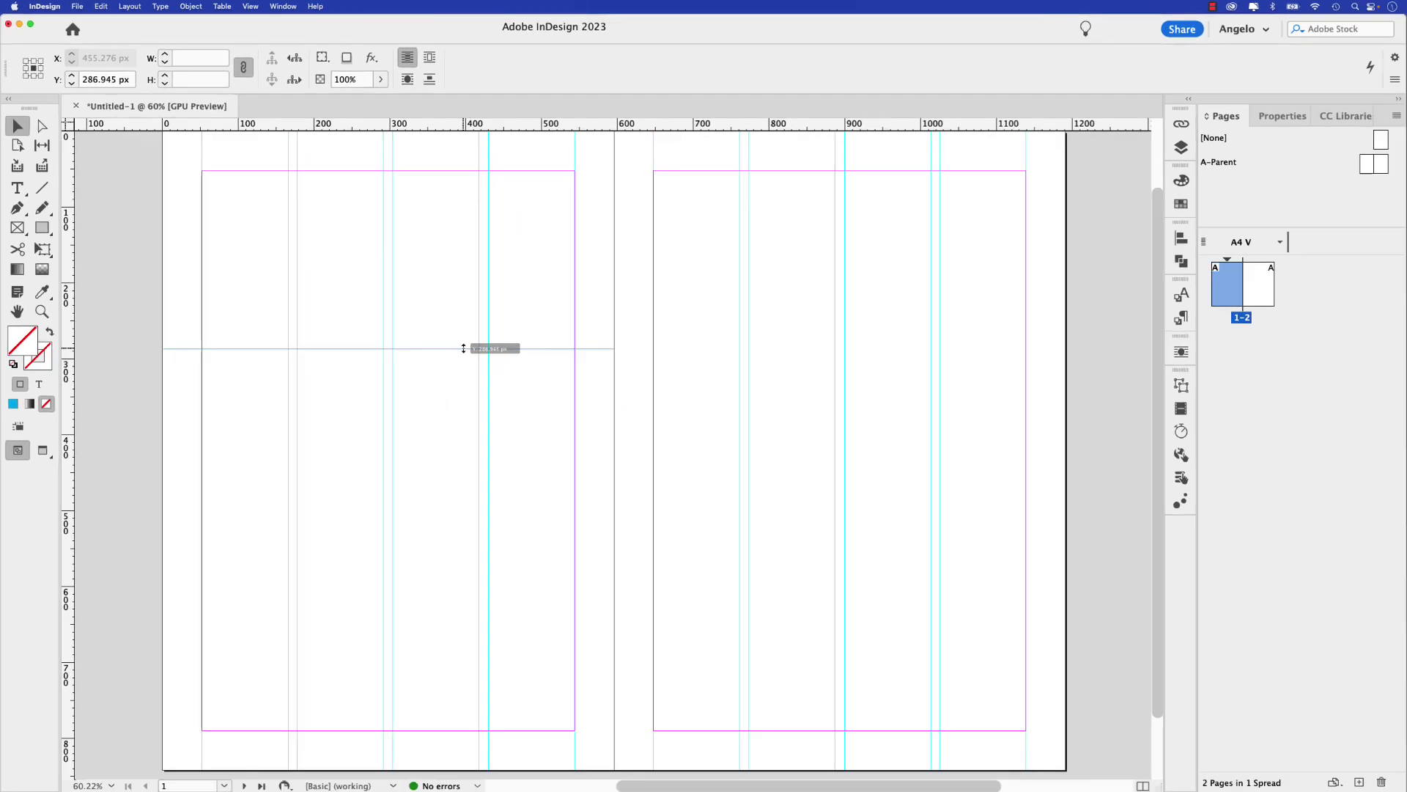
pyautogui.moveTo(463, 348); pyautogui.dragTo(463, 349)
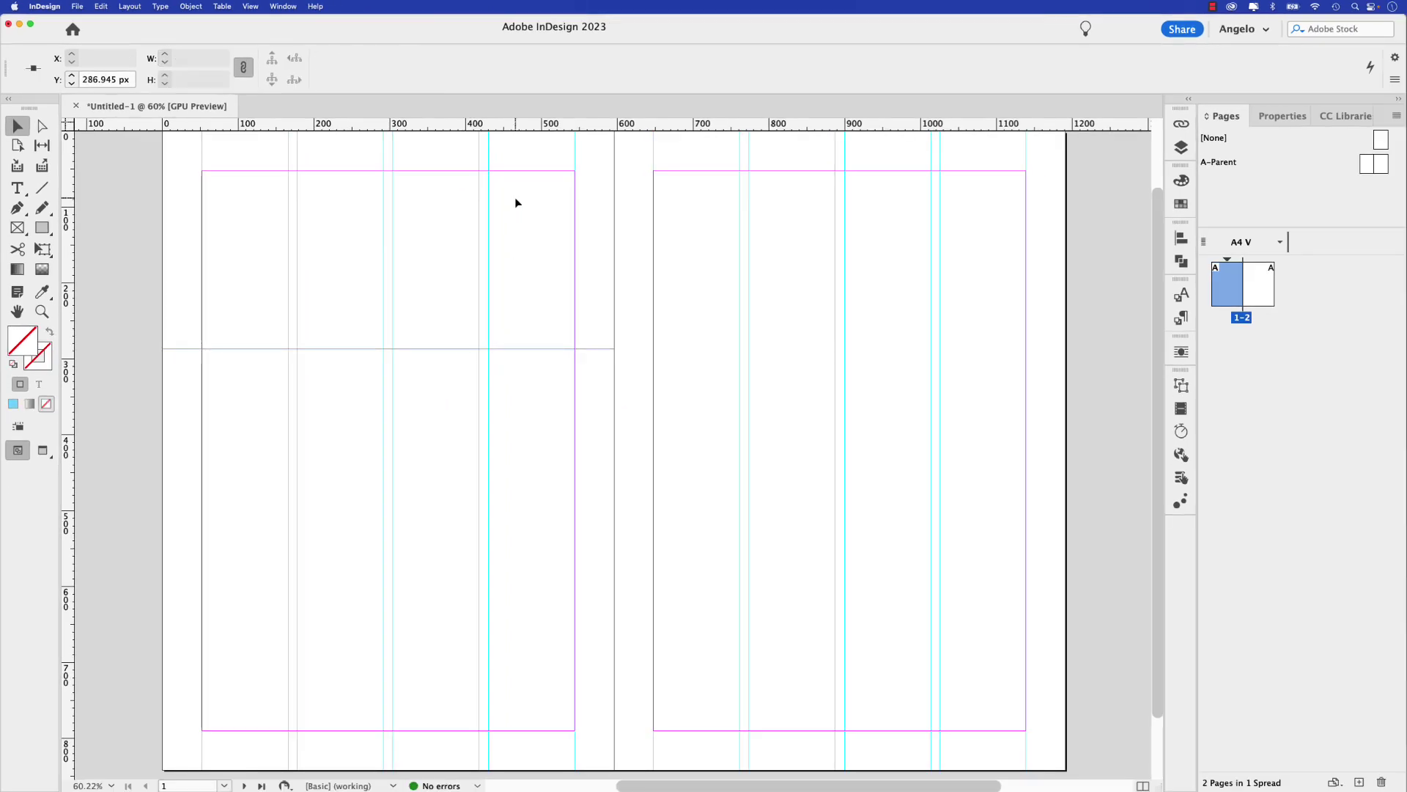
# Step: Add three more horizontal ruler guides on page 1 at Y 386.945 px, 420.945 px and 690.945 px
pyautogui.moveTo(518, 133); pyautogui.dragTo(525, 424)
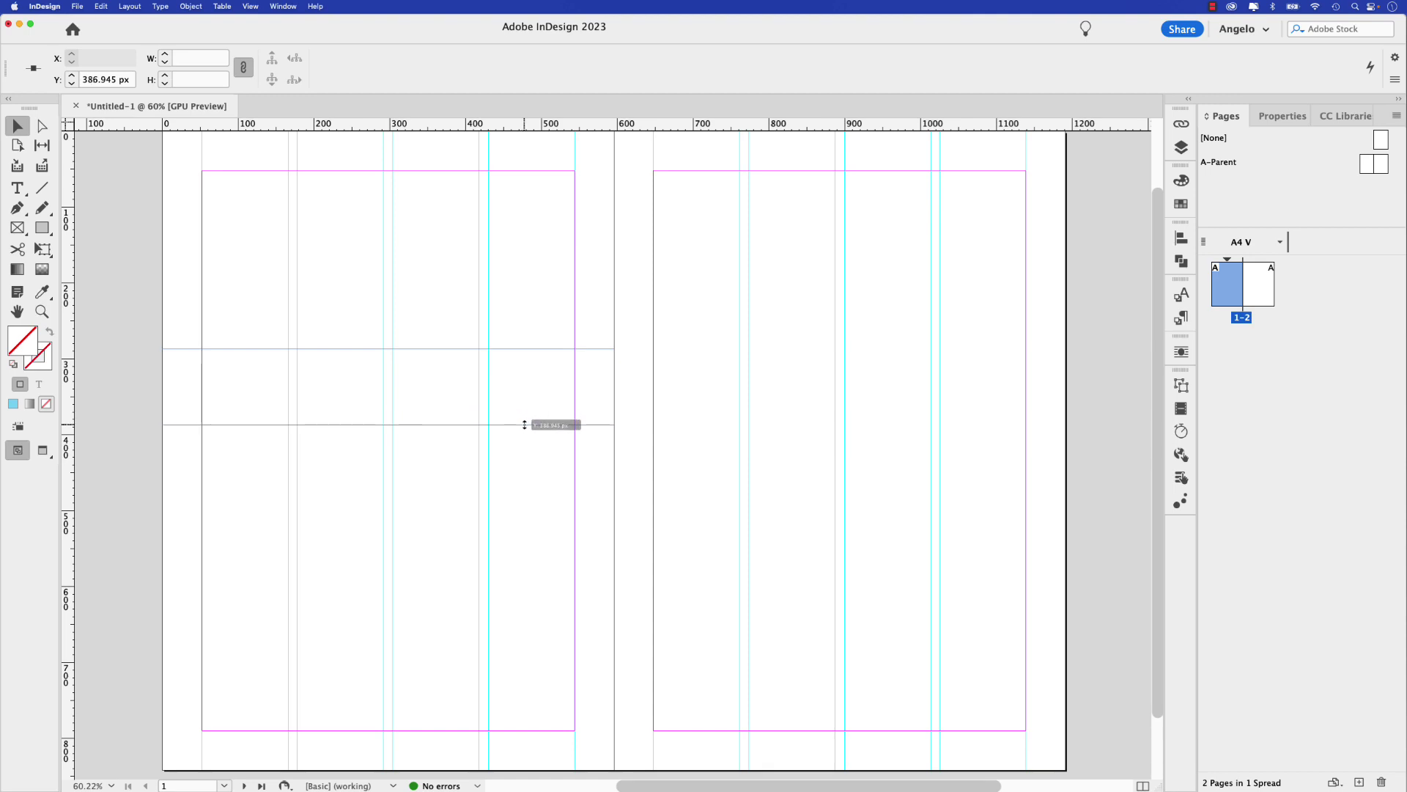
pyautogui.moveTo(525, 424); pyautogui.dragTo(523, 424)
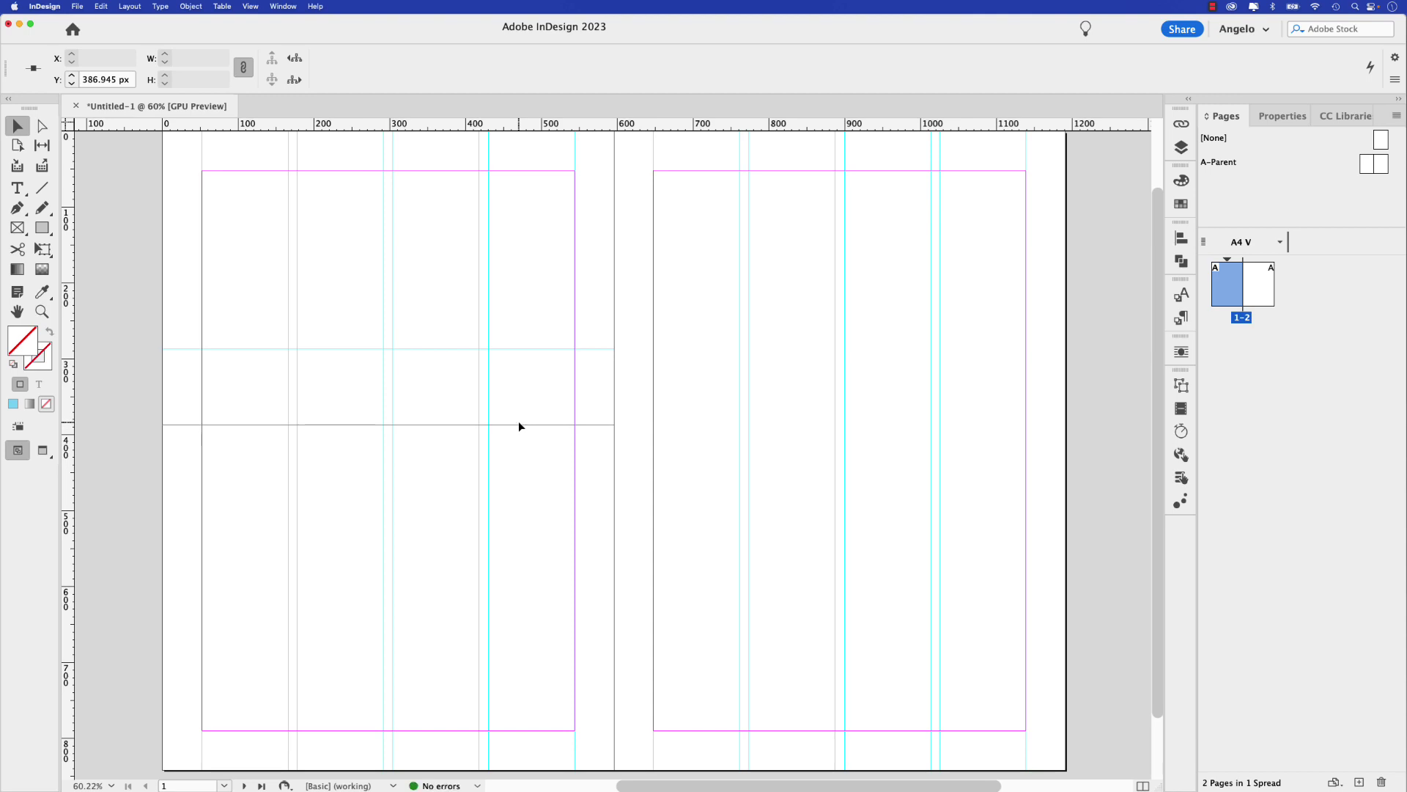
pyautogui.moveTo(540, 126); pyautogui.dragTo(551, 463)
pyautogui.moveTo(552, 457); pyautogui.dragTo(552, 450)
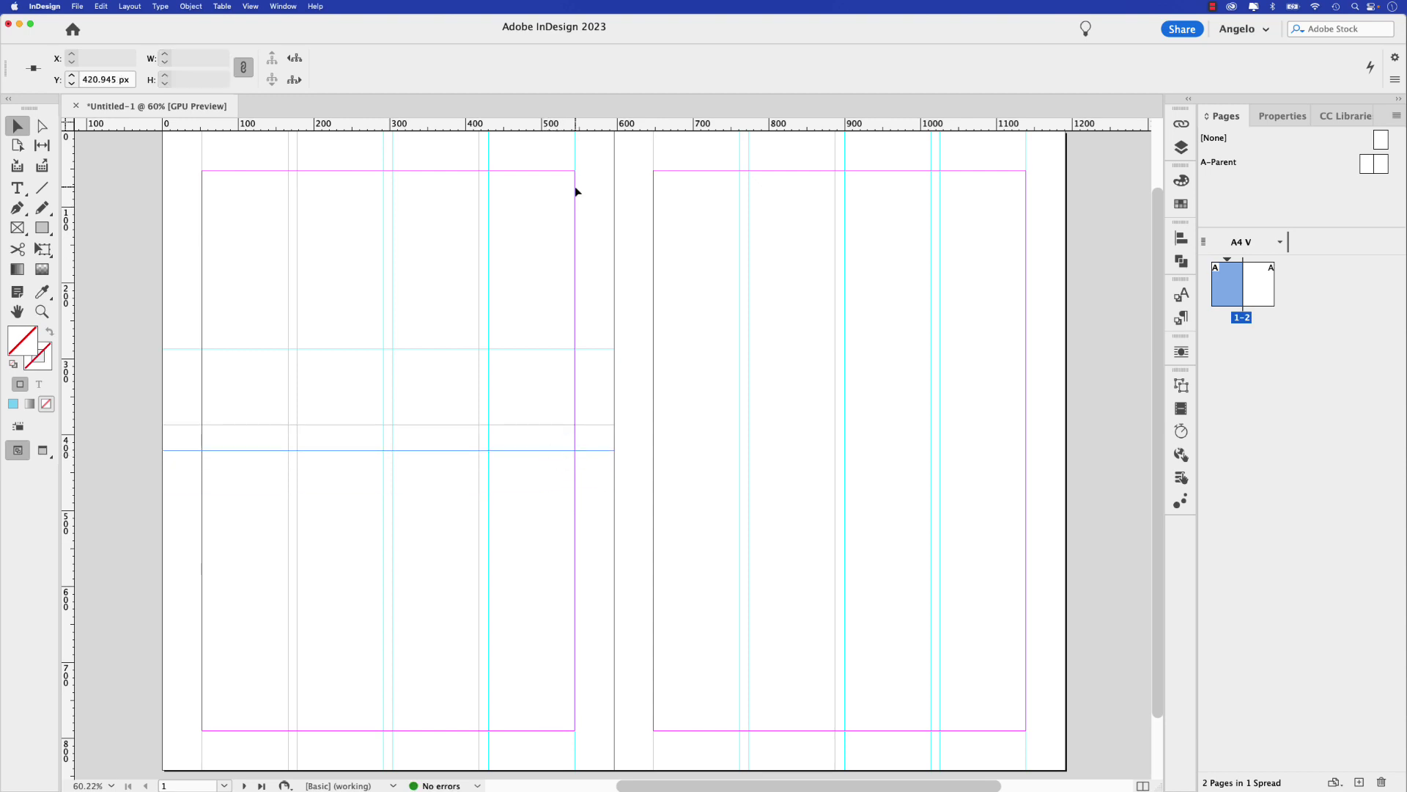
pyautogui.moveTo(573, 129); pyautogui.dragTo(579, 655)
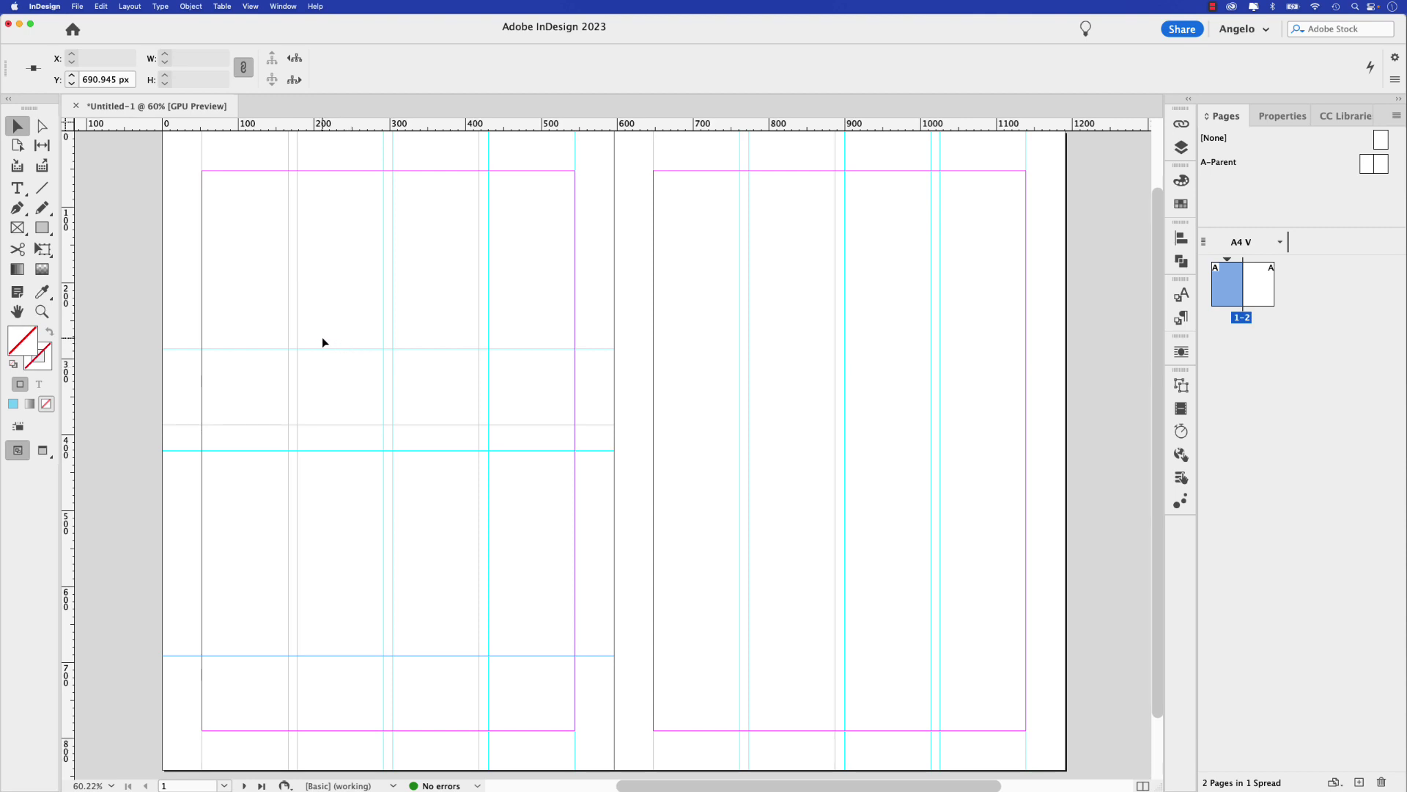
# Step: Draw a vertical line about 202 px long at the second column's right guide on page 1, and nudge it left to X 279.638 px
pyautogui.click(43, 188)
pyautogui.moveTo(384, 180); pyautogui.dragTo(383, 335)
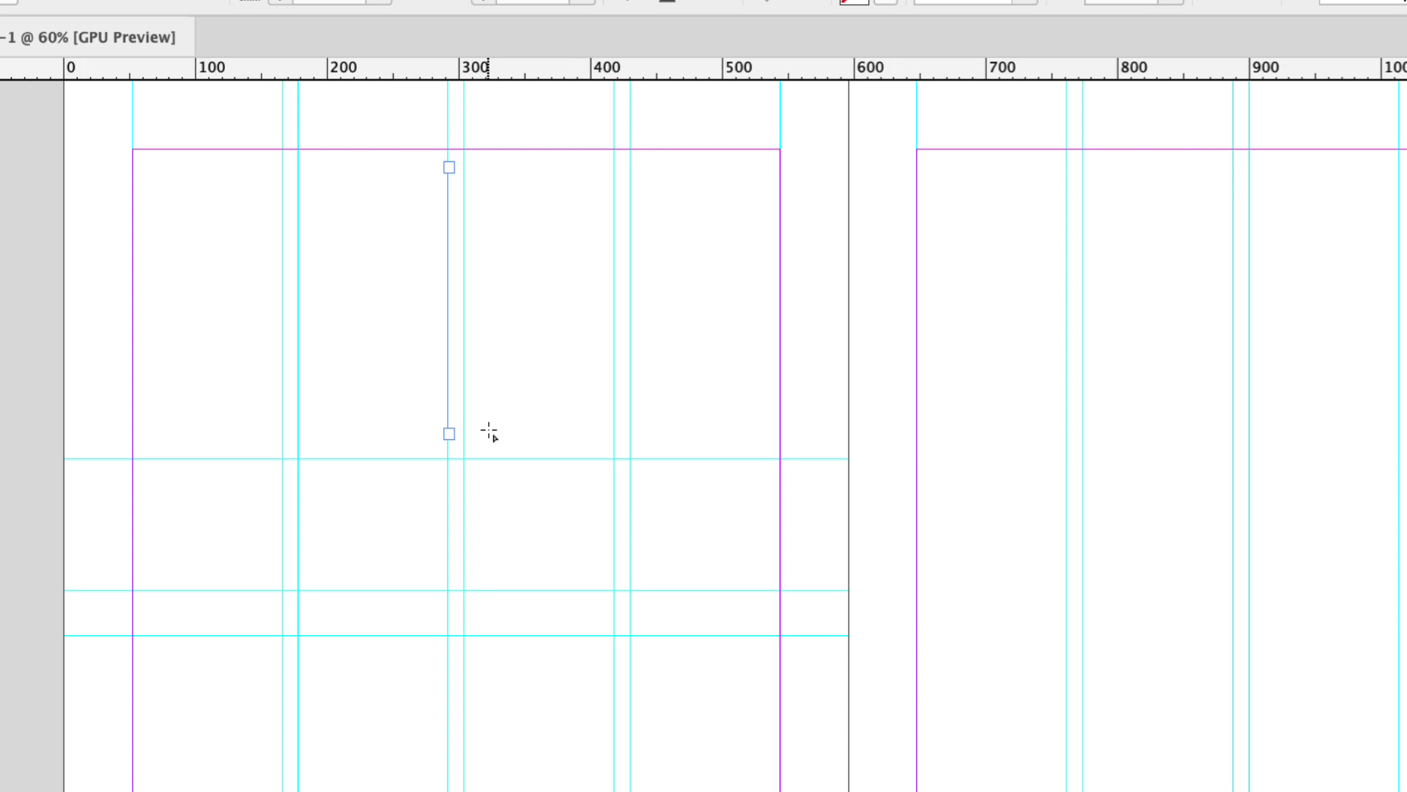
pyautogui.press('Left')
pyautogui.press('Left')
pyautogui.press('Left')
pyautogui.press('Left')
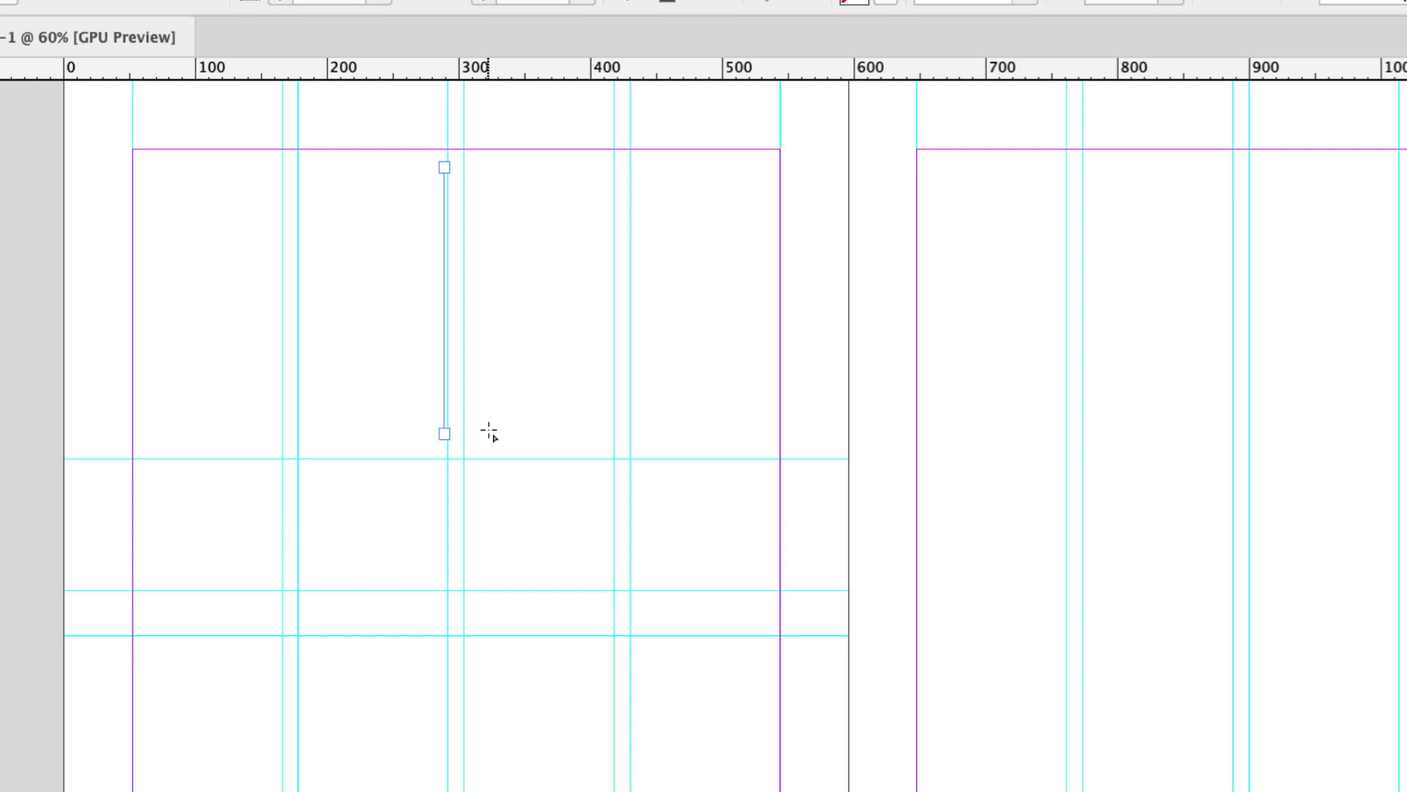
pyautogui.press('Left')
pyautogui.press('Left')
pyautogui.press('Left')
pyautogui.press('Left')
pyautogui.press('Left')
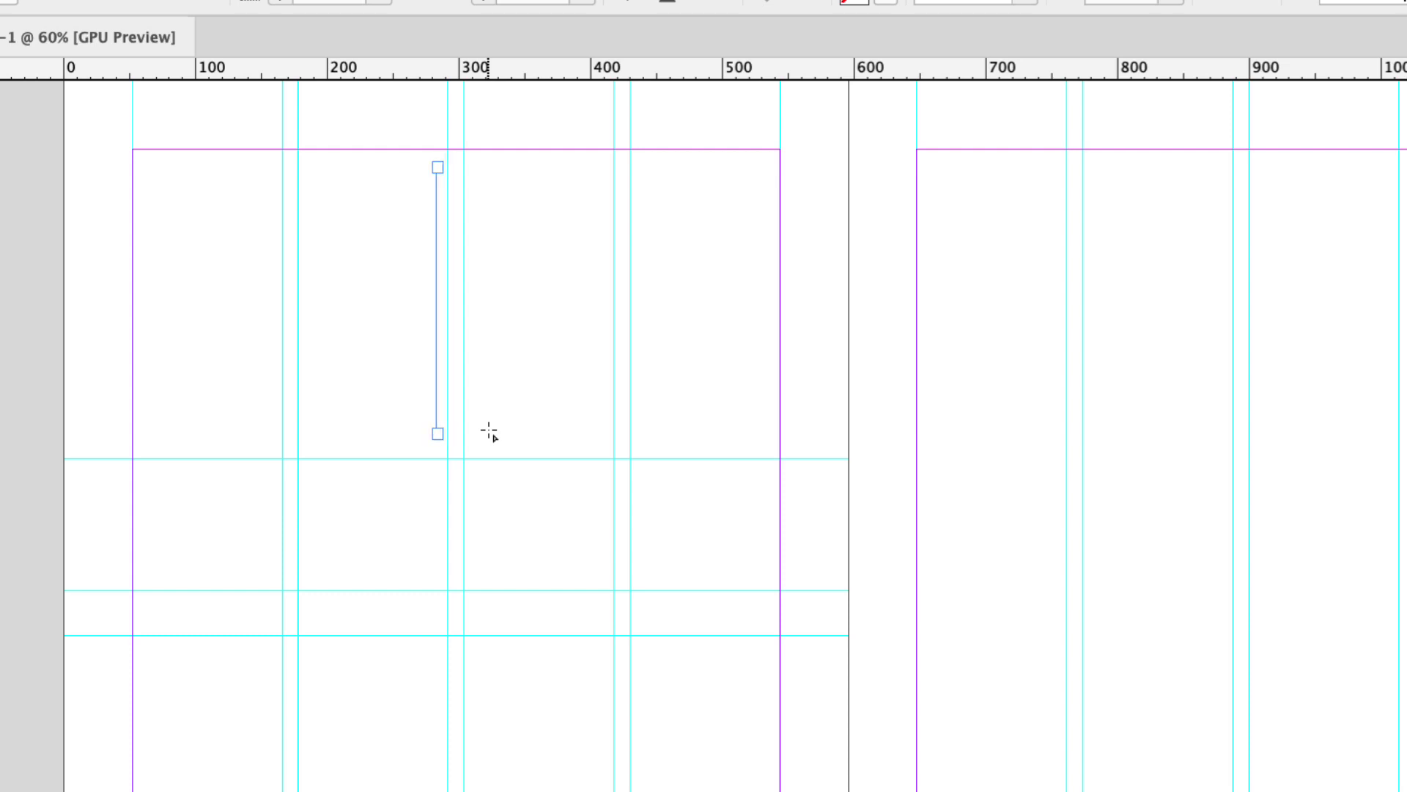
pyautogui.press('Left')
pyautogui.press('Left')
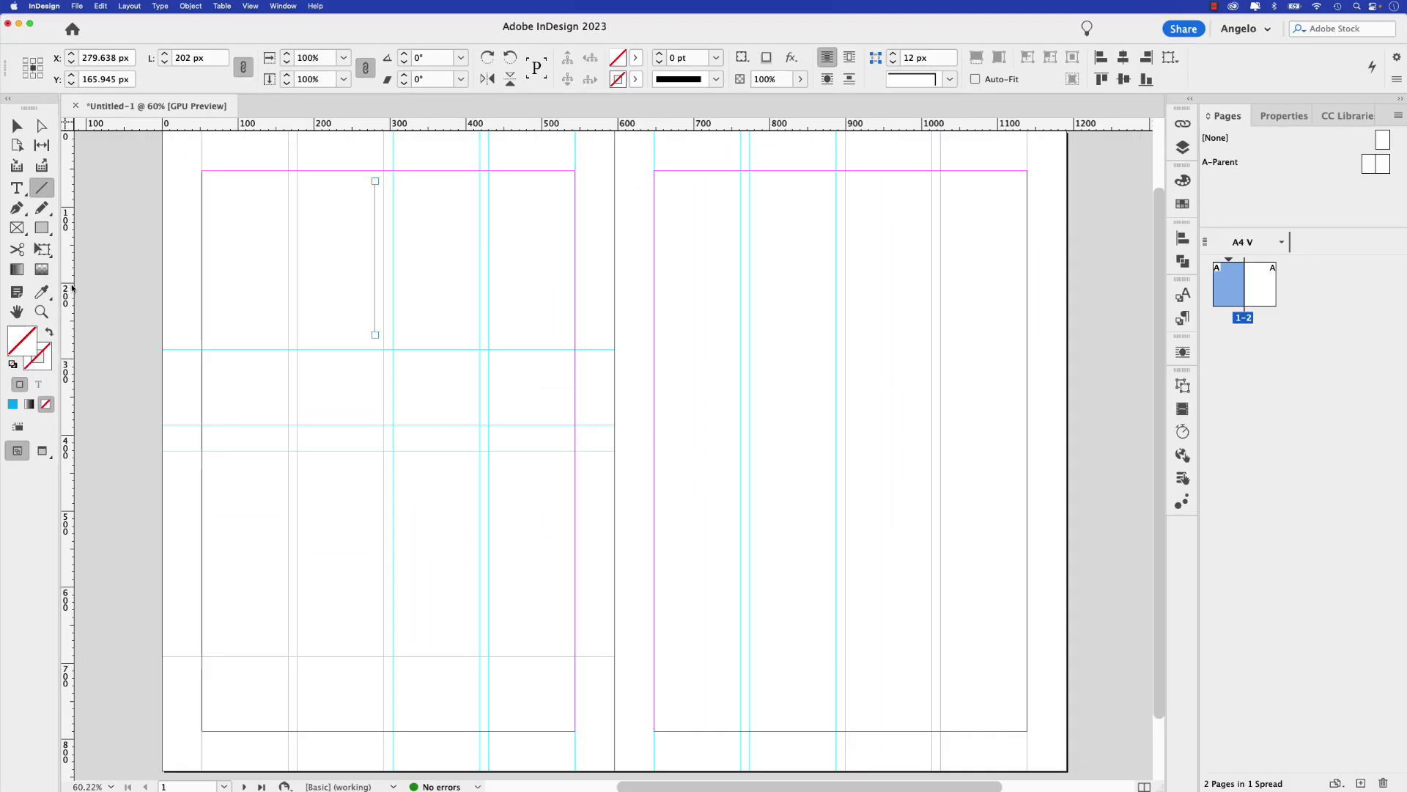
# Step: Place a vertical ruler guide along the nudged line on page 1 and delete the line
pyautogui.moveTo(67, 284); pyautogui.dragTo(375, 301)
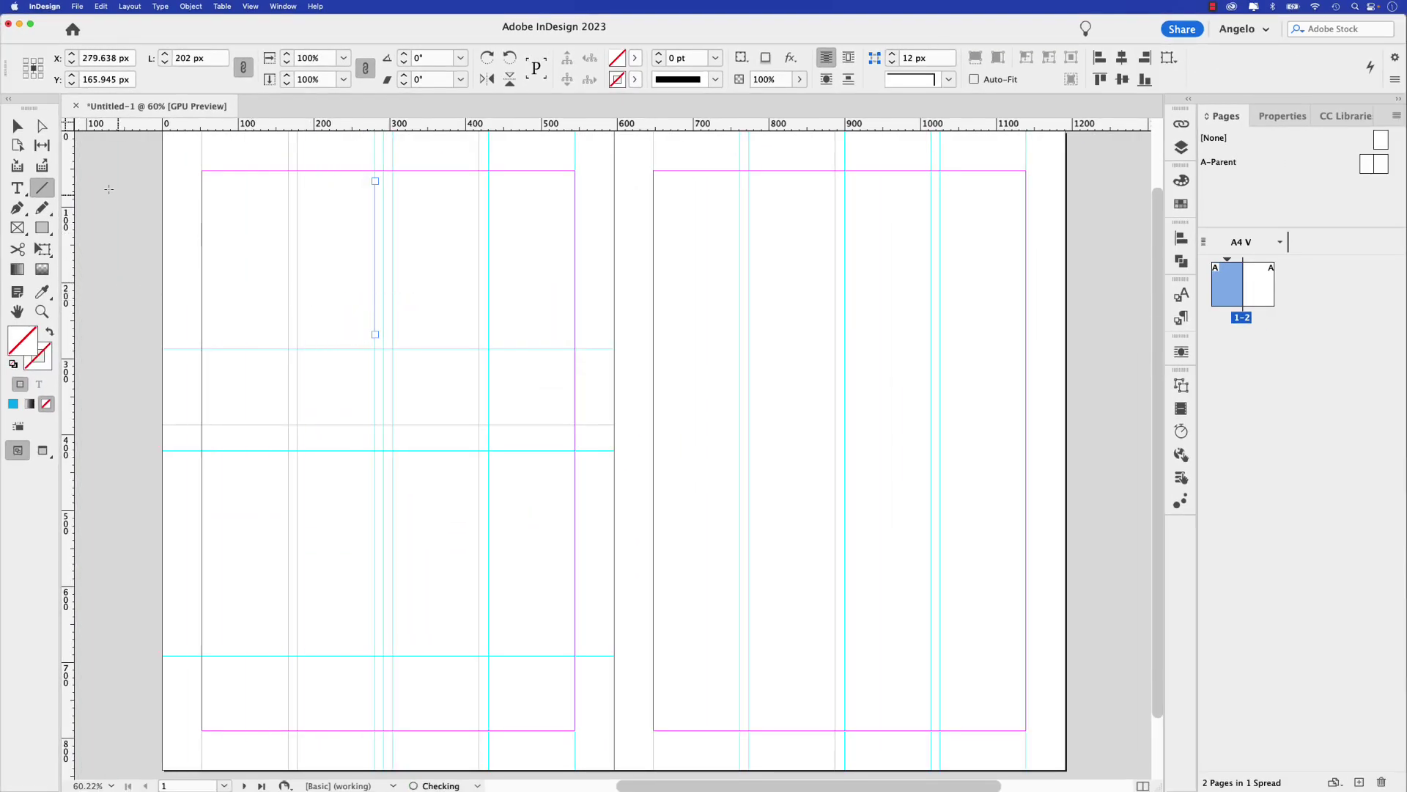
pyautogui.click(18, 126)
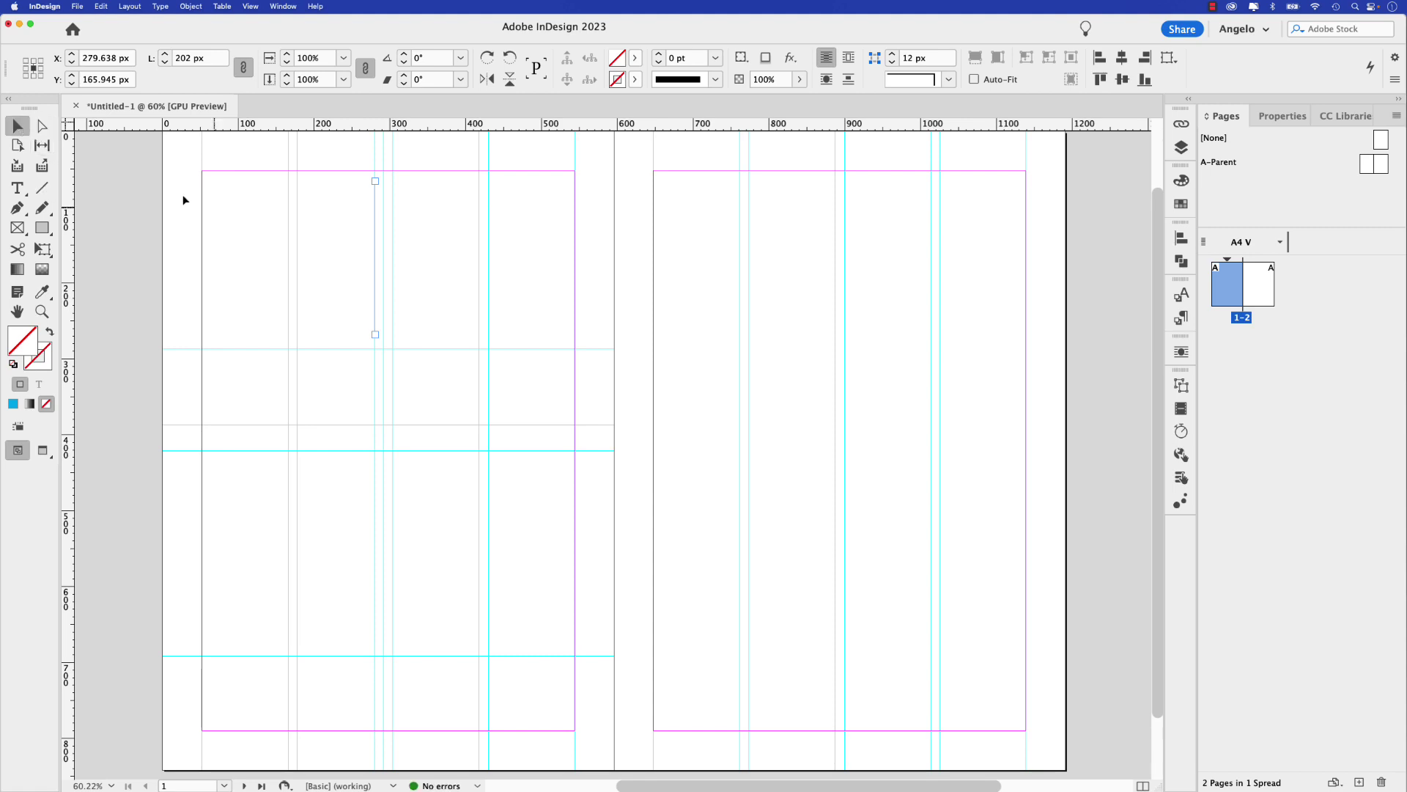
pyautogui.click(411, 259)
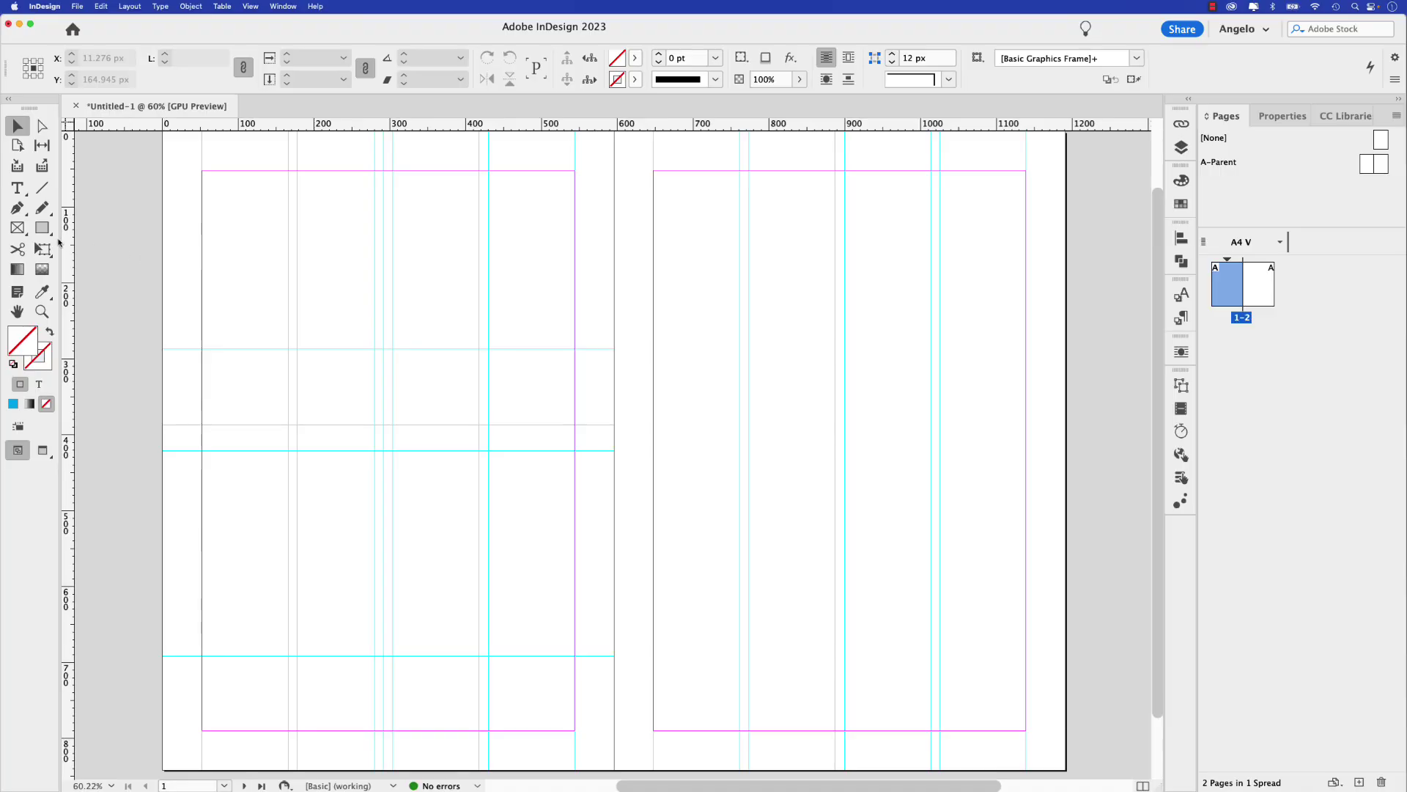
# Step: Draw a rectangular frame about 240 by 235 px across page 1's third and fourth columns, from the top margin to the first horizontal guide
pyautogui.click(18, 228)
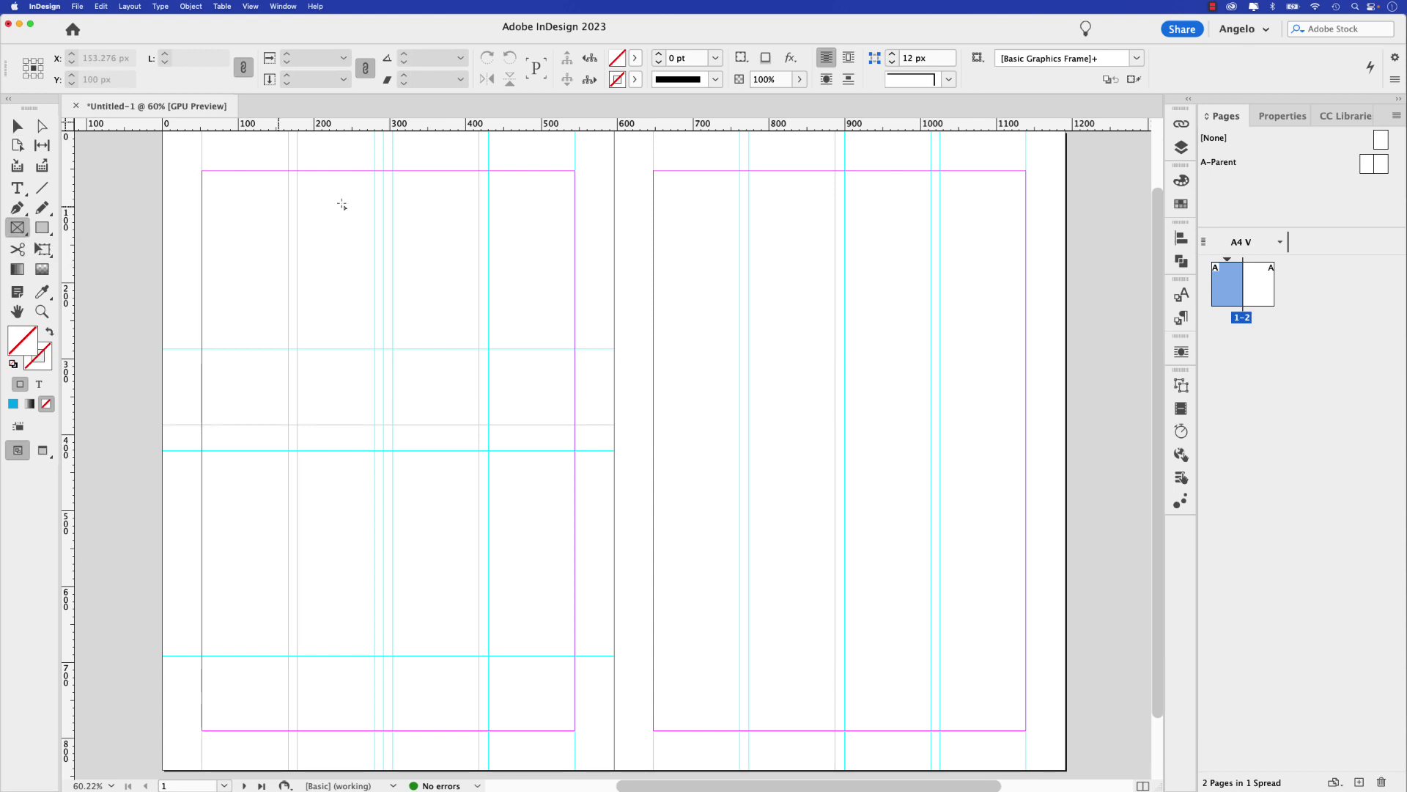
pyautogui.moveTo(388, 171); pyautogui.dragTo(575, 349)
pyautogui.press('v')
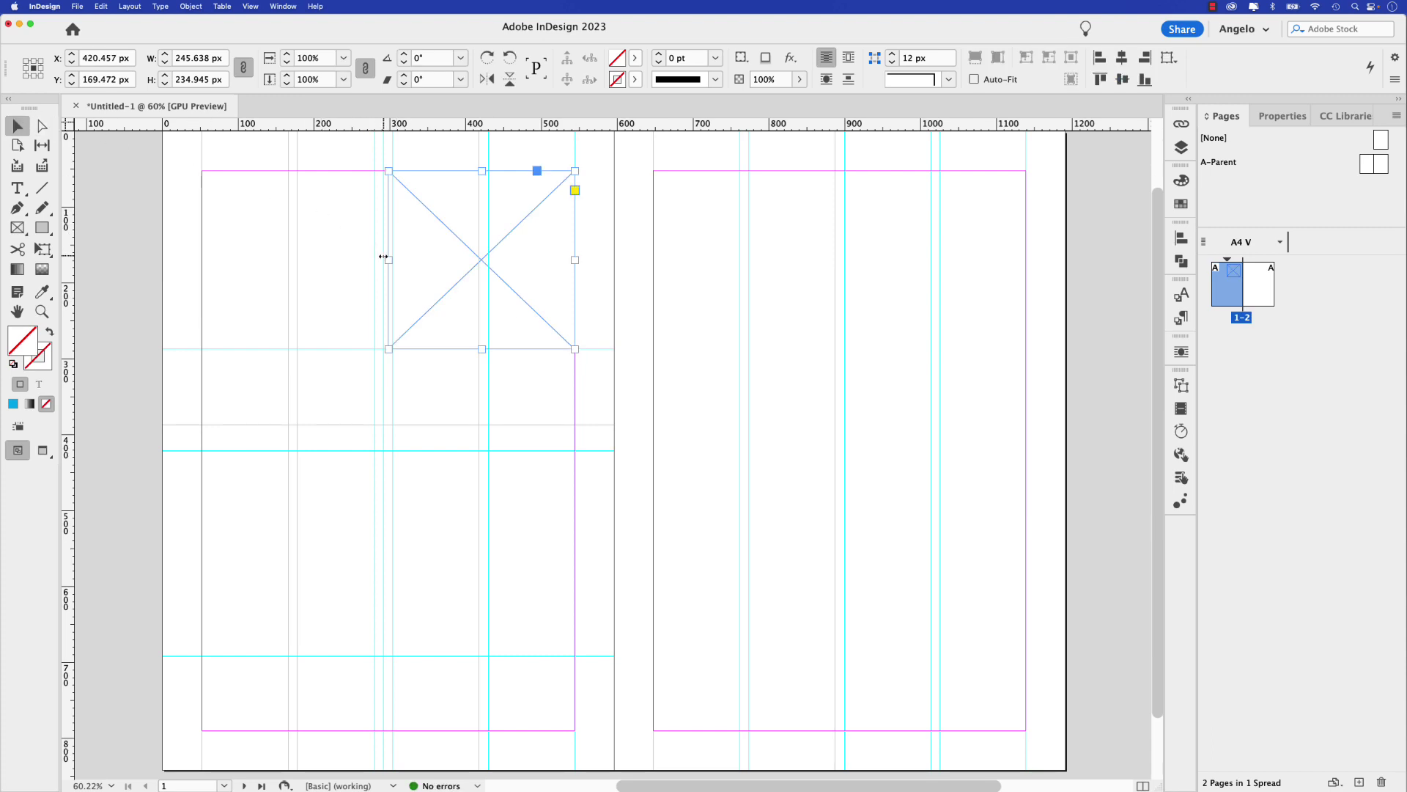
pyautogui.moveTo(382, 257); pyautogui.dragTo(387, 257)
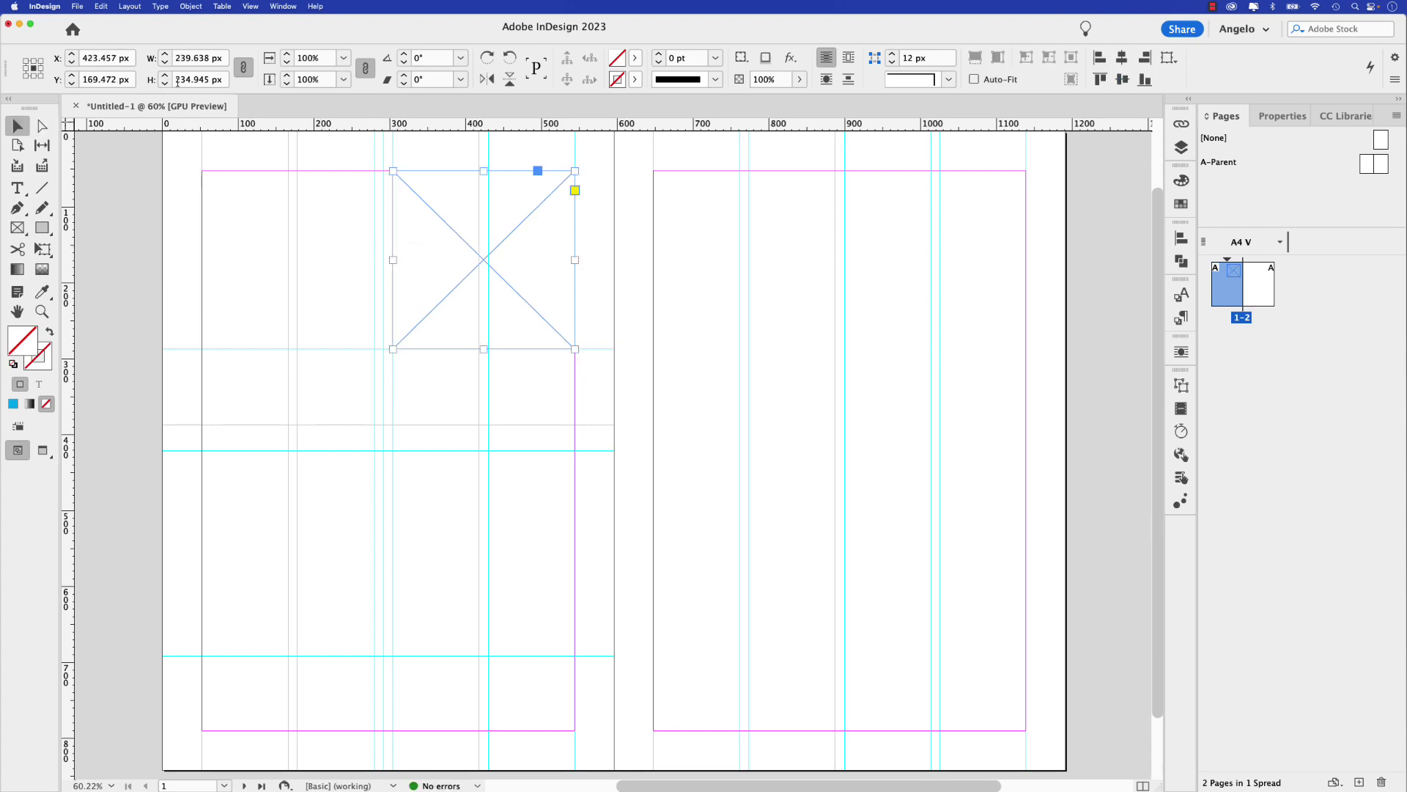
# Step: Unlink the frame's width and height, set its height to 185 px, and move it up to the top margin
pyautogui.click(244, 70)
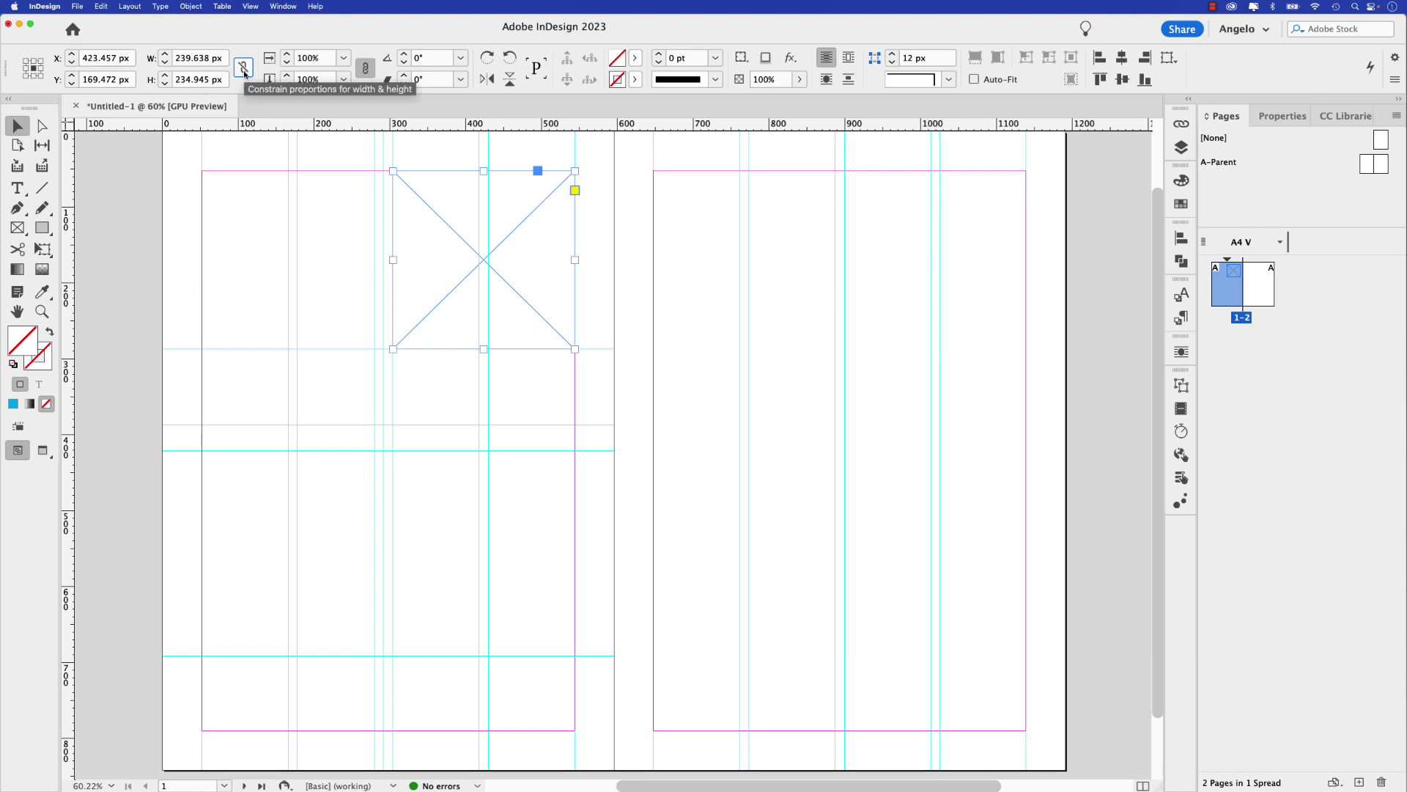
pyautogui.click(176, 80)
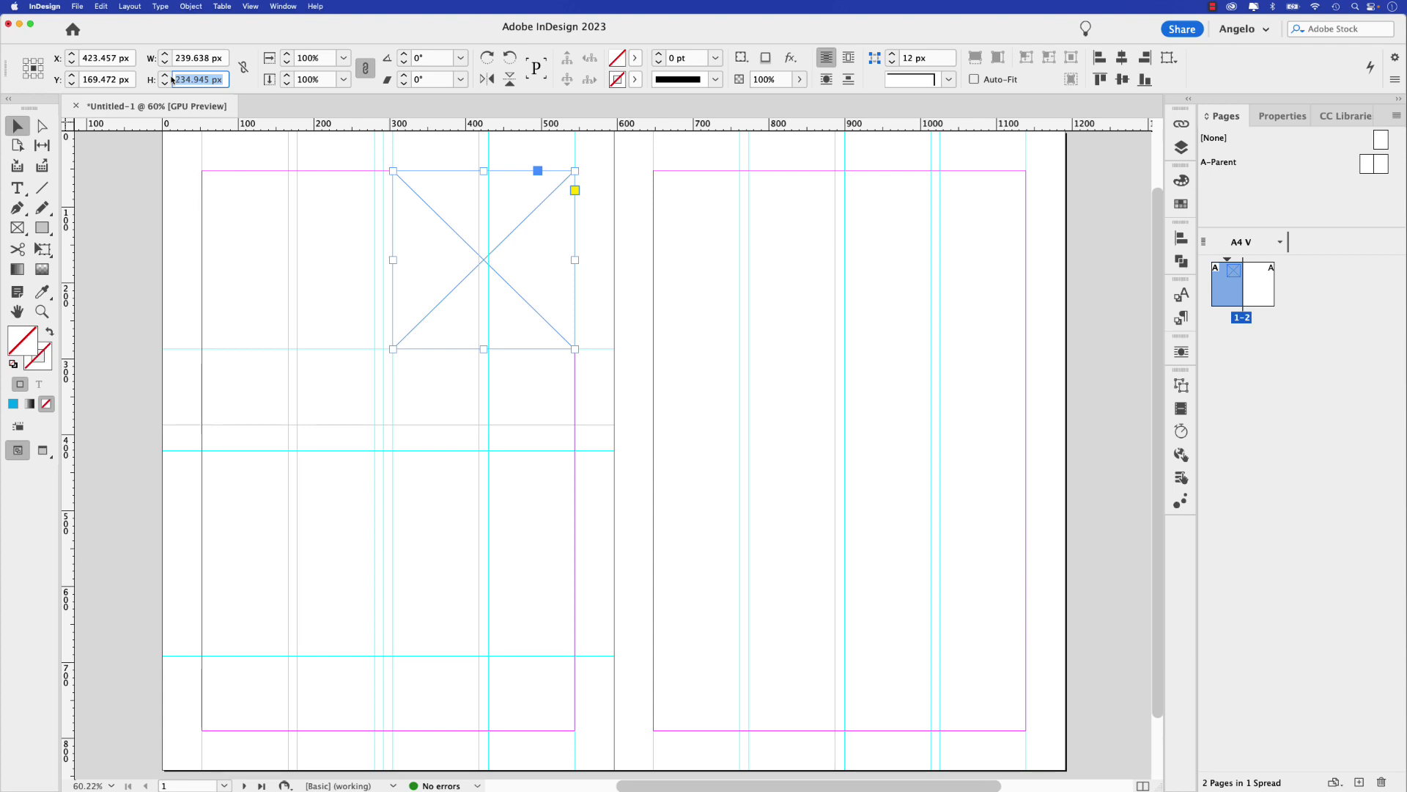
pyautogui.write('185')
pyautogui.press('Return')
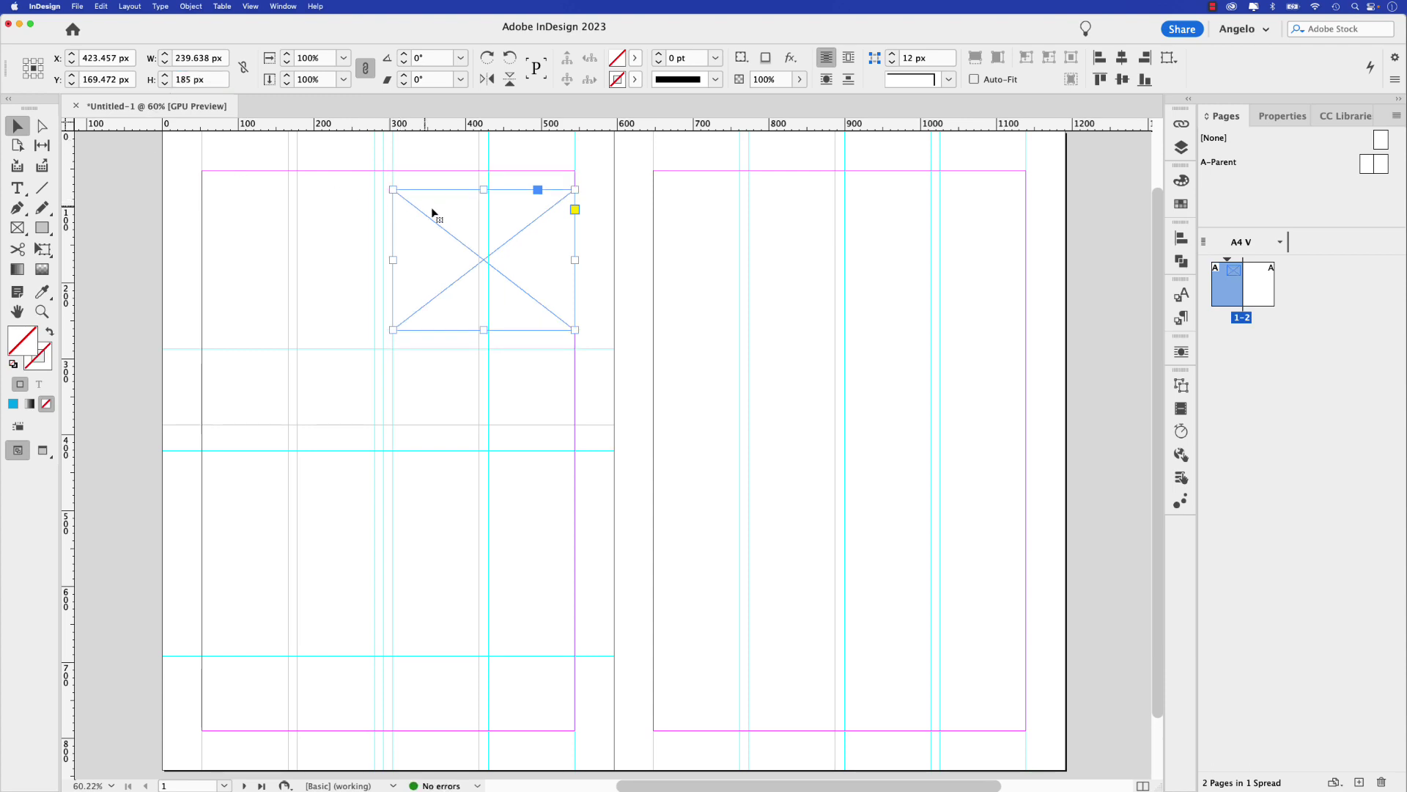
pyautogui.moveTo(432, 213); pyautogui.dragTo(446, 200)
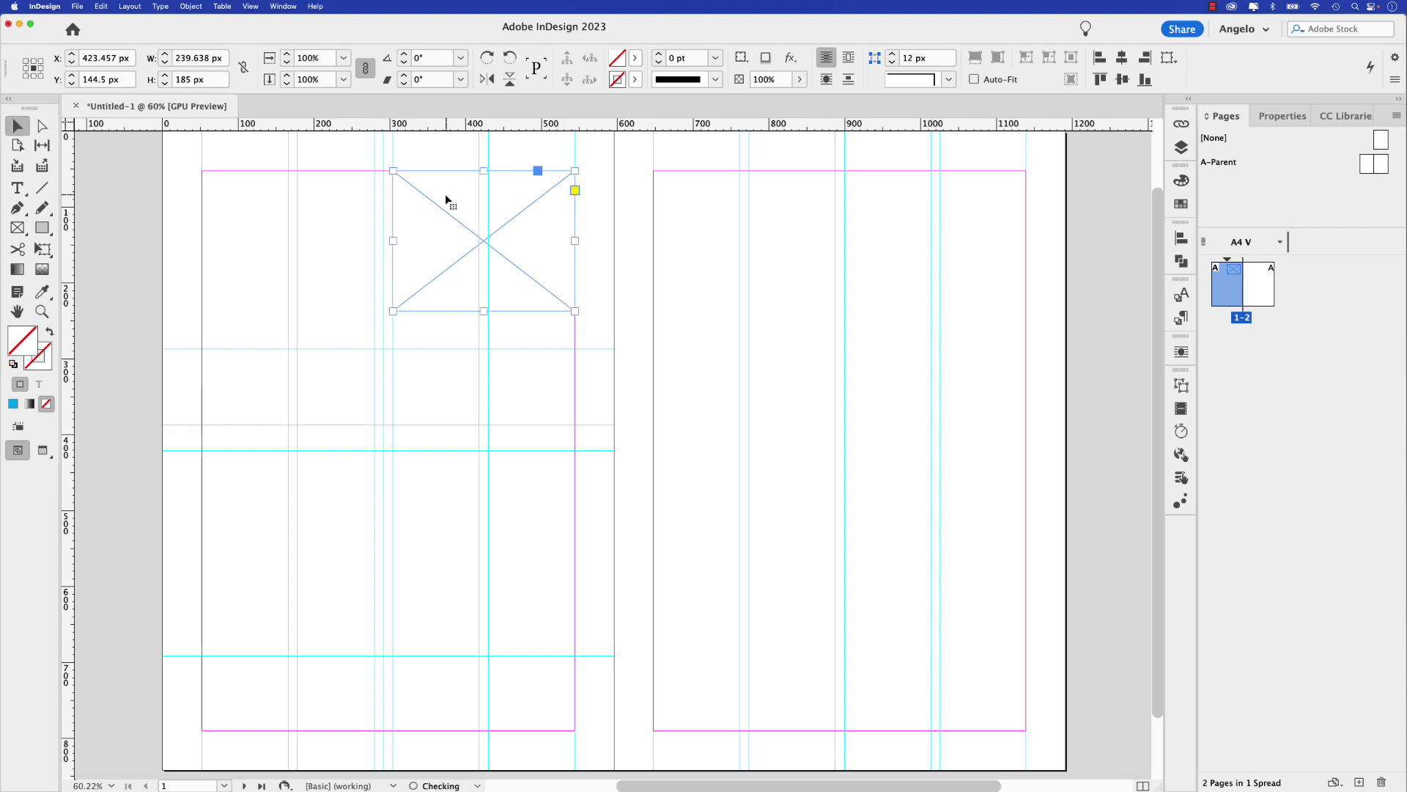
pyautogui.click(801, 239)
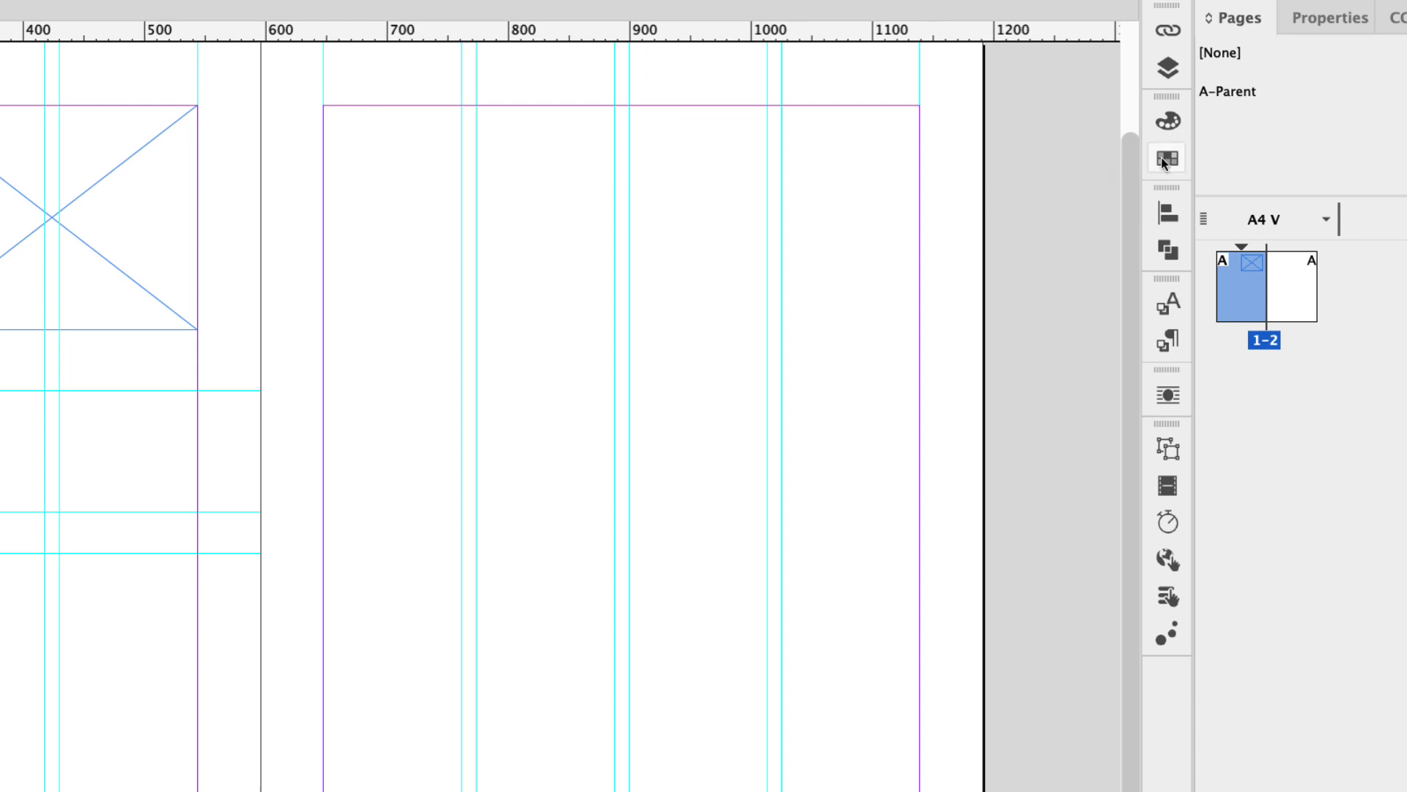
# Step: Start a new colour swatch with a custom name instead of its colour values, and name it Catalog Grey
pyautogui.click(1172, 179)
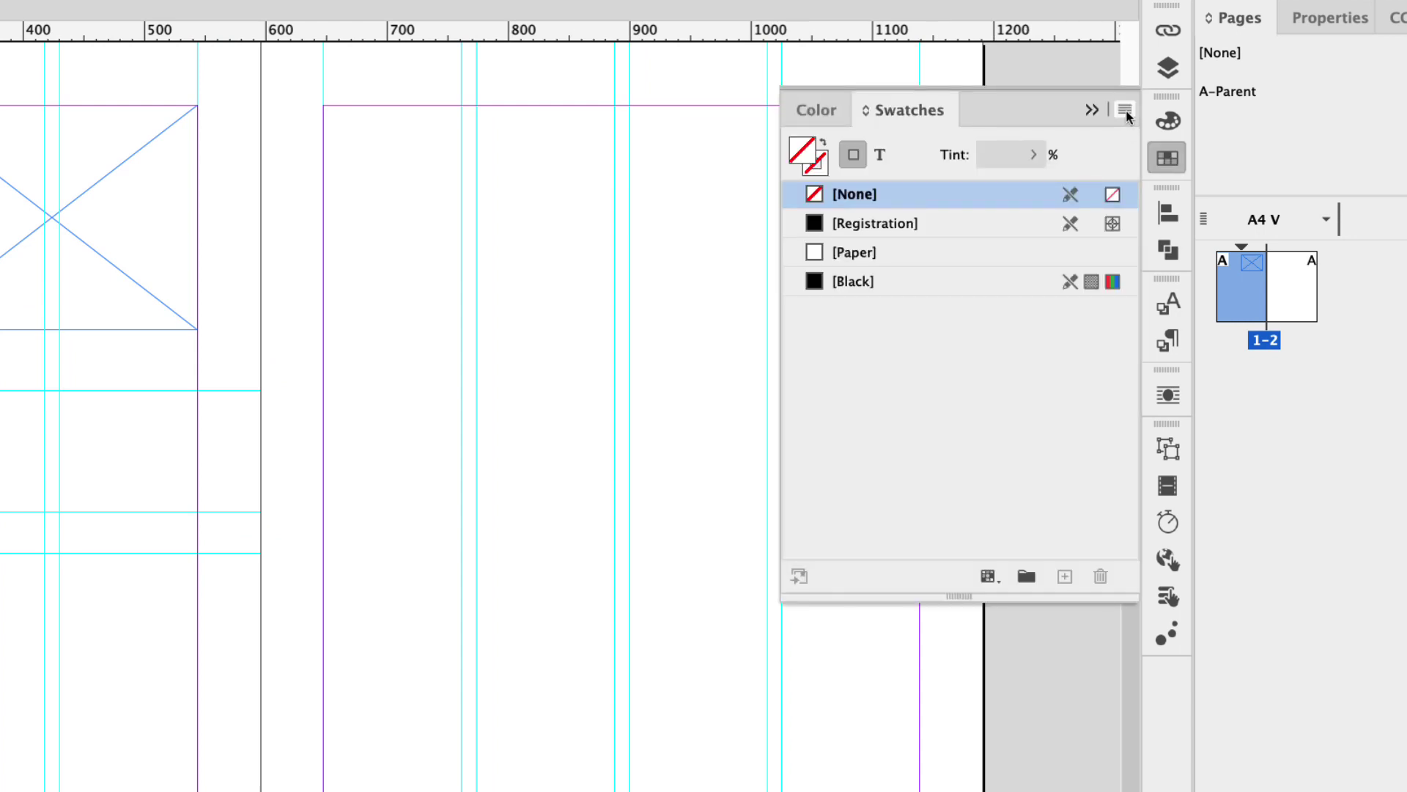
pyautogui.click(1127, 116)
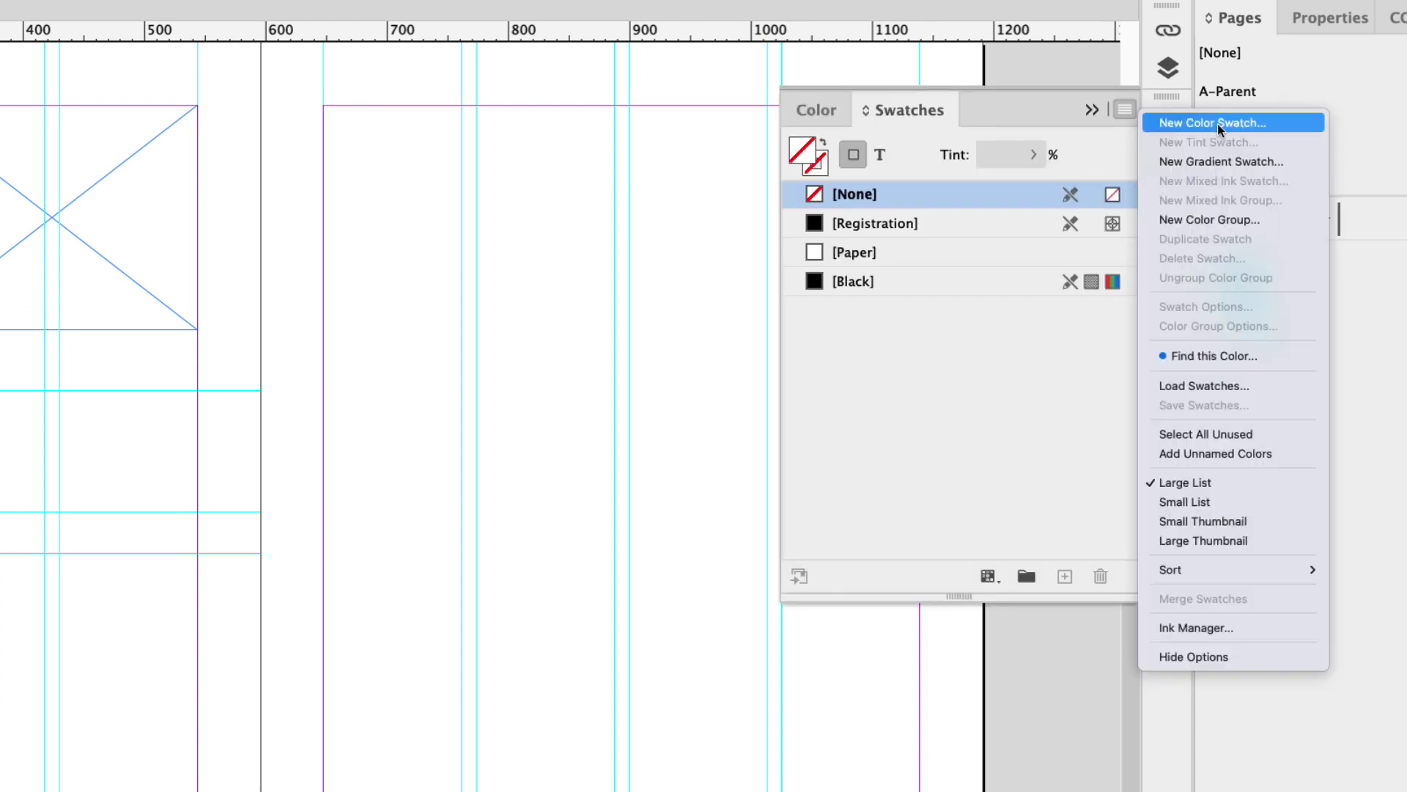
pyautogui.click(1157, 126)
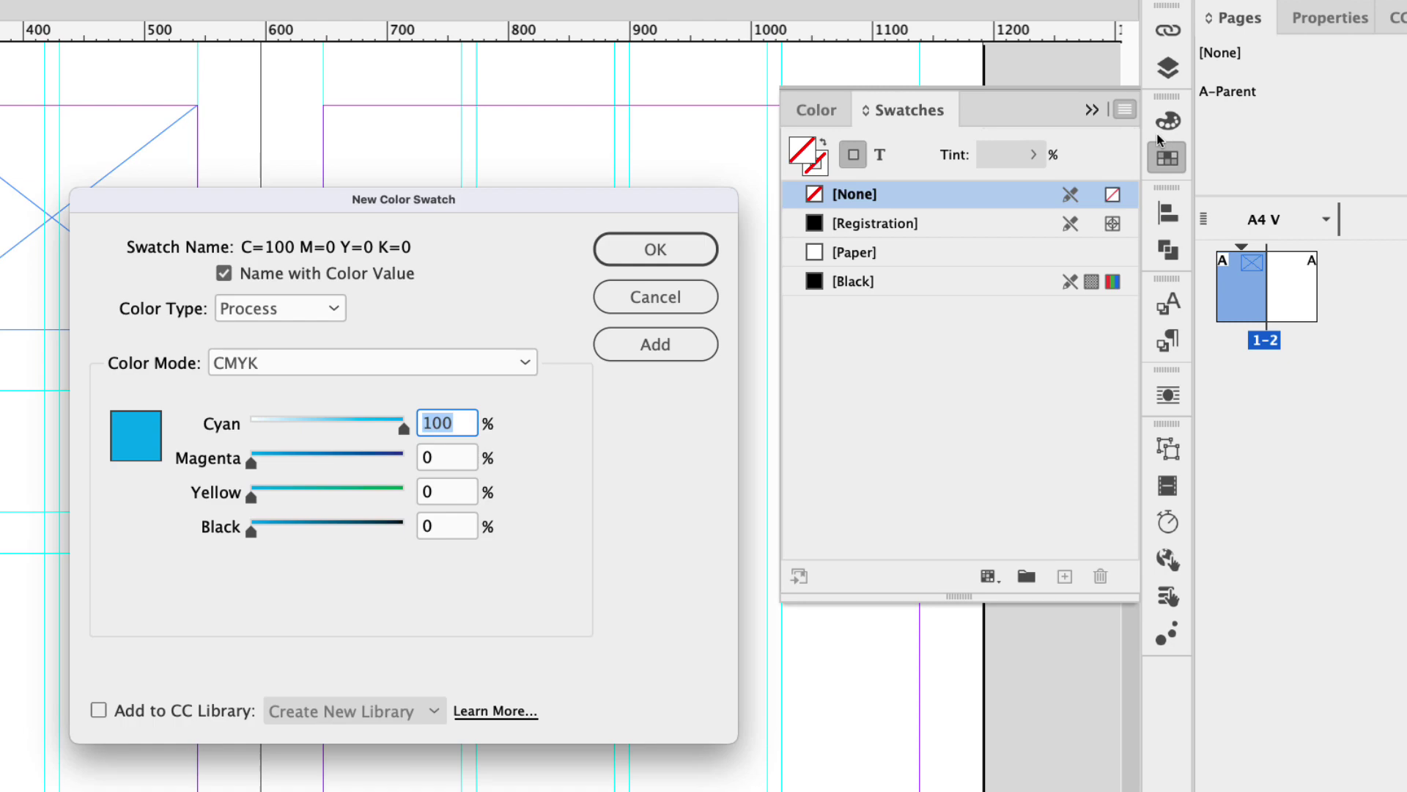
pyautogui.click(223, 273)
pyautogui.write('Cata')
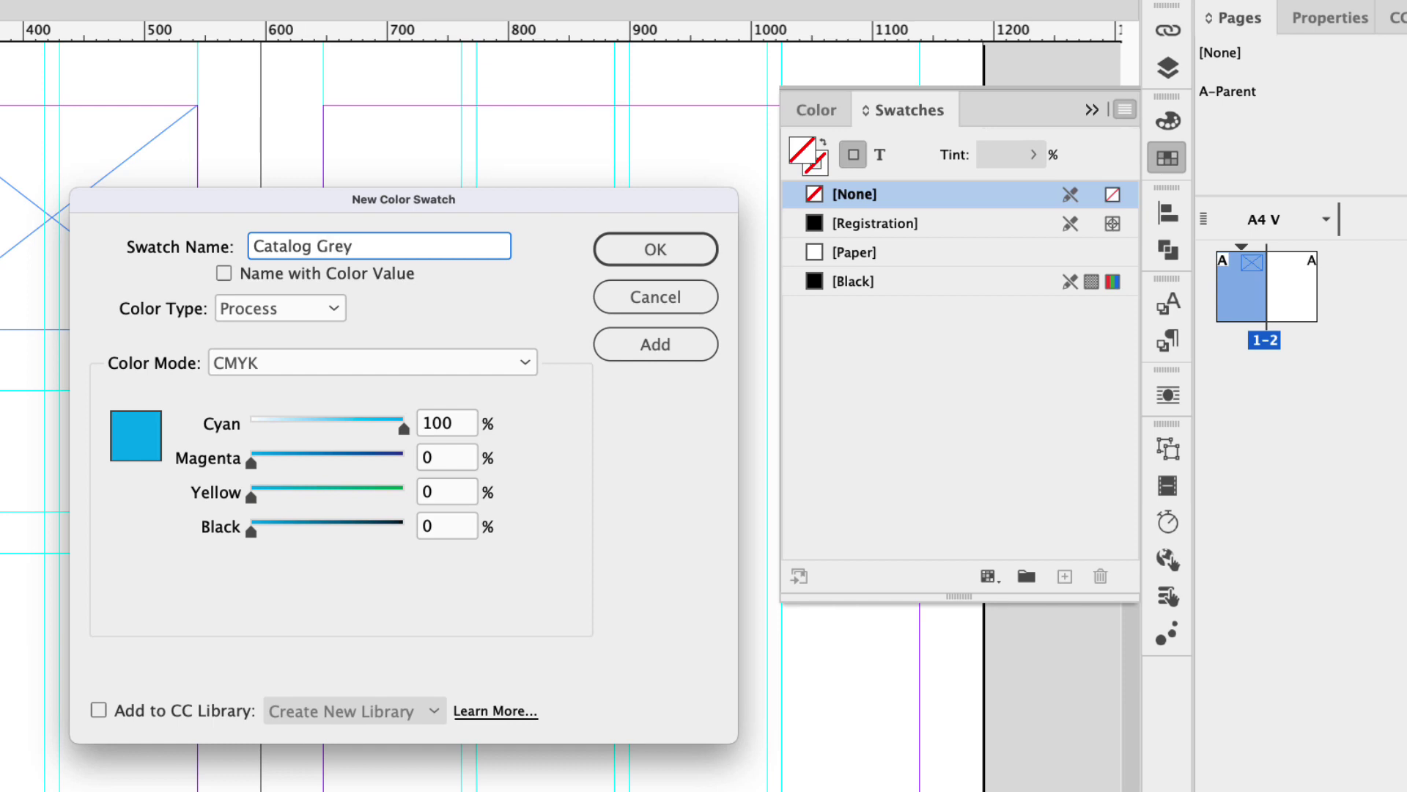
pyautogui.write('log Grey')
# Step: Set the Catalog Grey swatch to RGB mode with hex value f2f2f2 and create it
pyautogui.click(316, 367)
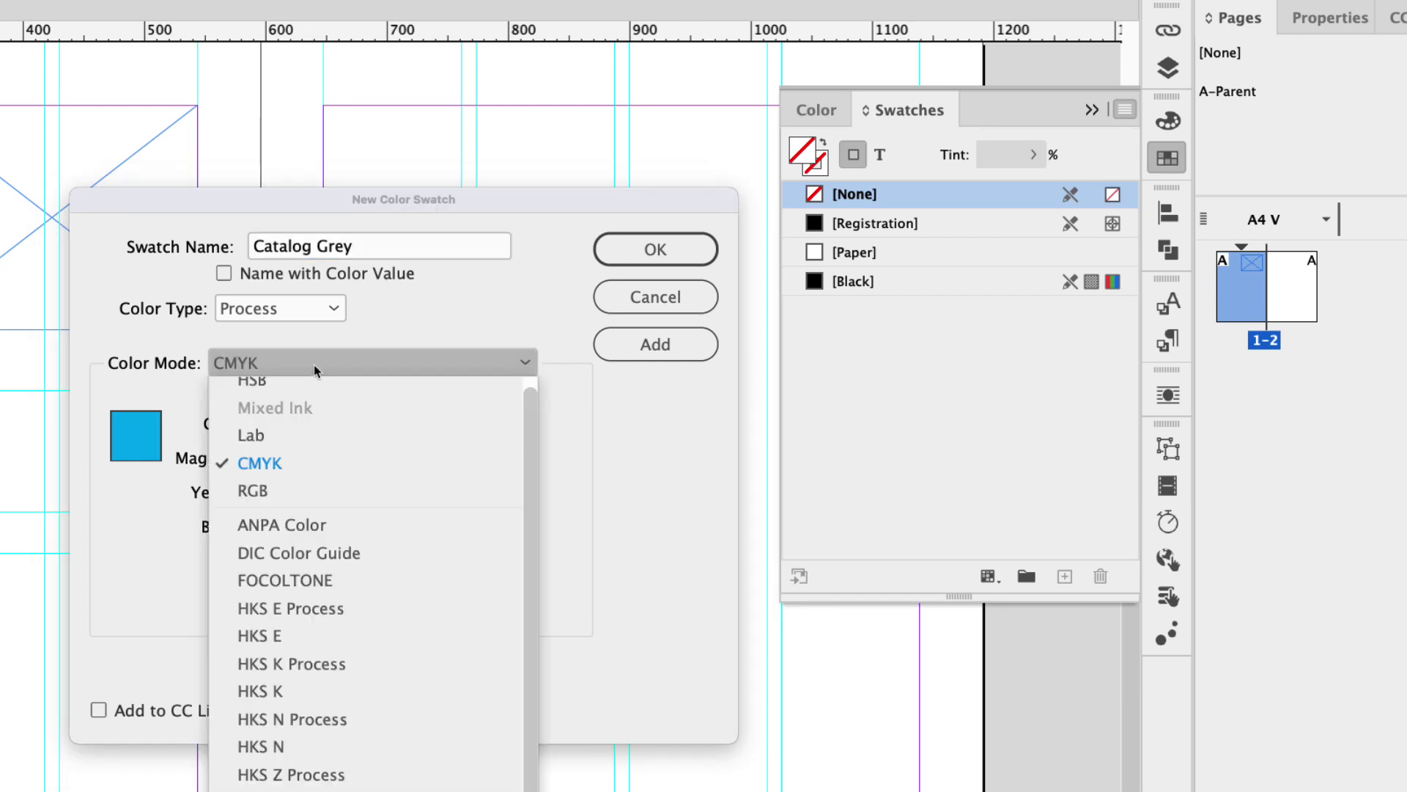
pyautogui.click(289, 489)
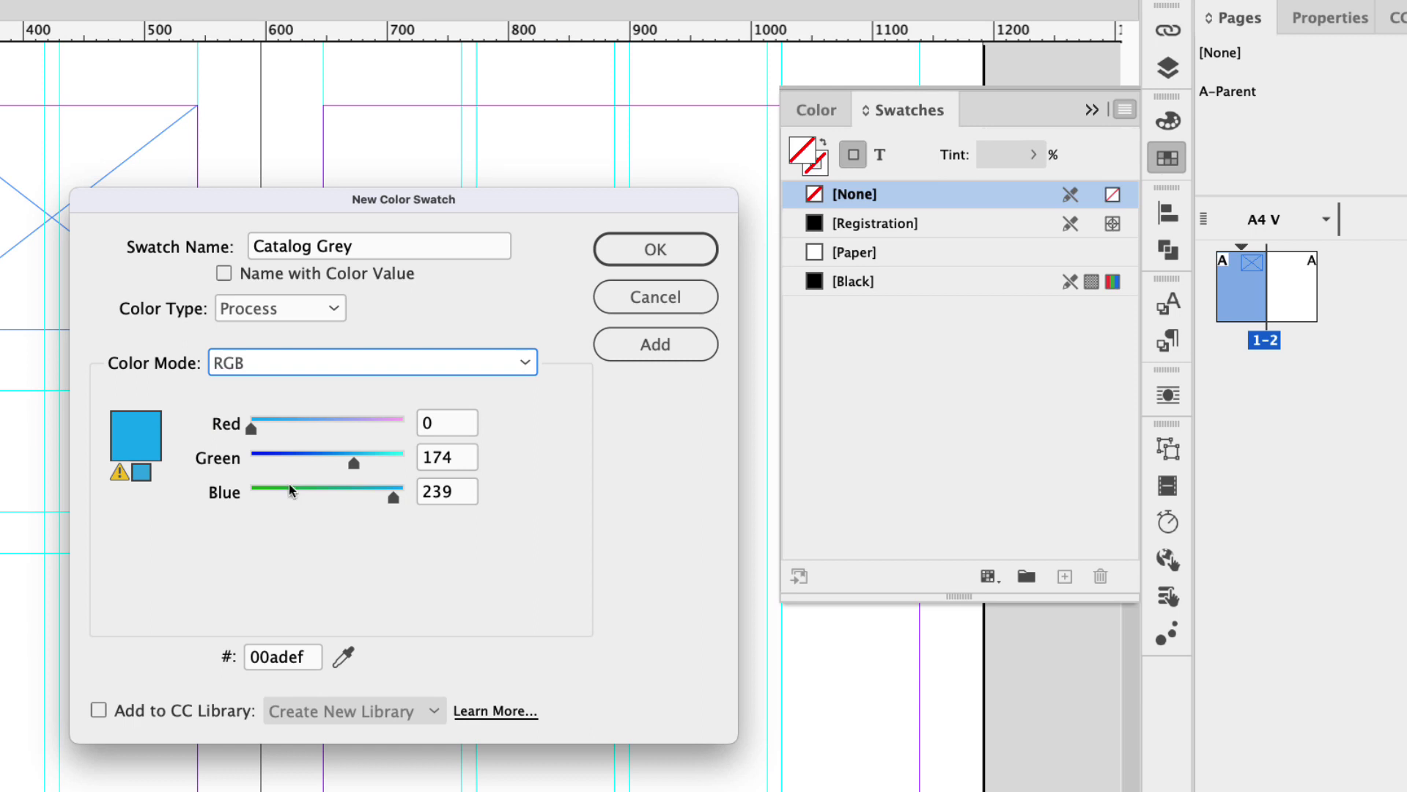
pyautogui.doubleClick(304, 658)
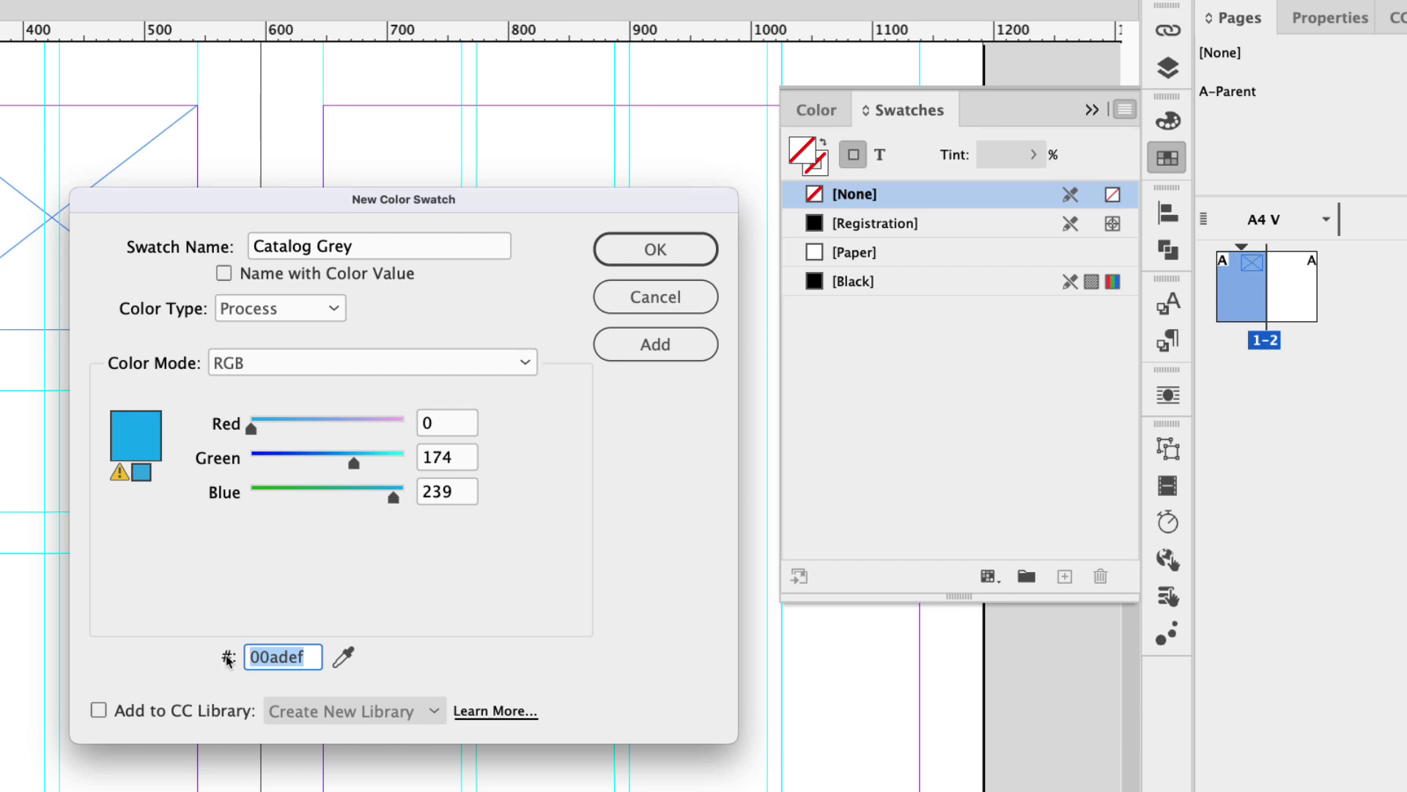
pyautogui.write('f2f2')
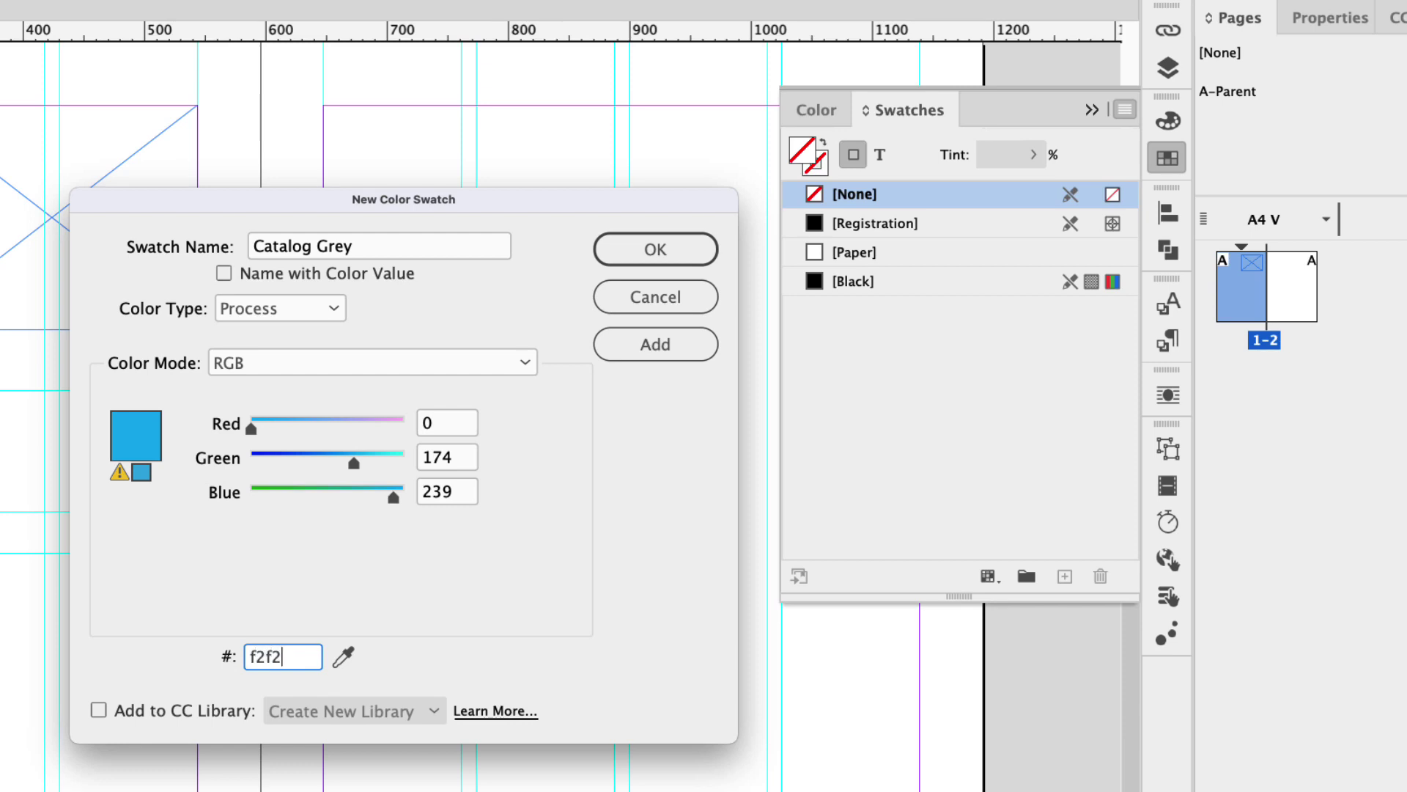
pyautogui.write('f2')
pyautogui.press('Tab')
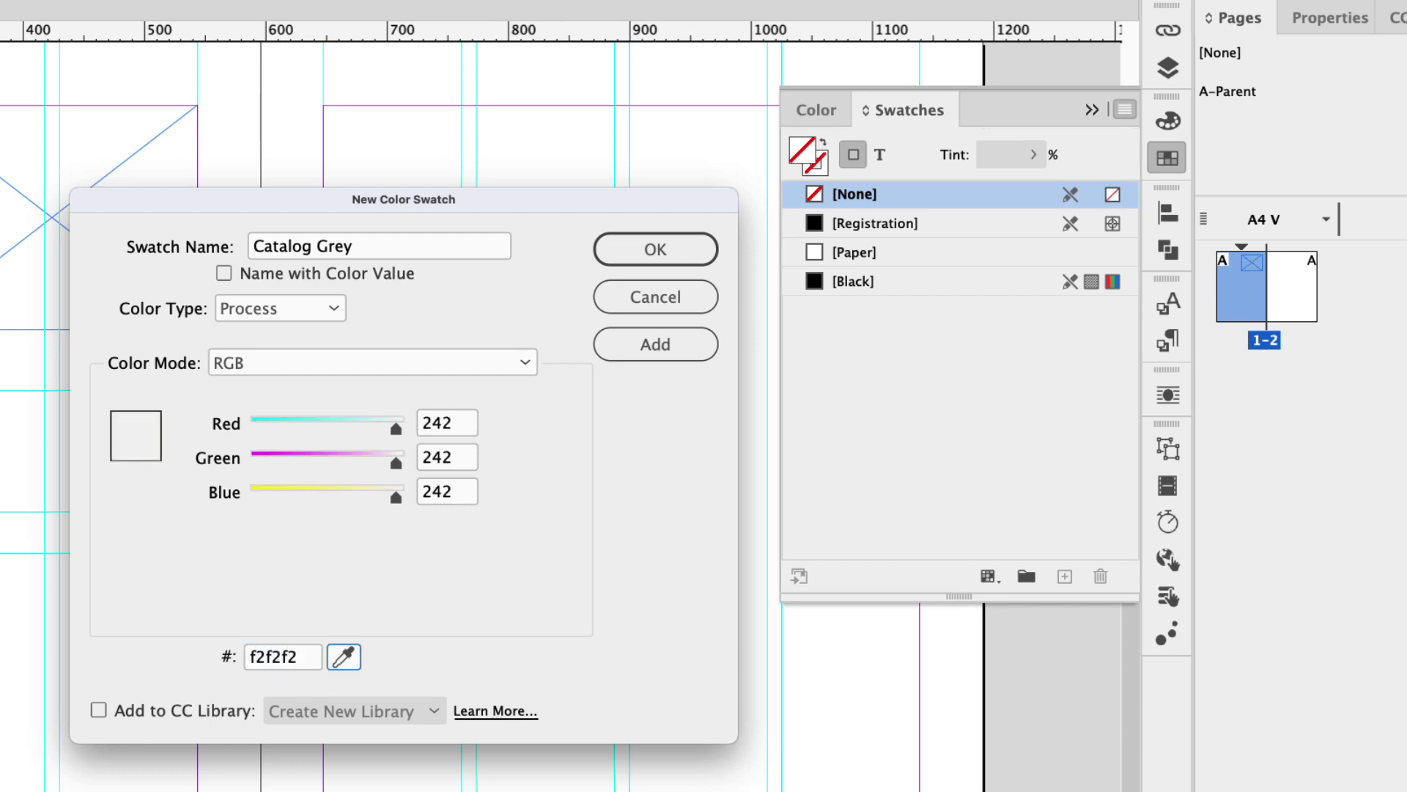
pyautogui.click(652, 256)
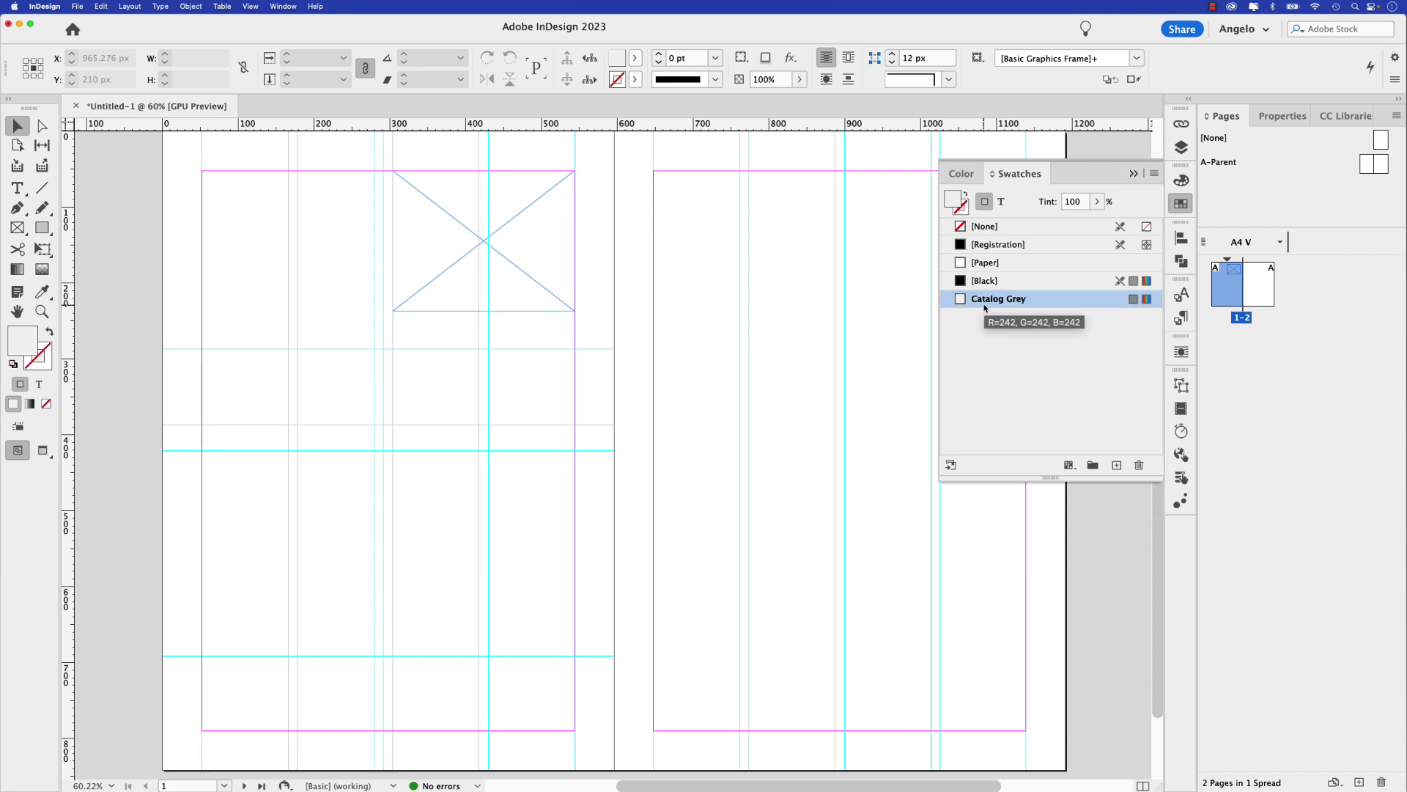
# Step: Fill the frame on page 1 with the Catalog Grey swatch
pyautogui.click(537, 261)
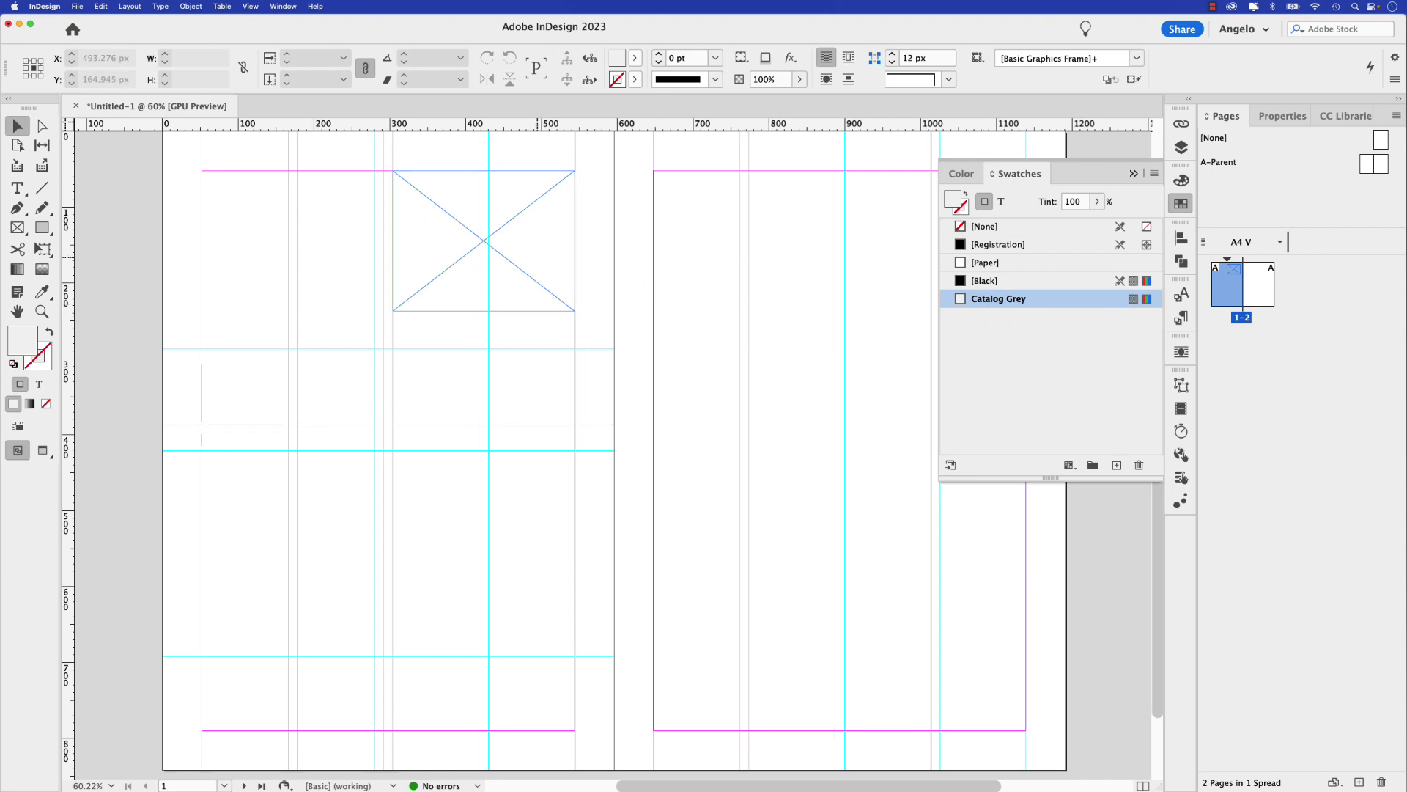
pyautogui.click(958, 304)
pyautogui.click(727, 293)
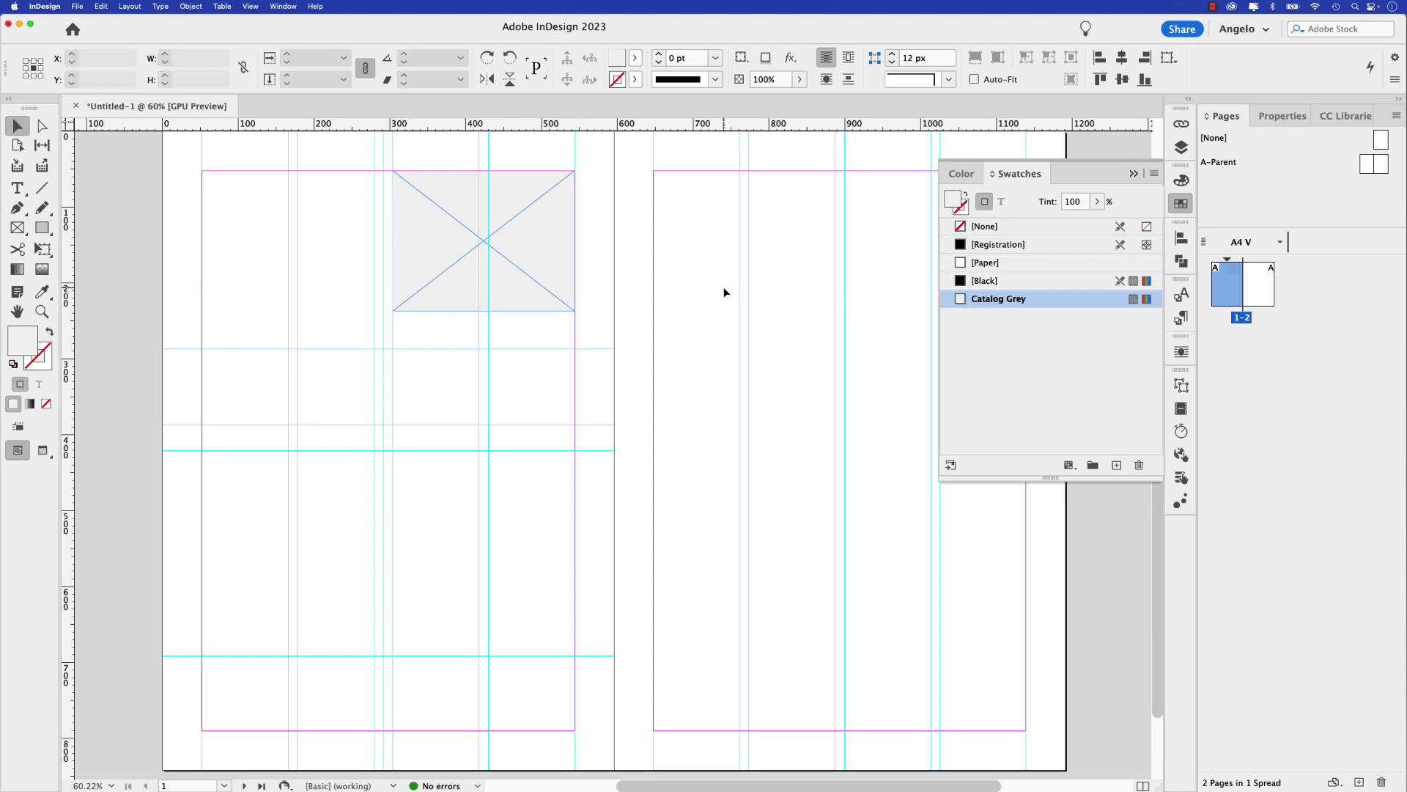
# Step: Duplicate the grey frame twice onto page 2 along the top margin, one copy across each pair of columns
pyautogui.click(538, 277)
pyautogui.press('alt')
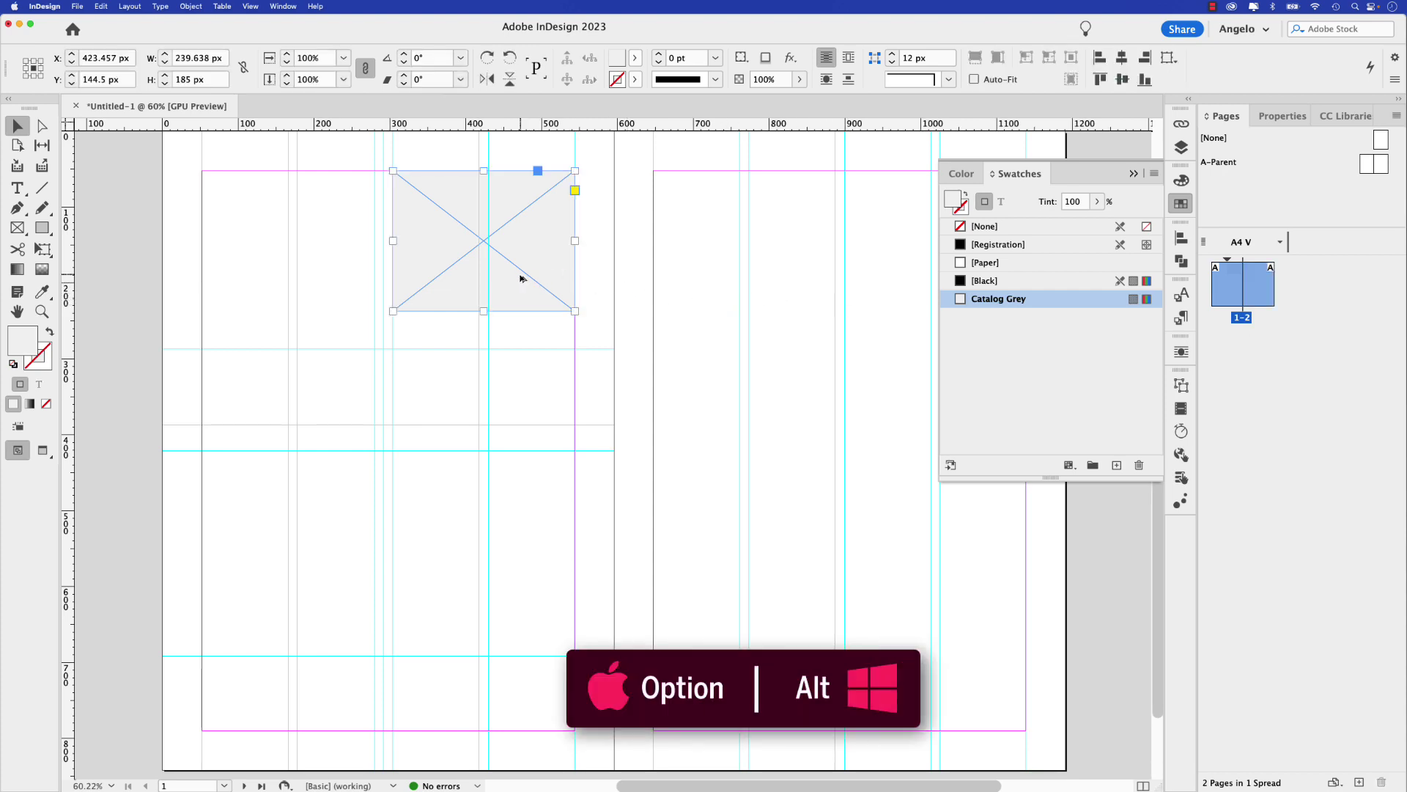
pyautogui.moveTo(521, 278); pyautogui.dragTo(882, 299)
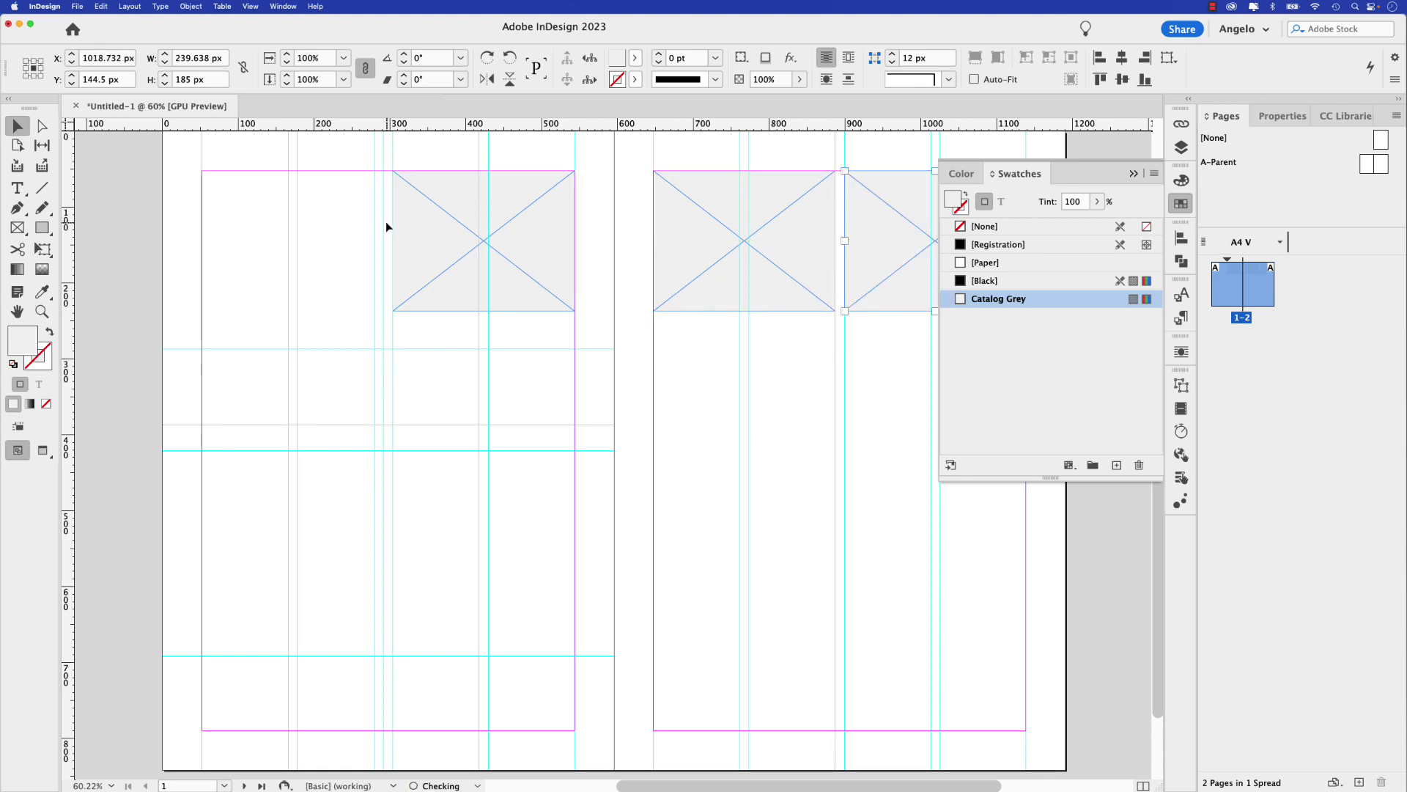
# Step: Duplicate the row of three grey frames downward so the copies' top edges snap to page 1's third horizontal guide
pyautogui.moveTo(364, 223); pyautogui.dragTo(879, 306)
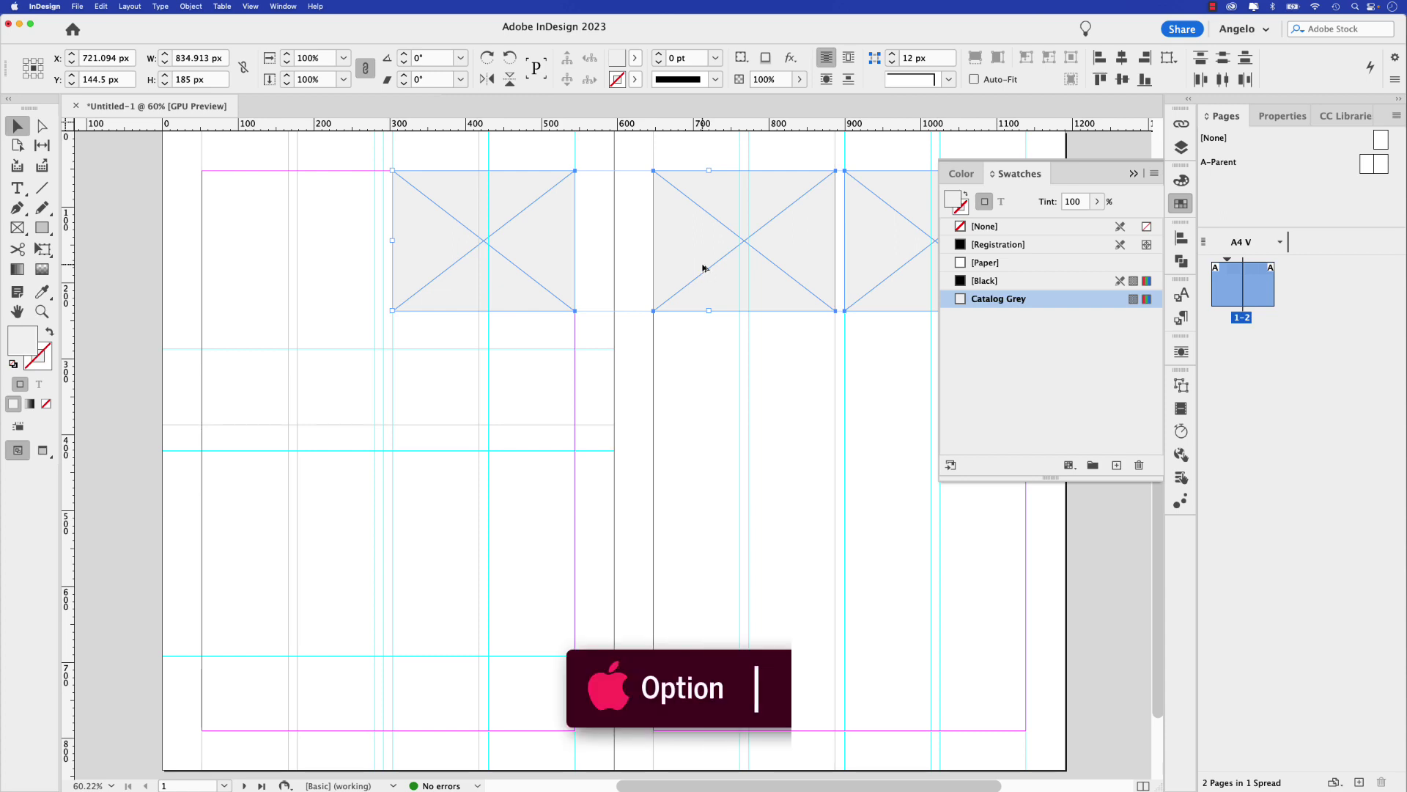
pyautogui.moveTo(704, 270); pyautogui.dragTo(725, 550)
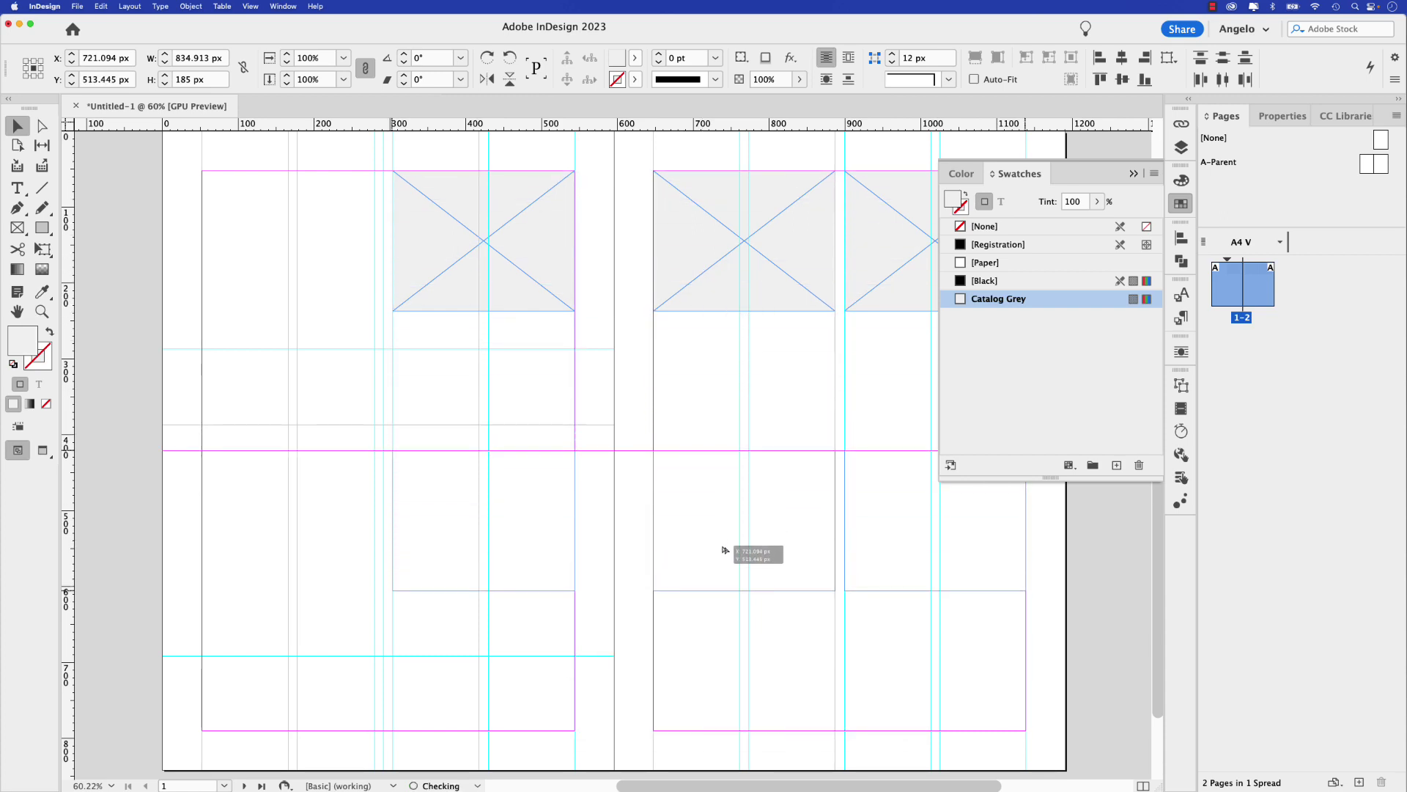
pyautogui.moveTo(725, 550); pyautogui.dragTo(724, 551)
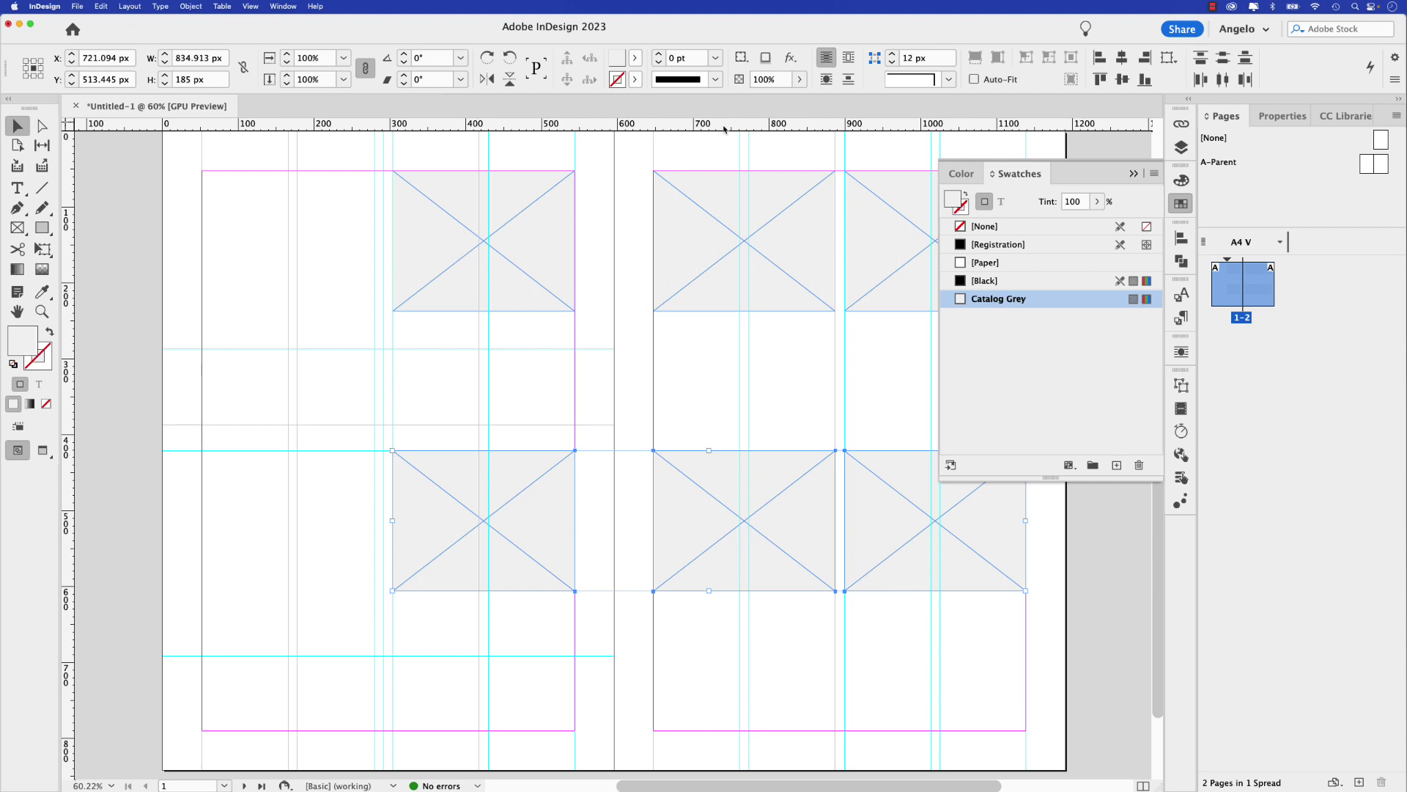
# Step: Add three horizontal ruler guides on page 2, level with the upper three horizontal guides on page 1
pyautogui.moveTo(724, 129); pyautogui.dragTo(733, 450)
pyautogui.hscroll(1, 716, 301)
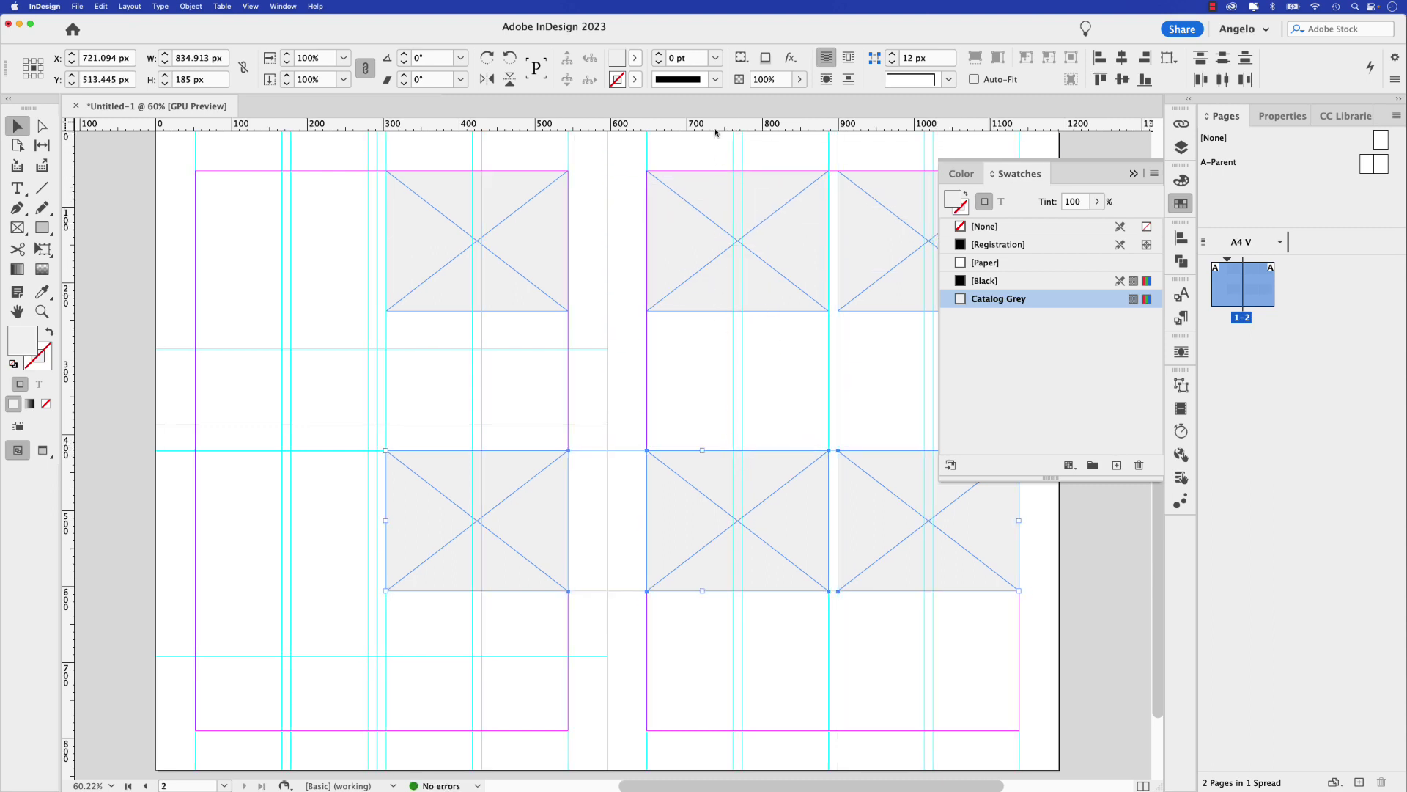
pyautogui.moveTo(716, 131); pyautogui.dragTo(728, 425)
pyautogui.moveTo(704, 131); pyautogui.dragTo(708, 349)
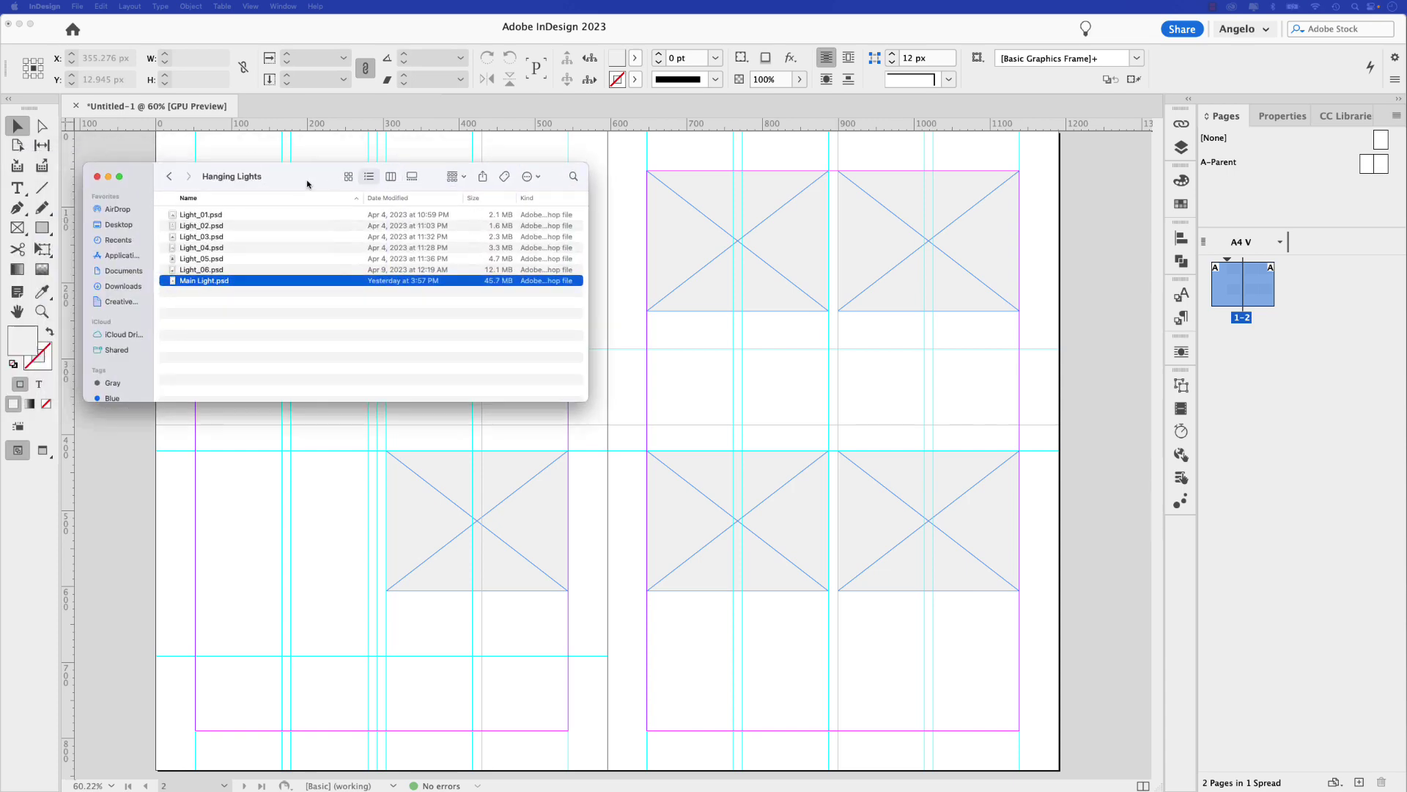
# Step: Place Main Light.psd across page 1's first two columns and extend its frame to the page's top edge, about 228 × 477 px
pyautogui.moveTo(377, 199); pyautogui.dragTo(403, 207)
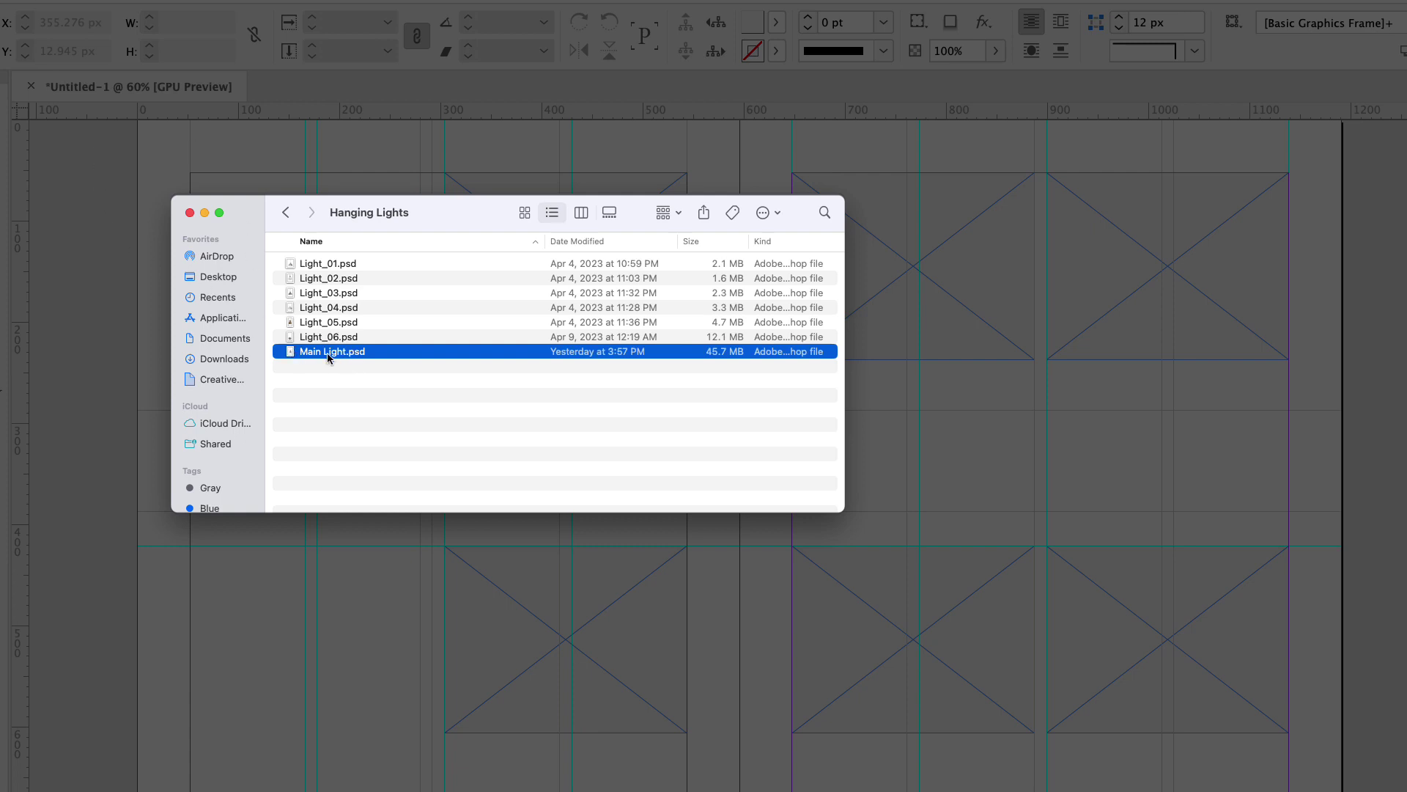
pyautogui.moveTo(328, 357); pyautogui.dragTo(93, 312)
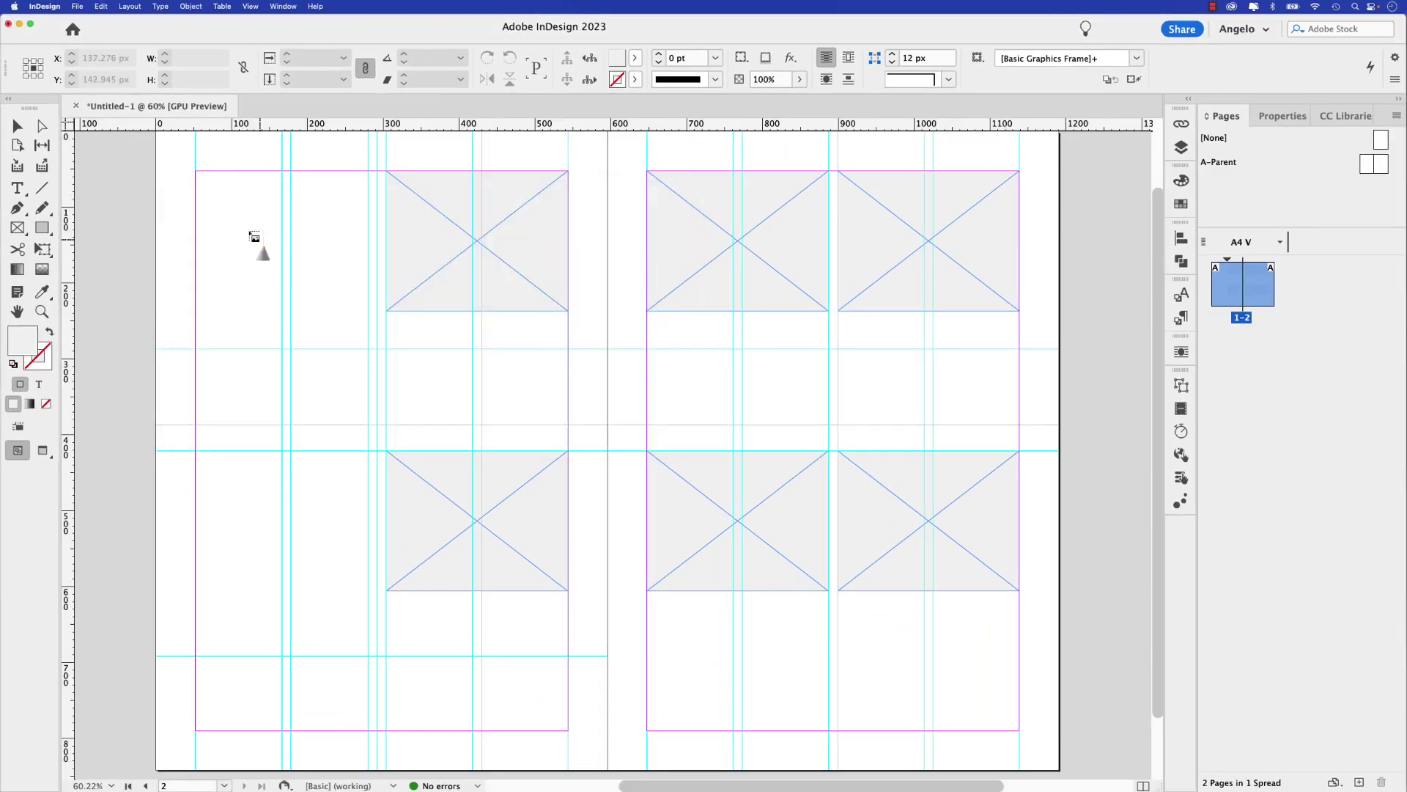
pyautogui.moveTo(195, 143); pyautogui.dragTo(348, 491)
pyautogui.moveTo(364, 493); pyautogui.dragTo(367, 493)
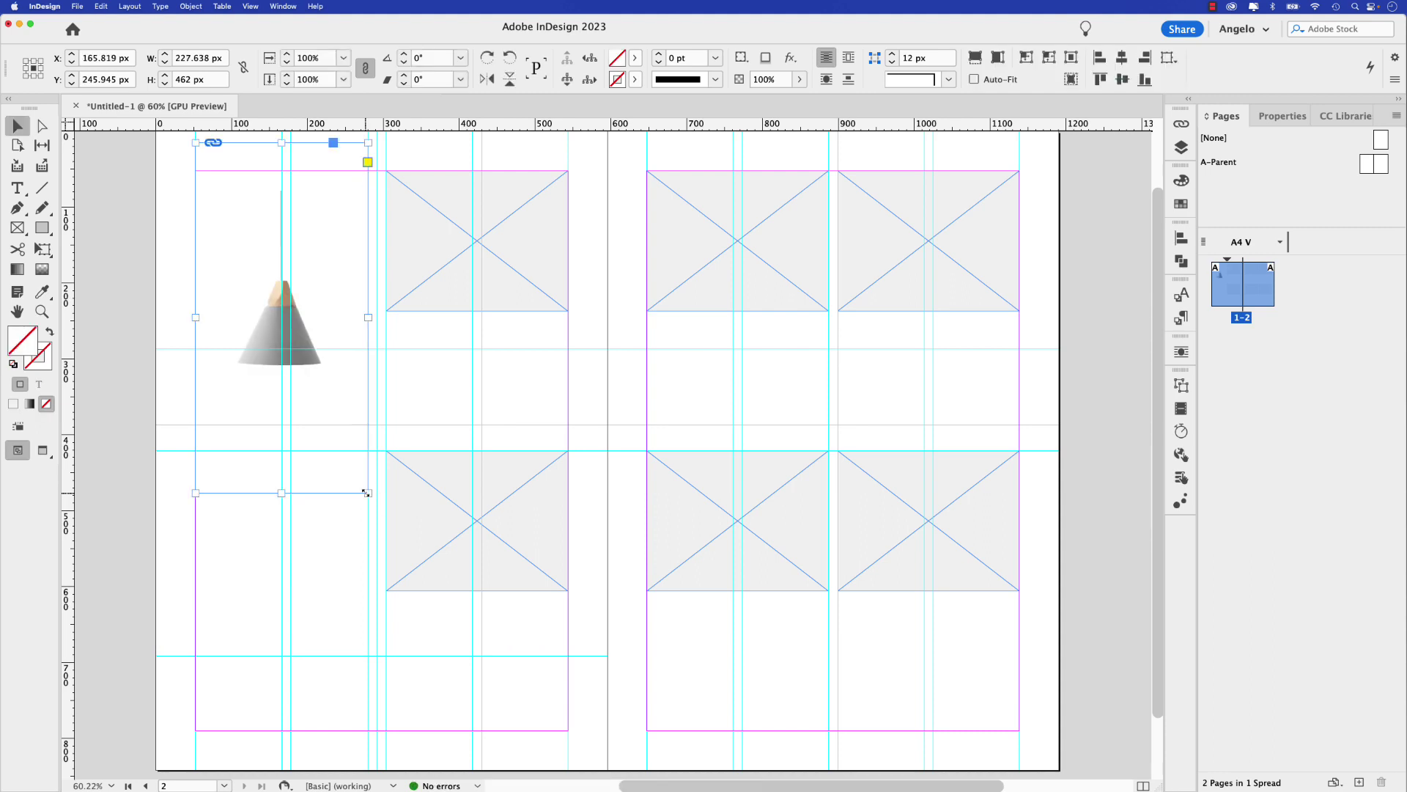
pyautogui.moveTo(282, 301)
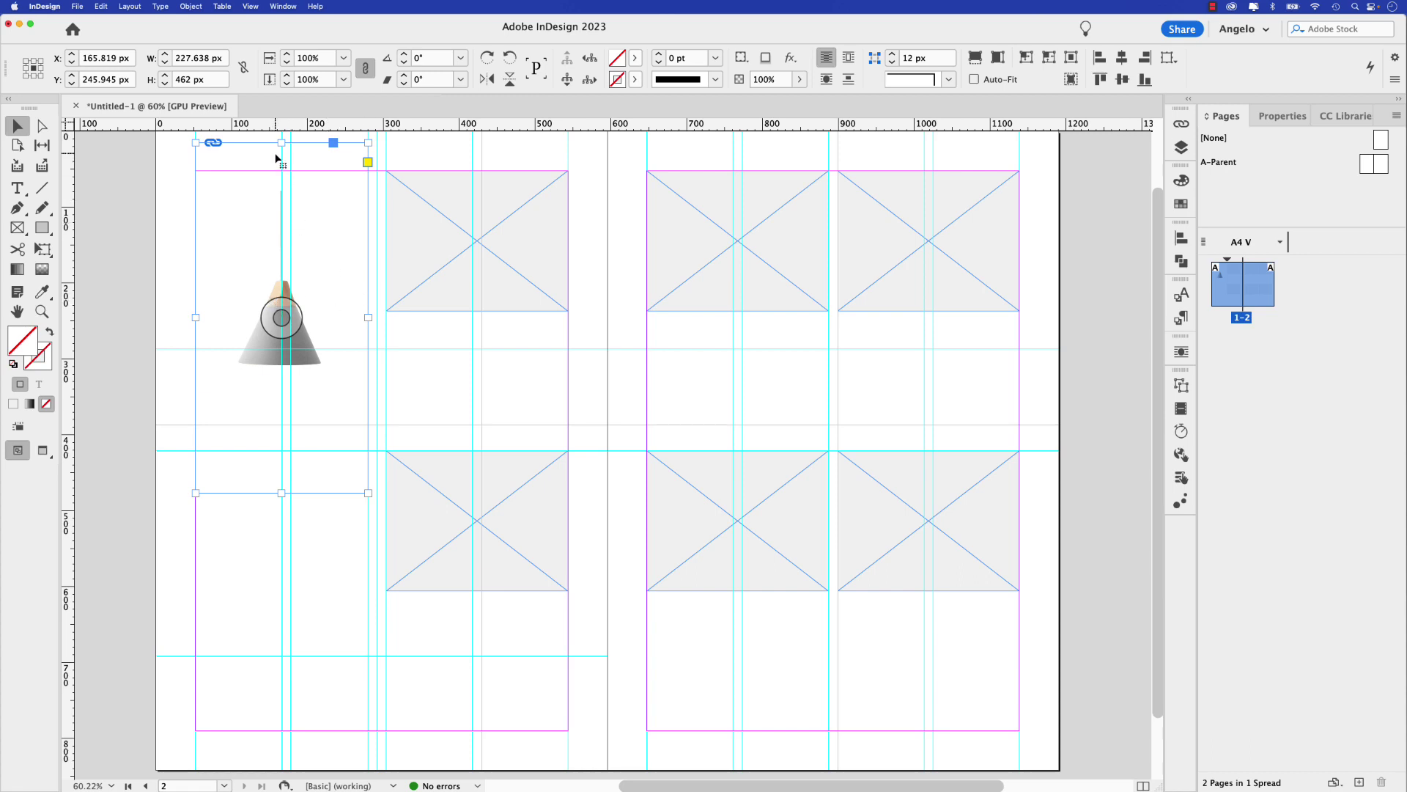
pyautogui.moveTo(282, 142); pyautogui.dragTo(279, 132)
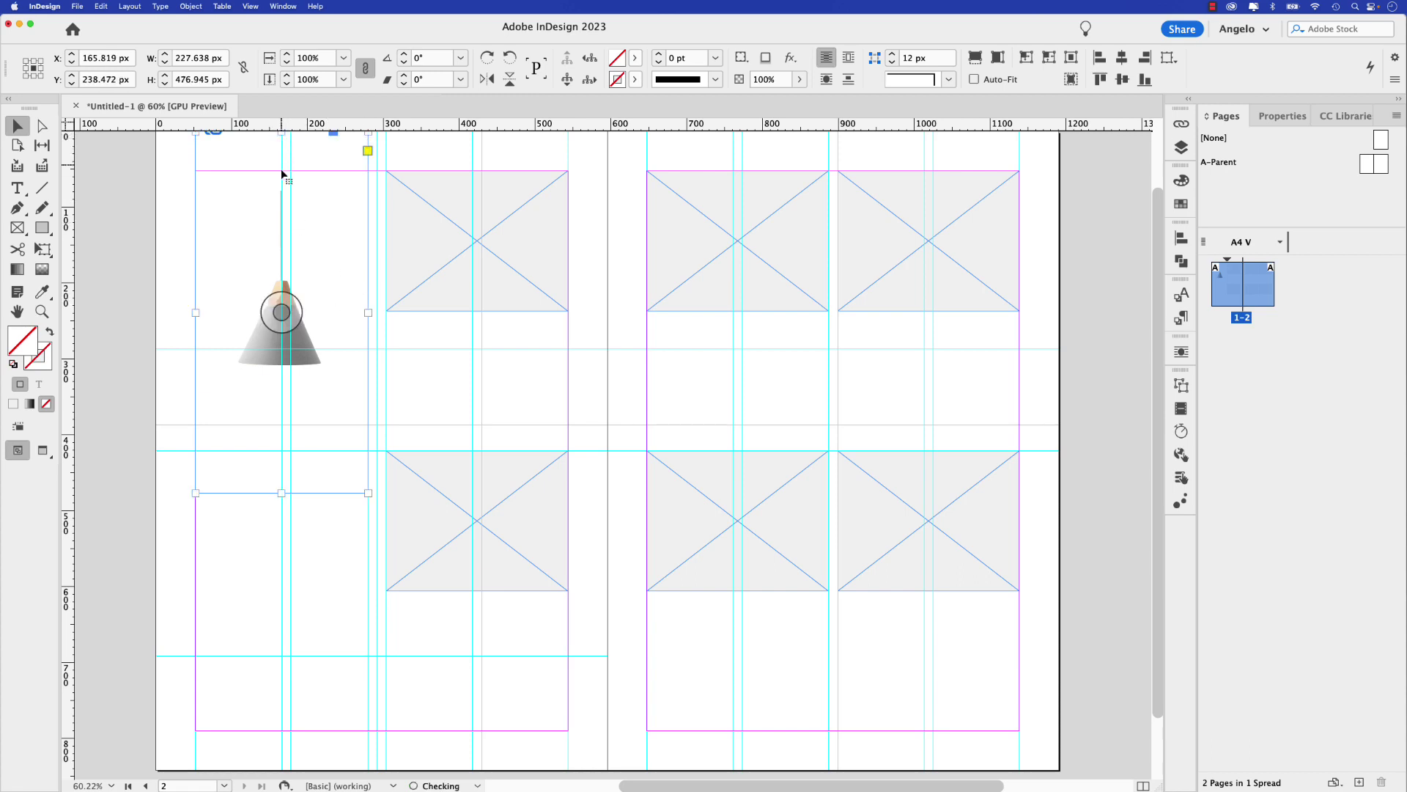
# Step: Fill the frame proportionally with the main light image and enlarge the image to about 74%
pyautogui.click(282, 313)
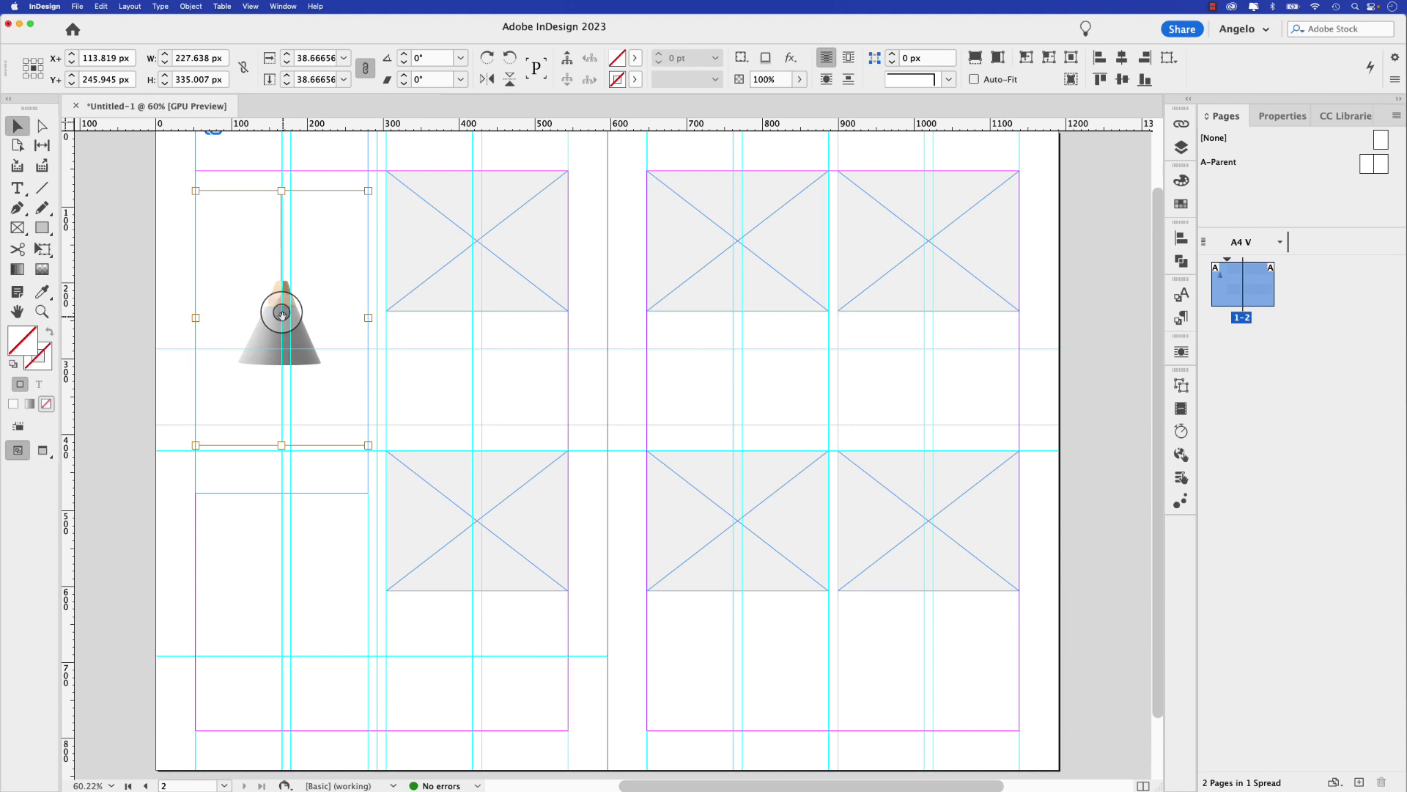
pyautogui.press('alt+shift+super+c')
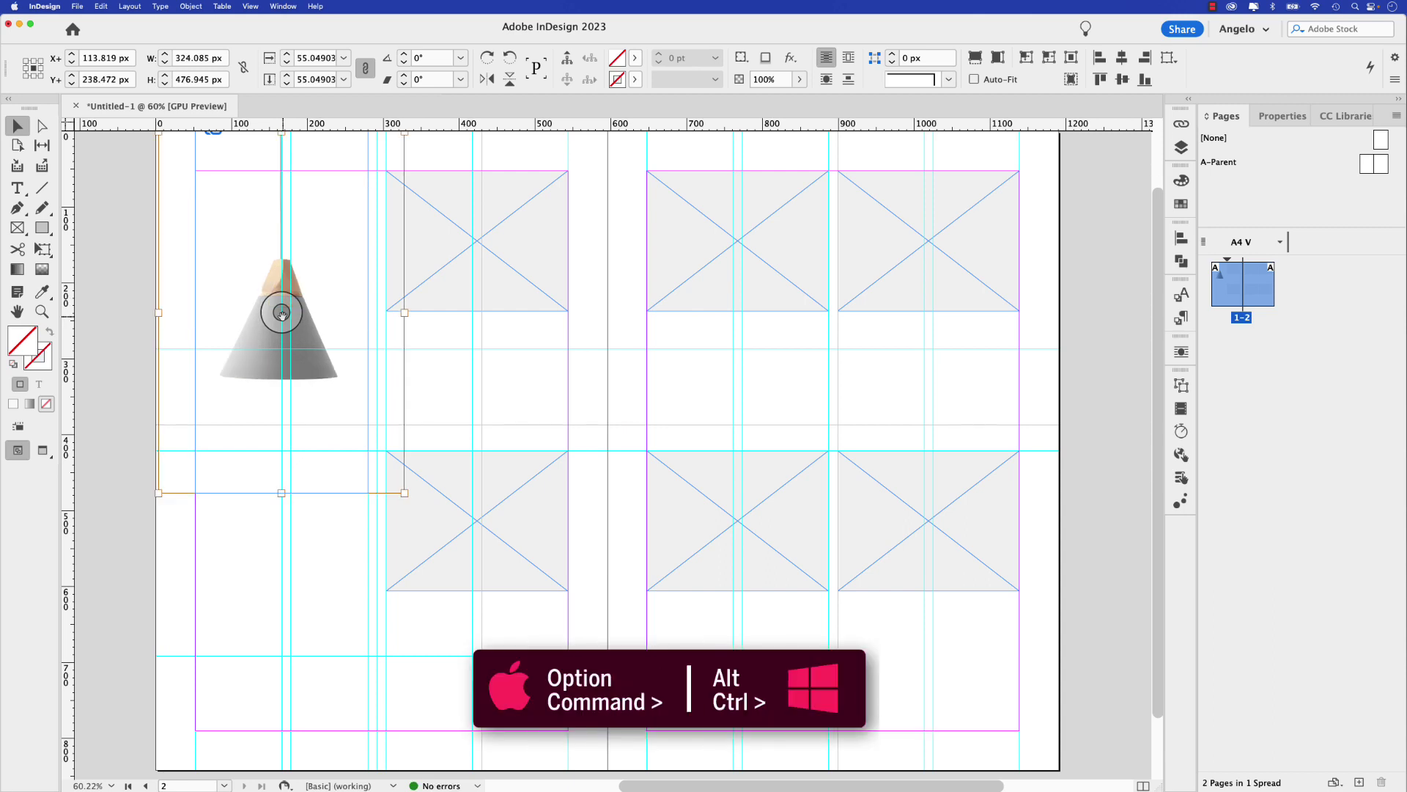
pyautogui.press('alt+super+period')
pyautogui.press('alt+super+period')
pyautogui.press('alt+super+period')
pyautogui.press('alt+super+period')
pyautogui.press('alt+super+period')
pyautogui.press('alt+super+period')
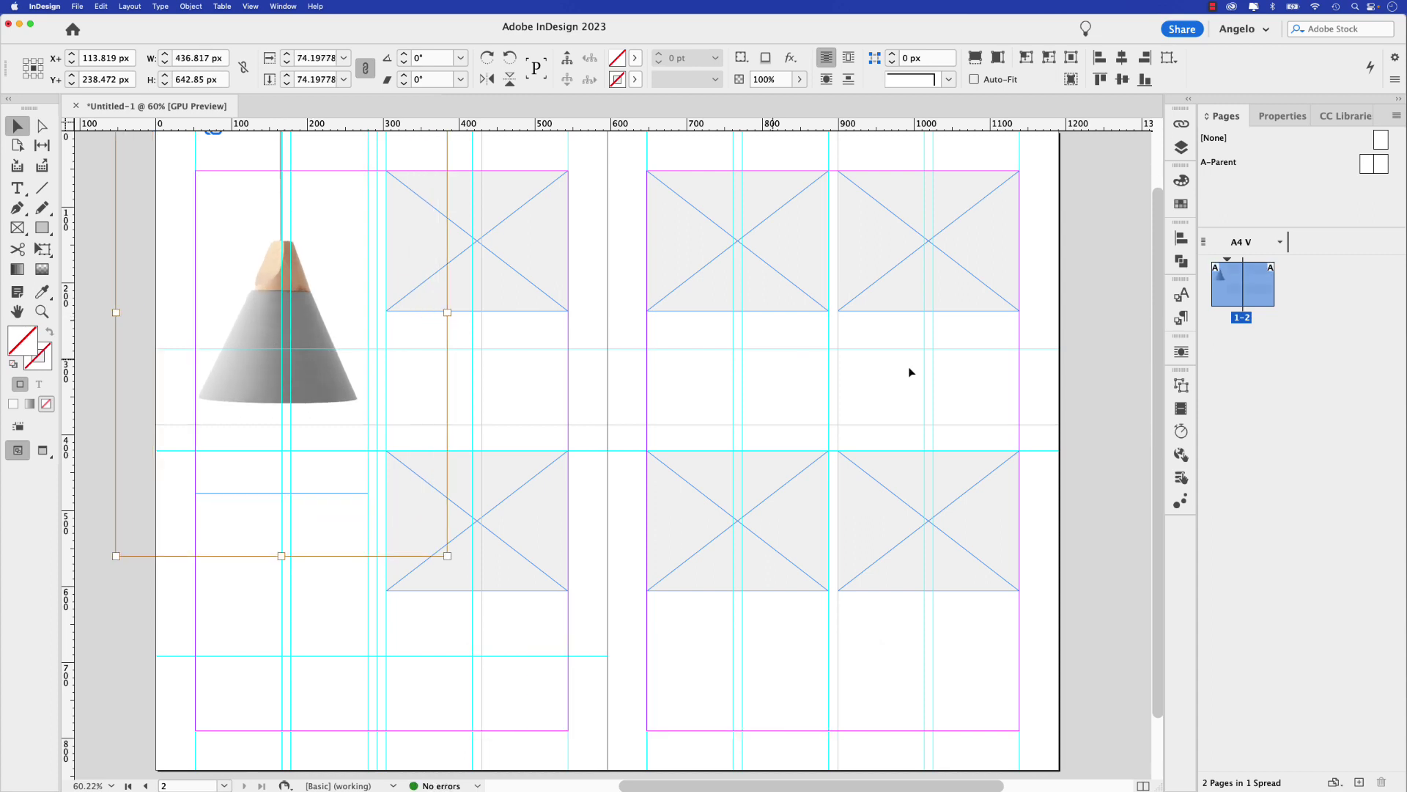
# Step: Shift the main light image down within its frame to a Y offset of 319.472 px
pyautogui.scroll(2, 1158, 409)
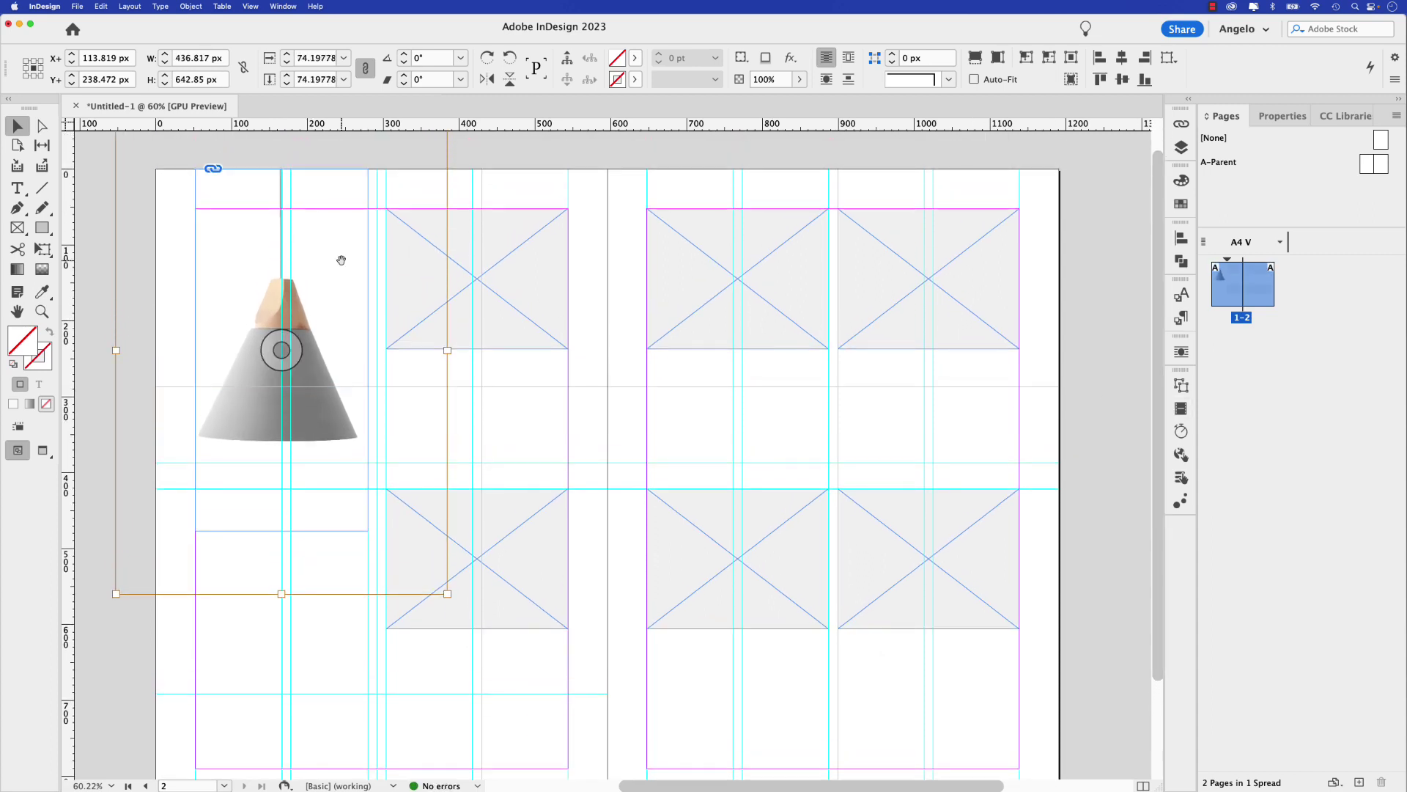
pyautogui.hotkey('shift', 'Down')
pyautogui.hotkey('shift', 'Down')
pyautogui.hotkey('shift', 'Down')
pyautogui.hotkey('shift', 'Down')
pyautogui.hotkey('shift', 'Down')
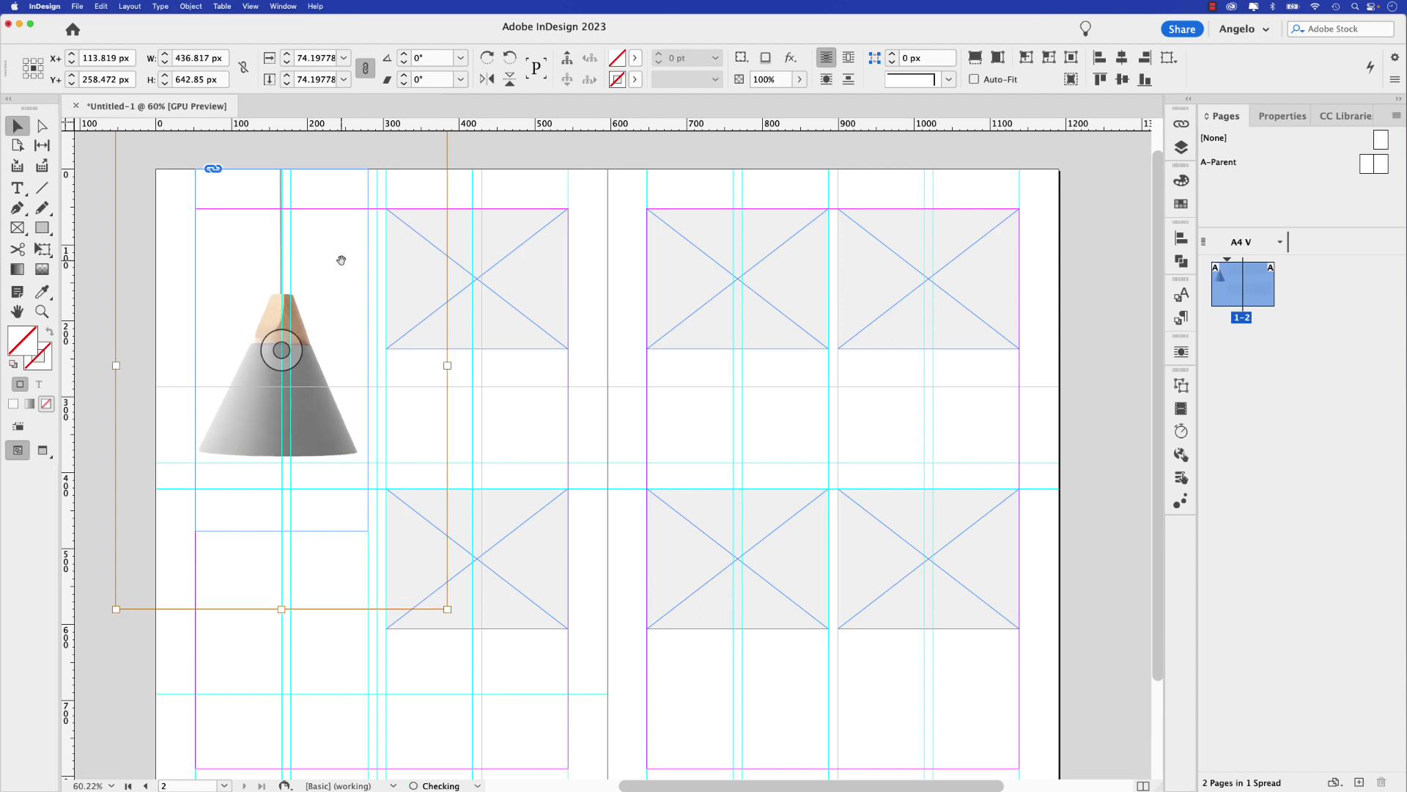
pyautogui.hotkey('shift', 'Down')
pyautogui.hotkey('shift', 'Down')
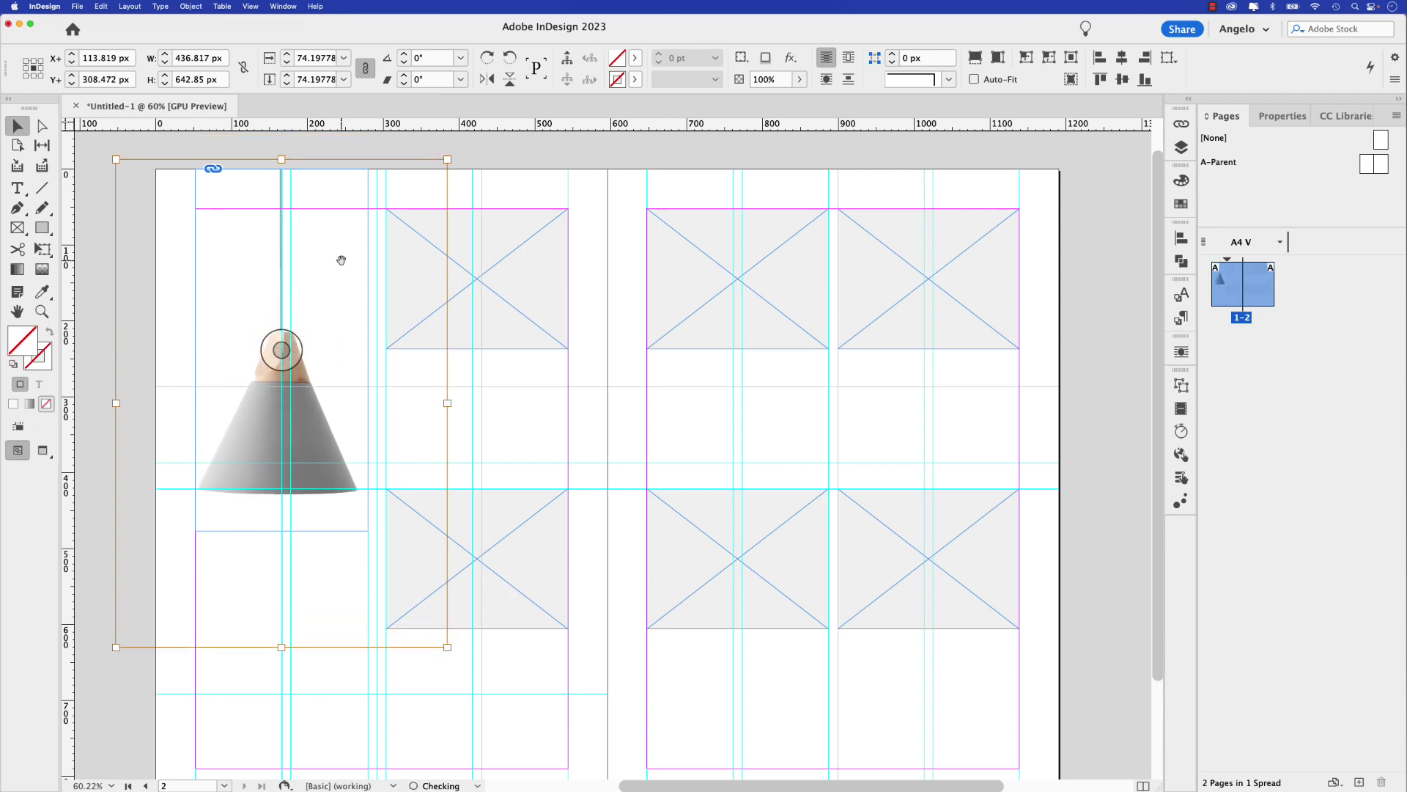
pyautogui.press('Down')
pyautogui.press('Down')
pyautogui.press('Down')
pyautogui.press('Down')
pyautogui.press('Down')
pyautogui.press('Down')
pyautogui.press('Down')
pyautogui.press('Down')
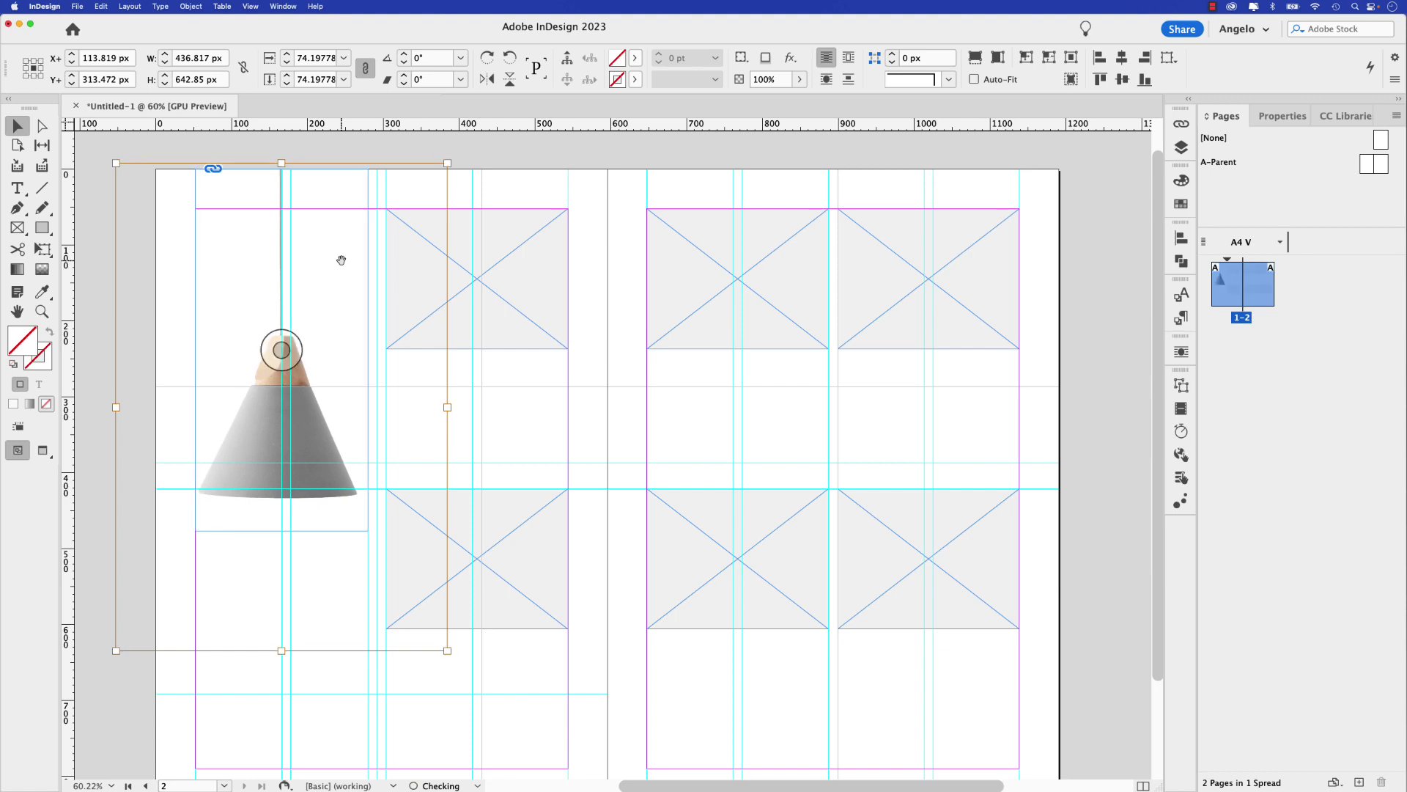
pyautogui.press('Down')
pyautogui.press('Down')
pyautogui.press('Down')
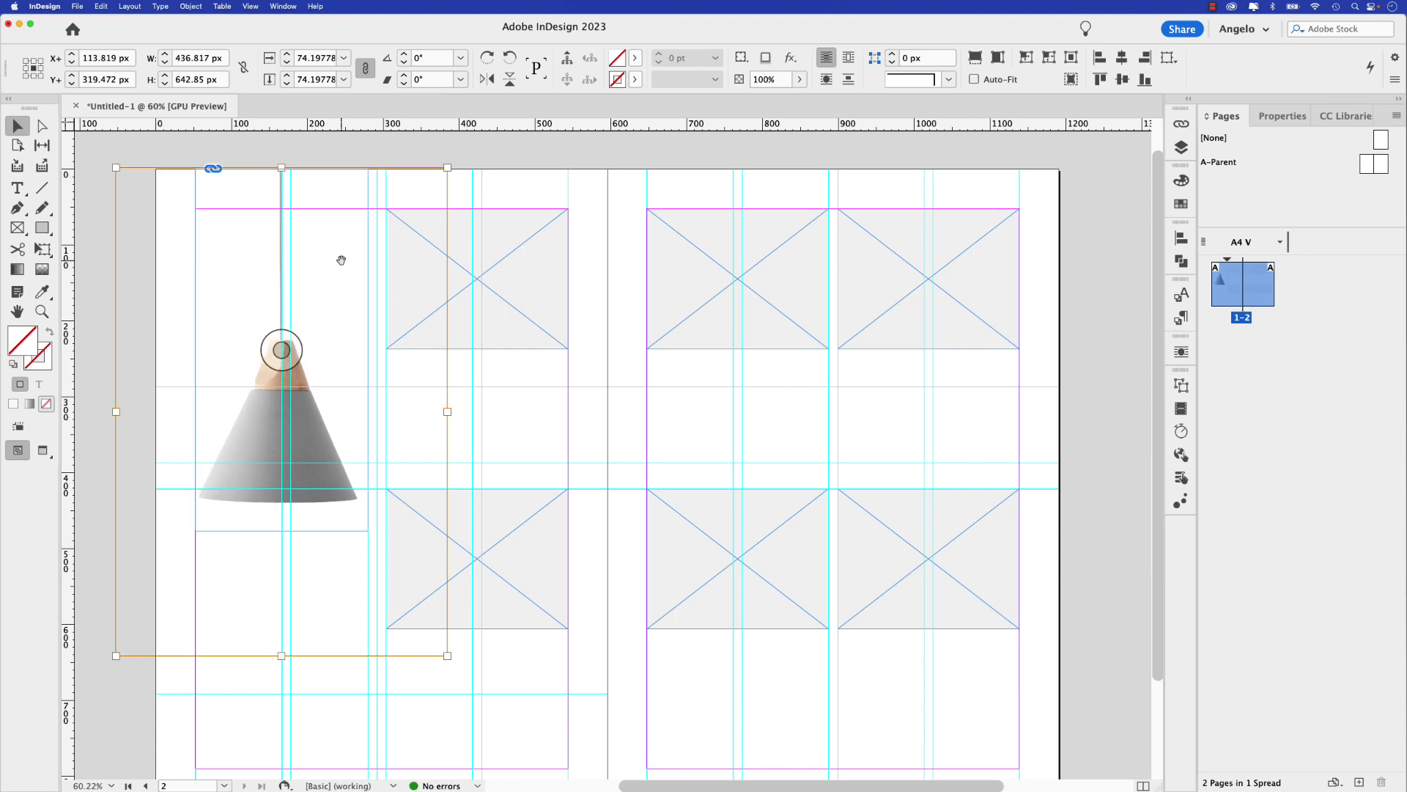
# Step: Enlarge the main light image to about 82% and nudge it within its frame to X 115.819 px, Y 337.472 px
pyautogui.press('super+alt+period')
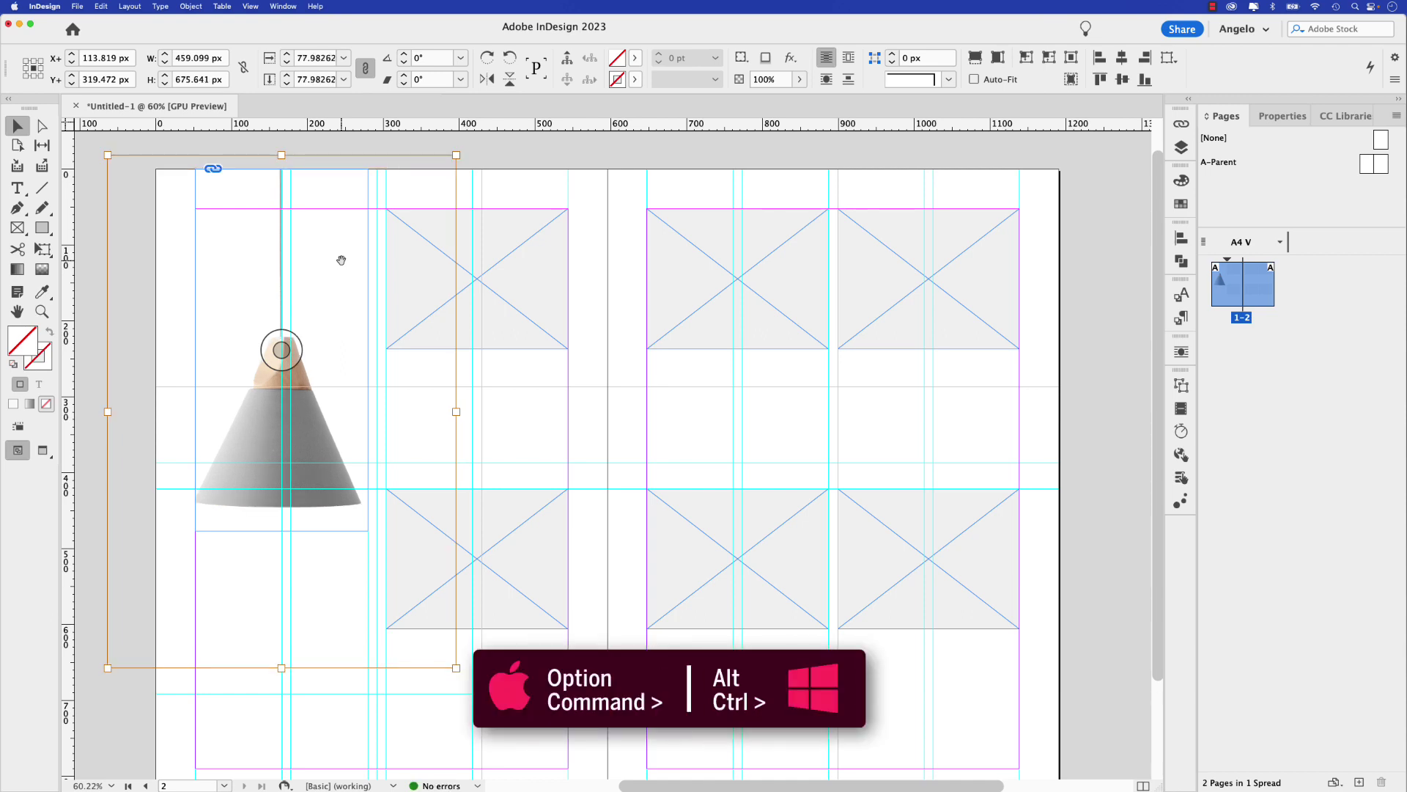
pyautogui.press('super+alt+period')
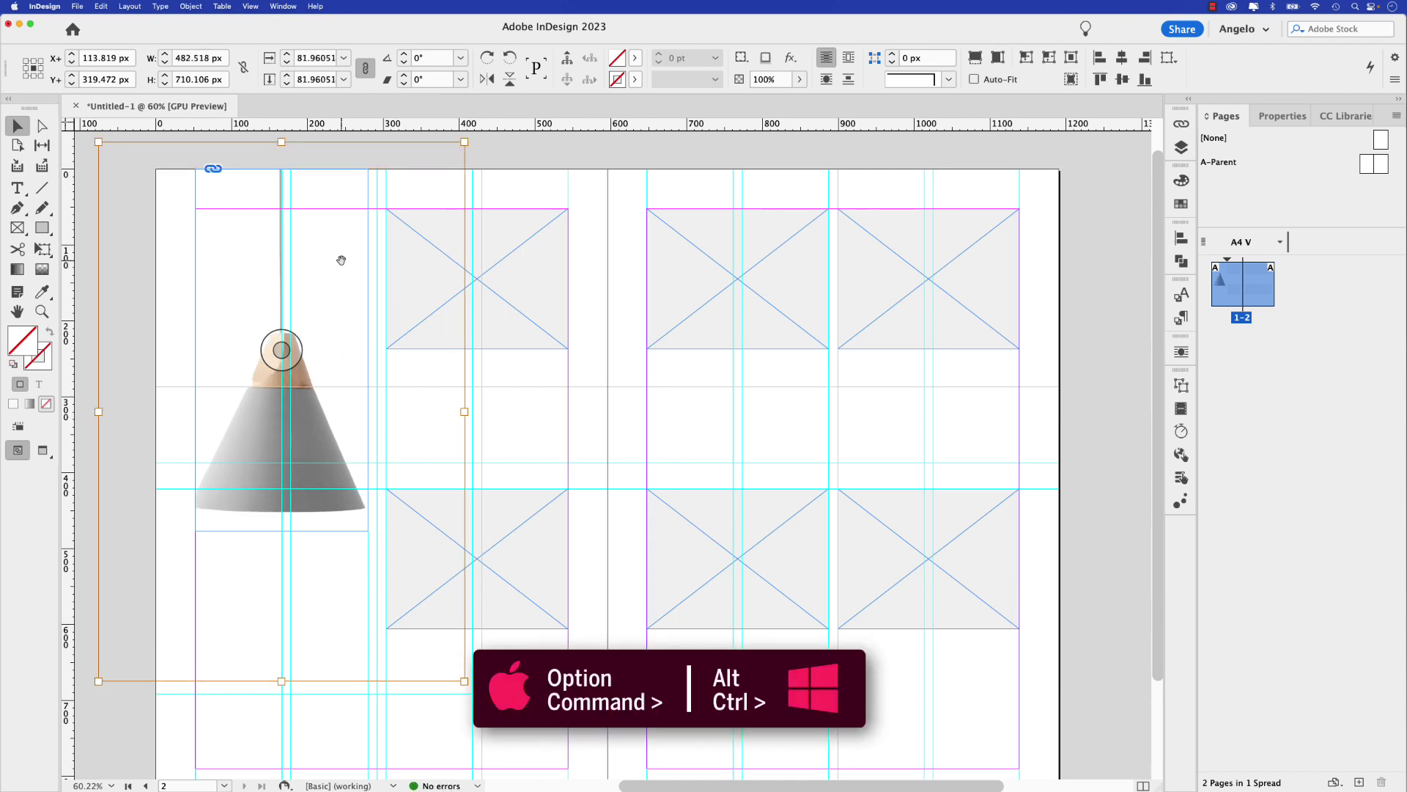
pyautogui.press('Down')
pyautogui.press('Down')
pyautogui.press('Down')
pyautogui.press('Down')
pyautogui.press('Down')
pyautogui.press('Down')
pyautogui.press('Down')
pyautogui.press('Down')
pyautogui.press('Down')
pyautogui.press('Down')
pyautogui.press('Down')
pyautogui.press('Down')
pyautogui.press('Down')
pyautogui.press('Down')
pyautogui.press('Down')
pyautogui.press('Down')
pyautogui.press('Down')
pyautogui.press('Down')
pyautogui.press('Down')
pyautogui.press('Down')
pyautogui.press('Up')
pyautogui.press('Up')
pyautogui.press('Up')
pyautogui.press('Up')
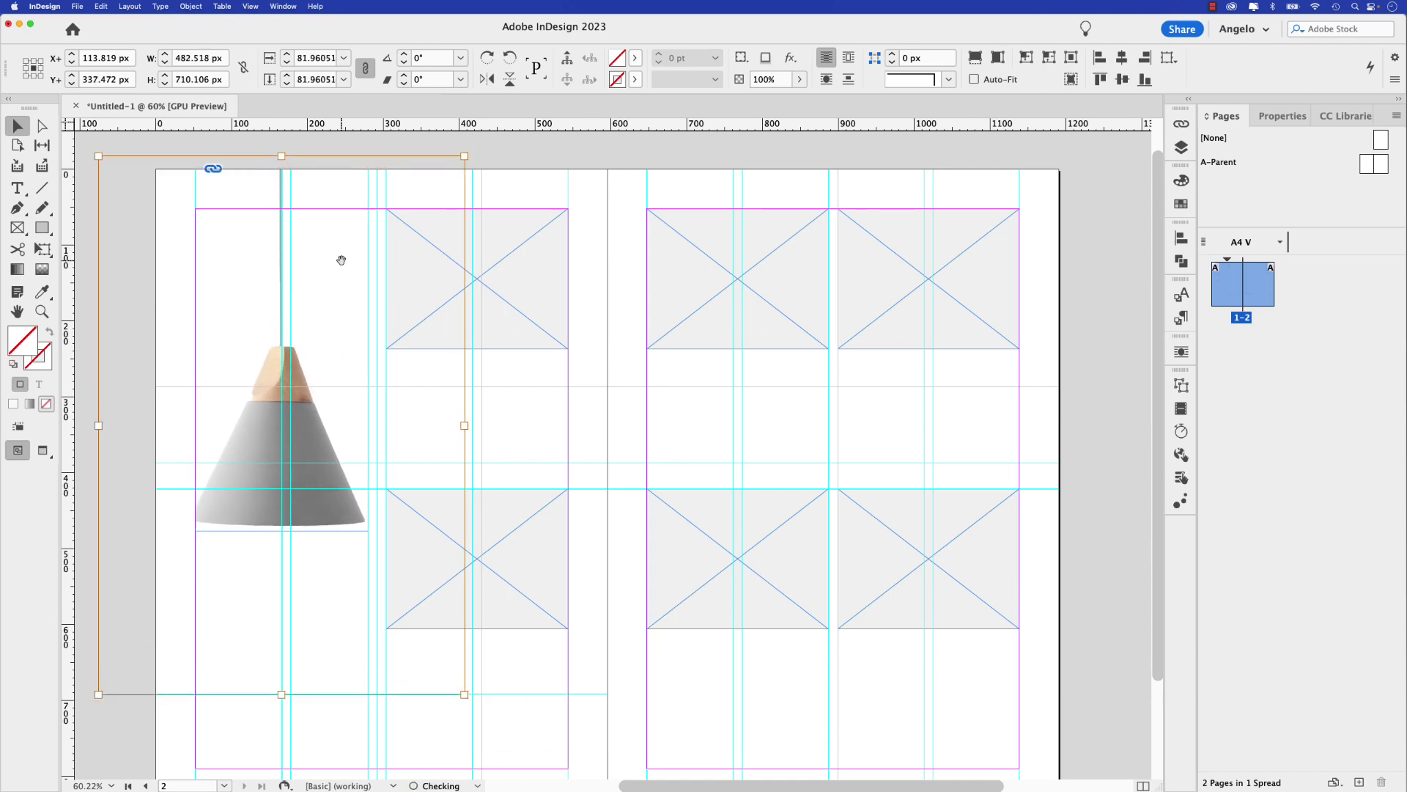
pyautogui.press('Right')
pyautogui.press('Right')
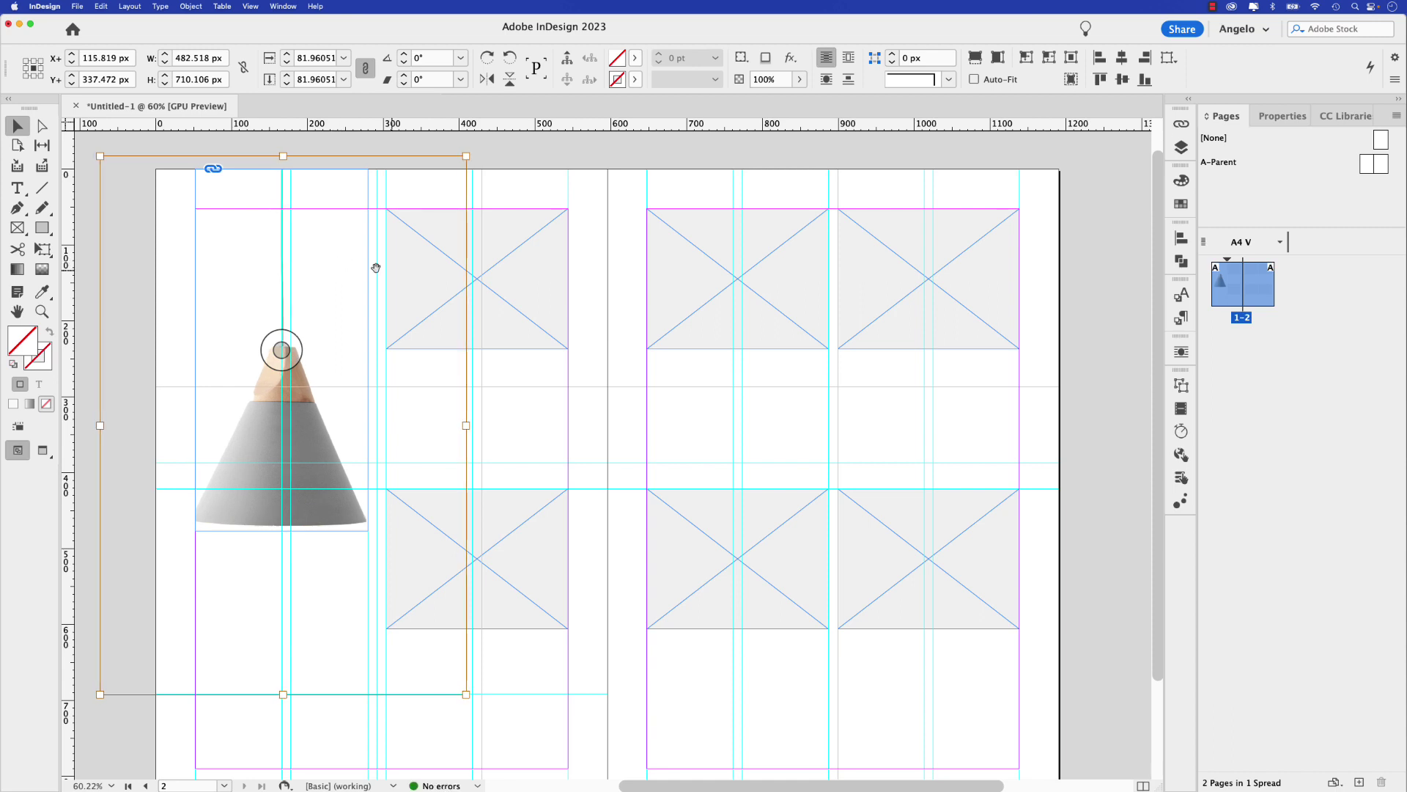
# Step: Widen the main light's frame outward past page 1's left margin to about 240 px, revealing the lampshade's cropped edge
pyautogui.click(594, 305)
pyautogui.click(346, 350)
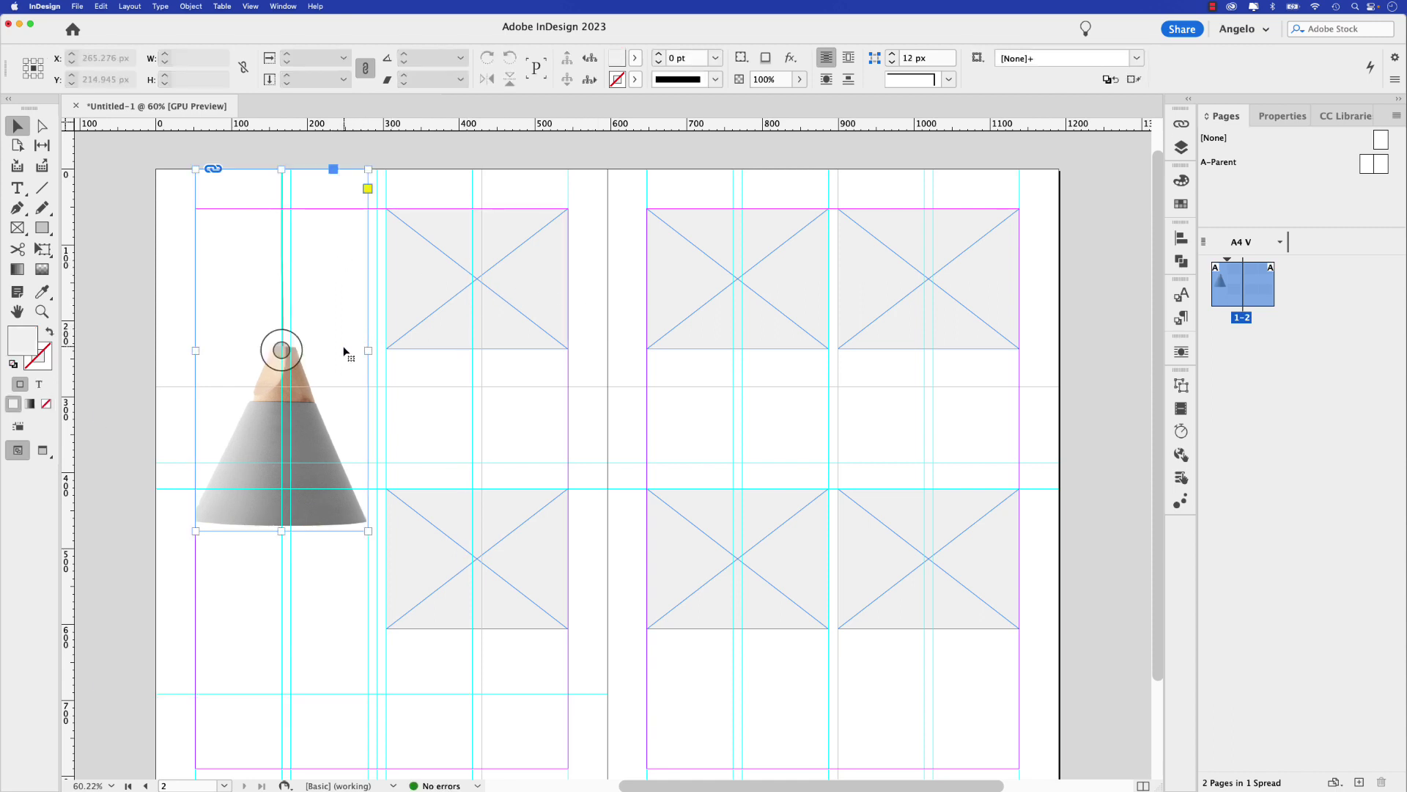
pyautogui.moveTo(195, 352); pyautogui.dragTo(185, 353)
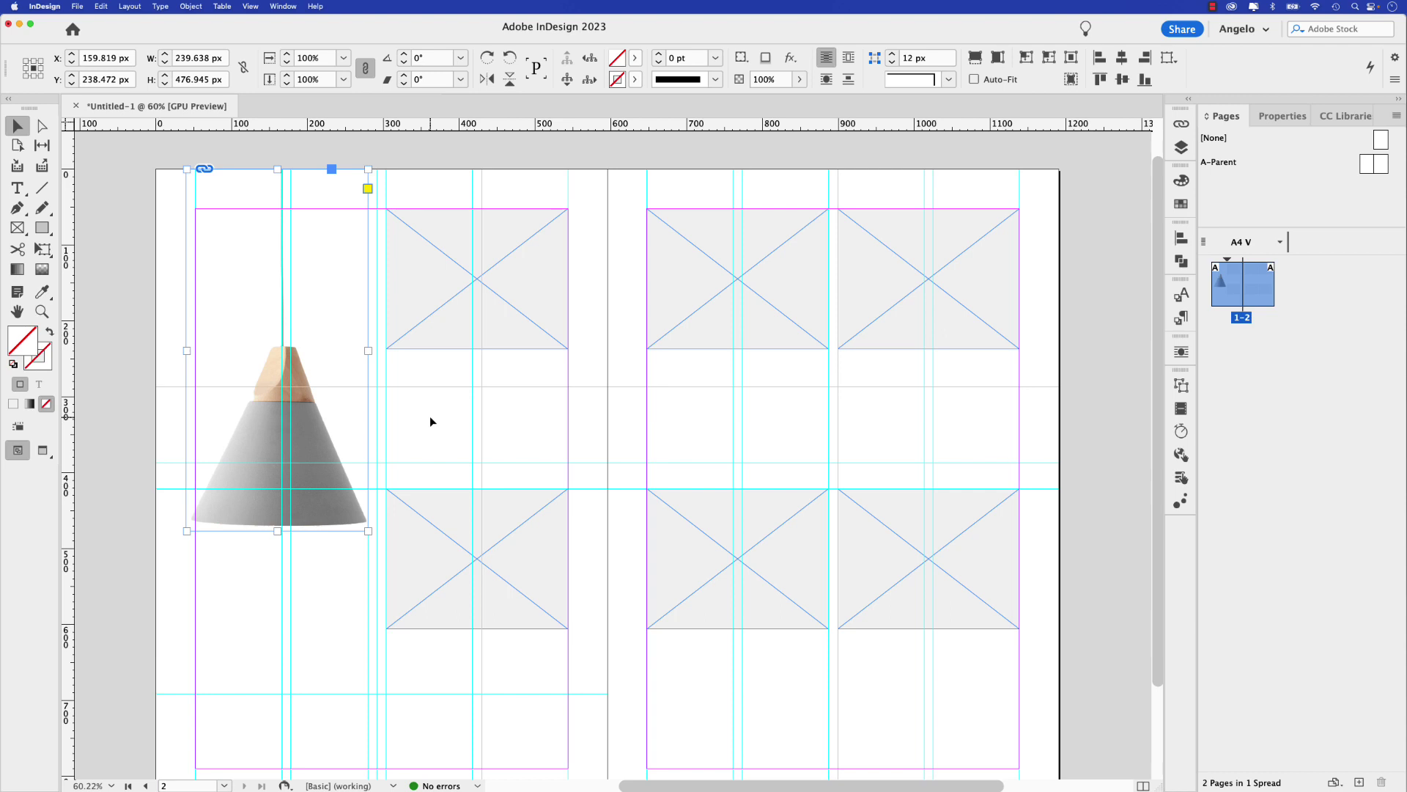
# Step: Load Light_01.psd through Light_06.psd together for placing and cycle through the loaded images back to Light_01
pyautogui.moveTo(0, 179); pyautogui.dragTo(296, 318)
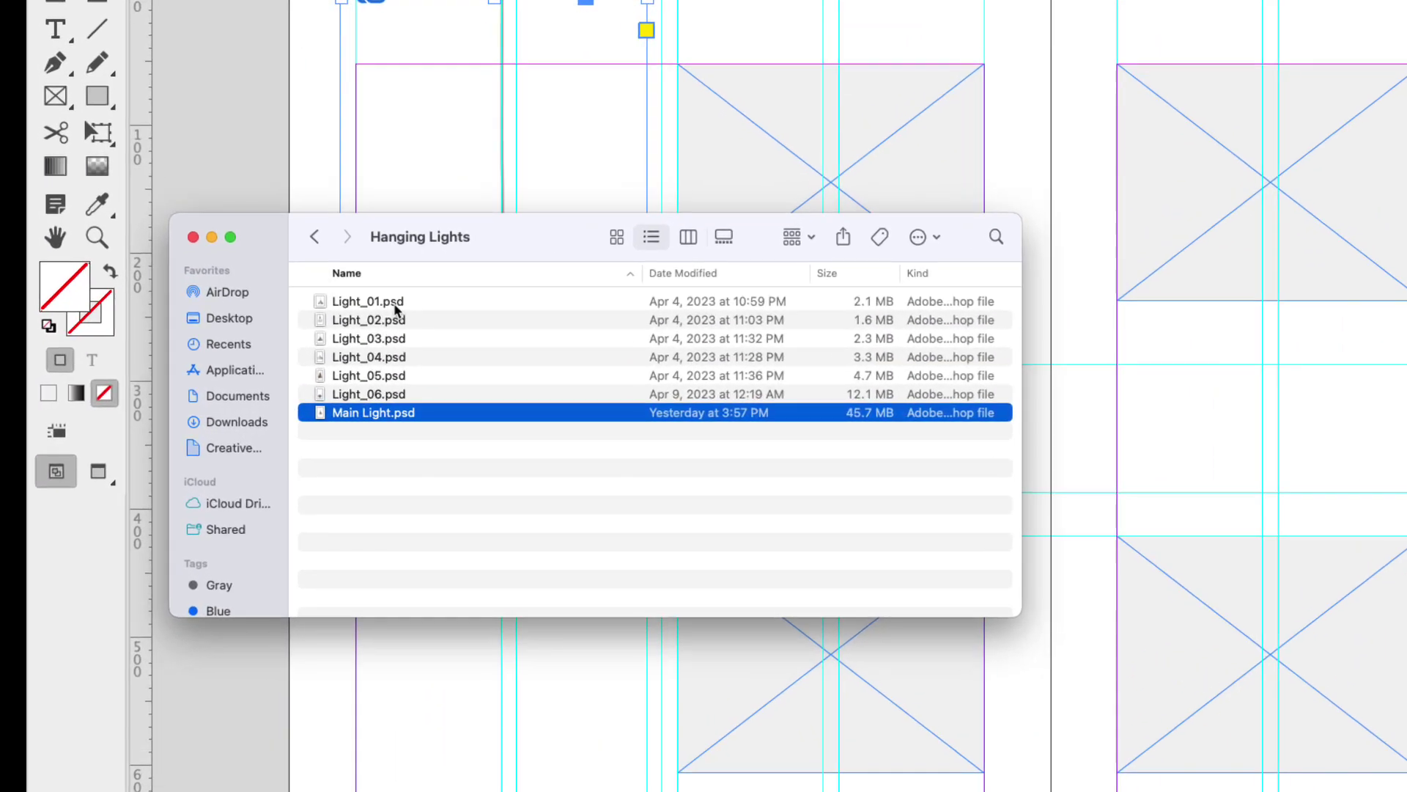
pyautogui.click(396, 302)
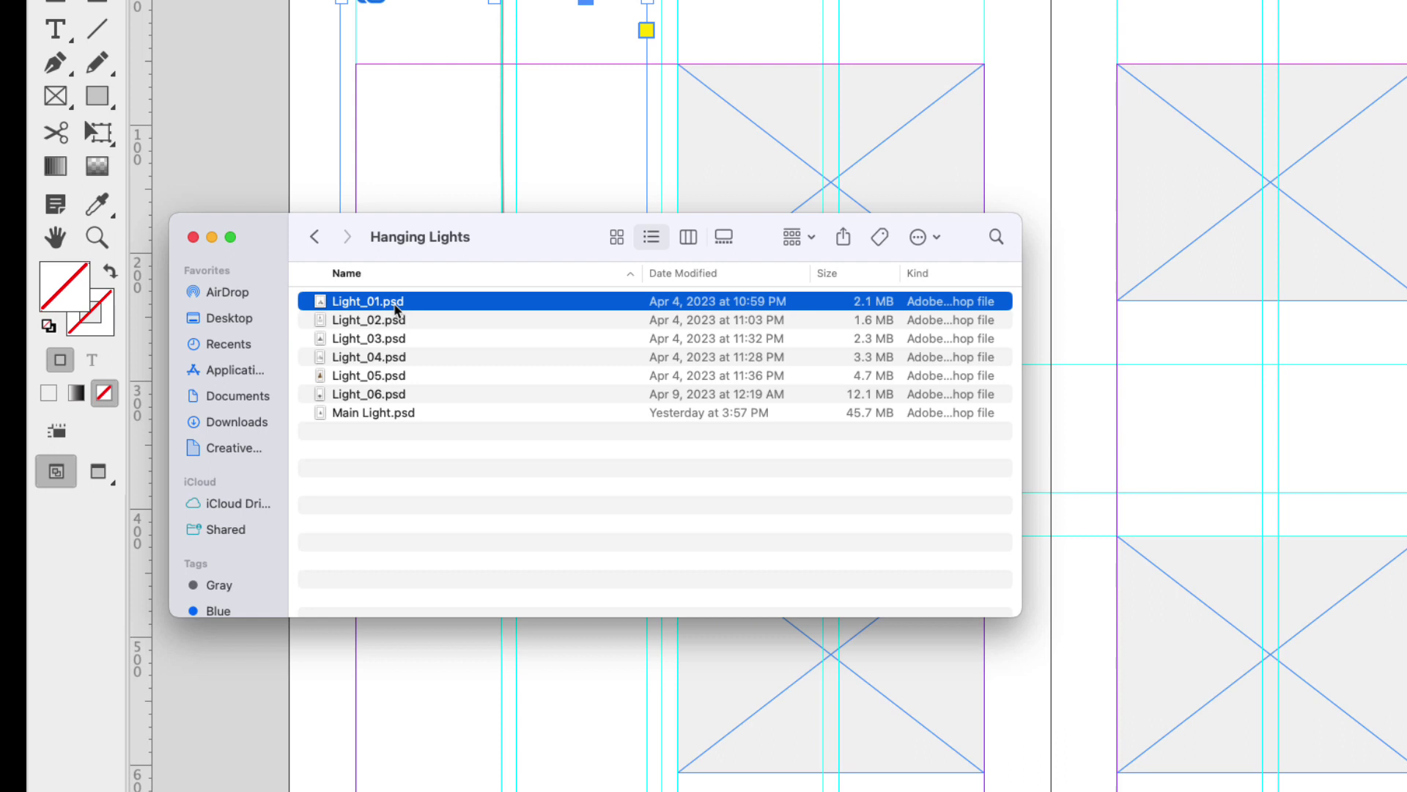
pyautogui.keyDown('shift'); pyautogui.click(398, 396); pyautogui.keyUp('shift')
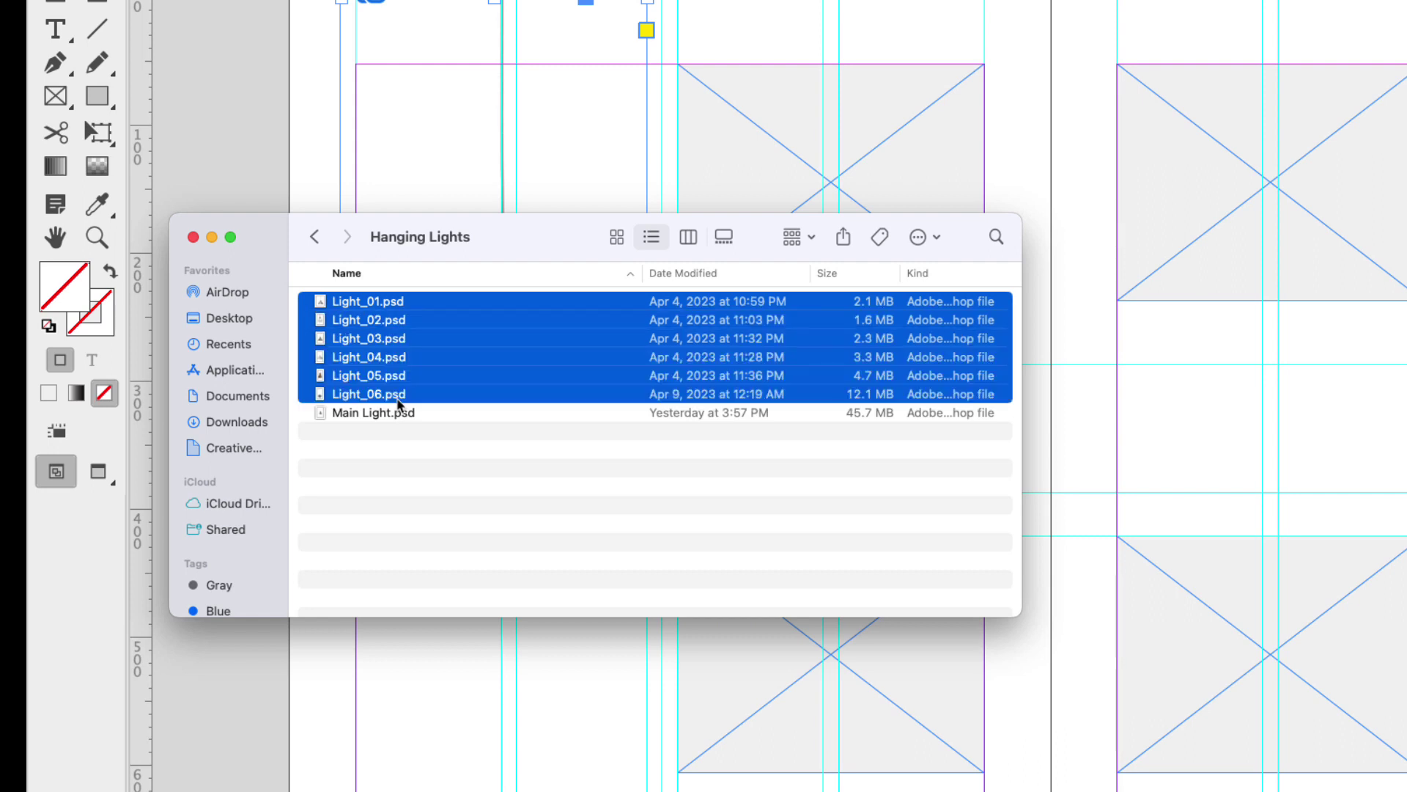
pyautogui.moveTo(387, 305); pyautogui.dragTo(763, 37)
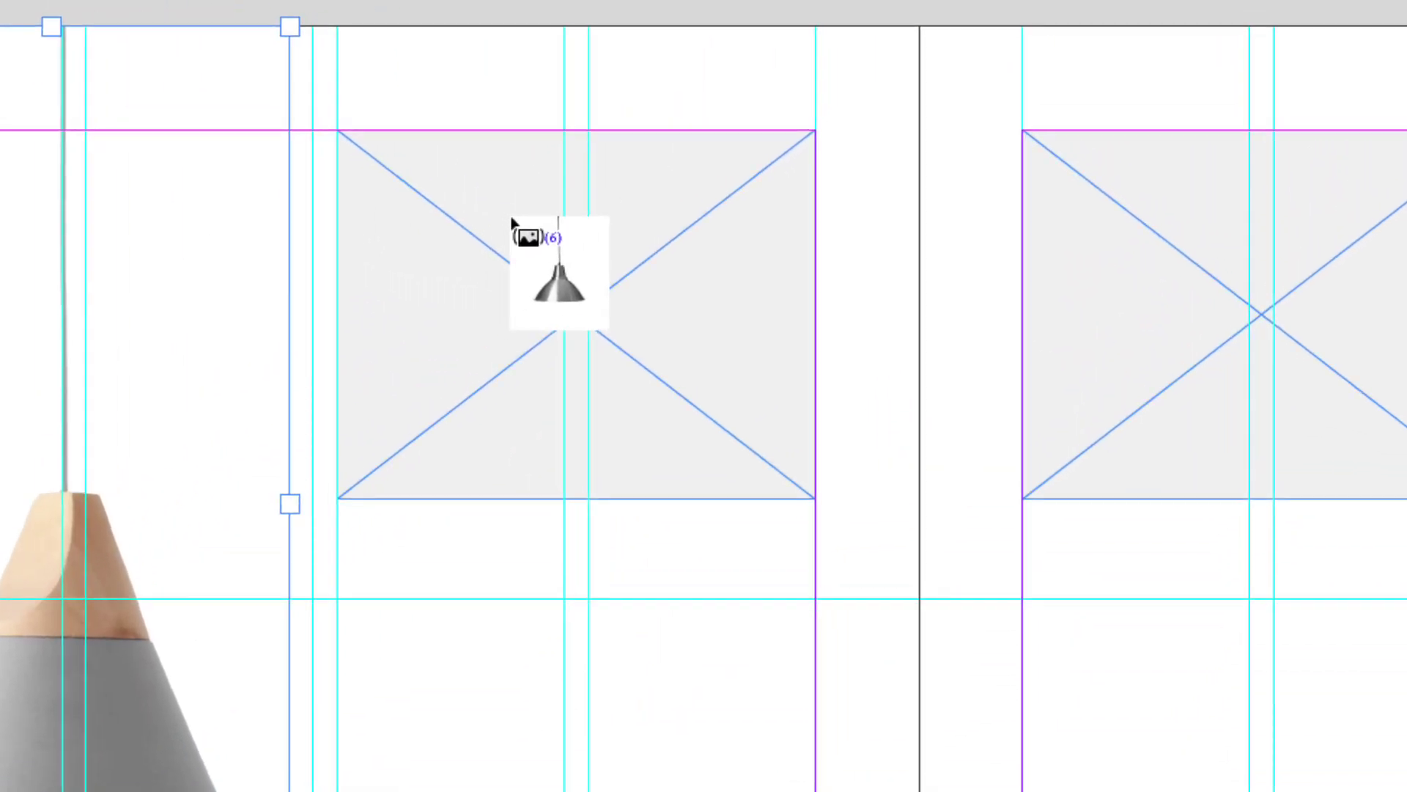
pyautogui.press('Right')
pyautogui.press('Right')
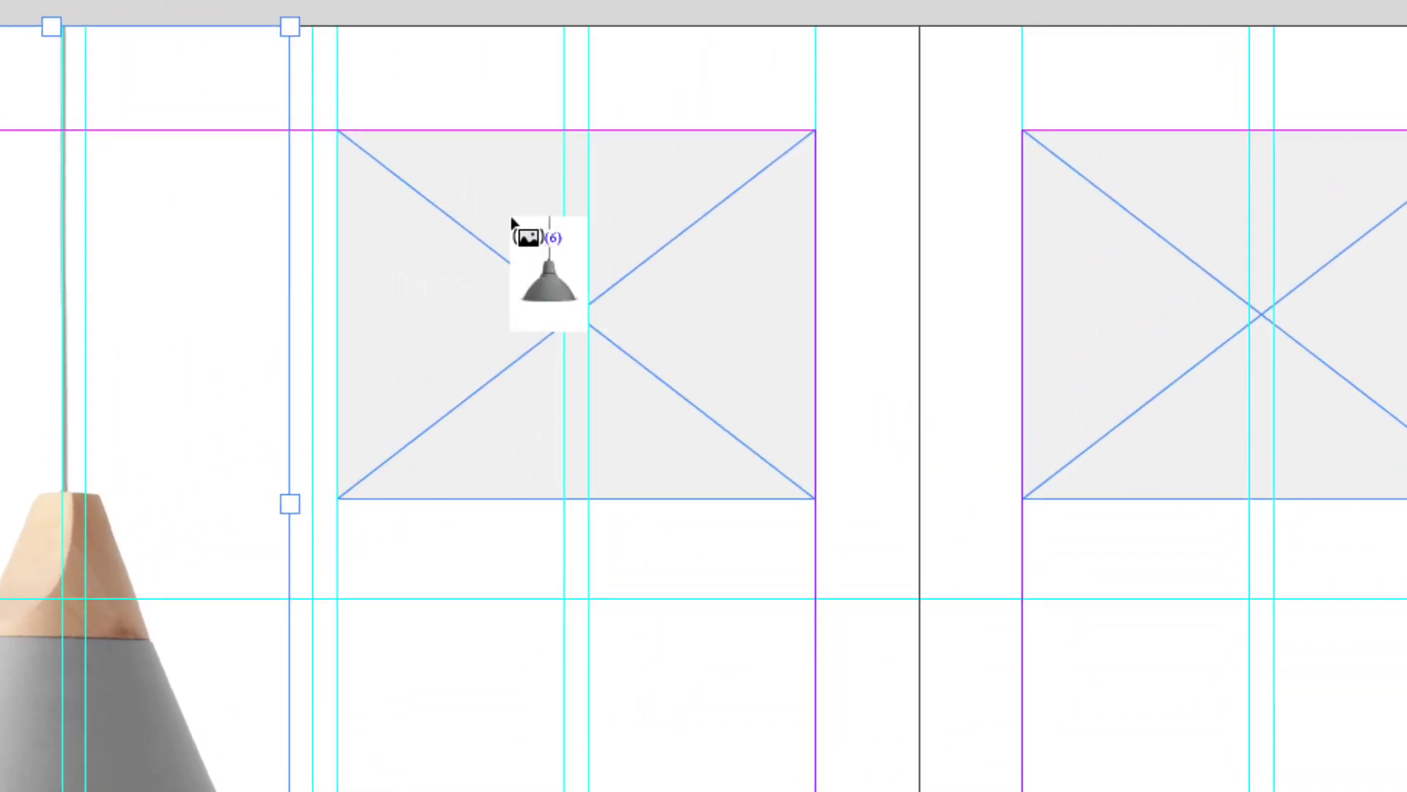
pyautogui.press('Right')
pyautogui.press('Right')
pyautogui.press('Right')
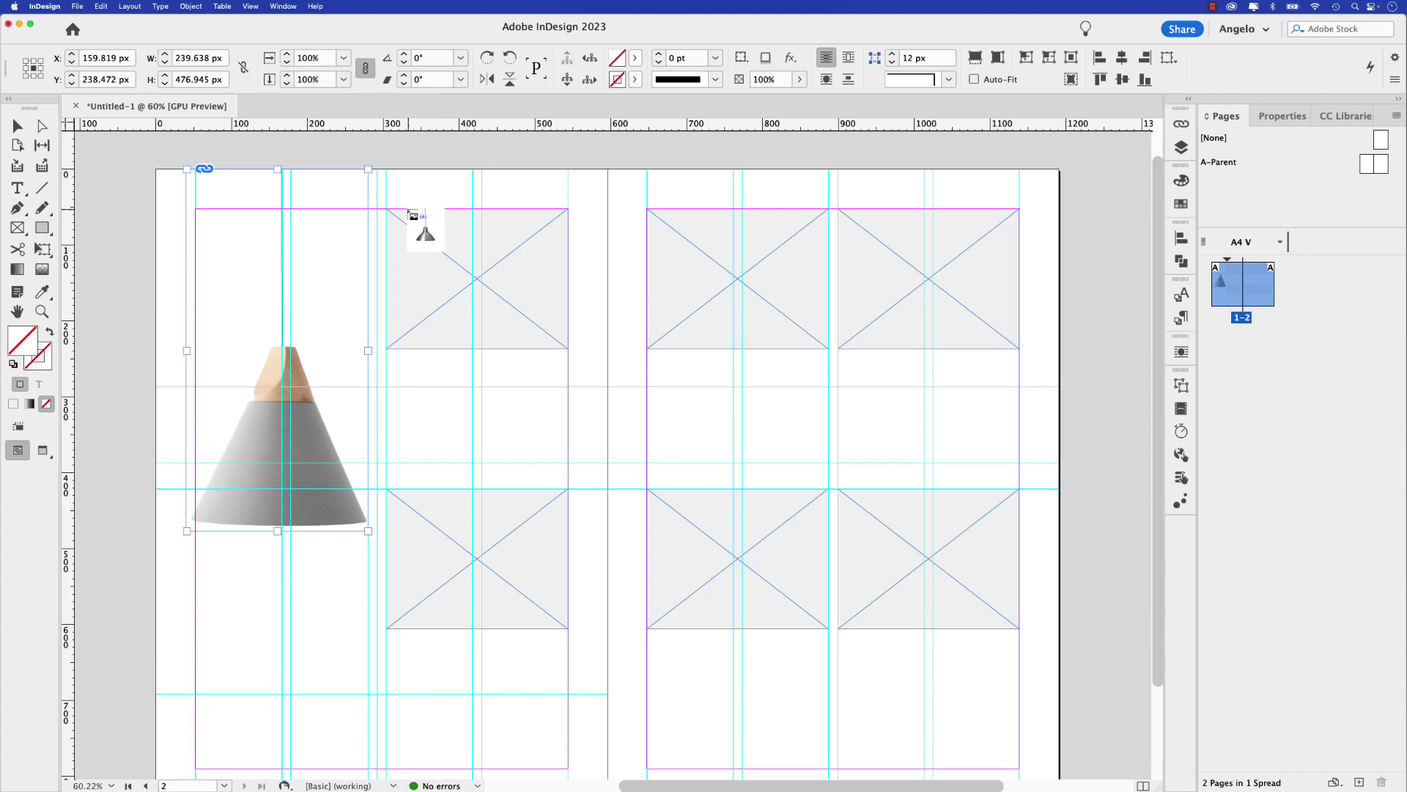
# Step: Place the six loaded lights in order over the grey frames, row by row, each hanging from its grey frame's top edge and extending below it
pyautogui.moveTo(409, 210); pyautogui.dragTo(546, 445)
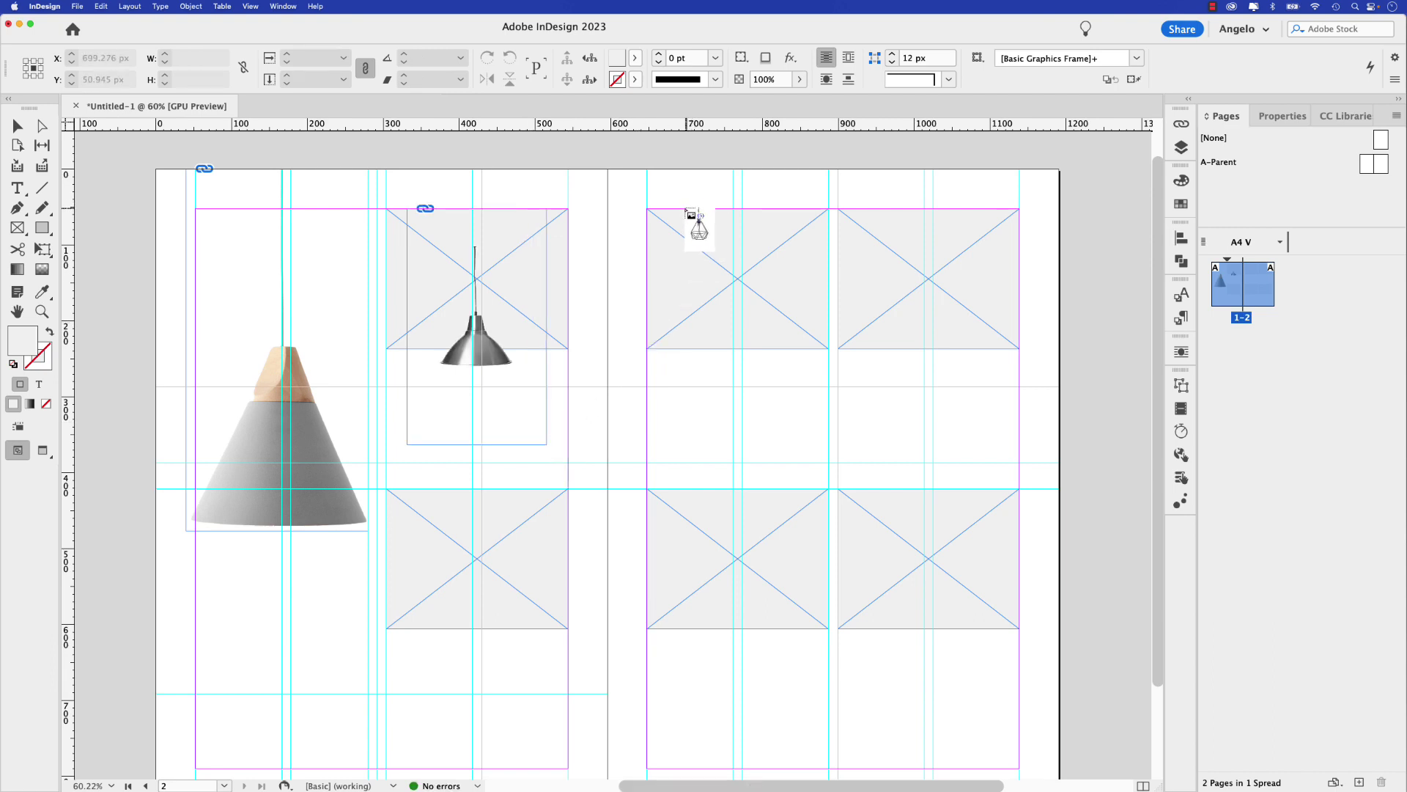
pyautogui.moveTo(683, 210); pyautogui.dragTo(801, 436)
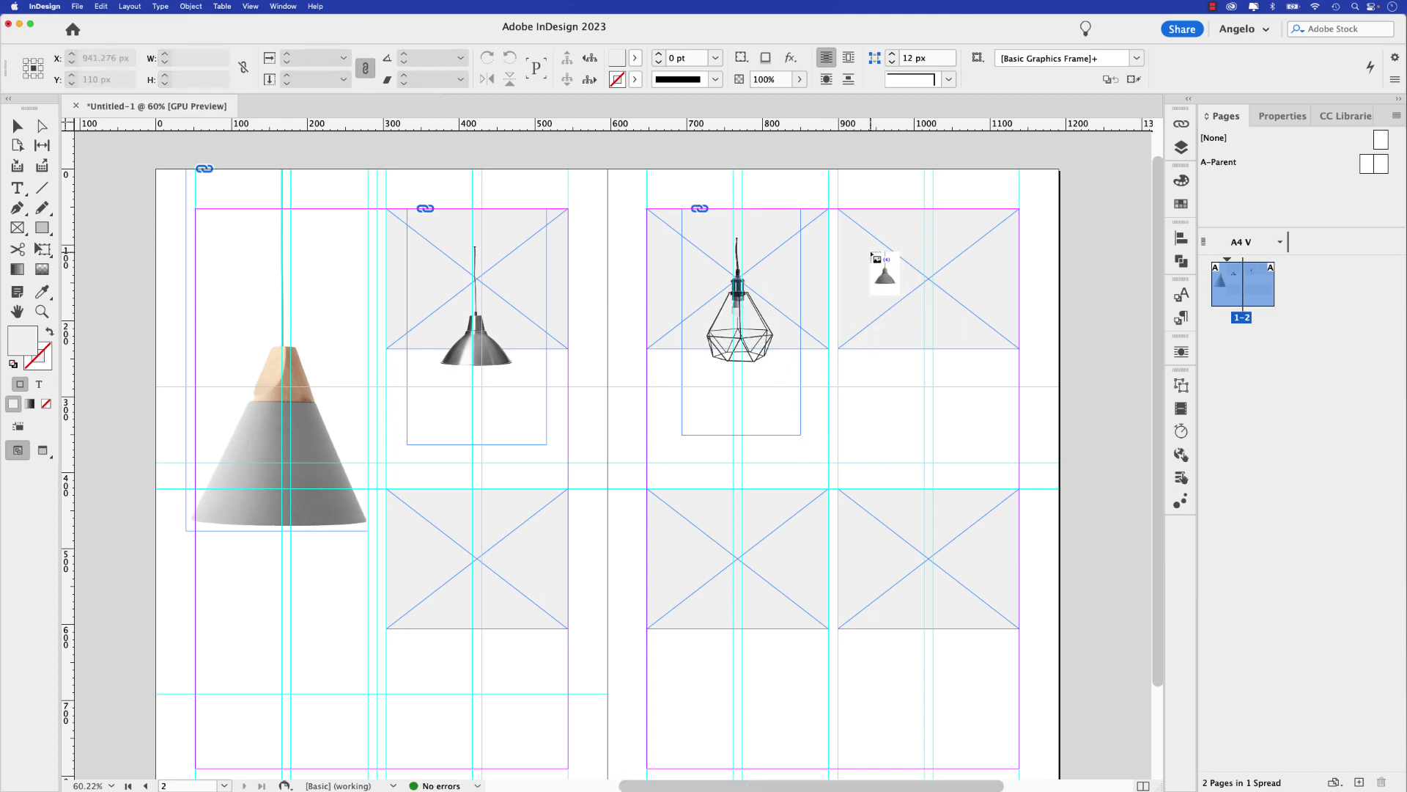
pyautogui.moveTo(865, 209); pyautogui.dragTo(993, 435)
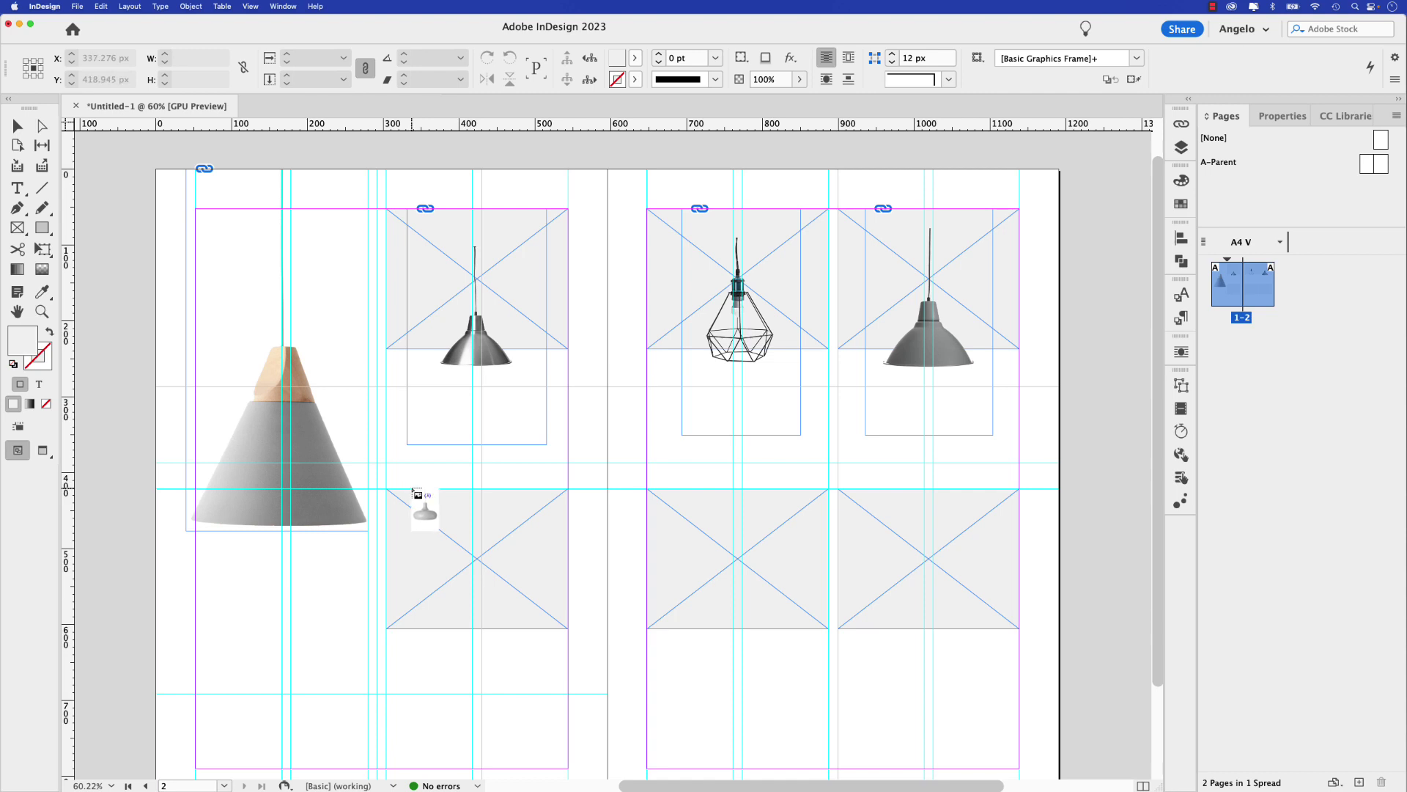
pyautogui.moveTo(407, 488); pyautogui.dragTo(546, 725)
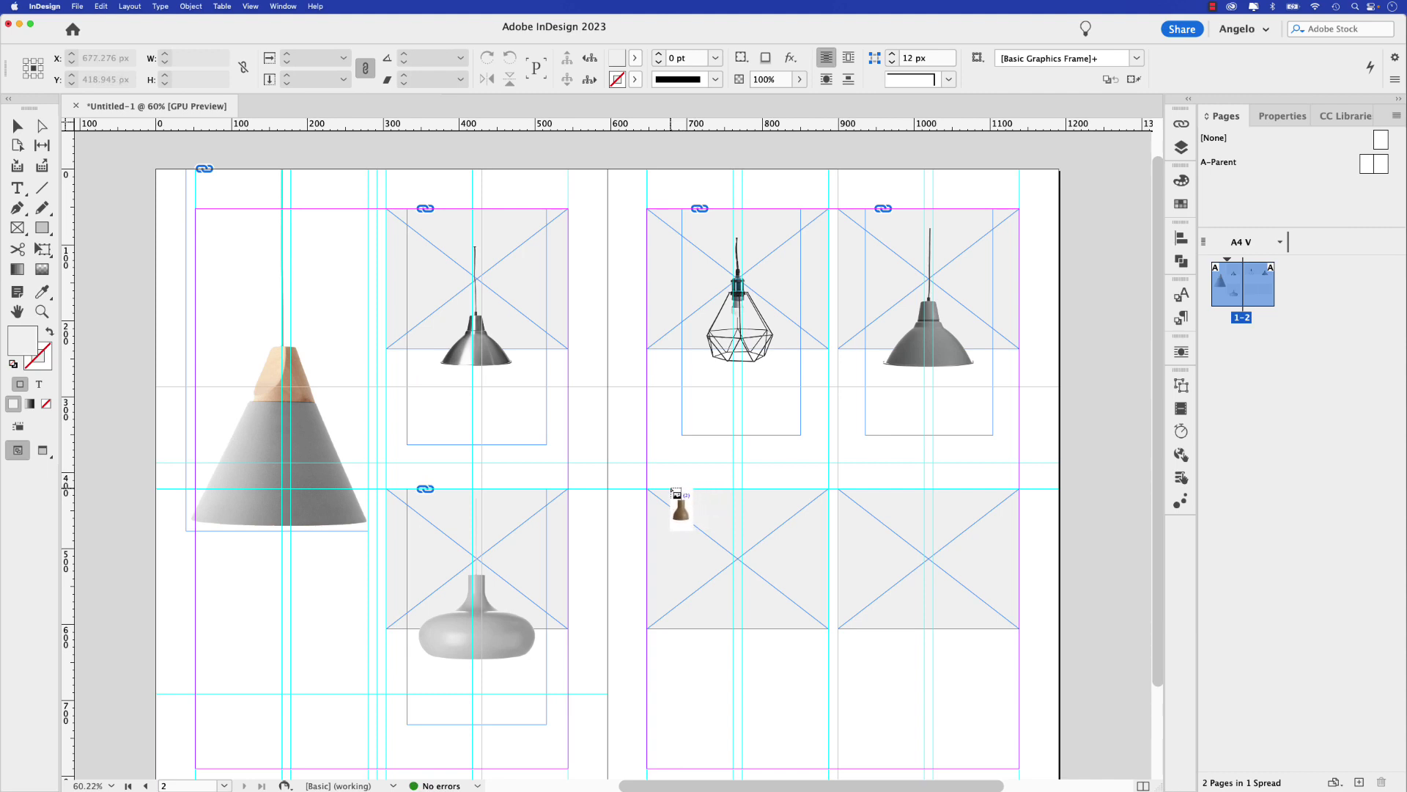
pyautogui.moveTo(670, 489); pyautogui.dragTo(814, 716)
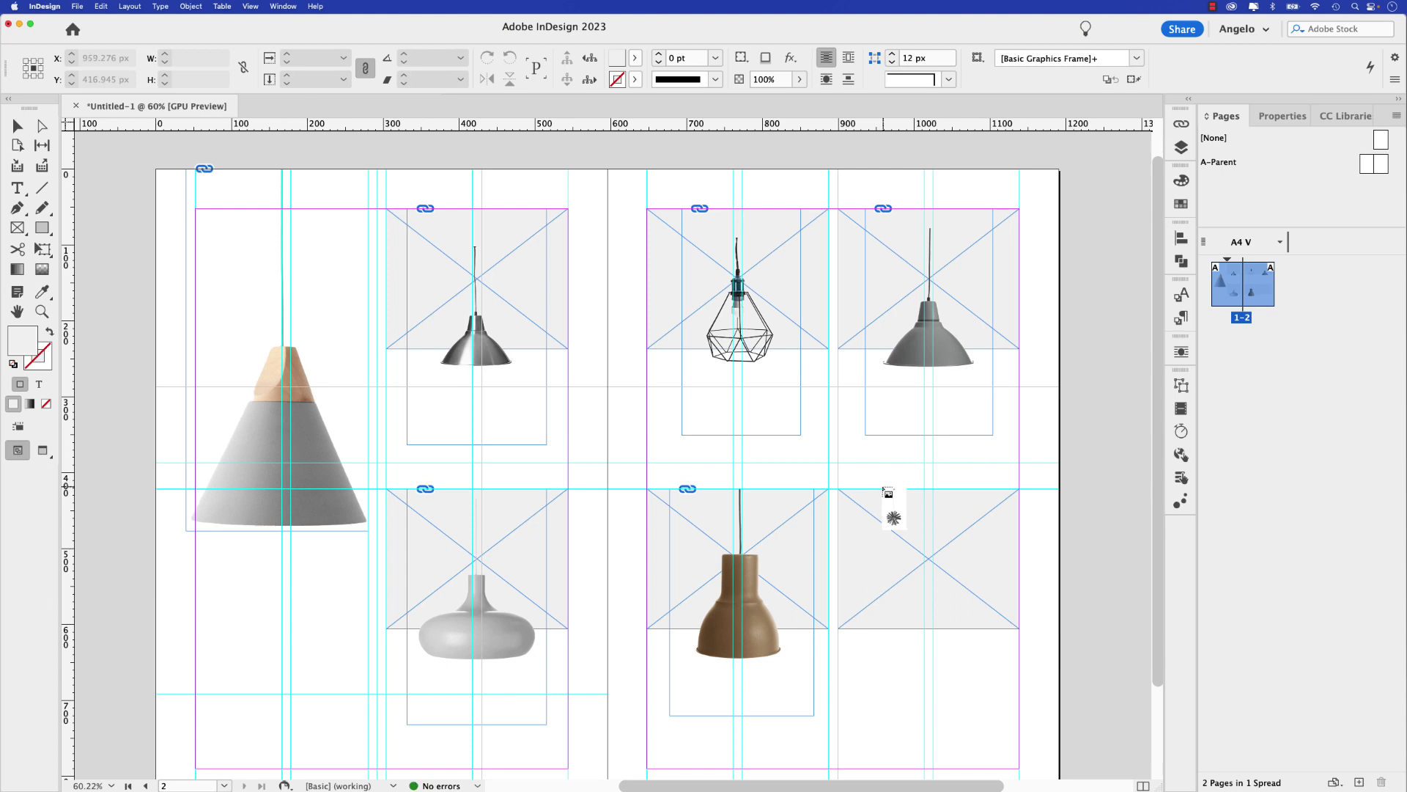
pyautogui.moveTo(865, 489); pyautogui.dragTo(993, 715)
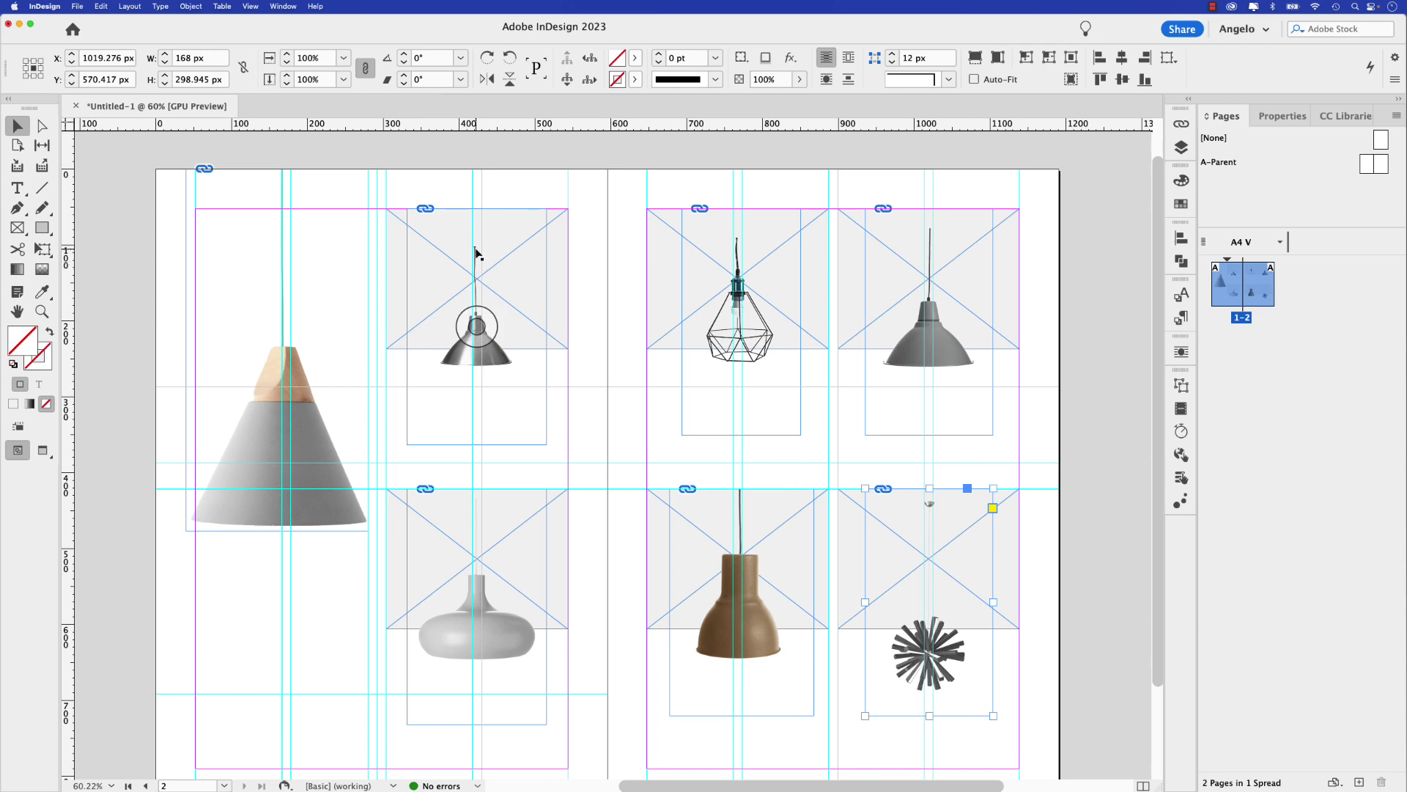
# Step: Enlarge the metallic light image over page 1's upper grey frame to about 76% within its frame
pyautogui.click(476, 314)
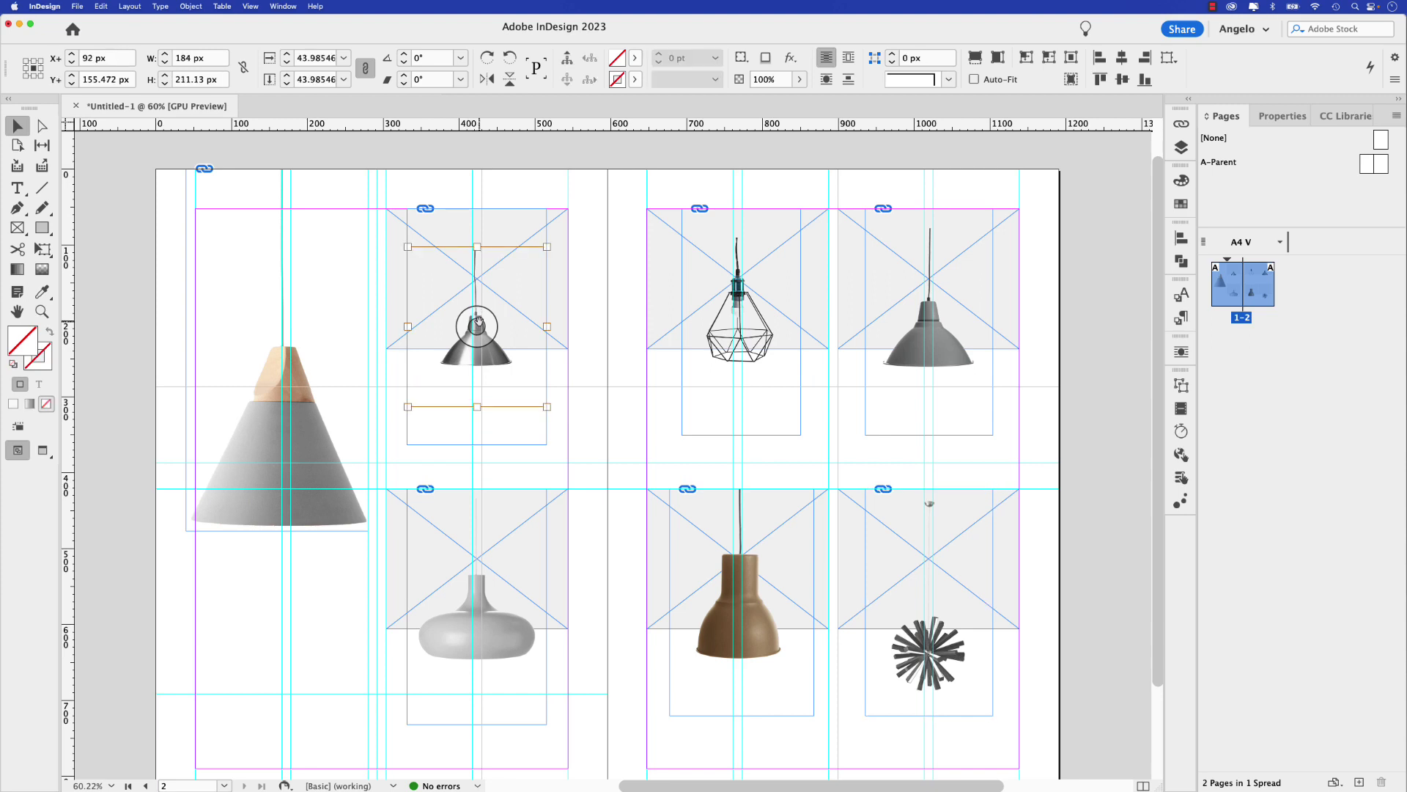
pyautogui.press('super+period')
pyautogui.press('super+period')
pyautogui.press('super+period')
pyautogui.press('super+period')
pyautogui.press('super+period')
pyautogui.press('super+period')
pyautogui.press('super+period')
pyautogui.press('super+period')
pyautogui.press('super+period')
pyautogui.press('super+period')
pyautogui.press('super+period')
pyautogui.press('super+period')
pyautogui.press('super+period')
pyautogui.press('super+period')
pyautogui.press('super+period')
pyautogui.press('super+period')
pyautogui.press('super+period')
pyautogui.press('super+period')
pyautogui.press('super+period')
pyautogui.press('super+period')
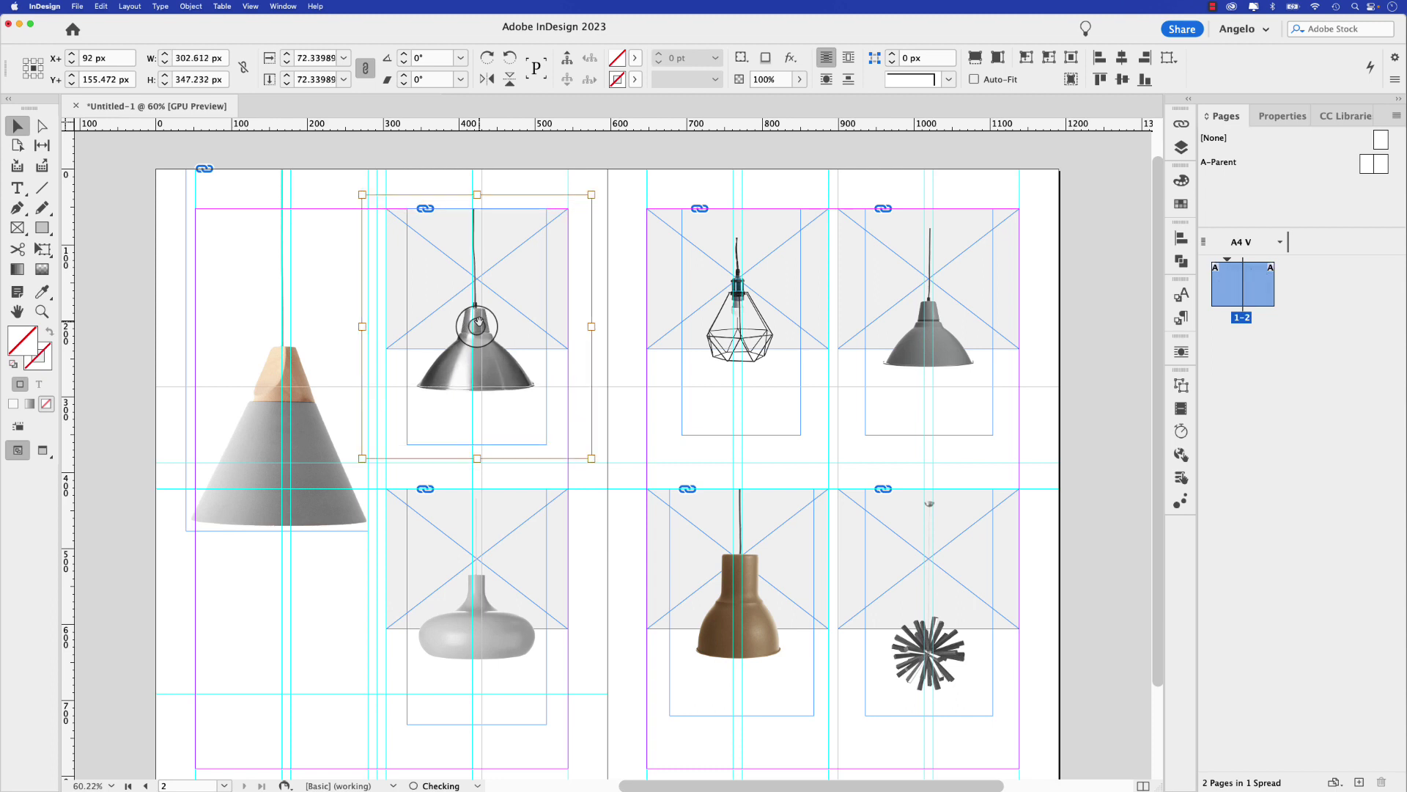
pyautogui.press('super+period')
# Step: Nudge the metallic light image up within its frame to a Y offset of 146.472 px
pyautogui.press('Up')
pyautogui.press('Up')
pyautogui.press('Up')
pyautogui.press('Up')
pyautogui.press('Up')
pyautogui.press('Up')
pyautogui.press('Up')
pyautogui.press('Up')
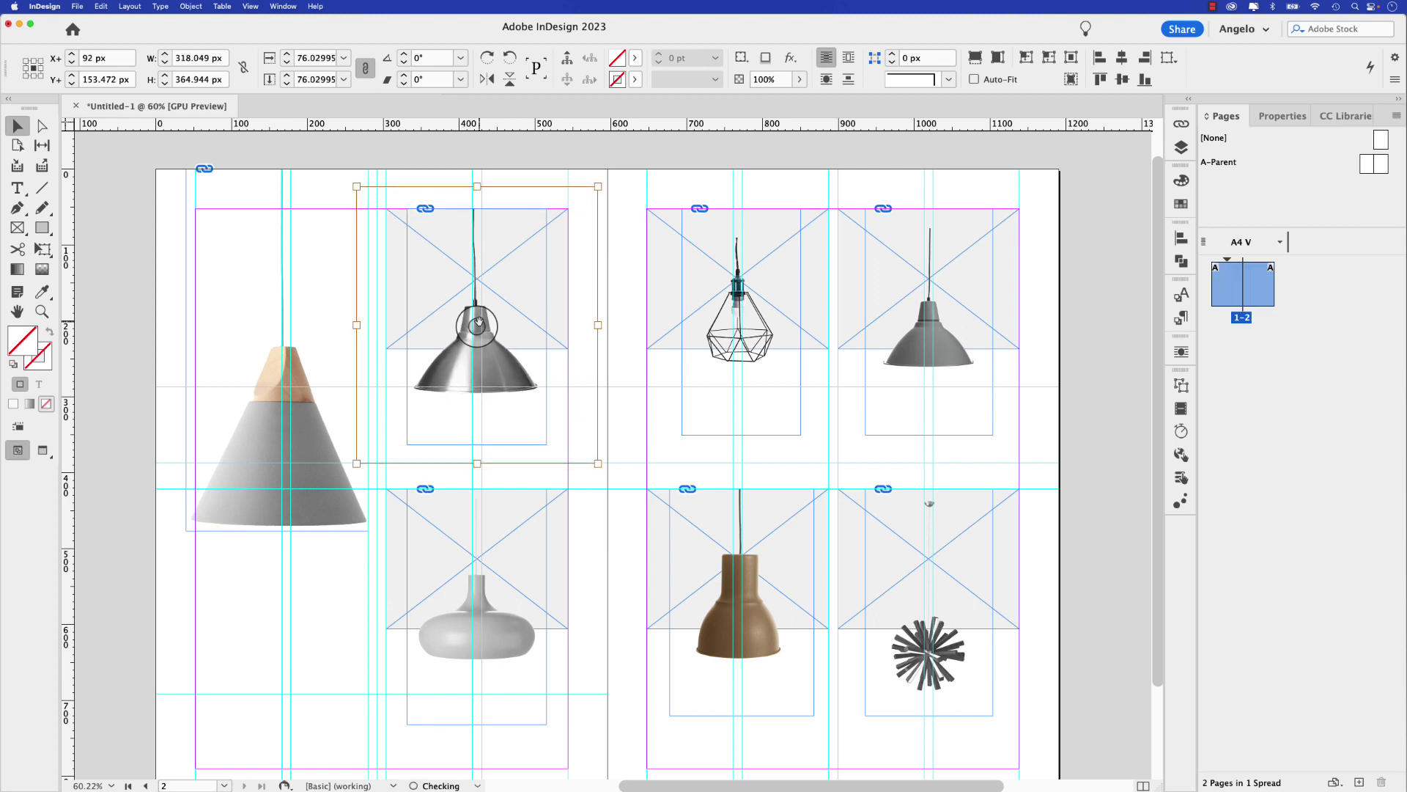
pyautogui.press('Up')
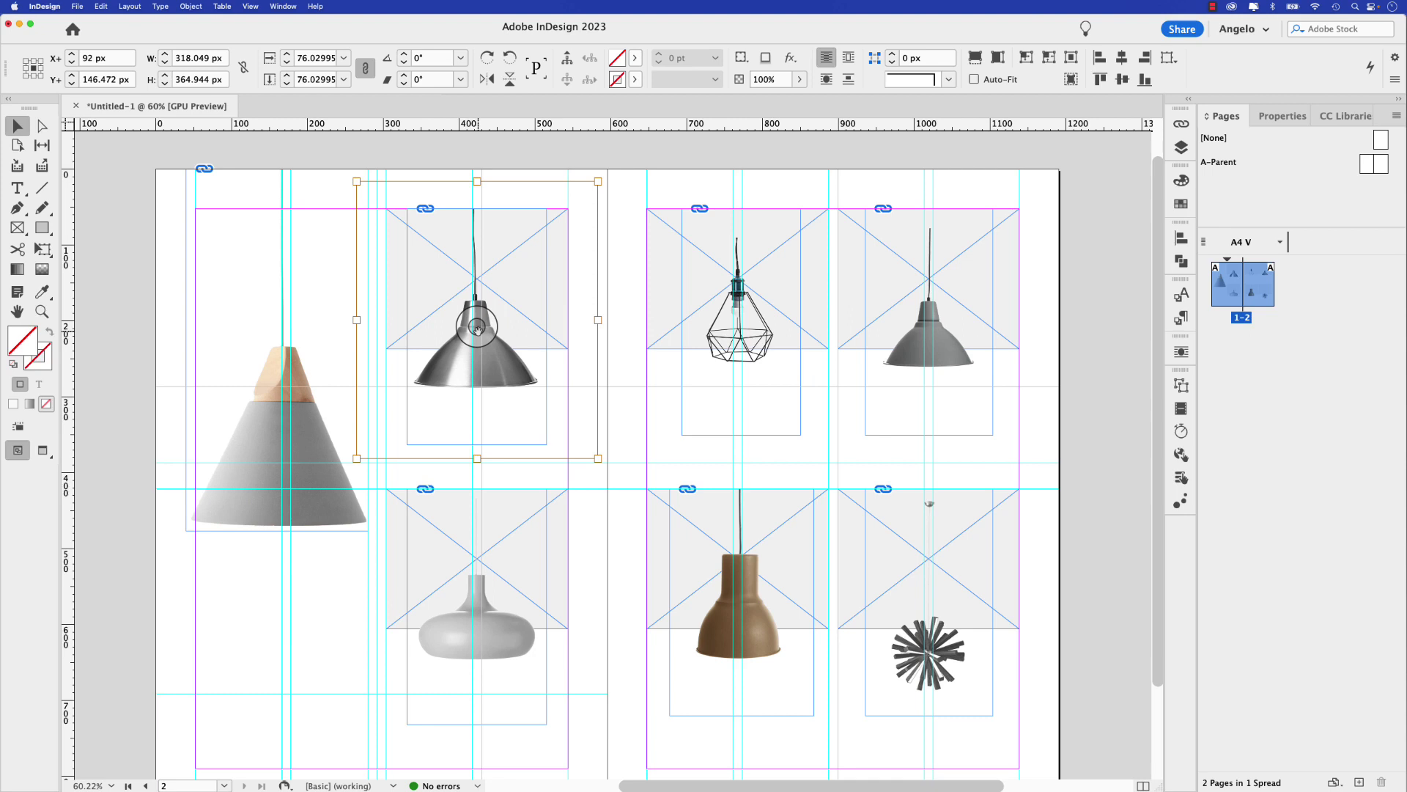
# Step: Reduce the metallic light image to about 69% within its frame, nudge it up to a Y offset of 142.472 px, and preview the spread
pyautogui.press('super+comma')
pyautogui.press('super+comma')
pyautogui.press('super+comma')
pyautogui.press('super+comma')
pyautogui.press('super+comma')
pyautogui.press('super+comma')
pyautogui.press('super+comma')
pyautogui.press('super+comma')
pyautogui.press('super+comma')
pyautogui.press('super+comma')
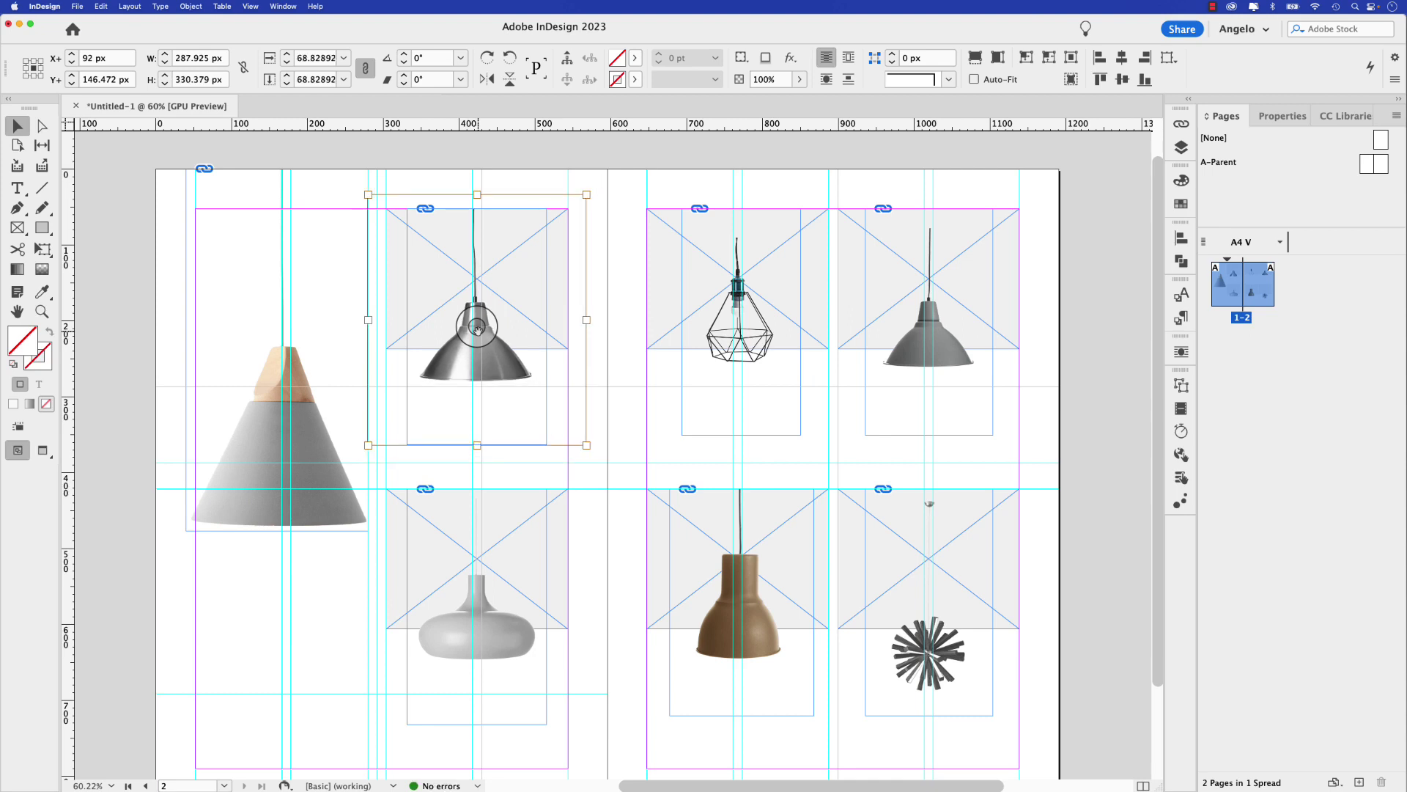
pyautogui.press('Up')
pyautogui.press('Up')
pyautogui.press('Up')
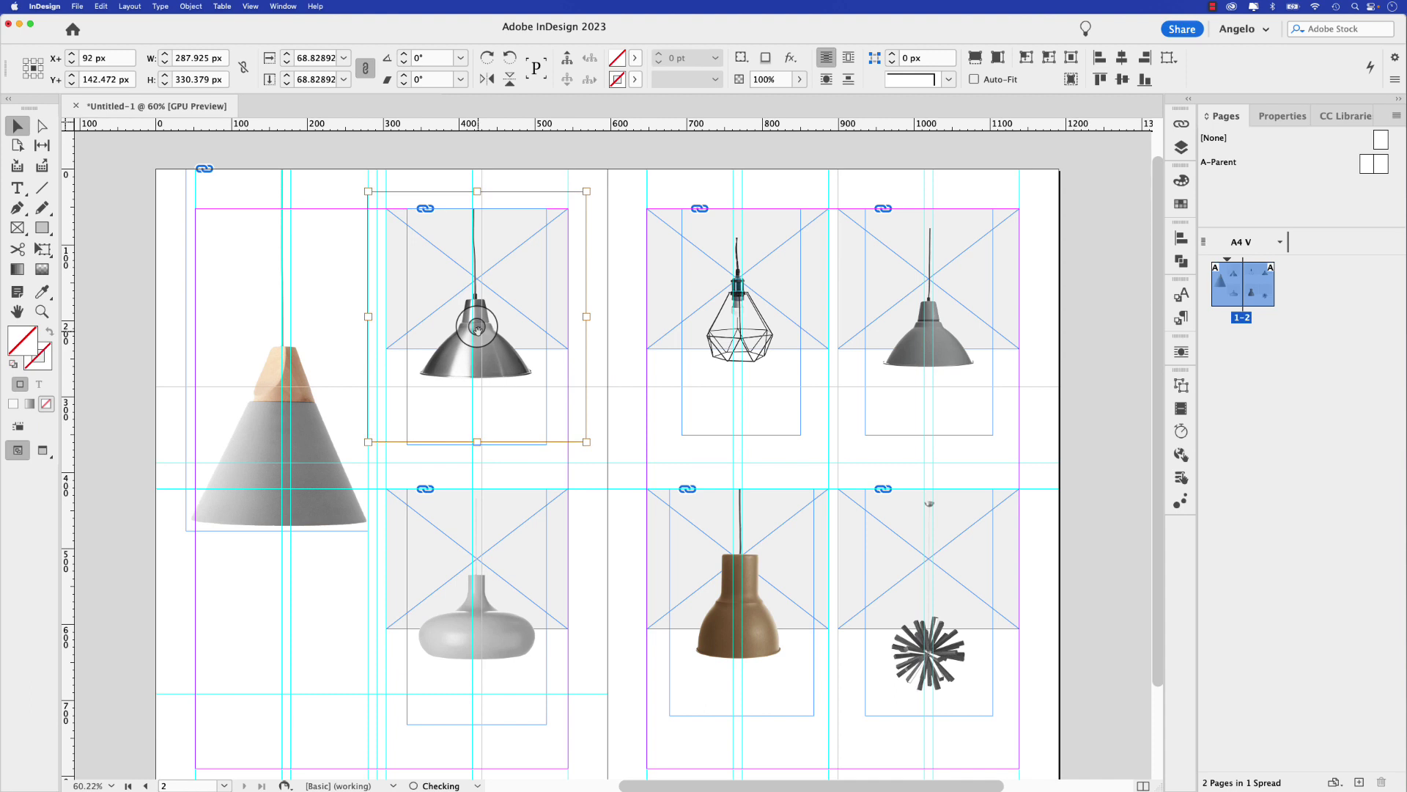
pyautogui.click(612, 262)
pyautogui.press('w')
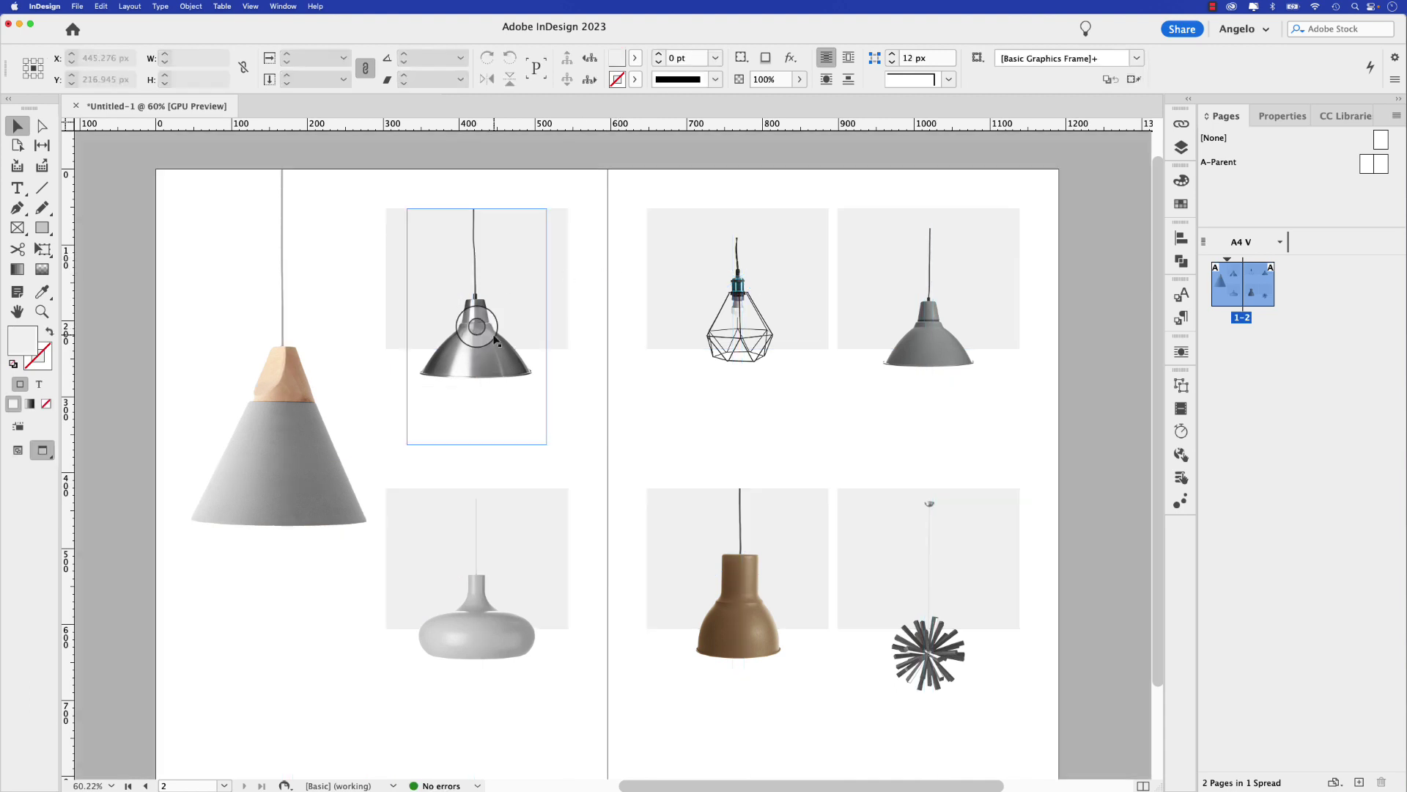
# Step: Leave the preview and shorten the metallic light's frame from its bottom edge to a height of 234.945 px
pyautogui.click(503, 405)
pyautogui.press('w')
pyautogui.moveTo(477, 444); pyautogui.dragTo(478, 387)
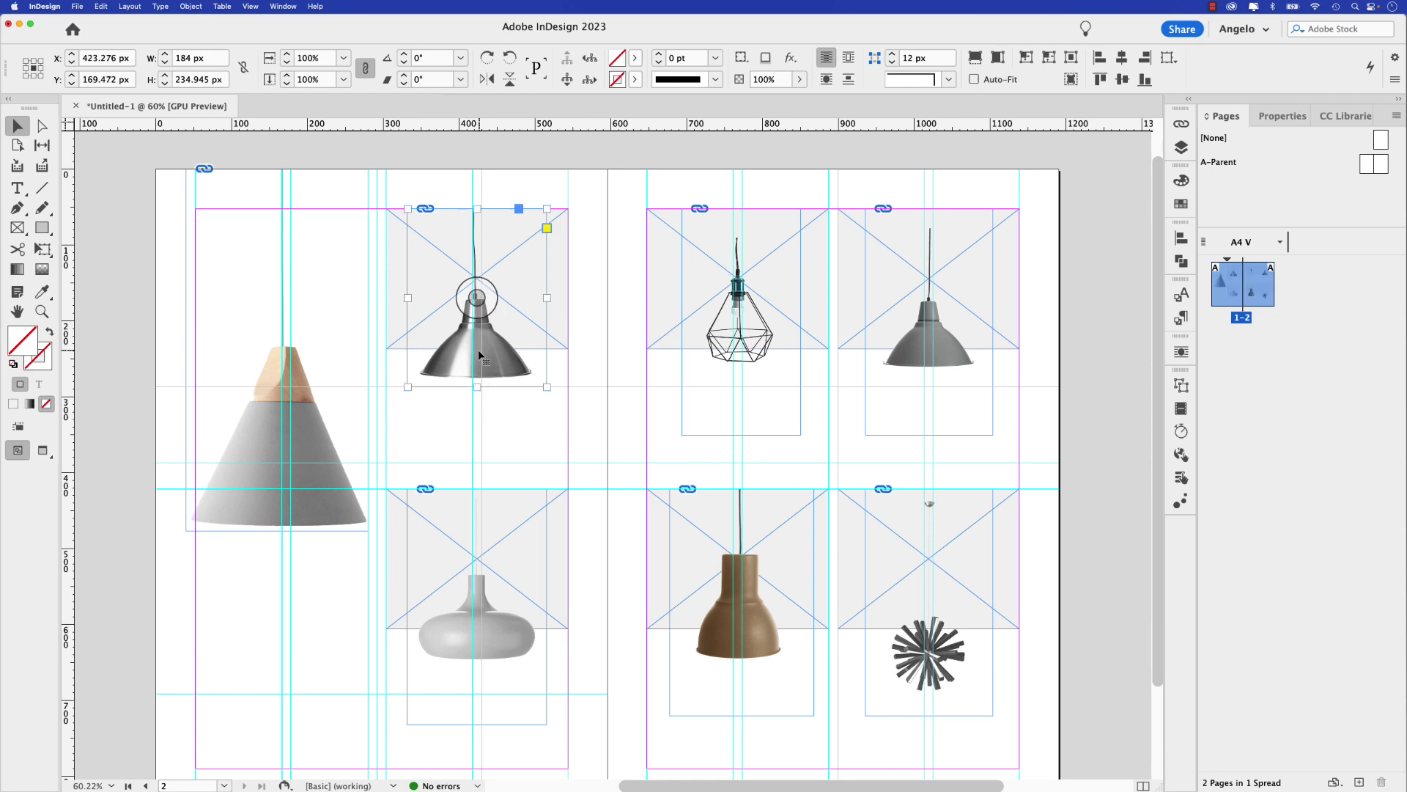
# Step: Move the metallic light's frame up 5 px and trim its top edge back to the grey frame's top, making it 229.945 px high
pyautogui.press('Up')
pyautogui.press('Up')
pyautogui.press('Up')
pyautogui.press('Up')
pyautogui.press('Up')
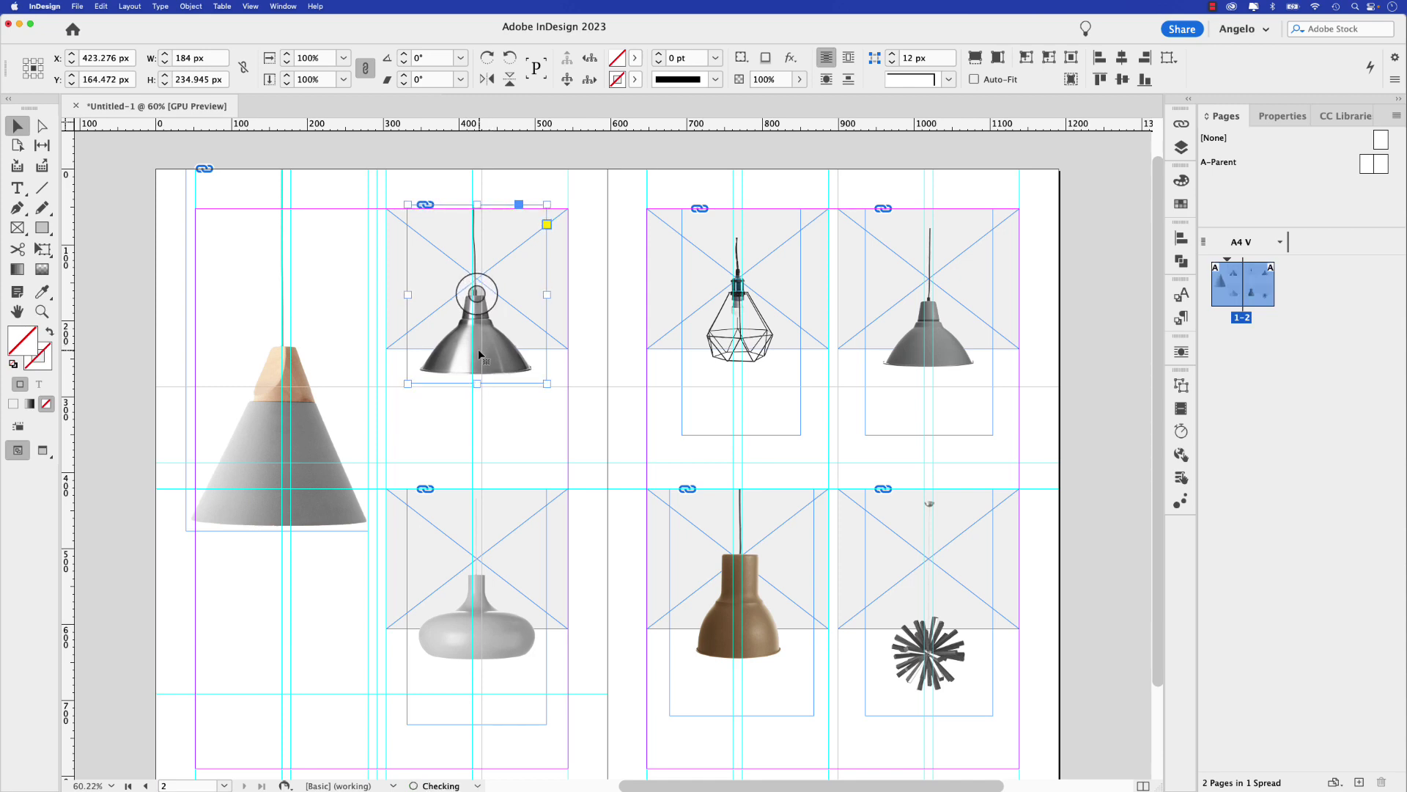
pyautogui.moveTo(477, 206); pyautogui.dragTo(478, 210)
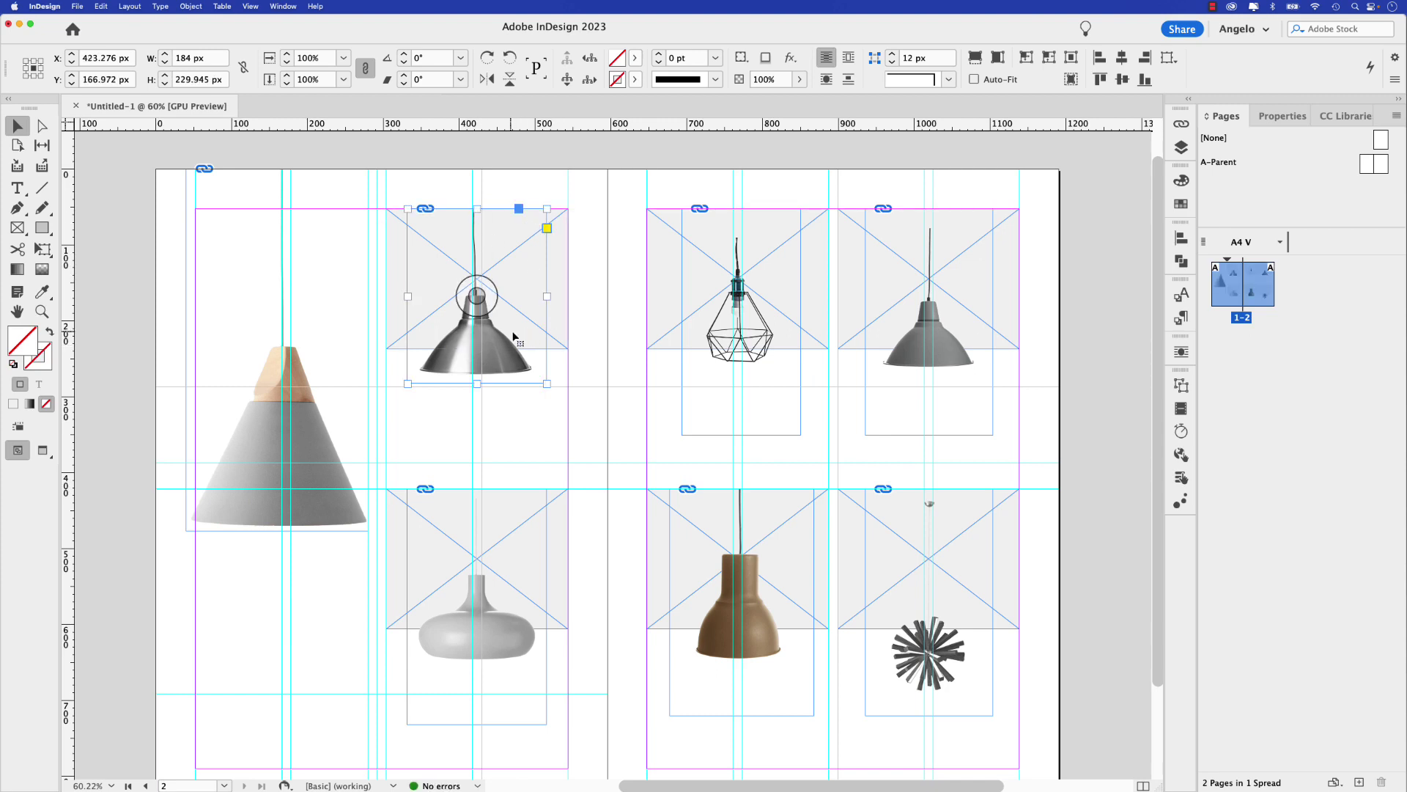
# Step: Shift the metallic light's frame slightly sideways to an X position of about 423 px and check the spread in preview
pyautogui.moveTo(494, 354); pyautogui.dragTo(497, 357)
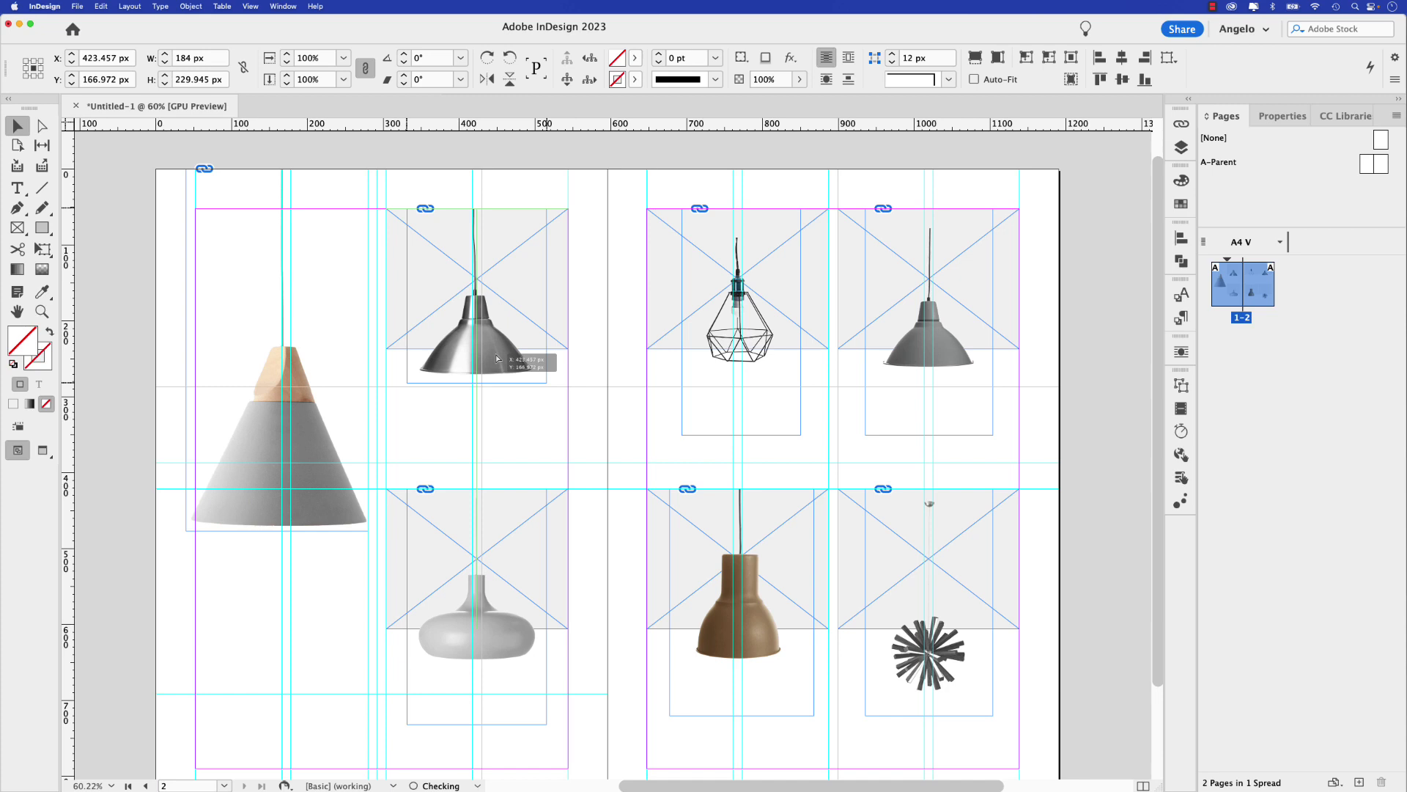
pyautogui.moveTo(496, 358); pyautogui.dragTo(496, 358)
pyautogui.click(619, 368)
pyautogui.press('w')
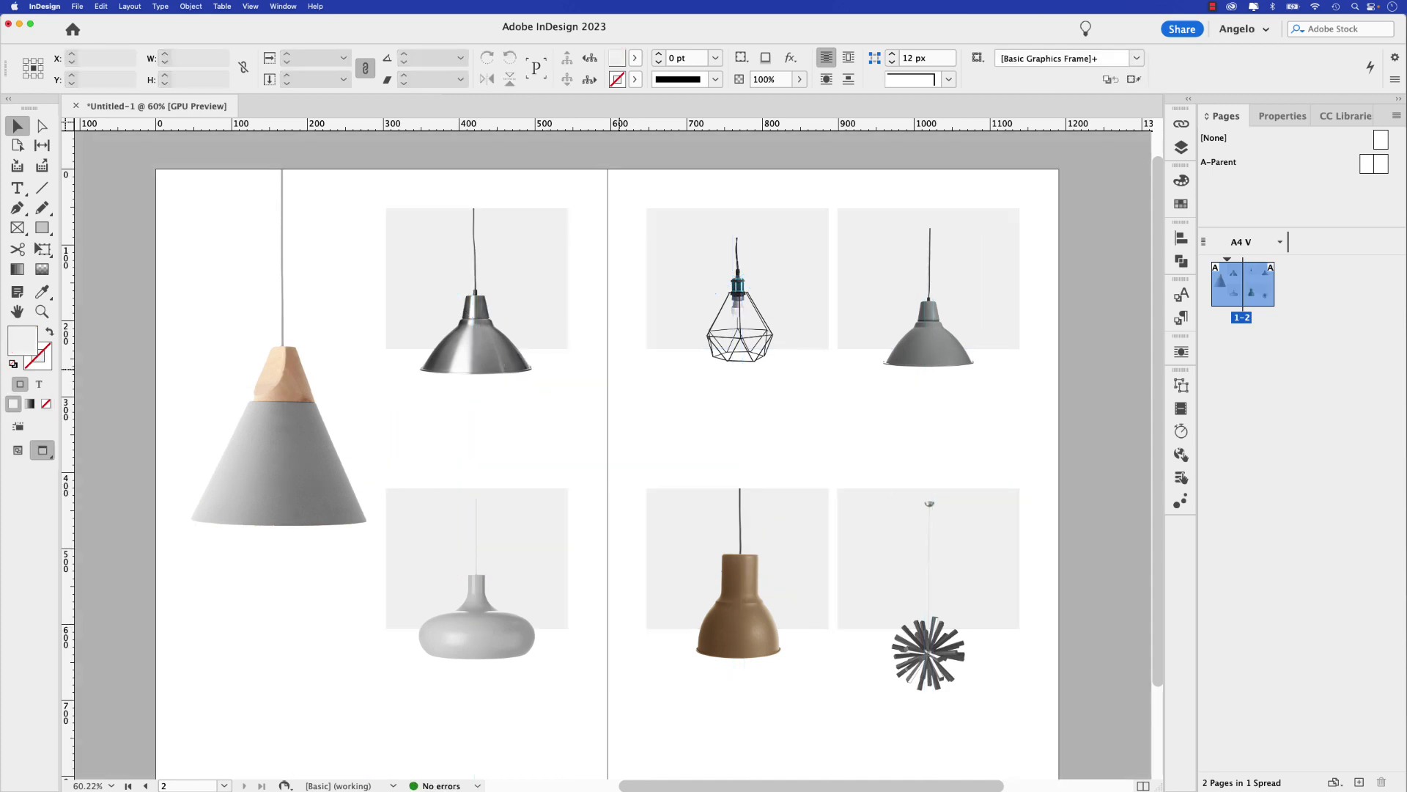
pyautogui.press('w')
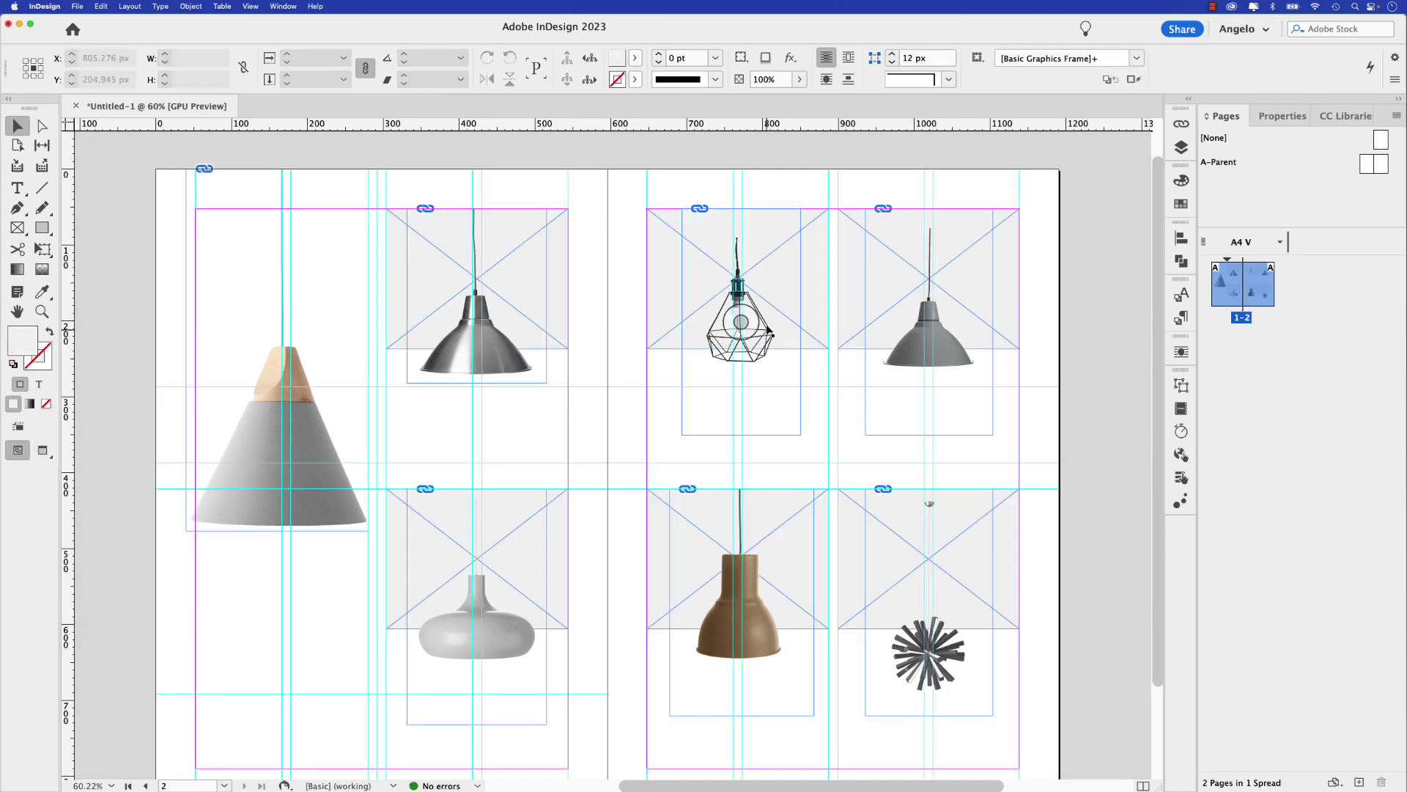
# Step: Enlarge the wire-cage light image on page 2 to about 66% within its frame and nudge it up to a Y offset of 150.472 px
pyautogui.click(742, 319)
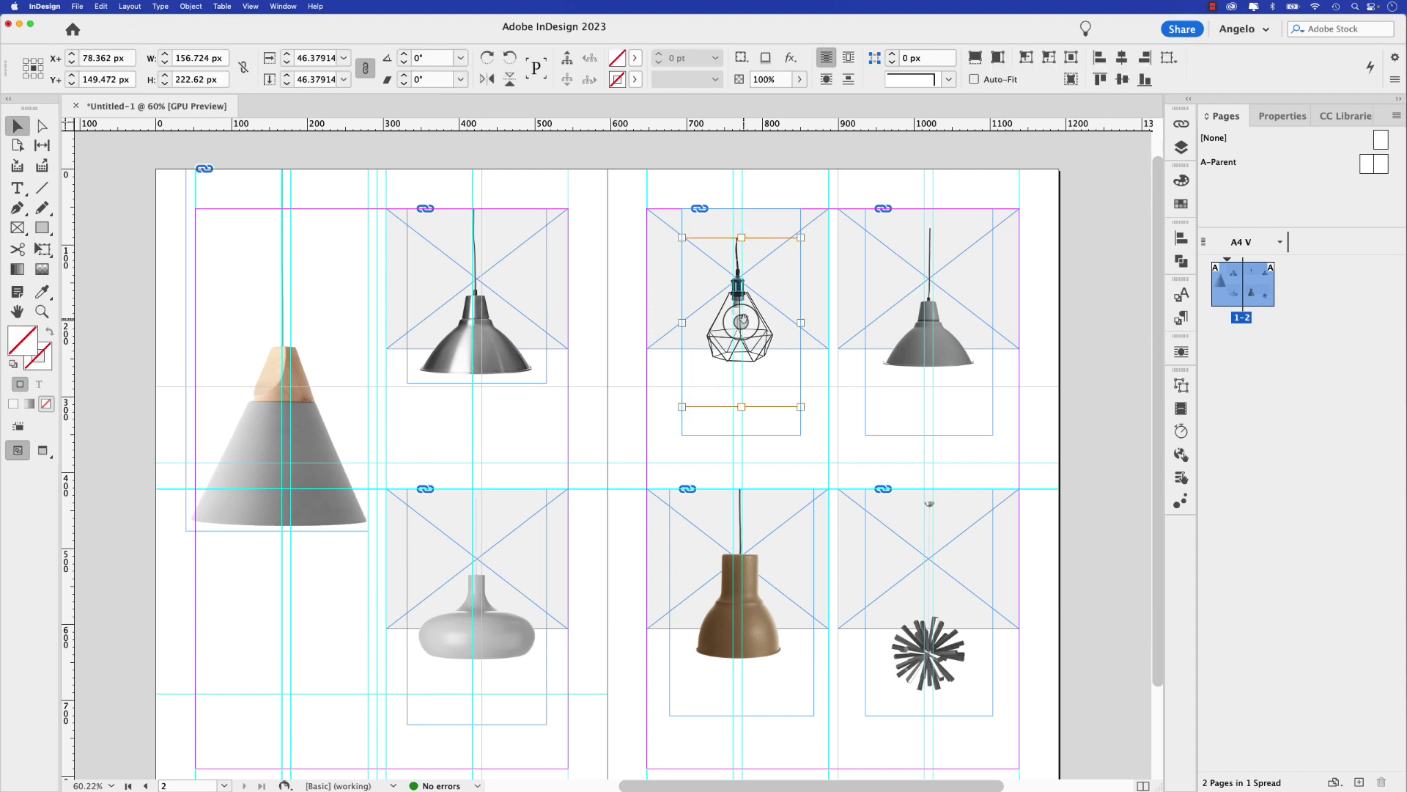
pyautogui.press('super+period')
pyautogui.press('super+period')
pyautogui.press('super+period')
pyautogui.press('super+period')
pyautogui.press('super+period')
pyautogui.press('super+period')
pyautogui.press('super+period')
pyautogui.press('super+period')
pyautogui.press('super+period')
pyautogui.press('super+period')
pyautogui.press('super+period')
pyautogui.press('super+period')
pyautogui.press('super+period')
pyautogui.press('super+period')
pyautogui.press('super+period')
pyautogui.press('super+period')
pyautogui.press('super+period')
pyautogui.press('super+period')
pyautogui.press('super+period')
pyautogui.press('super+period')
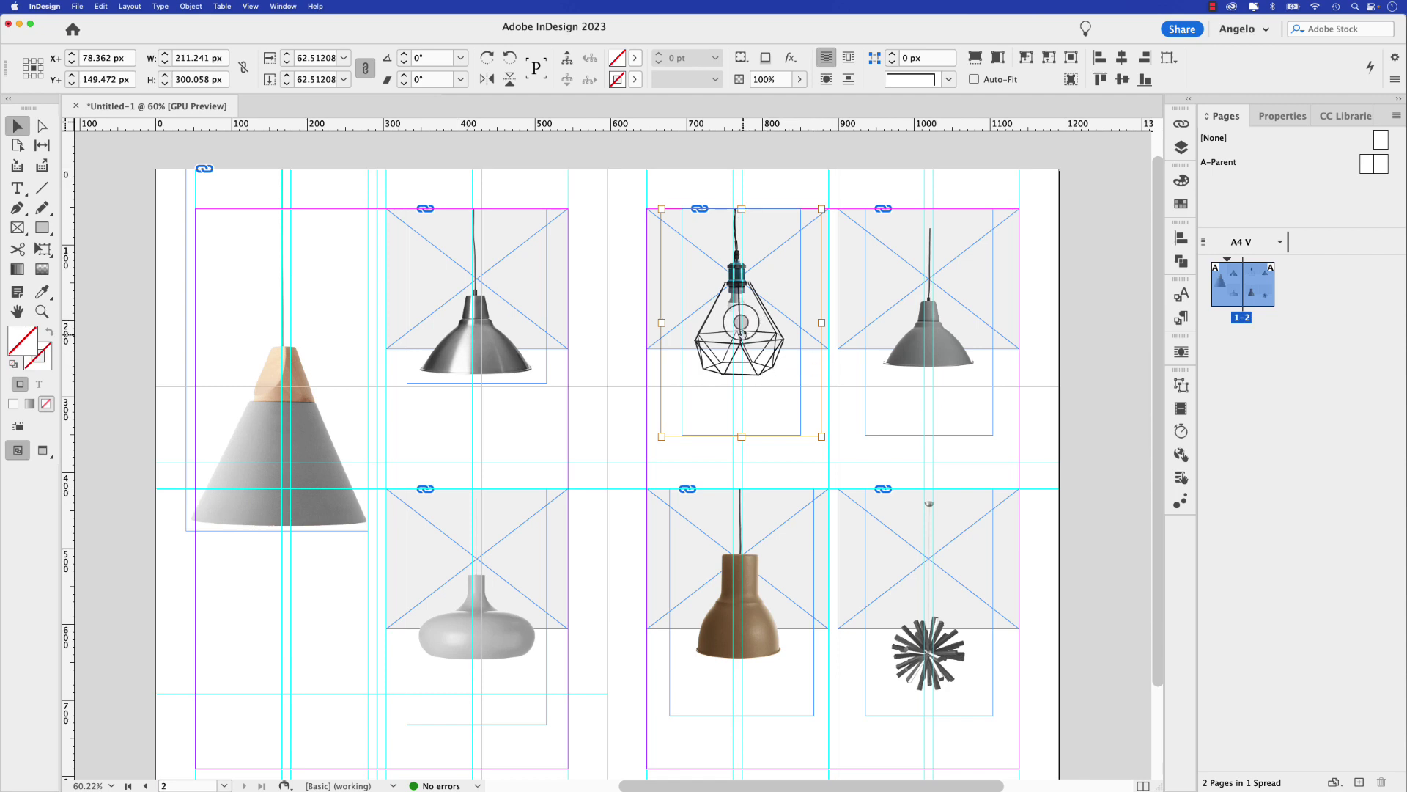
pyautogui.press('super+period')
pyautogui.press('super+period')
pyautogui.press('super+period')
pyautogui.press('super+period')
pyautogui.press('super+period')
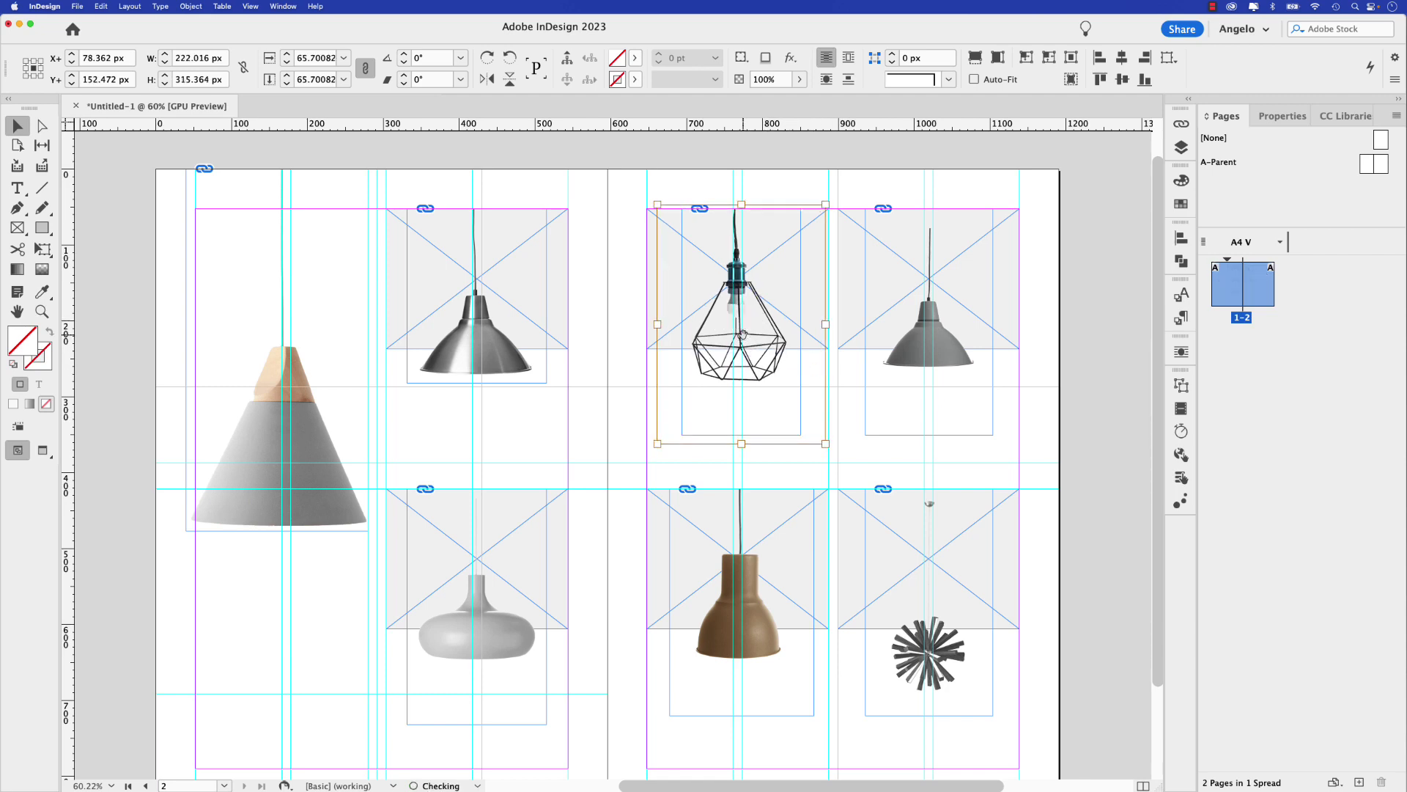
pyautogui.press('Up')
pyautogui.press('Up')
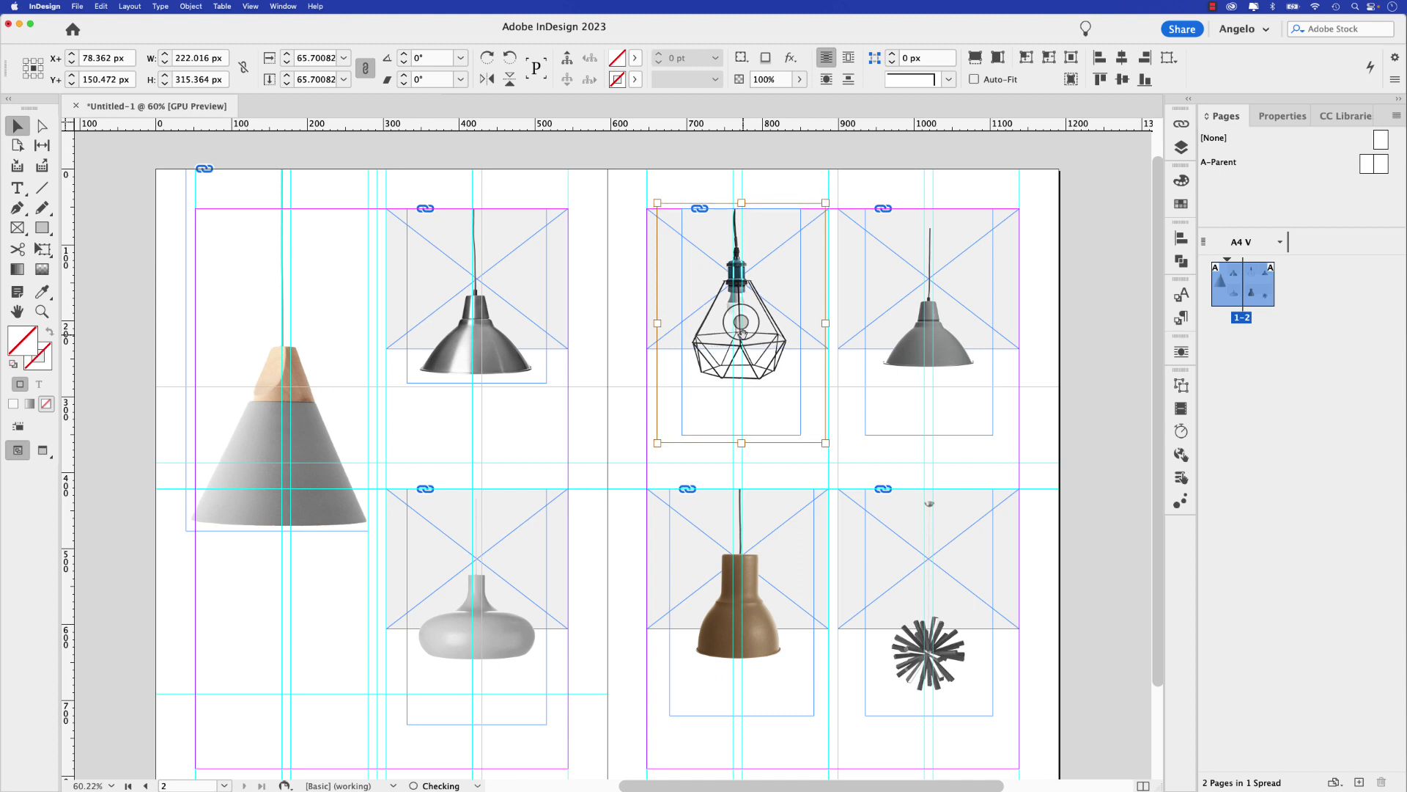
# Step: Shorten the wire-cage light's frame to 229.945 px high and nudge its image up to a Y offset of 148.472 px
pyautogui.click(836, 371)
pyautogui.click(785, 403)
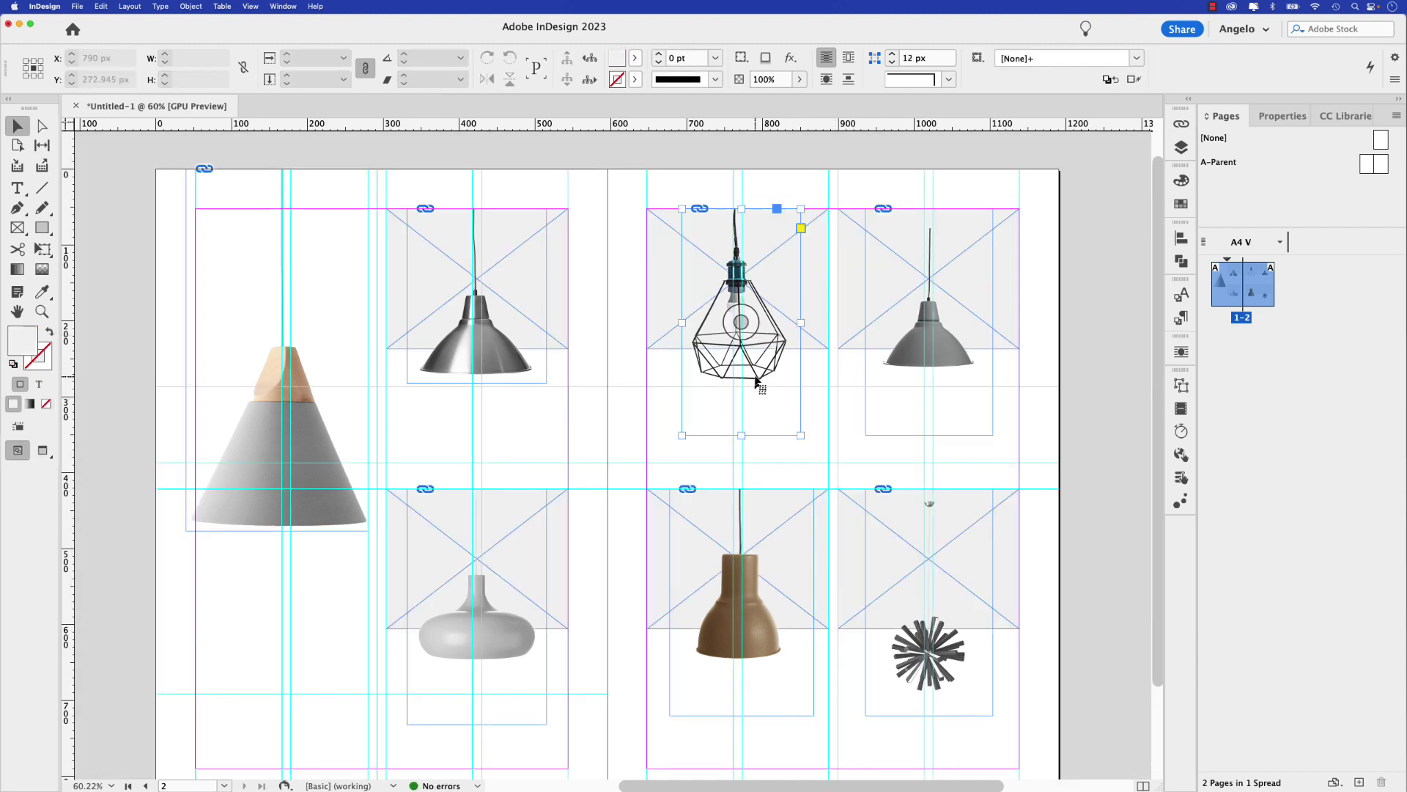
pyautogui.moveTo(742, 435); pyautogui.dragTo(745, 382)
pyautogui.click(740, 307)
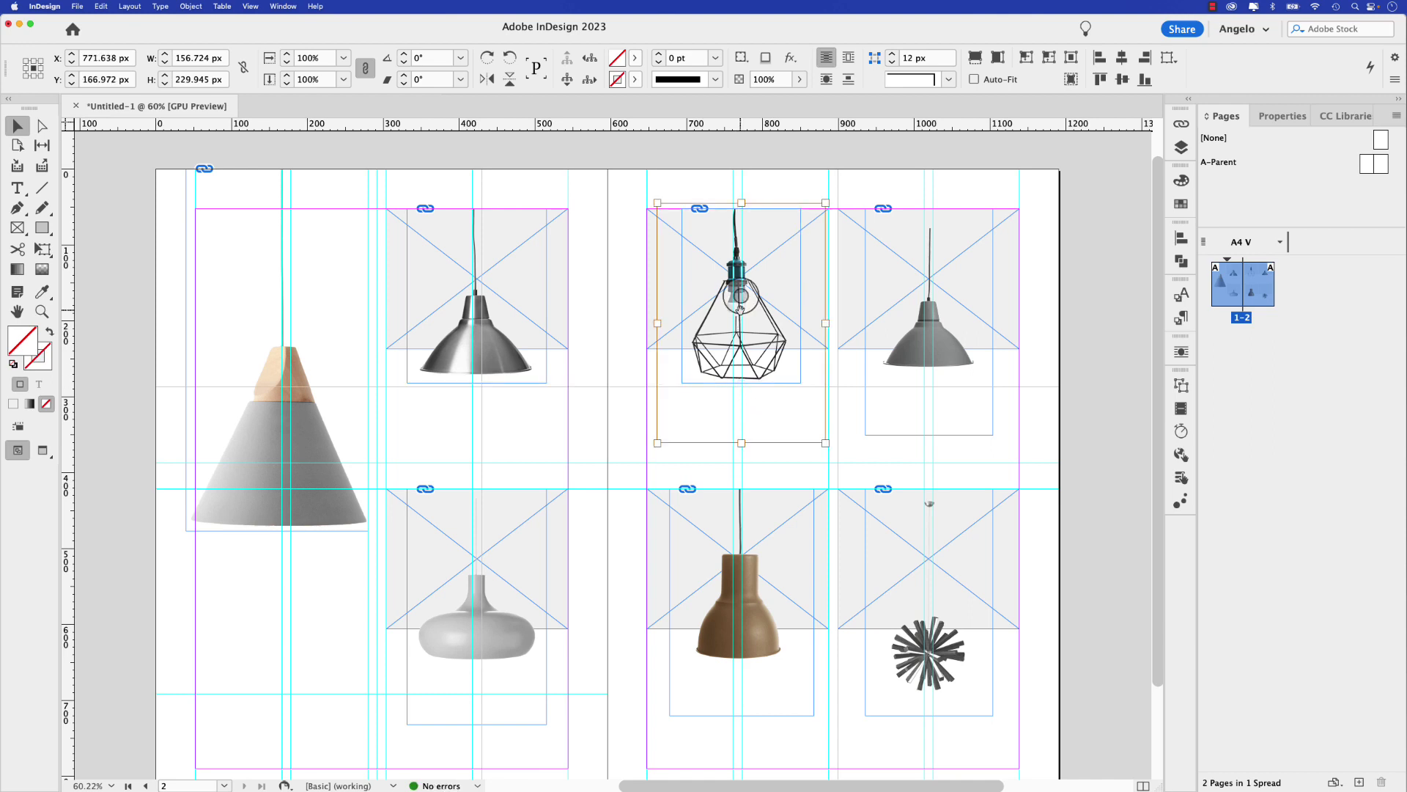
pyautogui.press('Up')
pyautogui.press('Up')
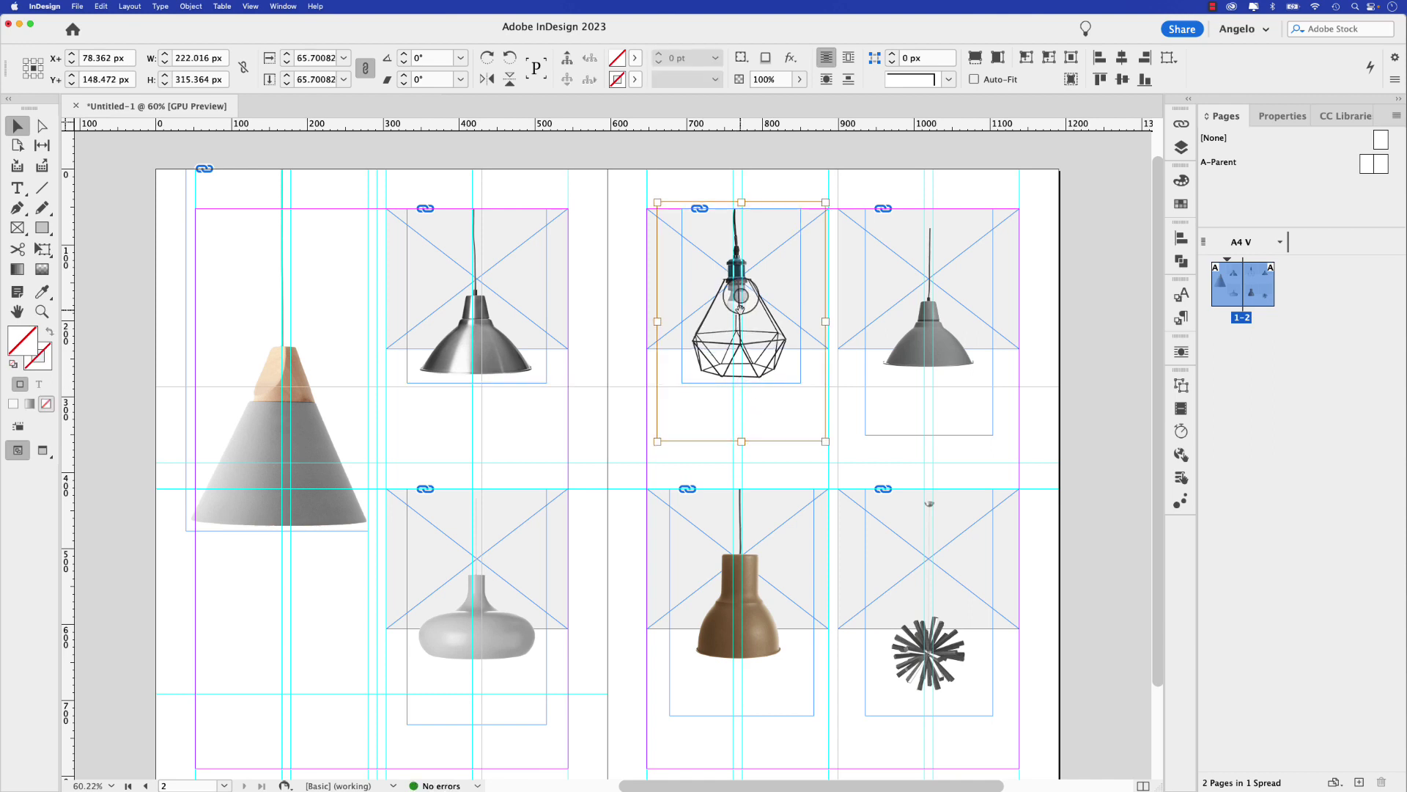
# Step: Shift the wire-cage light's frame slightly left and nudge its image right within it to an X offset of 83.362 px
pyautogui.click(801, 367)
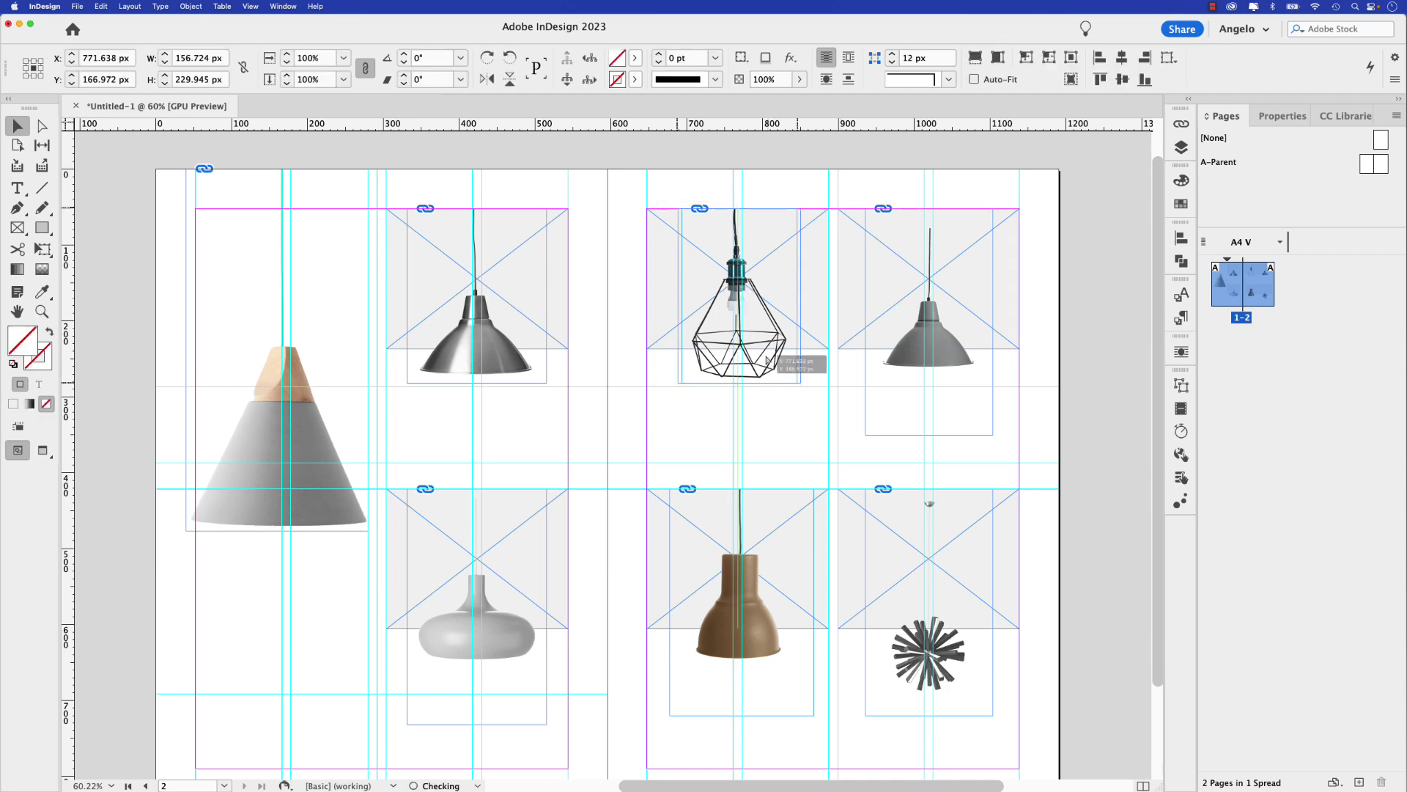
pyautogui.moveTo(768, 359); pyautogui.dragTo(764, 359)
pyautogui.click(739, 299)
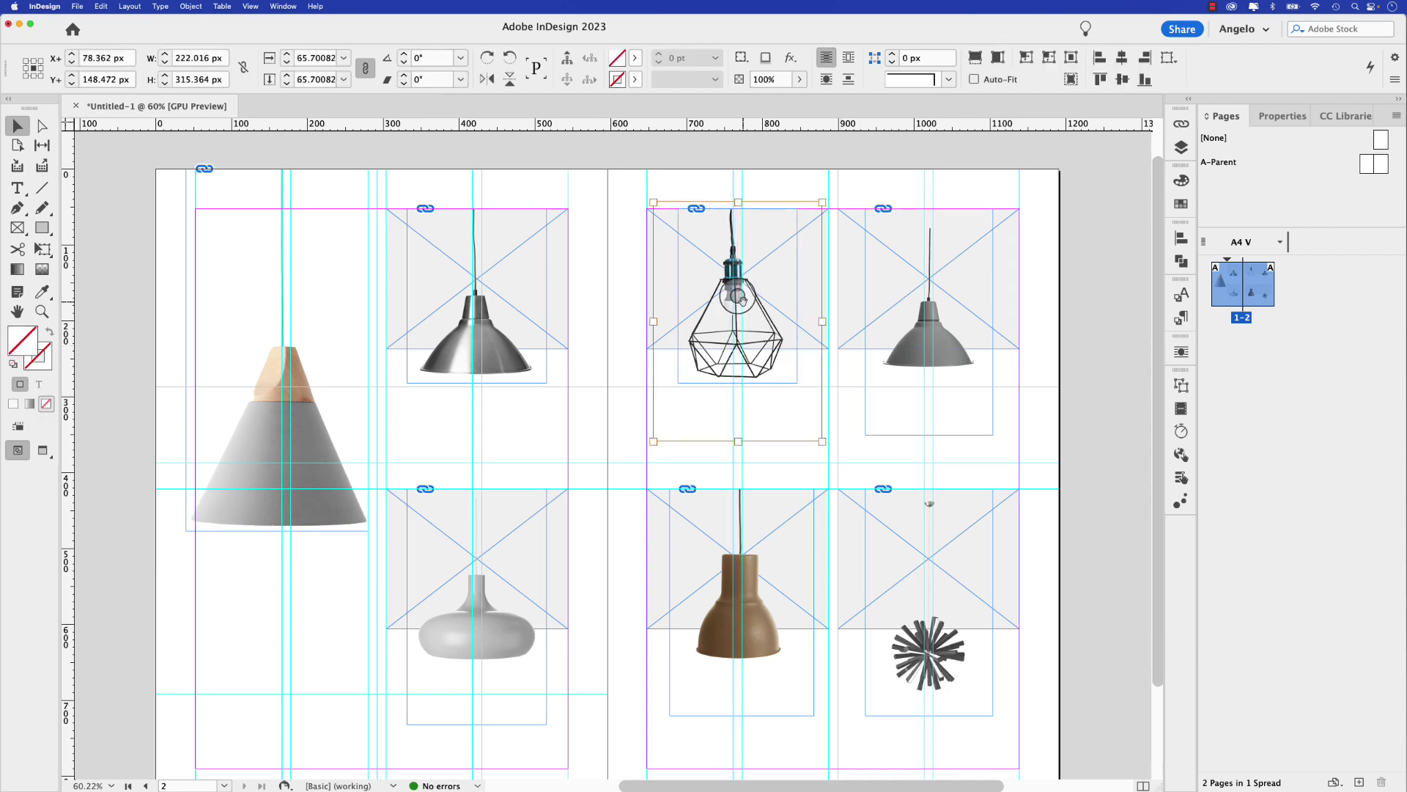
pyautogui.press('Right')
pyautogui.press('Right')
pyautogui.press('Right')
pyautogui.press('Right')
pyautogui.press('Right')
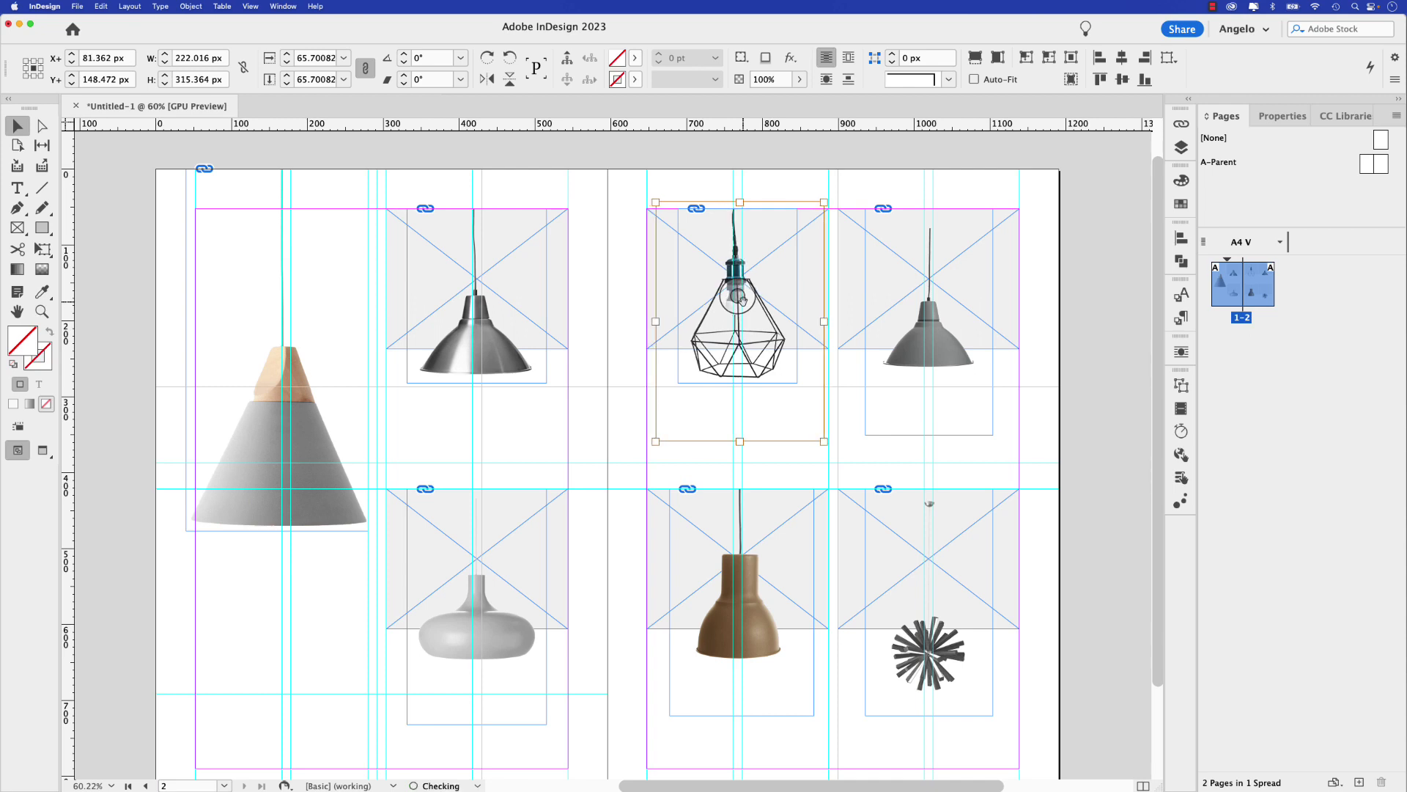
pyautogui.click(798, 183)
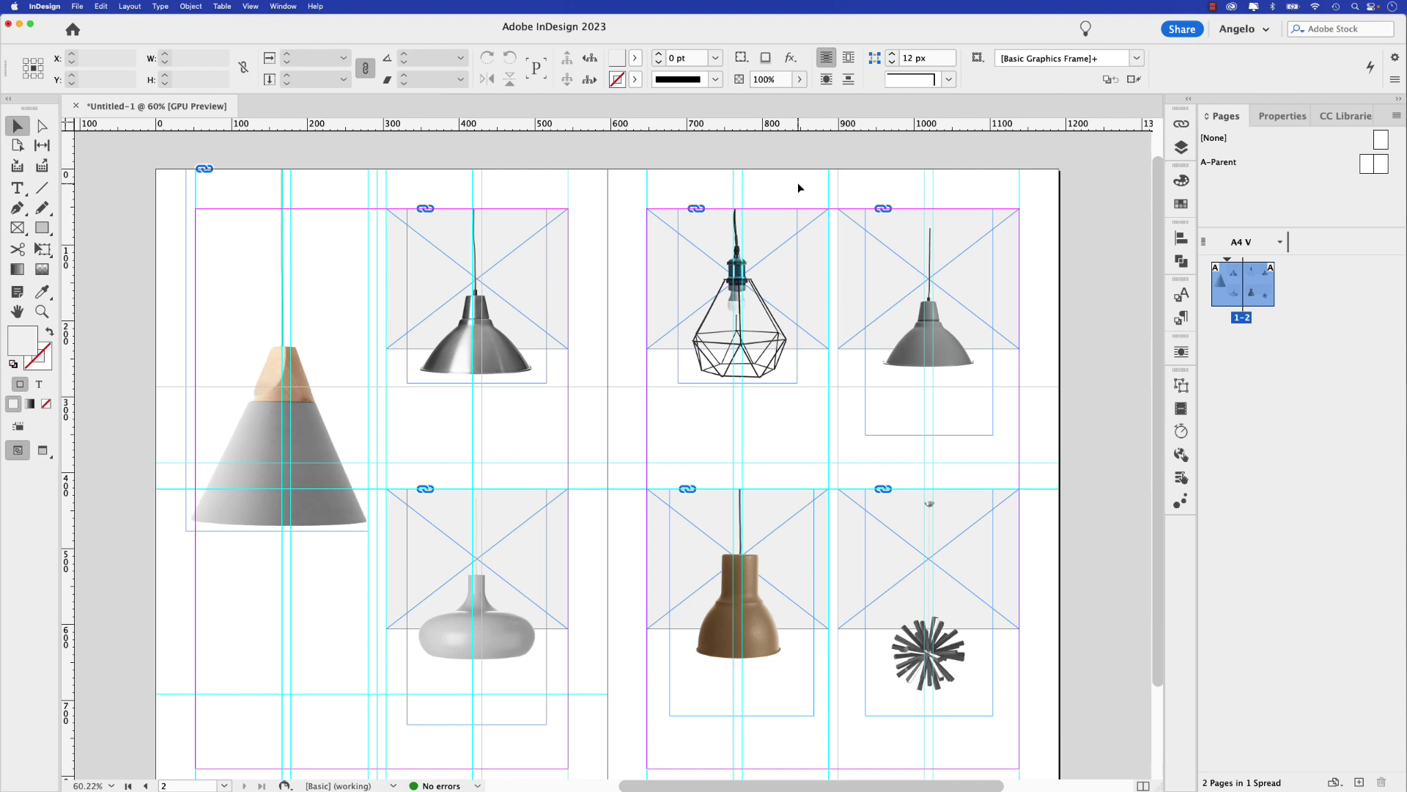
# Step: Preview the spread, nudge the wire-cage light image down 1 px within its frame, and return to the normal view
pyautogui.press('w')
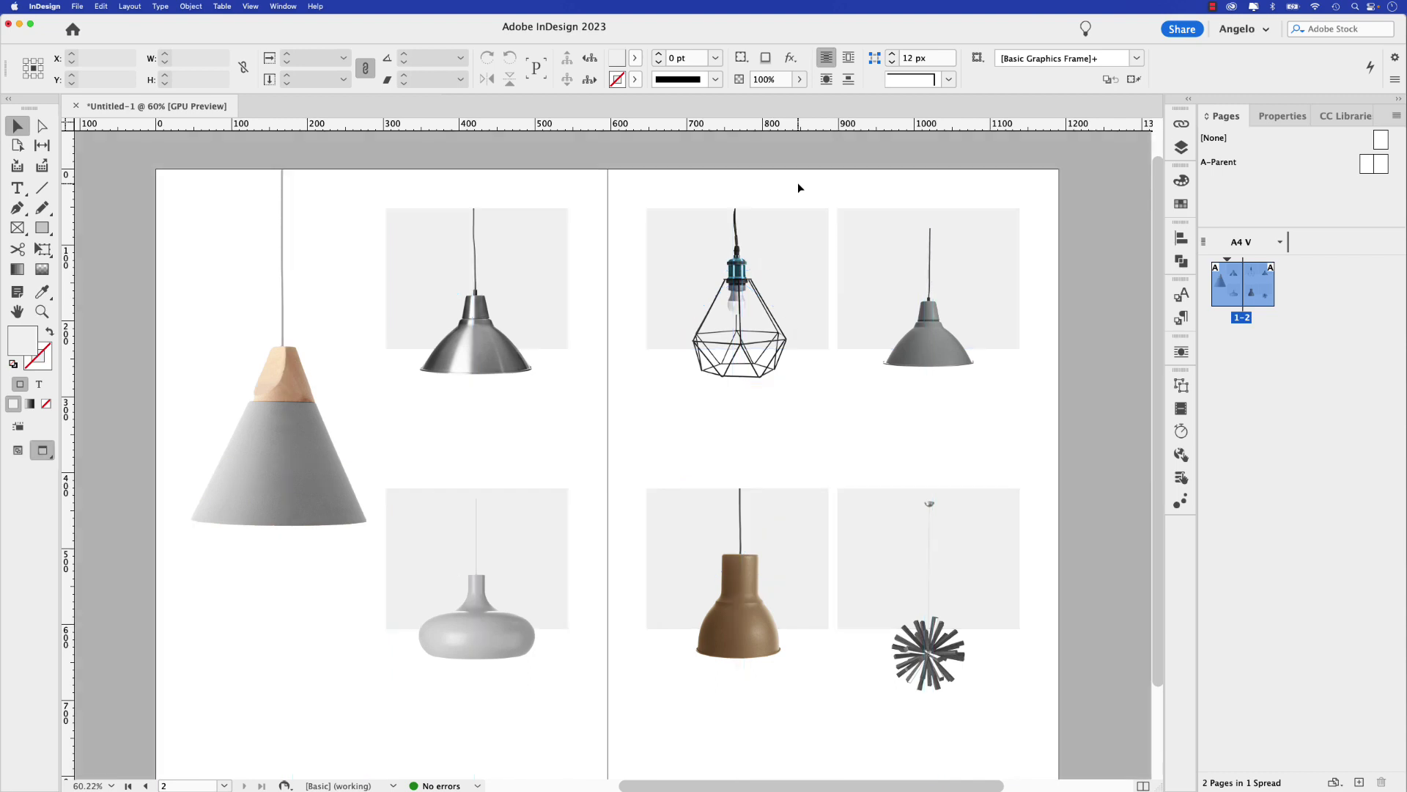
pyautogui.click(738, 296)
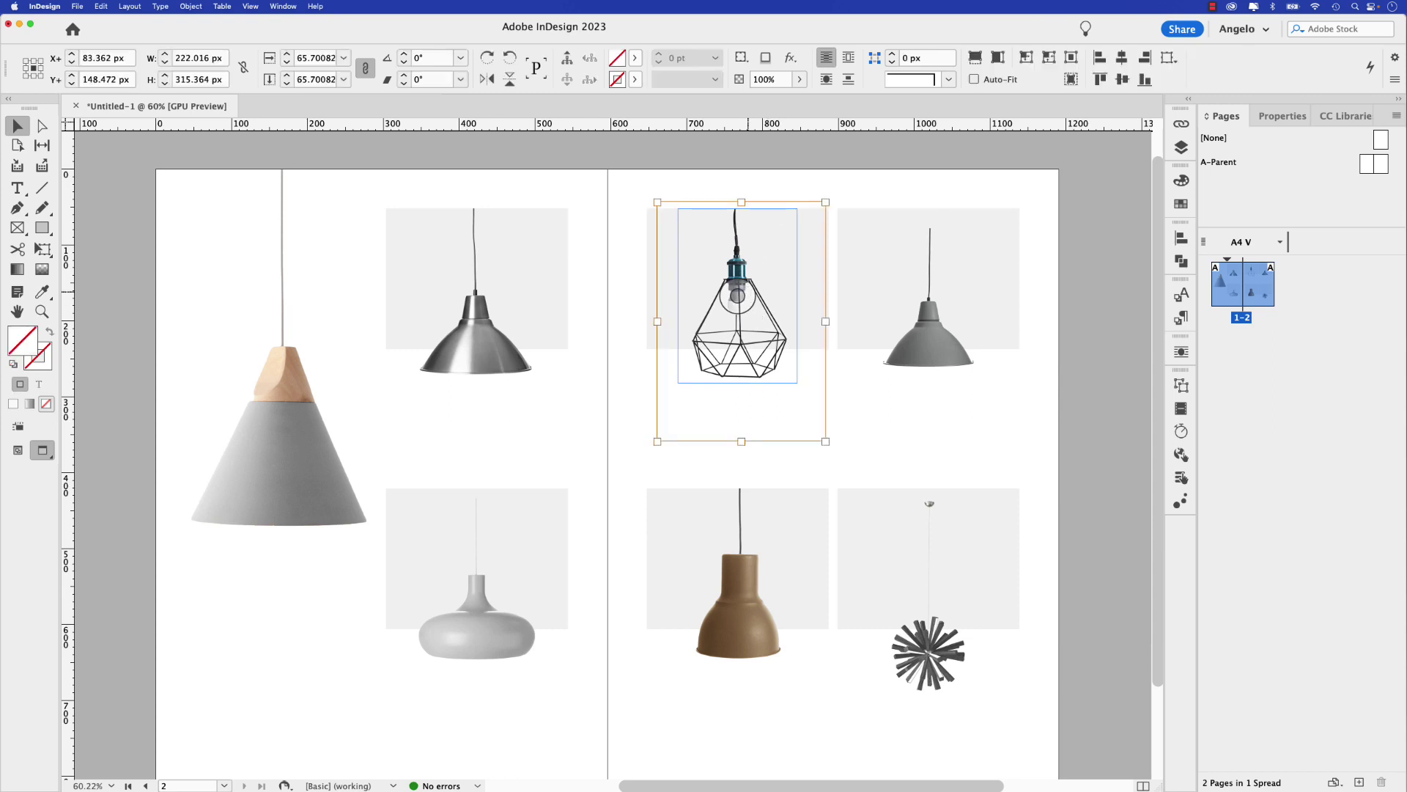
pyautogui.press('Down')
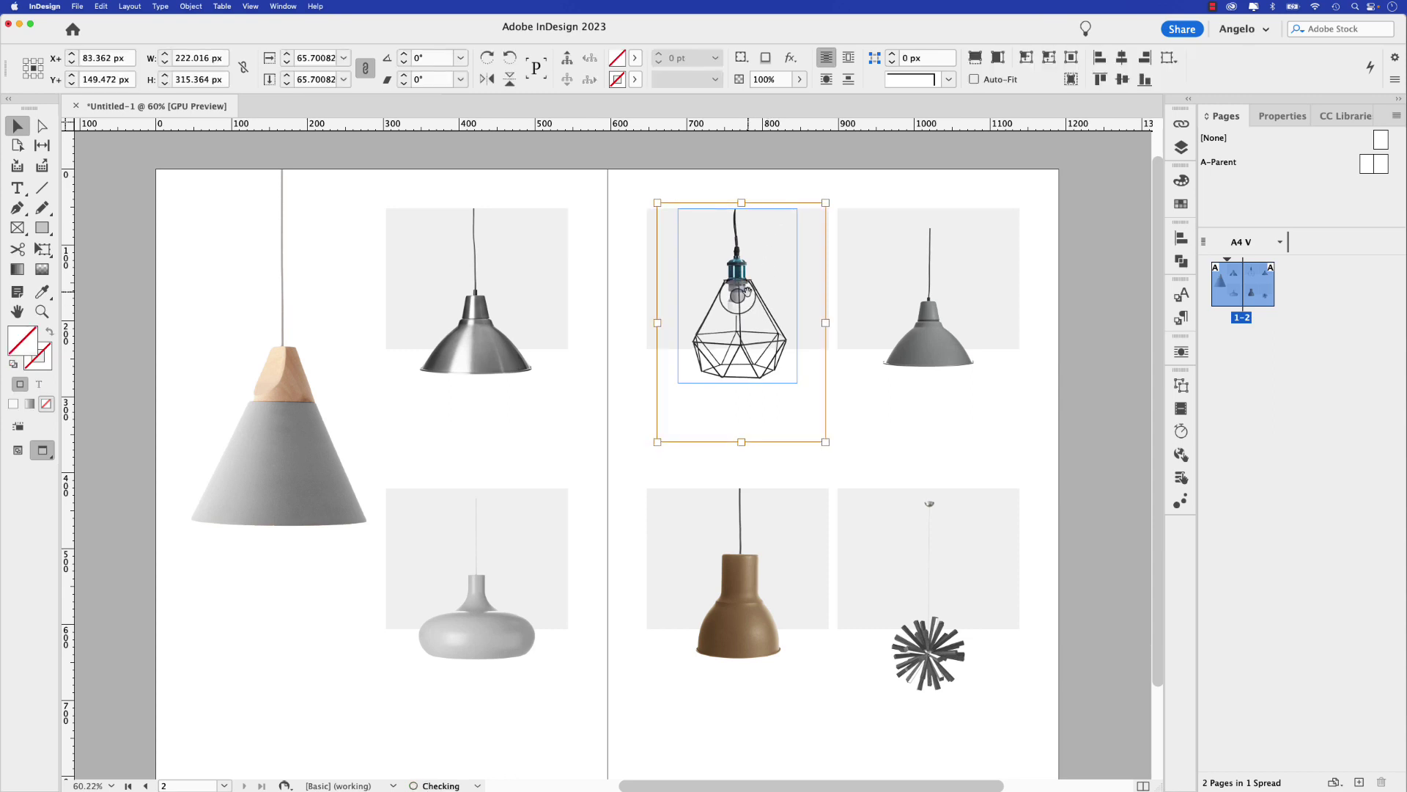
pyautogui.click(719, 195)
pyautogui.press('w')
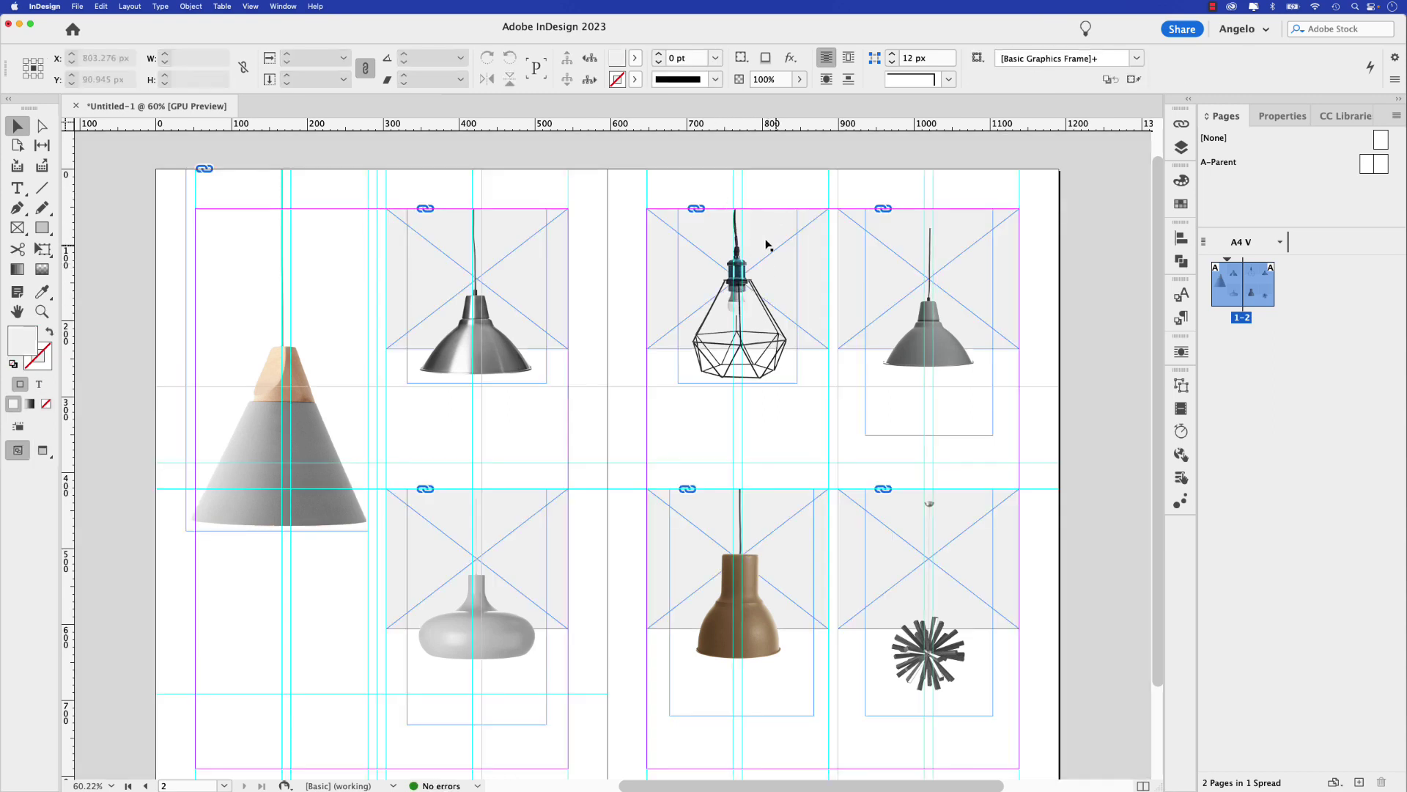
# Step: Enlarge the grey dome light image on page 2 to about 70% within its frame and nudge it up to a Y offset of 142.472 px
pyautogui.click(934, 320)
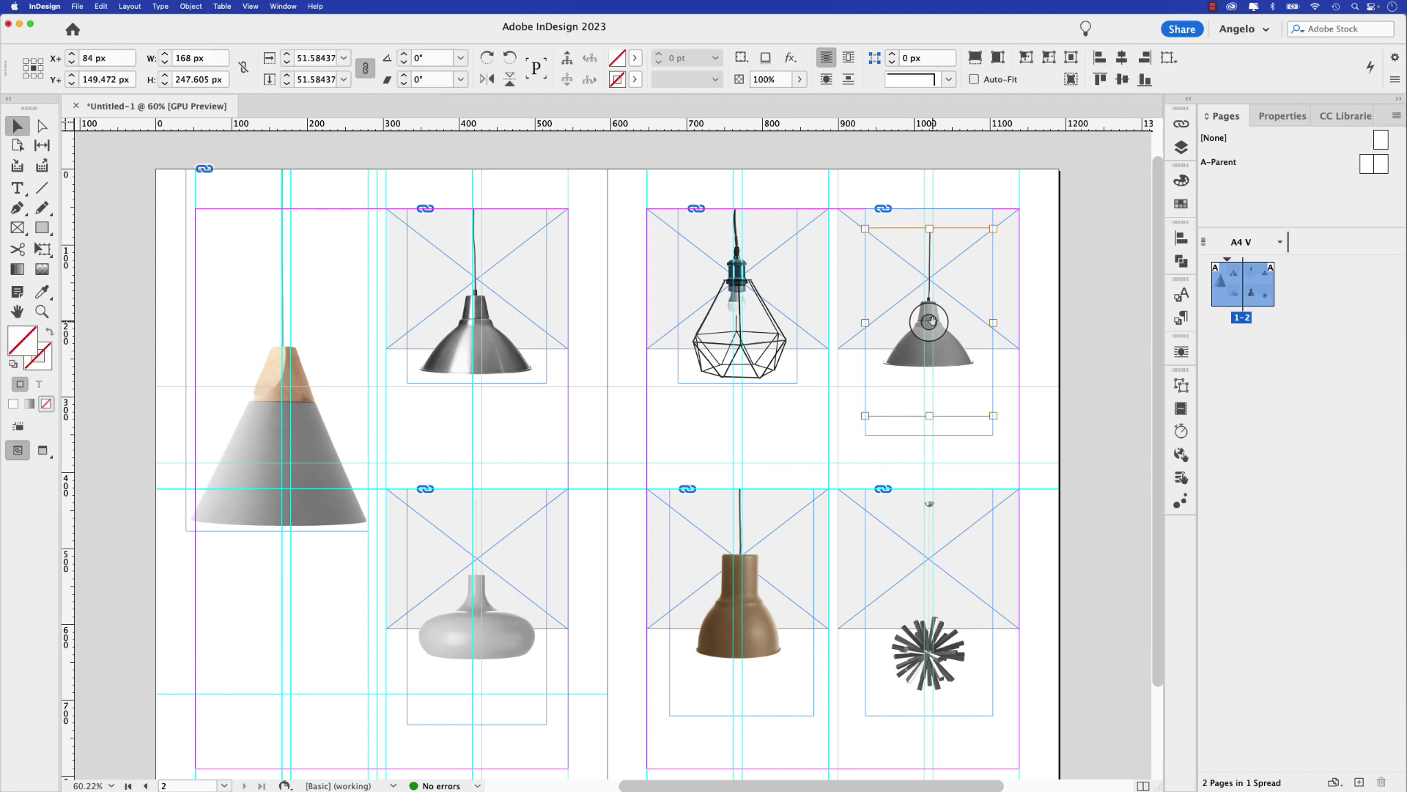
pyautogui.press('alt+super+period')
pyautogui.press('alt+super+period')
pyautogui.press('alt+super+period')
pyautogui.press('alt+super+period')
pyautogui.press('alt+super+period')
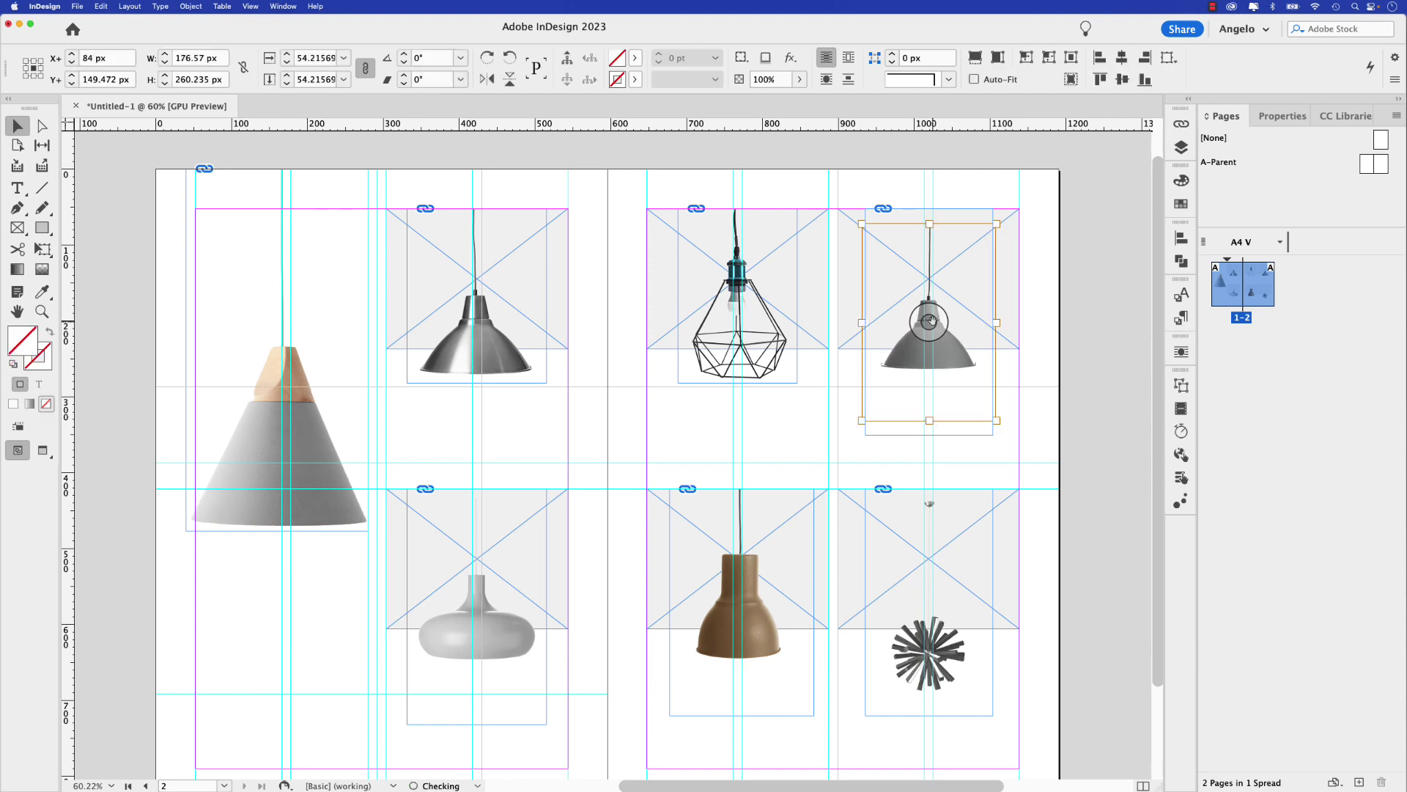
pyautogui.press('Up')
pyautogui.press('Up')
pyautogui.press('Up')
pyautogui.press('Up')
pyautogui.press('Up')
pyautogui.press('Up')
pyautogui.press('Up')
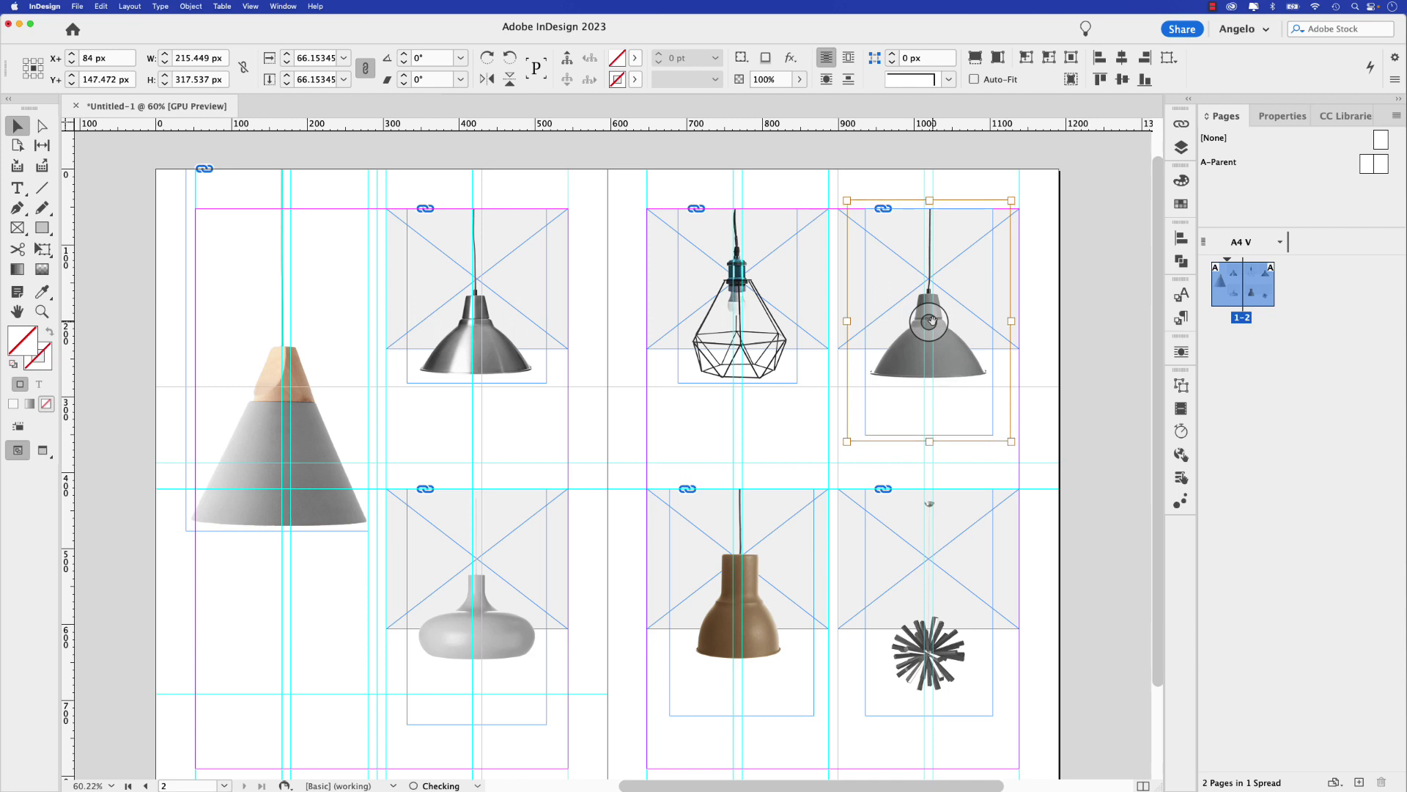
pyautogui.press('alt+super+period')
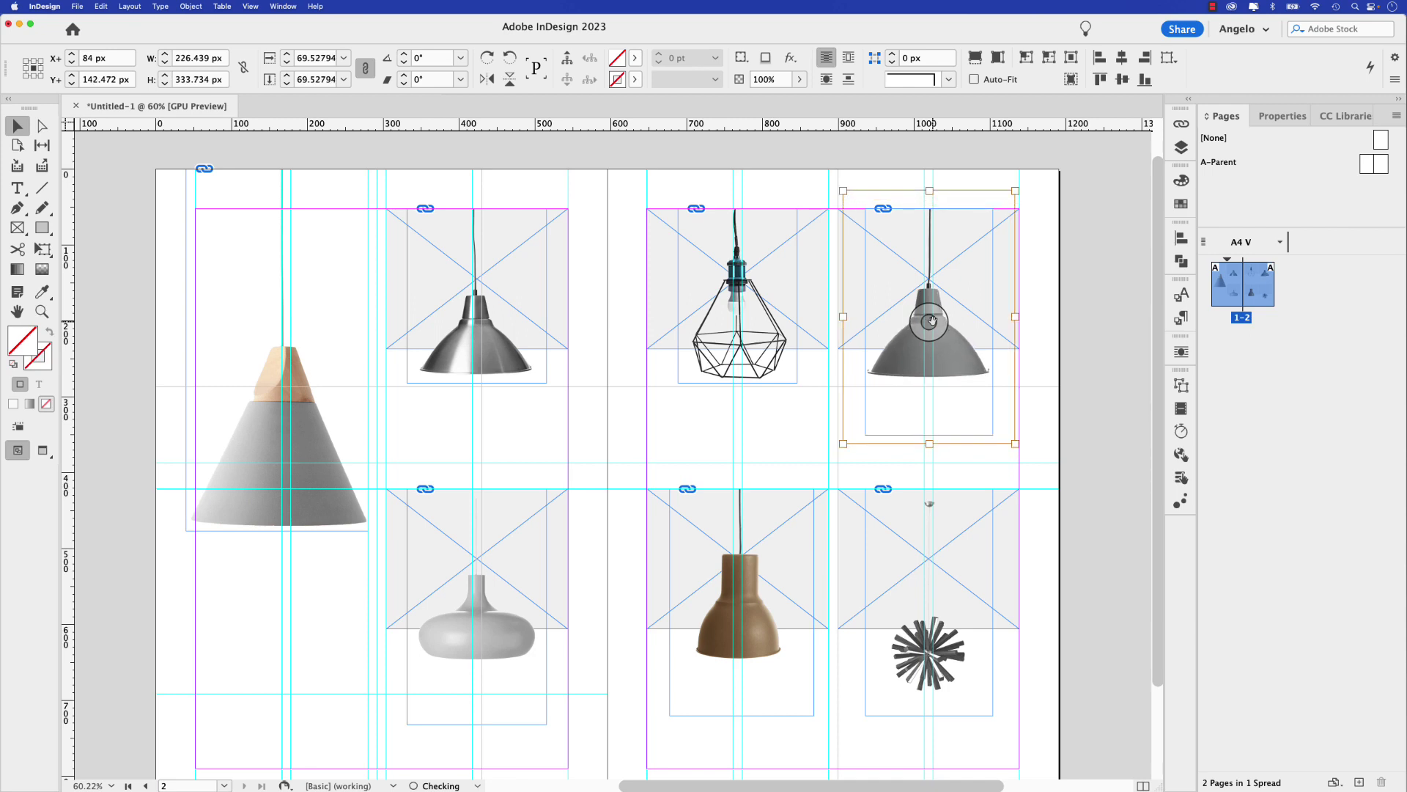
# Step: Reduce the grey dome light image to about 66% and adjust it sideways within its frame to an X offset of 85 px
pyautogui.press('Right')
pyautogui.press('Right')
pyautogui.press('Right')
pyautogui.press('Right')
pyautogui.press('Right')
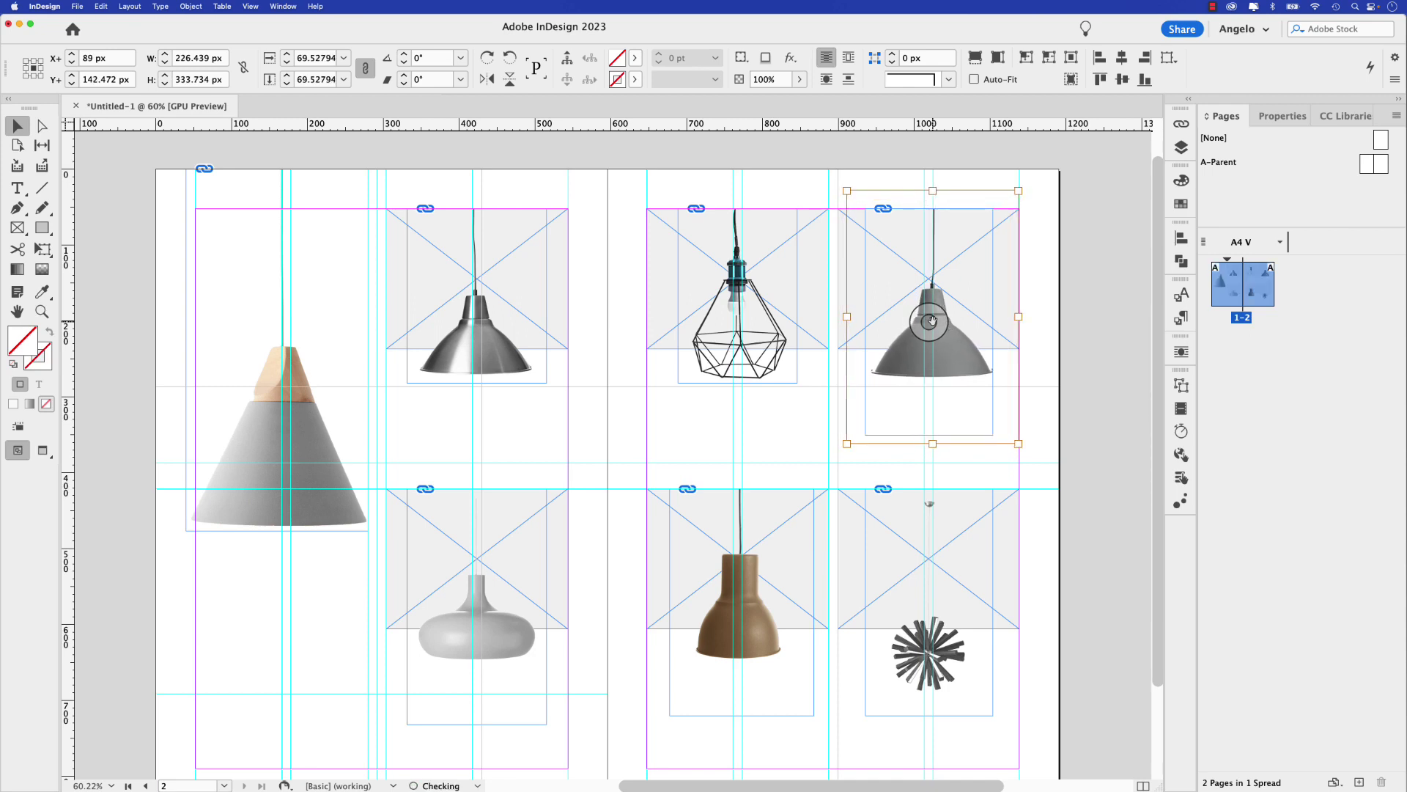
pyautogui.press('alt+super+comma')
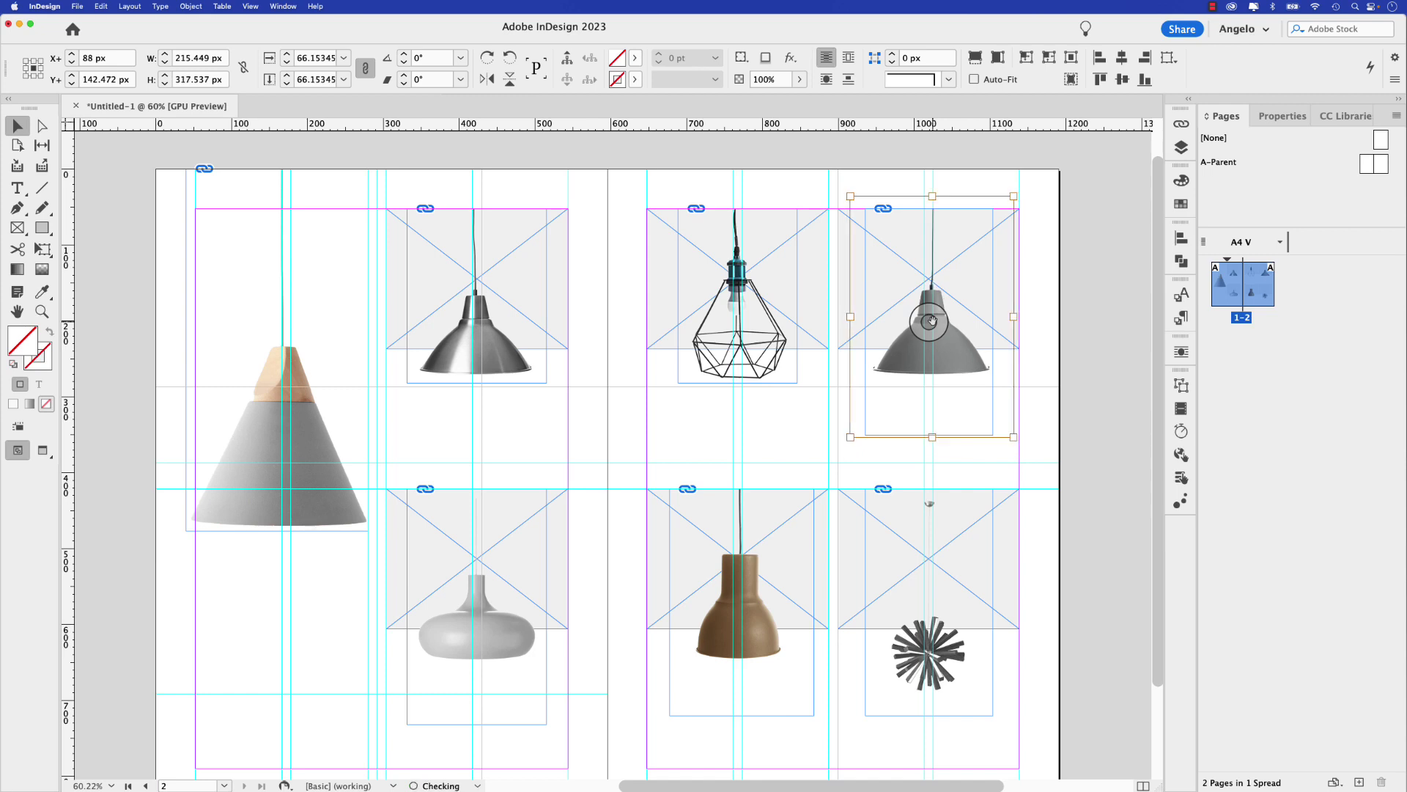
pyautogui.press('Left')
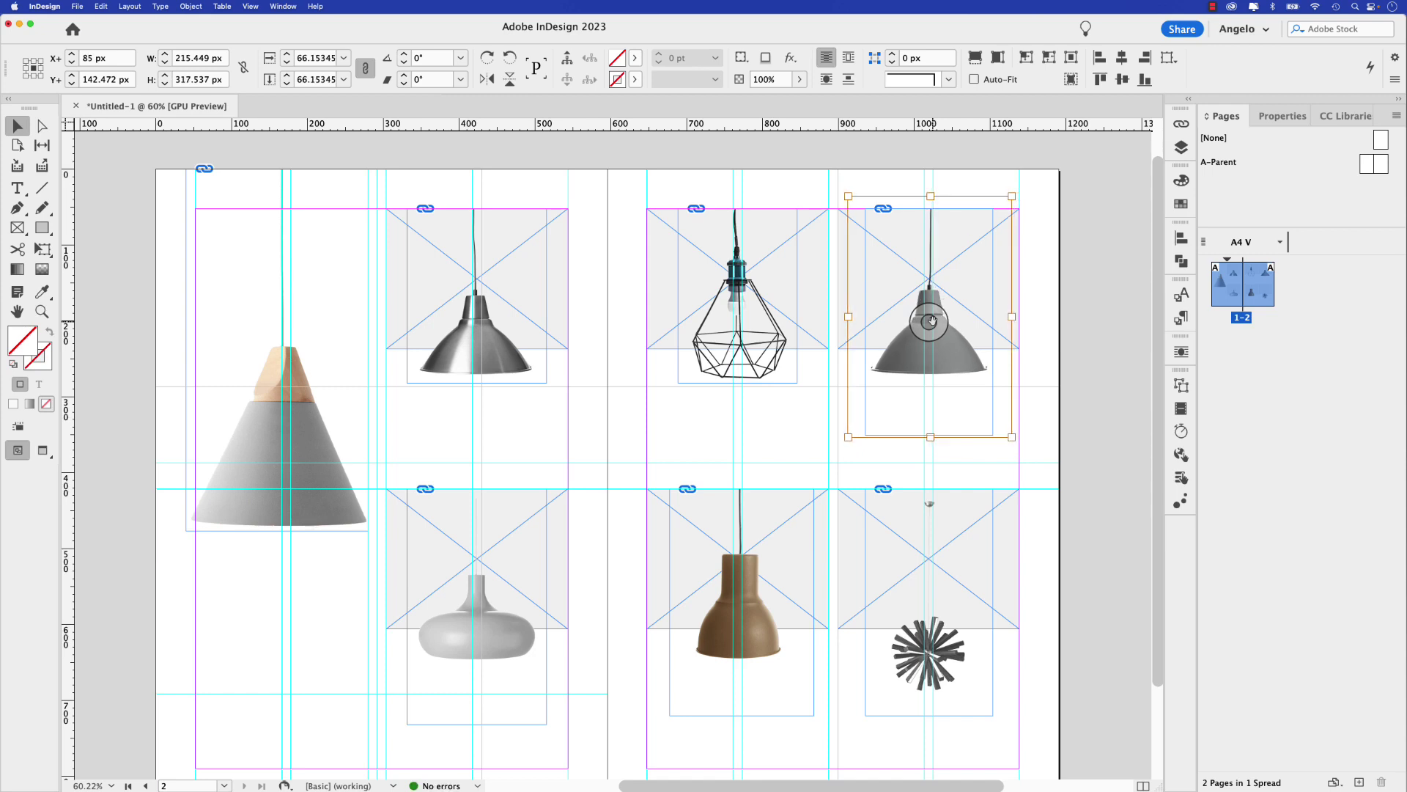
# Step: Shorten the grey dome light's frame from its bottom edge to a height of 229.945 px
pyautogui.click(1082, 416)
pyautogui.click(928, 431)
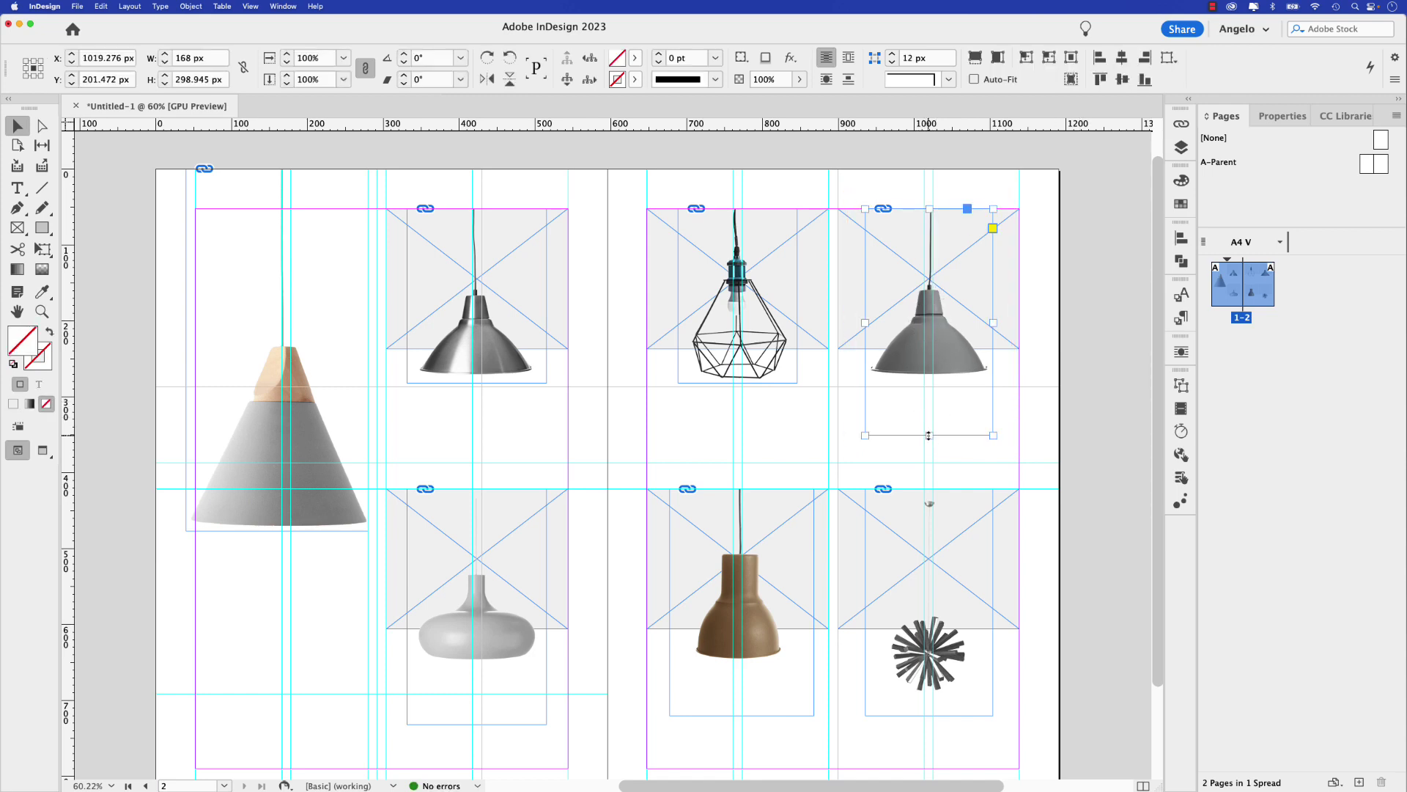
pyautogui.moveTo(928, 435); pyautogui.dragTo(928, 383)
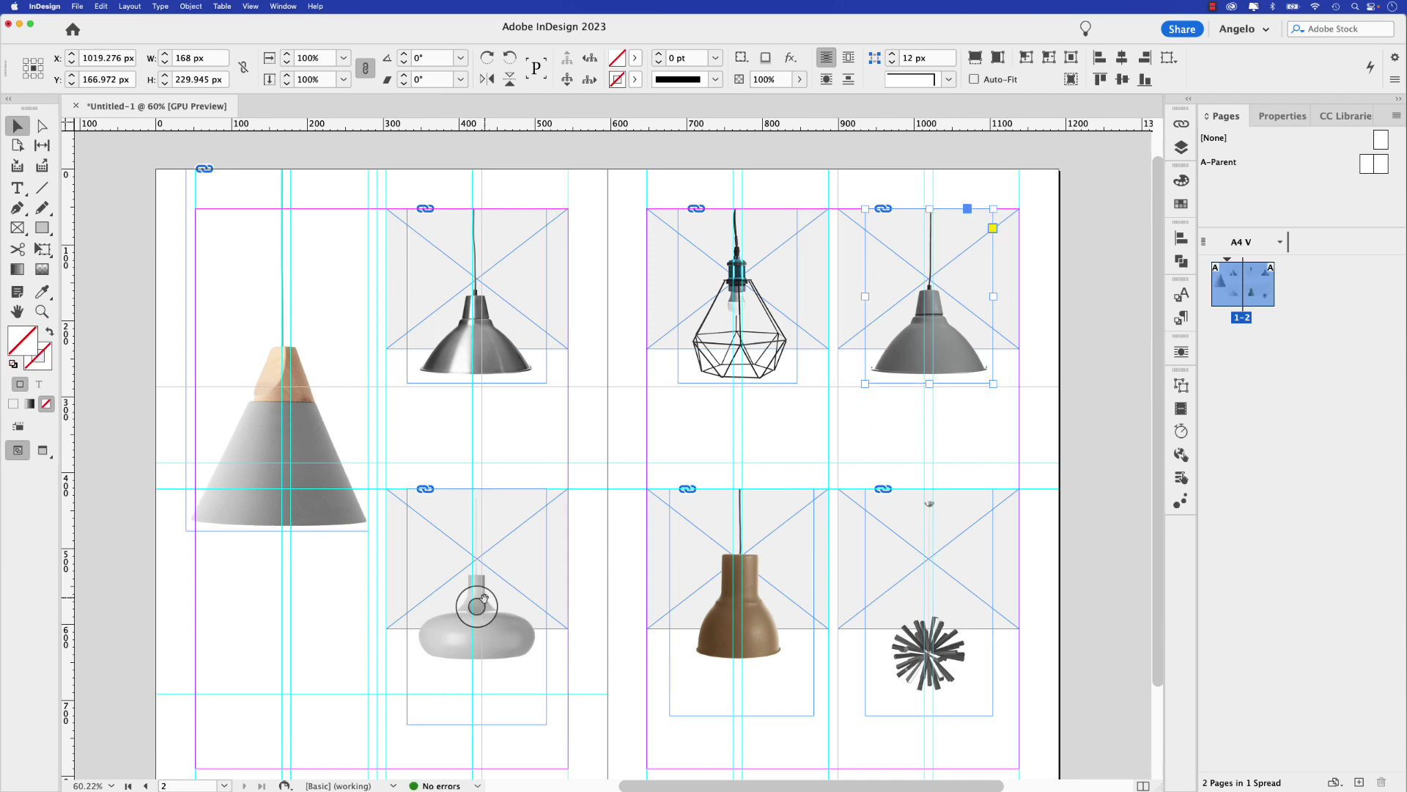
# Step: Enlarge the rounded light-grey lamp image on page 1 within its frame and nudge it up to a Y offset of 145.472 px
pyautogui.click(476, 606)
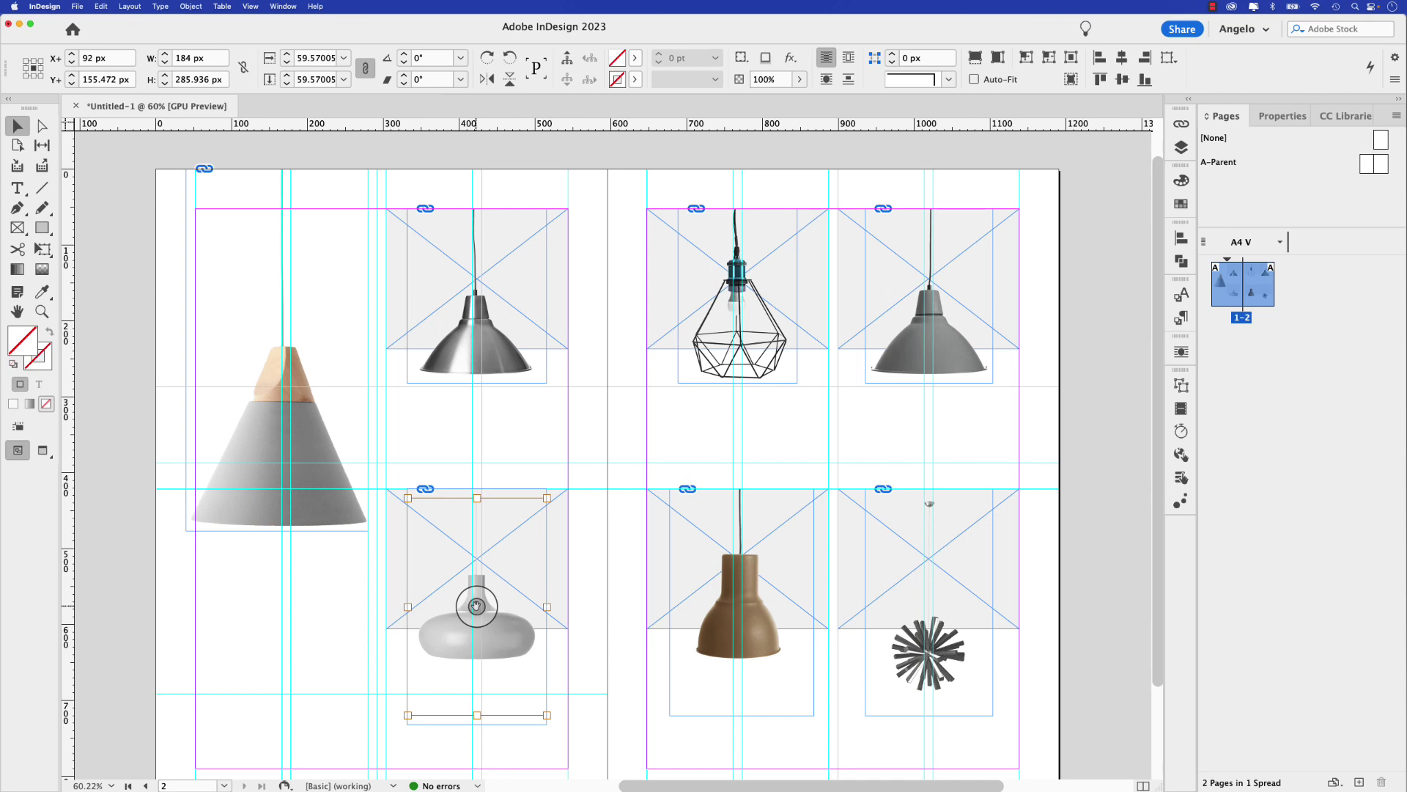
pyautogui.press('super+alt+period')
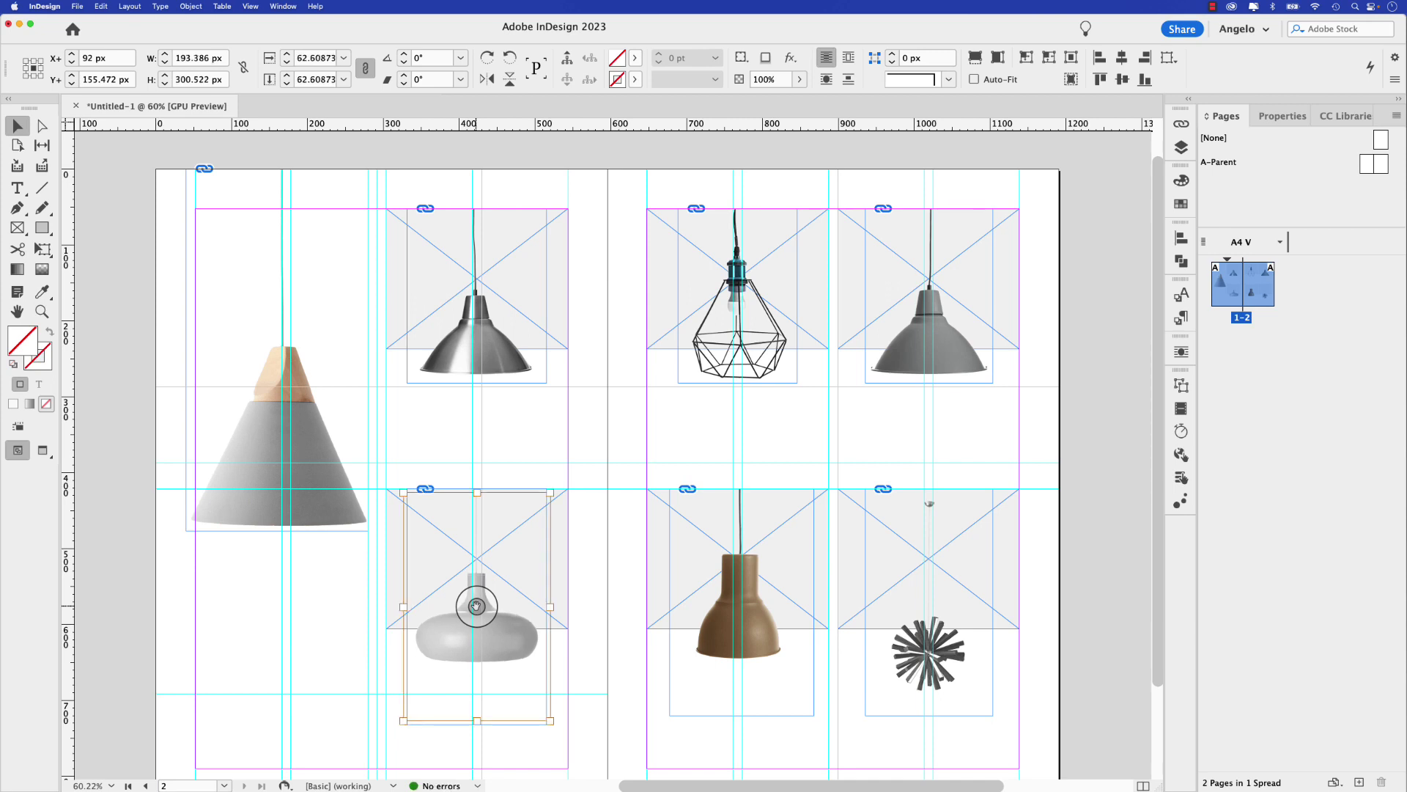
pyautogui.press('Up')
pyautogui.press('Up')
pyautogui.press('Up')
pyautogui.press('Up')
pyautogui.press('Up')
pyautogui.press('Up')
pyautogui.press('Up')
pyautogui.press('Up')
pyautogui.press('Up')
pyautogui.press('Up')
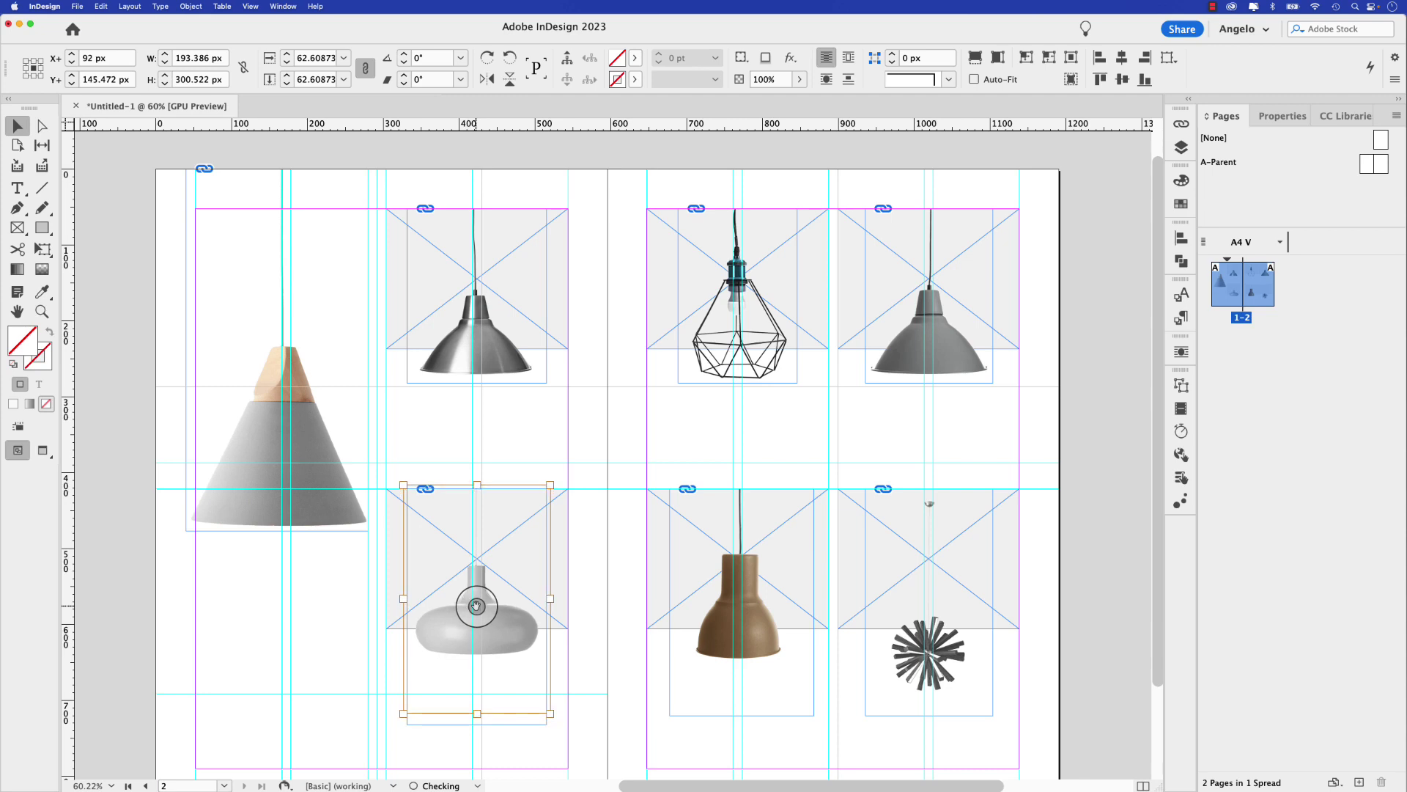
pyautogui.press('super+alt+period')
pyautogui.click(579, 586)
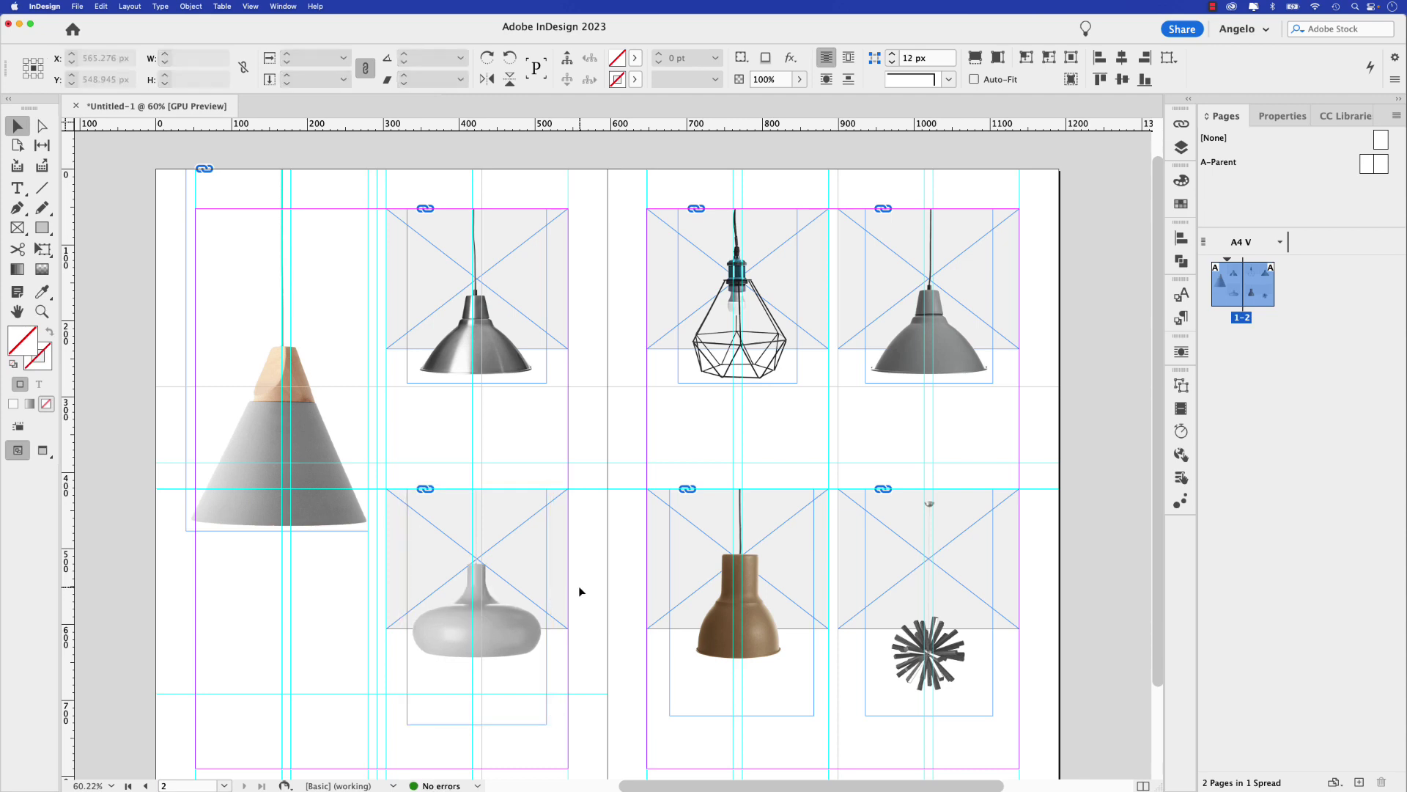
# Step: Enlarge the brown light image to about 68.8% and nudge it within its frame to offsets X 97 px, Y 154.472 px
pyautogui.click(742, 593)
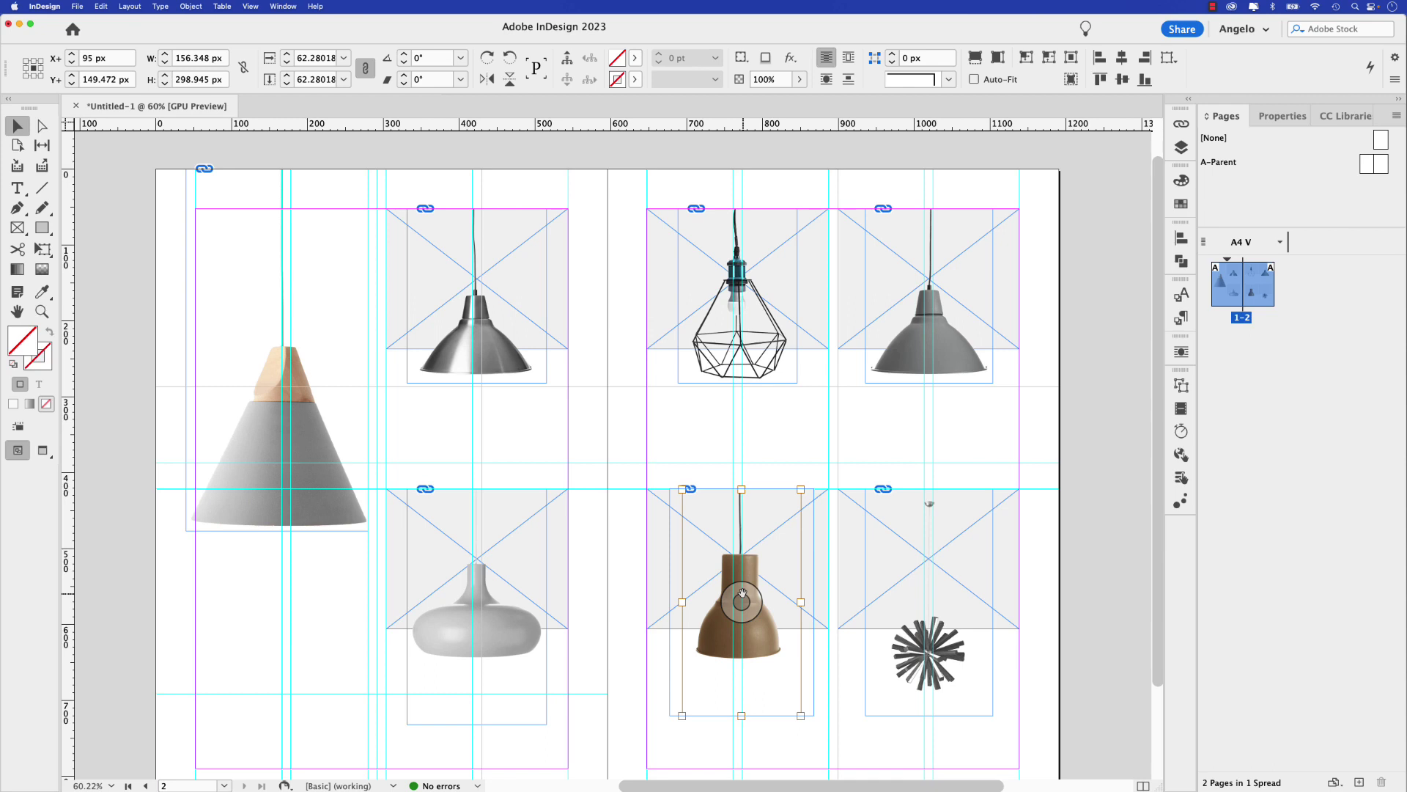
pyautogui.press('super+alt+period')
pyautogui.press('super+alt+period')
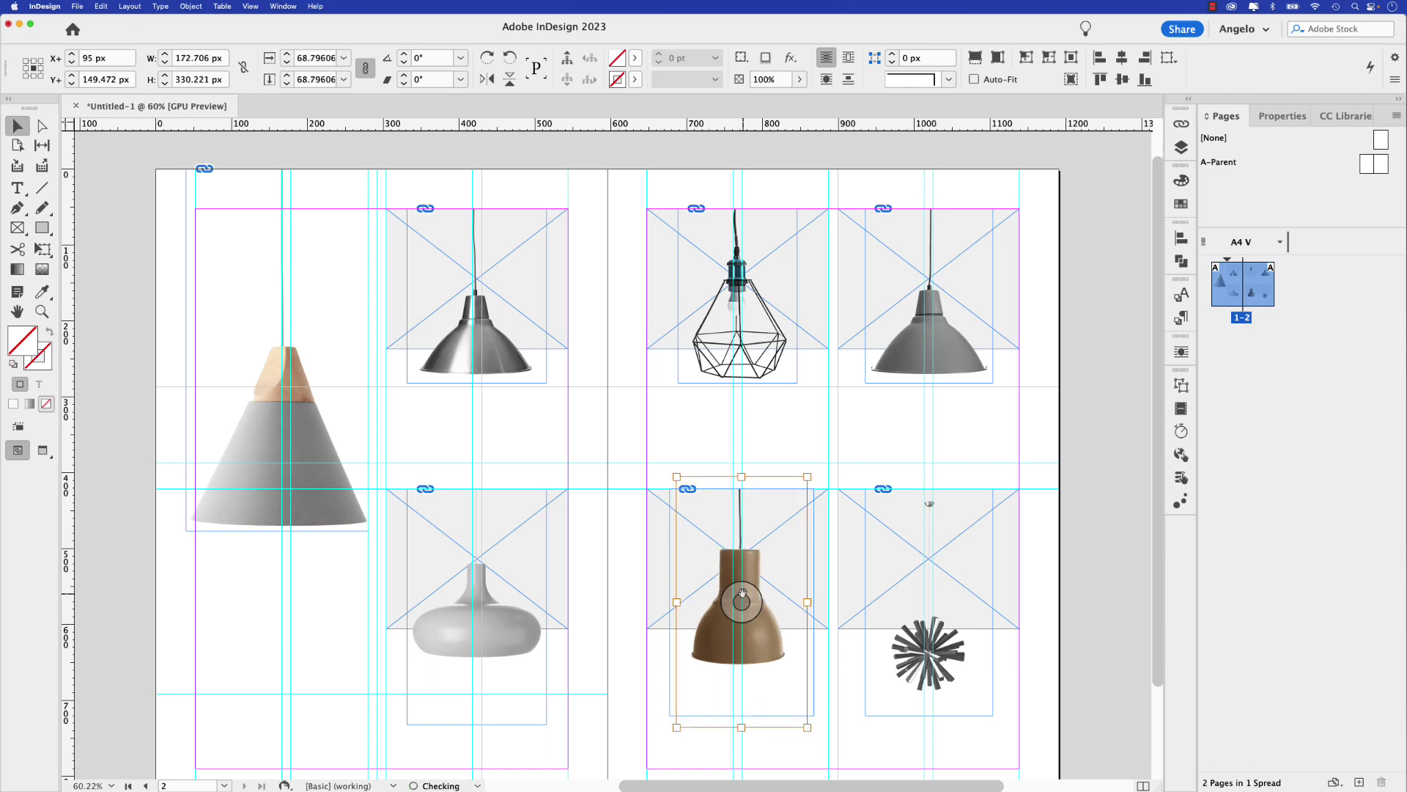
pyautogui.press('Down')
pyautogui.press('Down')
pyautogui.press('Down')
pyautogui.press('Down')
pyautogui.press('Down')
pyautogui.press('Right')
pyautogui.press('Right')
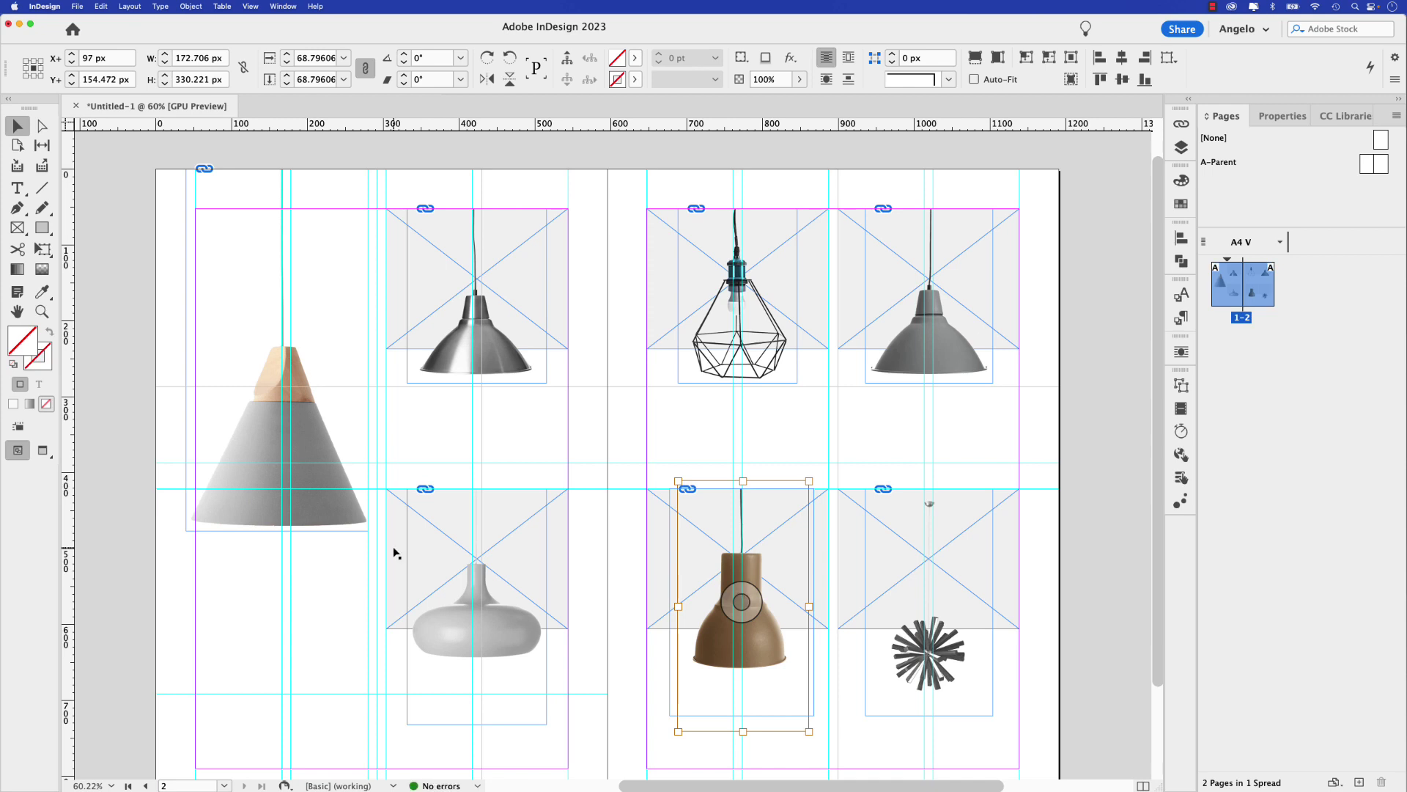
# Step: Shorten the rounded grey and brown lights' frames from their bottom edges and raise the brown image to a Y offset of 149.472 px
pyautogui.click(518, 598)
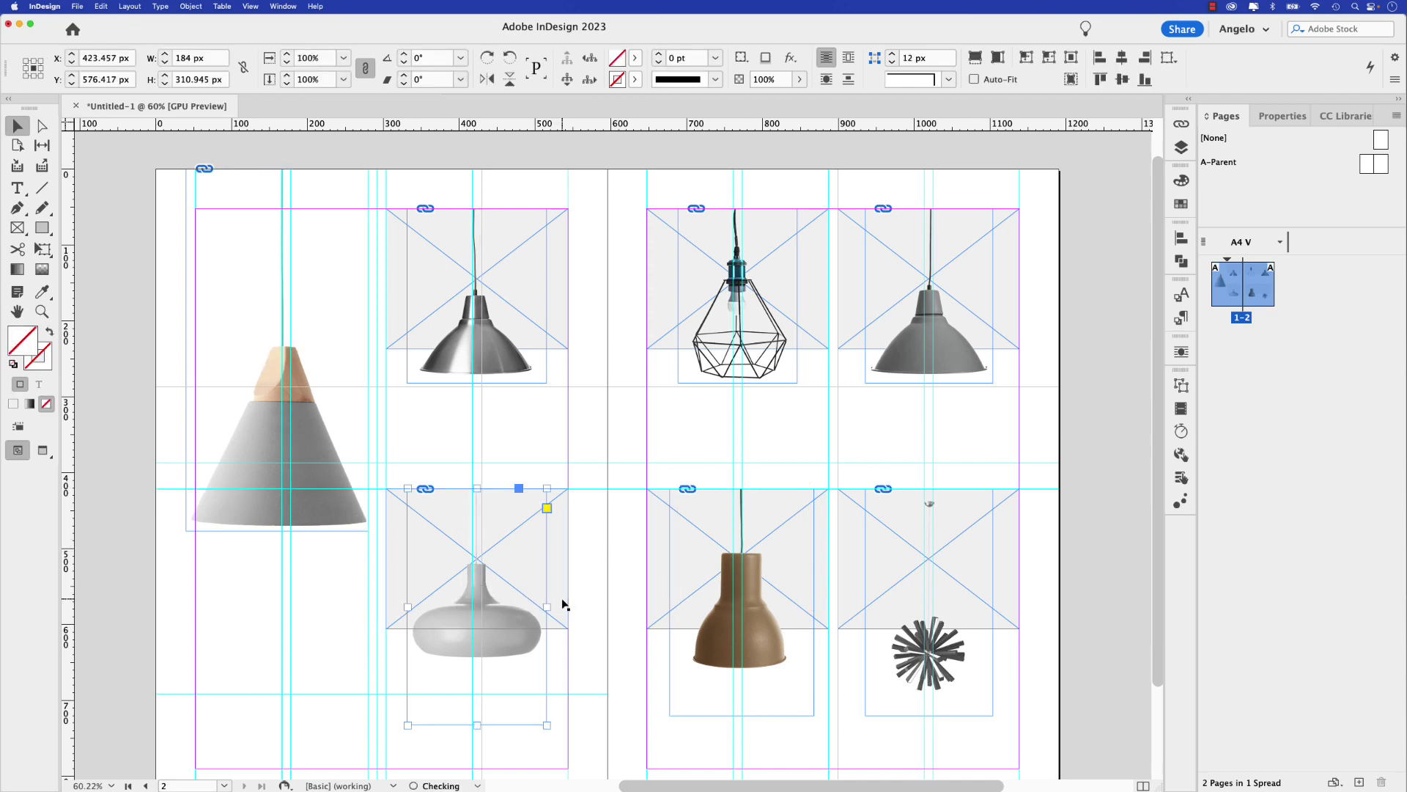
pyautogui.moveTo(491, 722); pyautogui.dragTo(490, 673)
pyautogui.click(728, 698)
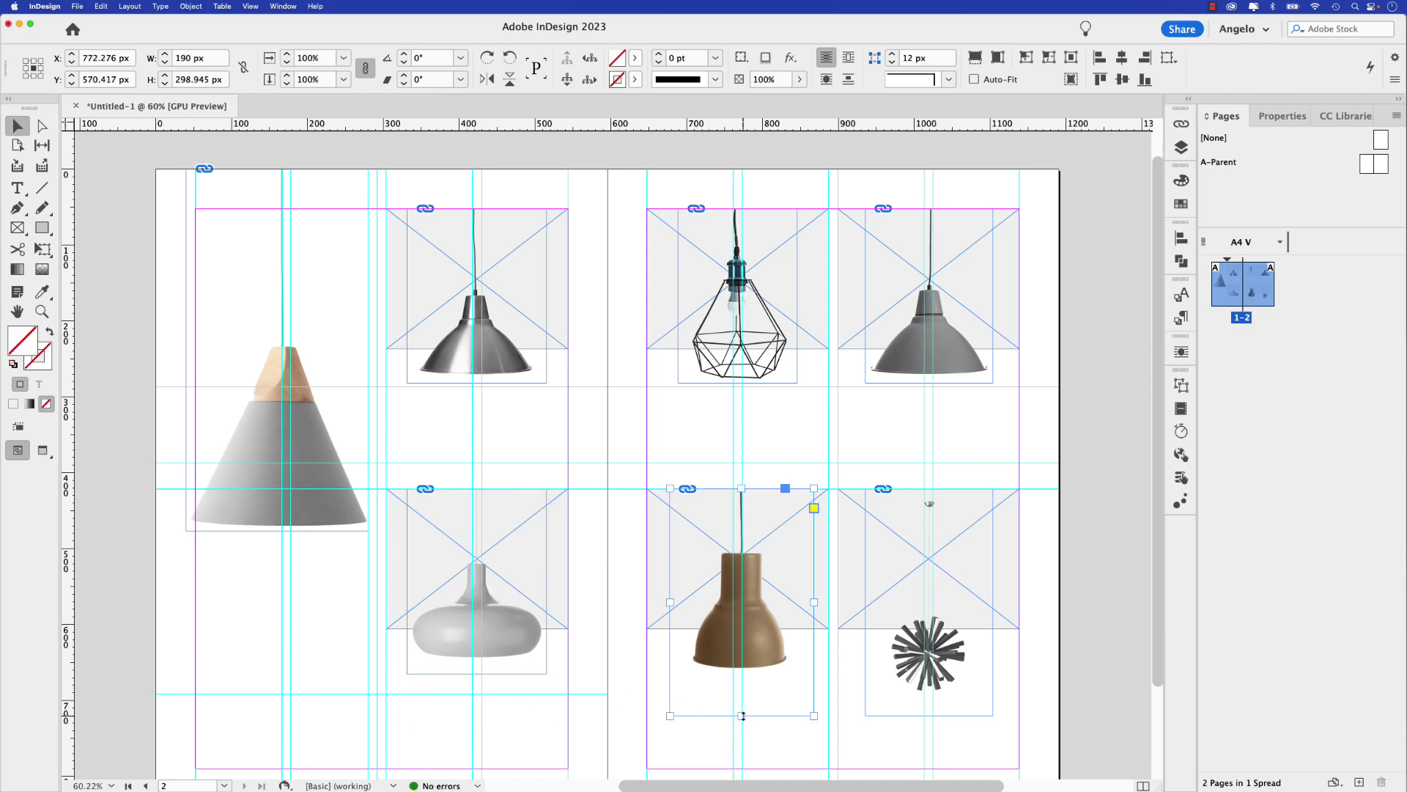
pyautogui.moveTo(741, 715); pyautogui.dragTo(741, 674)
pyautogui.click(741, 583)
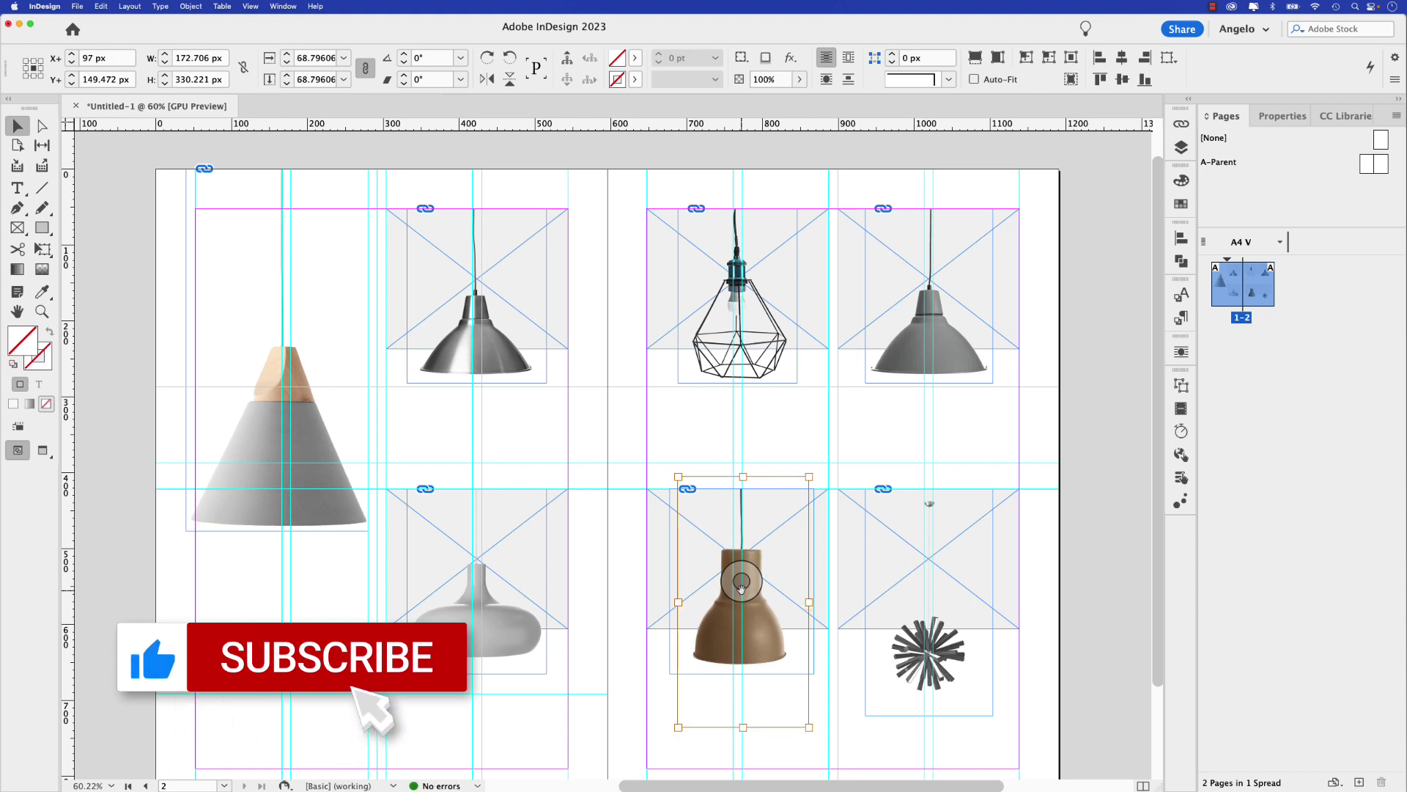
pyautogui.click(997, 620)
# Step: Enlarge the starburst light image on page 2 to about 35.2% and move it up within its frame to a Y offset of 109.472 px
pyautogui.click(938, 598)
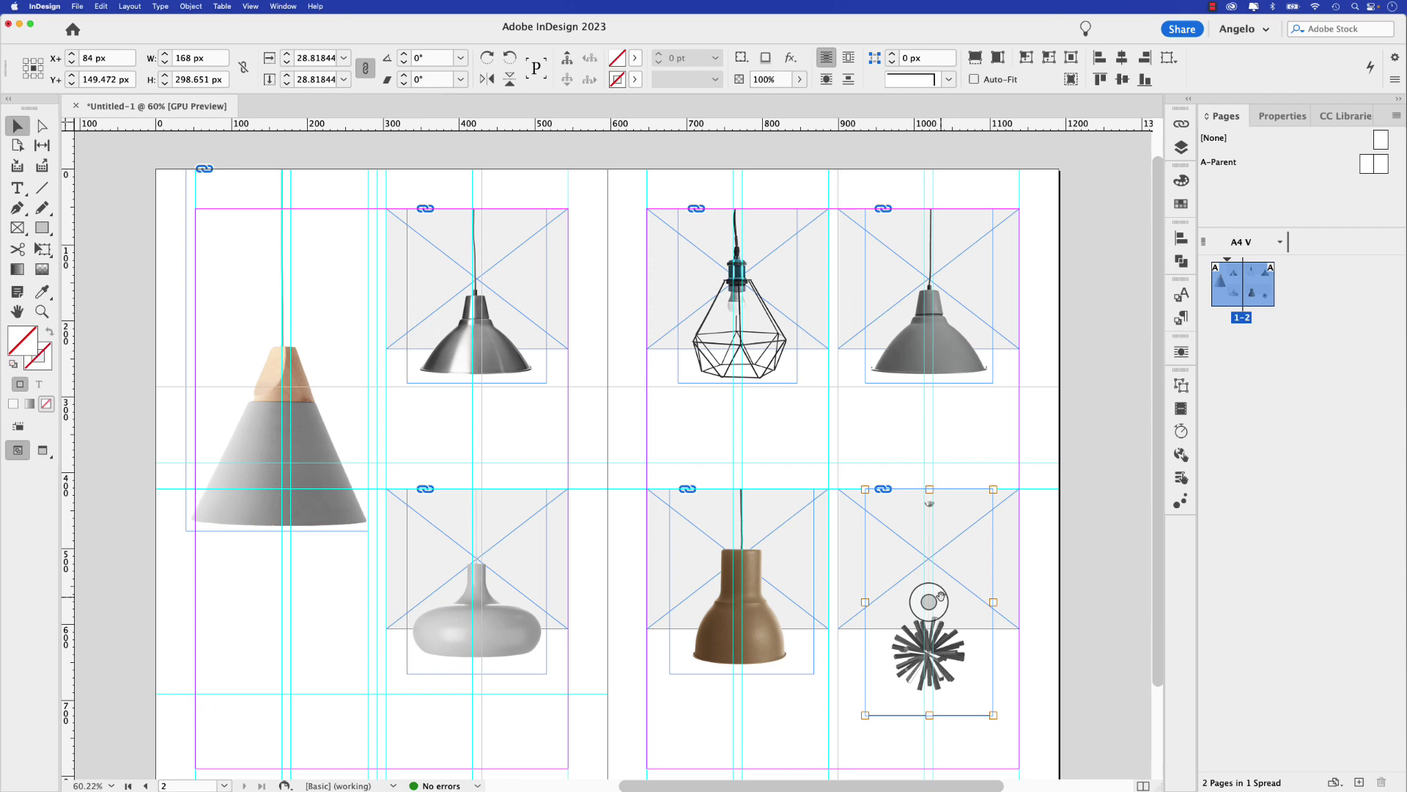
pyautogui.press('super+period')
pyautogui.press('super+period')
pyautogui.press('super+period')
pyautogui.press('super+period')
pyautogui.press('super+period')
pyautogui.press('super+period')
pyautogui.press('super+period')
pyautogui.press('super+period')
pyautogui.press('super+period')
pyautogui.press('super+period')
pyautogui.press('super+period')
pyautogui.press('super+period')
pyautogui.press('super+period')
pyautogui.press('super+period')
pyautogui.press('super+period')
pyautogui.press('super+period')
pyautogui.press('super+period')
pyautogui.press('super+period')
pyautogui.press('super+period')
pyautogui.press('super+period')
pyautogui.hotkey('shift', 'Up')
pyautogui.hotkey('shift', 'Up')
pyautogui.hotkey('shift', 'Up')
pyautogui.hotkey('shift', 'Up')
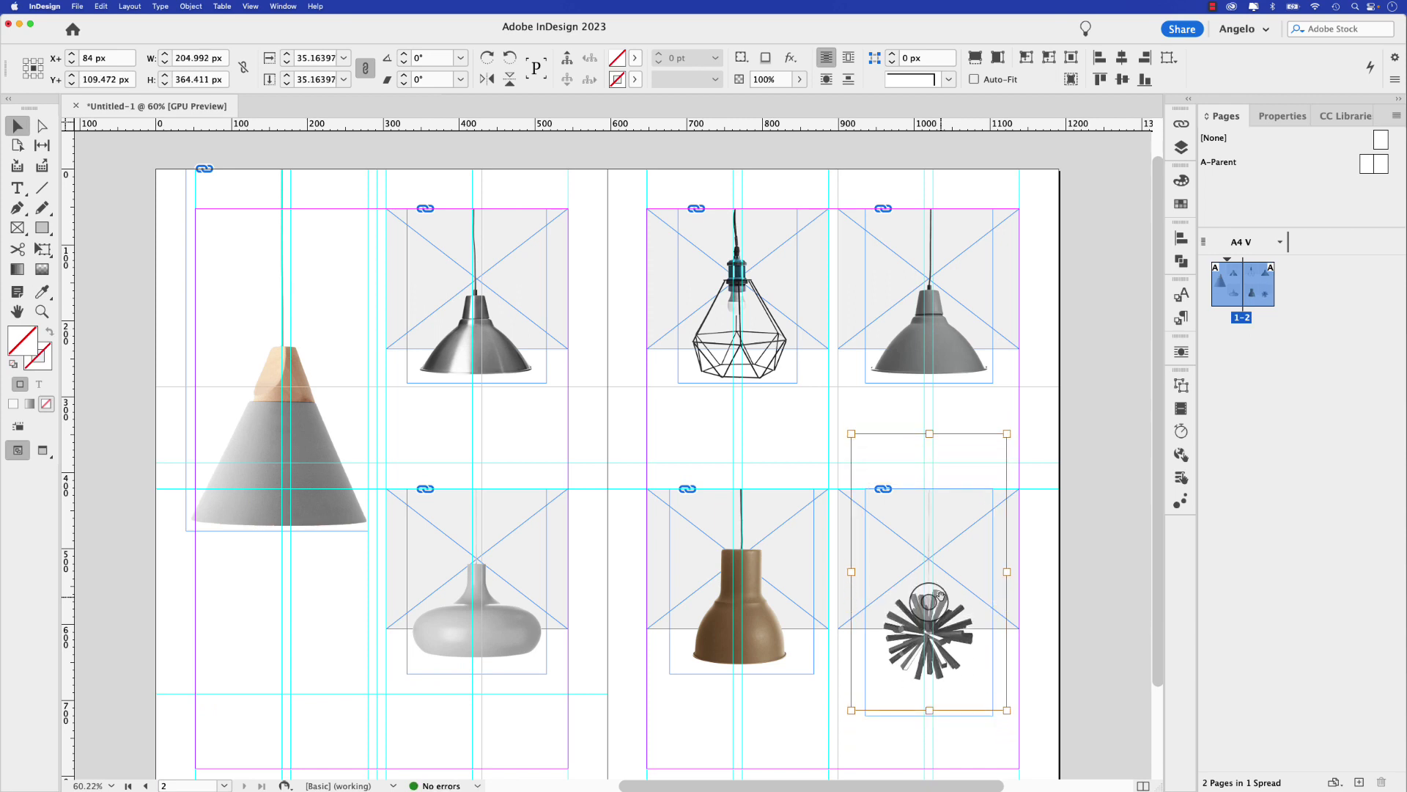
# Step: Enlarge the starburst light image to about 38.8% and adjust it vertically within its frame to a Y offset of 101.472 px
pyautogui.press('super+period')
pyautogui.press('super+period')
pyautogui.press('super+period')
pyautogui.press('super+period')
pyautogui.press('super+period')
pyautogui.press('super+period')
pyautogui.press('super+period')
pyautogui.press('super+period')
pyautogui.press('super+period')
pyautogui.press('super+period')
pyautogui.press('Up')
pyautogui.press('Up')
pyautogui.press('Up')
pyautogui.press('Up')
pyautogui.press('Up')
pyautogui.press('Up')
pyautogui.press('Up')
pyautogui.press('Up')
pyautogui.press('Up')
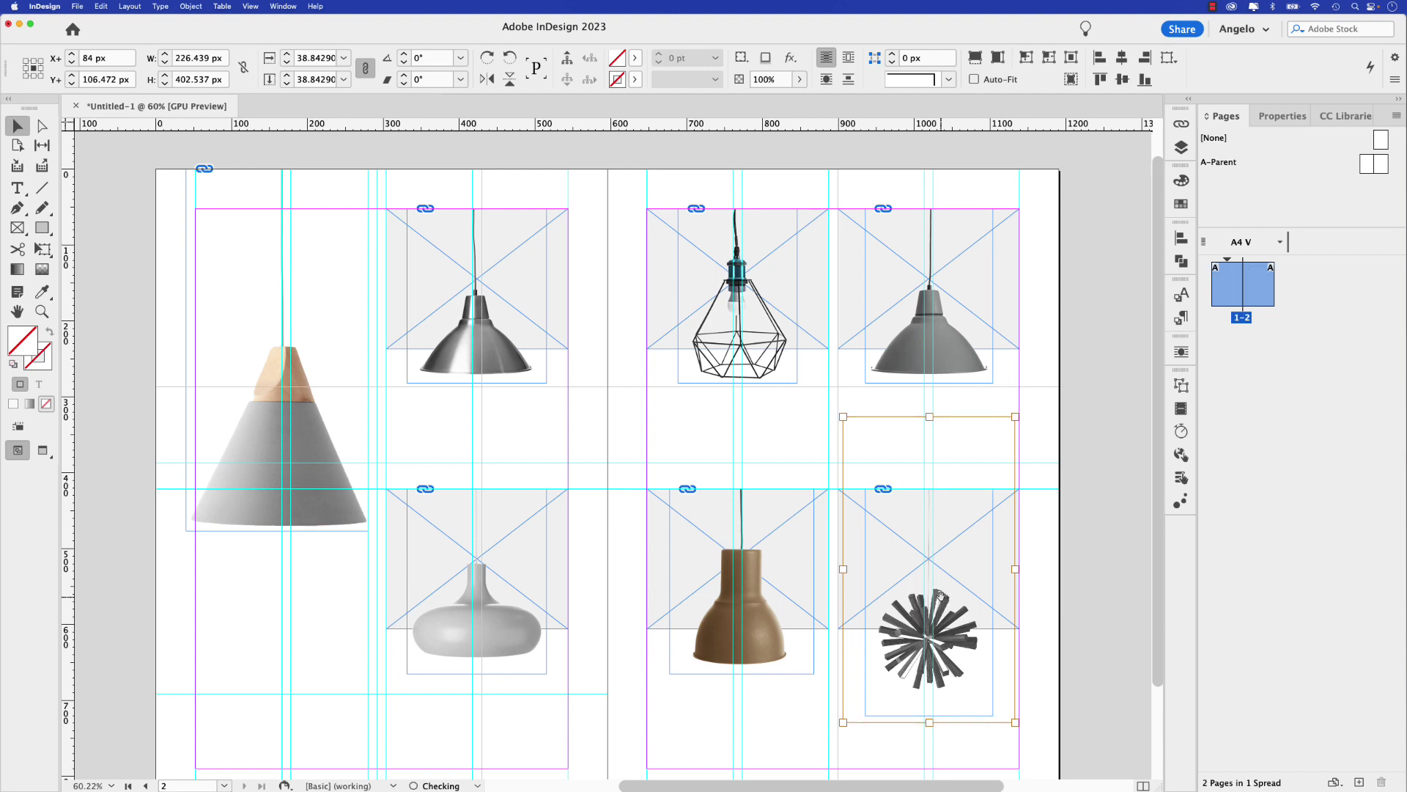
pyautogui.press('Down')
pyautogui.press('Down')
pyautogui.press('Down')
pyautogui.press('Down')
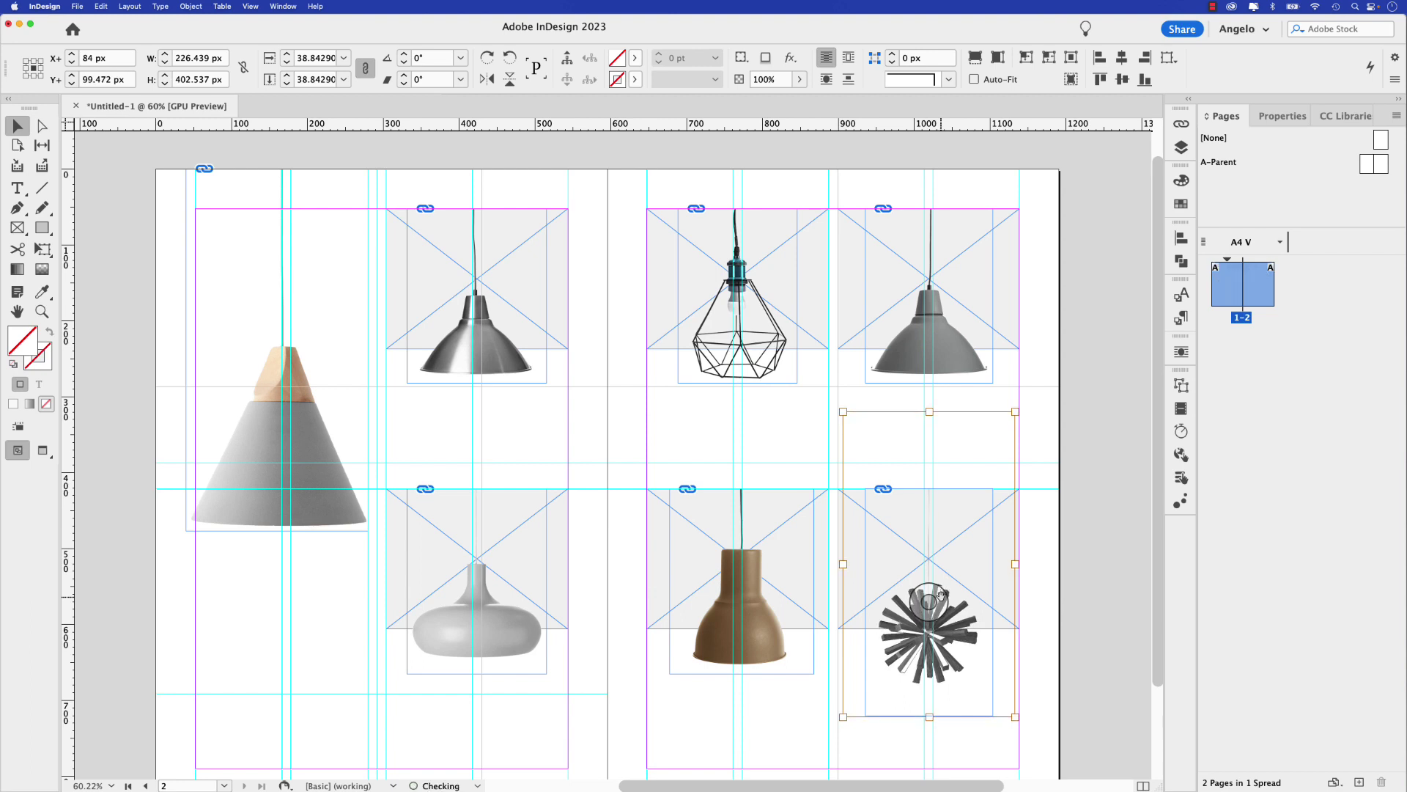
pyautogui.press('Up')
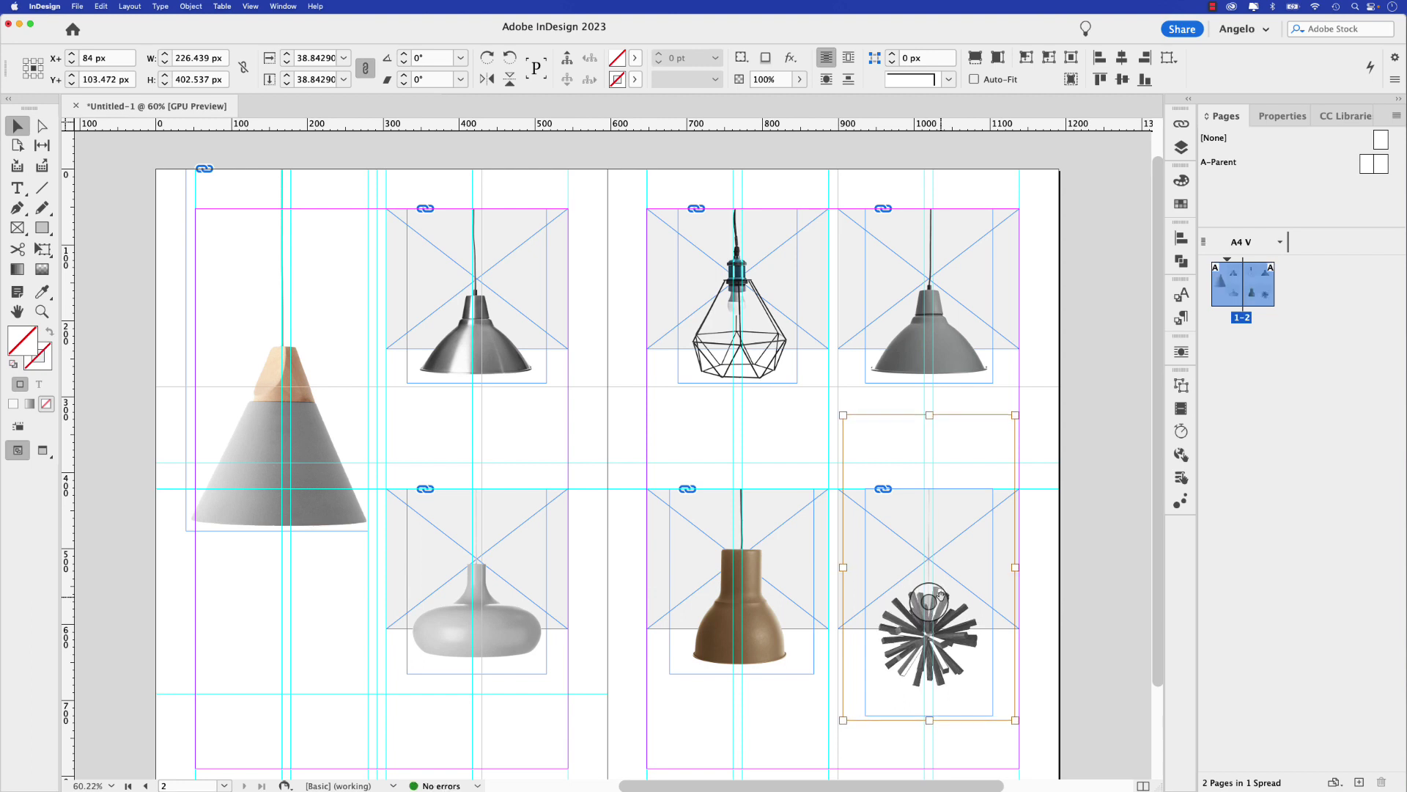
pyautogui.press('Up')
pyautogui.press('Up')
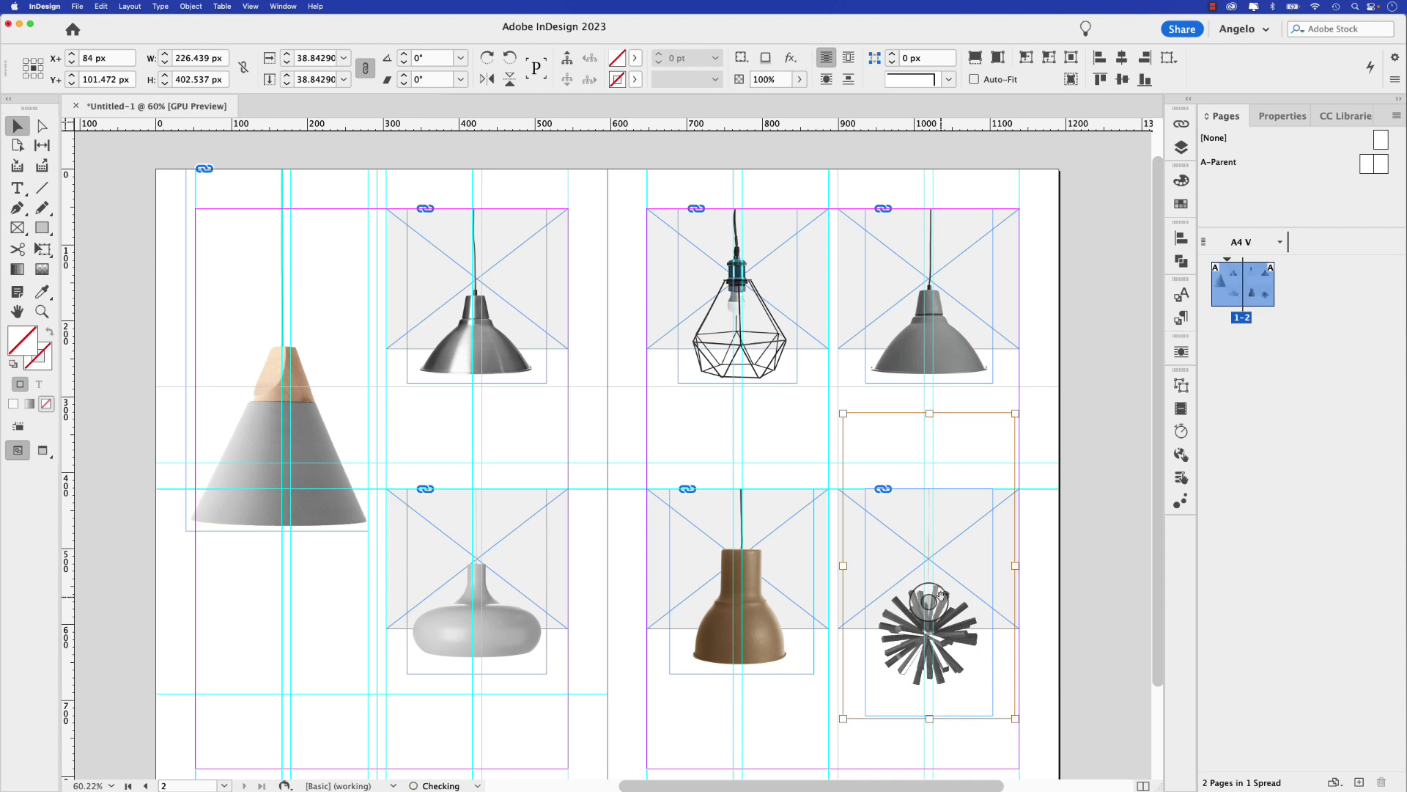
# Step: Enlarge the starburst light image to about 40.8% and nudge it within its frame to offsets X 86 px, Y 96.472 px
pyautogui.press('super+period')
pyautogui.press('super+period')
pyautogui.press('super+period')
pyautogui.press('super+period')
pyautogui.press('super+period')
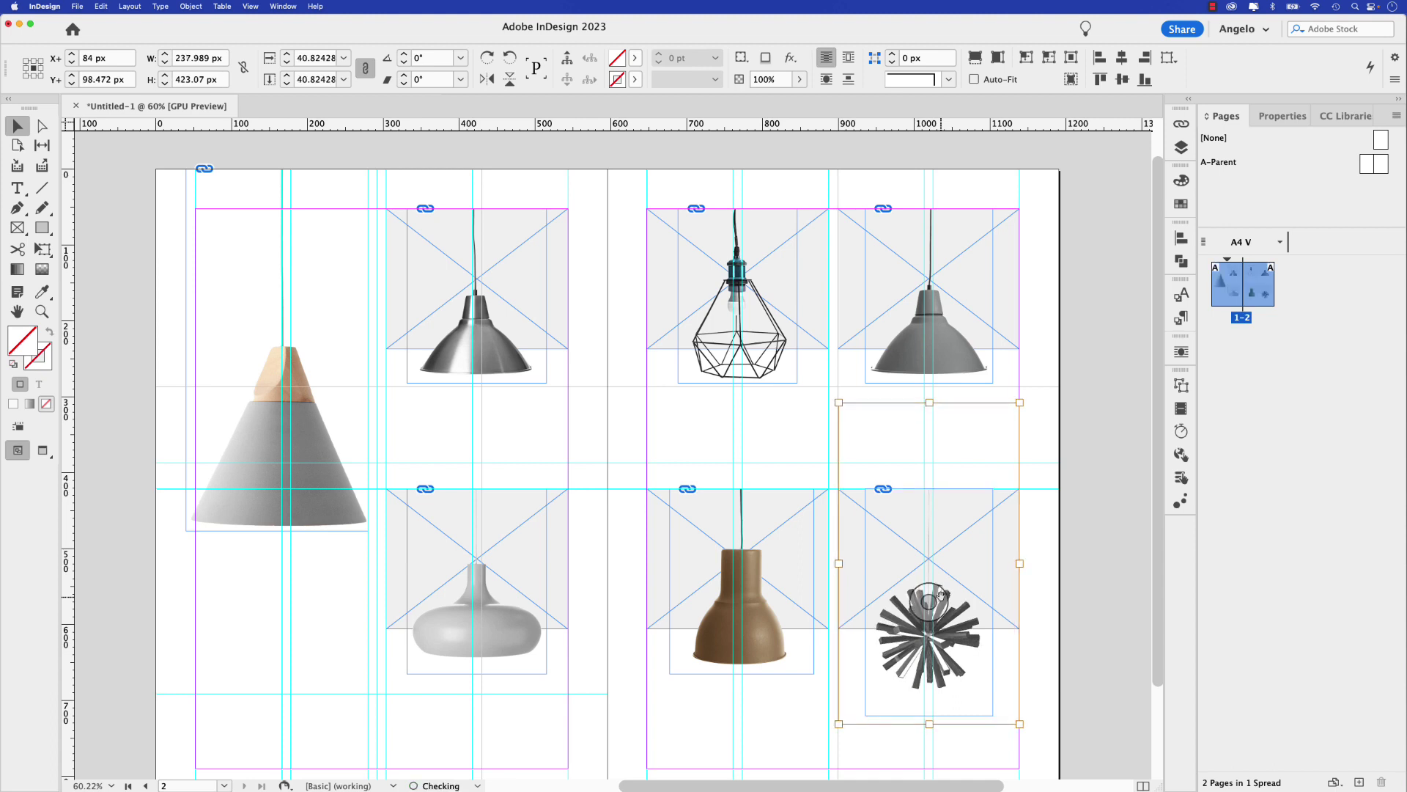
pyautogui.press('Up')
pyautogui.press('Up')
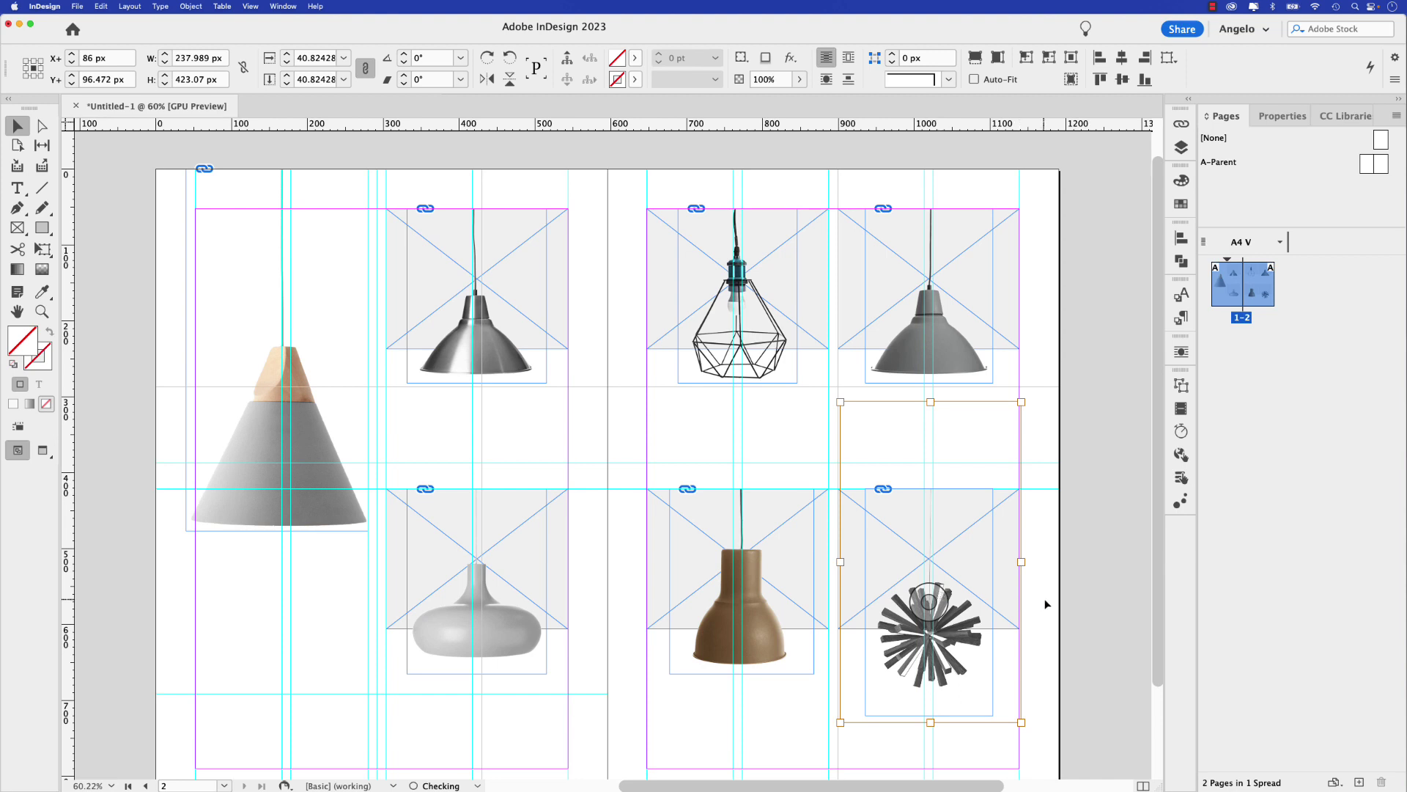
# Step: Preview the spread, return to the normal view, and shorten the starburst light's frame from its bottom edge to match the neighbouring brown light's frame
pyautogui.click(1046, 603)
pyautogui.press('w')
pyautogui.click(929, 602)
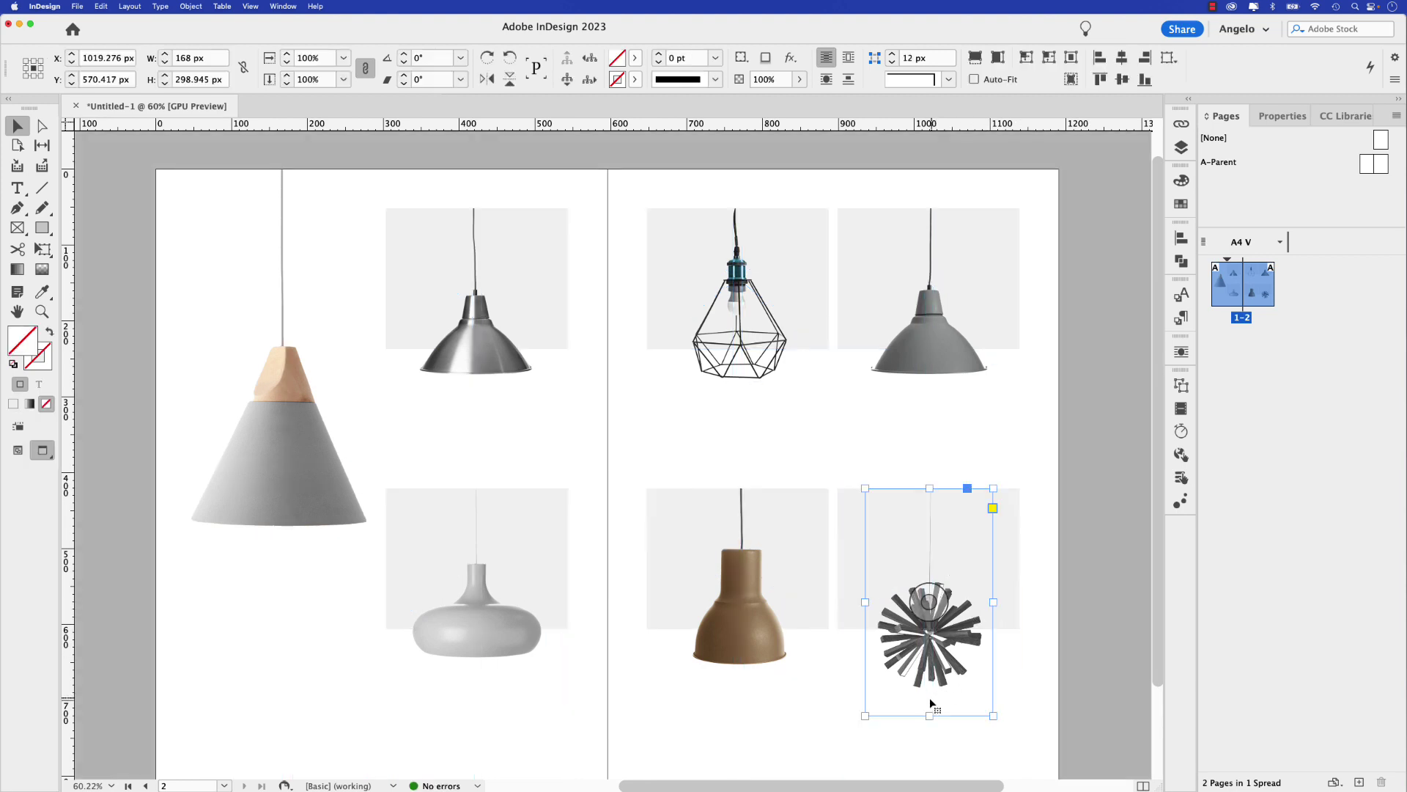
pyautogui.press('w')
pyautogui.moveTo(929, 715); pyautogui.dragTo(927, 672)
# Step: Reduce the starburst light image to about 37% and reposition it within its shortened frame to a Y offset of 85.472 px
pyautogui.click(930, 582)
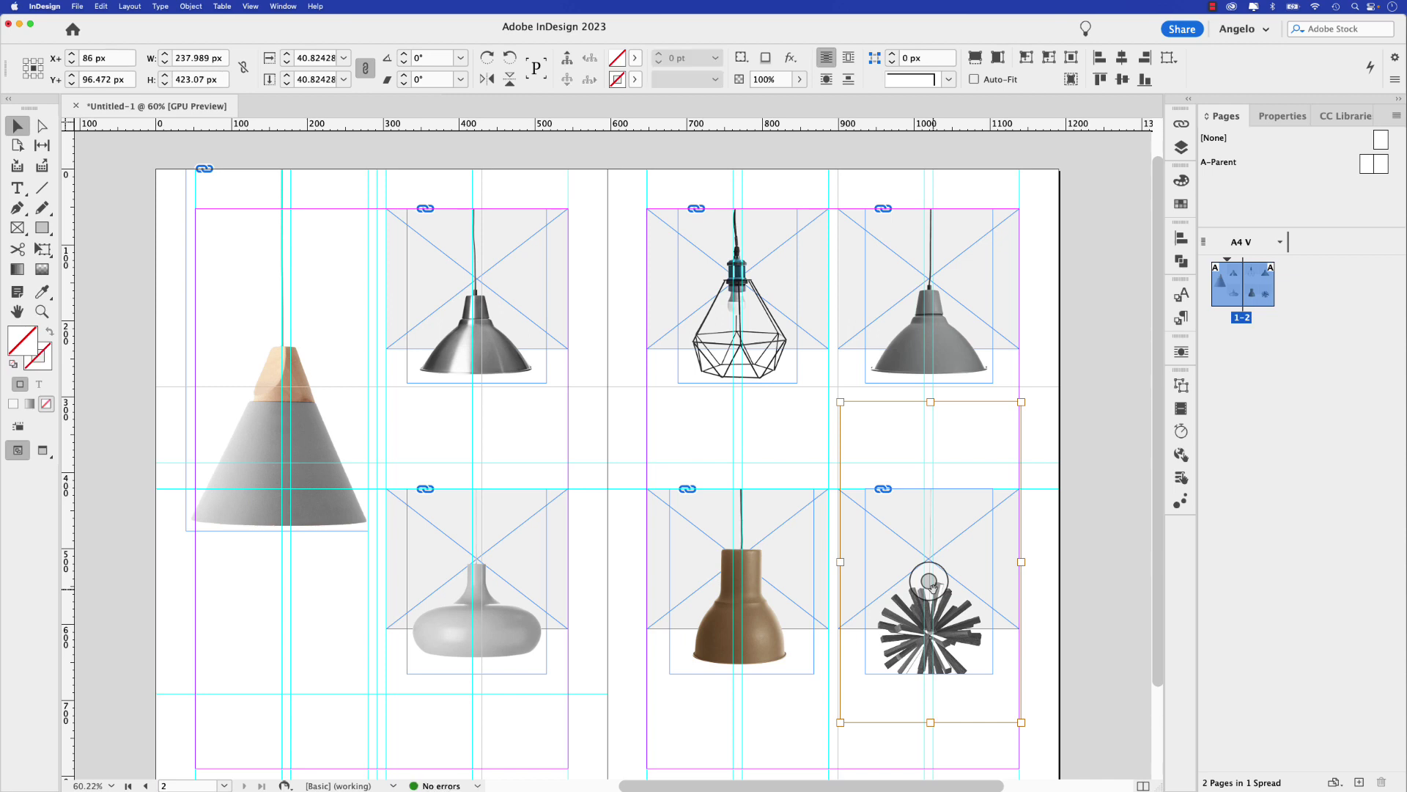
pyautogui.press('super+alt+comma')
pyautogui.press('super+alt+comma')
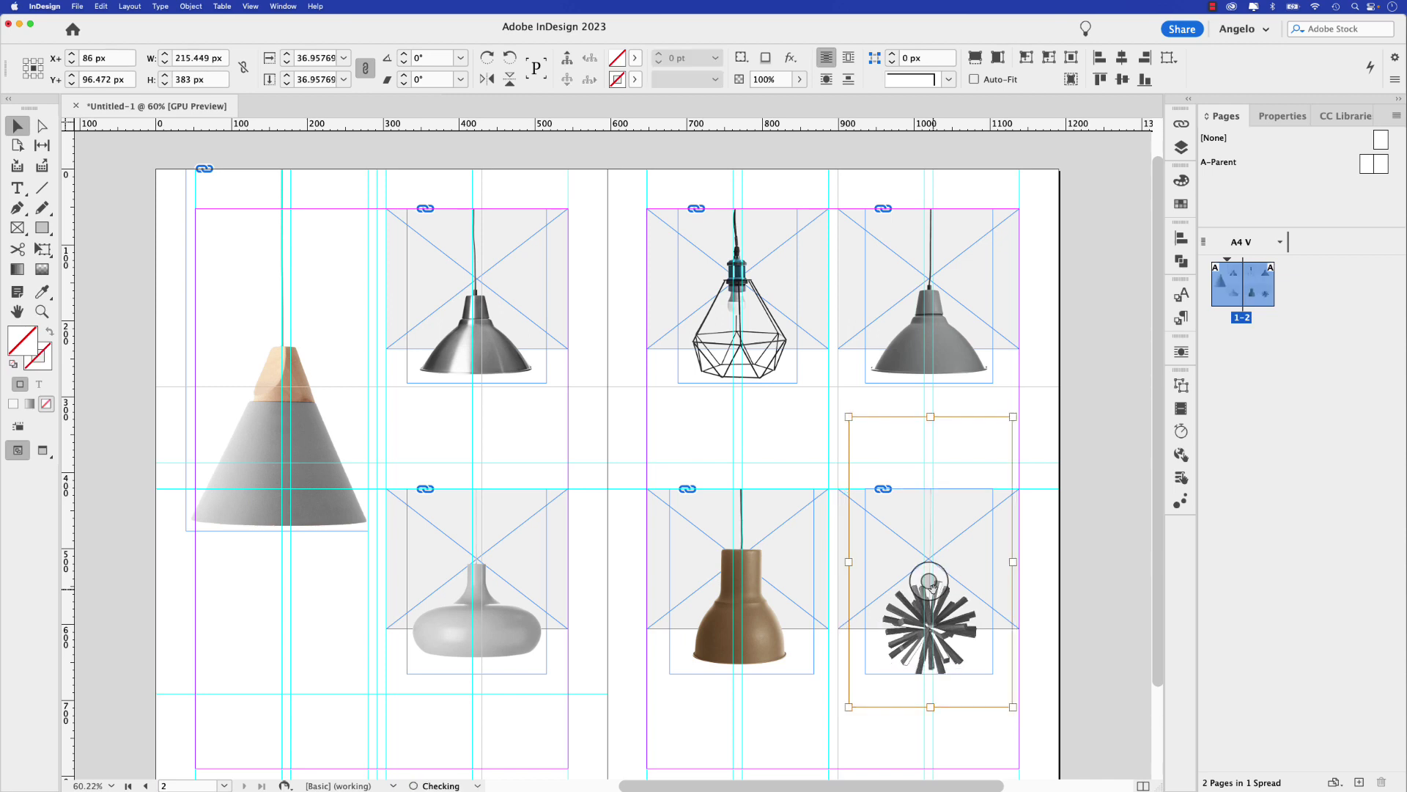
pyautogui.press('Up')
pyautogui.press('Up')
pyautogui.press('Up')
pyautogui.press('Up')
pyautogui.press('Up')
pyautogui.press('Up')
pyautogui.press('Up')
pyautogui.press('Up')
pyautogui.press('Up')
pyautogui.press('Up')
pyautogui.press('Up')
pyautogui.press('Up')
pyautogui.press('Up')
pyautogui.press('Up')
pyautogui.press('Up')
pyautogui.press('Up')
pyautogui.press('Up')
pyautogui.press('Up')
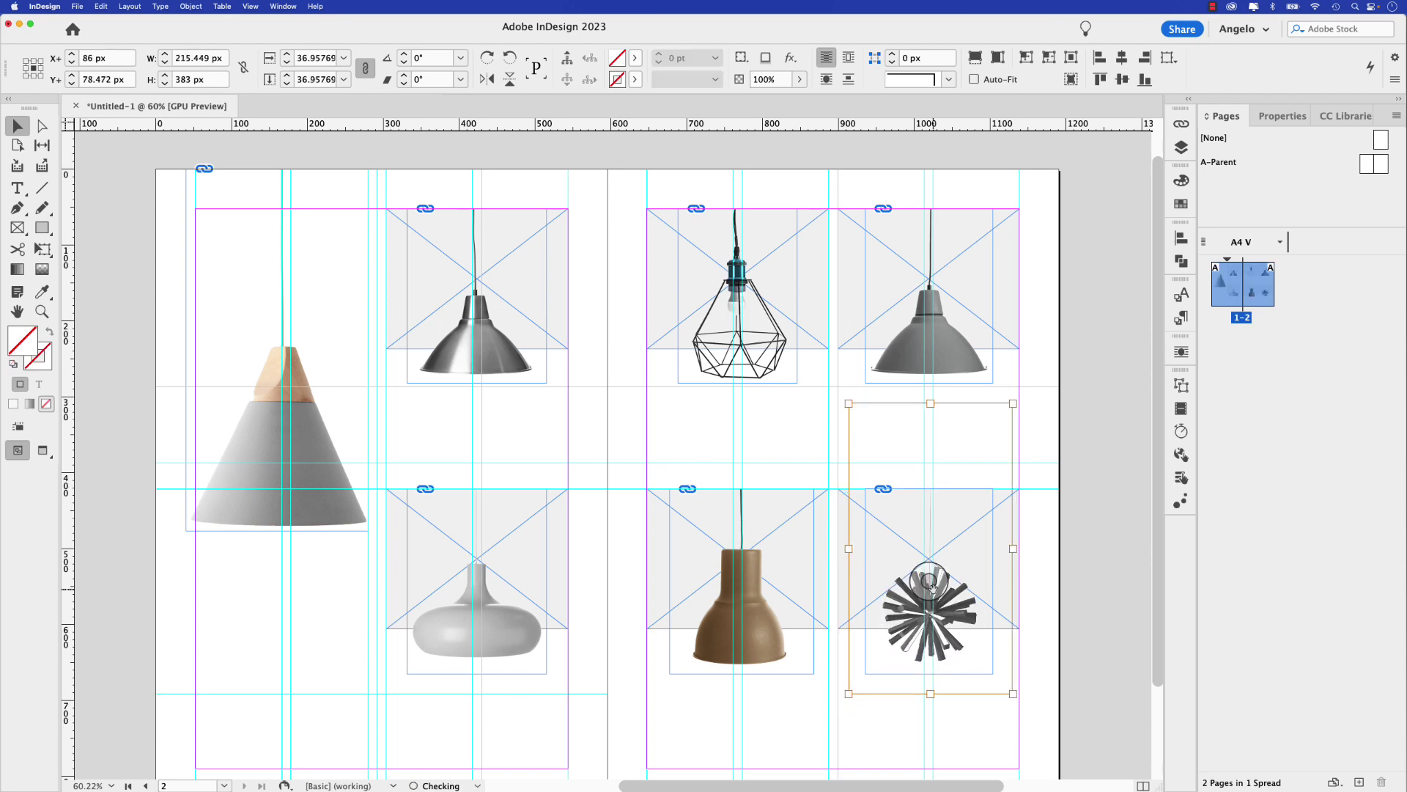
pyautogui.press('Down')
pyautogui.press('Down')
pyautogui.press('Down')
pyautogui.press('Down')
pyautogui.press('Down')
pyautogui.press('Down')
pyautogui.press('Down')
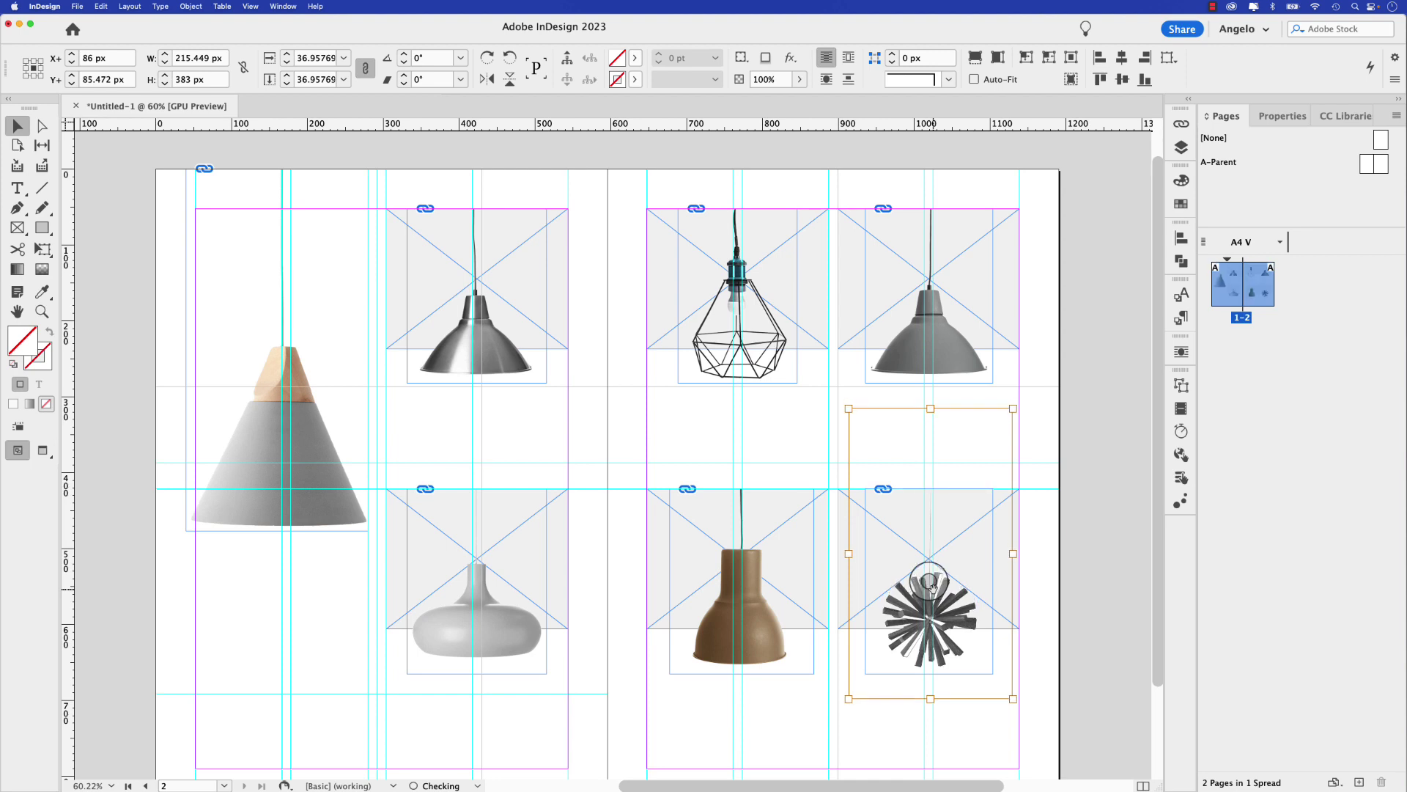
pyautogui.click(1069, 577)
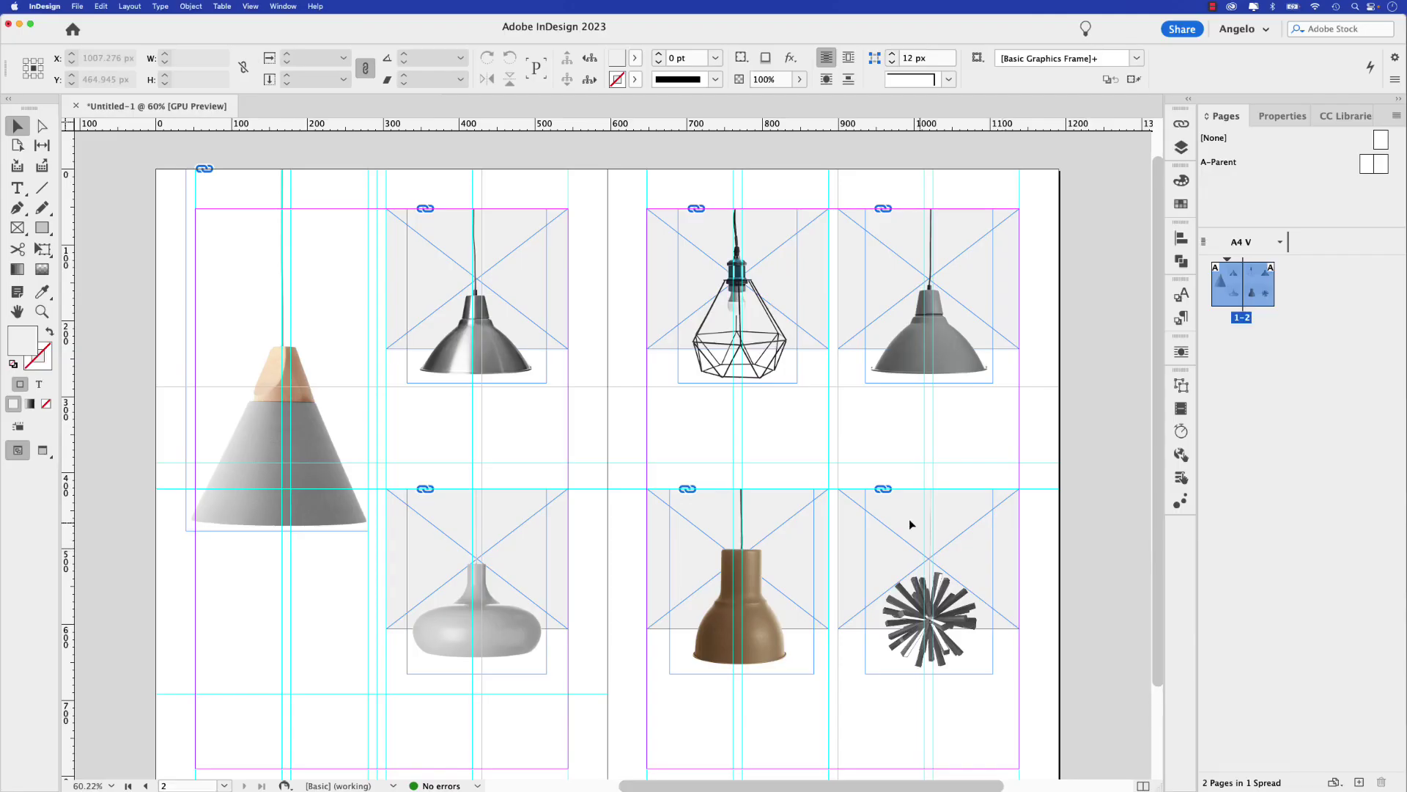
# Step: Create a 20 × 20 px rectangle frame and place it beneath the large cone light on the page margin at X 62 px, Y 513.445 px
pyautogui.click(18, 229)
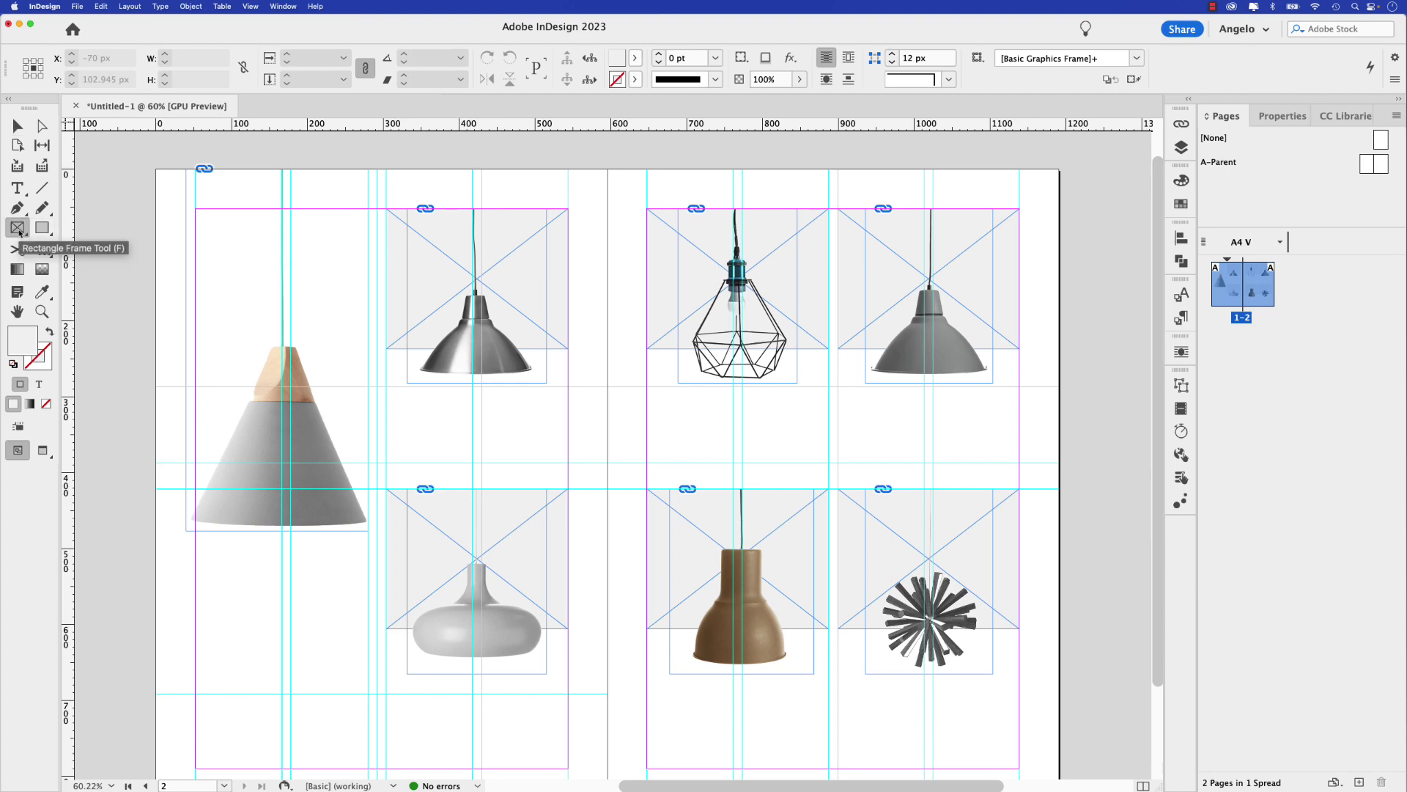
pyautogui.click(161, 261)
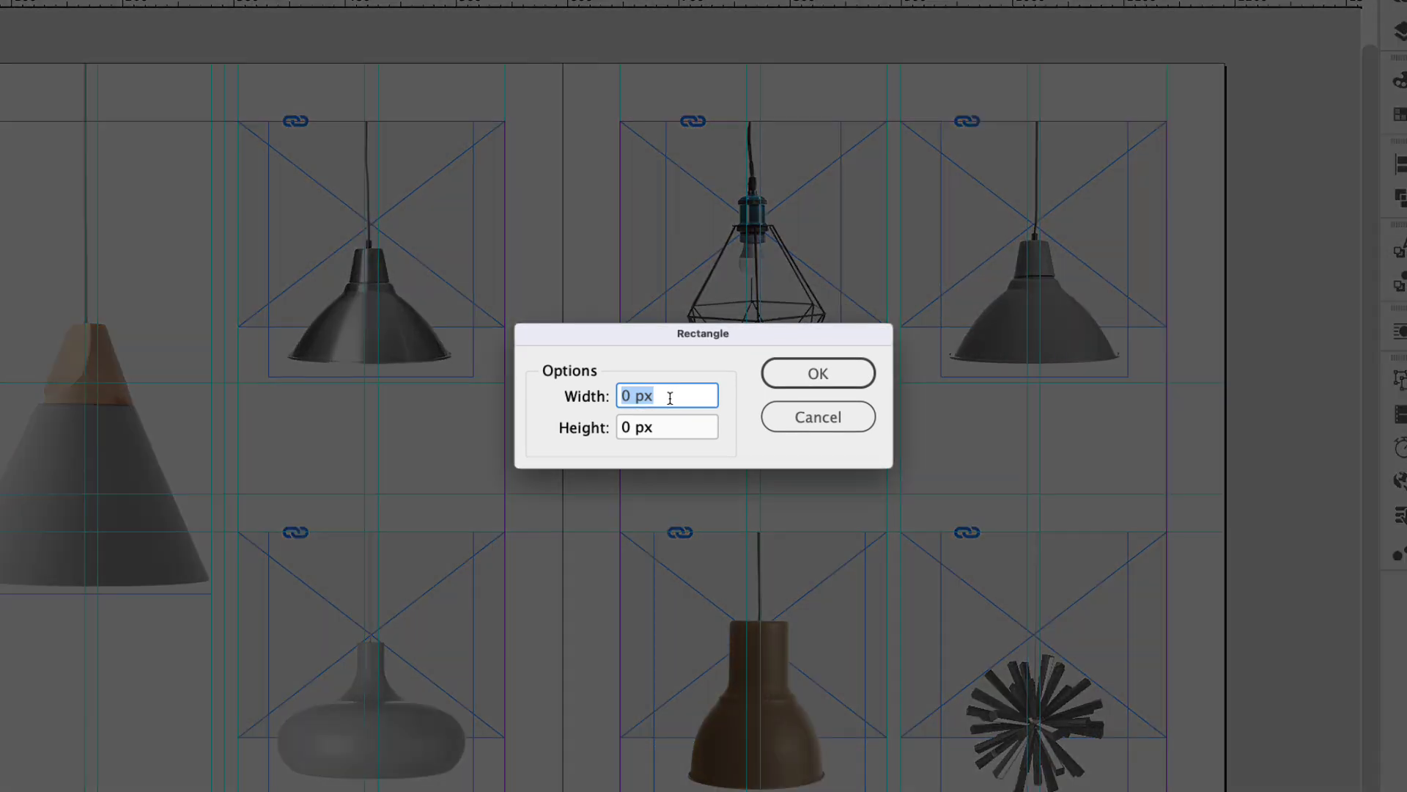
pyautogui.write('20')
pyautogui.press('Tab')
pyautogui.write('2')
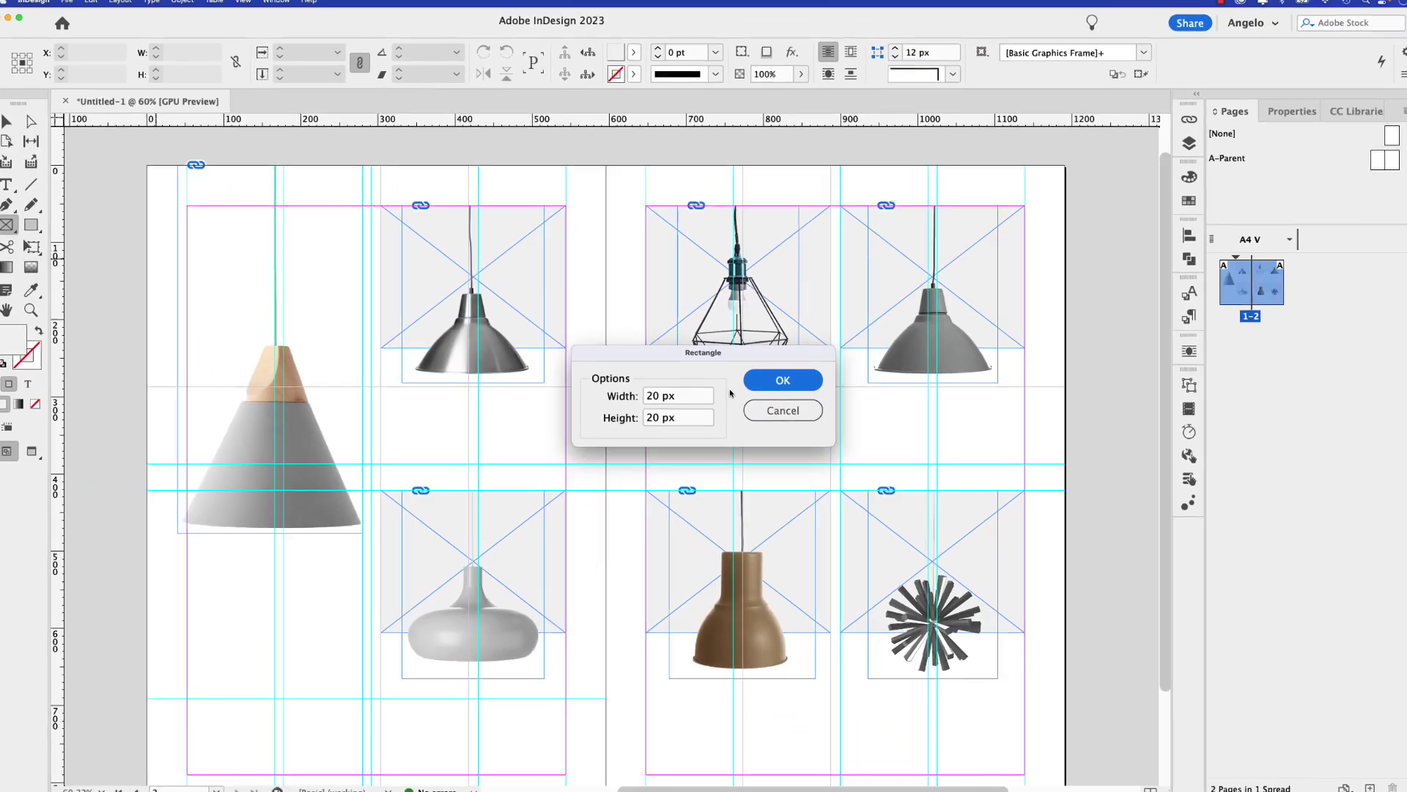
pyautogui.click(773, 382)
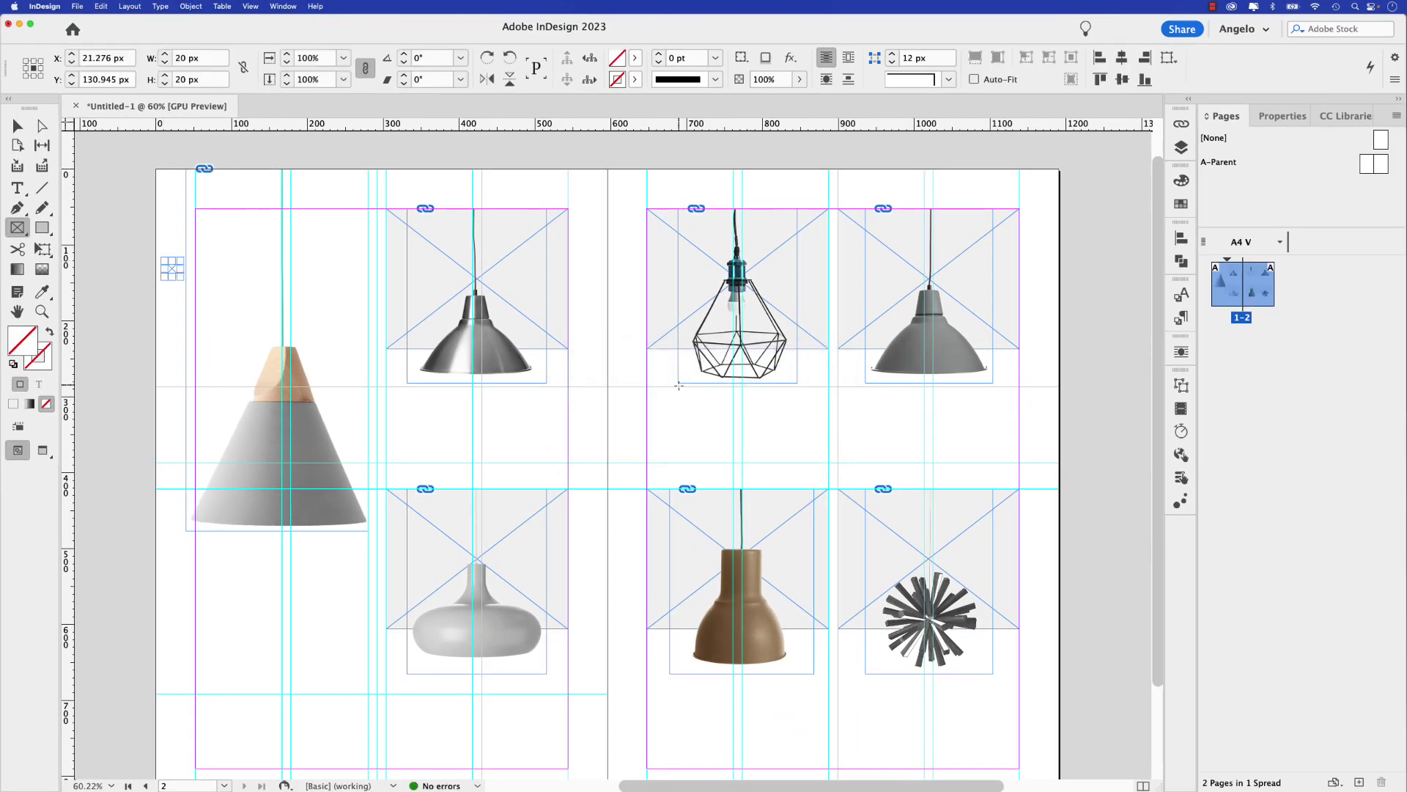
pyautogui.click(20, 131)
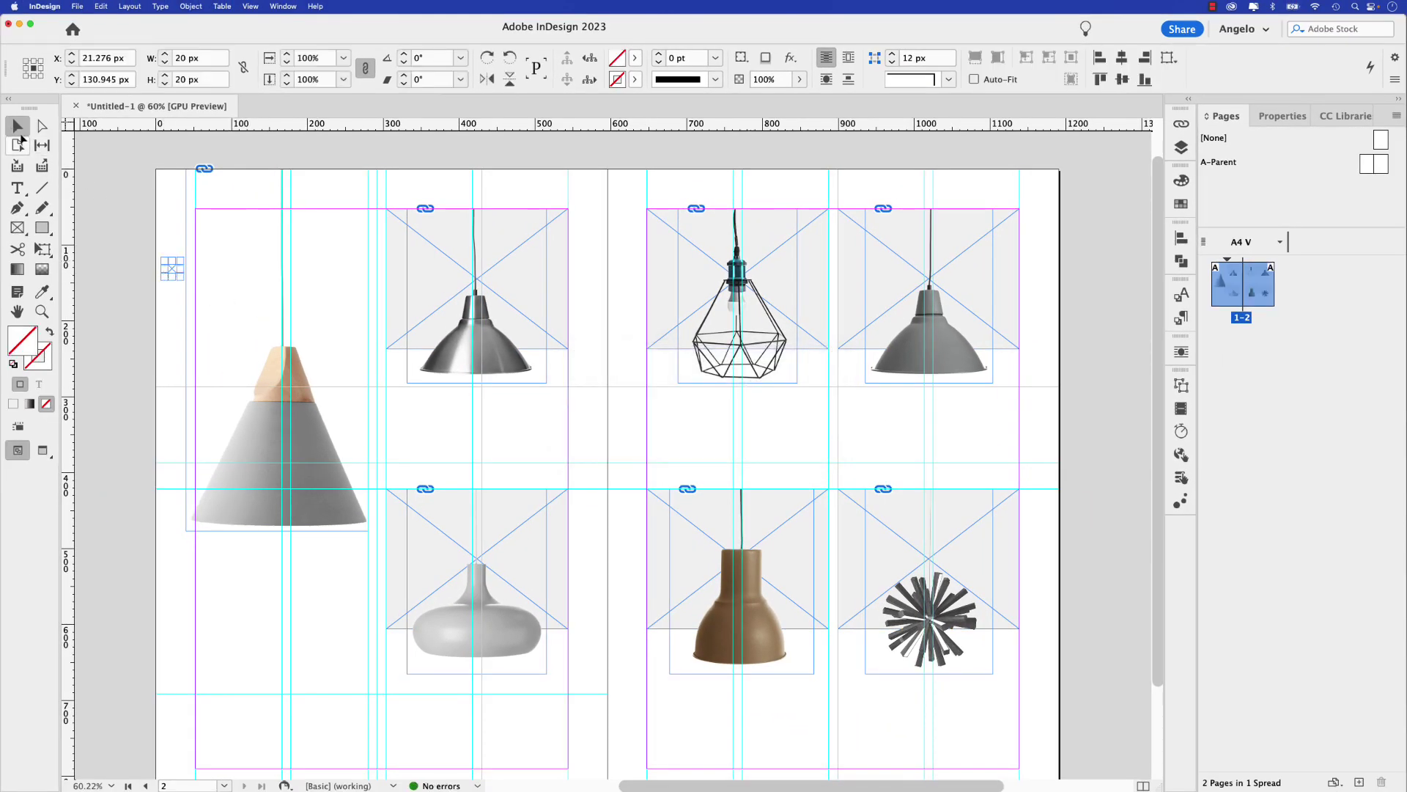
pyautogui.moveTo(172, 268); pyautogui.dragTo(207, 563)
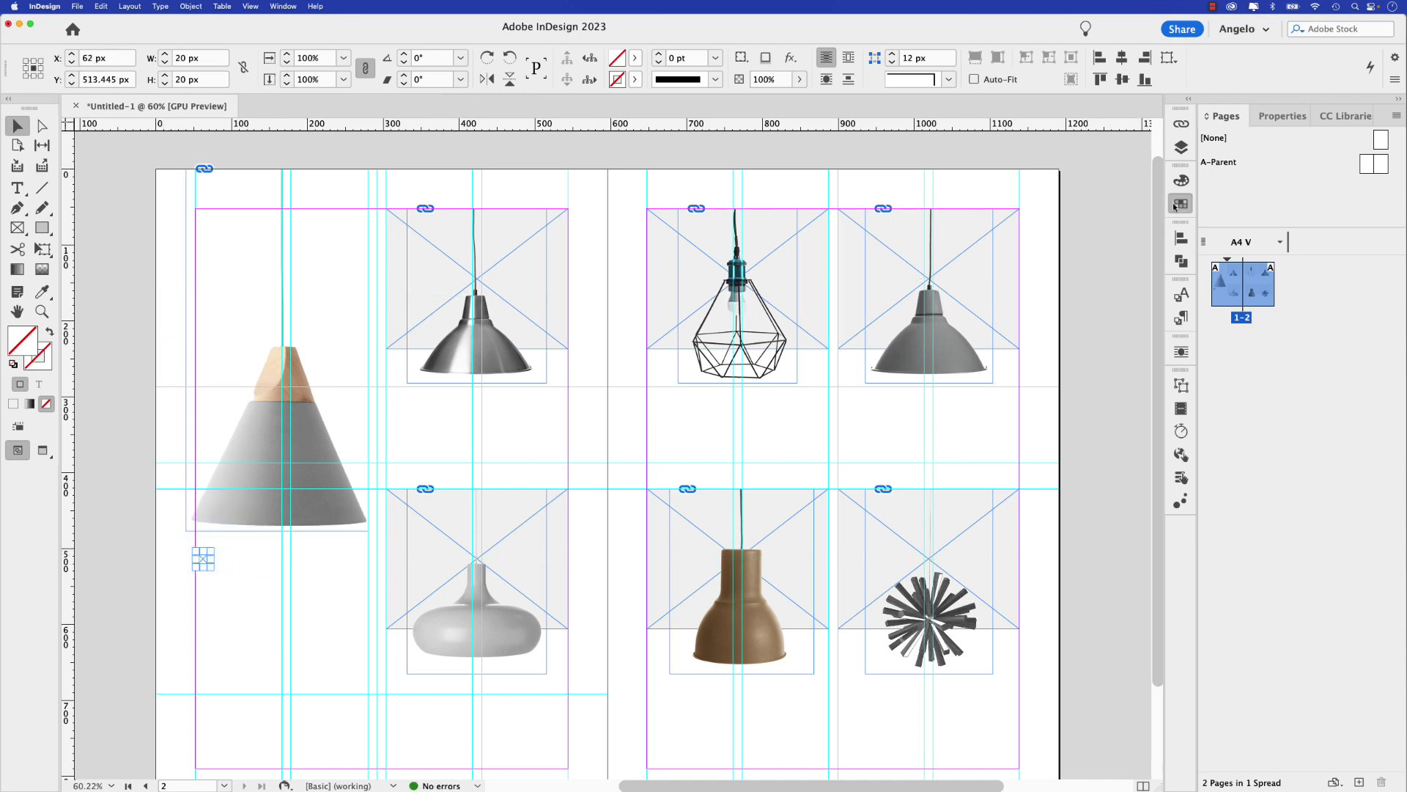
# Step: Fill the small square frame beneath the cone light with the Catalog Grey swatch
pyautogui.click(1176, 204)
pyautogui.click(999, 298)
pyautogui.click(258, 594)
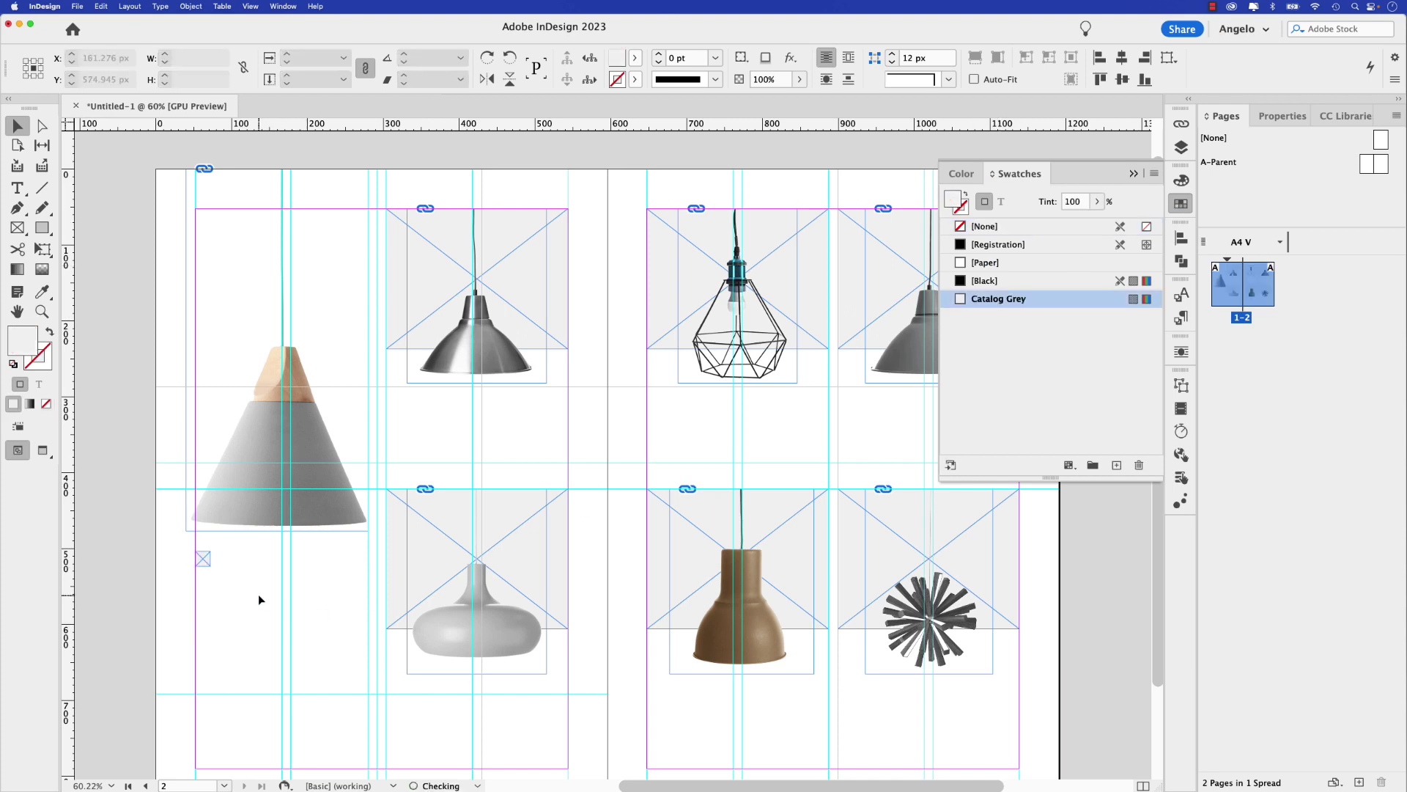
# Step: Duplicate the small grey square to its right and nudge the copy to X 87 px, level with the original
pyautogui.click(204, 562)
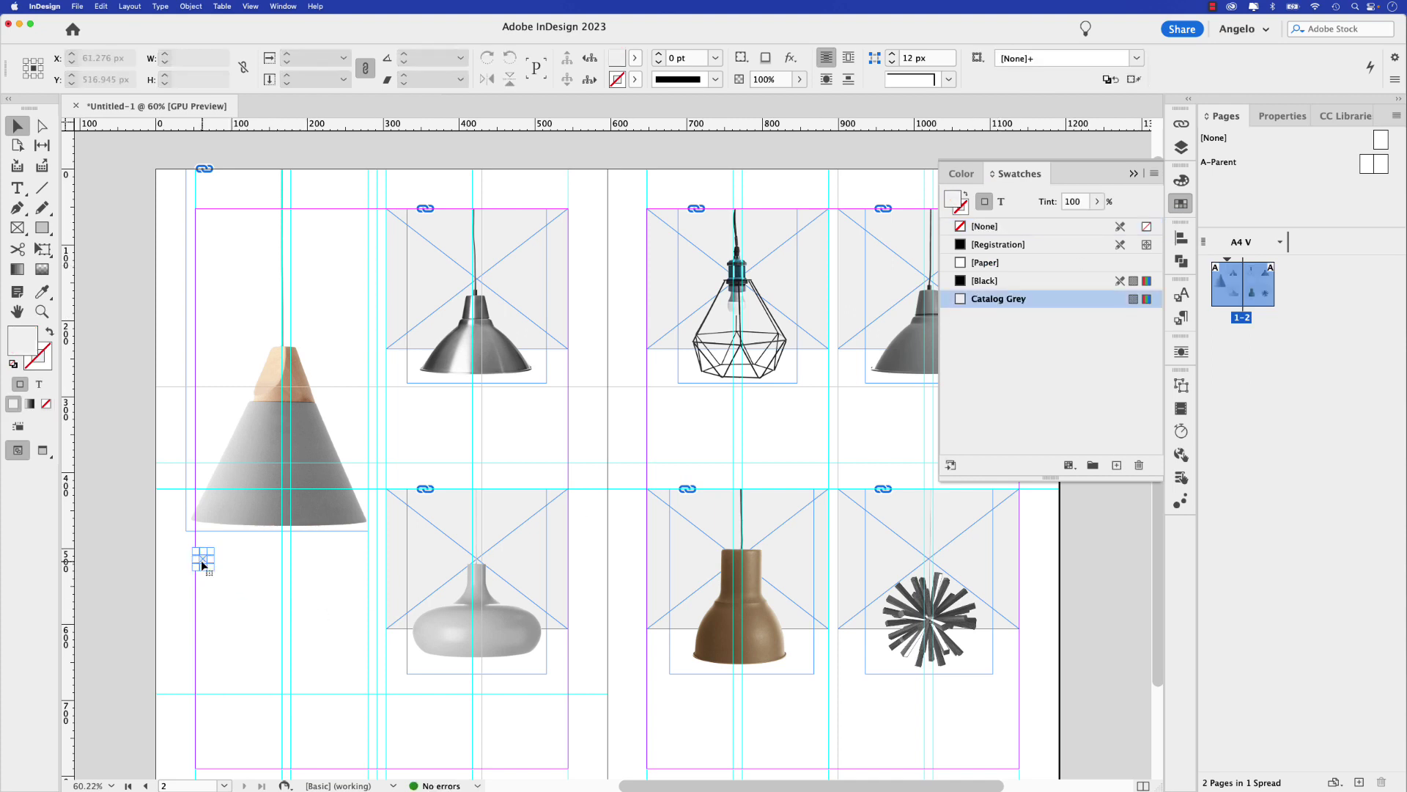
pyautogui.moveTo(203, 563); pyautogui.dragTo(223, 565)
pyautogui.press('Up')
pyautogui.press('Right')
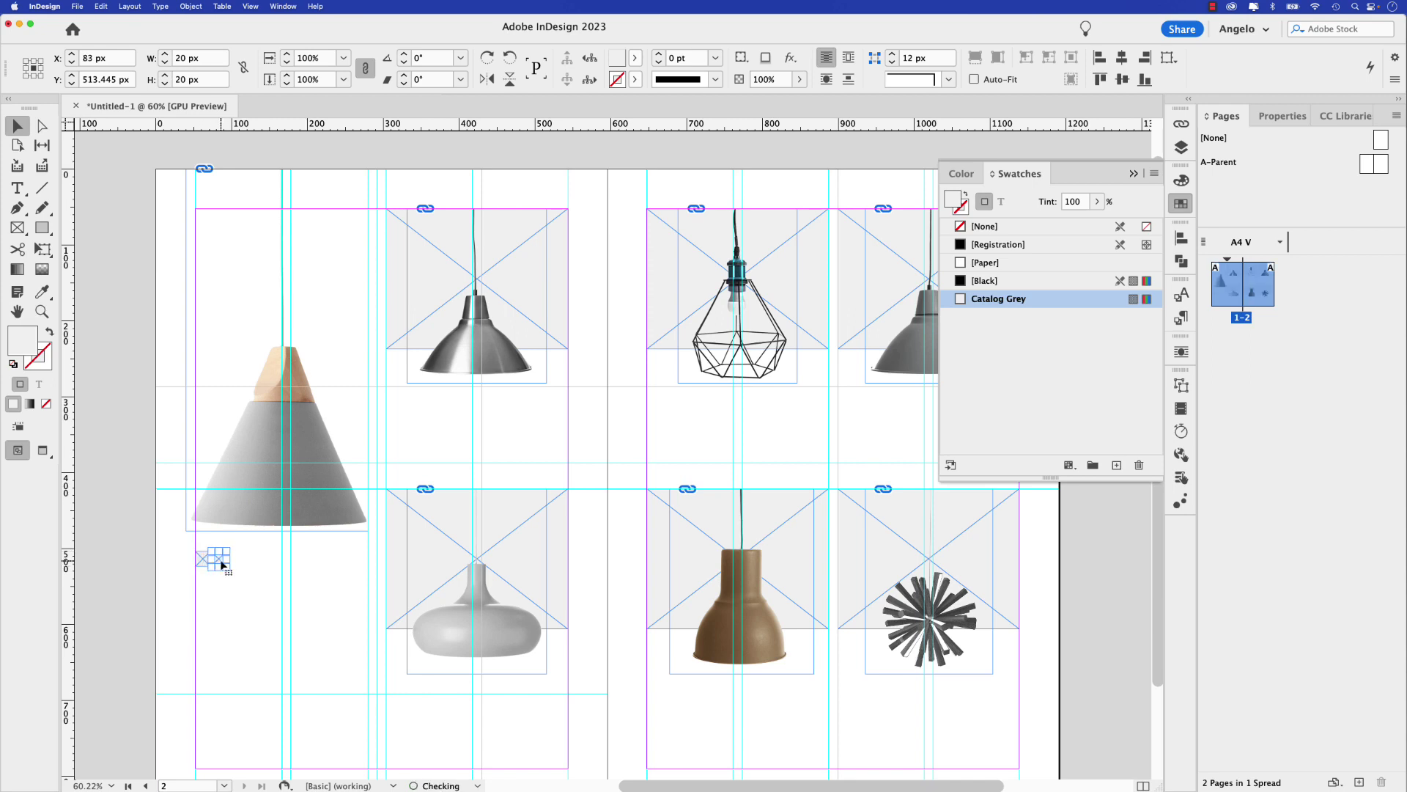
pyautogui.click(229, 592)
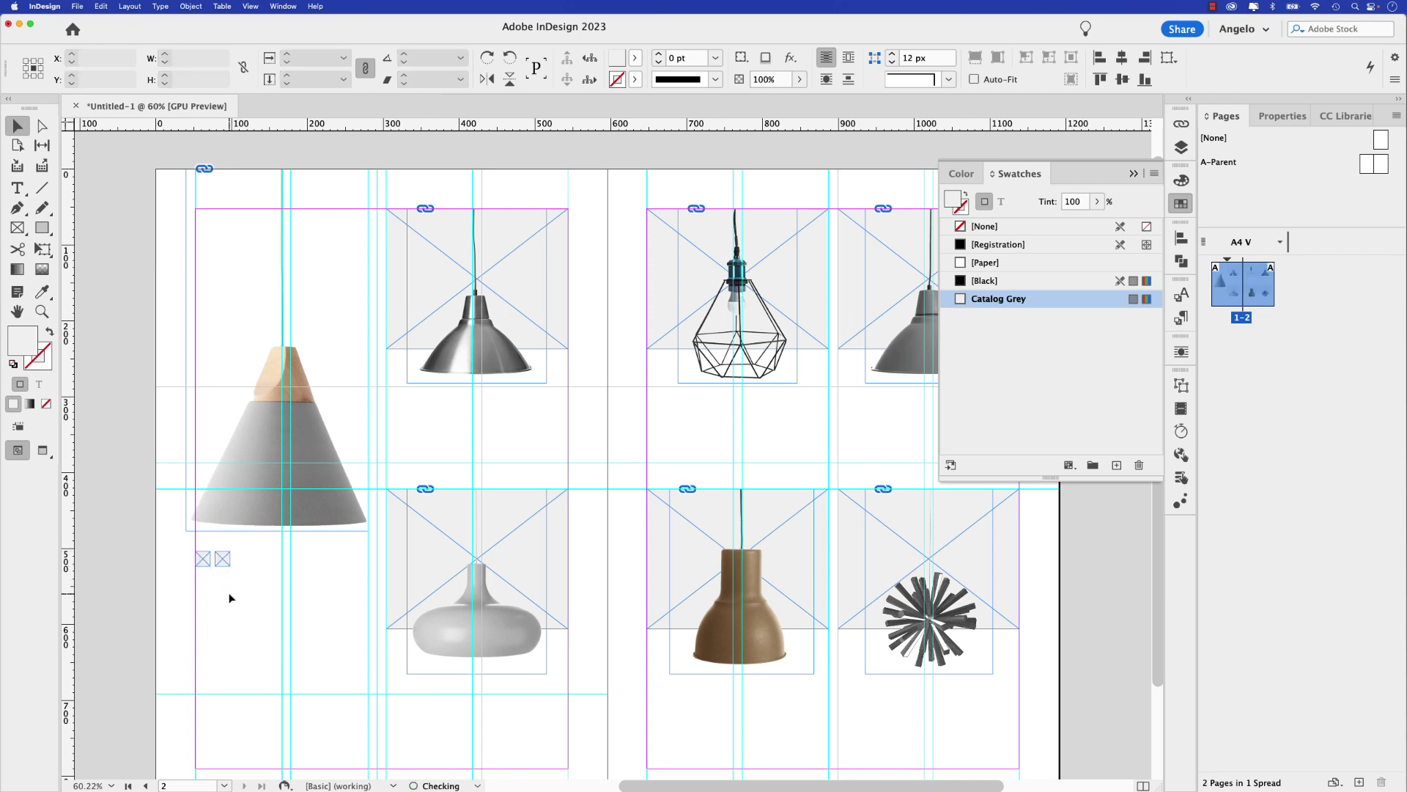
pyautogui.click(223, 562)
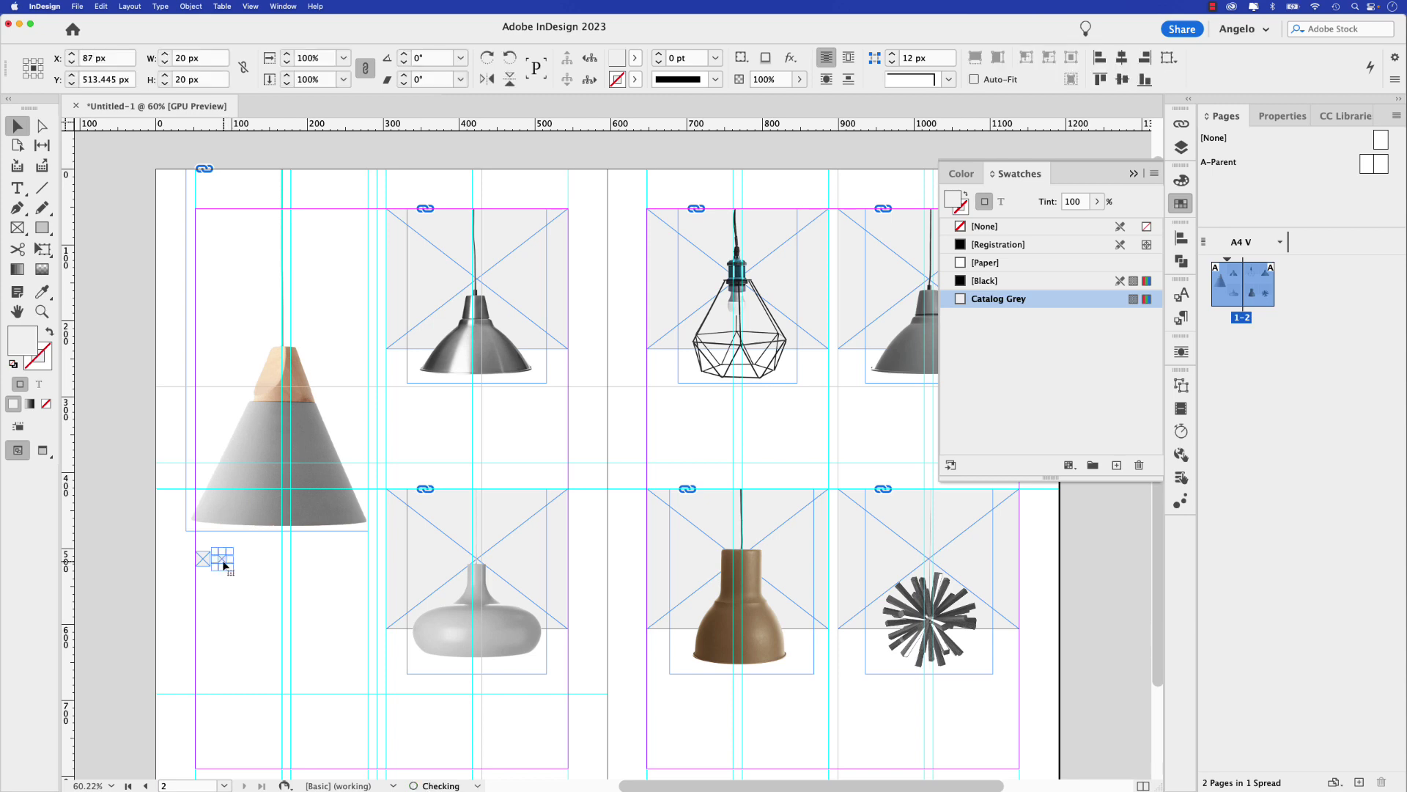
# Step: Duplicate the pair of grey squares beneath each of the three upper-row lights at Y 296.945 px
pyautogui.moveTo(224, 565); pyautogui.dragTo(225, 567)
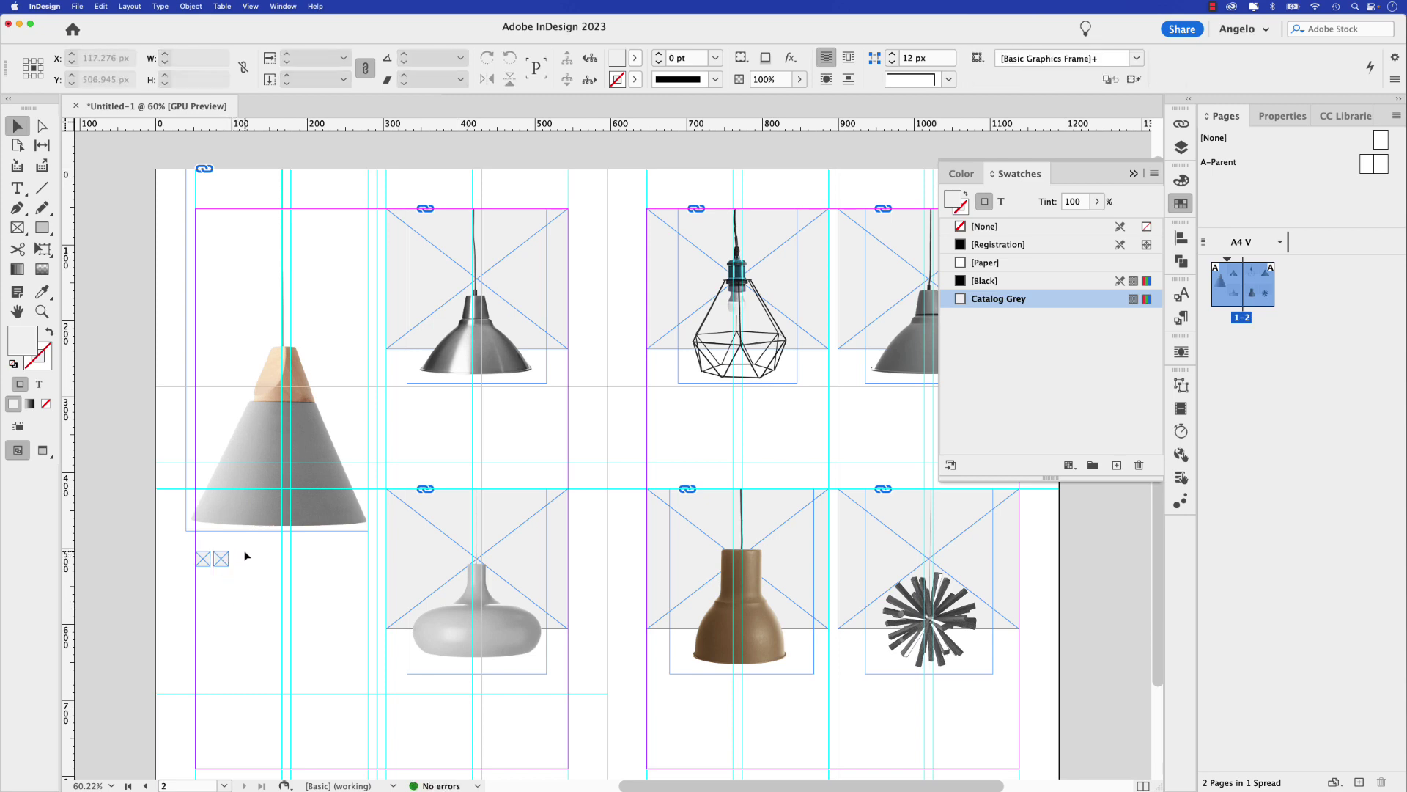
pyautogui.click(204, 563)
pyautogui.moveTo(206, 563); pyautogui.dragTo(388, 441)
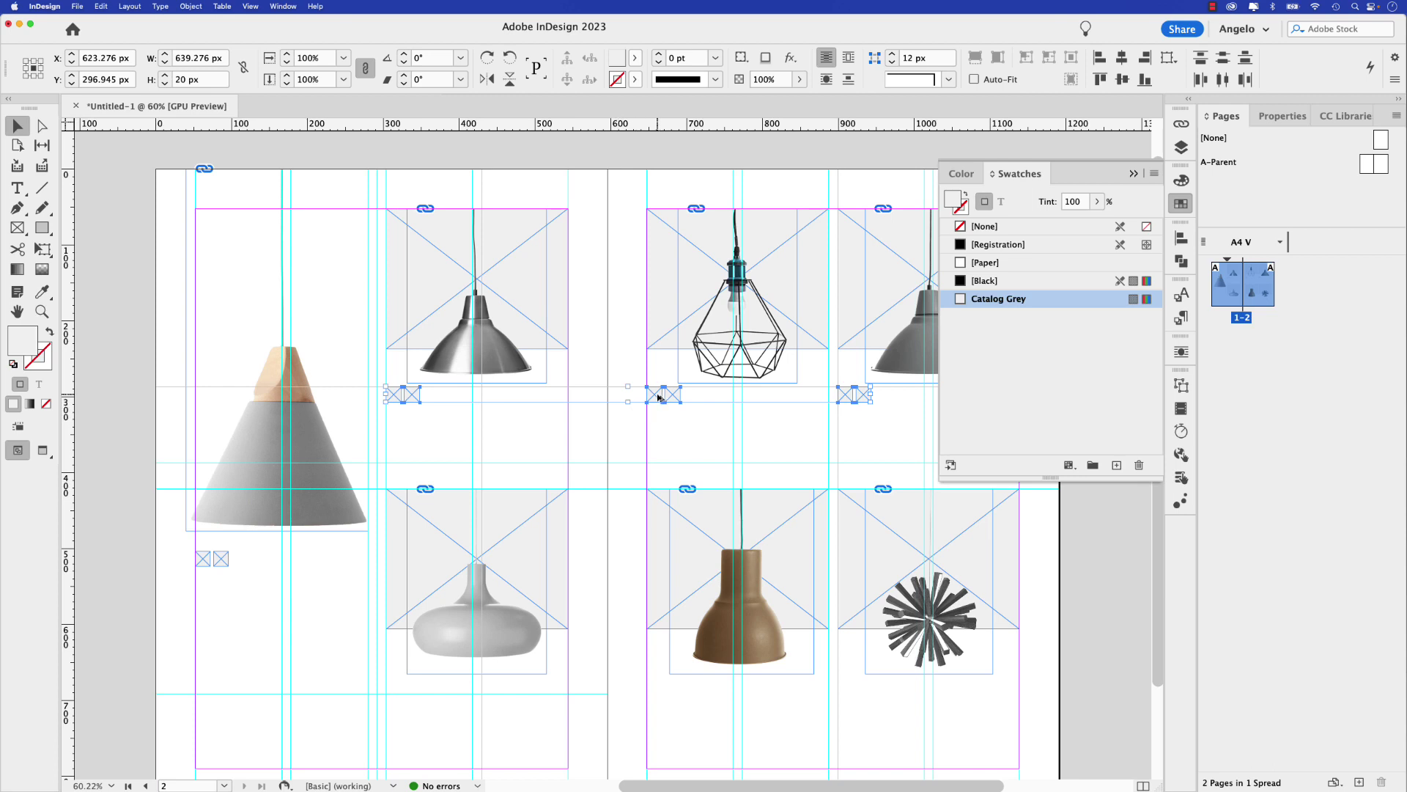
# Step: Copy the row of square pairs beneath the lower-row lights at Y 700.945 px and add a horizontal guide on page 2 at Y 690.945 px
pyautogui.moveTo(659, 398)
pyautogui.mouseDown()
pyautogui.moveTo(660, 704)
pyautogui.moveTo(673, 704)
pyautogui.mouseUp()
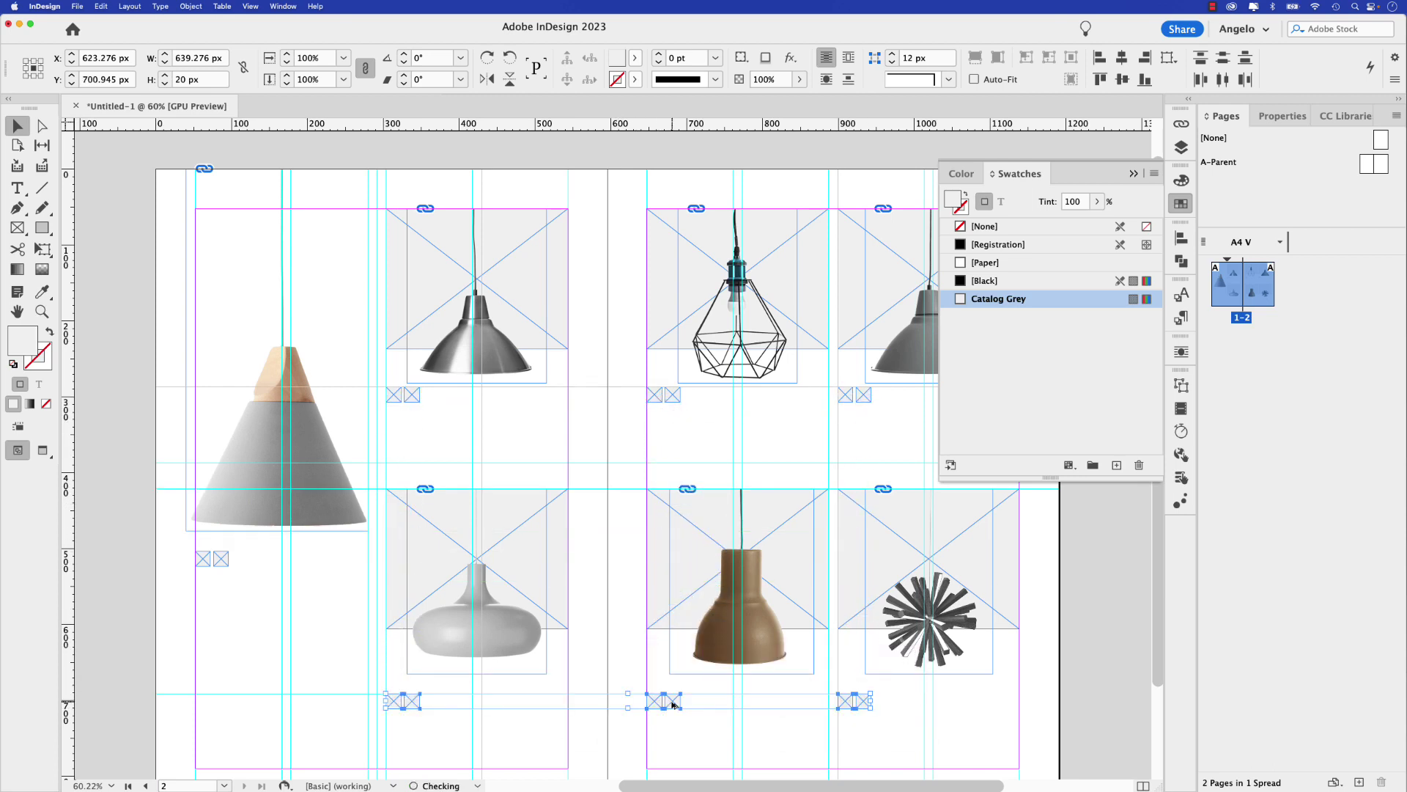
pyautogui.click(663, 648)
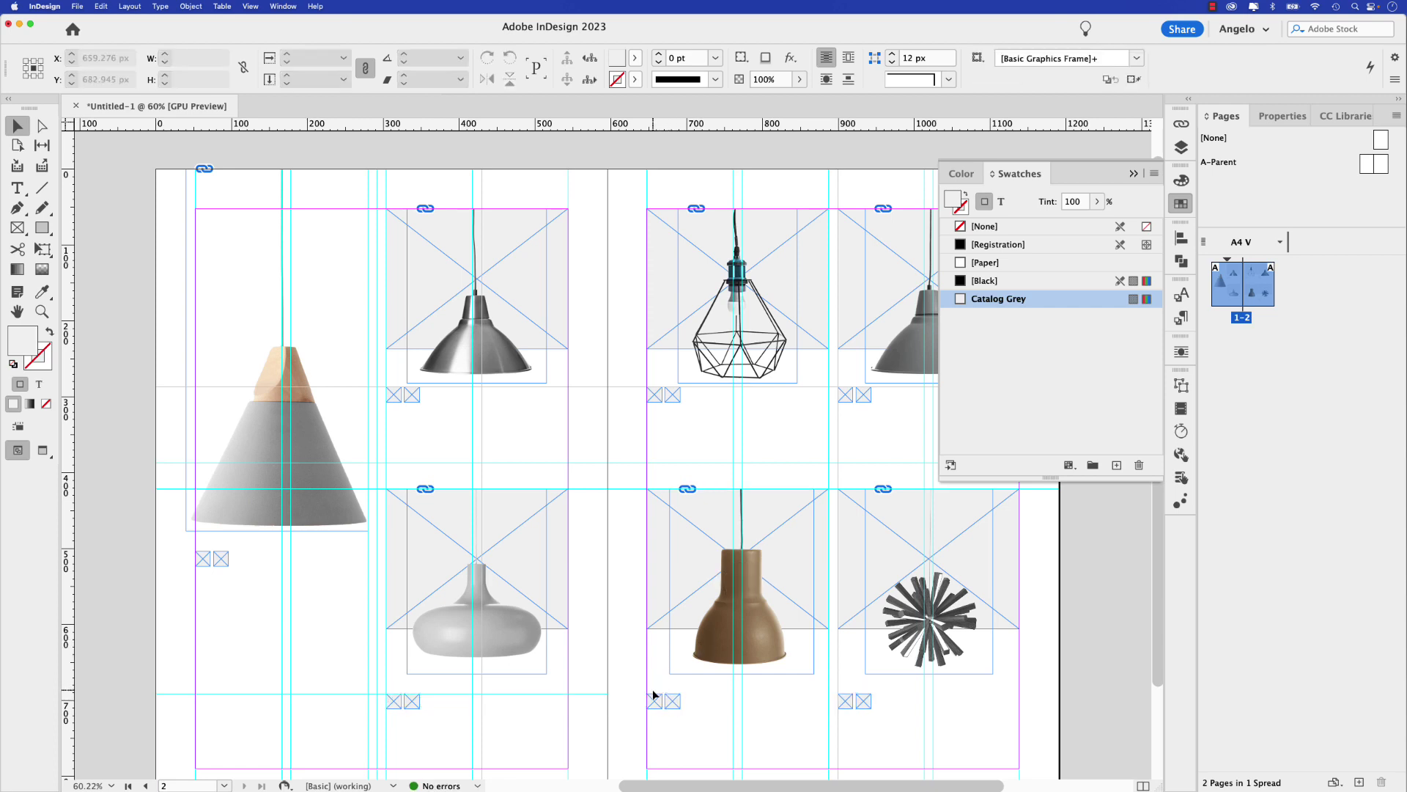
pyautogui.moveTo(605, 134); pyautogui.dragTo(653, 694)
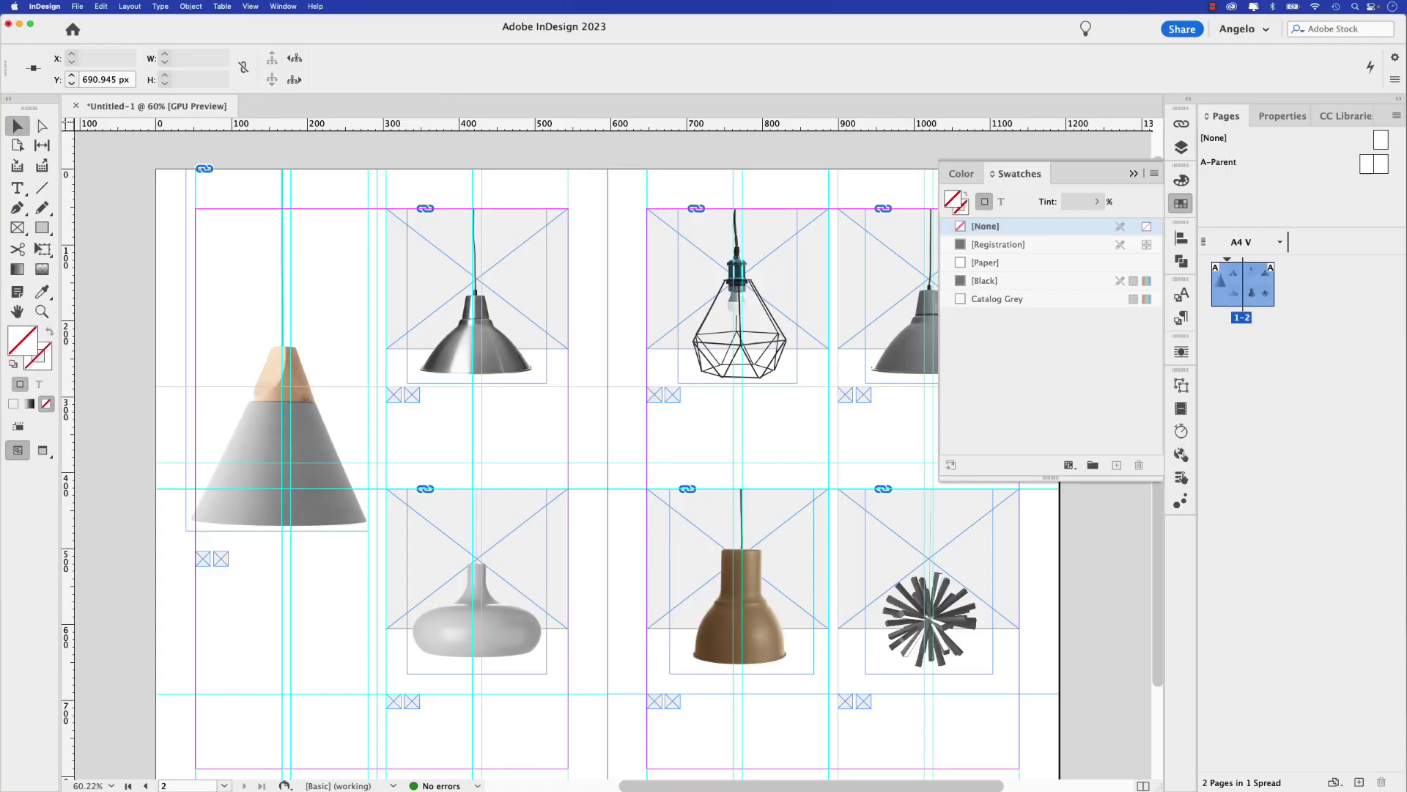
# Step: Place the Catalog Text RTF file in a text frame about 370 × 585 px on the pasteboard beside page 1
pyautogui.moveTo(0, 170); pyautogui.dragTo(577, 264)
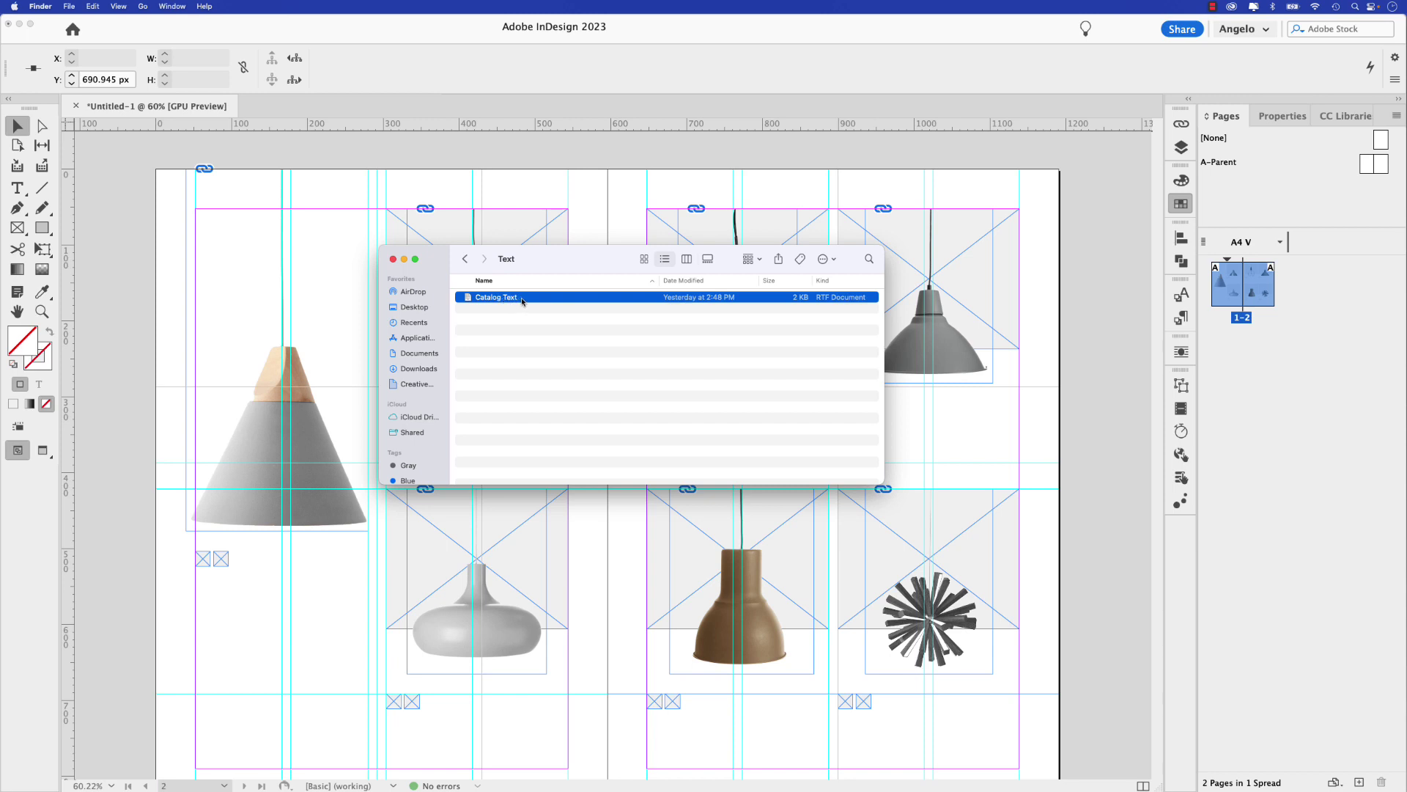
pyautogui.moveTo(524, 300); pyautogui.dragTo(140, 245)
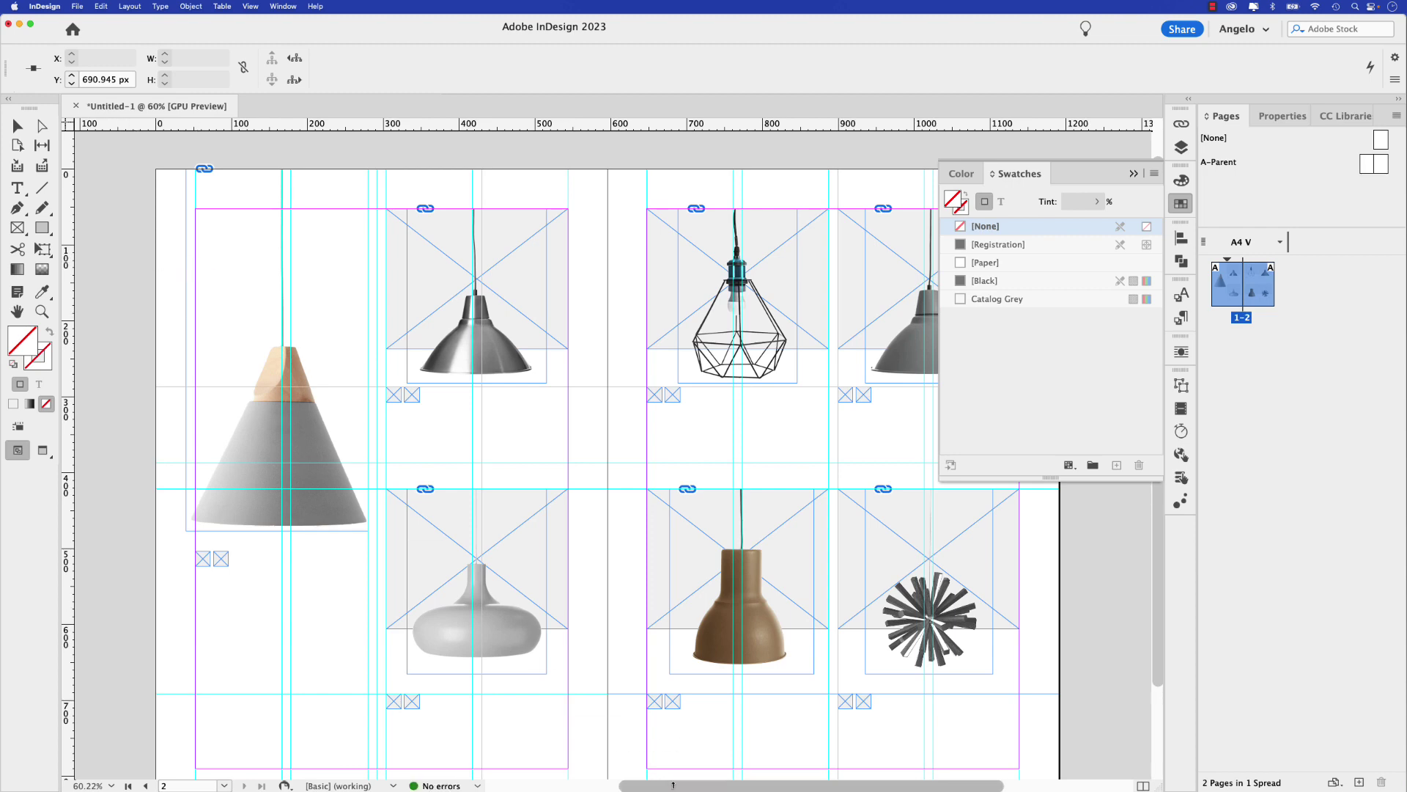
pyautogui.moveTo(687, 788); pyautogui.dragTo(555, 788)
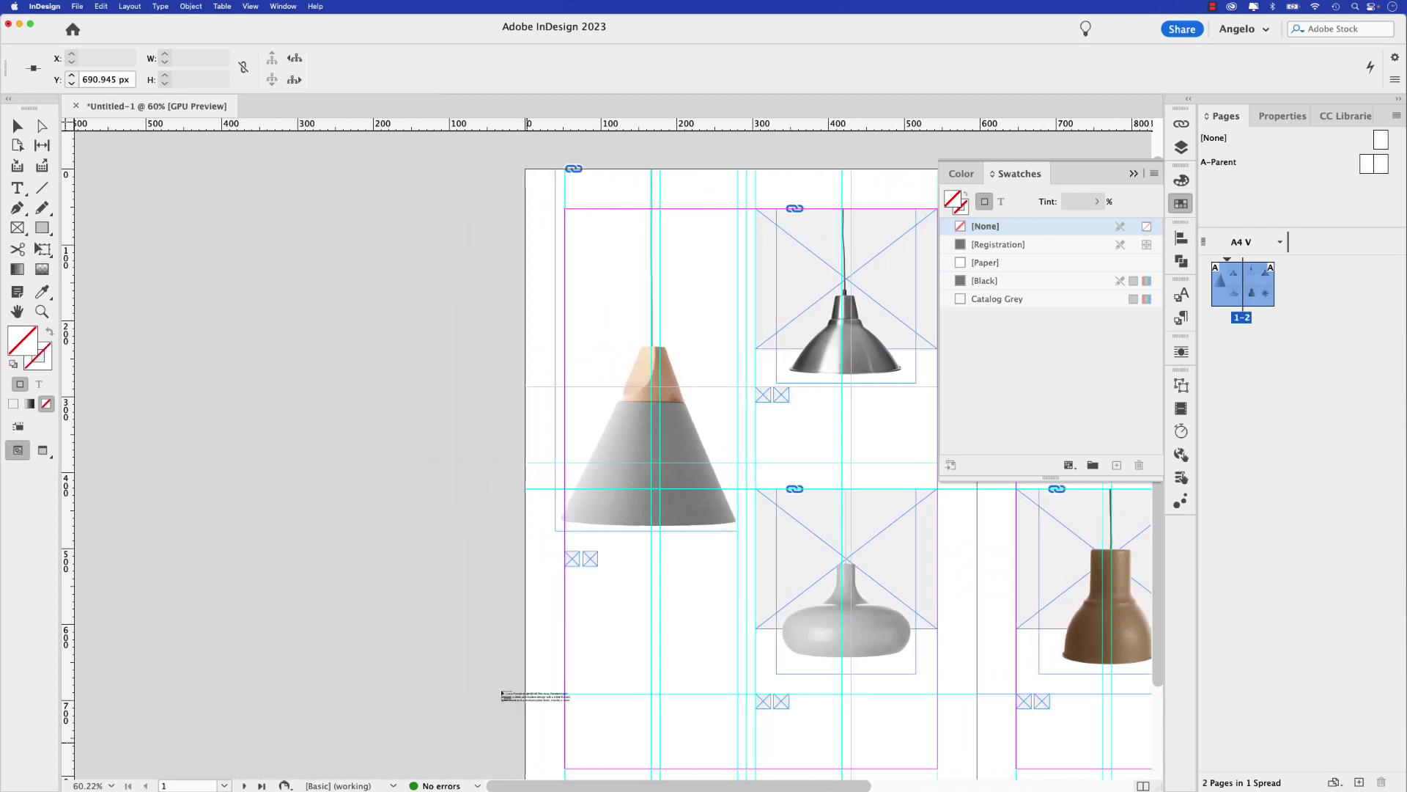
pyautogui.moveTo(206, 199); pyautogui.dragTo(487, 642)
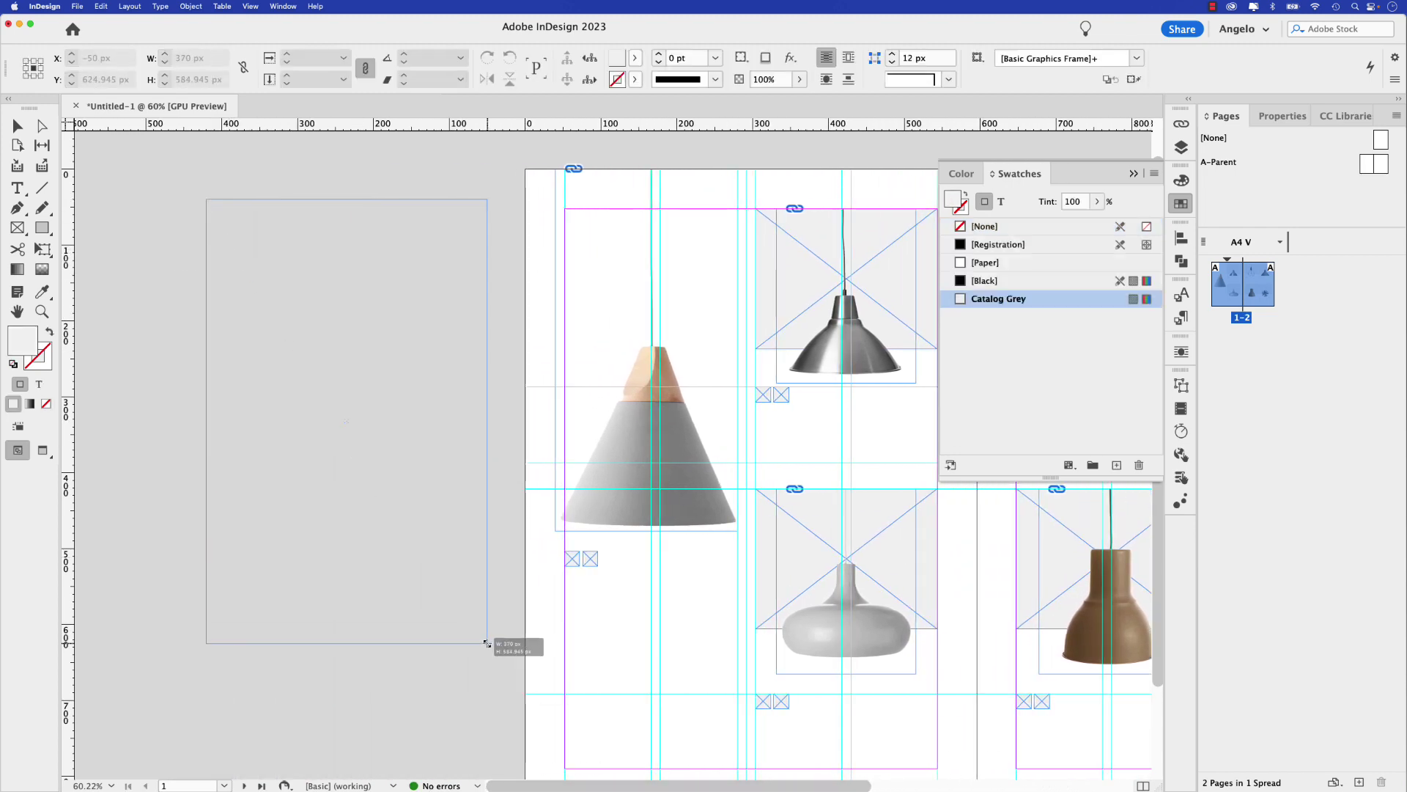
# Step: Apply the [Basic Paragraph] style without overrides to all of the placed catalogue text
pyautogui.doubleClick(383, 469)
pyautogui.press('super+a')
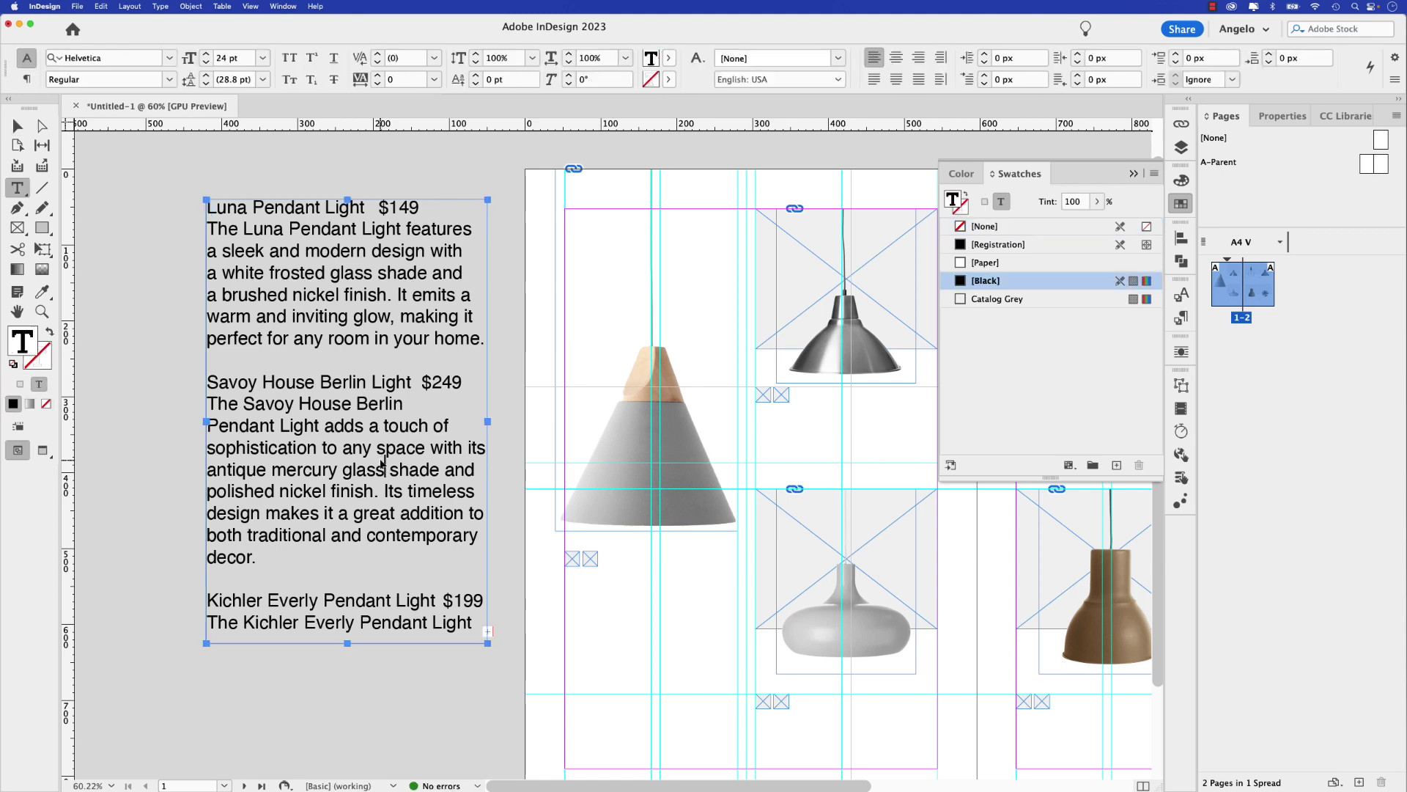
pyautogui.click(1283, 116)
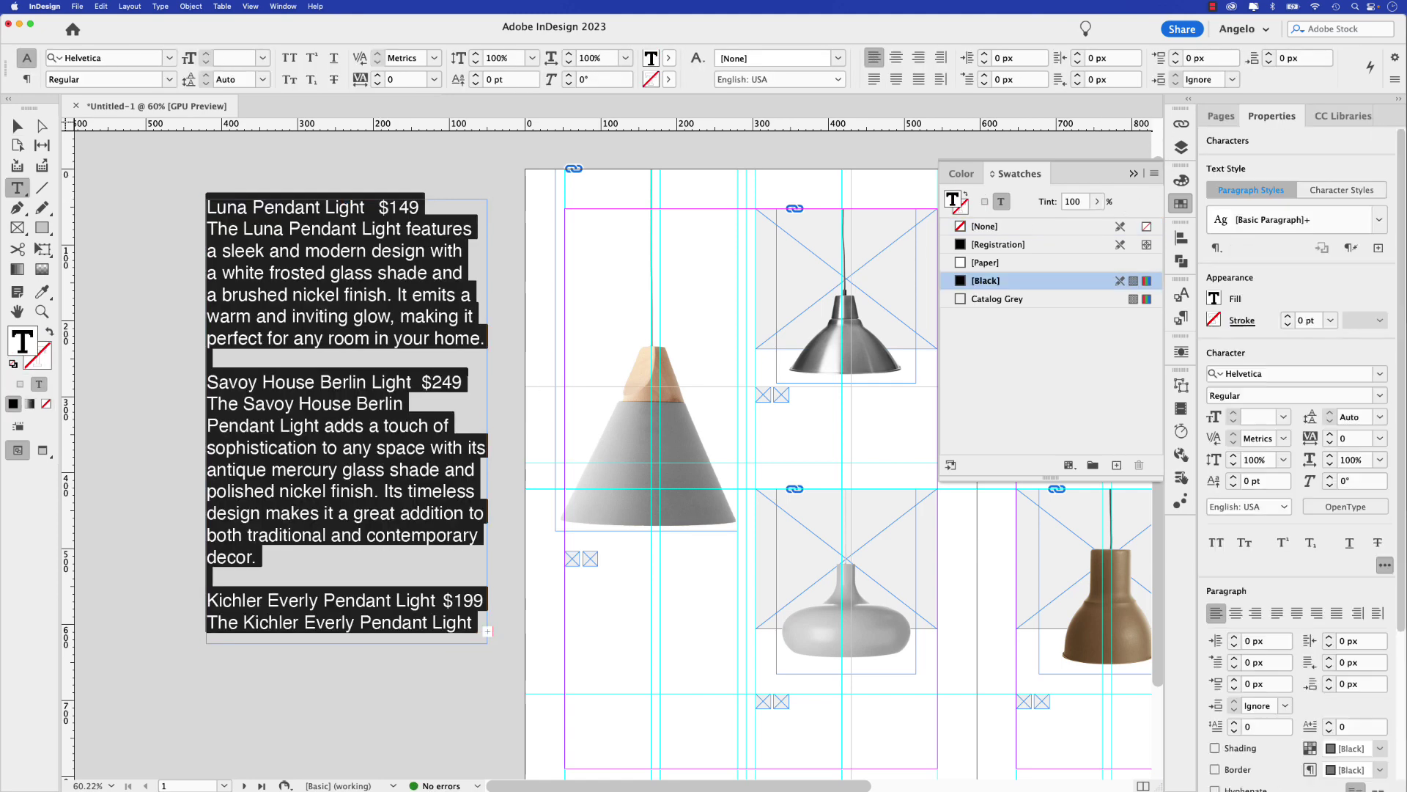
pyautogui.click(1378, 221)
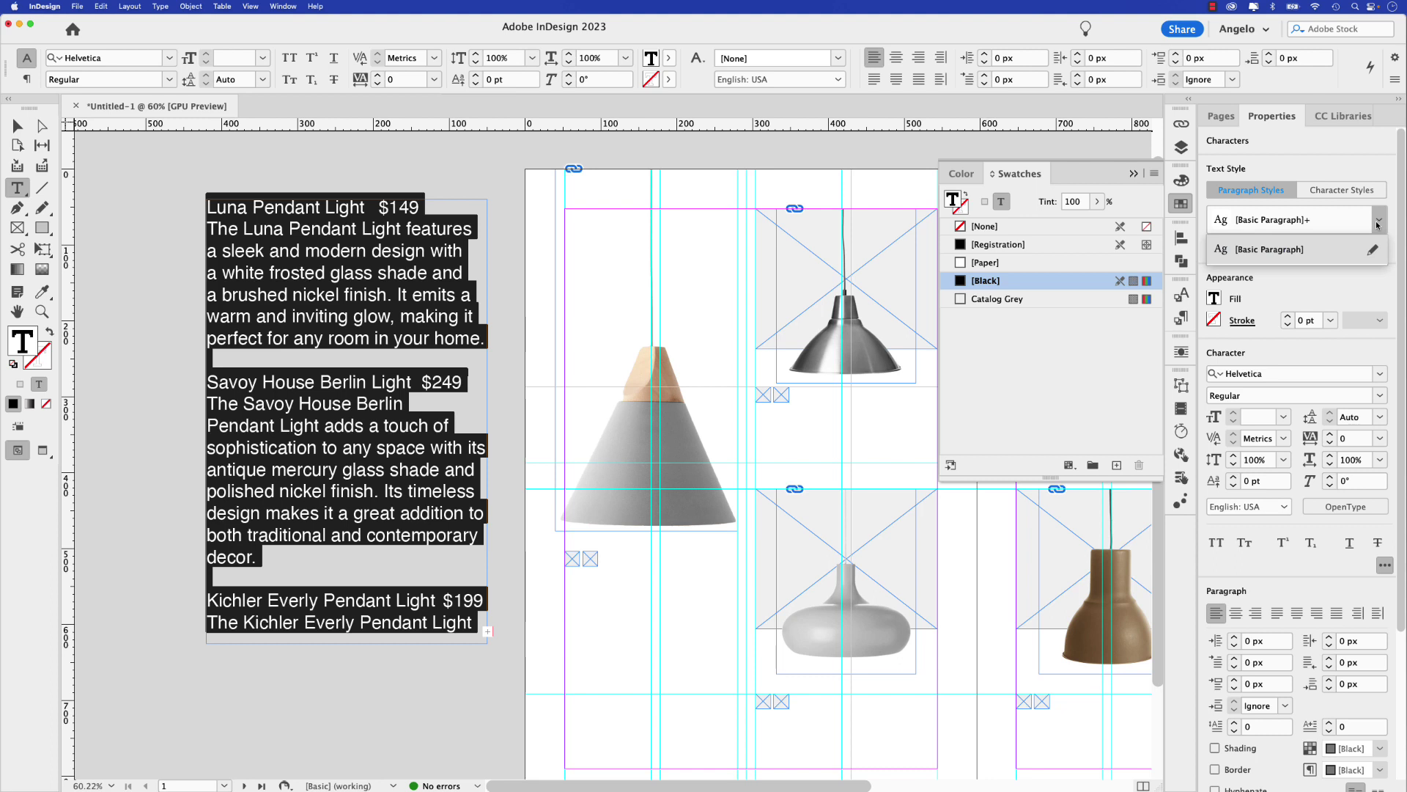
pyautogui.click(1282, 251)
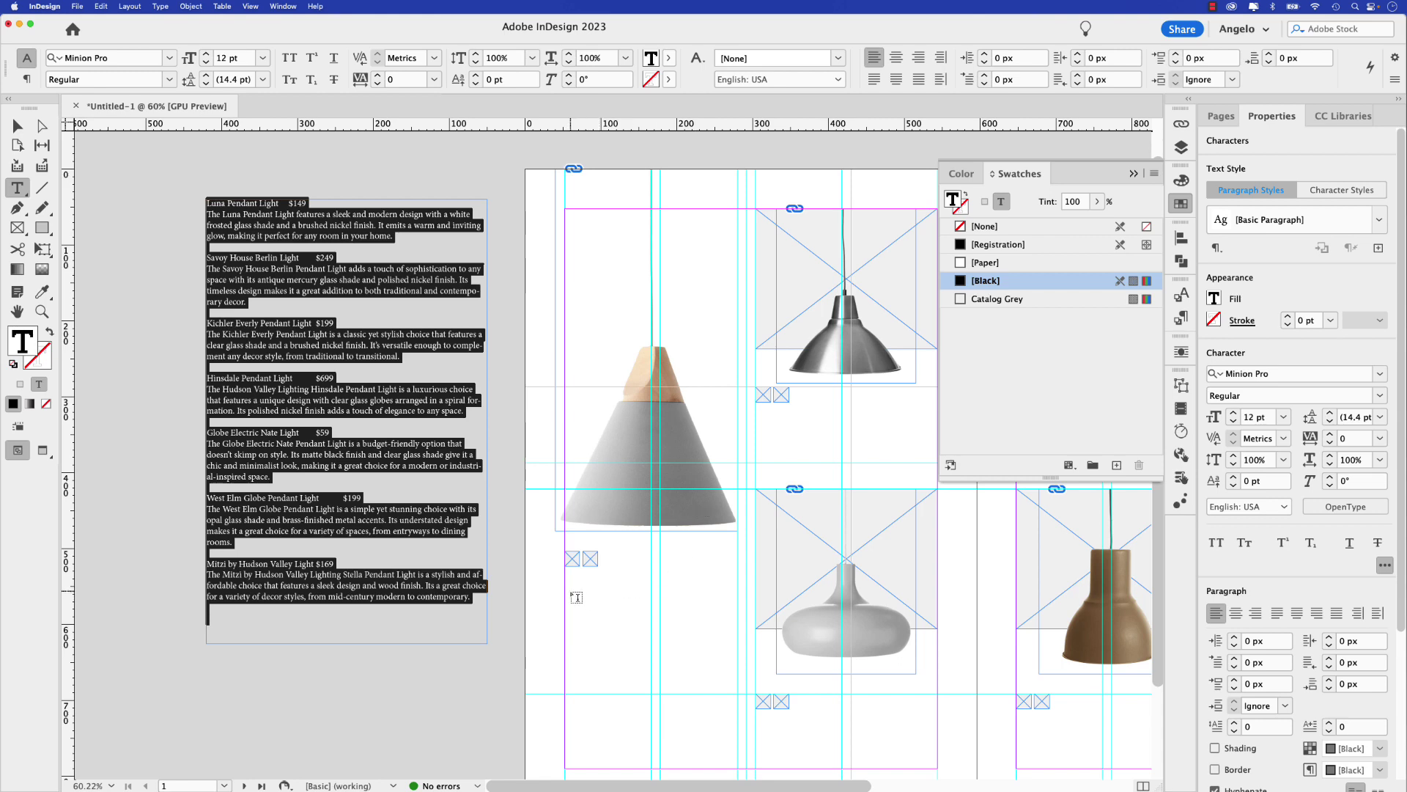
# Step: Create a text frame about 228 px wide below the cone light's squares and set its height to 64 px
pyautogui.moveTo(565, 587); pyautogui.dragTo(738, 640)
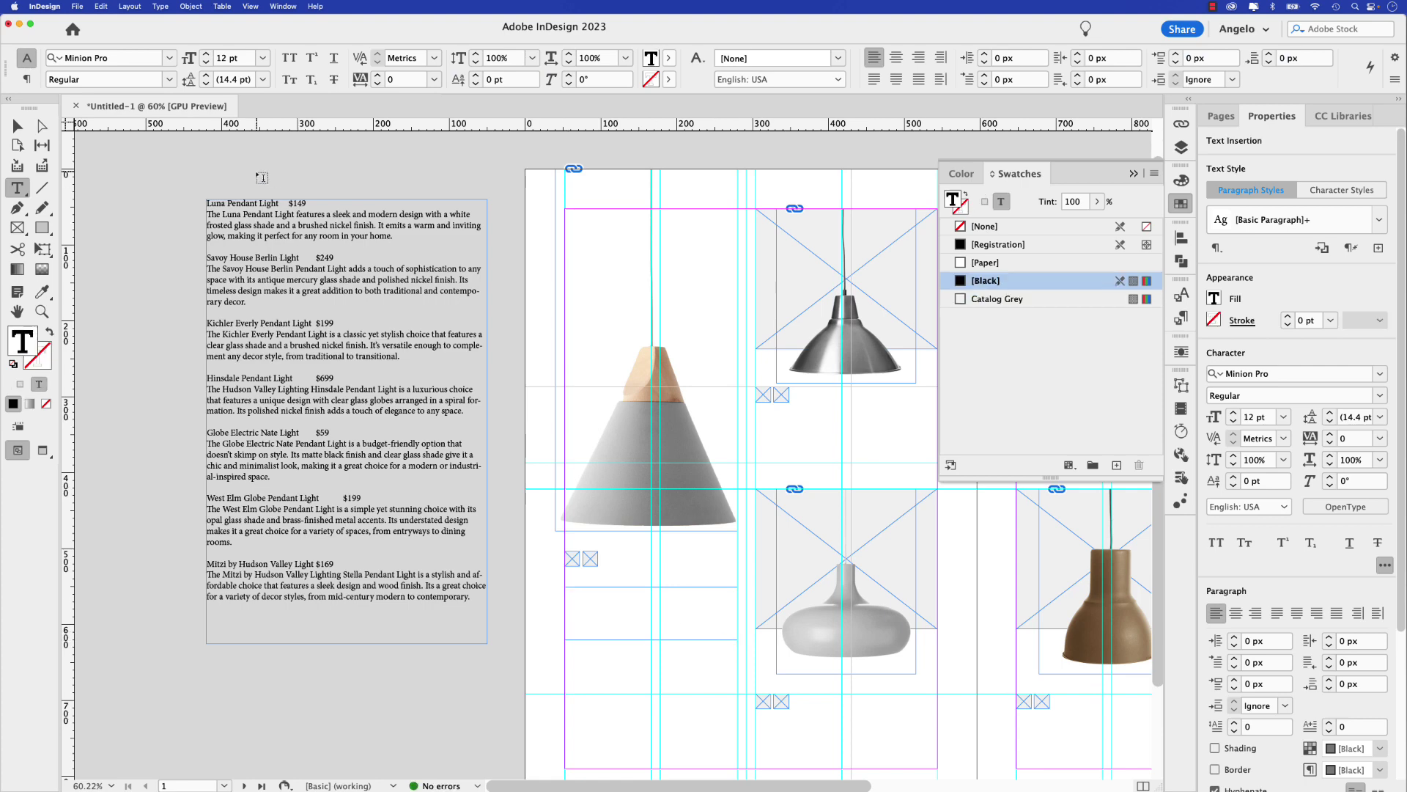
pyautogui.press('Escape')
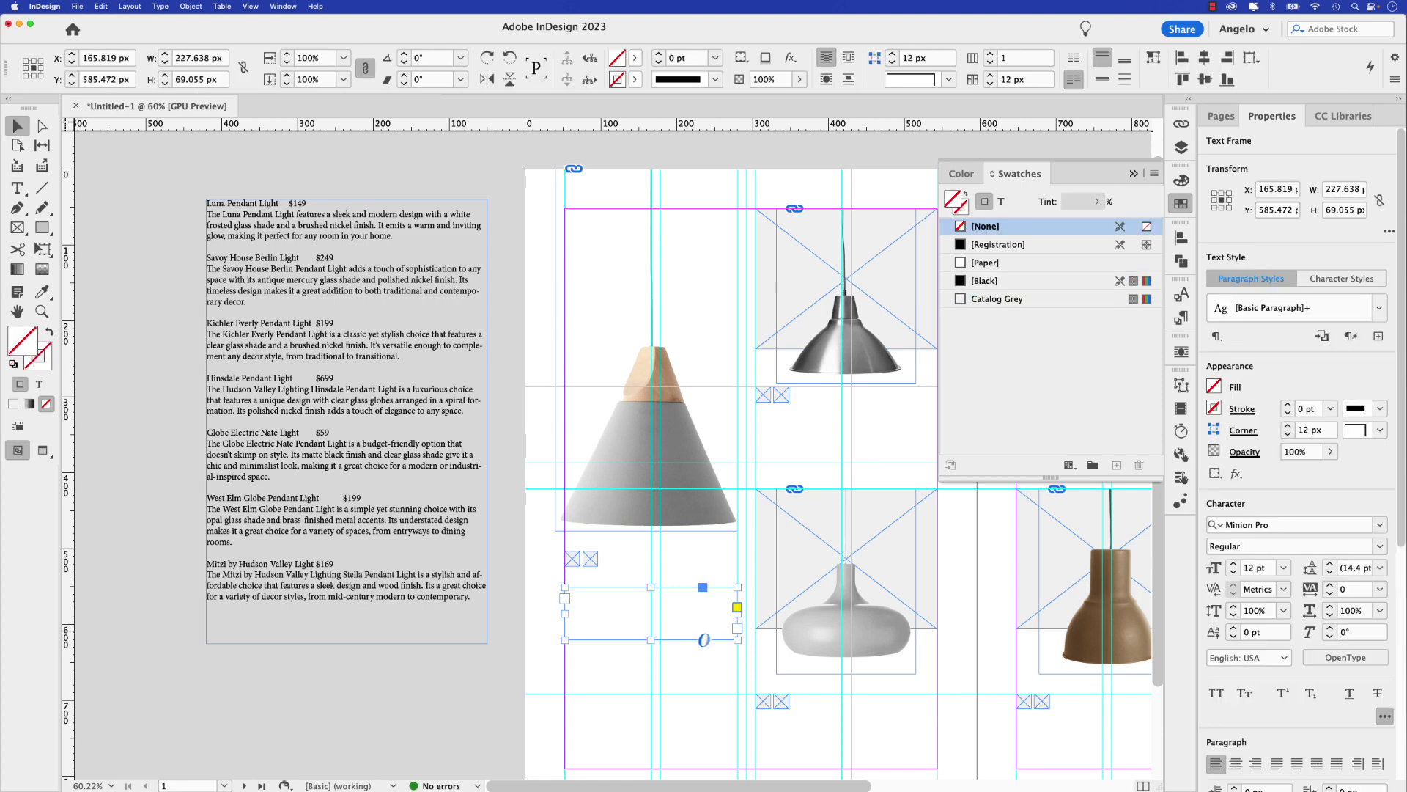
pyautogui.click(179, 81)
pyautogui.write('64')
pyautogui.press('Return')
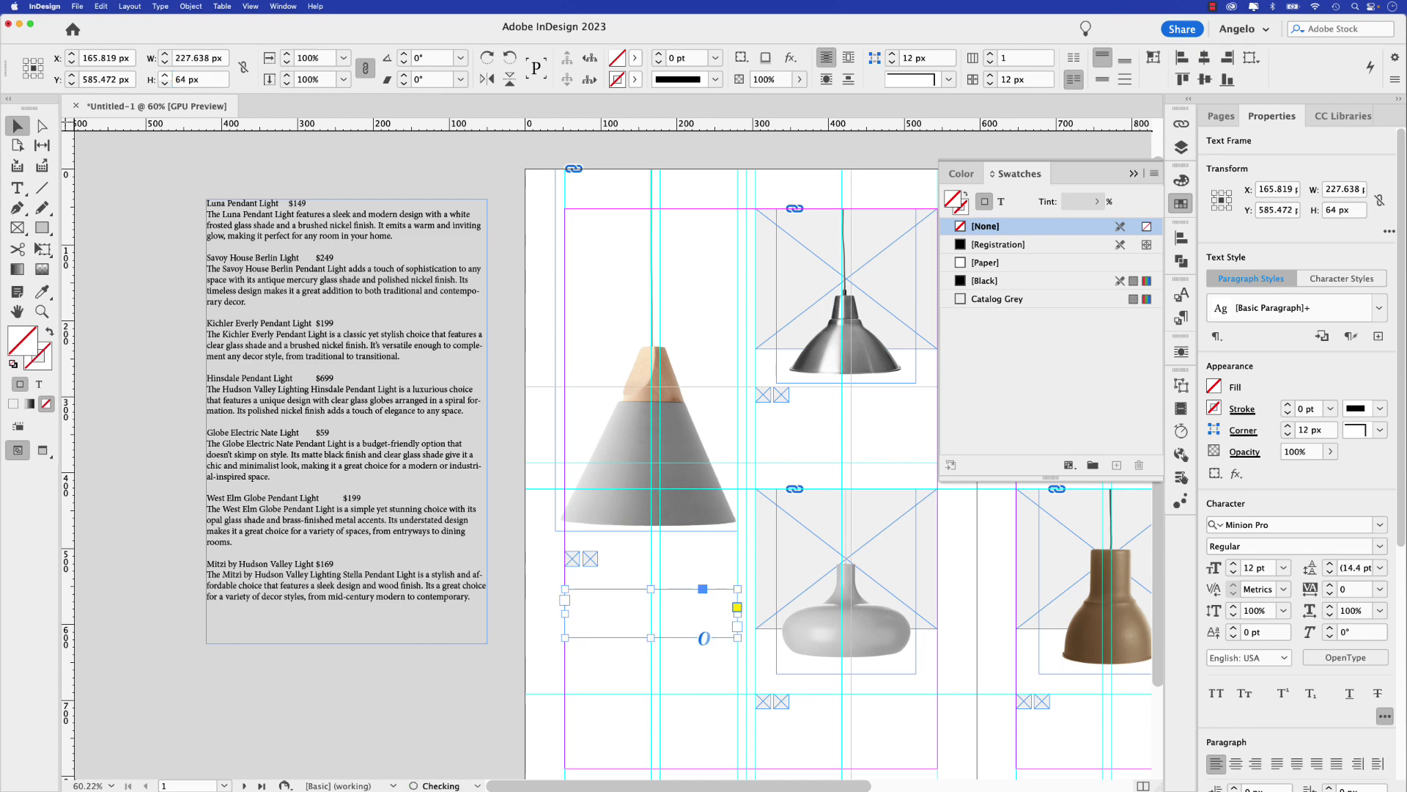
# Step: Cut the Luna Pendant Light title and description from the pasteboard text and paste them into the frame beneath the cone light
pyautogui.doubleClick(307, 226)
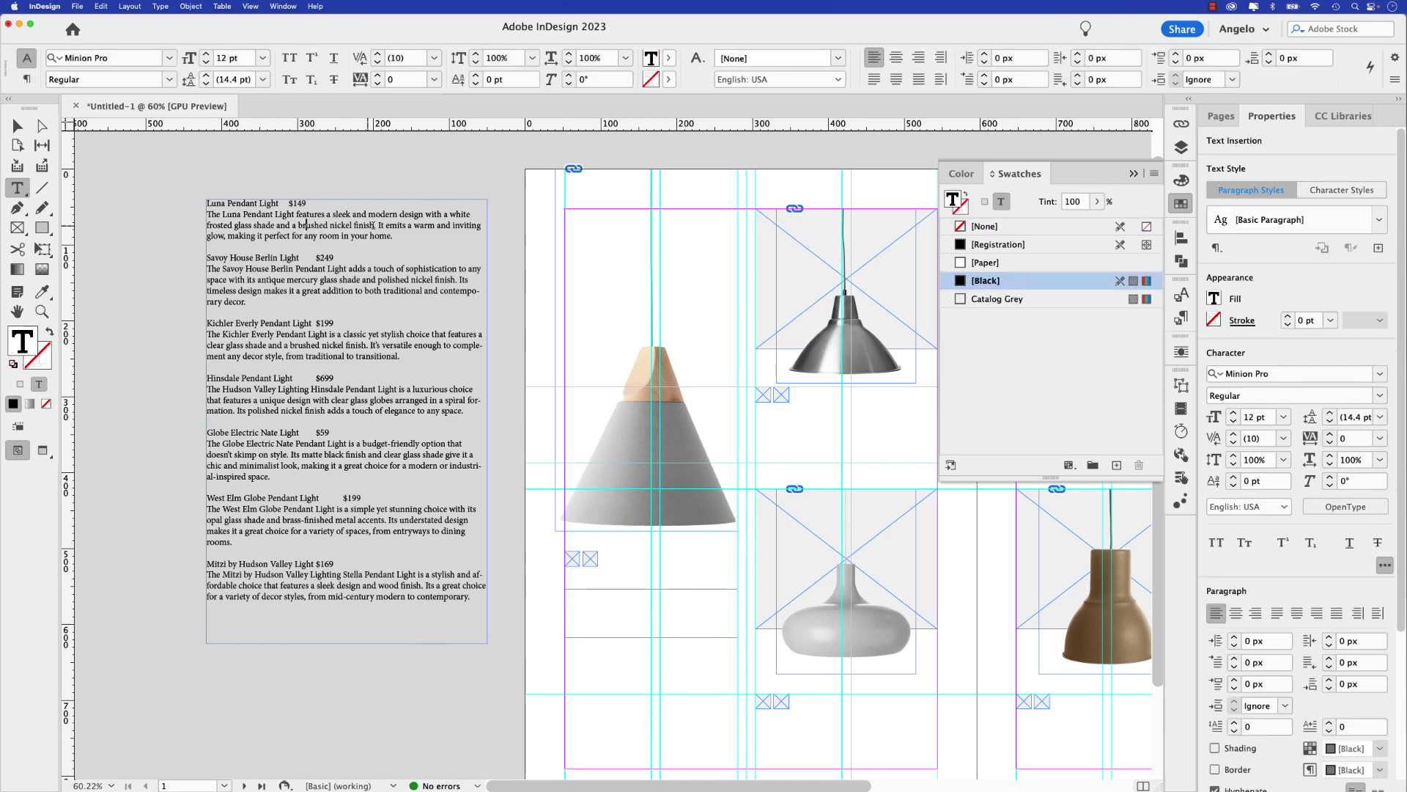
pyautogui.moveTo(404, 235); pyautogui.dragTo(200, 212)
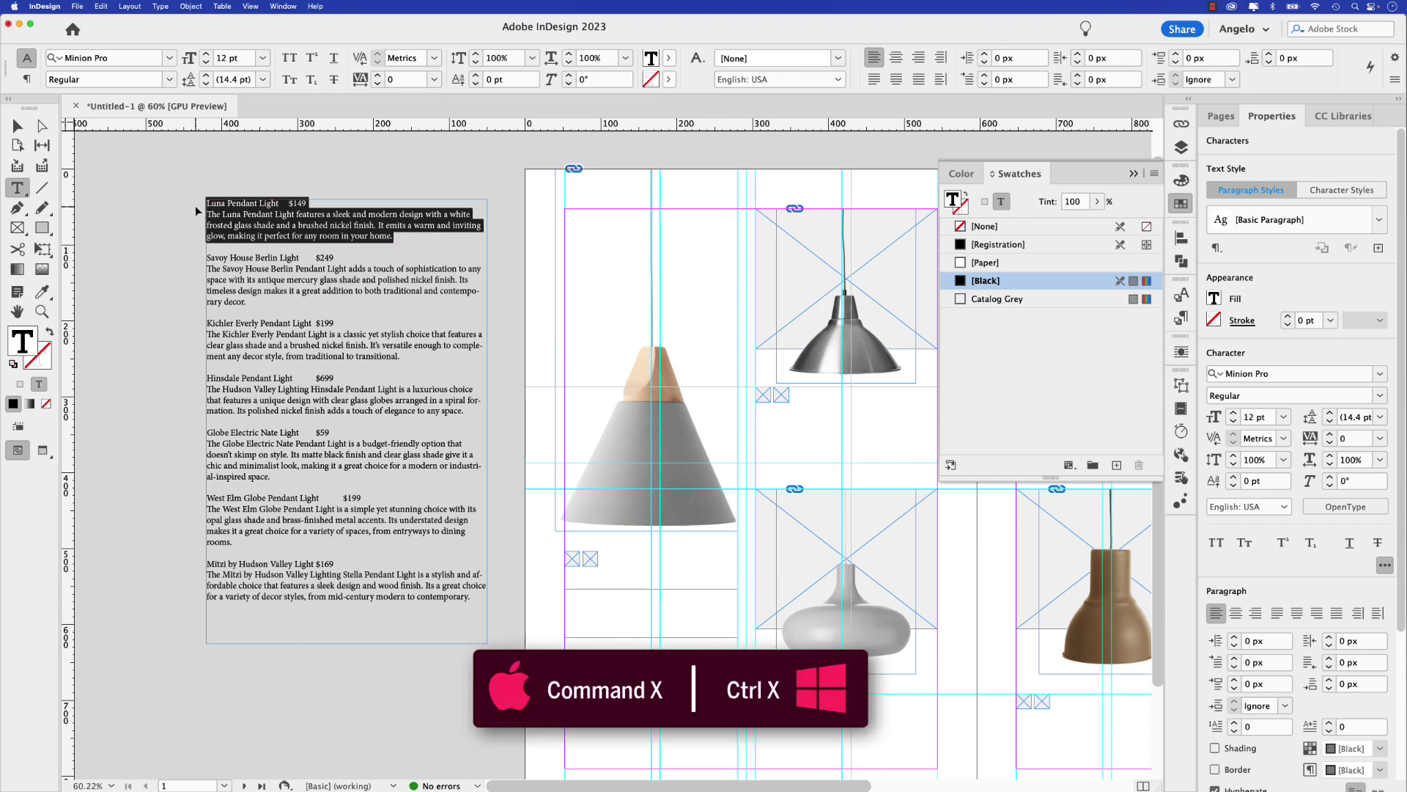
pyautogui.press('super+x')
pyautogui.click(584, 606)
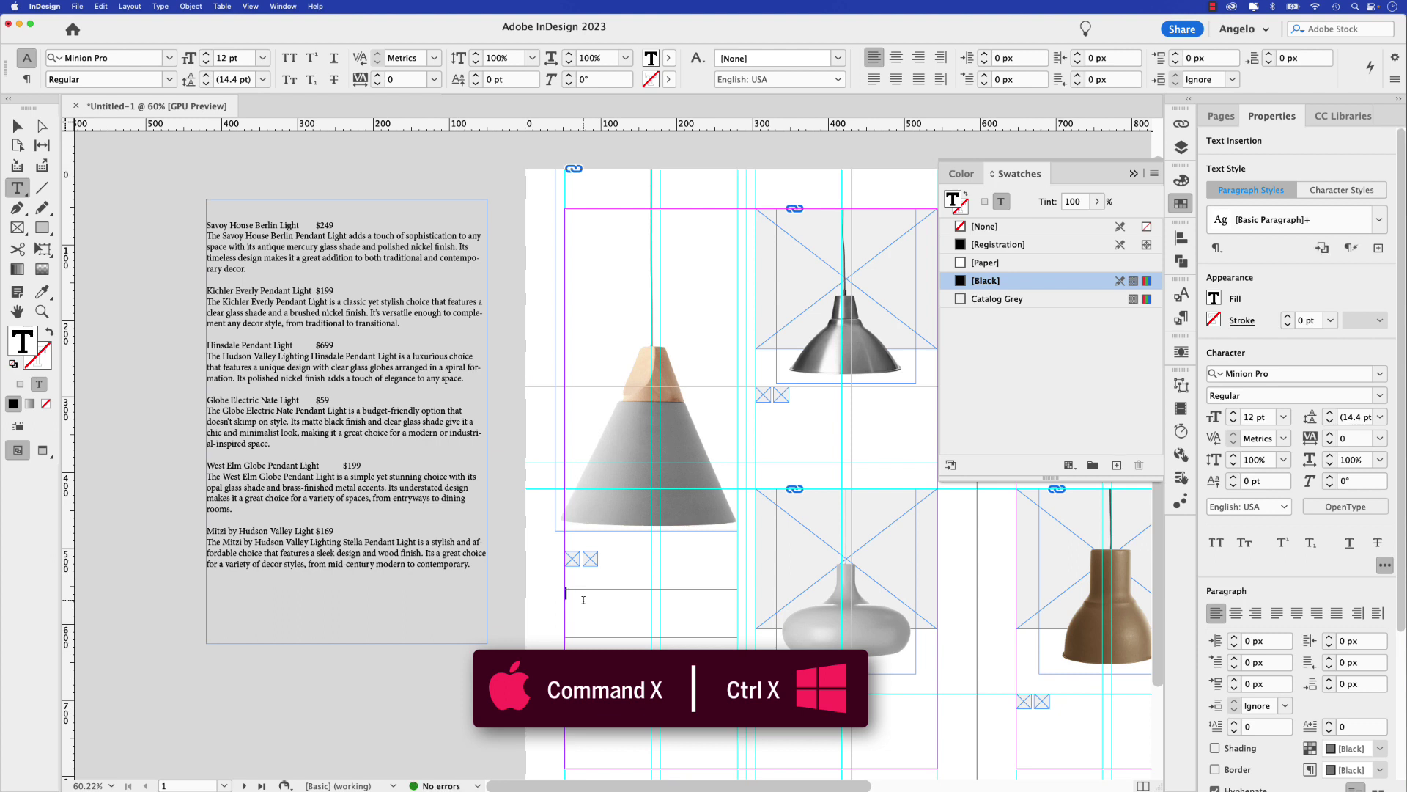
pyautogui.press('super+v')
pyautogui.click(589, 602)
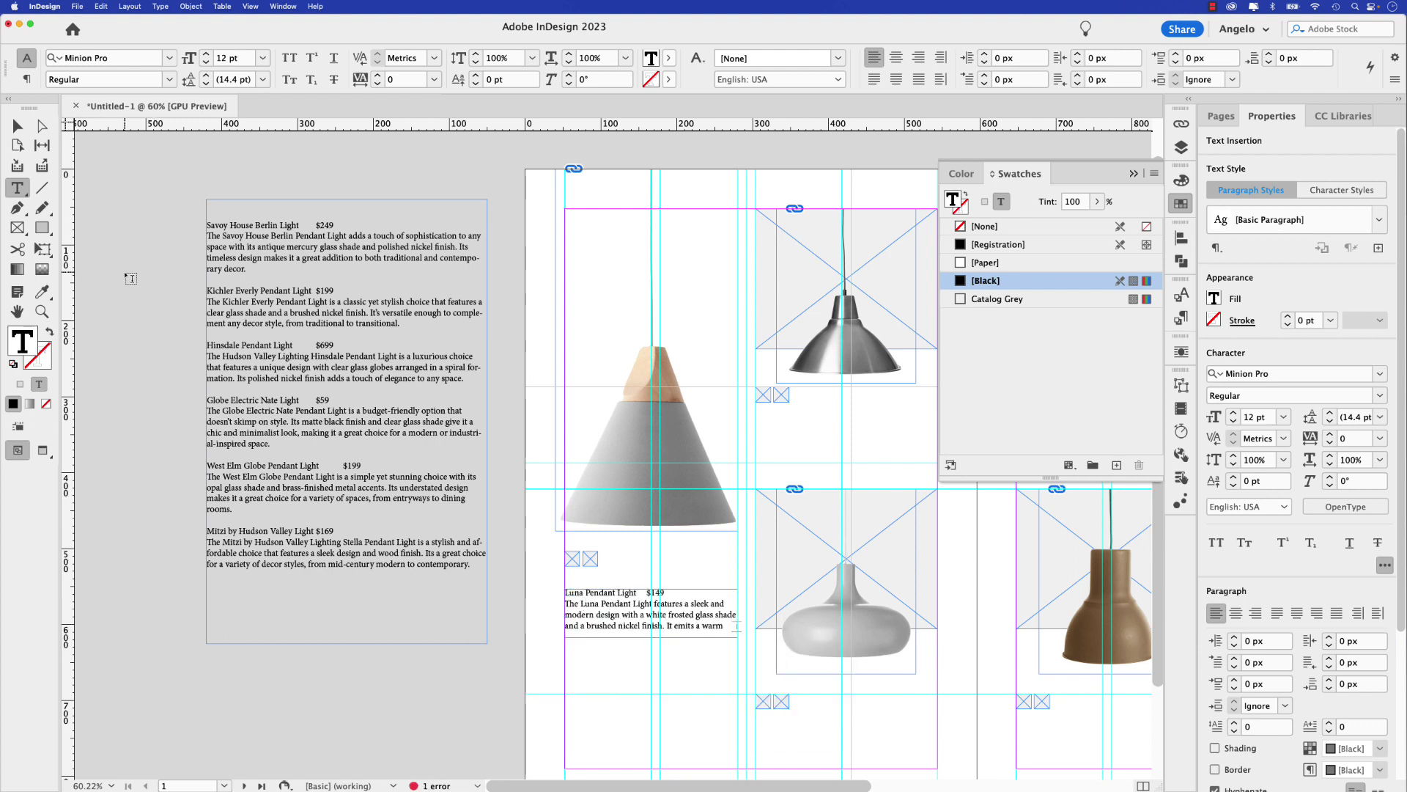
# Step: Change the Luna Pendant Light title and price line to Benton Sans Condensed Black
pyautogui.moveTo(670, 592); pyautogui.dragTo(588, 588)
pyautogui.click(628, 600)
pyautogui.moveTo(666, 593); pyautogui.dragTo(564, 592)
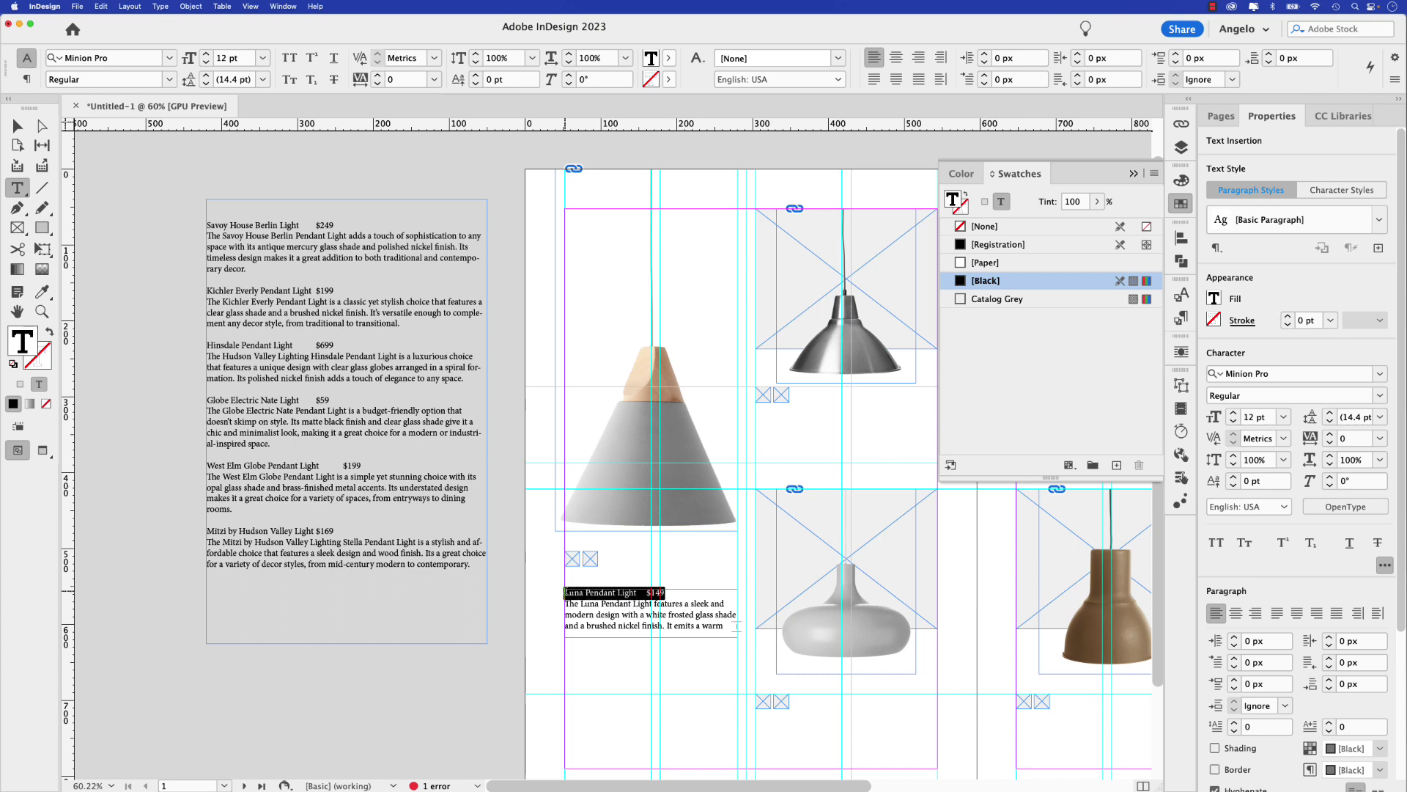
pyautogui.click(108, 58)
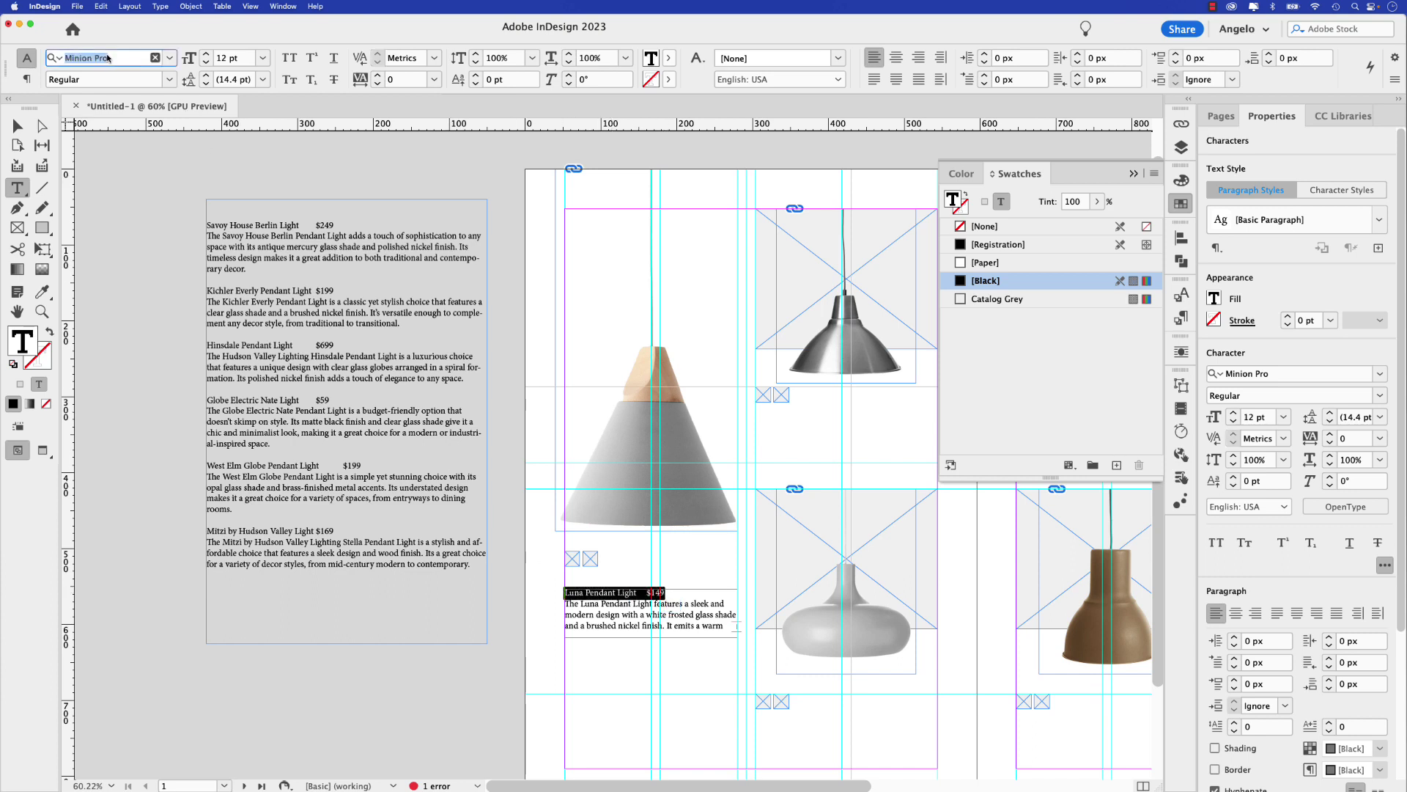
pyautogui.write('bento')
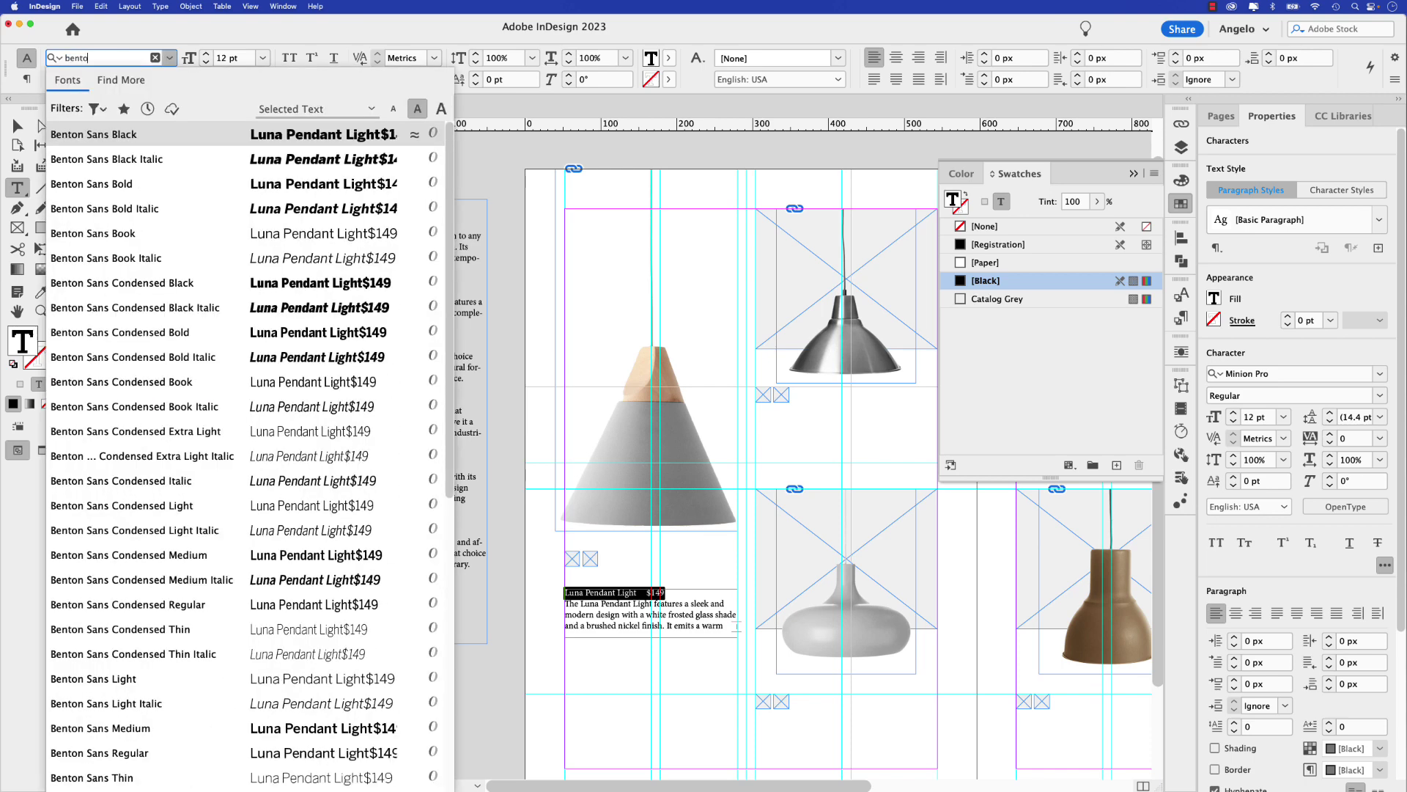
pyautogui.write('n sans conde')
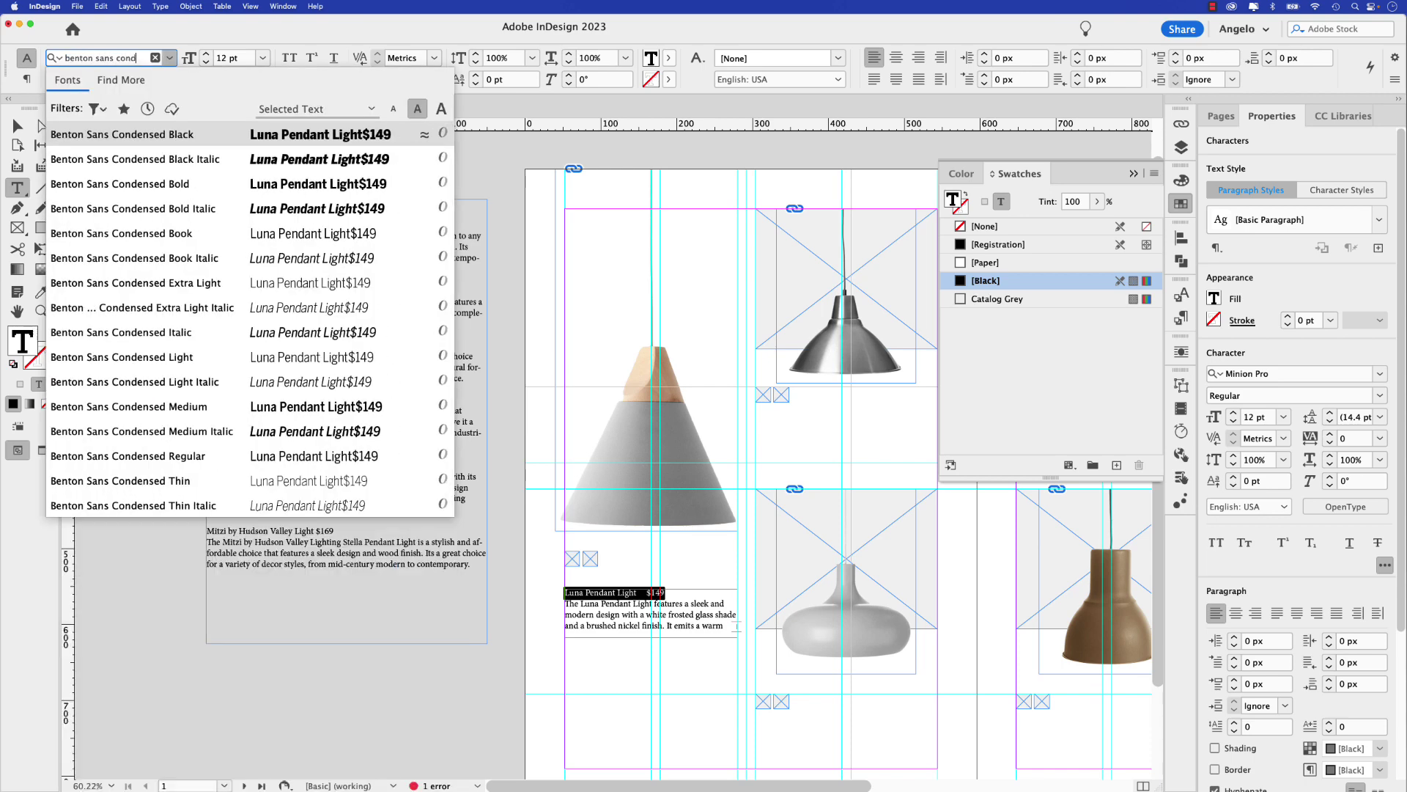
pyautogui.click(157, 140)
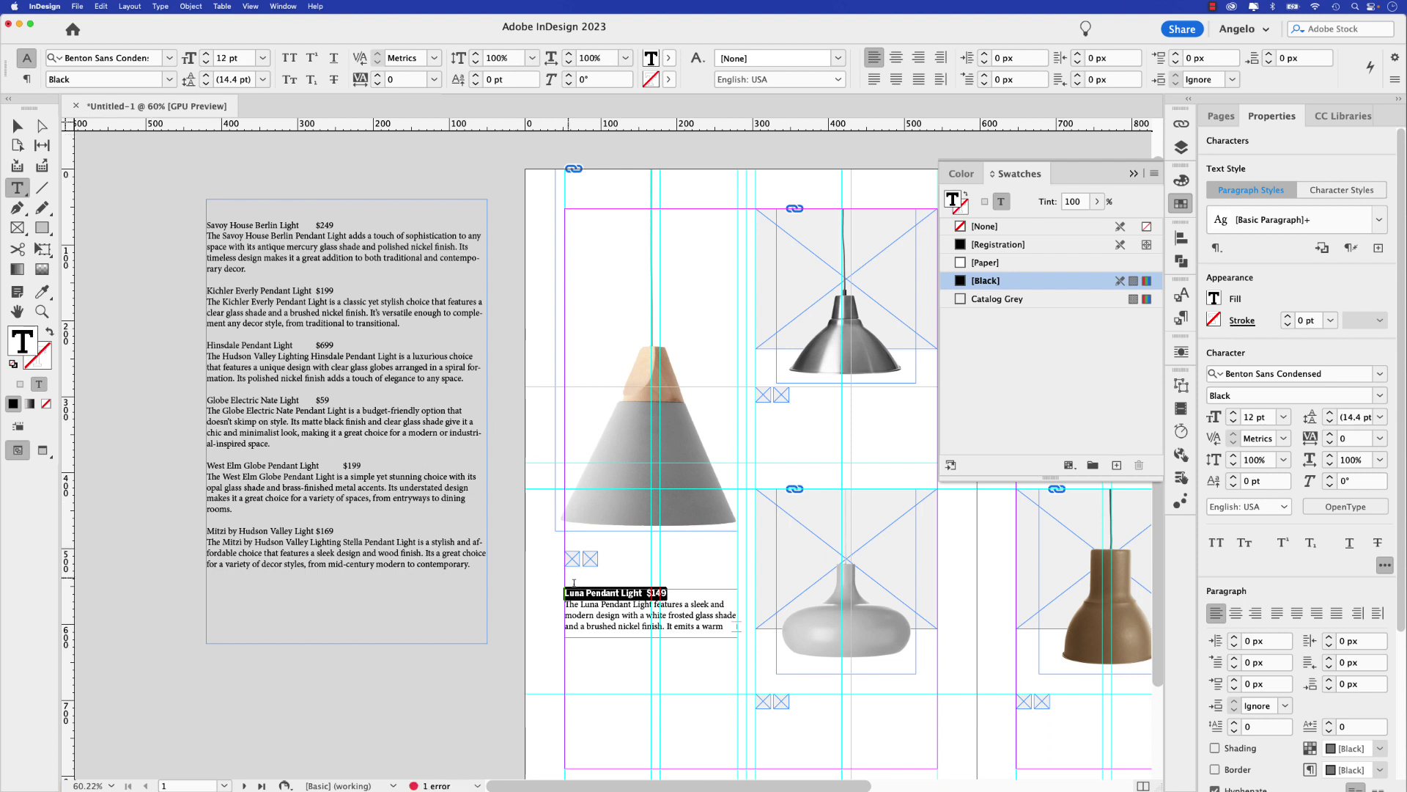
# Step: Extend the Luna text frame downward so it holds the entire description
pyautogui.click(614, 618)
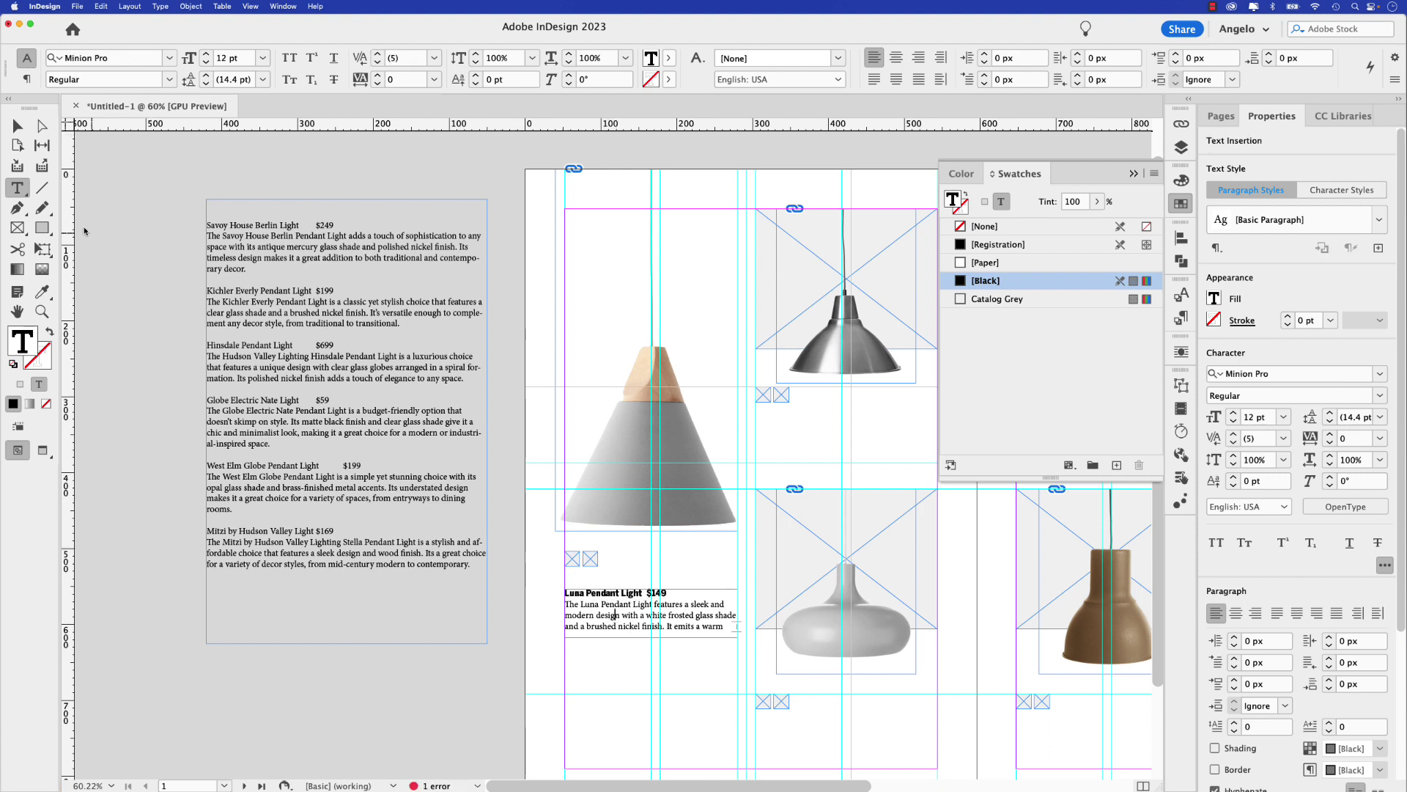
pyautogui.click(17, 125)
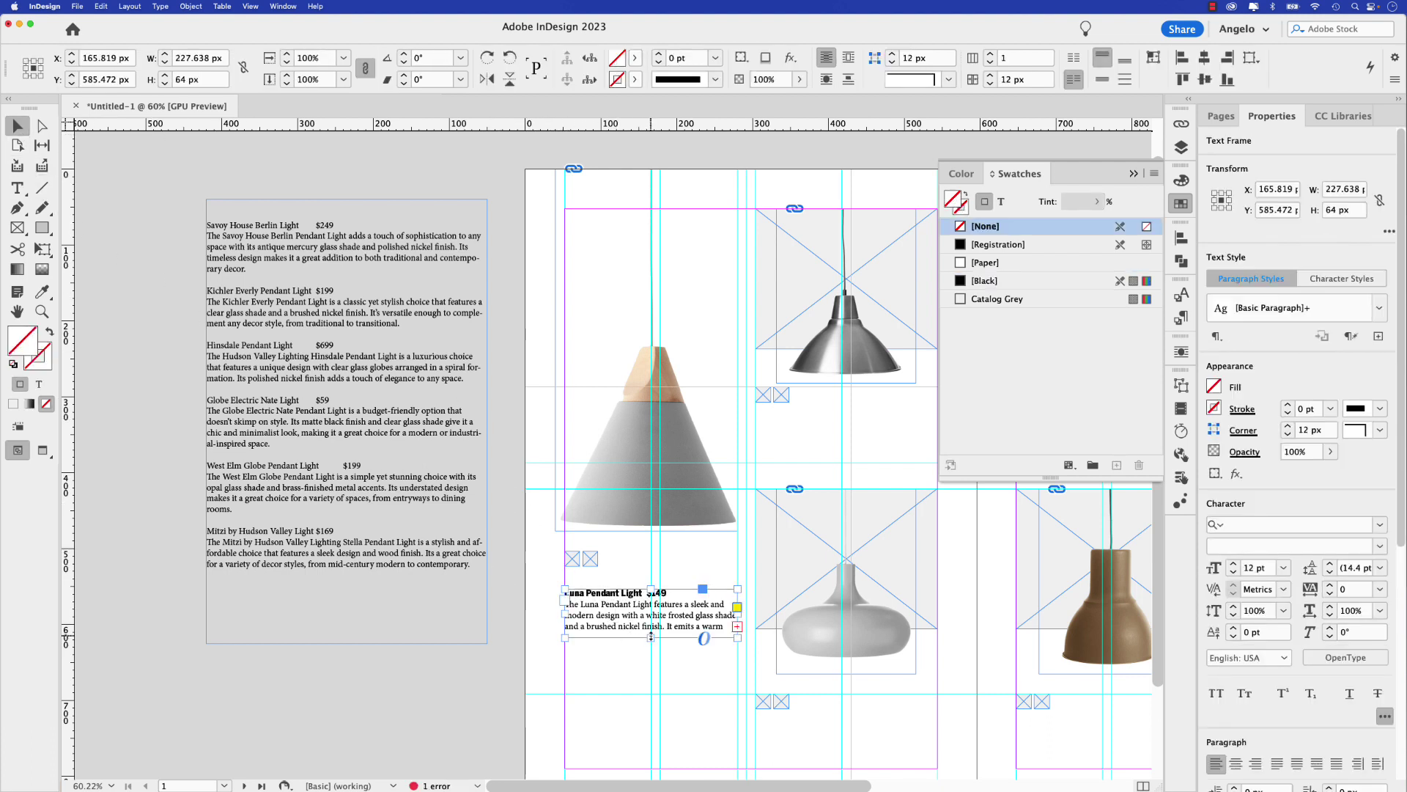
pyautogui.moveTo(651, 638); pyautogui.dragTo(565, 603)
# Step: Format the Luna description paragraph in Benton Sans Condensed Book at 10 pt
pyautogui.doubleClick(648, 653)
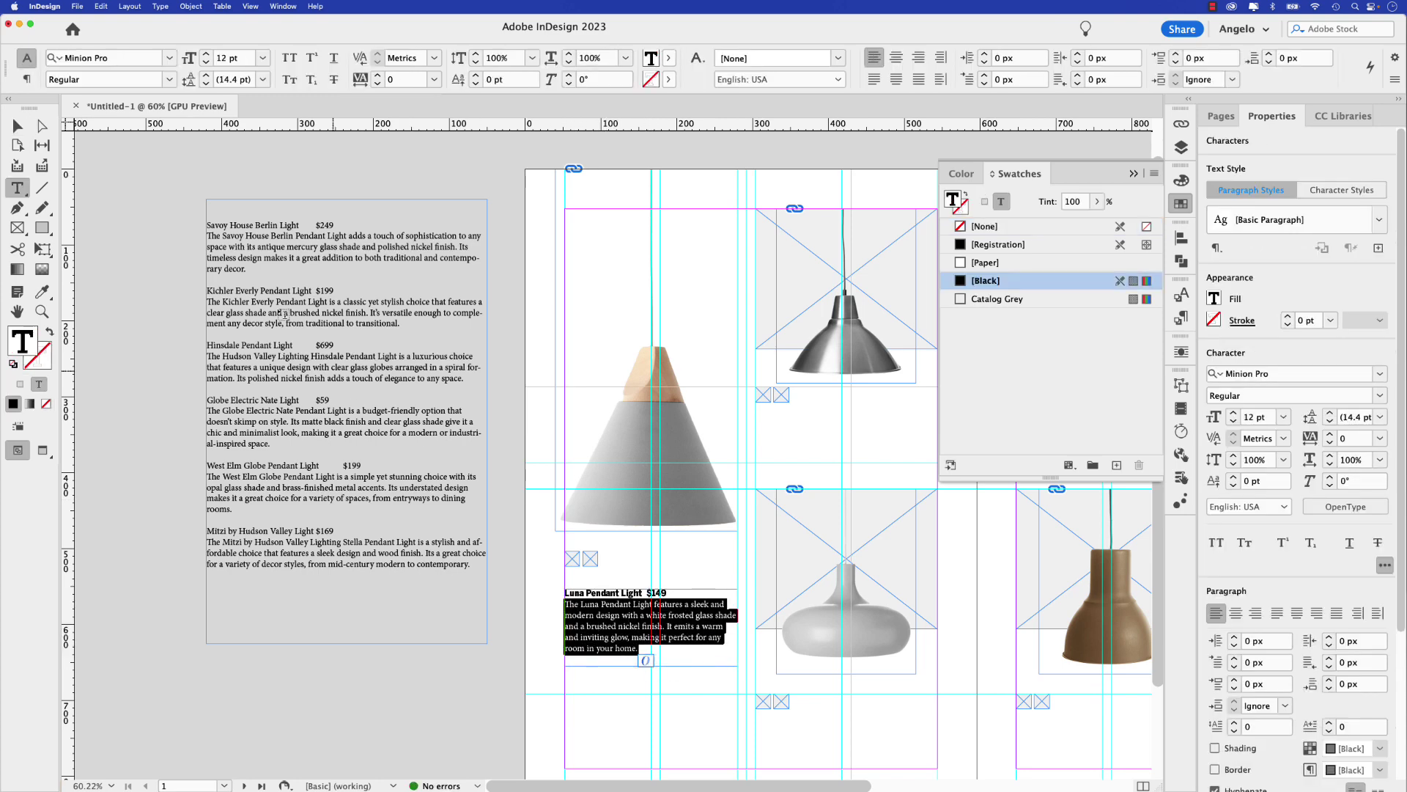
pyautogui.click(112, 57)
pyautogui.write('benton s')
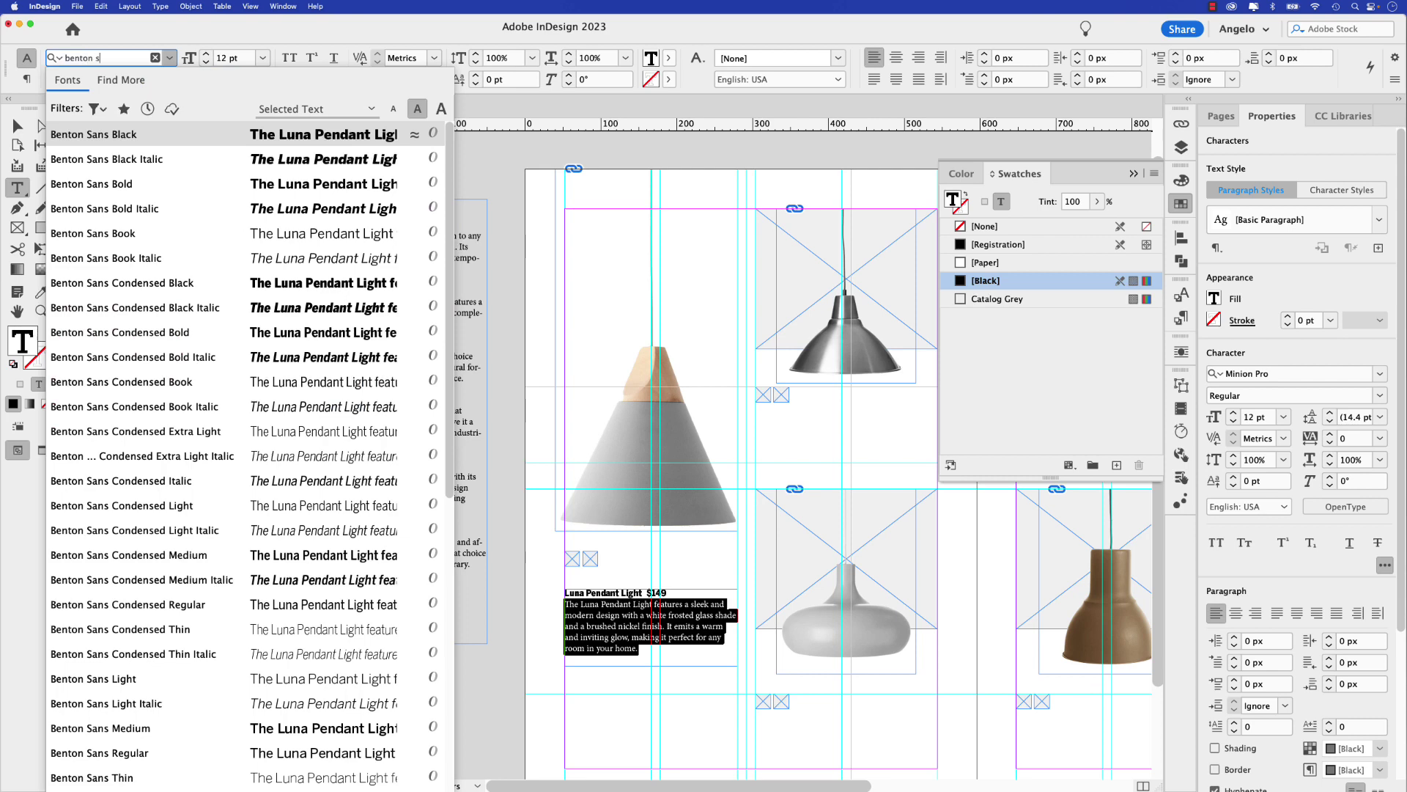
pyautogui.write('ans con')
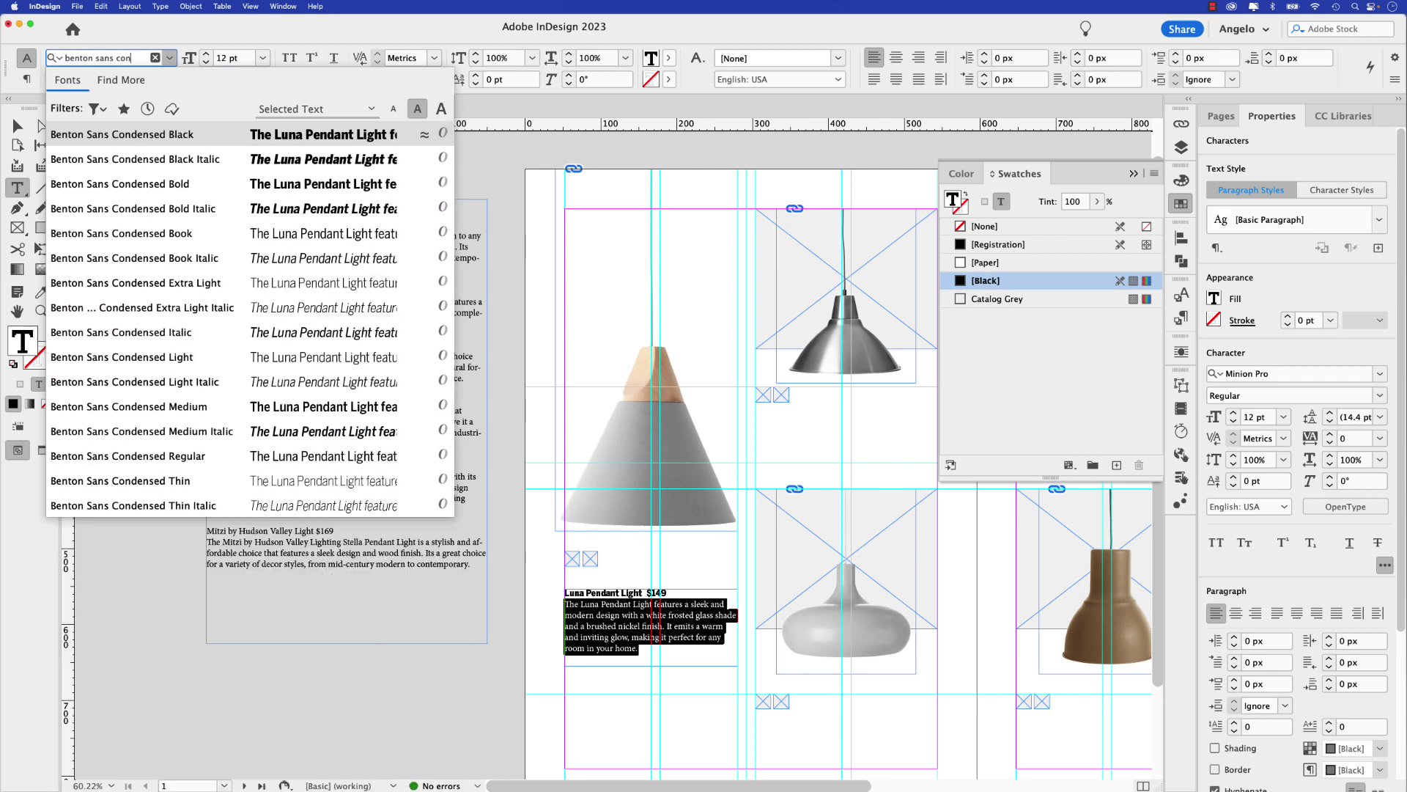
pyautogui.click(203, 233)
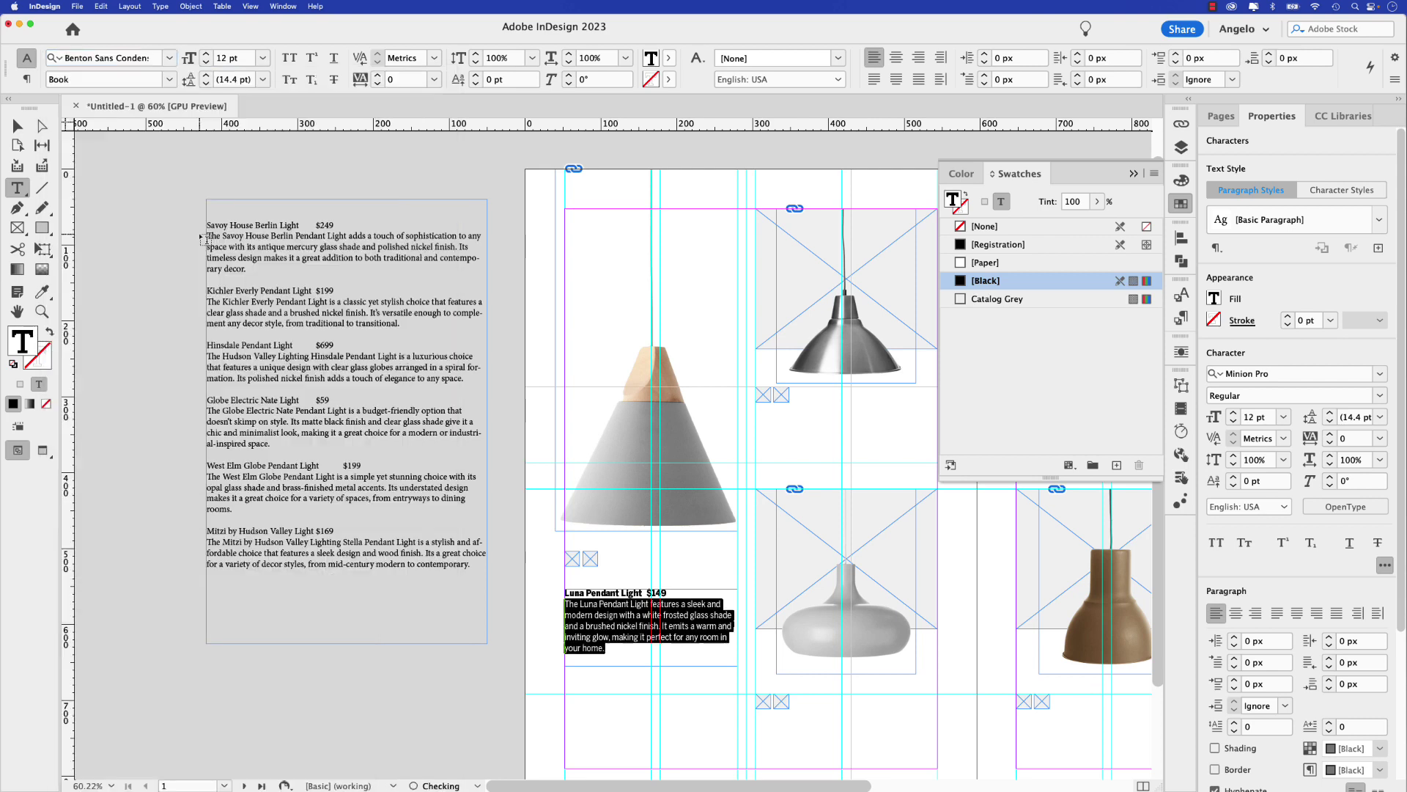
pyautogui.click(206, 64)
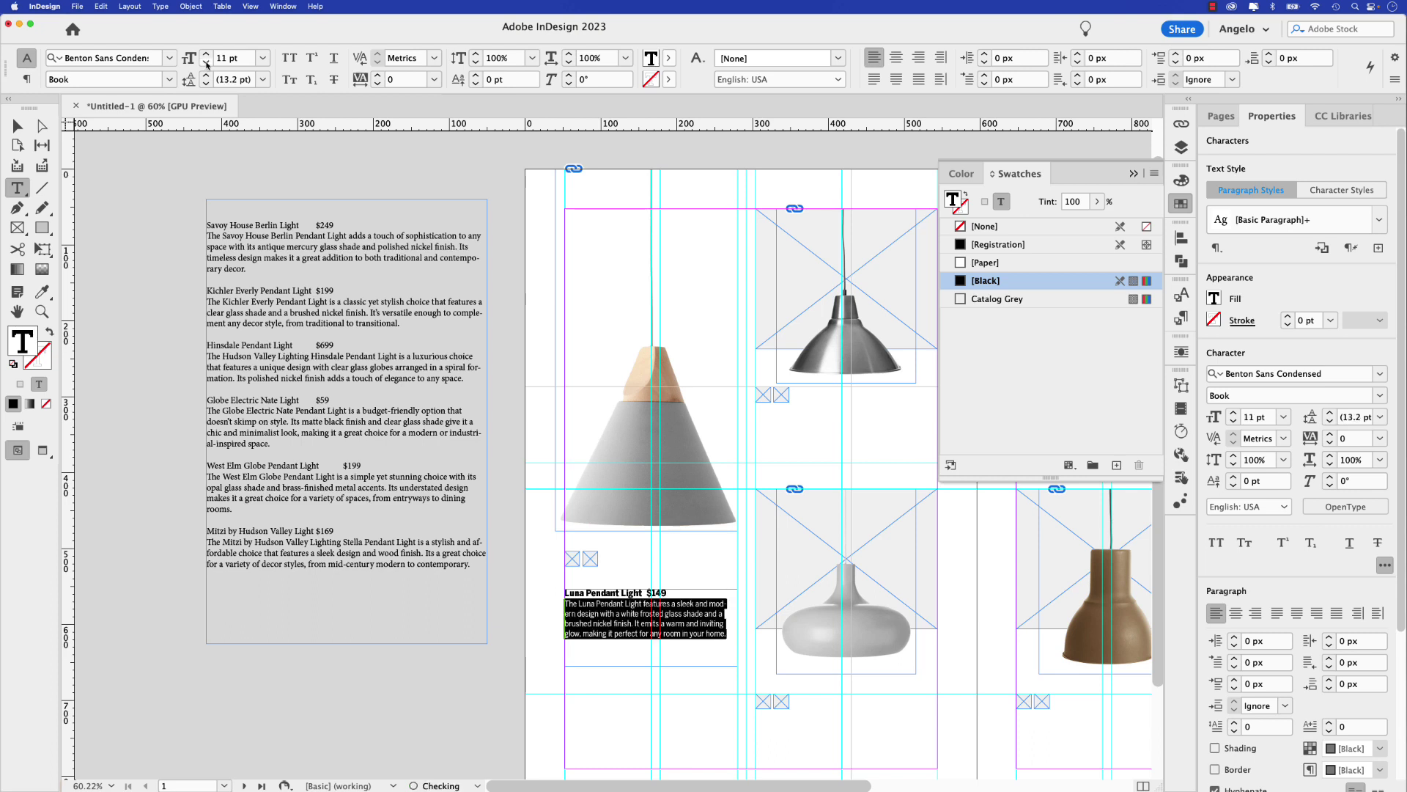
pyautogui.click(206, 63)
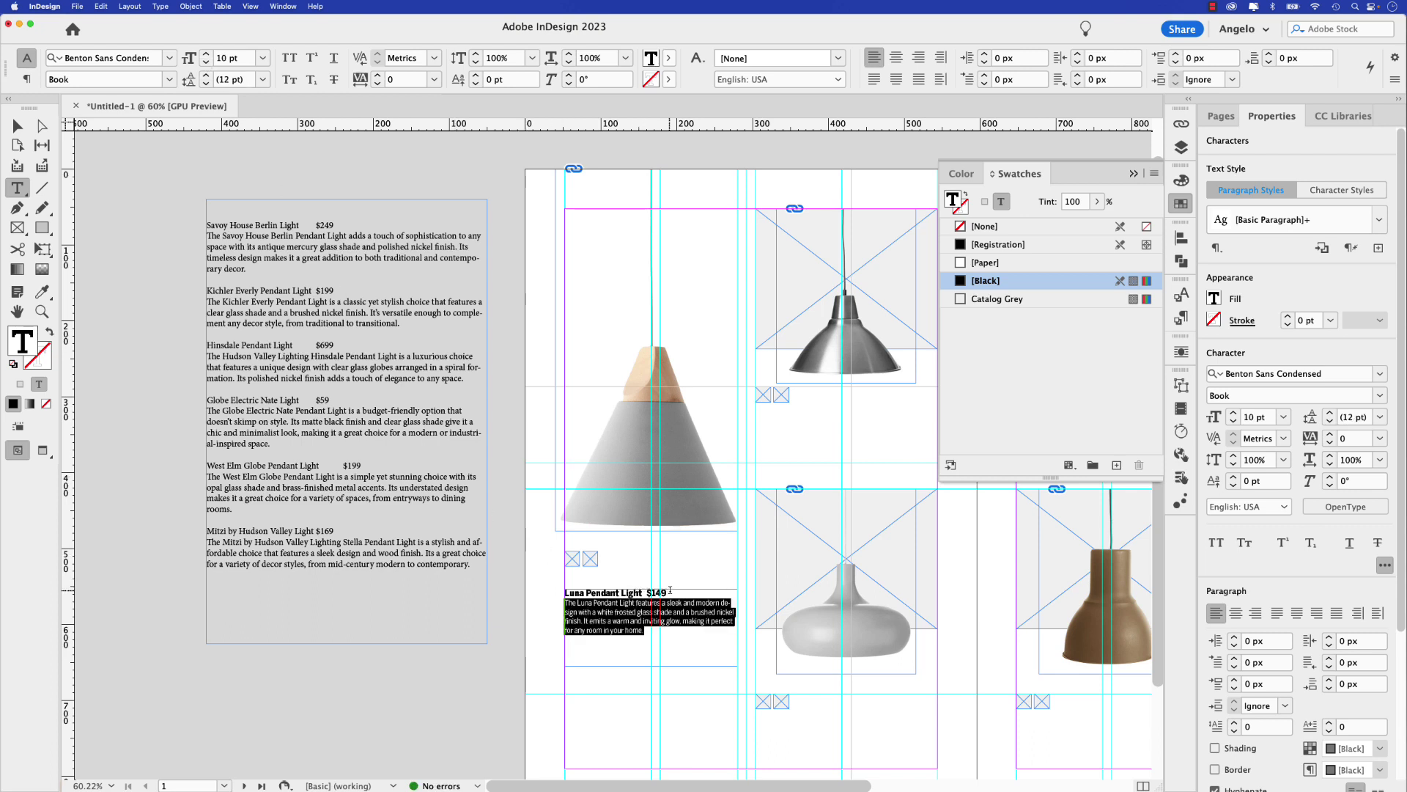
# Step: Reduce the Luna Pendant Light title and price line to 10 pt and place the text cursor in the Luna text
pyautogui.moveTo(669, 593); pyautogui.dragTo(561, 591)
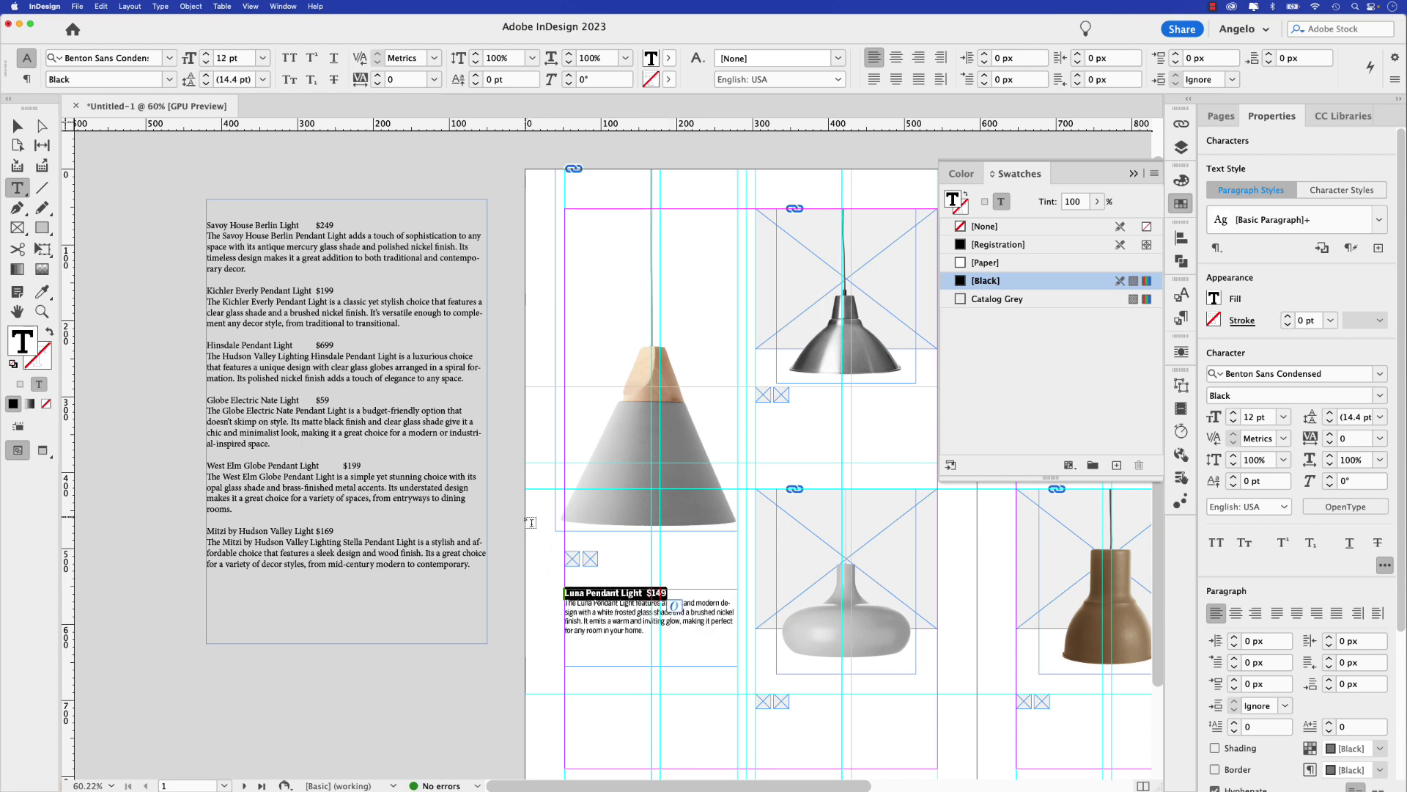
pyautogui.click(206, 64)
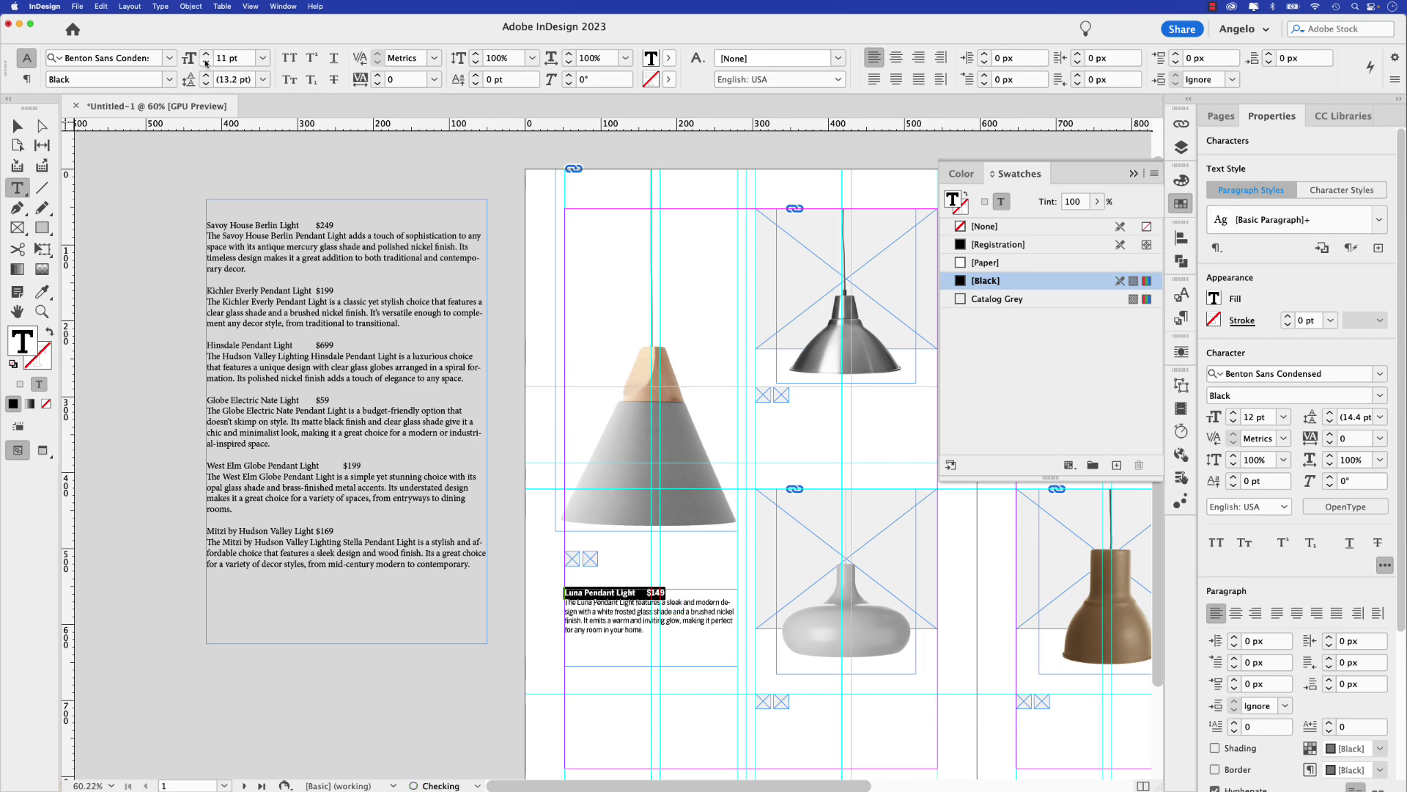
pyautogui.click(206, 63)
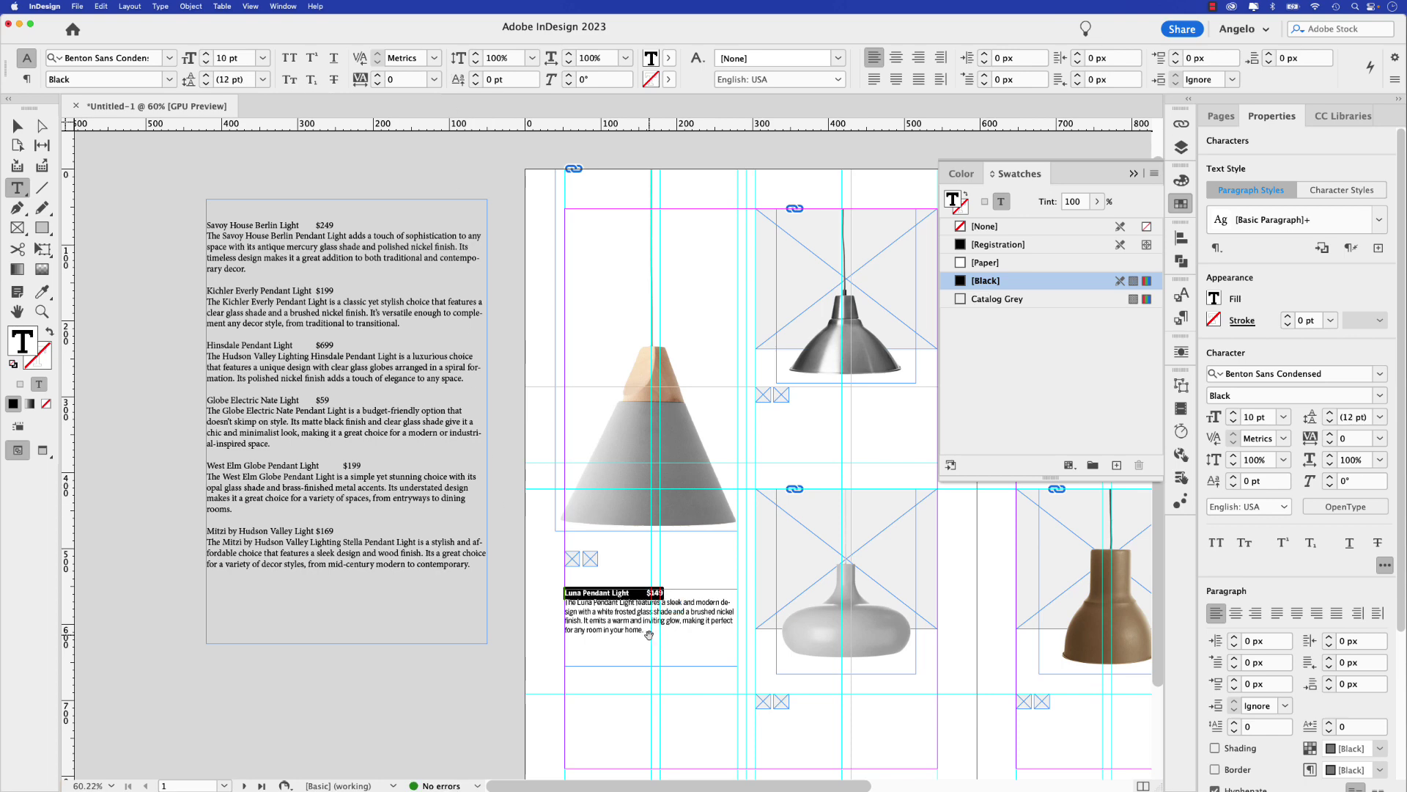
pyautogui.scroll(3, 649, 634)
pyautogui.click(650, 568)
pyautogui.press('Up')
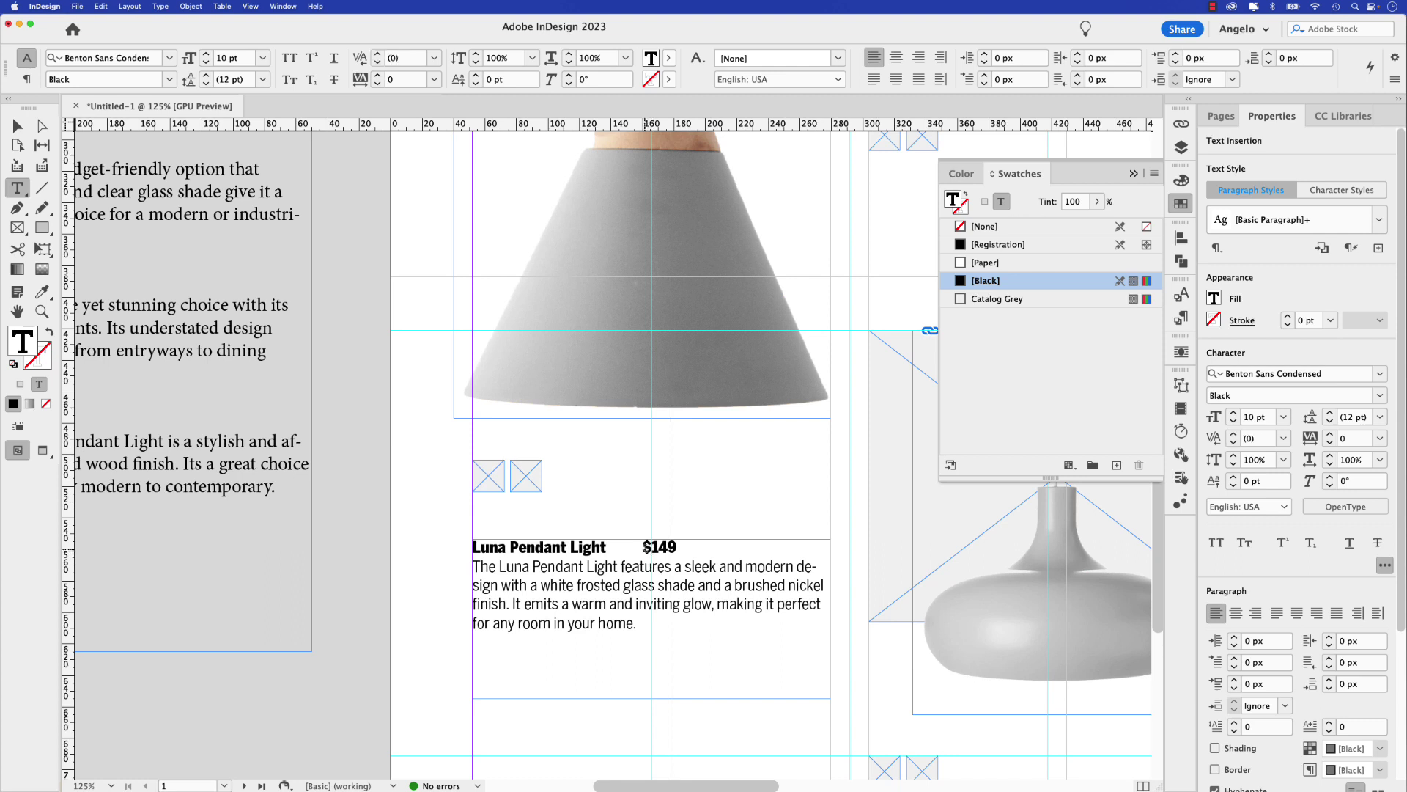
# Step: Add a tab stop at 140 px to the Luna Pendant Light heading line so the price shifts away from the name
pyautogui.hotkey('shift', 'Left')
pyautogui.moveTo(644, 547); pyautogui.dragTo(607, 548)
pyautogui.click(643, 546)
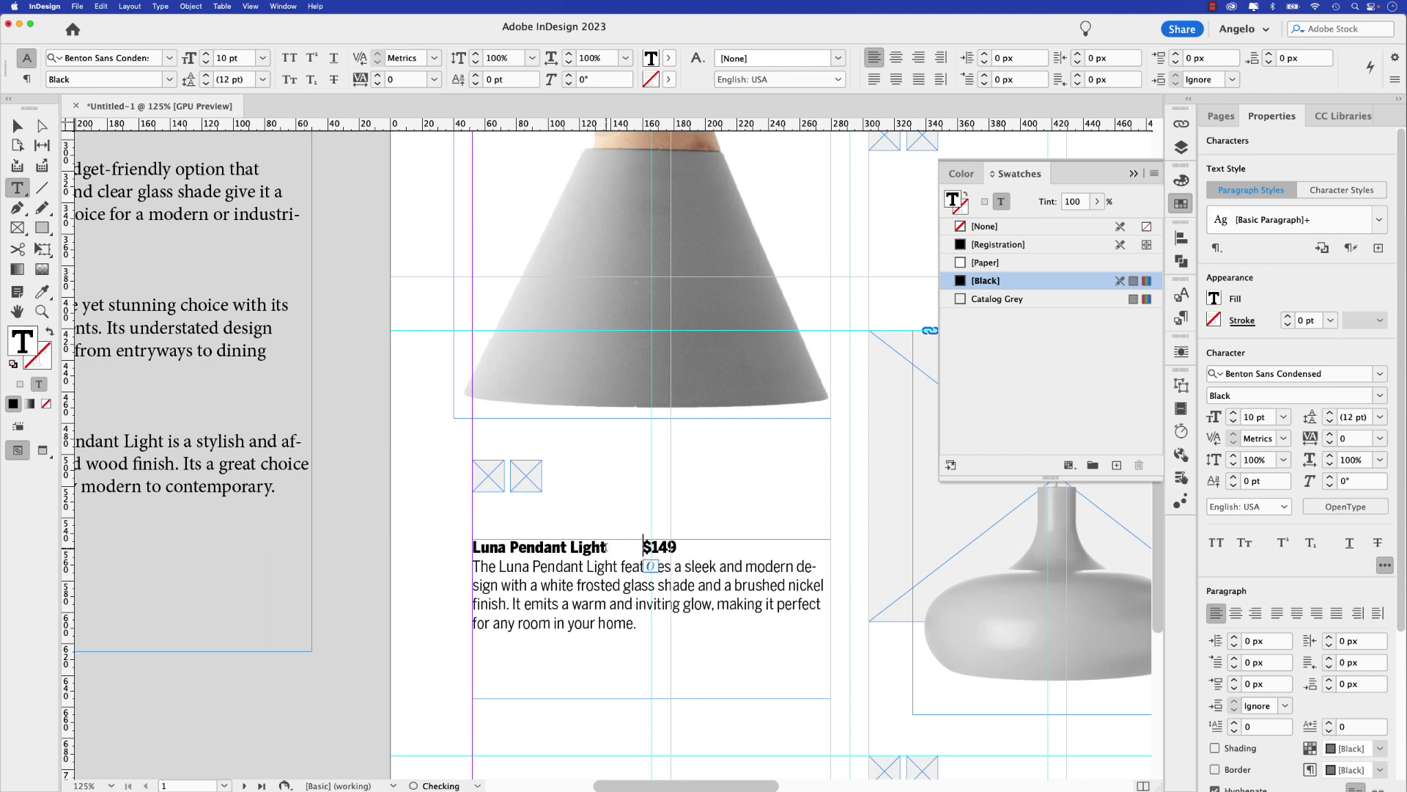
pyautogui.moveTo(683, 548); pyautogui.dragTo(473, 547)
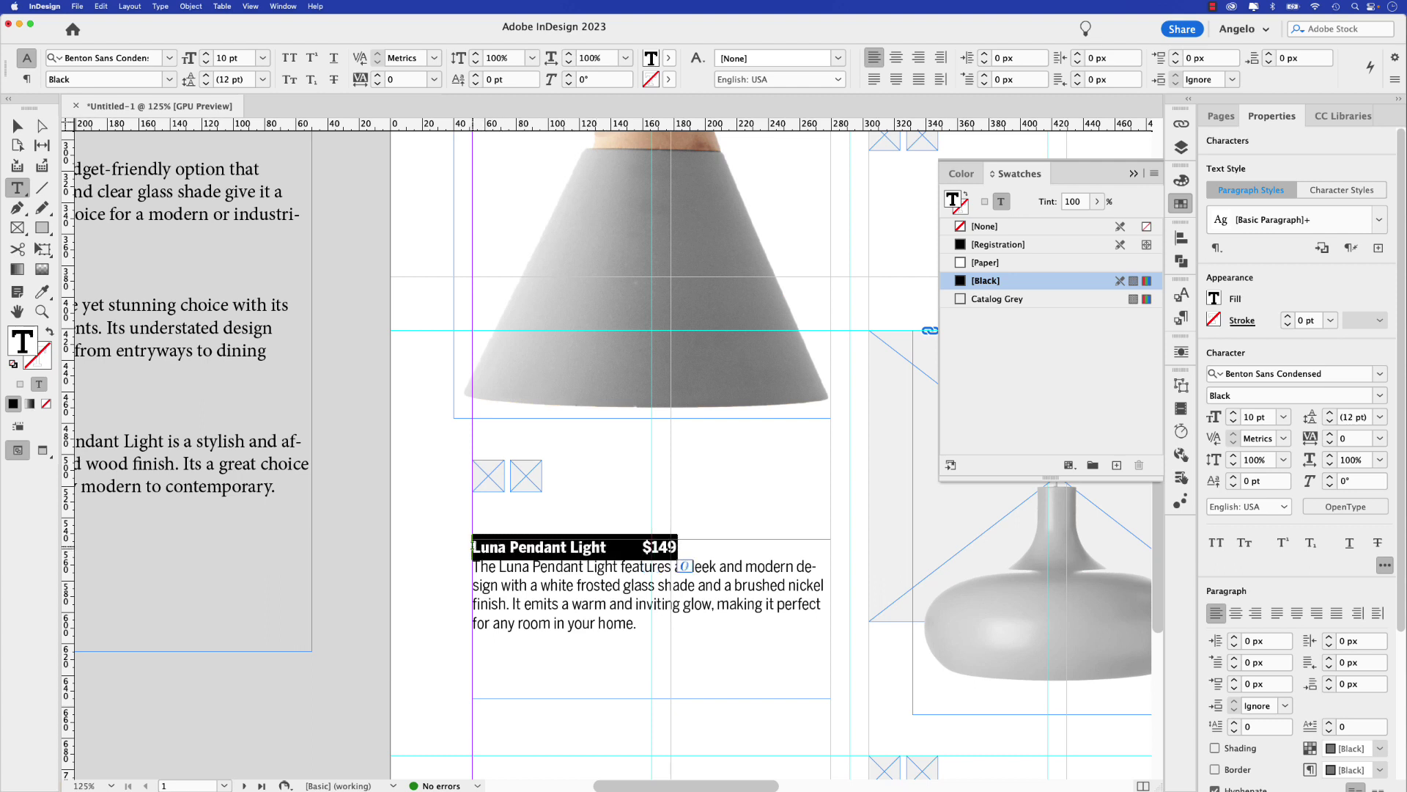
pyautogui.press('shift+super+t')
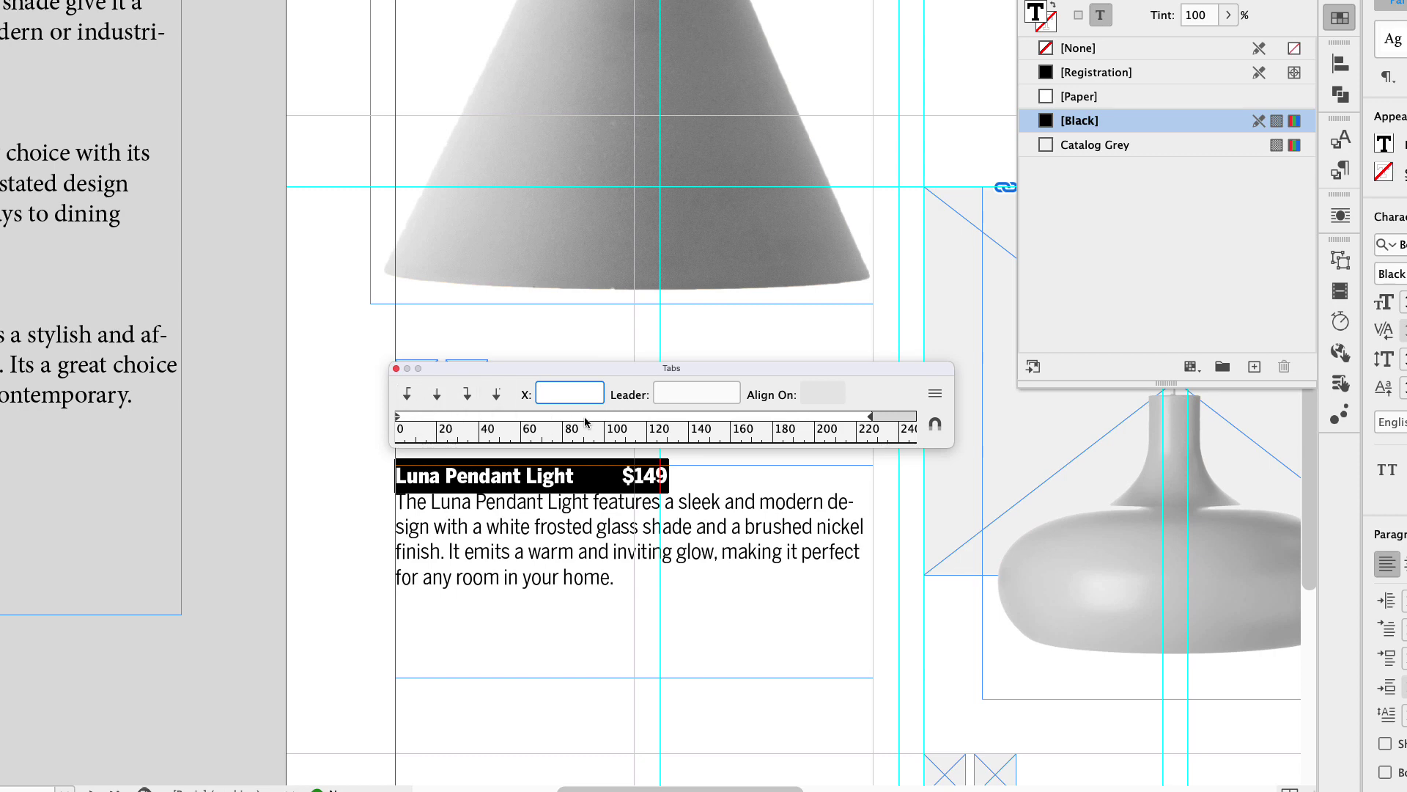
pyautogui.click(616, 417)
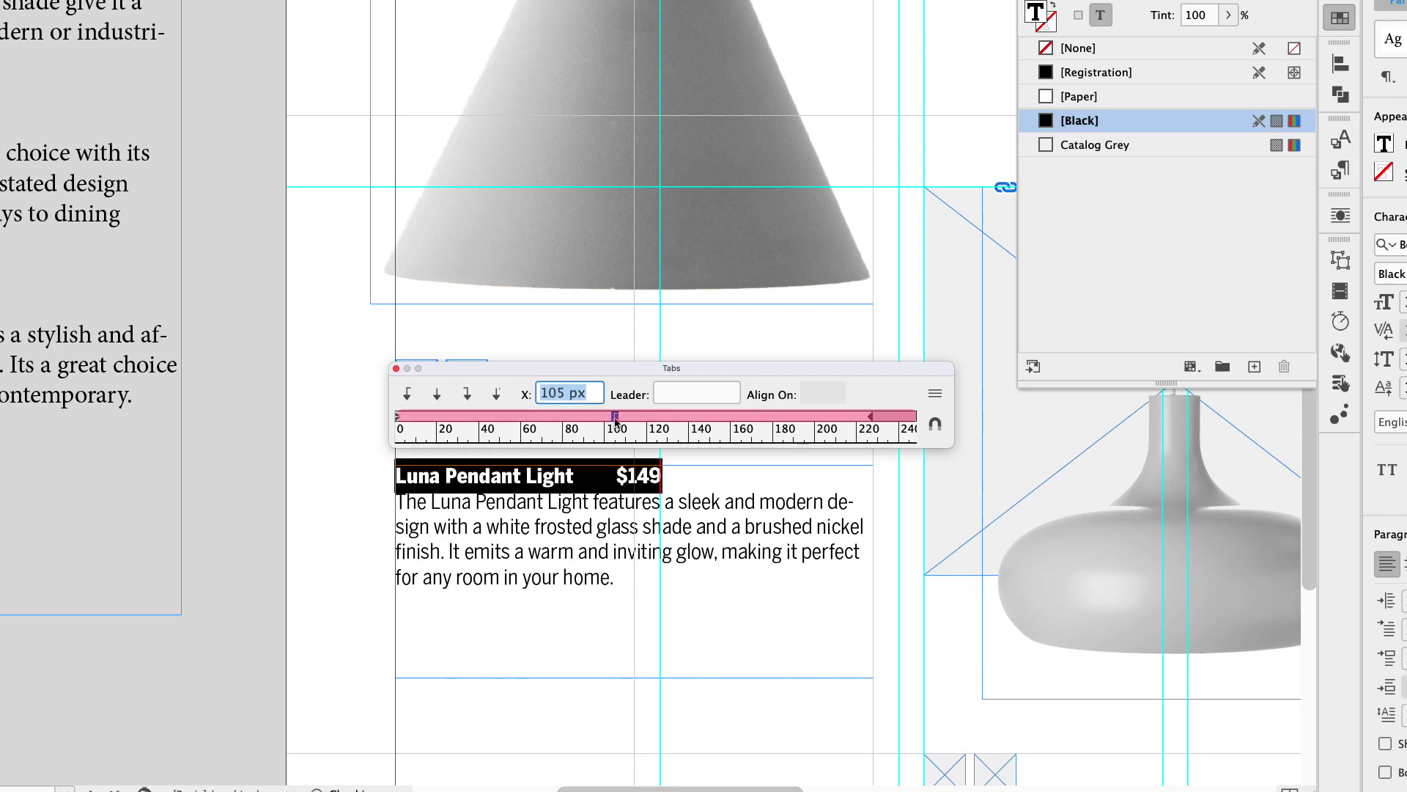
pyautogui.moveTo(616, 419); pyautogui.dragTo(689, 422)
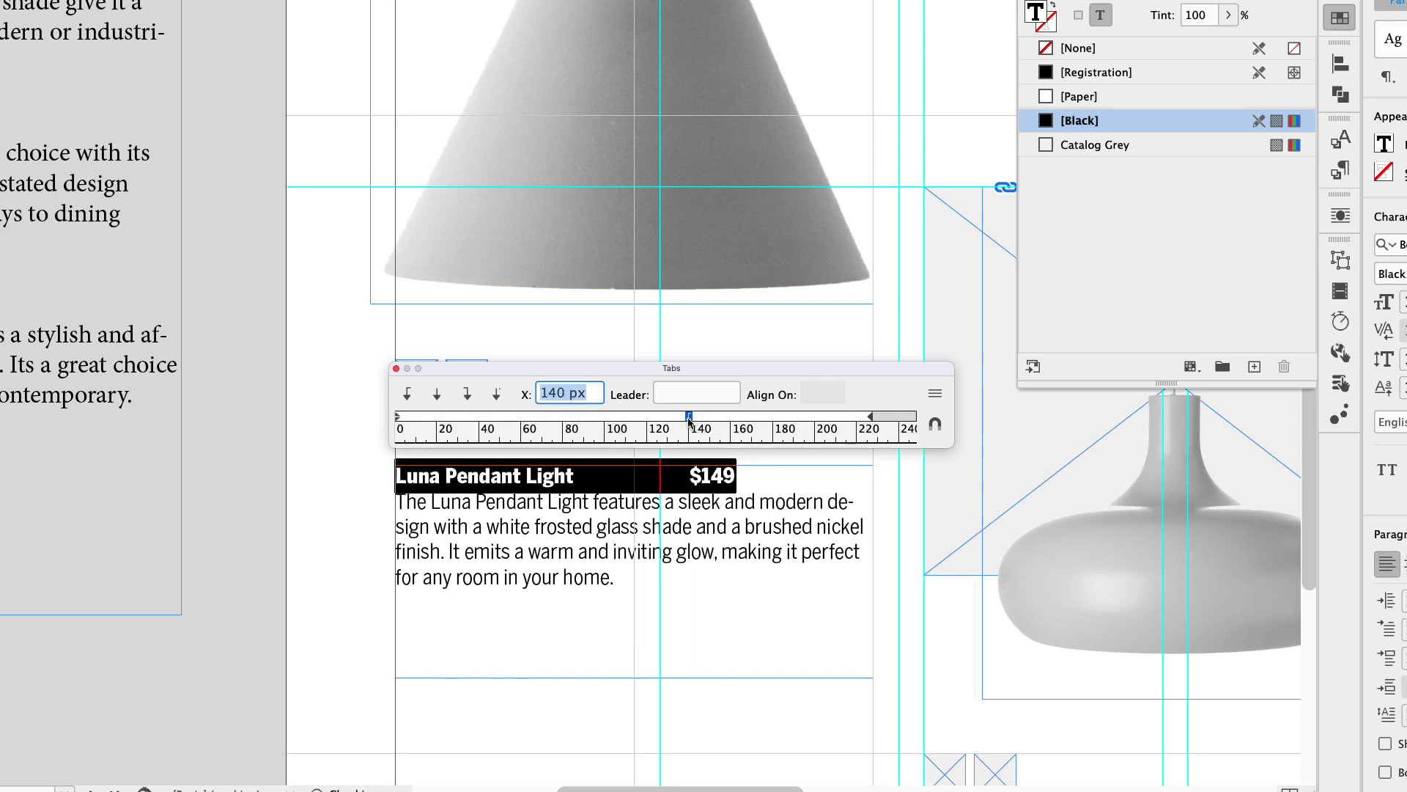
# Step: Give the heading's 140 px tab stop a dot leader and close the tab settings
pyautogui.click(667, 397)
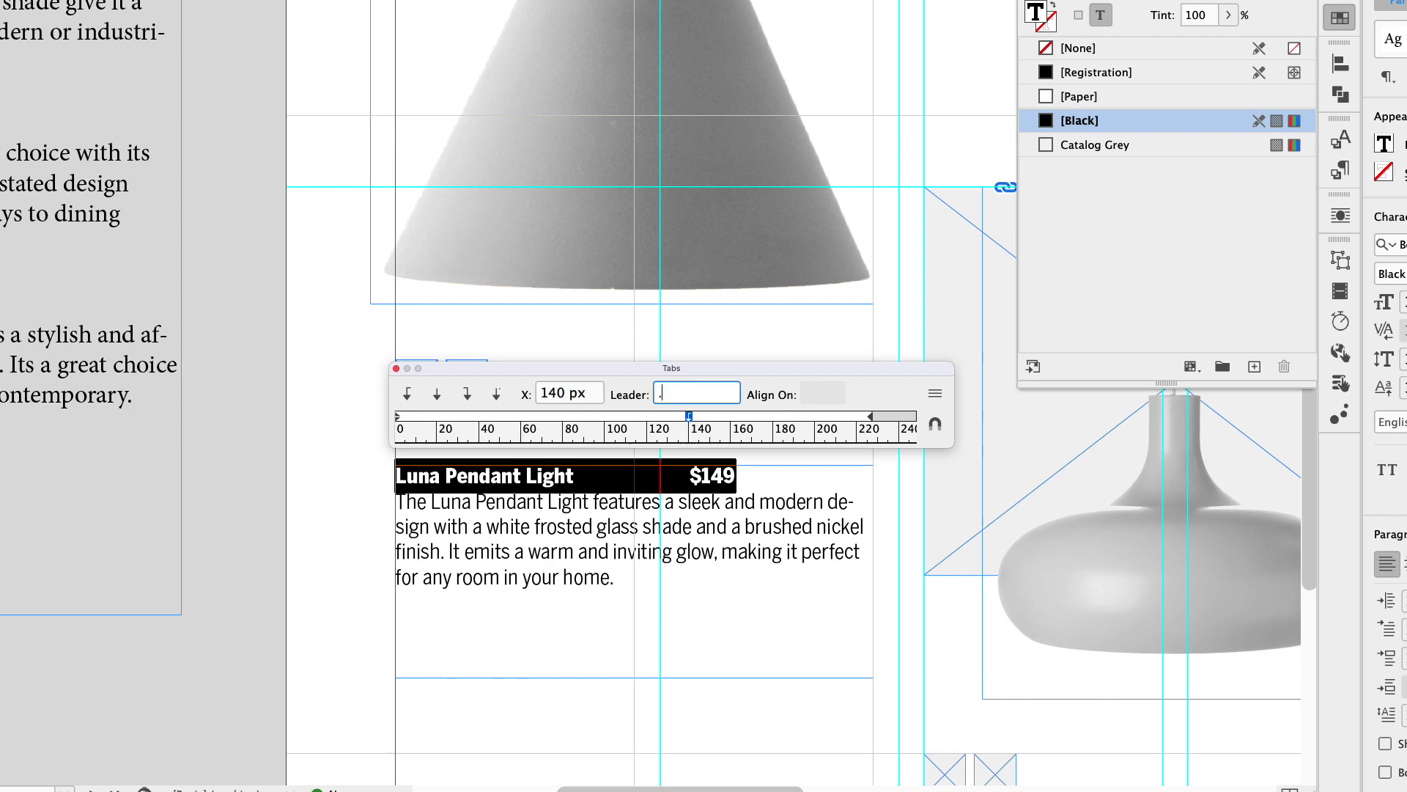
pyautogui.press('Tab')
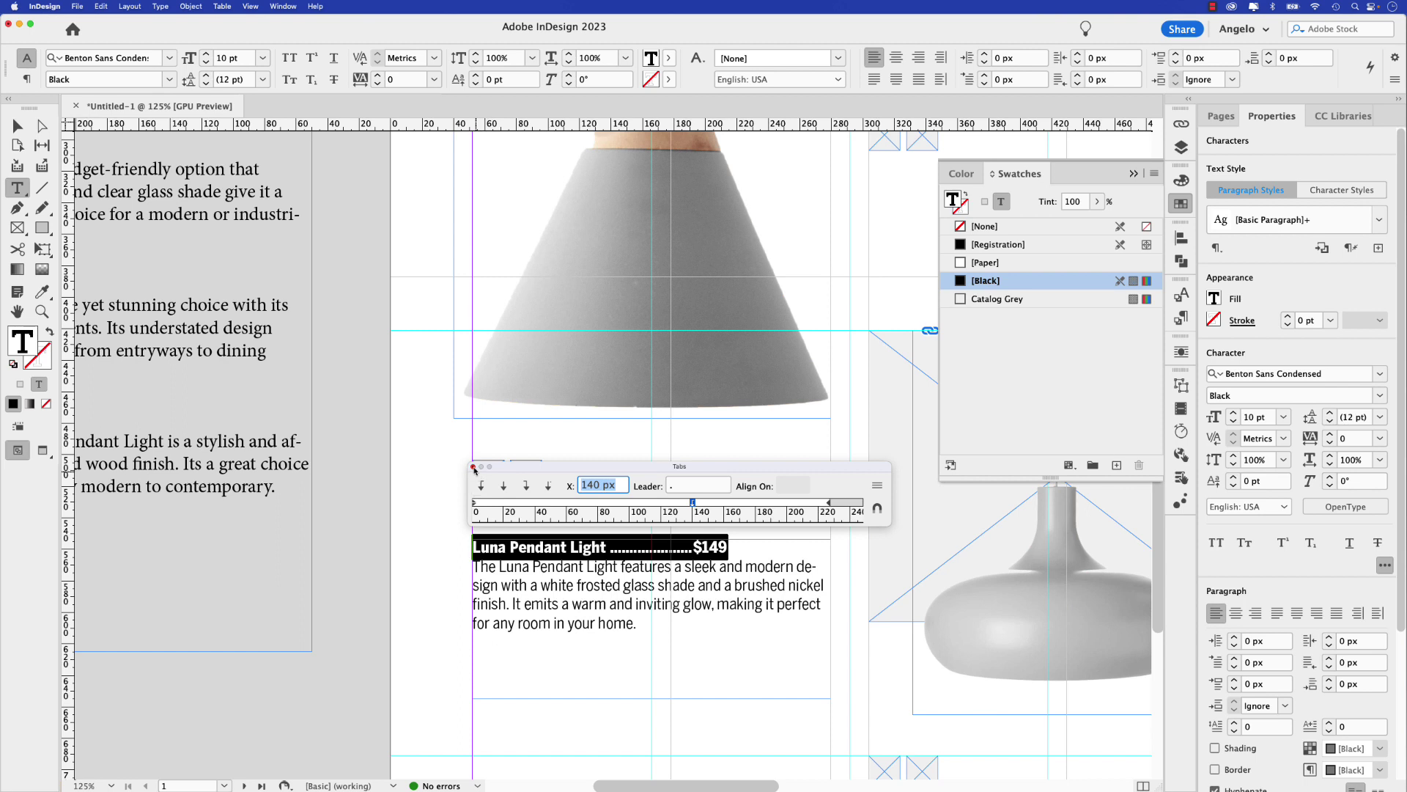
pyautogui.click(473, 466)
# Step: Set the space after the Luna Pendant Light heading paragraph to 8 px
pyautogui.click(729, 547)
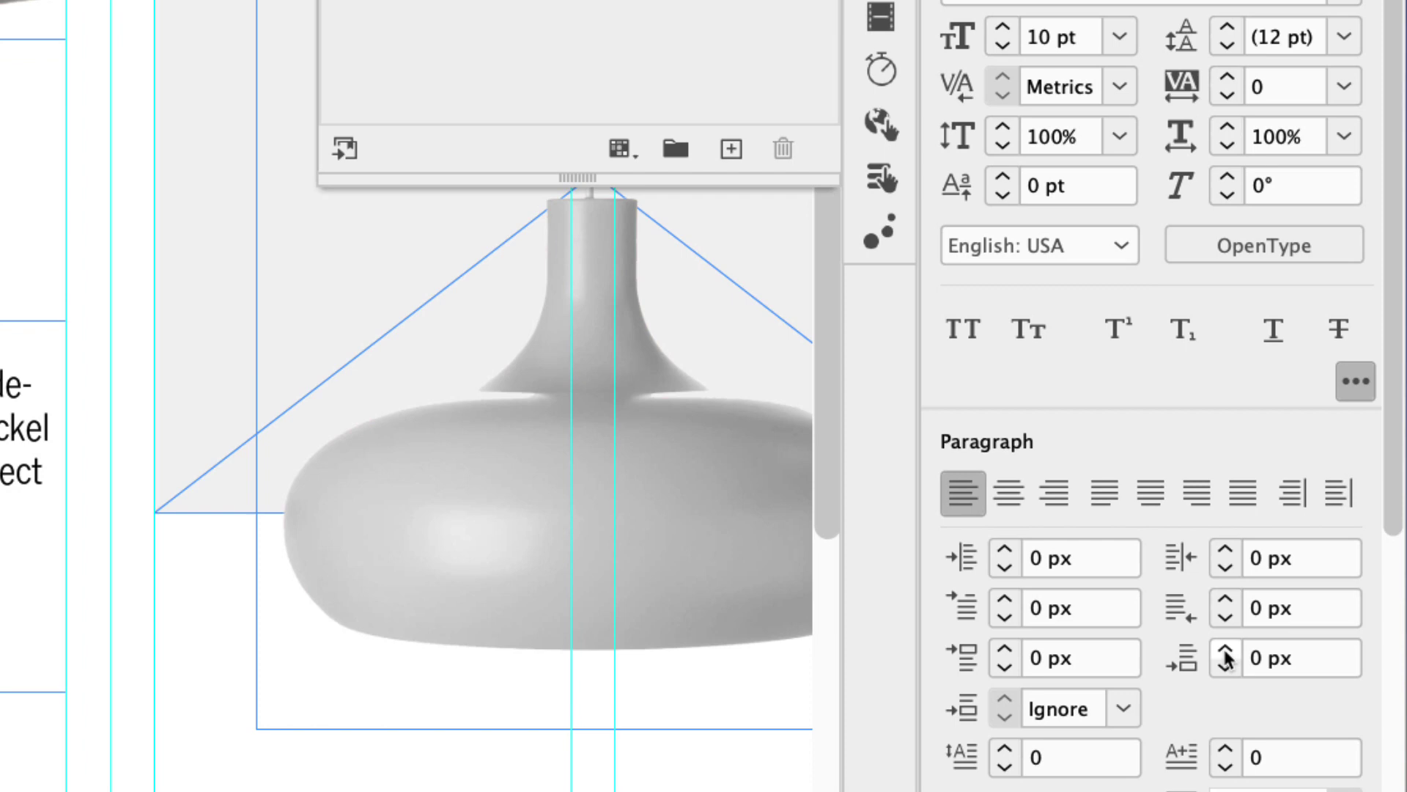
pyautogui.click(1329, 681)
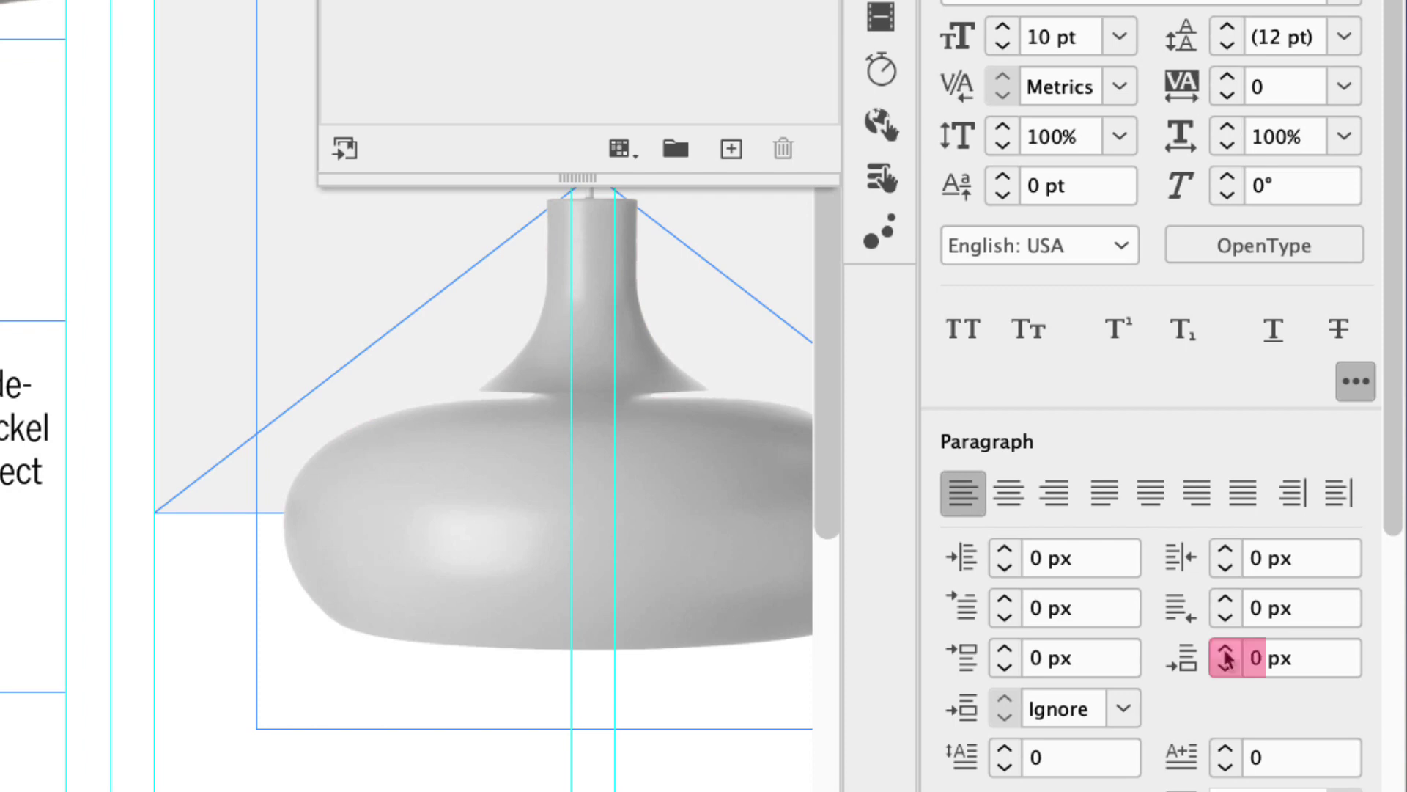
pyautogui.click(1226, 651)
pyautogui.click(1227, 652)
pyautogui.click(1226, 651)
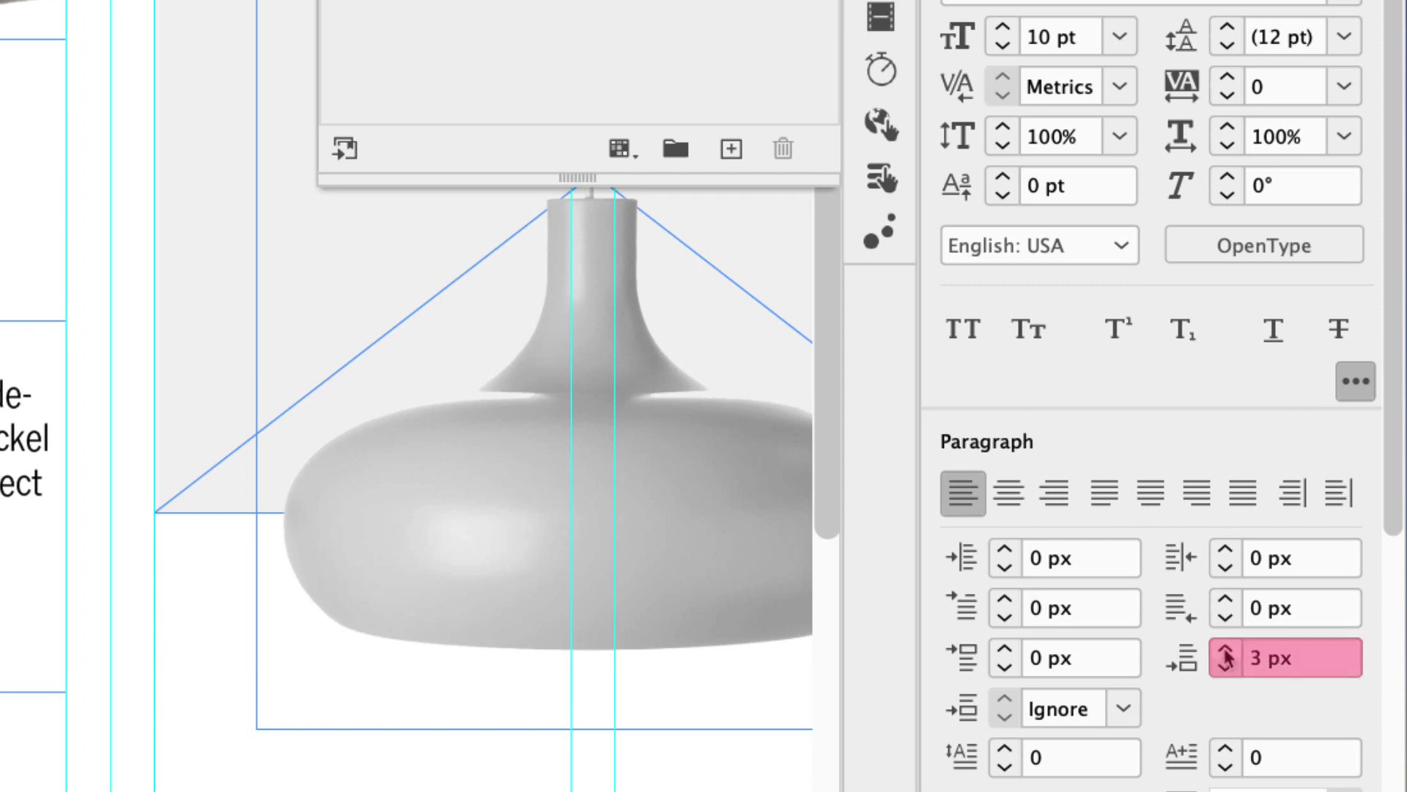
pyautogui.click(1227, 652)
pyautogui.click(1226, 652)
pyautogui.click(1227, 651)
pyautogui.click(1226, 651)
pyautogui.click(1227, 651)
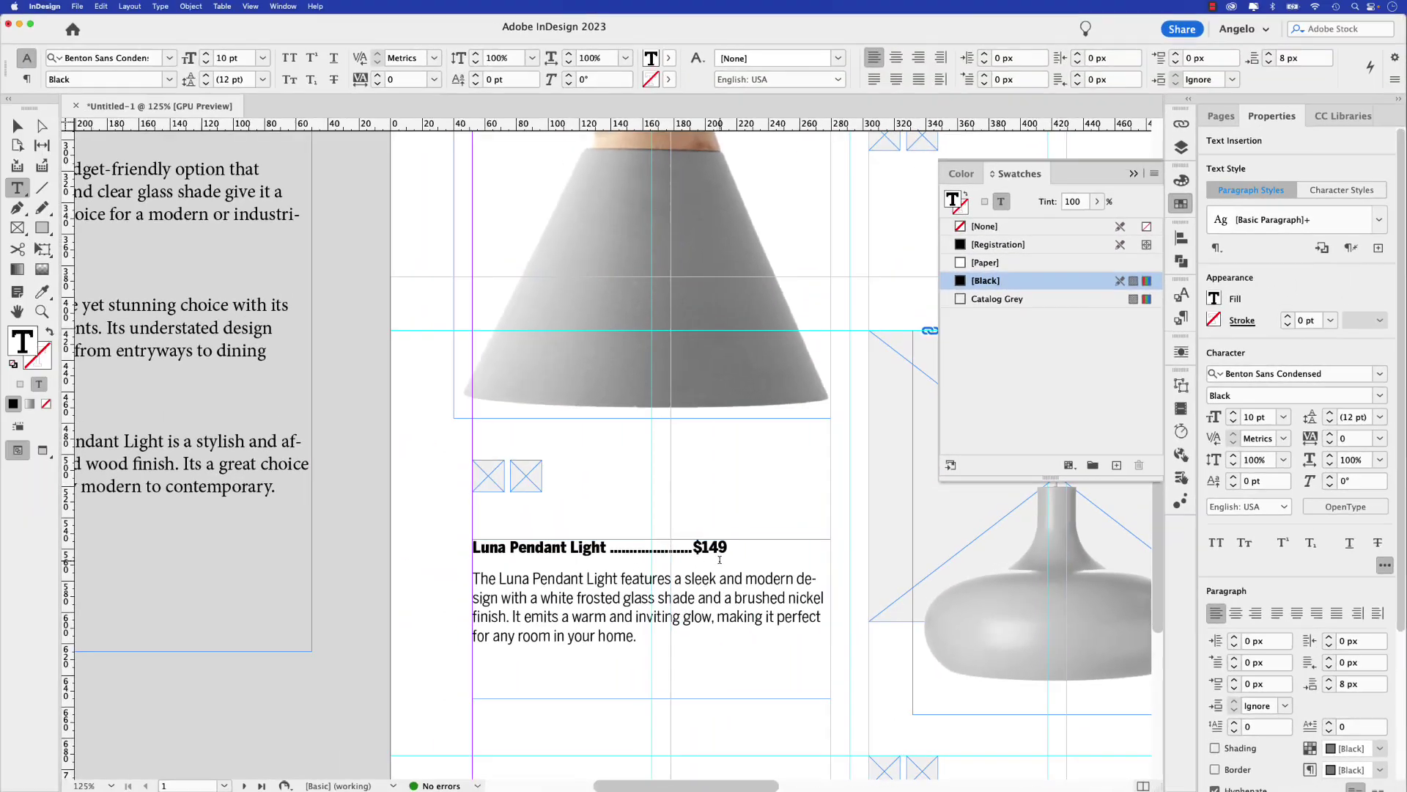
# Step: Create a paragraph style named Product Header from the formatted Luna Pendant Light heading
pyautogui.moveTo(487, 492); pyautogui.dragTo(137, 491)
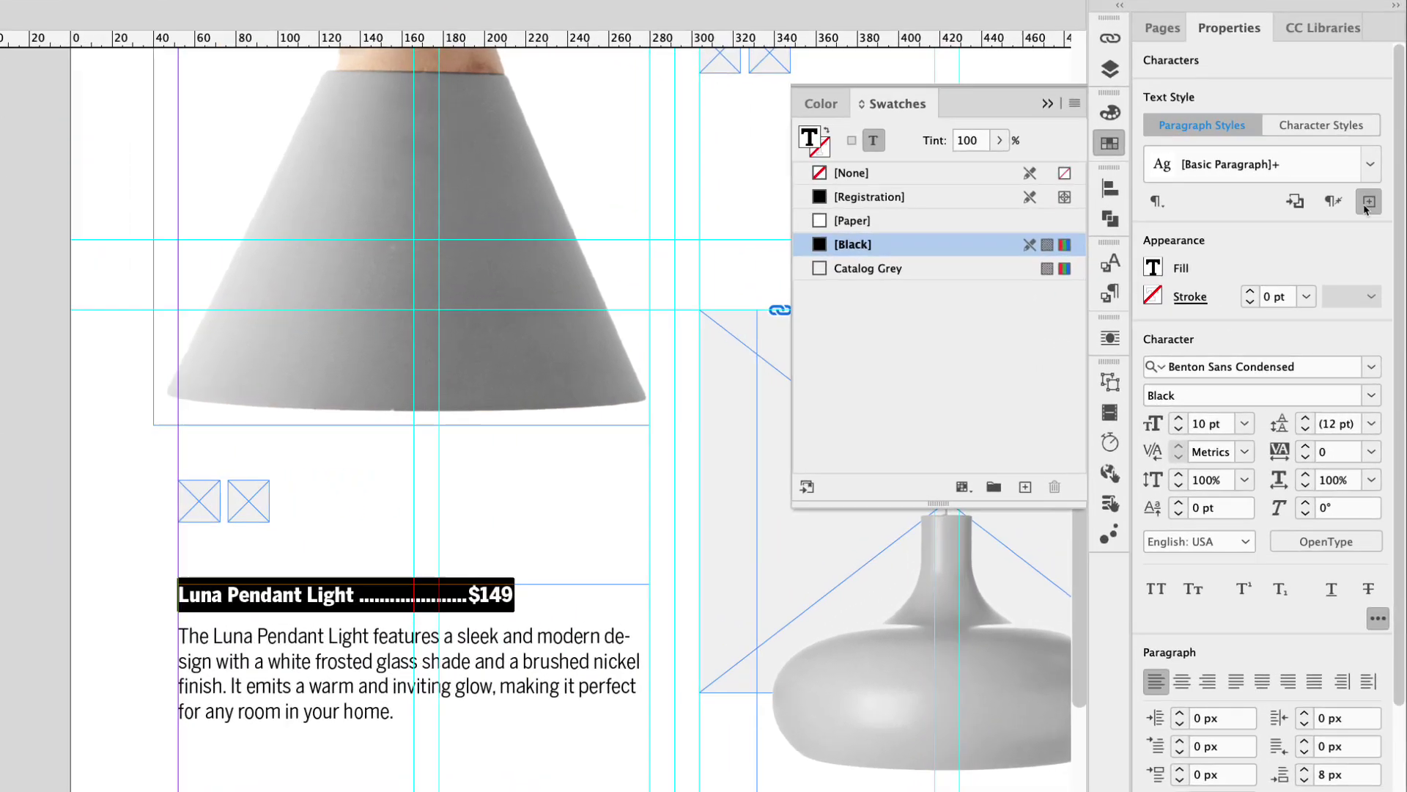
pyautogui.click(1378, 249)
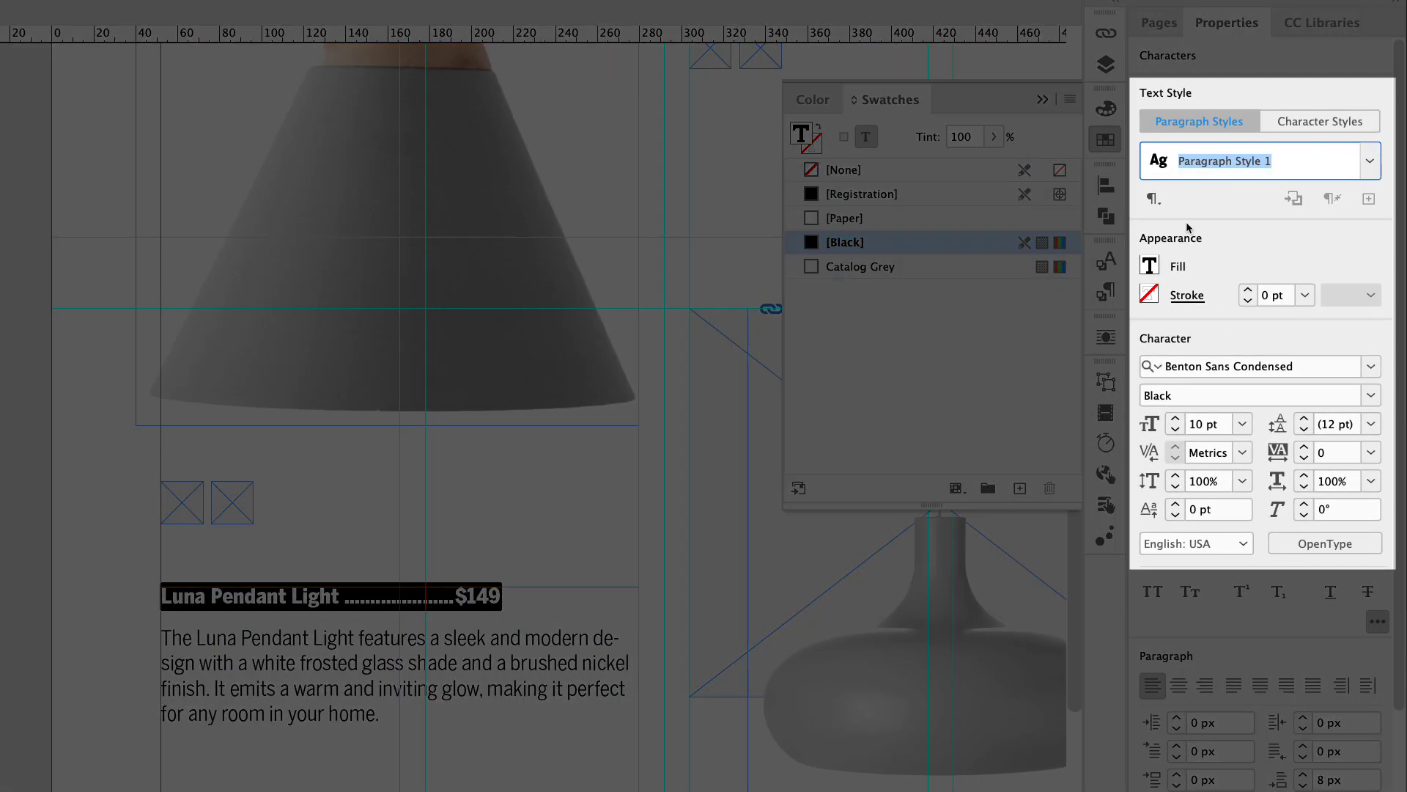
pyautogui.write('Product Header')
pyautogui.press('Return')
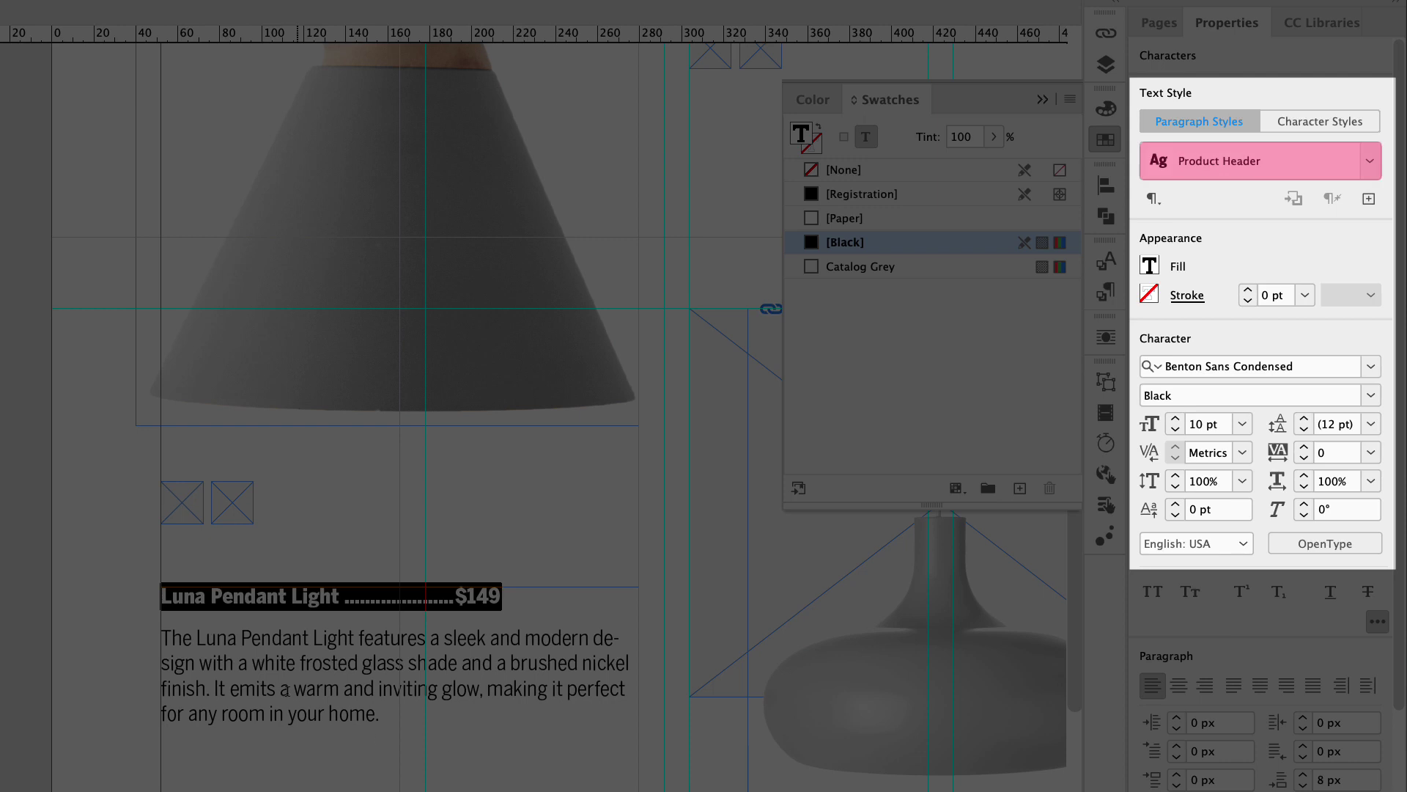
# Step: Create a paragraph style named Product Description from the Luna description text and leave text editing
pyautogui.moveTo(382, 716); pyautogui.dragTo(148, 645)
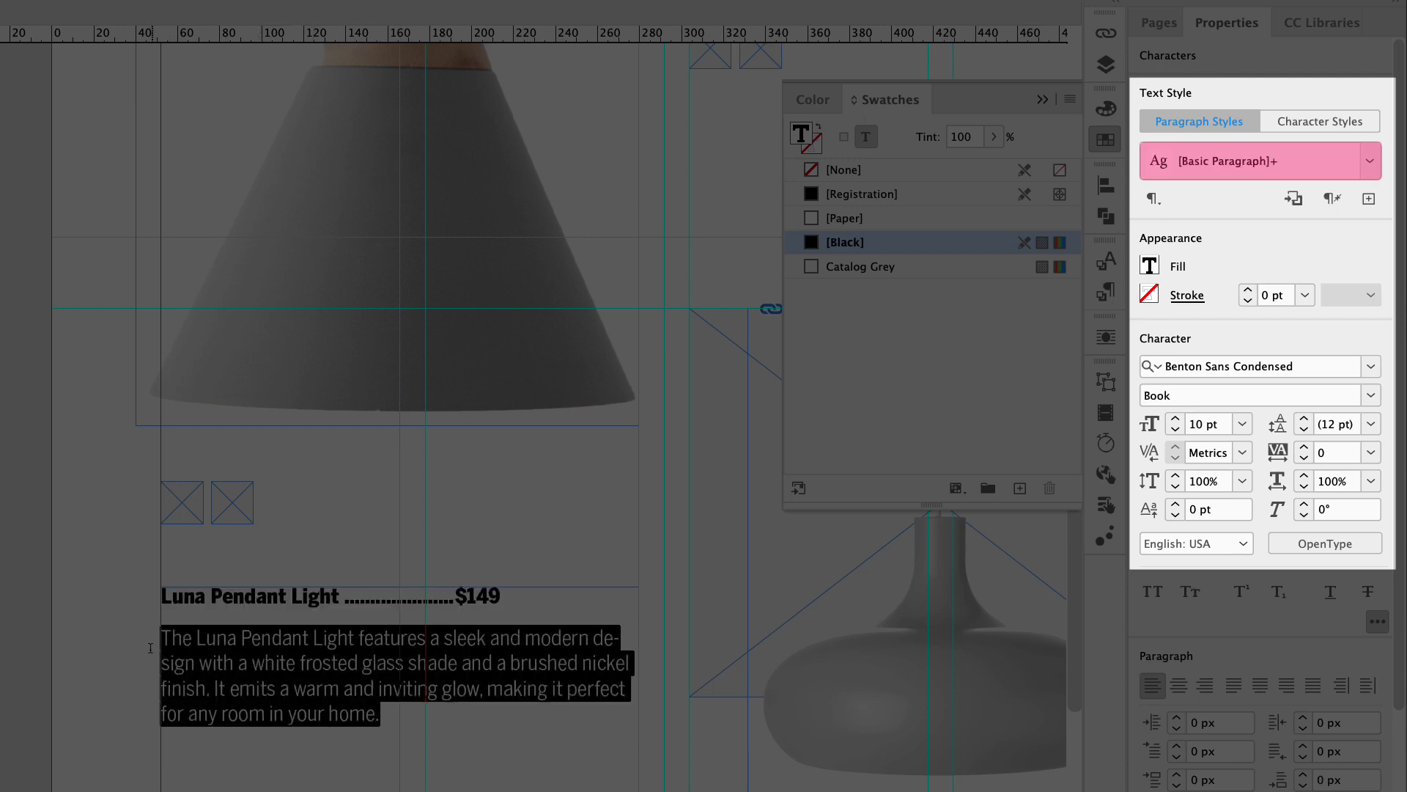
pyautogui.click(1369, 199)
pyautogui.write('Product Description')
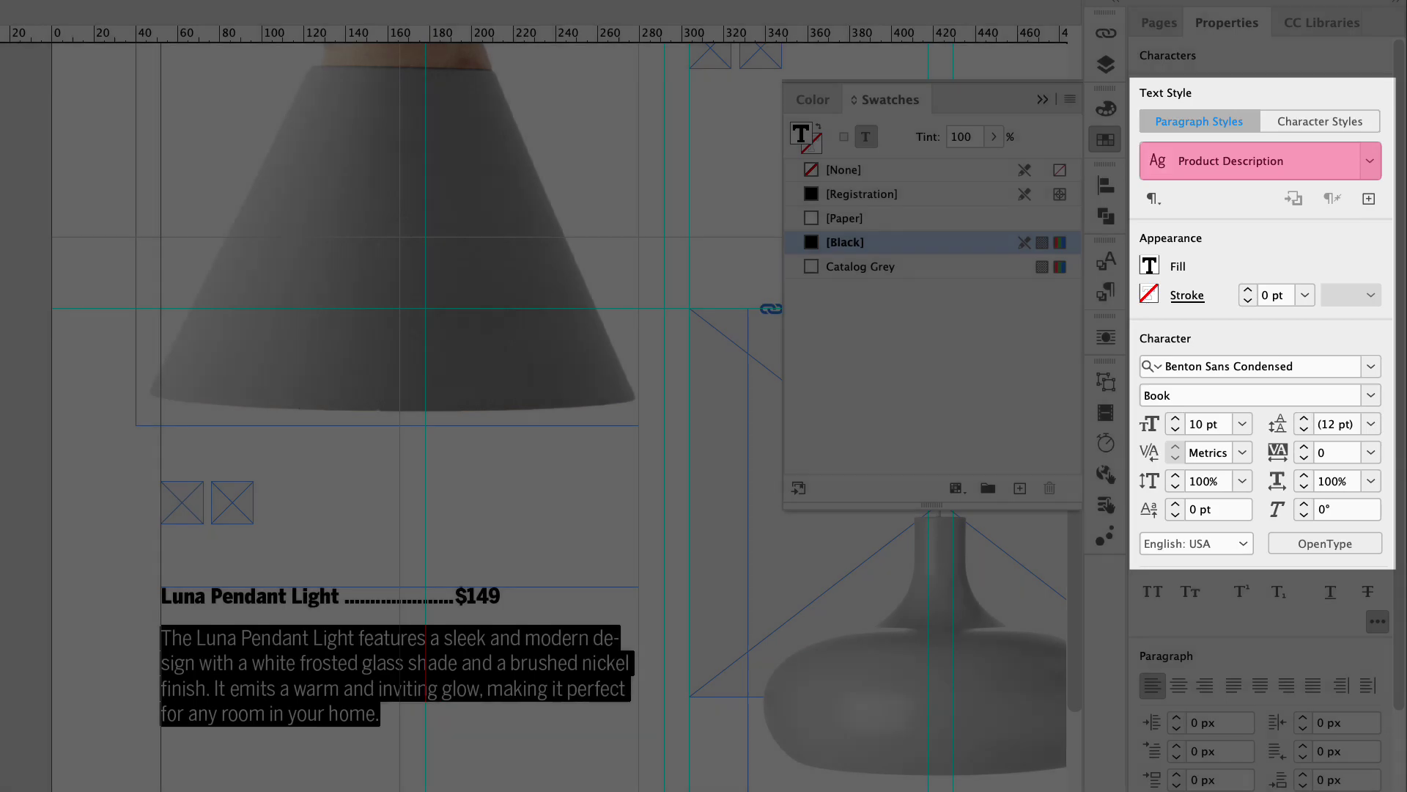
pyautogui.press('Return')
pyautogui.press('Escape')
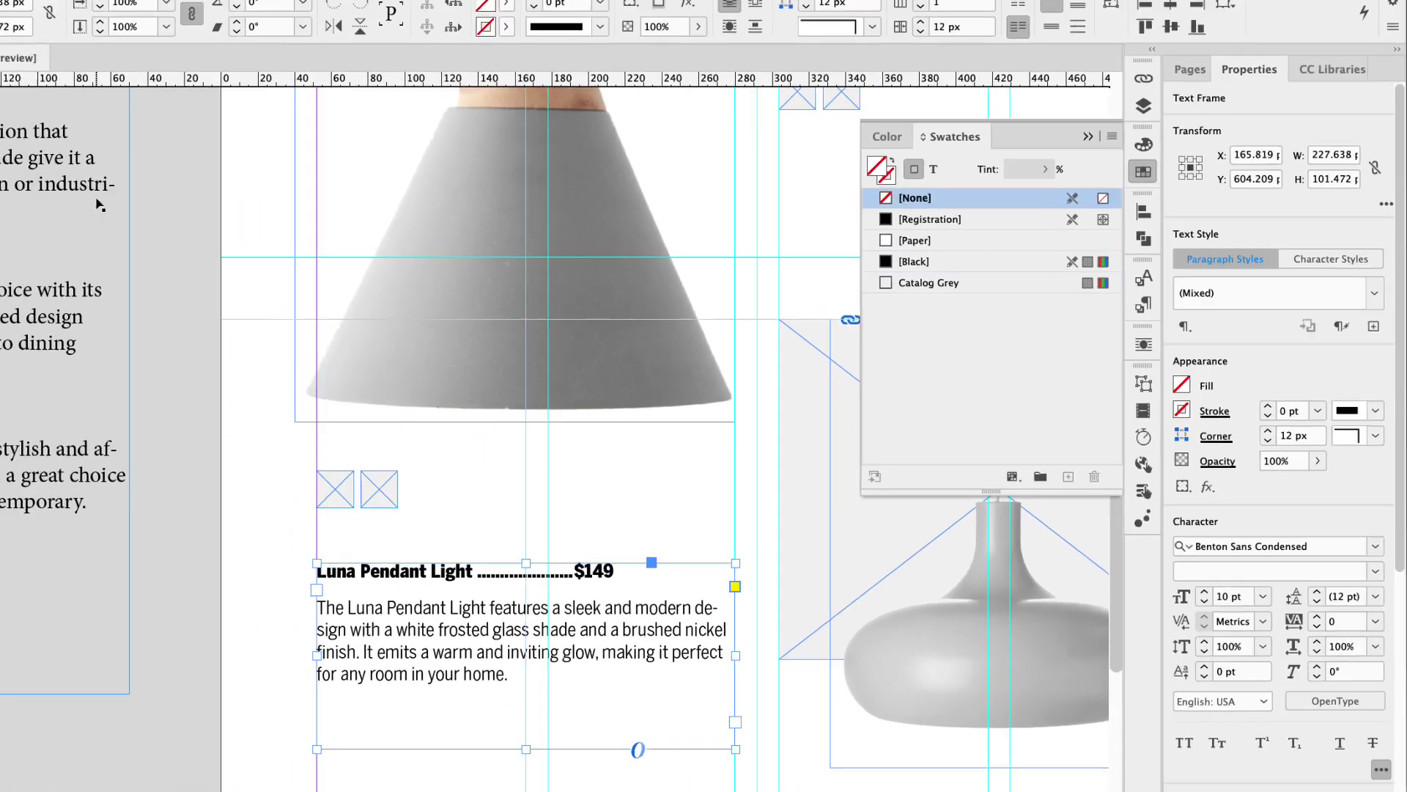
# Step: Shorten the Luna text frame to 63.87 px high and place a copy of it below the metal pendant image
pyautogui.click(341, 238)
pyautogui.scroll(-3, 427, 303)
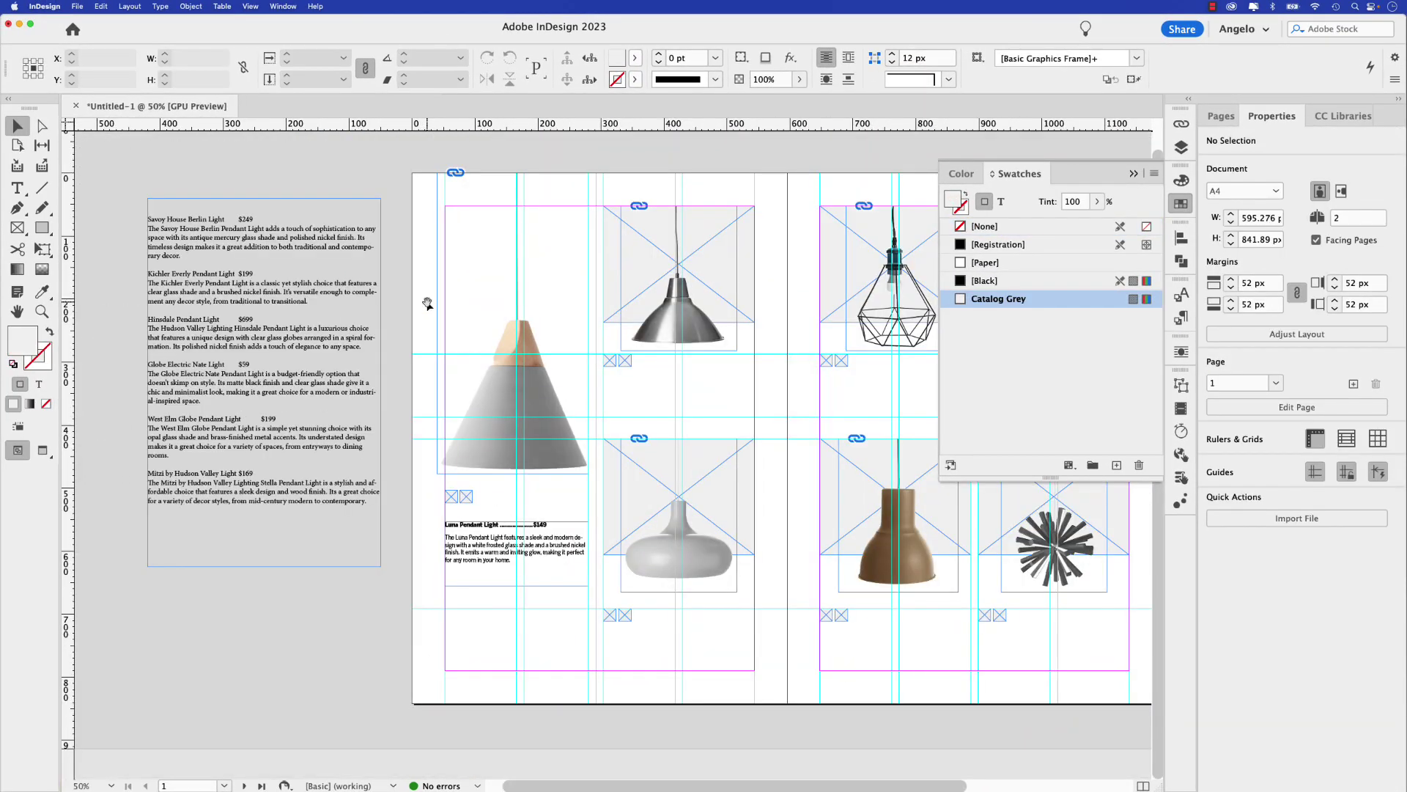
pyautogui.moveTo(697, 365); pyautogui.dragTo(634, 357)
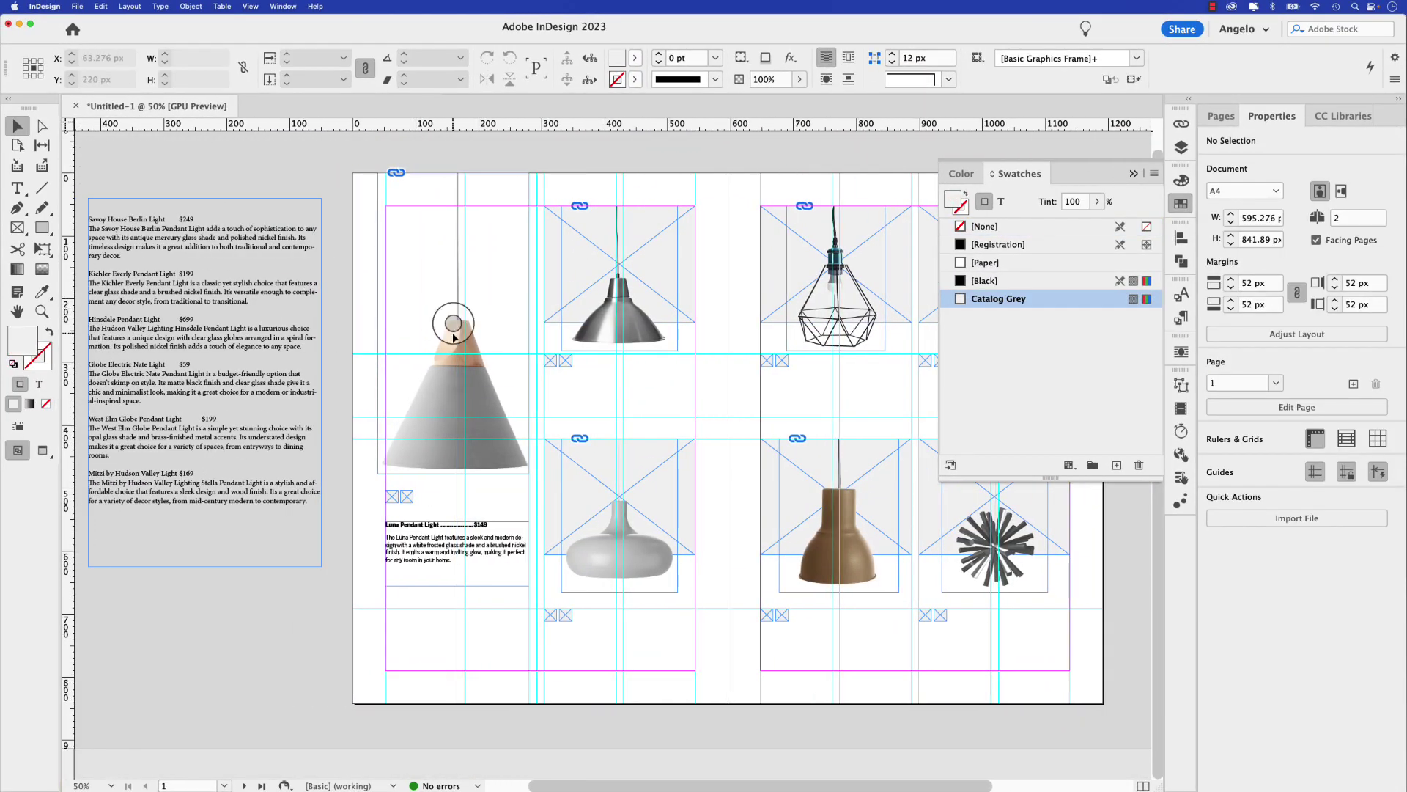
pyautogui.click(470, 561)
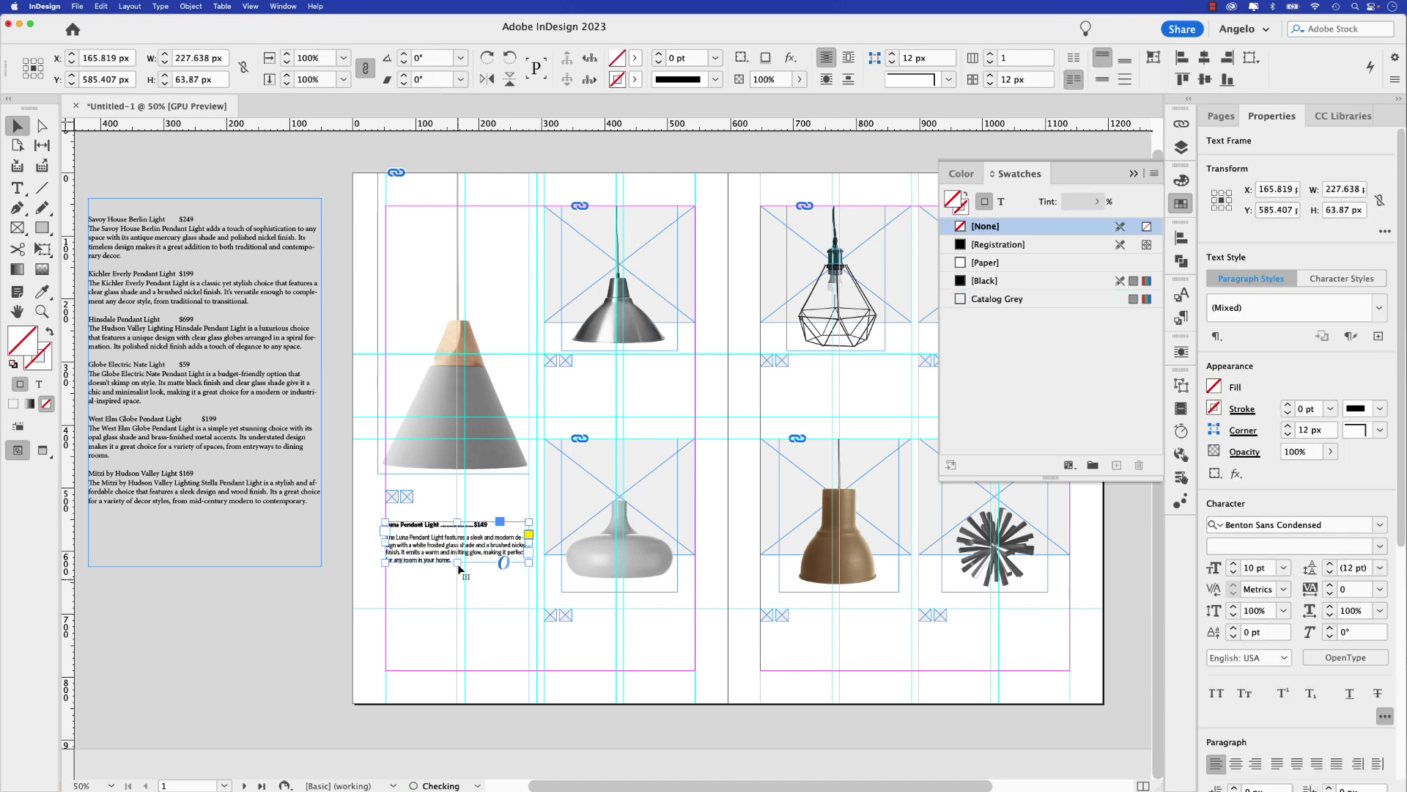
pyautogui.click(461, 516)
pyautogui.press('w')
pyautogui.press('w')
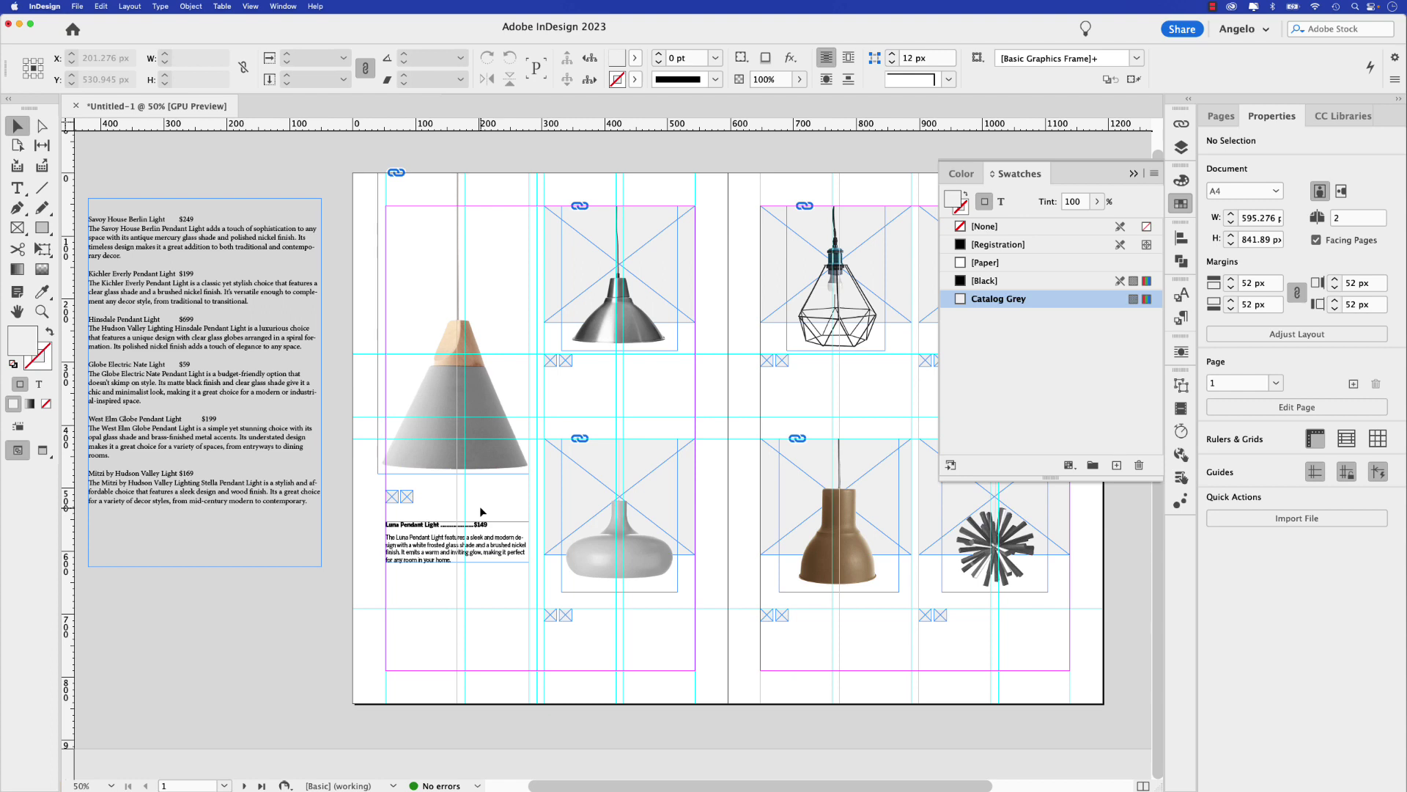
pyautogui.moveTo(486, 547); pyautogui.dragTo(642, 401)
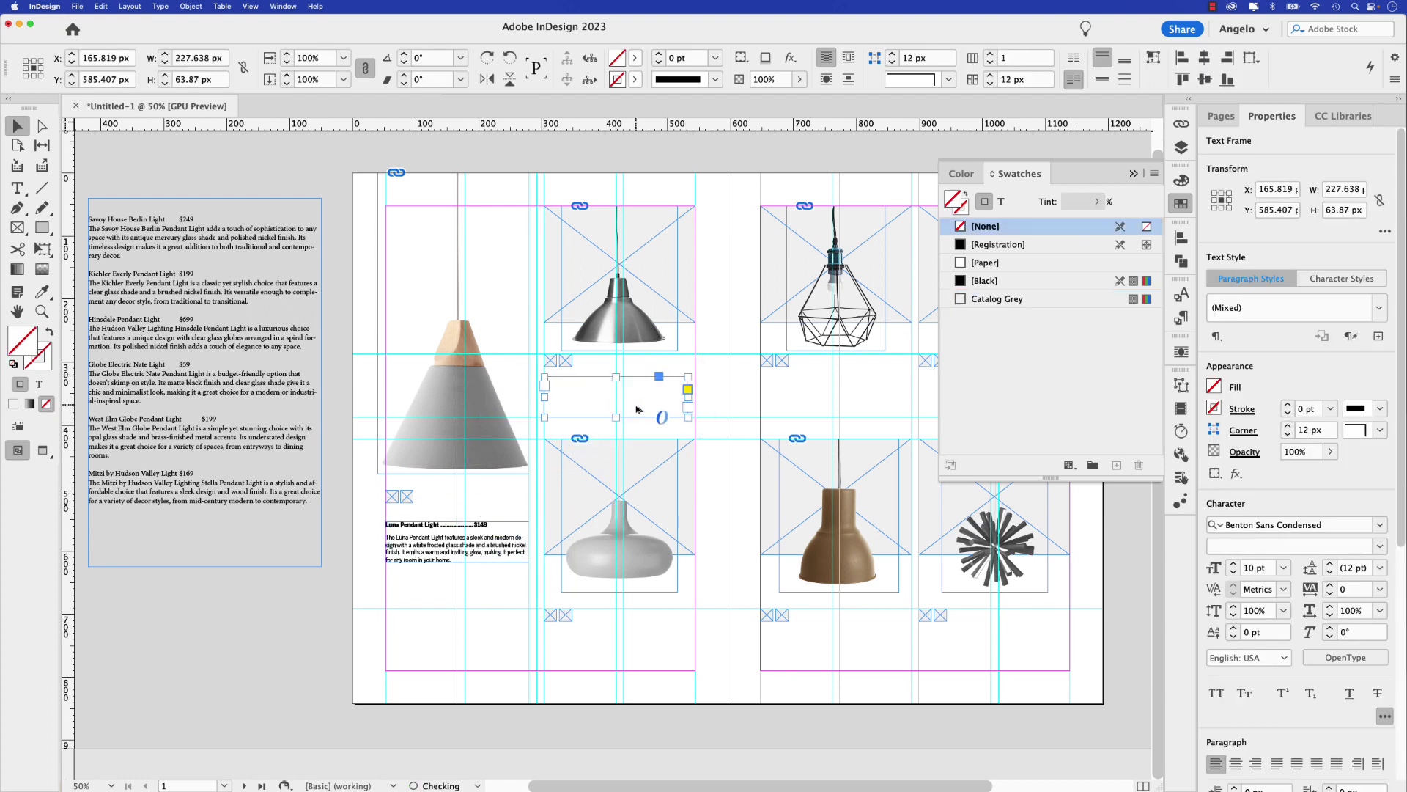
# Step: Apply the Product Description paragraph style to all the product text in the pasteboard frame
pyautogui.doubleClick(193, 262)
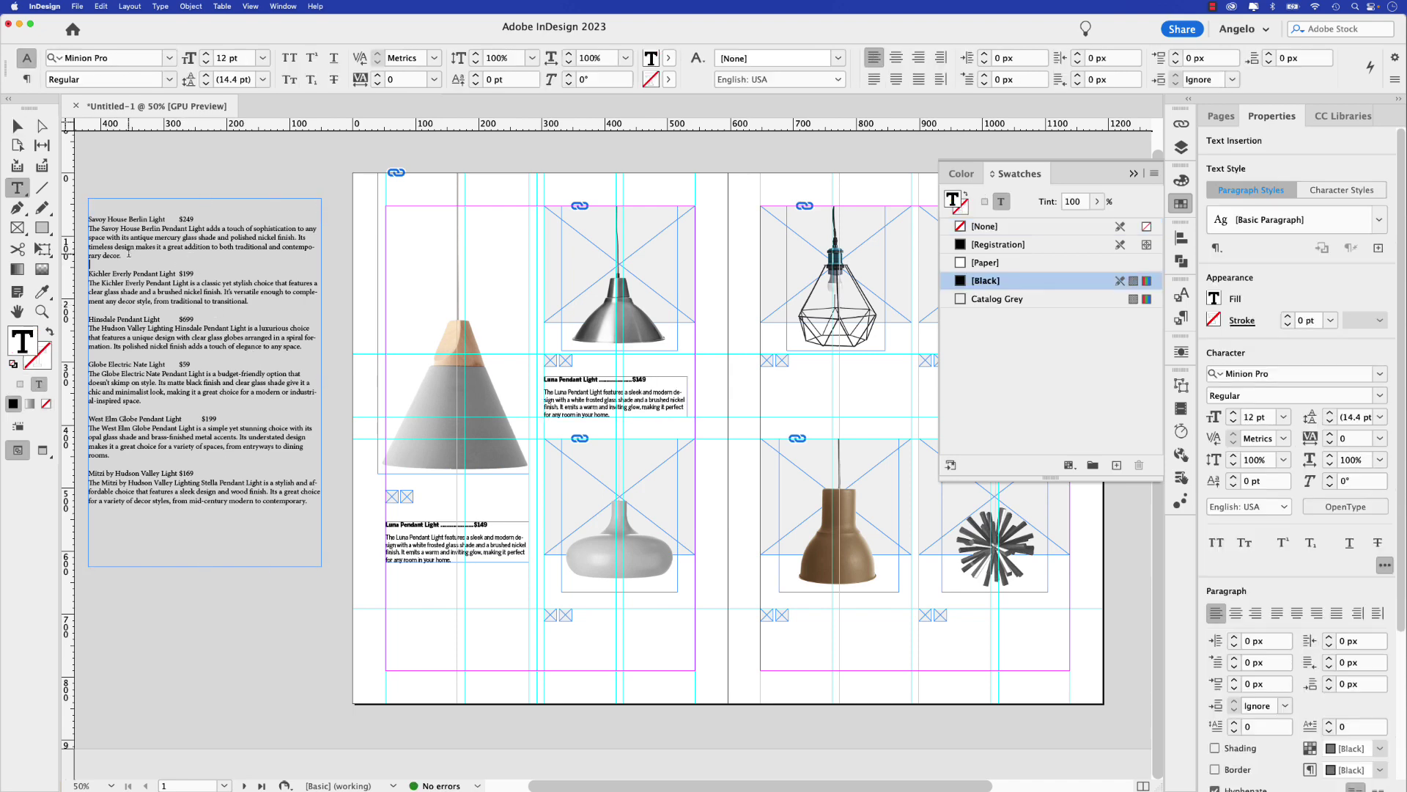
pyautogui.moveTo(130, 254); pyautogui.dragTo(90, 228)
pyautogui.click(90, 226)
pyautogui.press('super+a')
pyautogui.click(1379, 221)
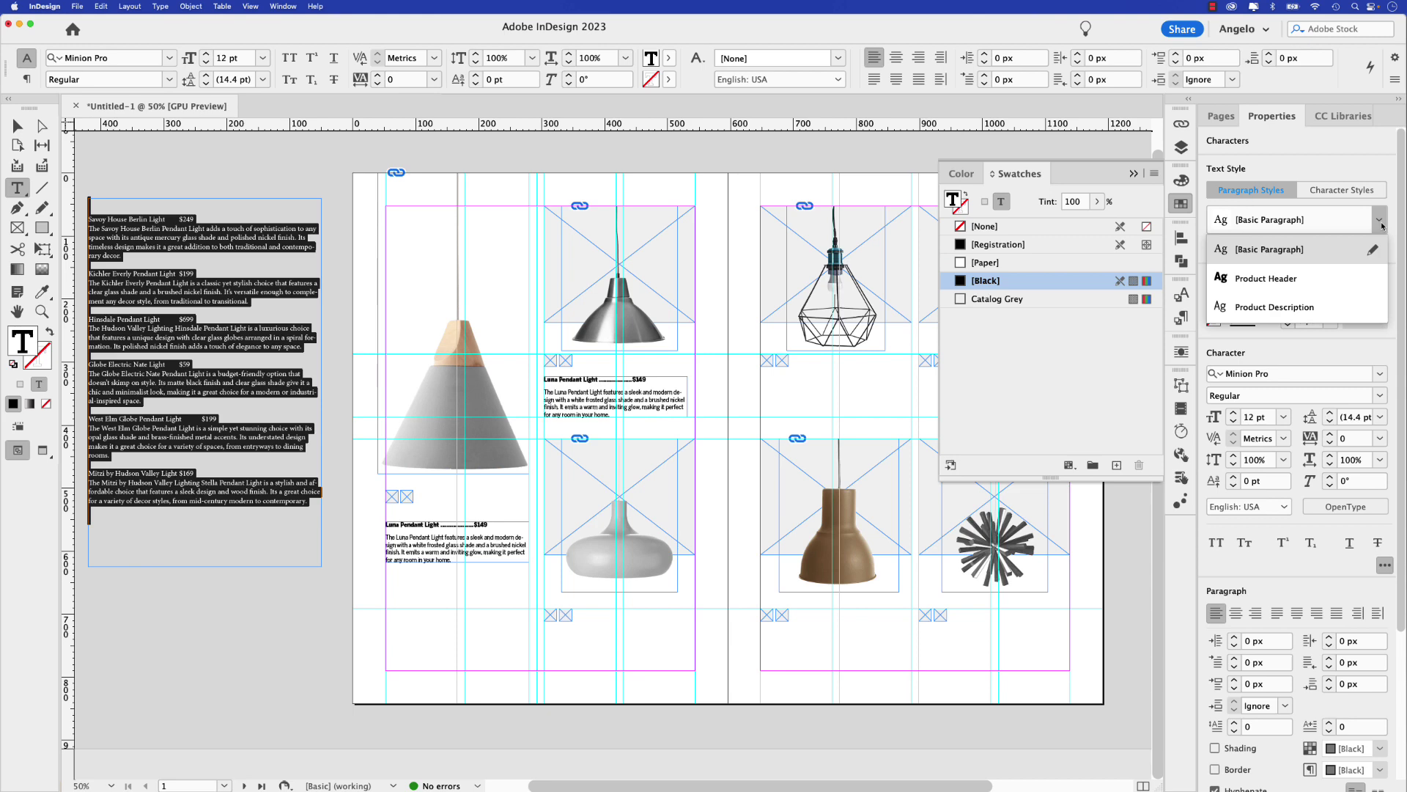
pyautogui.click(1280, 308)
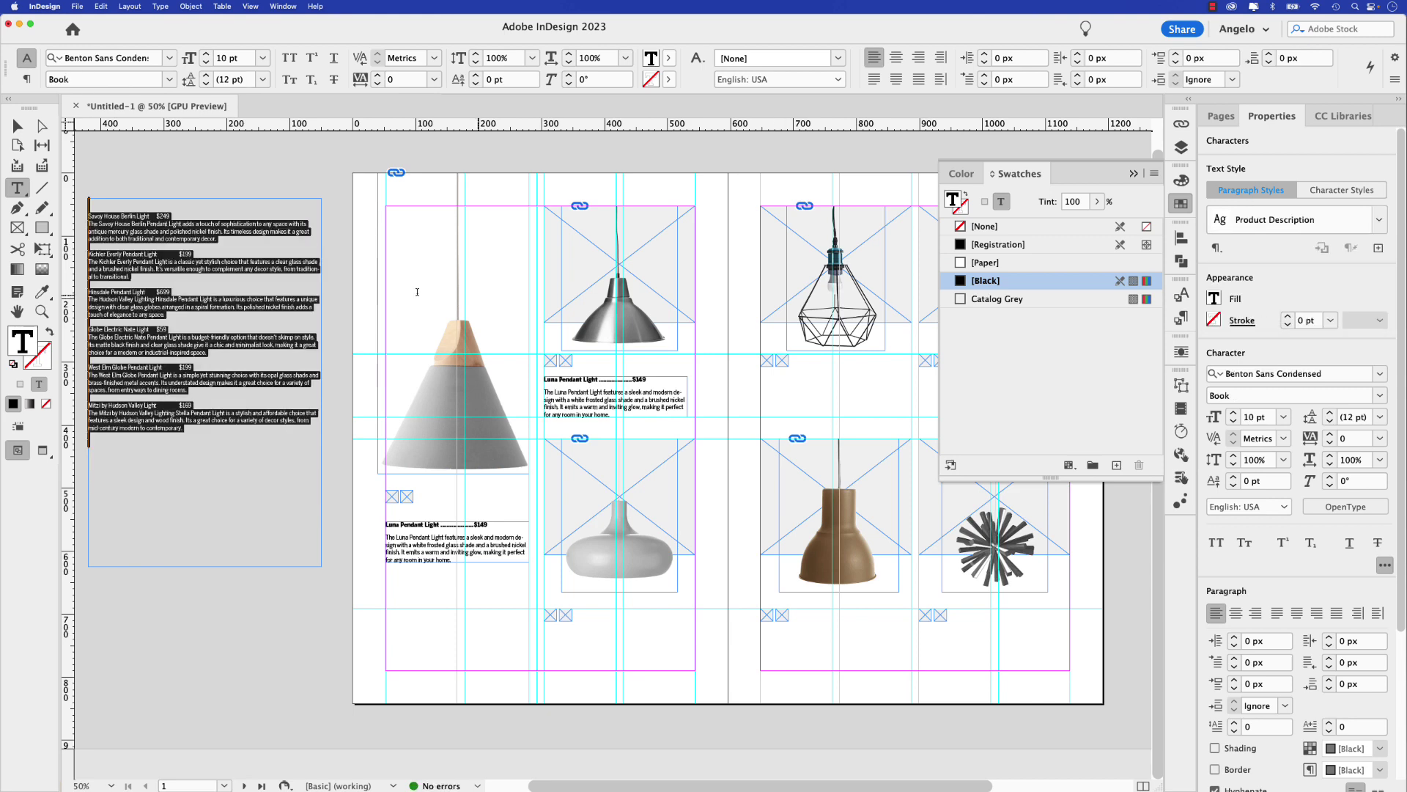
# Step: Apply the Product Header style to the Savoy House Berlin Light and Kichler Everly Pendant Light headings
pyautogui.click(163, 220)
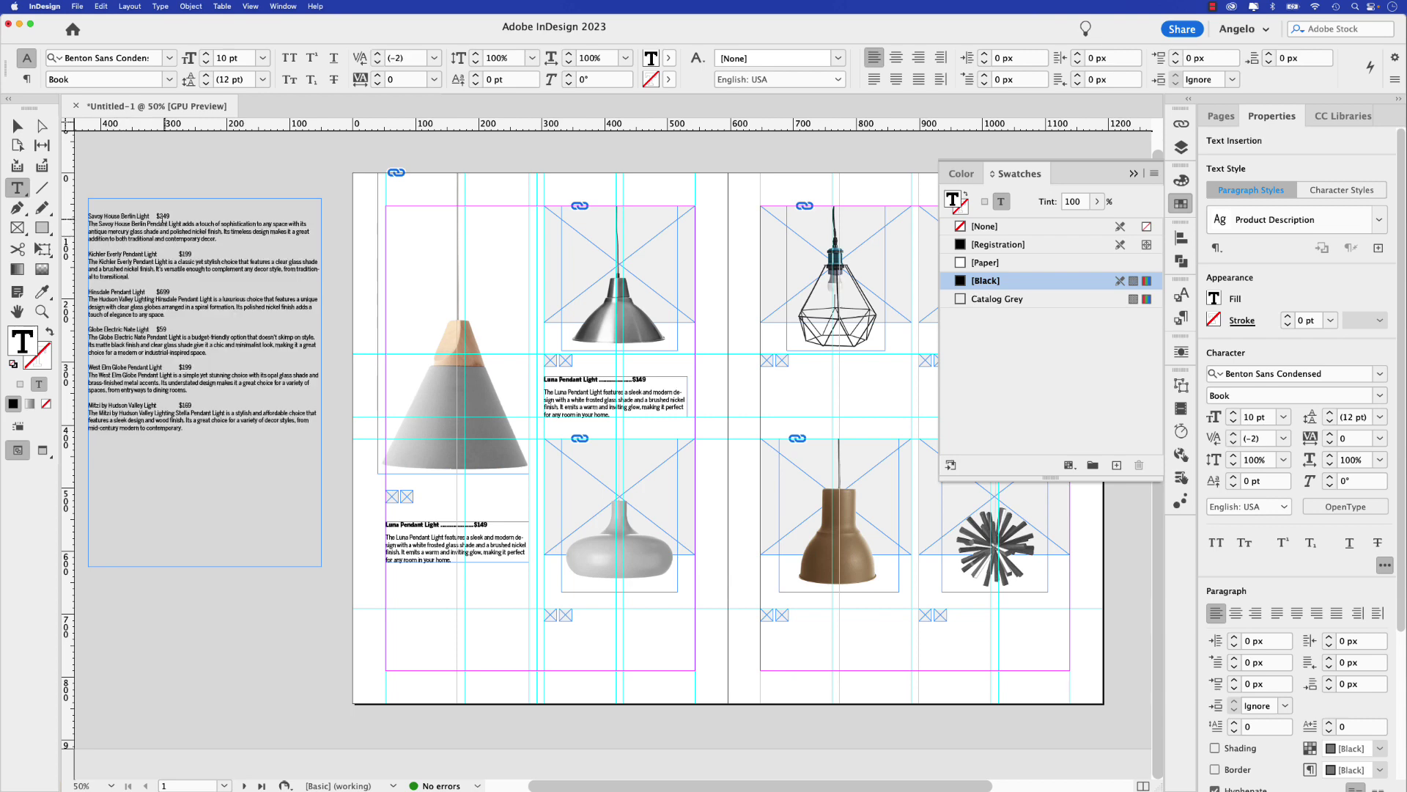
pyautogui.moveTo(170, 216); pyautogui.dragTo(87, 216)
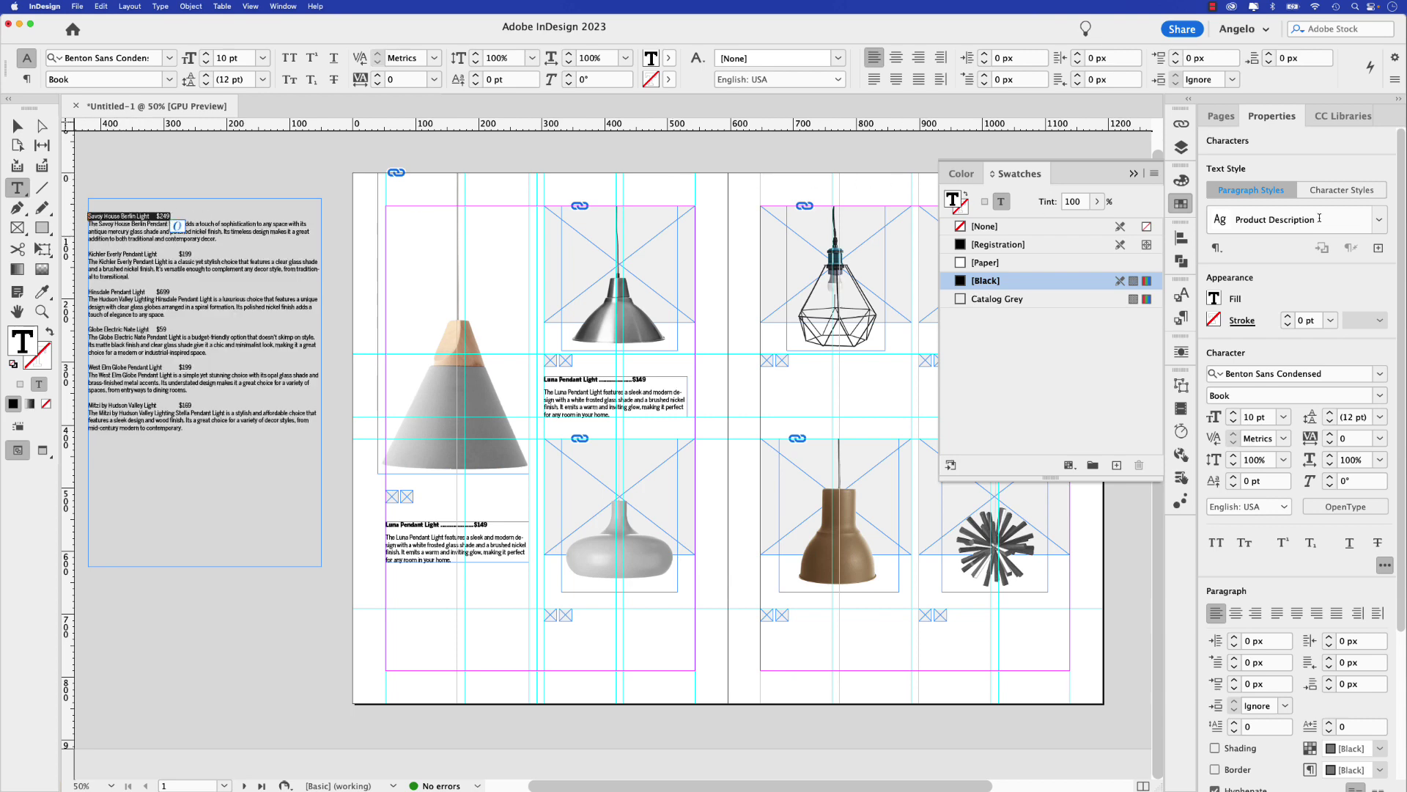
pyautogui.click(1380, 220)
pyautogui.click(1279, 279)
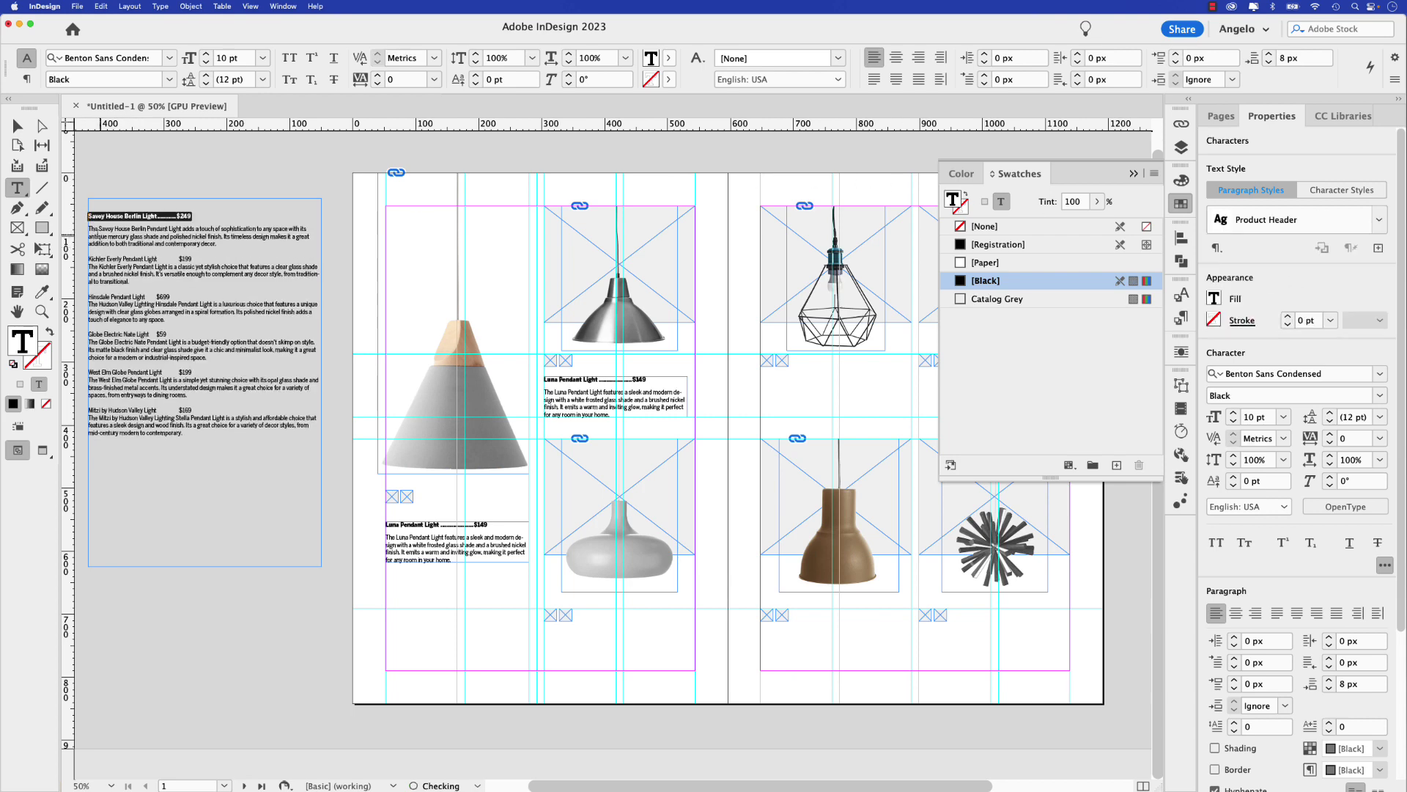
pyautogui.click(194, 258)
pyautogui.click(1380, 221)
pyautogui.click(1279, 279)
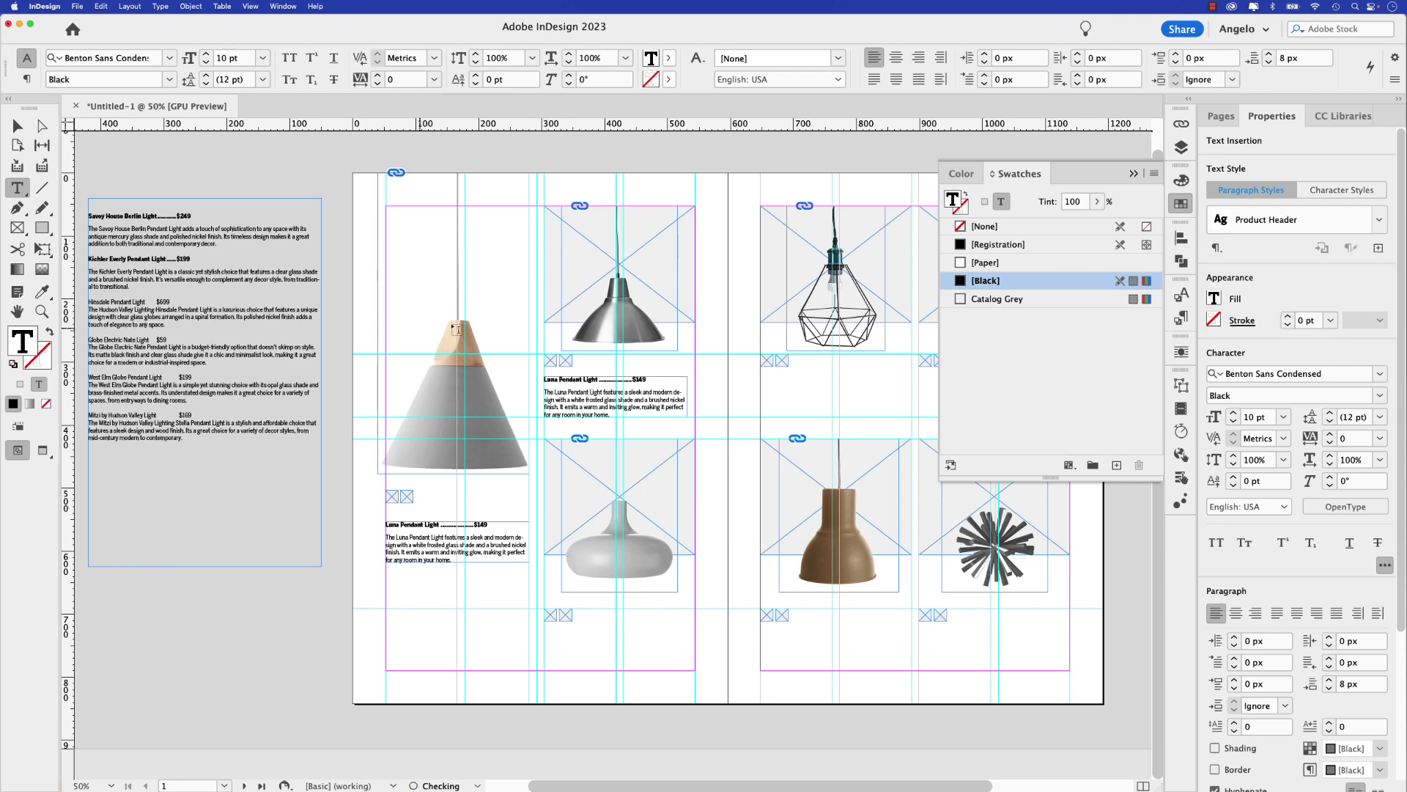
# Step: Apply the Product Header style to the Hinsdale, Globe Electric Nate, West Elm Globe and Mitzi by Hudson Valley headings
pyautogui.click(169, 302)
pyautogui.click(1378, 221)
pyautogui.click(1290, 280)
pyautogui.click(173, 343)
pyautogui.click(1378, 221)
pyautogui.click(1290, 280)
pyautogui.click(192, 387)
pyautogui.click(1378, 222)
pyautogui.click(1290, 280)
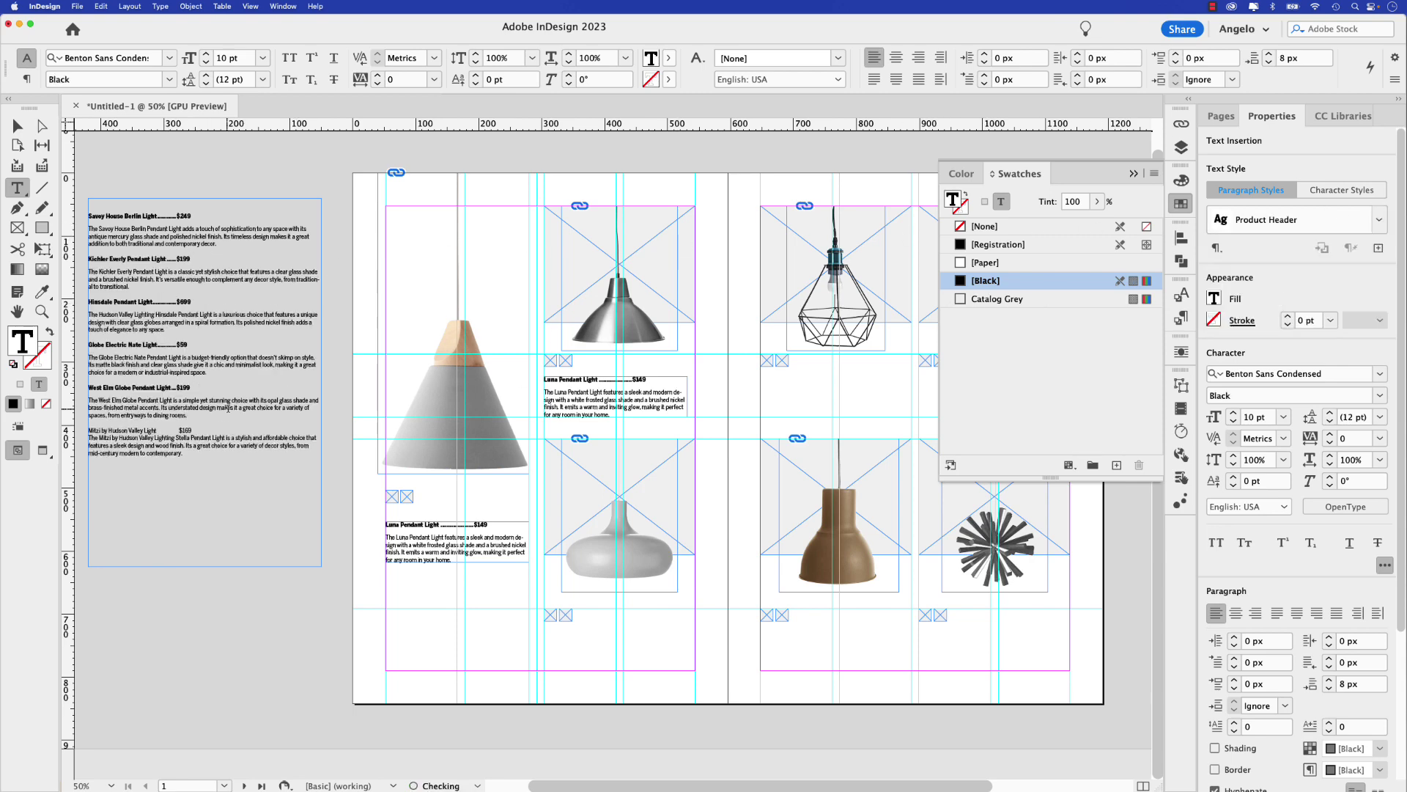
pyautogui.click(1290, 280)
# Step: Move the Savoy House Berlin text into the frame below the metal pendant and the Kichler Everly text into a duplicate below the rounded grey pendant
pyautogui.hscroll(-3, 219, 294)
pyautogui.moveTo(291, 243); pyautogui.dragTo(181, 213)
pyautogui.moveTo(640, 379); pyautogui.dragTo(678, 663)
pyautogui.write('Savoy House Berlin Light\t$249 The Savoy House Berlin Pendant Light adds a touch of sophistication to any space with its antique mercury glass shade and polished nickel finish. Its timeless design makes it a great addition to both traditional and contemporary decor.')
pyautogui.moveTo(225, 287); pyautogui.dragTo(184, 271)
pyautogui.press('super+x')
pyautogui.press('super+v')
pyautogui.hscroll(5, 524, 408)
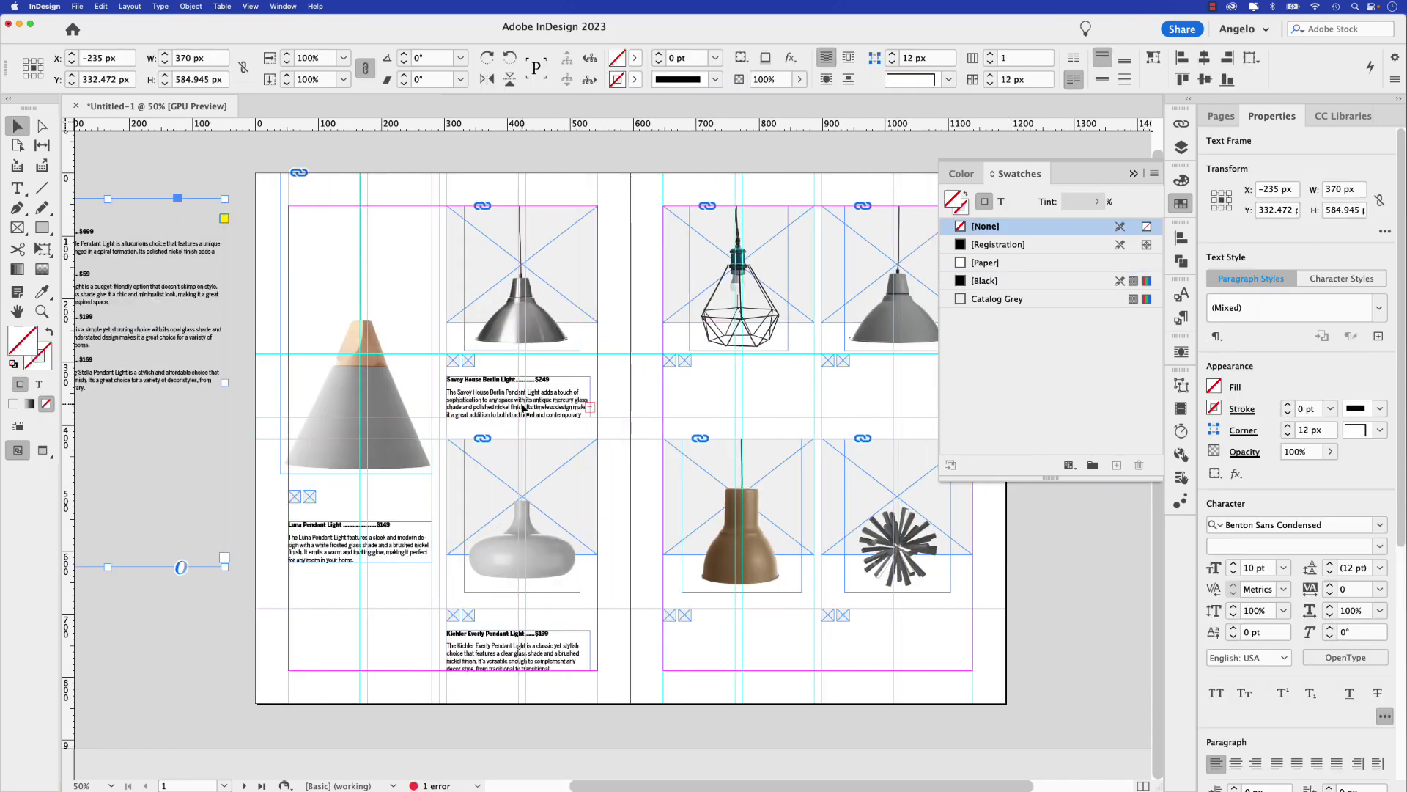
# Step: Place duplicate text frames below the four pendants on the second page and fill them with the Hinsdale, Globe Electric, West Elm and Mitzi texts
pyautogui.doubleClick(839, 409)
pyautogui.moveTo(524, 408)
pyautogui.mouseDown()
pyautogui.moveTo(850, 409)
pyautogui.moveTo(851, 662)
pyautogui.mouseUp()
pyautogui.press('super+v')
pyautogui.hscroll(5, 840, 409)
pyautogui.hscroll(-4, 657, 412)
pyautogui.press('super+x')
pyautogui.press('super+v')
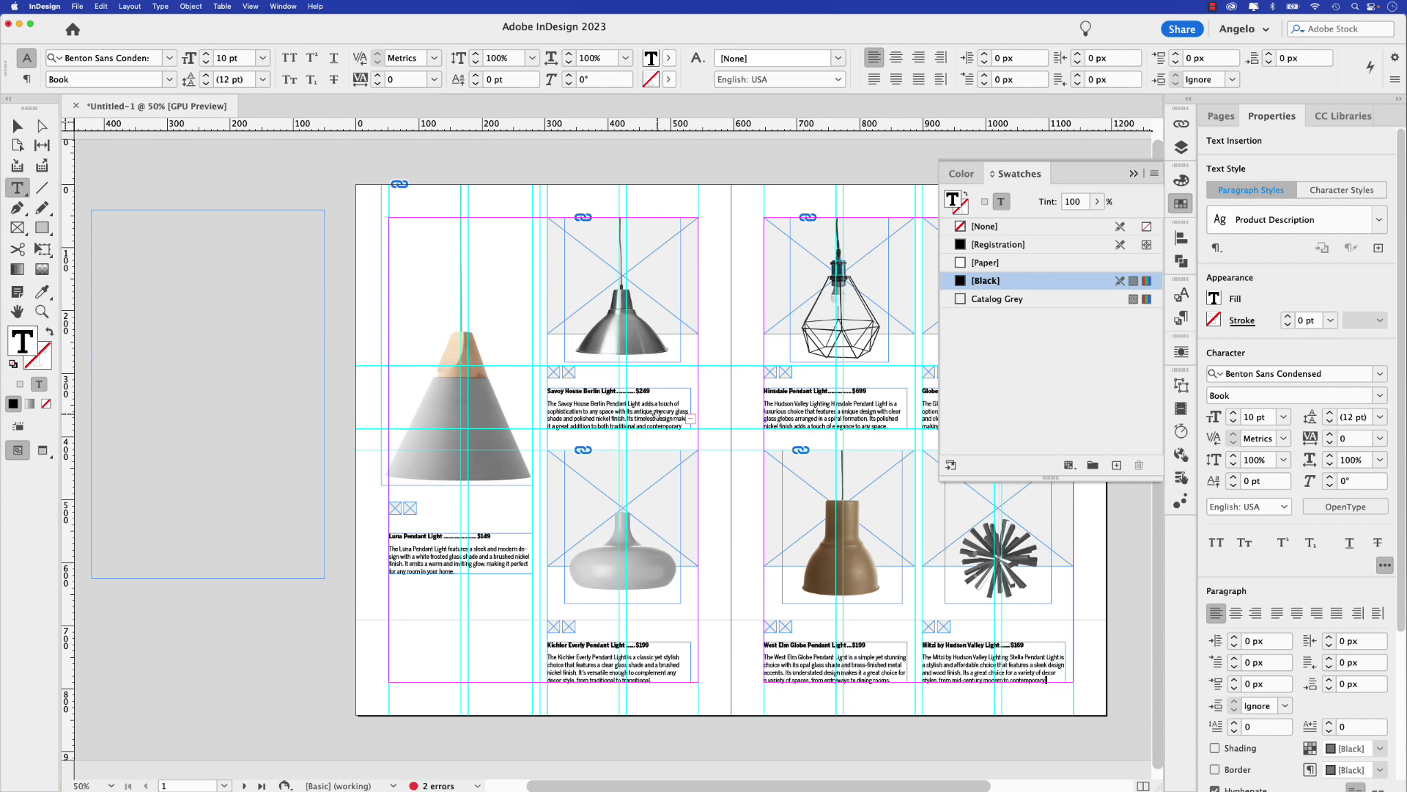
# Step: Delete the word "contemporary" from the end of the Savoy House Berlin description and deselect the text frame
pyautogui.scroll(3, 657, 412)
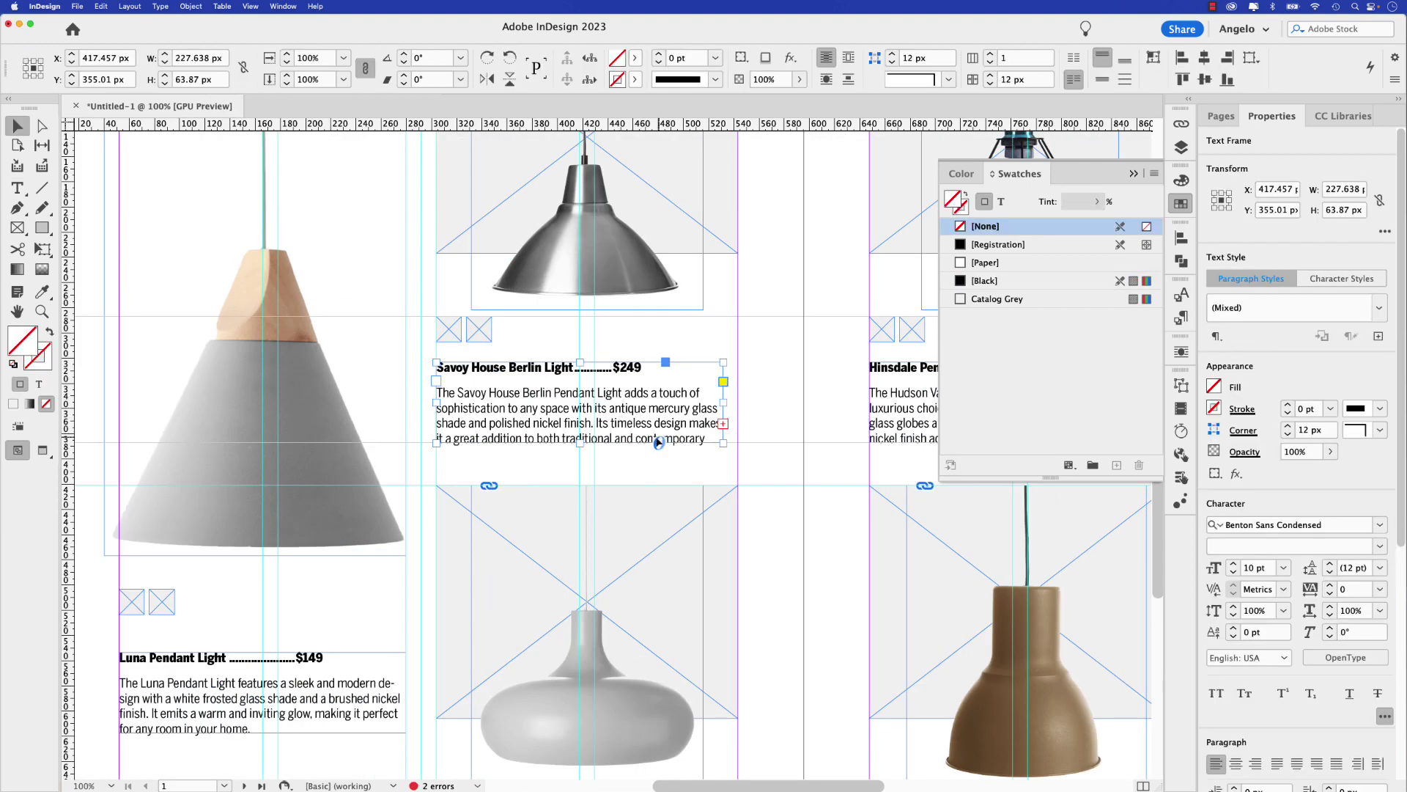
pyautogui.doubleClick(663, 439)
pyautogui.press('BackSpace')
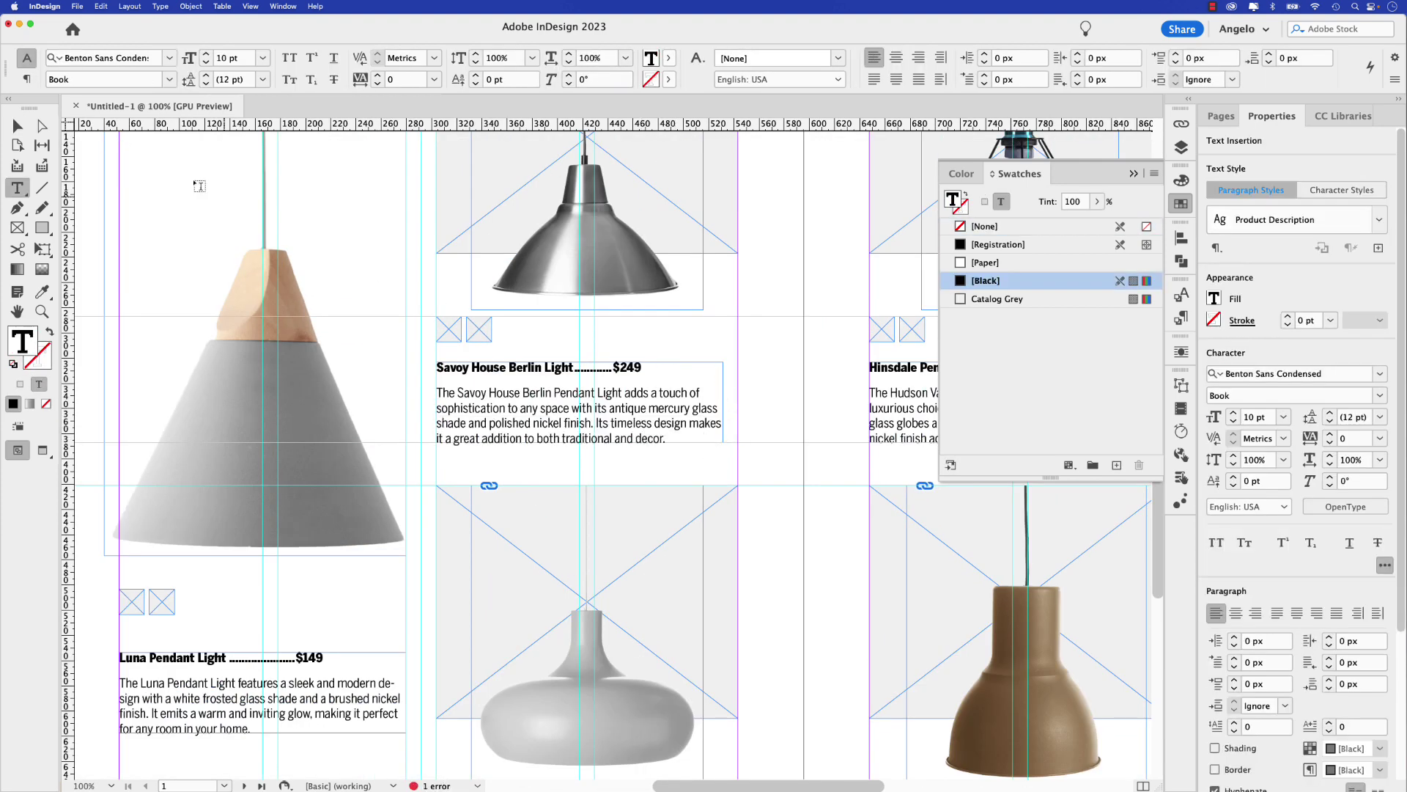
pyautogui.click(18, 126)
pyautogui.click(825, 403)
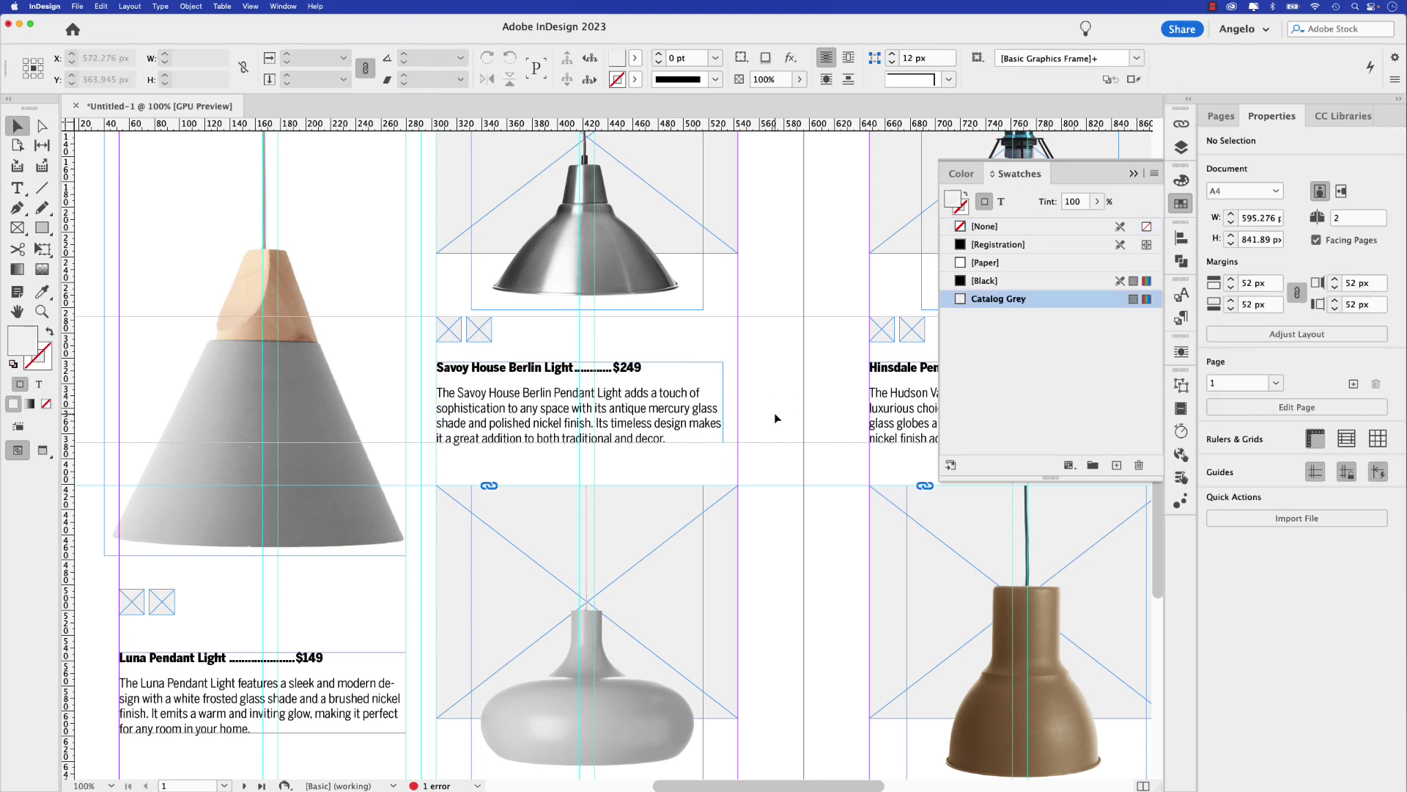
# Step: Widen the Savoy House Berlin and Kichler Everly text frames to the edge of their column, about 240 px wide
pyautogui.click(705, 415)
pyautogui.moveTo(723, 404); pyautogui.dragTo(738, 404)
pyautogui.scroll(-5, 733, 381)
pyautogui.click(678, 685)
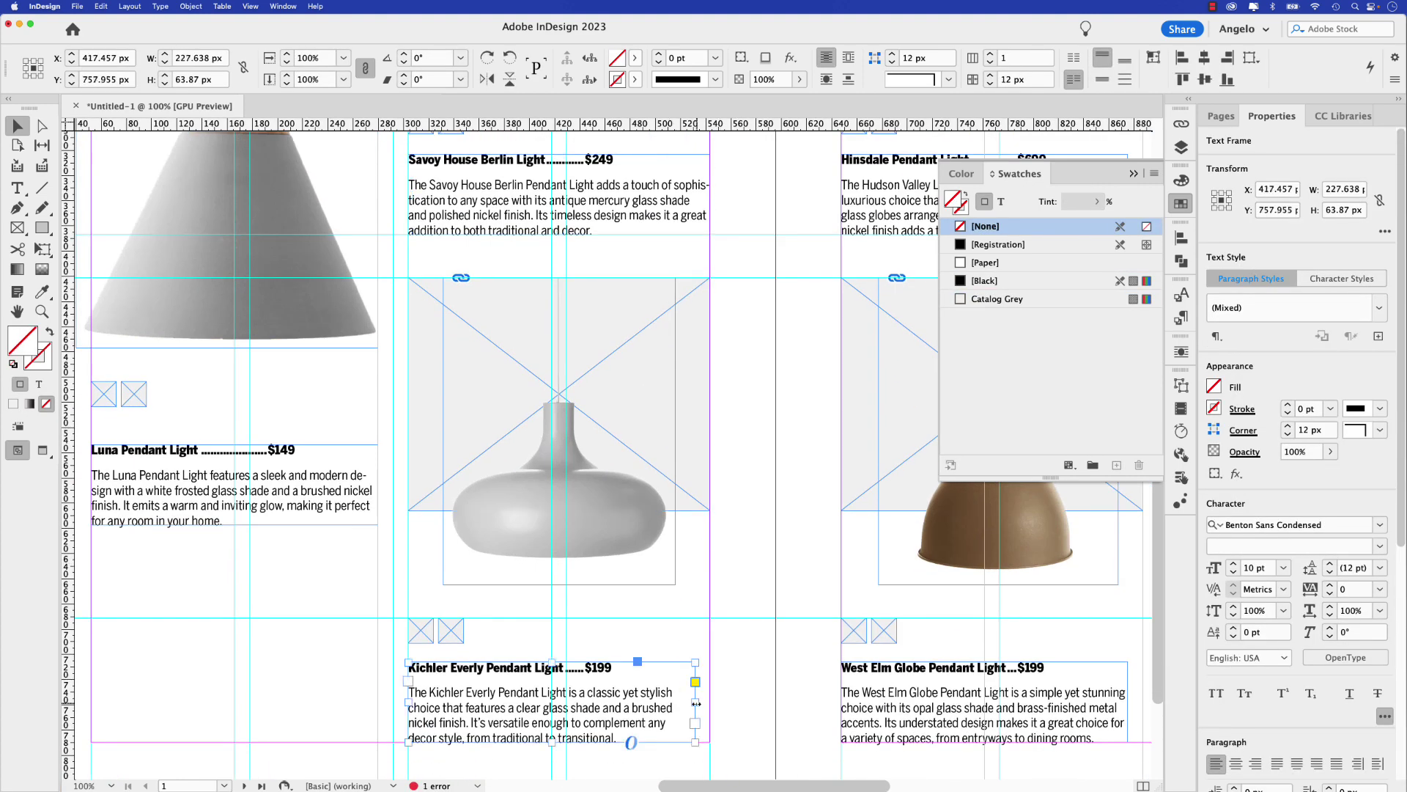
pyautogui.moveTo(694, 702); pyautogui.dragTo(712, 702)
pyautogui.press('super+minus')
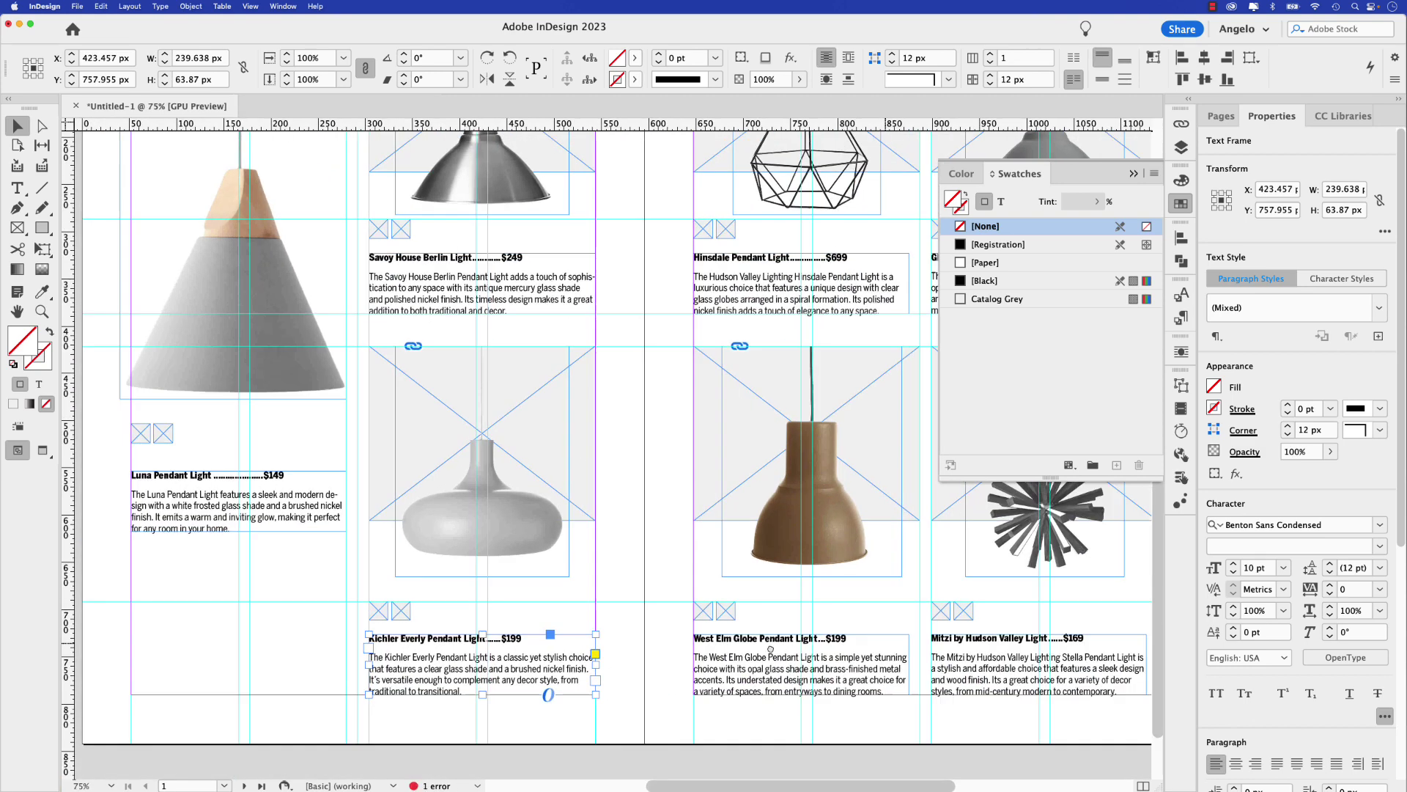
# Step: Widen the Hinsdale and West Elm Globe text frames to match the grey boxes above them, about 240 px wide
pyautogui.hscroll(3, 660, 439)
pyautogui.click(689, 315)
pyautogui.moveTo(752, 297); pyautogui.dragTo(763, 297)
pyautogui.click(720, 700)
pyautogui.moveTo(752, 681); pyautogui.dragTo(765, 682)
# Step: Widen the Globe Electric Nate and Mitzi by Hudson Valley text frames to the page margin, about 240 px wide, and deselect
pyautogui.hscroll(5, 805, 315)
pyautogui.click(804, 315)
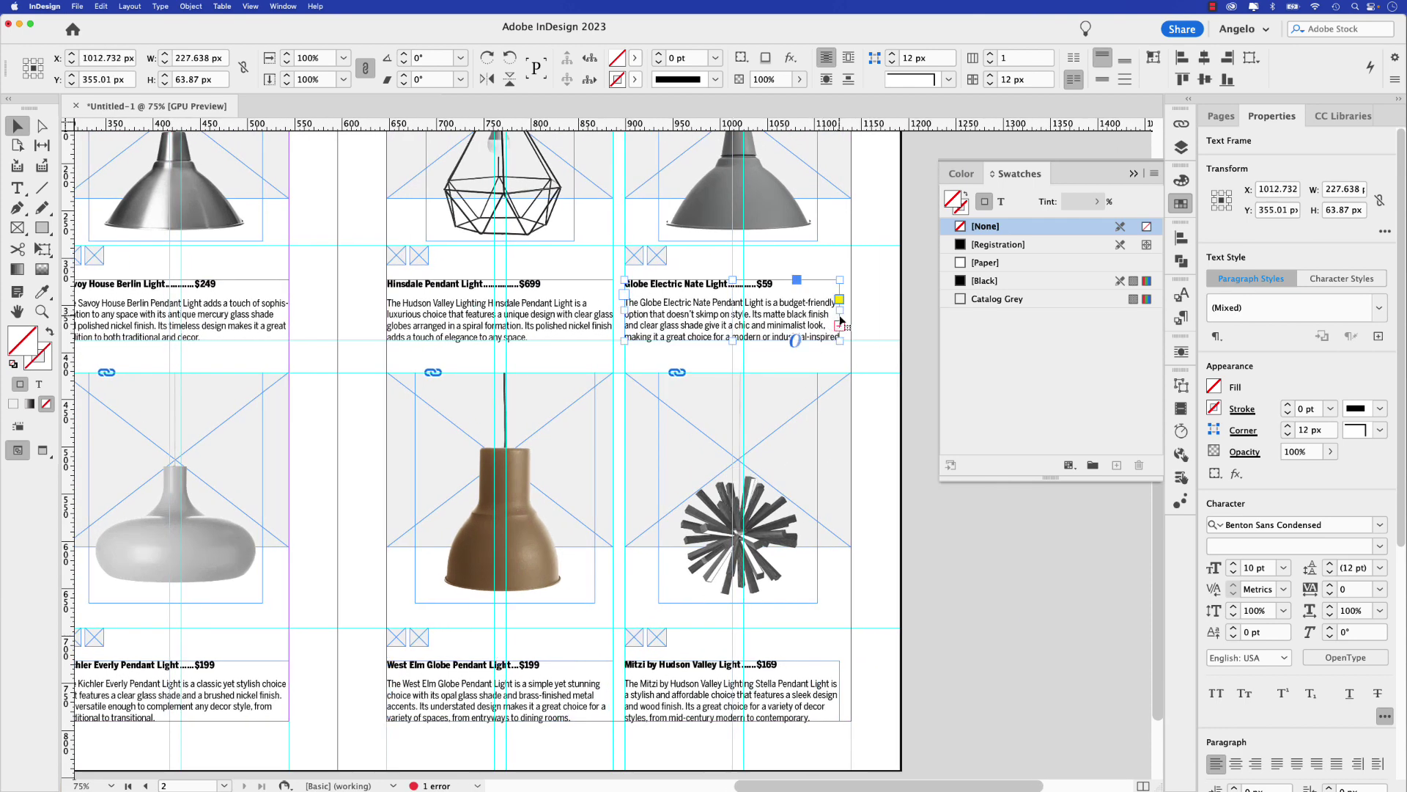
pyautogui.moveTo(840, 325); pyautogui.dragTo(852, 325)
pyautogui.click(775, 676)
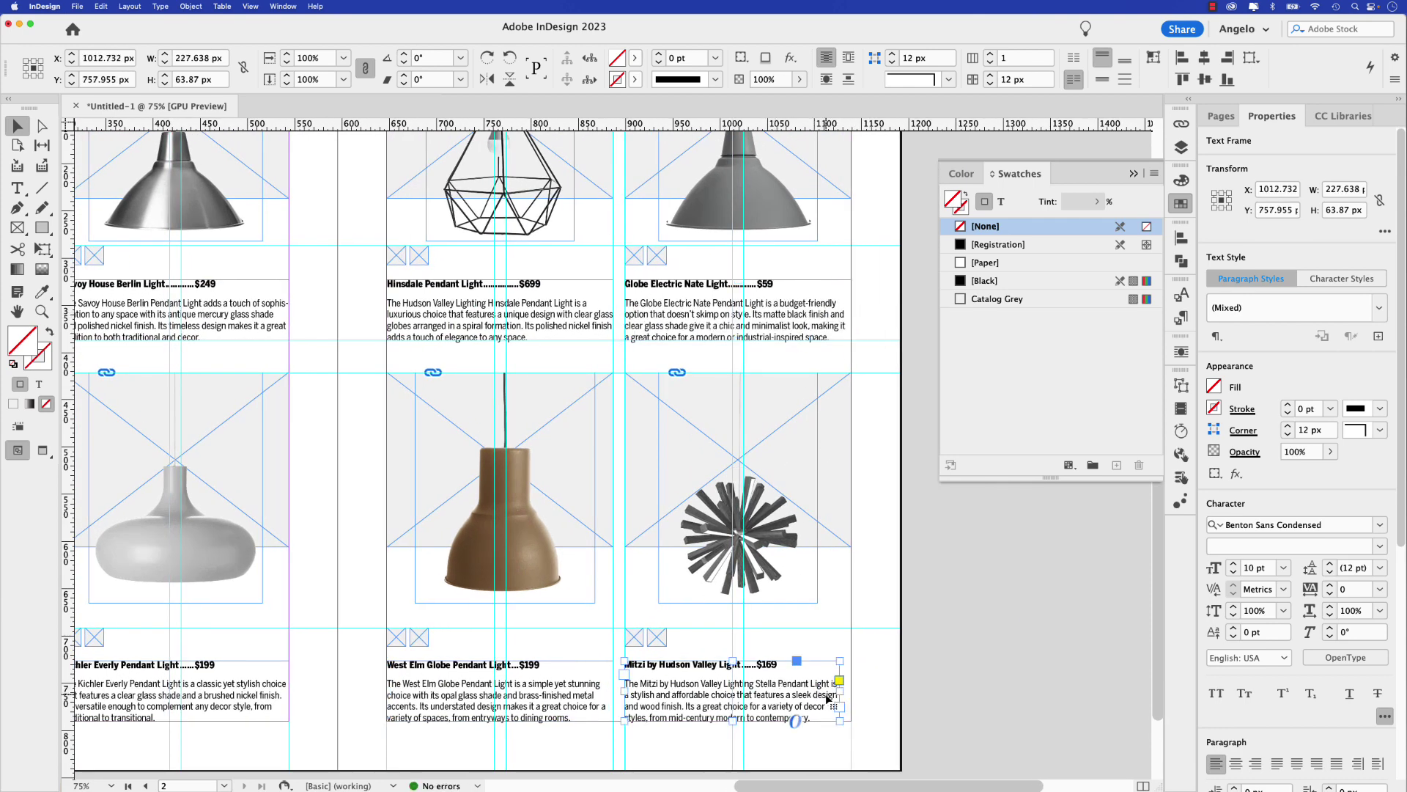
pyautogui.moveTo(840, 692); pyautogui.dragTo(852, 689)
pyautogui.click(853, 686)
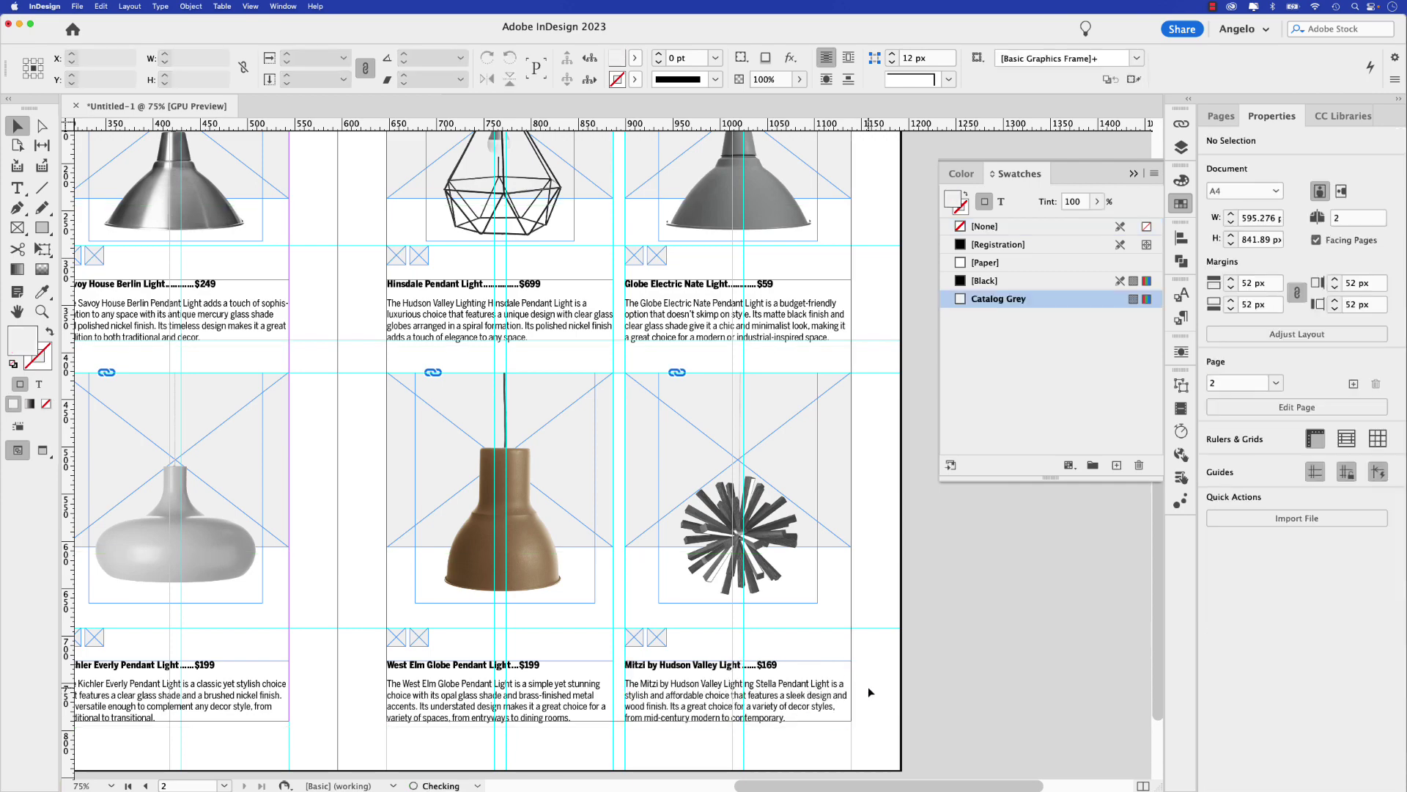
# Step: Show the document's layers in place of the swatches, collapse Layer 1 and check its visibility by hiding and showing it
pyautogui.scroll(-3, 853, 686)
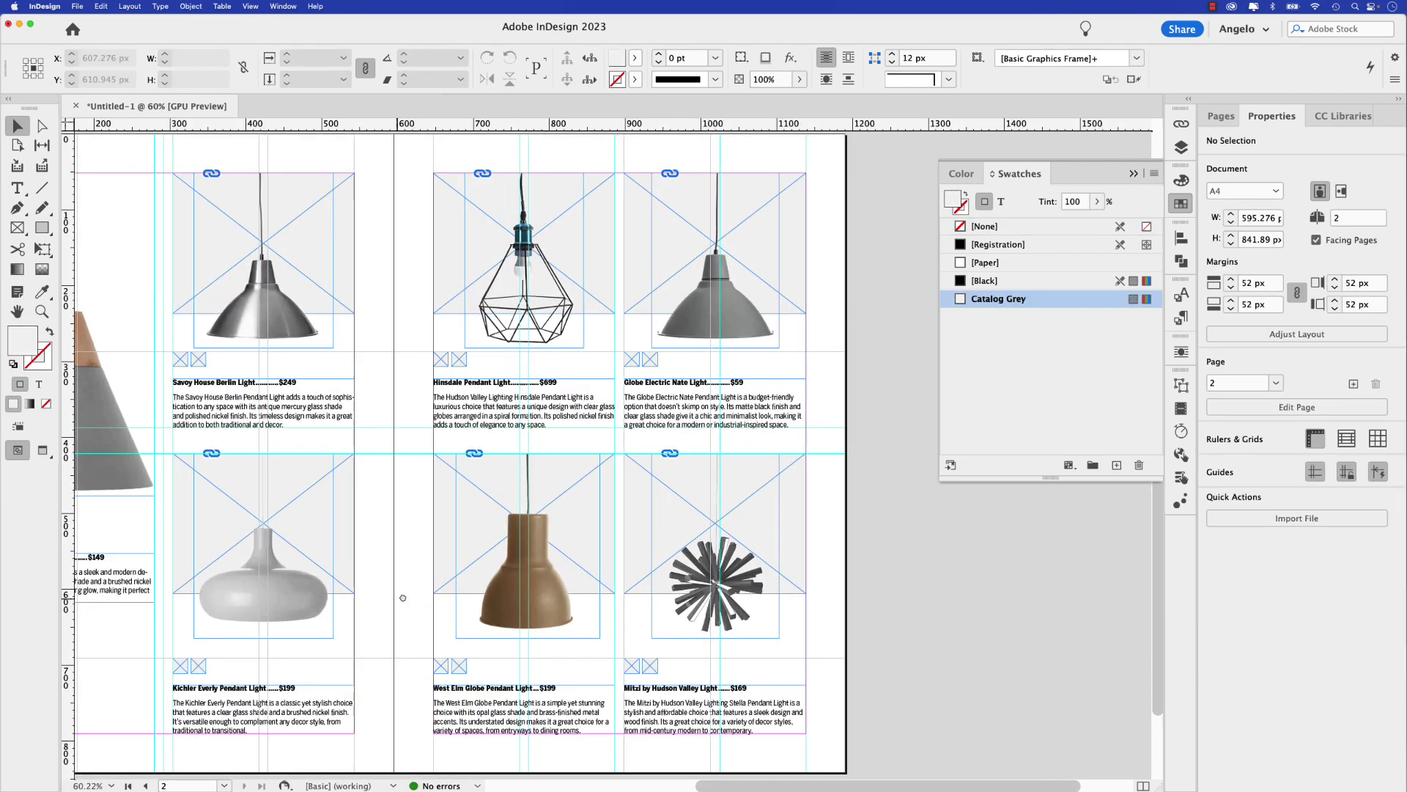
pyautogui.moveTo(406, 587); pyautogui.dragTo(556, 576)
pyautogui.click(1134, 174)
pyautogui.moveTo(893, 259); pyautogui.dragTo(948, 277)
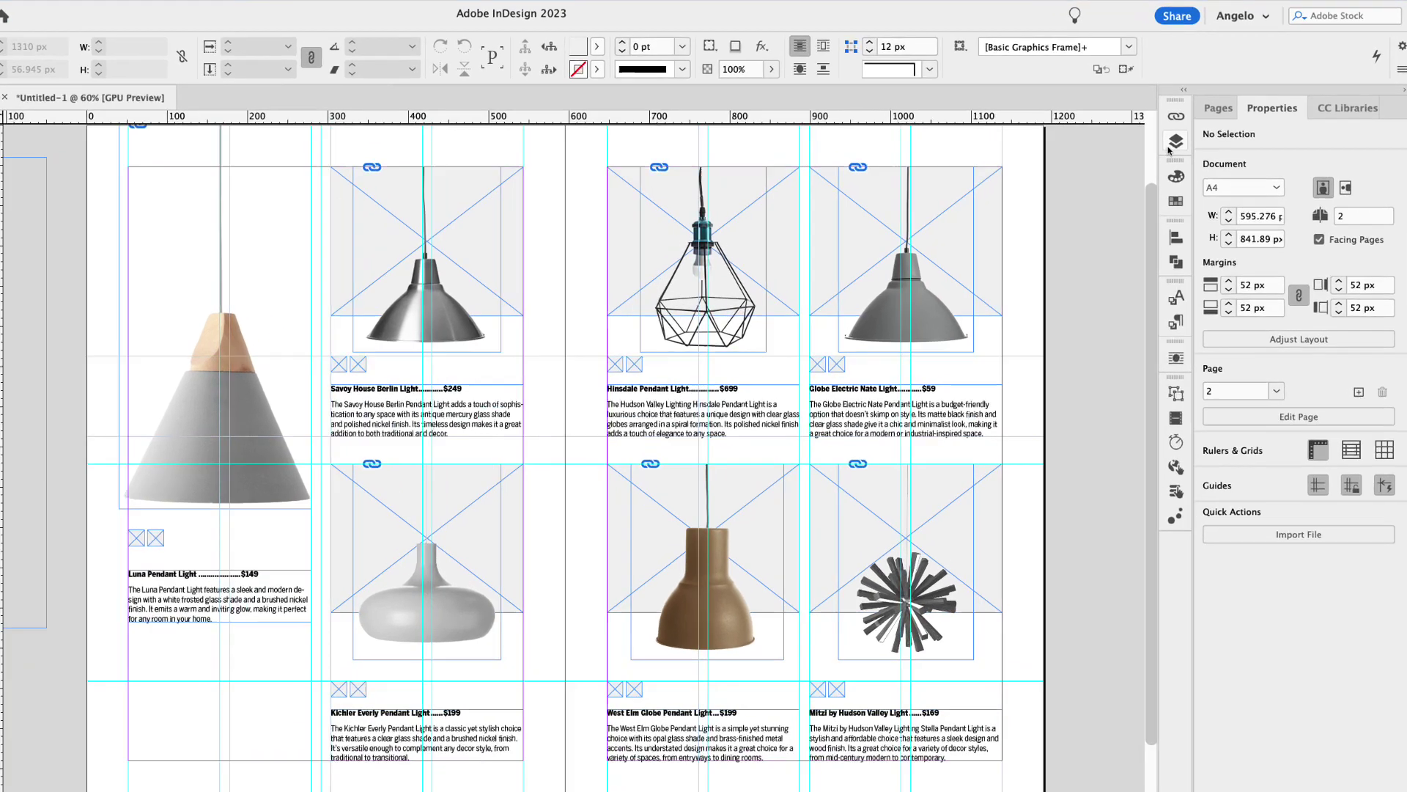
pyautogui.click(1181, 147)
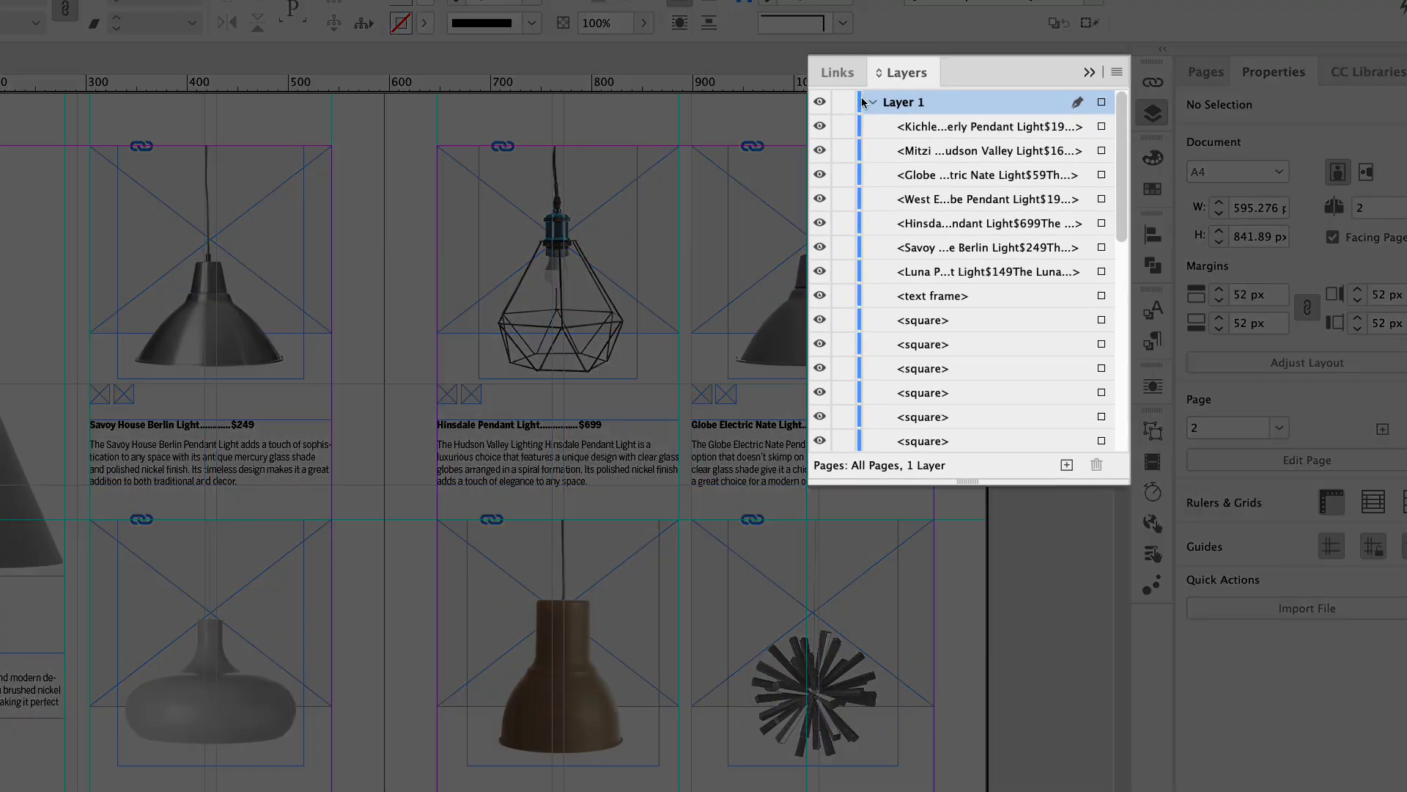
pyautogui.click(873, 102)
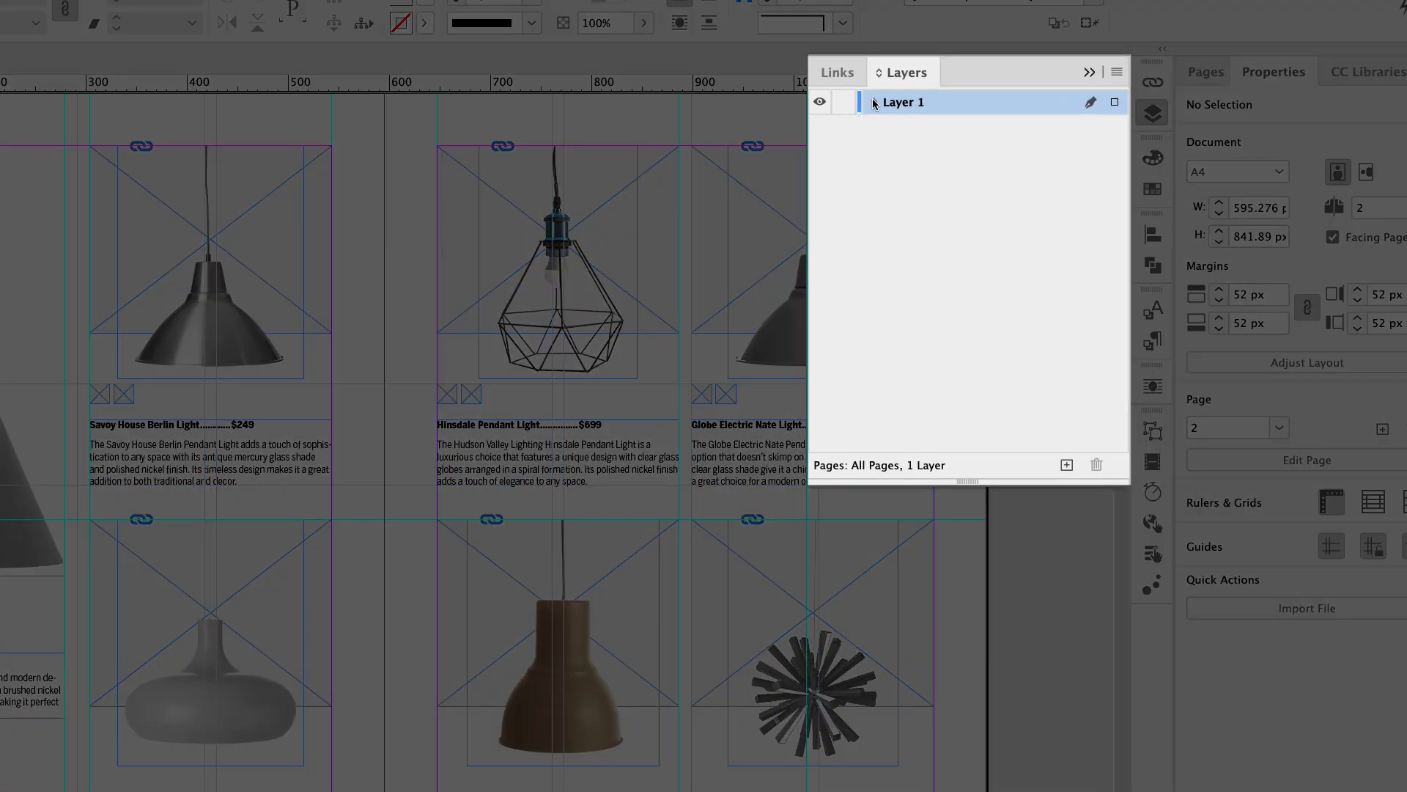
pyautogui.click(821, 104)
pyautogui.click(821, 105)
# Step: Add six new layers above Layer 1
pyautogui.click(1067, 467)
pyautogui.click(1067, 470)
pyautogui.click(1066, 467)
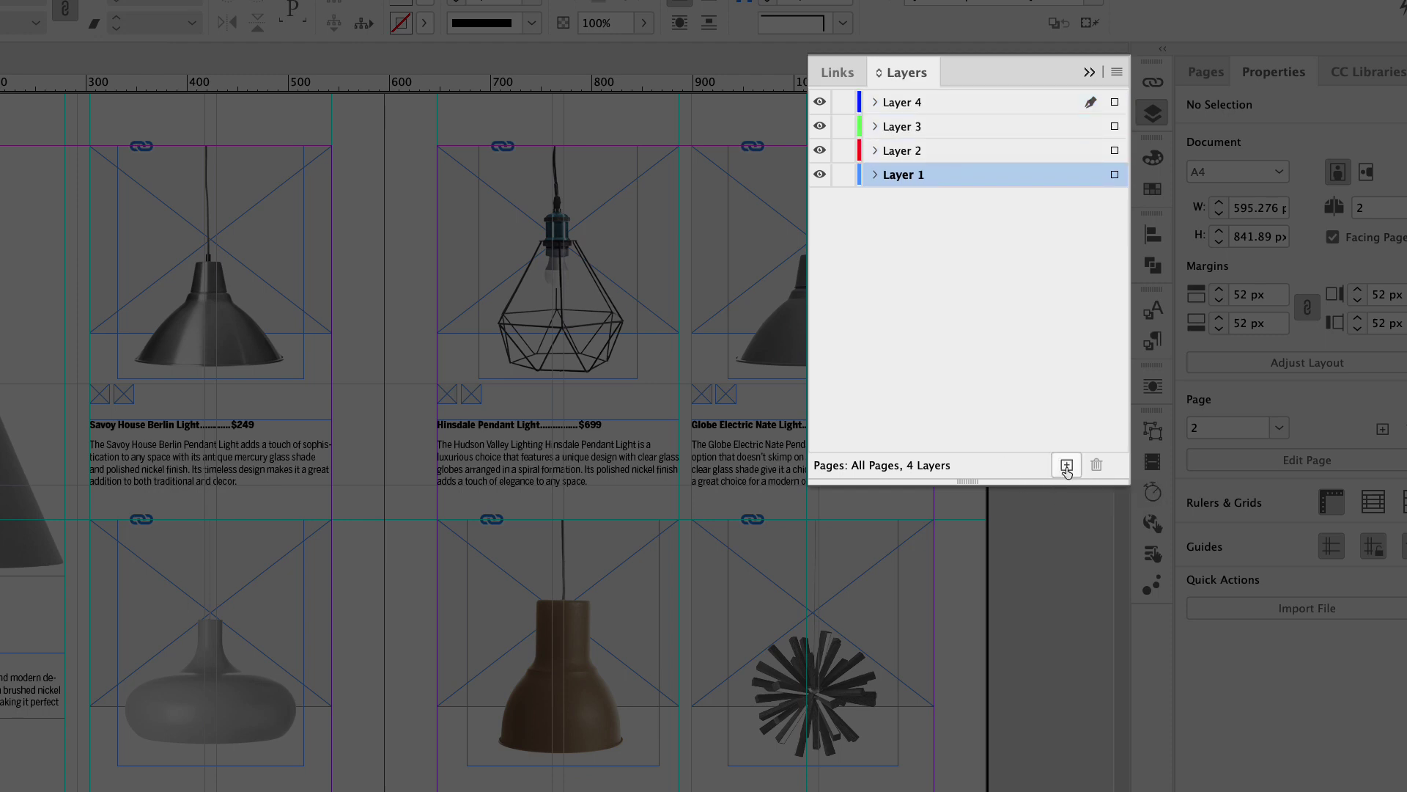
pyautogui.click(1066, 467)
pyautogui.click(1067, 468)
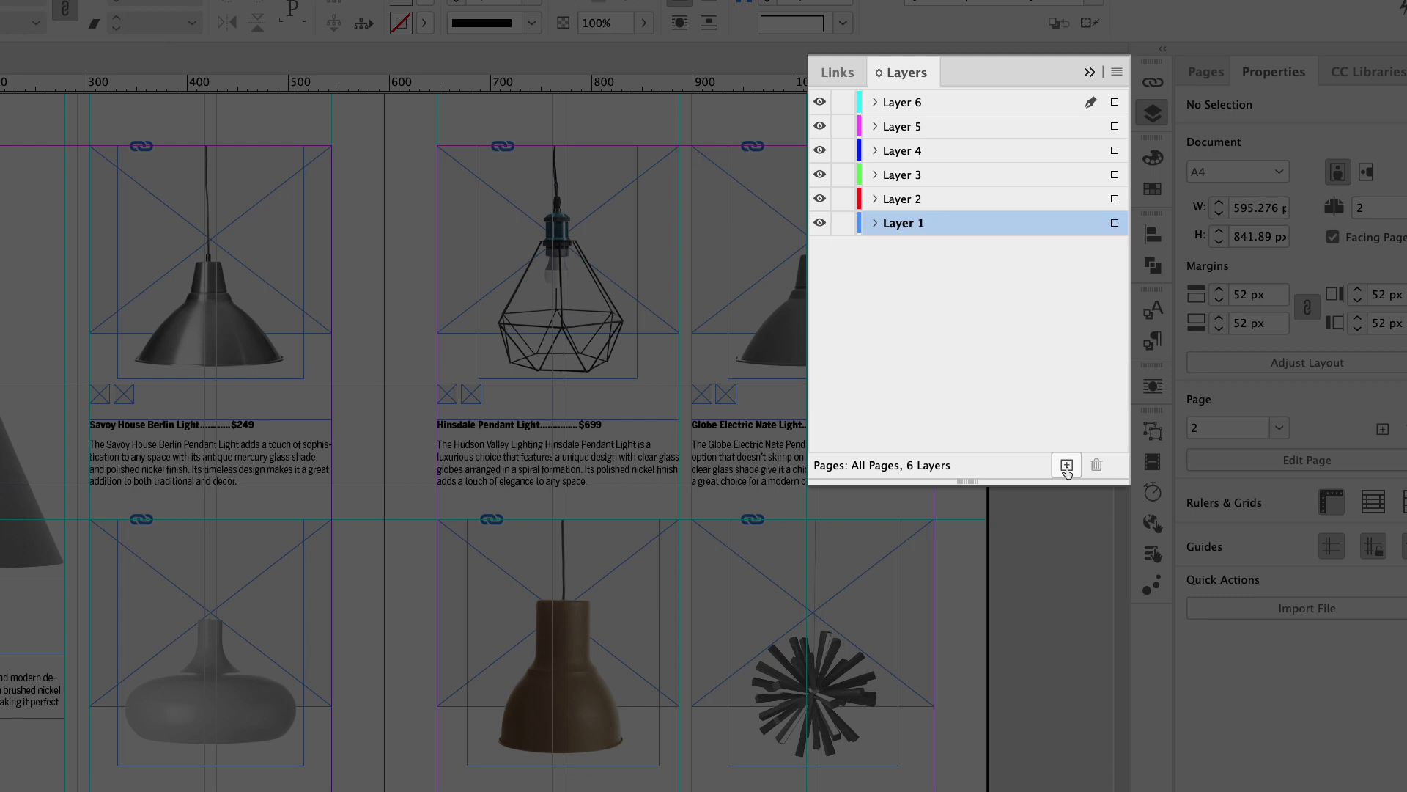
pyautogui.click(1066, 467)
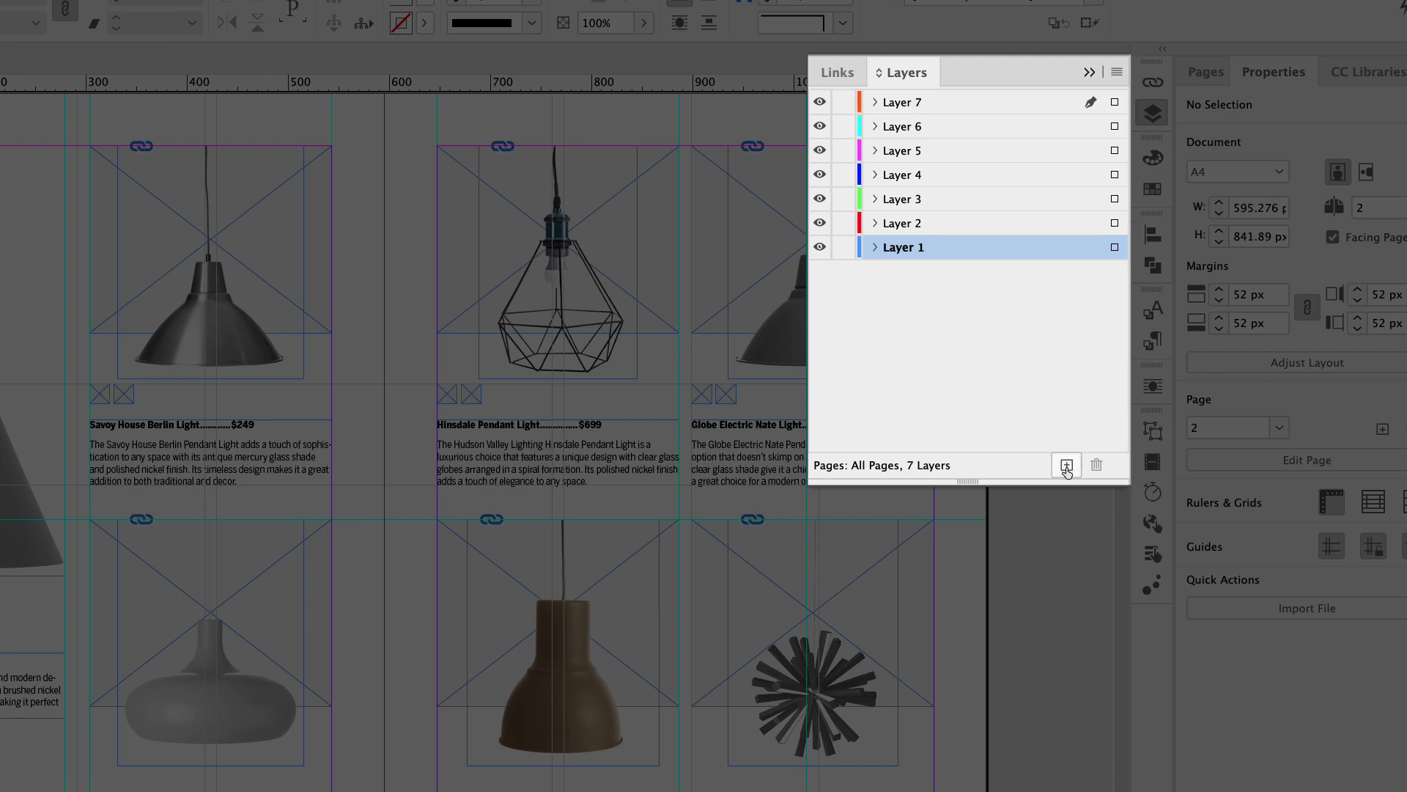
# Step: Rename Layer 1 as Main Light, Layer 2 as Light 01 and Layer 3 as Light 02
pyautogui.click(908, 253)
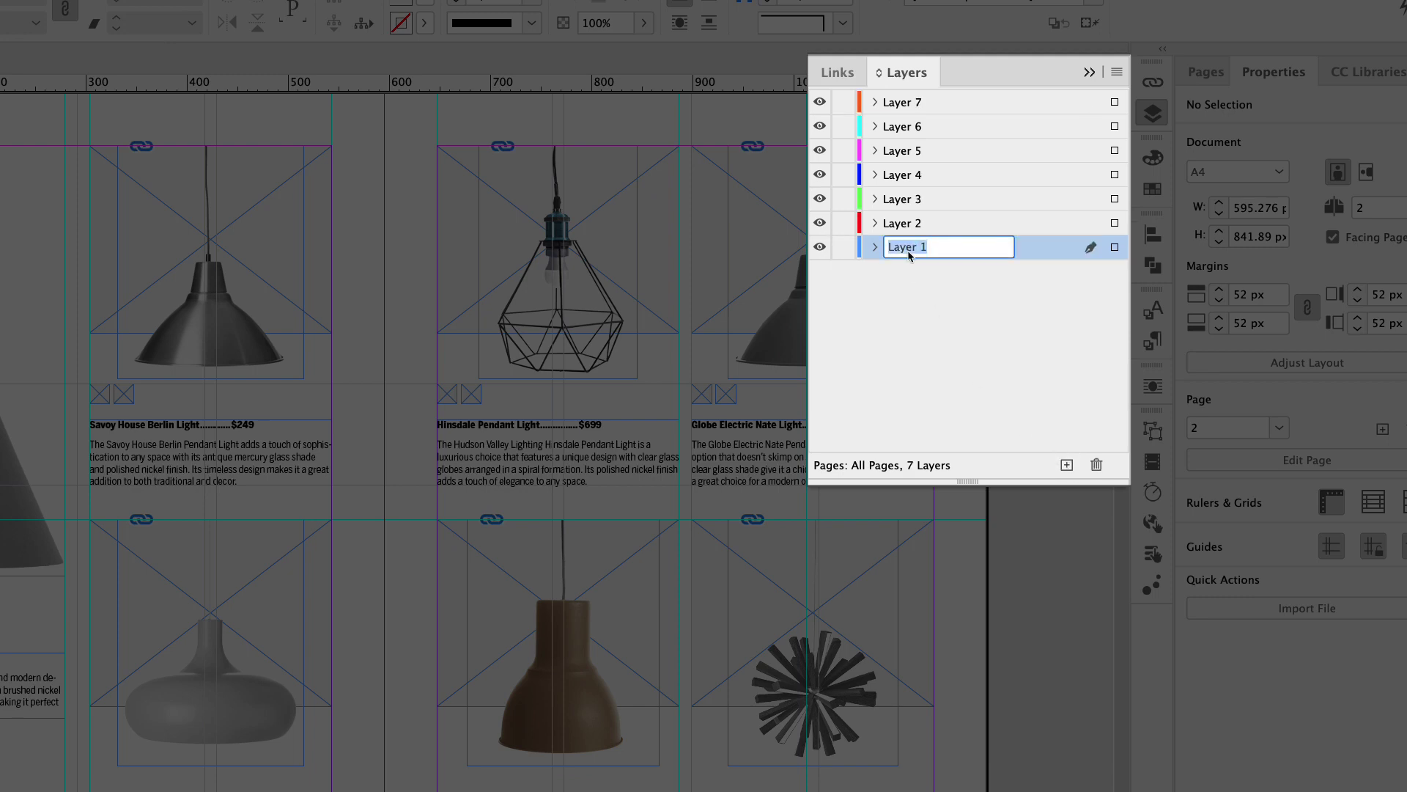
pyautogui.write('Main Light')
pyautogui.click(898, 225)
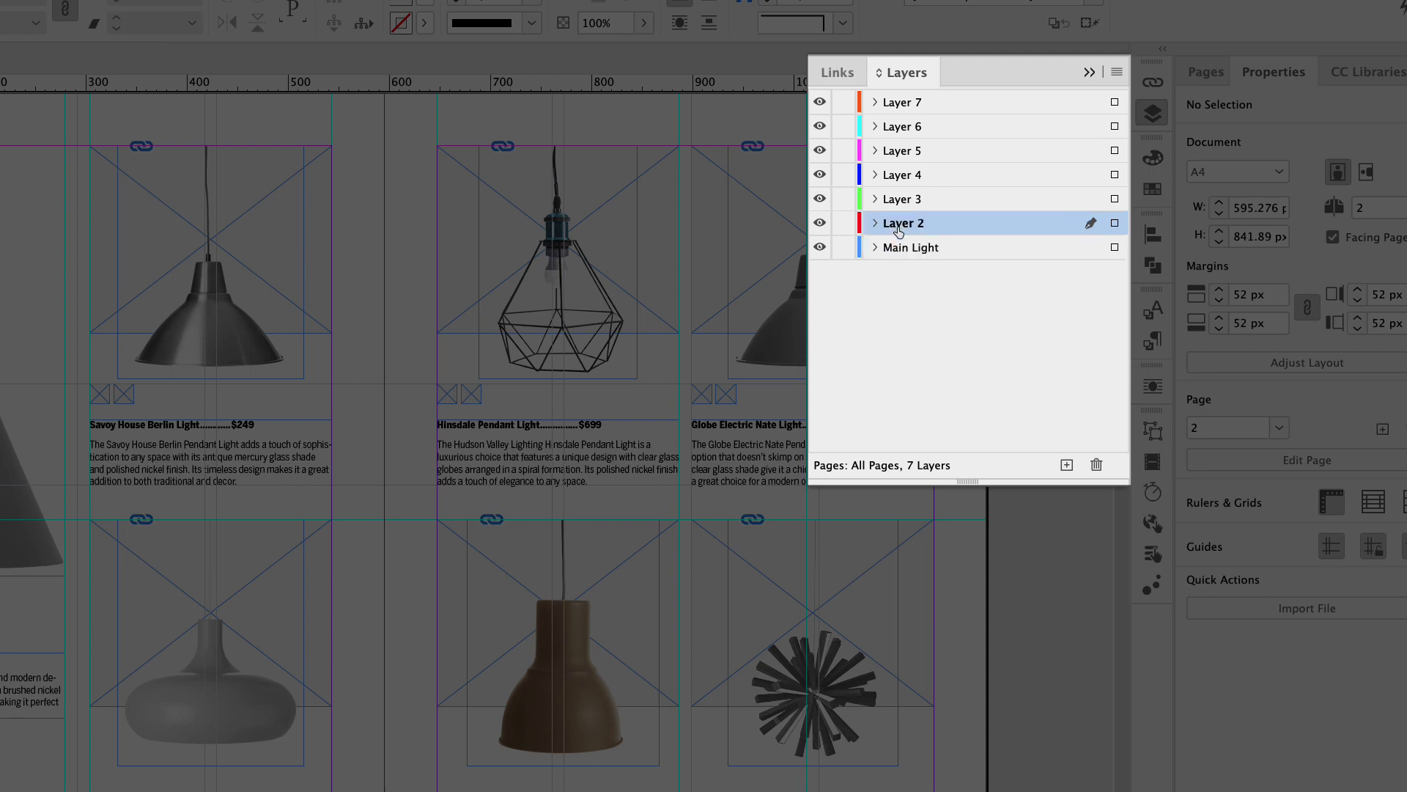
pyautogui.click(907, 229)
pyautogui.write('Light 01')
pyautogui.click(903, 201)
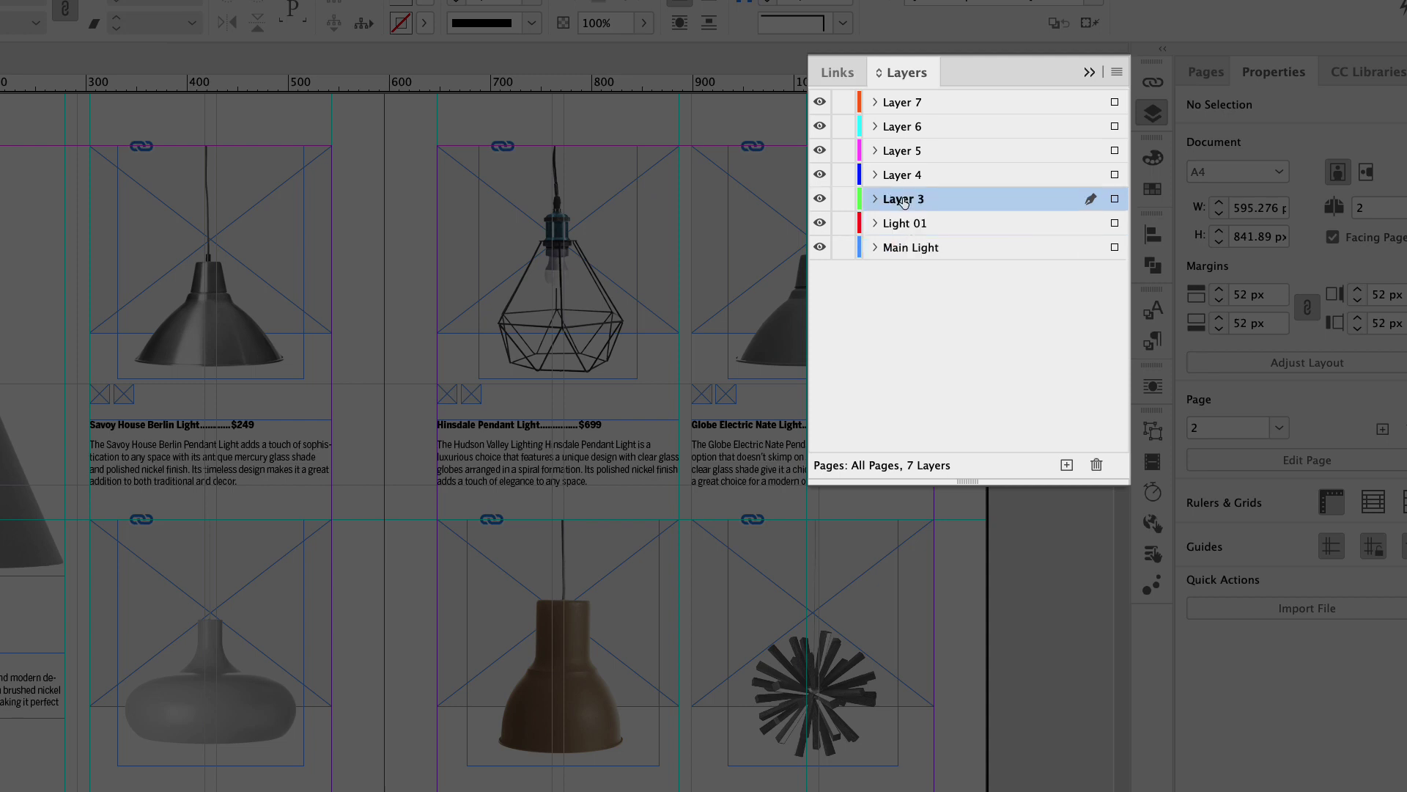
pyautogui.click(905, 202)
pyautogui.write('Light 02')
# Step: Rename Layer 4 as Light 03 and Layer 5 as Light 04
pyautogui.click(903, 177)
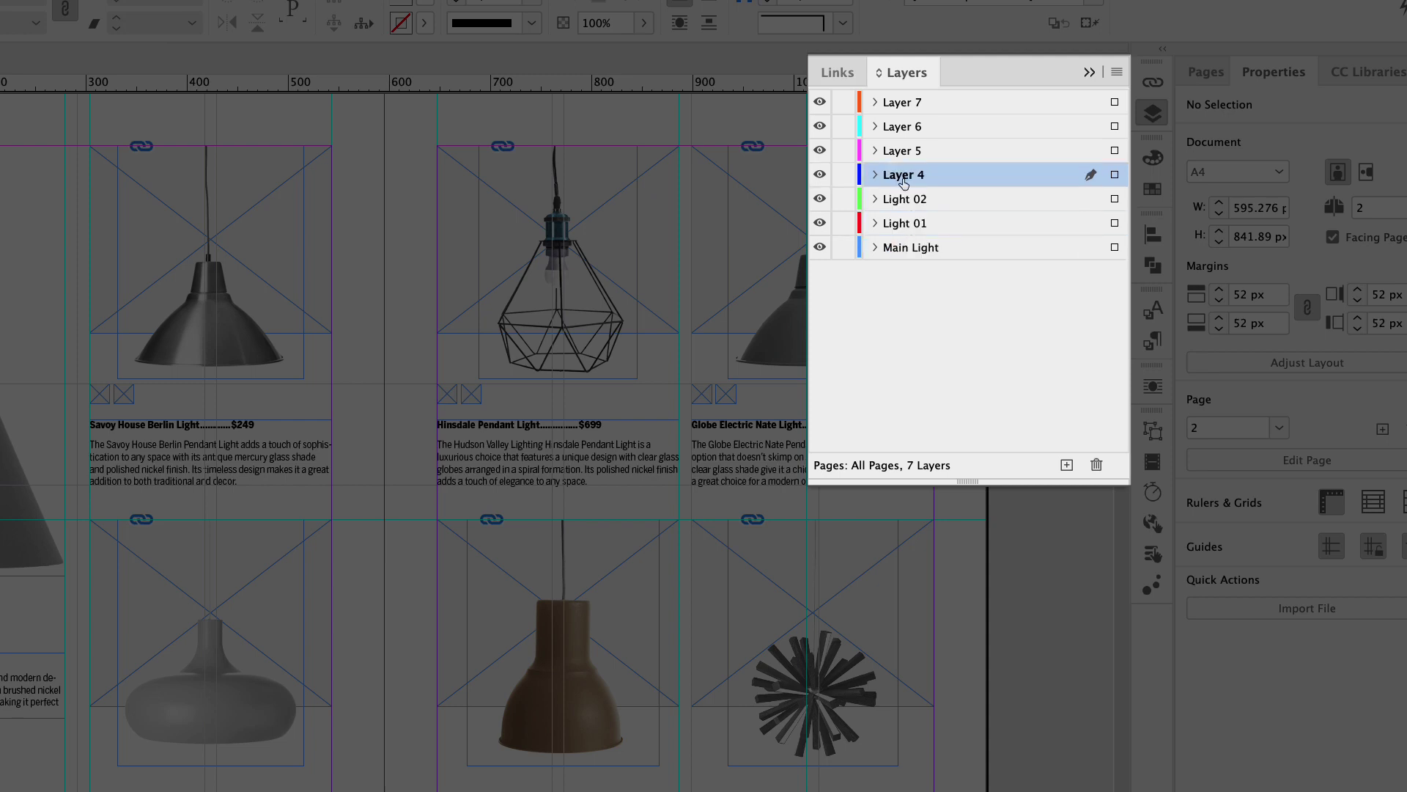
pyautogui.click(904, 180)
pyautogui.write('Light 03')
pyautogui.press('Return')
pyautogui.doubleClick(904, 150)
pyautogui.write('Light ')
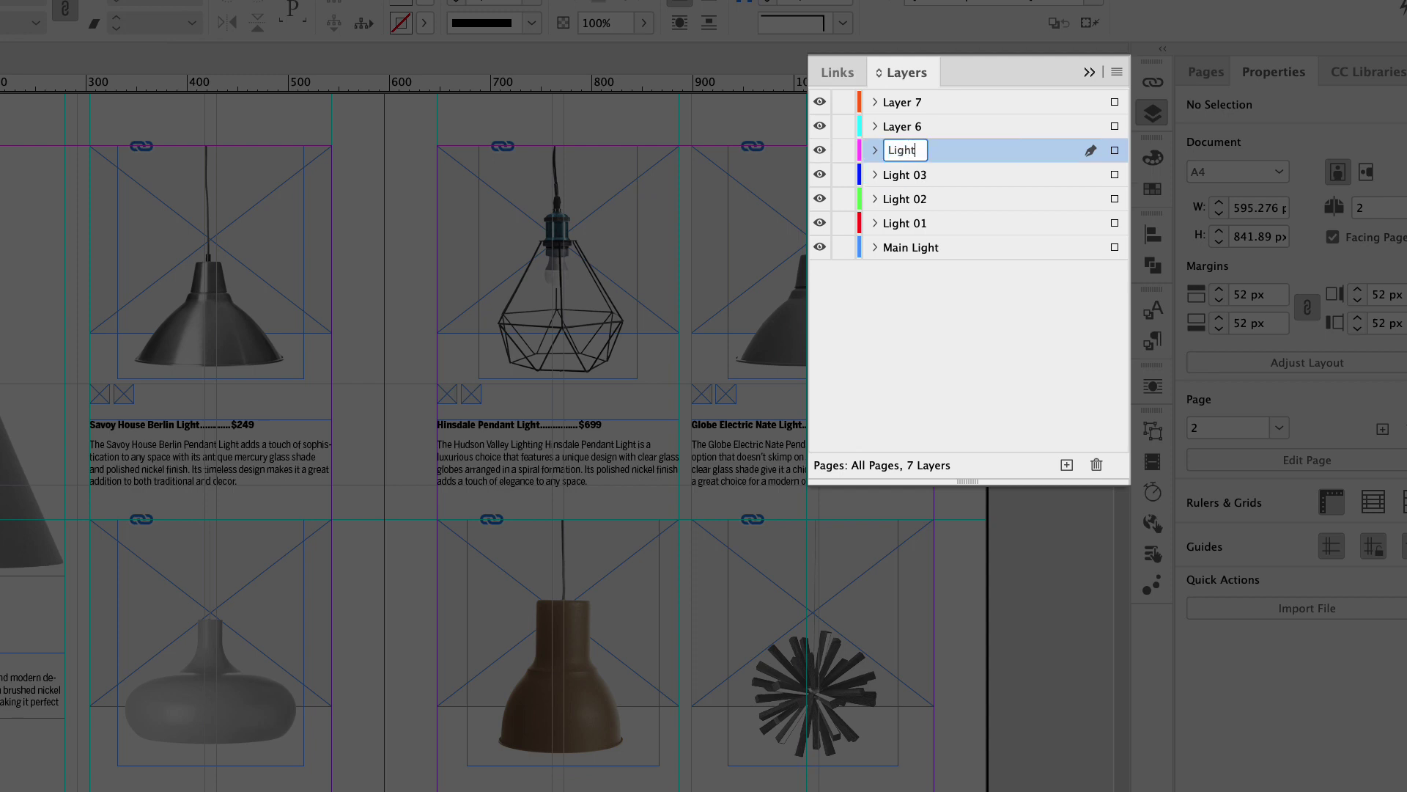
pyautogui.write('04')
# Step: Rename Layer 6 as Light 05 and Layer 7 as Light 06
pyautogui.click(894, 129)
pyautogui.doubleClick(895, 129)
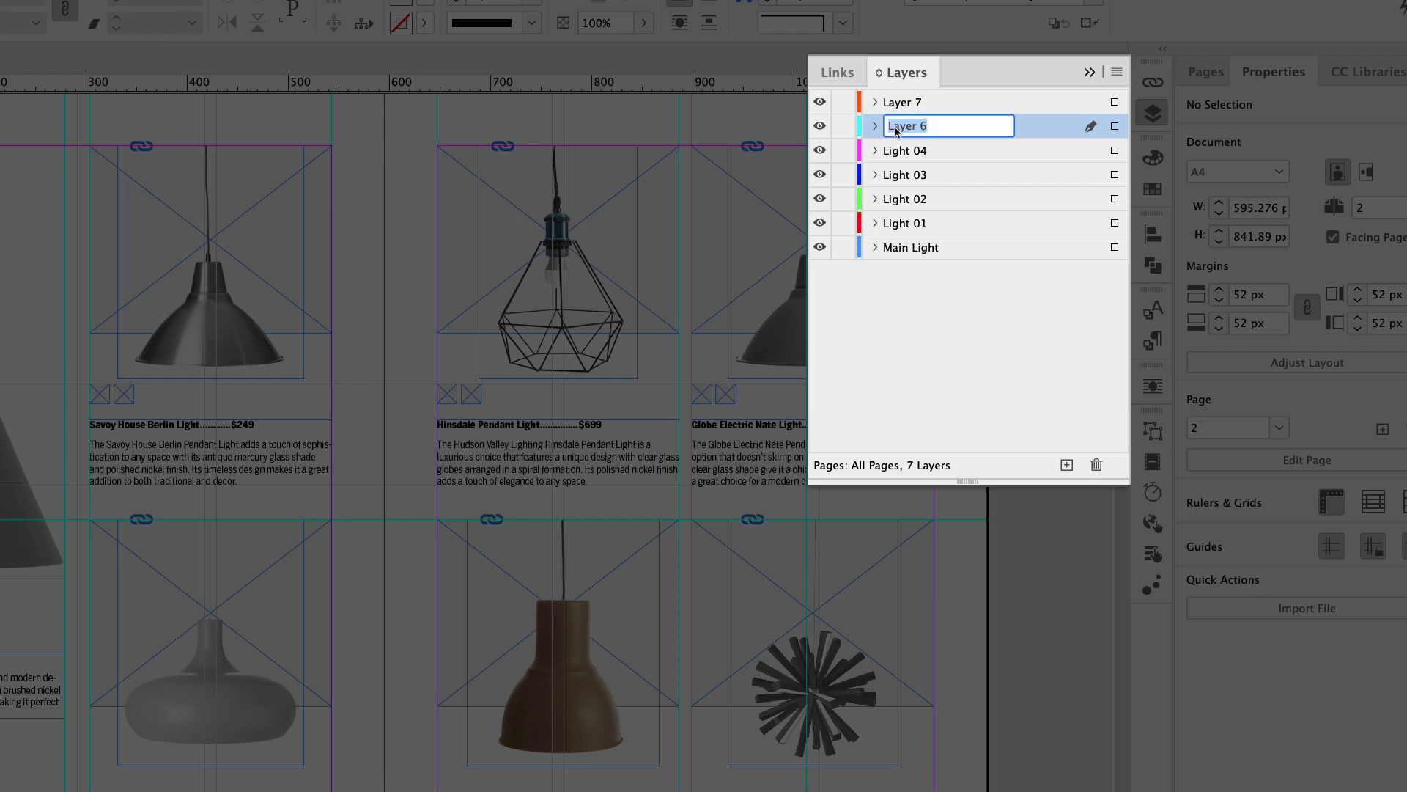
pyautogui.write('Light 05')
pyautogui.click(896, 104)
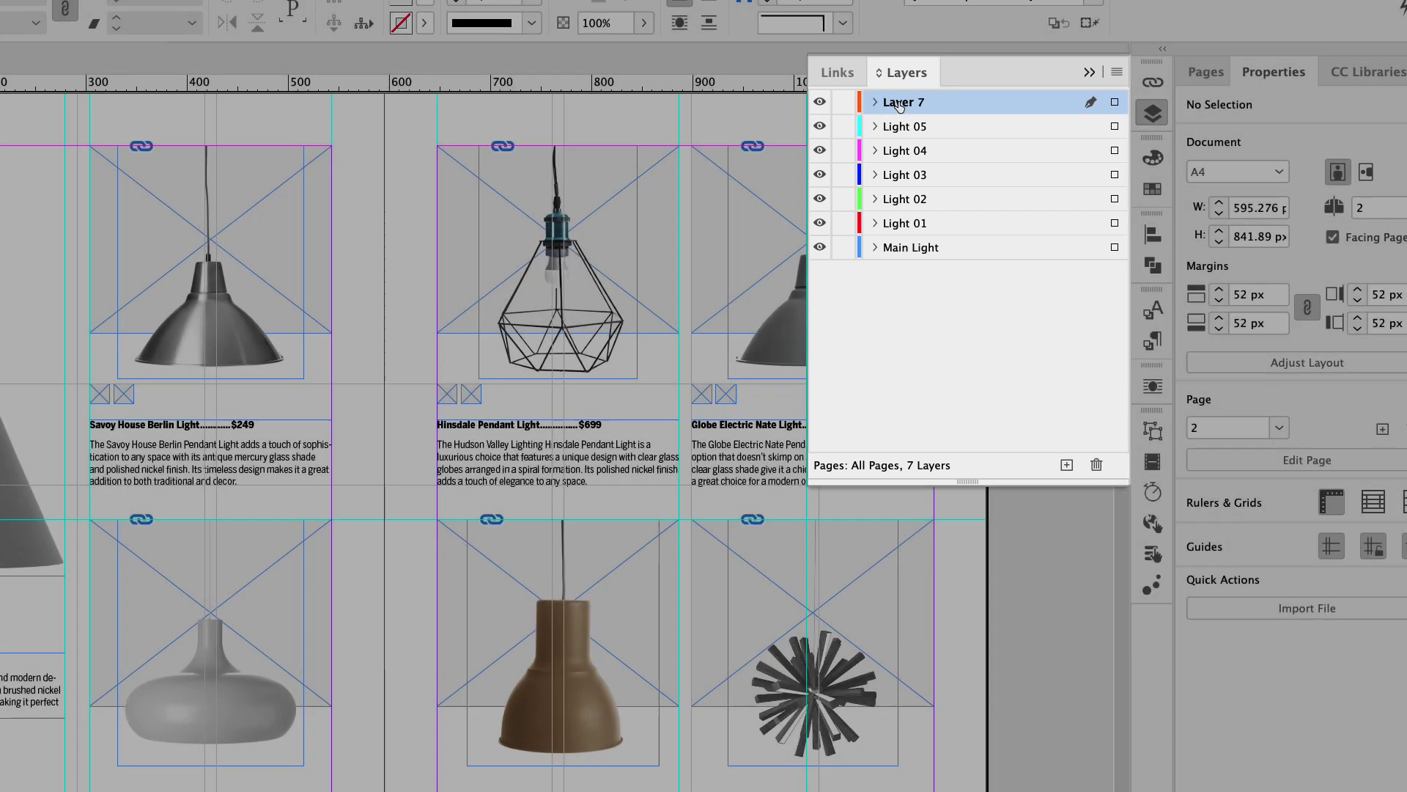
pyautogui.doubleClick(900, 105)
pyautogui.write('Light 06')
pyautogui.press('Return')
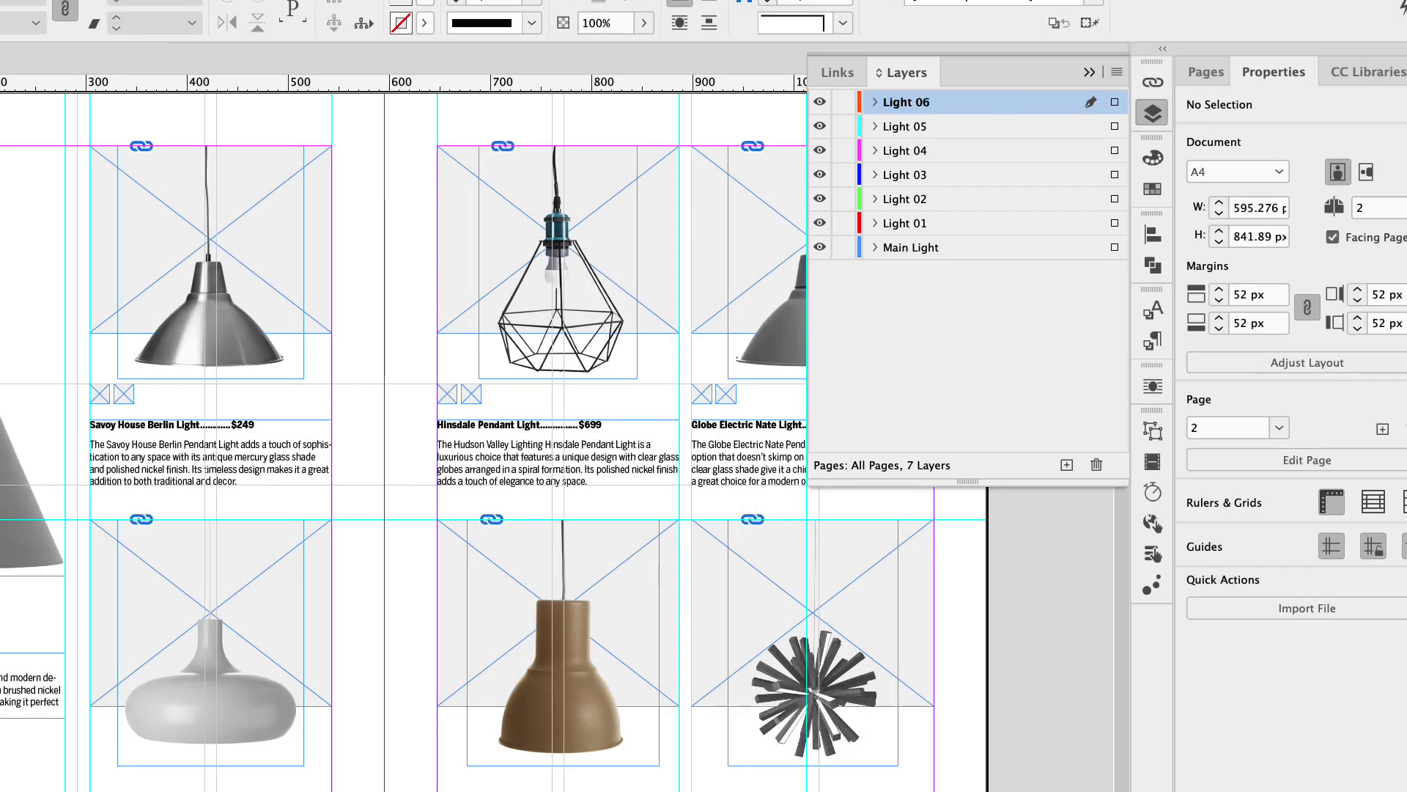
# Step: Move the Savoy House Berlin image, background, small squares and text from the Main Light layer to the Light 01 layer
pyautogui.click(910, 255)
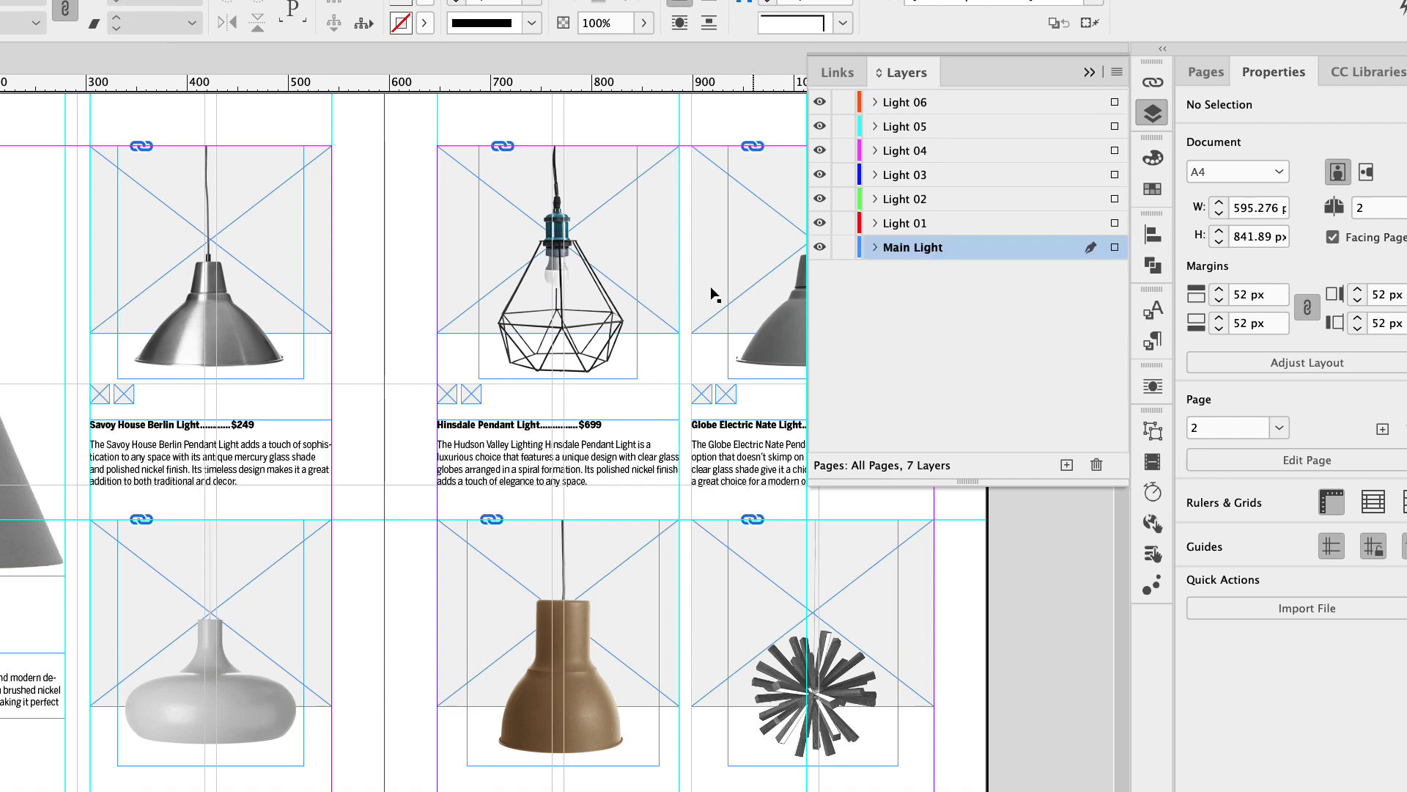
pyautogui.moveTo(81, 231); pyautogui.dragTo(326, 472)
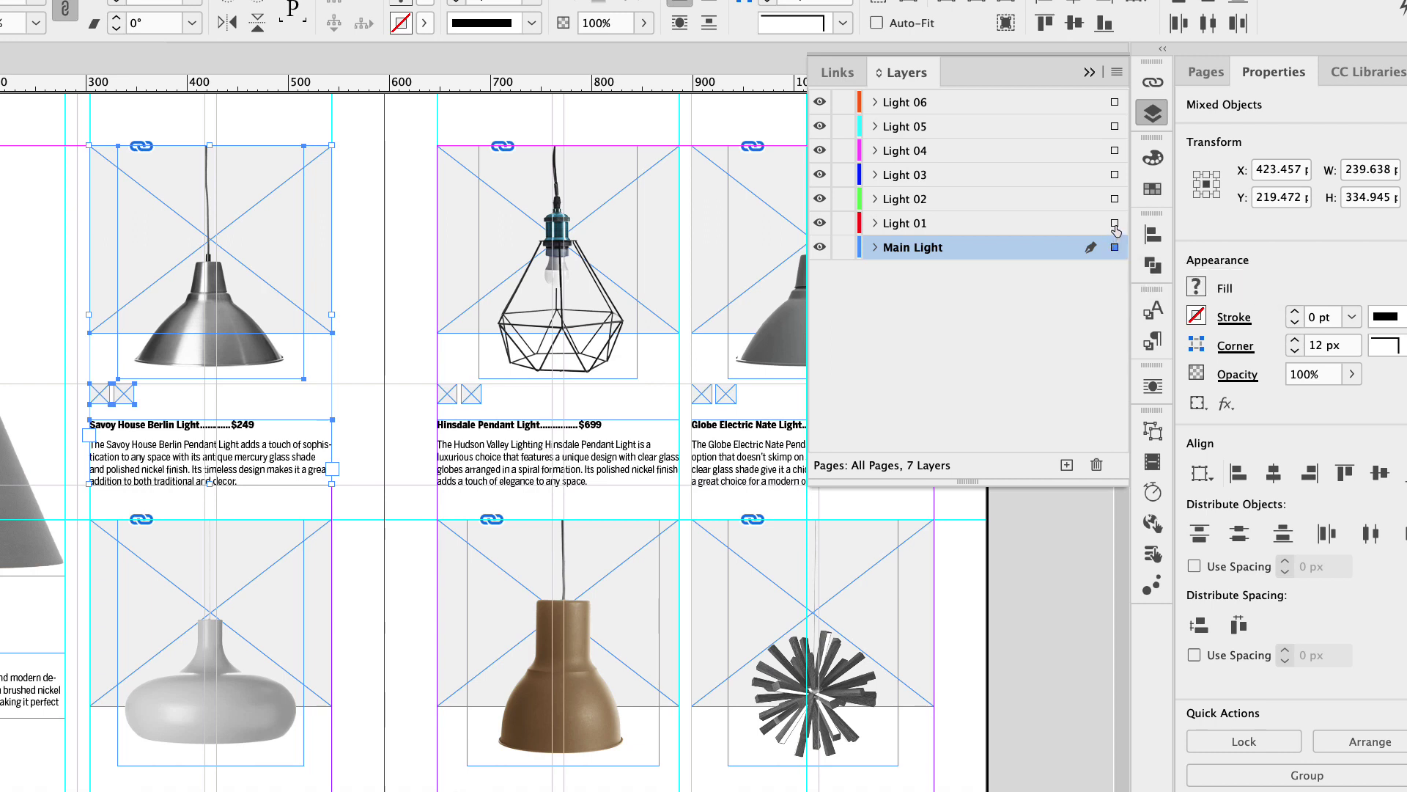
pyautogui.moveTo(1116, 231); pyautogui.dragTo(1115, 224)
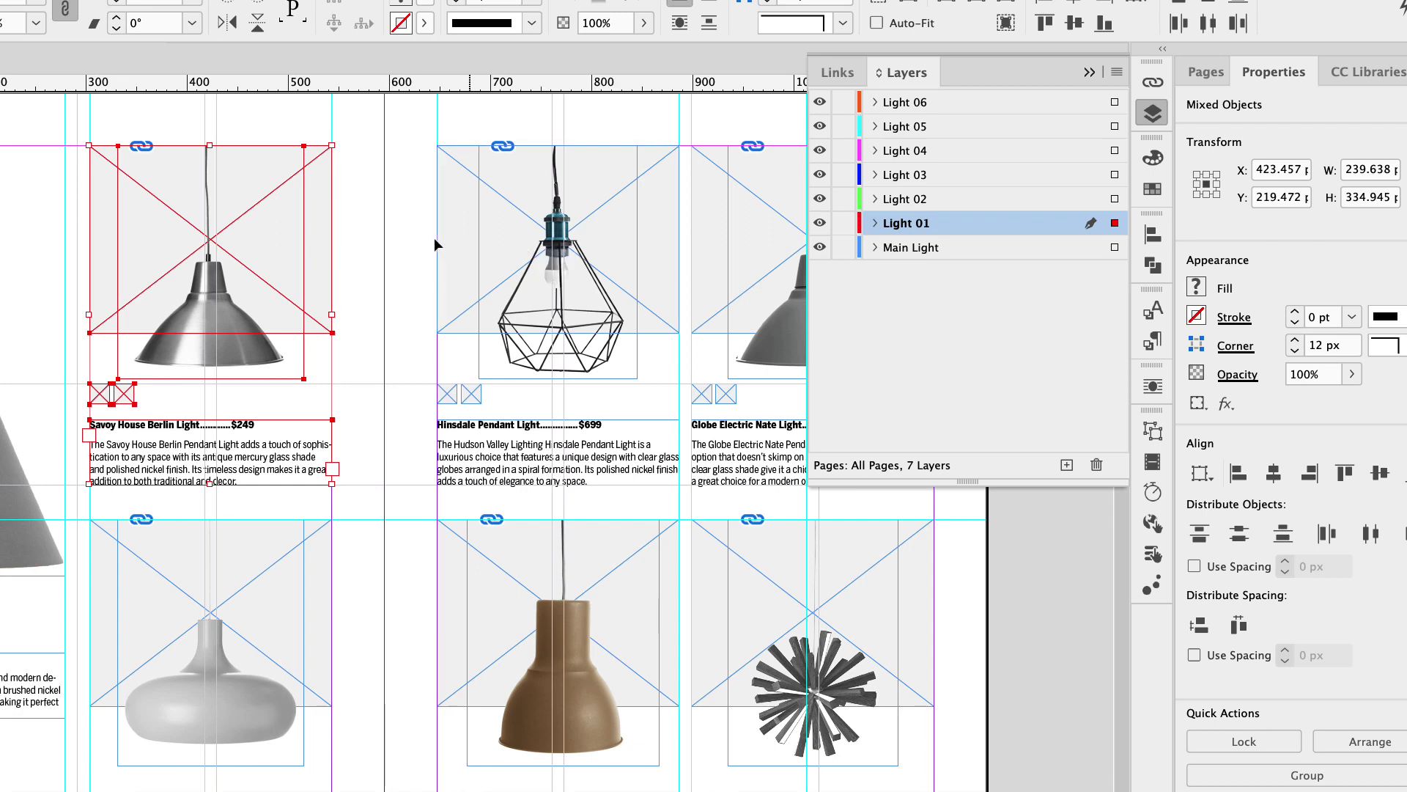
# Step: Move all Hinsdale product objects to the Light 02 layer and all Globe Electric Nate objects to the Light 03 layer
pyautogui.moveTo(415, 224); pyautogui.dragTo(664, 474)
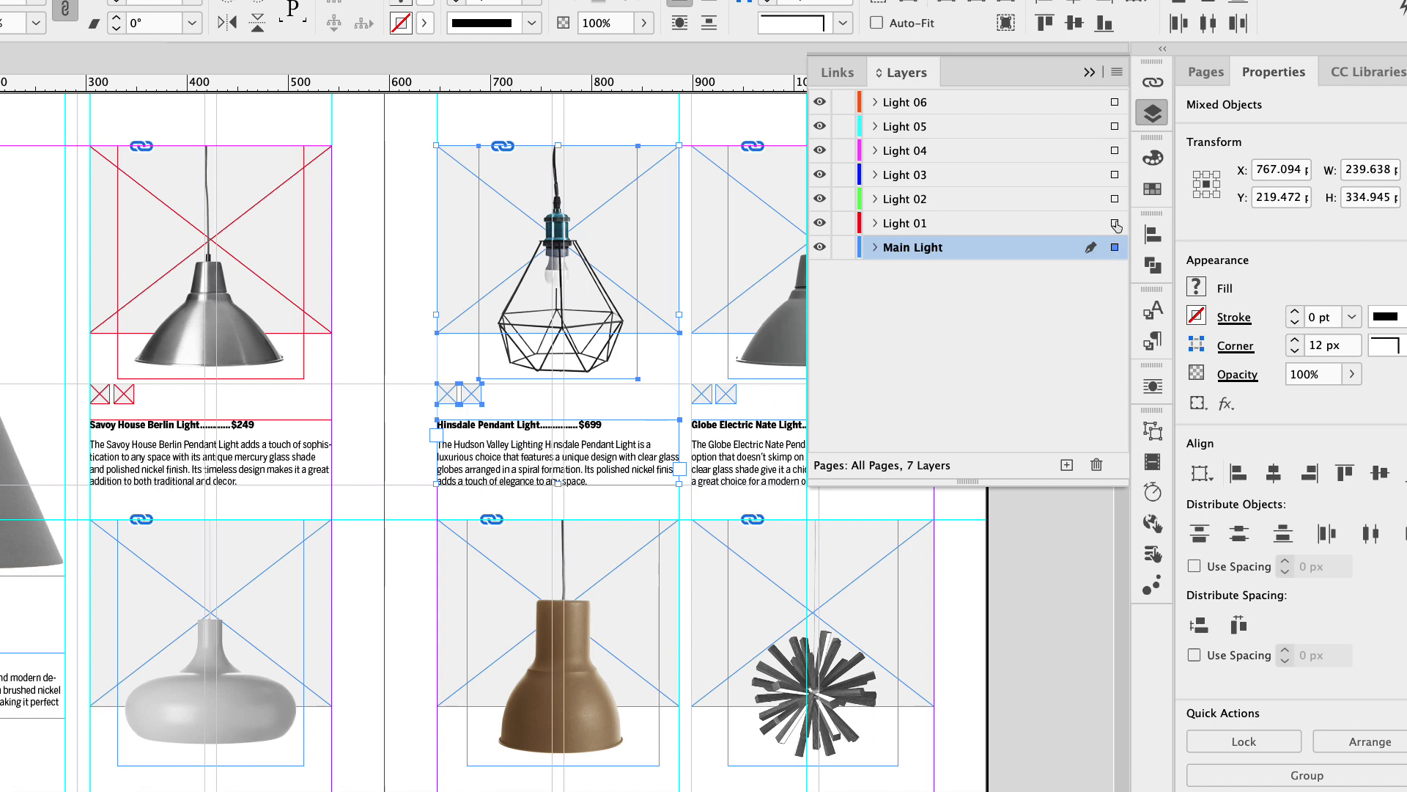
pyautogui.moveTo(1115, 226); pyautogui.dragTo(1115, 199)
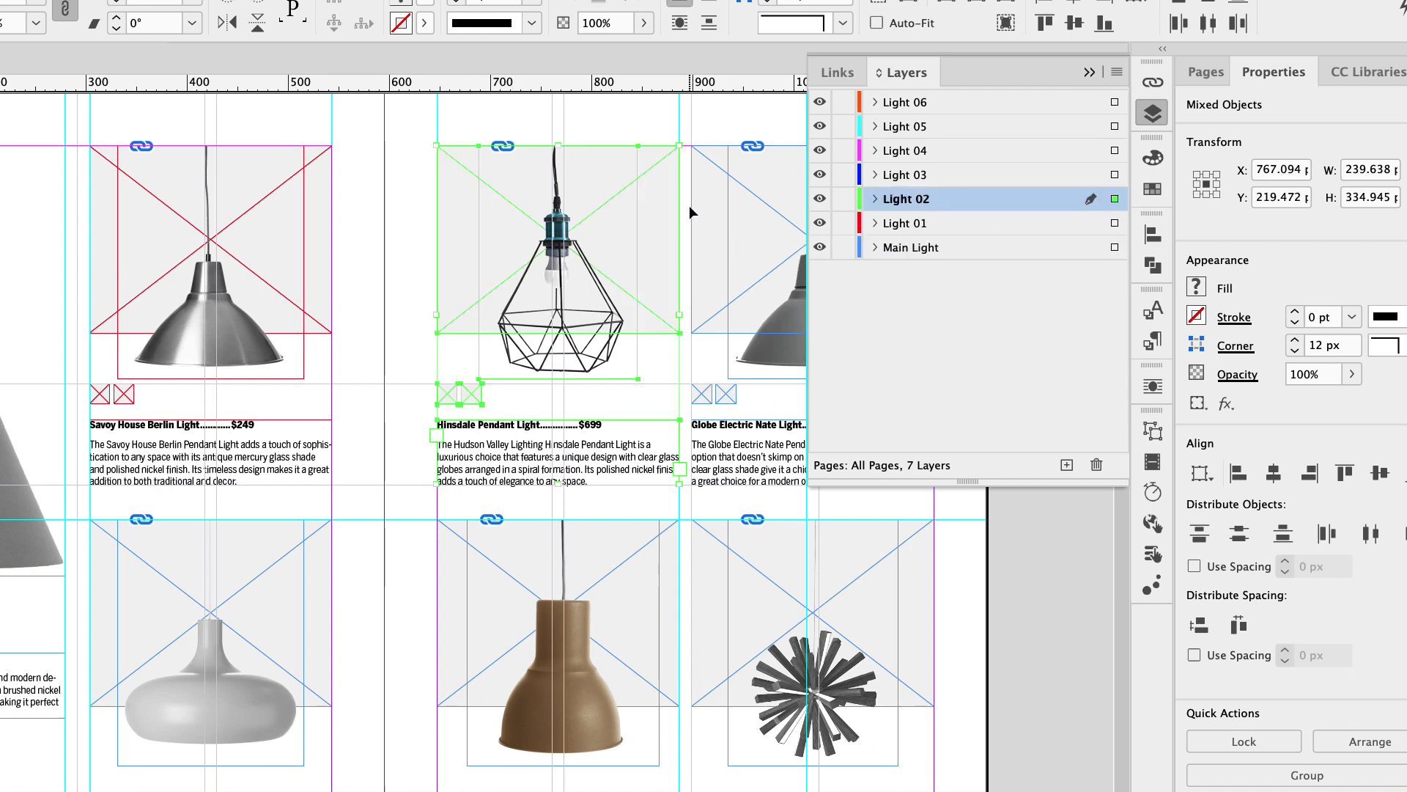
pyautogui.moveTo(685, 204); pyautogui.dragTo(806, 462)
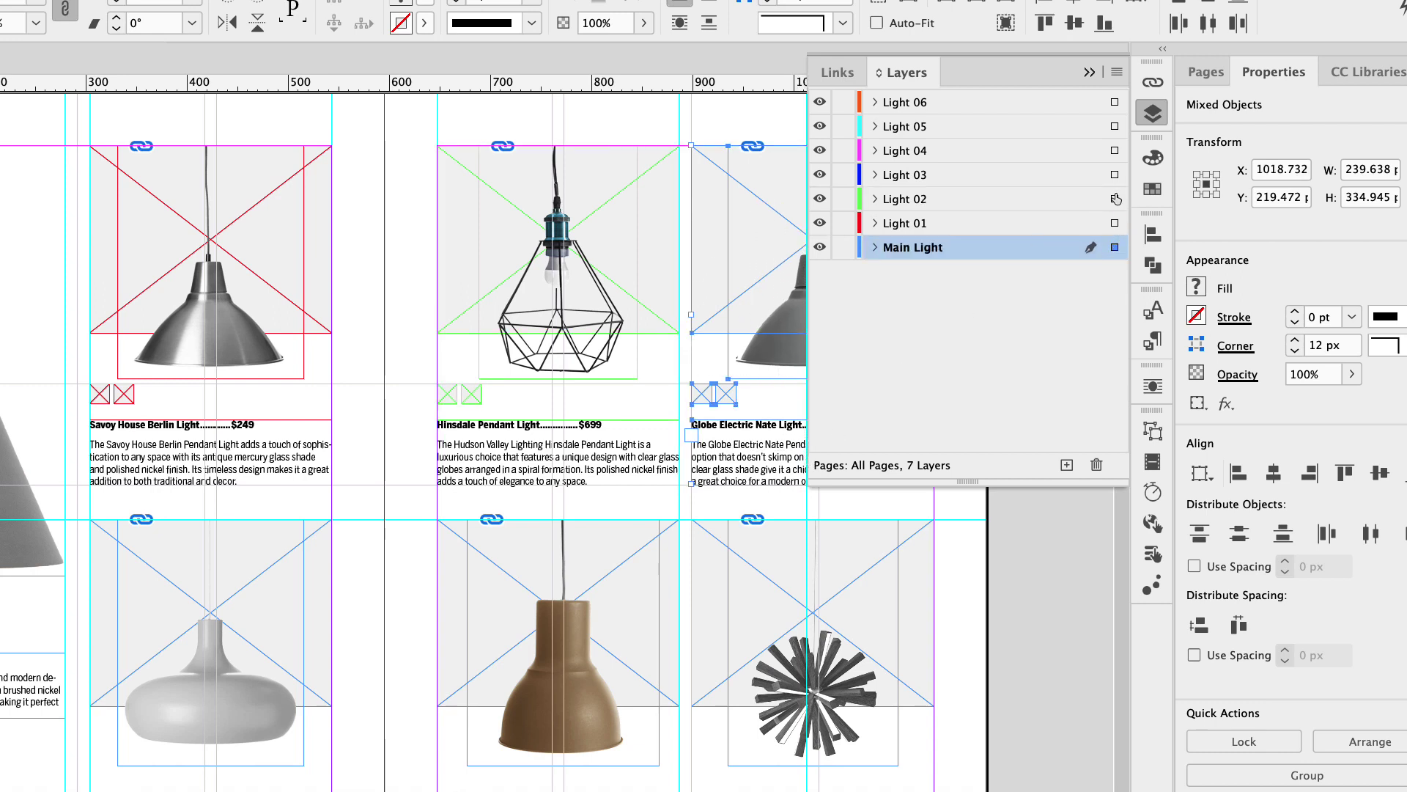
pyautogui.moveTo(1115, 199); pyautogui.dragTo(1115, 175)
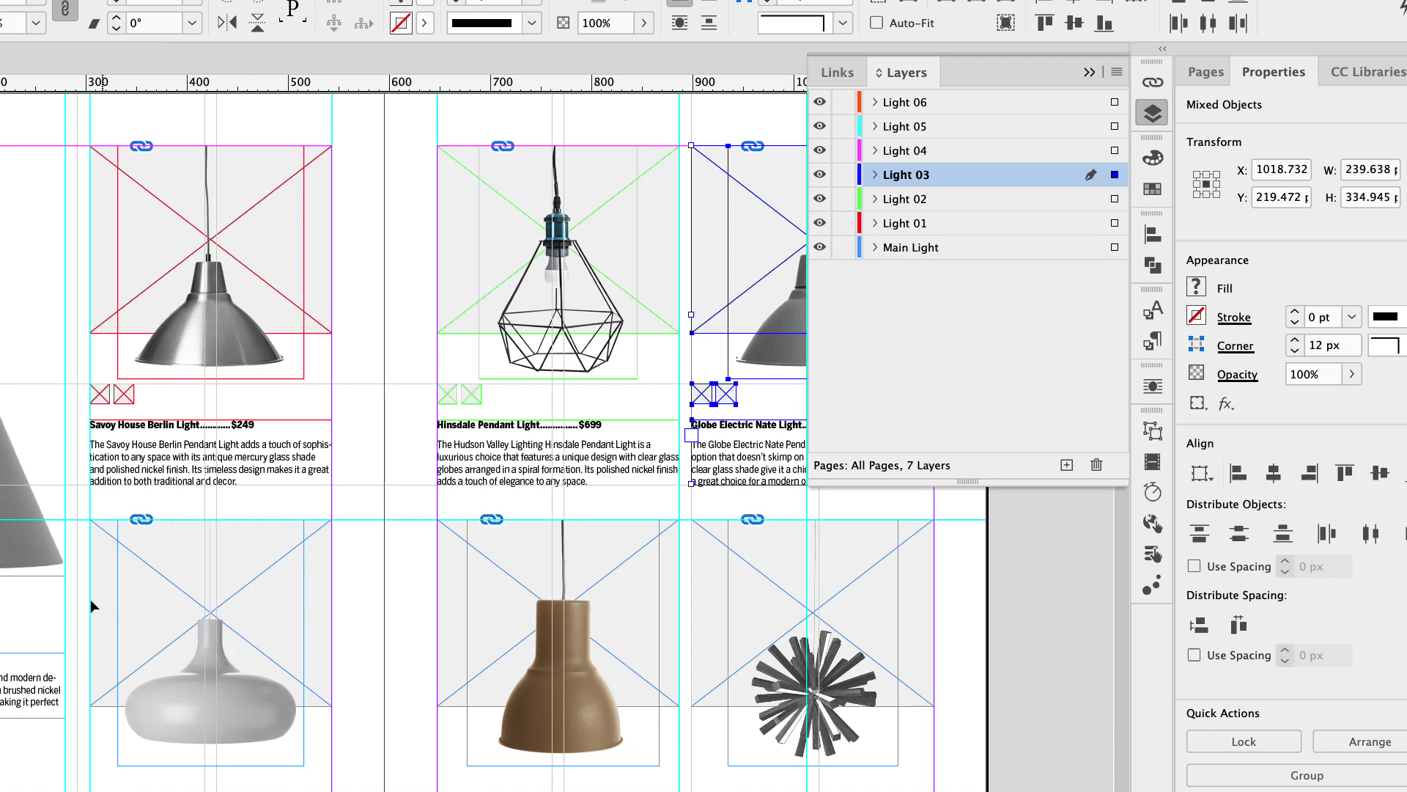
# Step: Move all Kichler Everly product objects to the Light 04 layer and all West Elm Globe objects to the Light 05 layer
pyautogui.moveTo(82, 596); pyautogui.dragTo(297, 788)
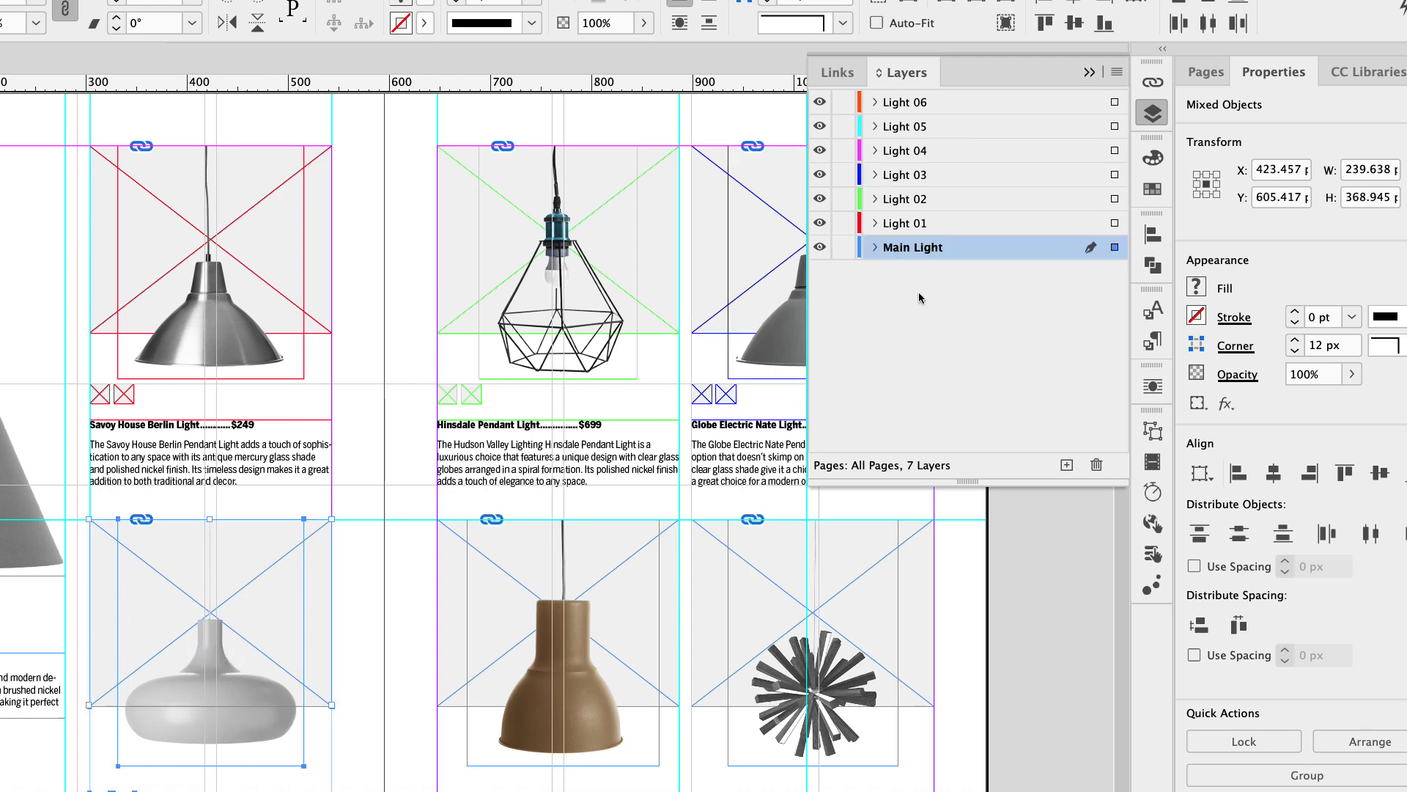
pyautogui.moveTo(1115, 247); pyautogui.dragTo(1112, 153)
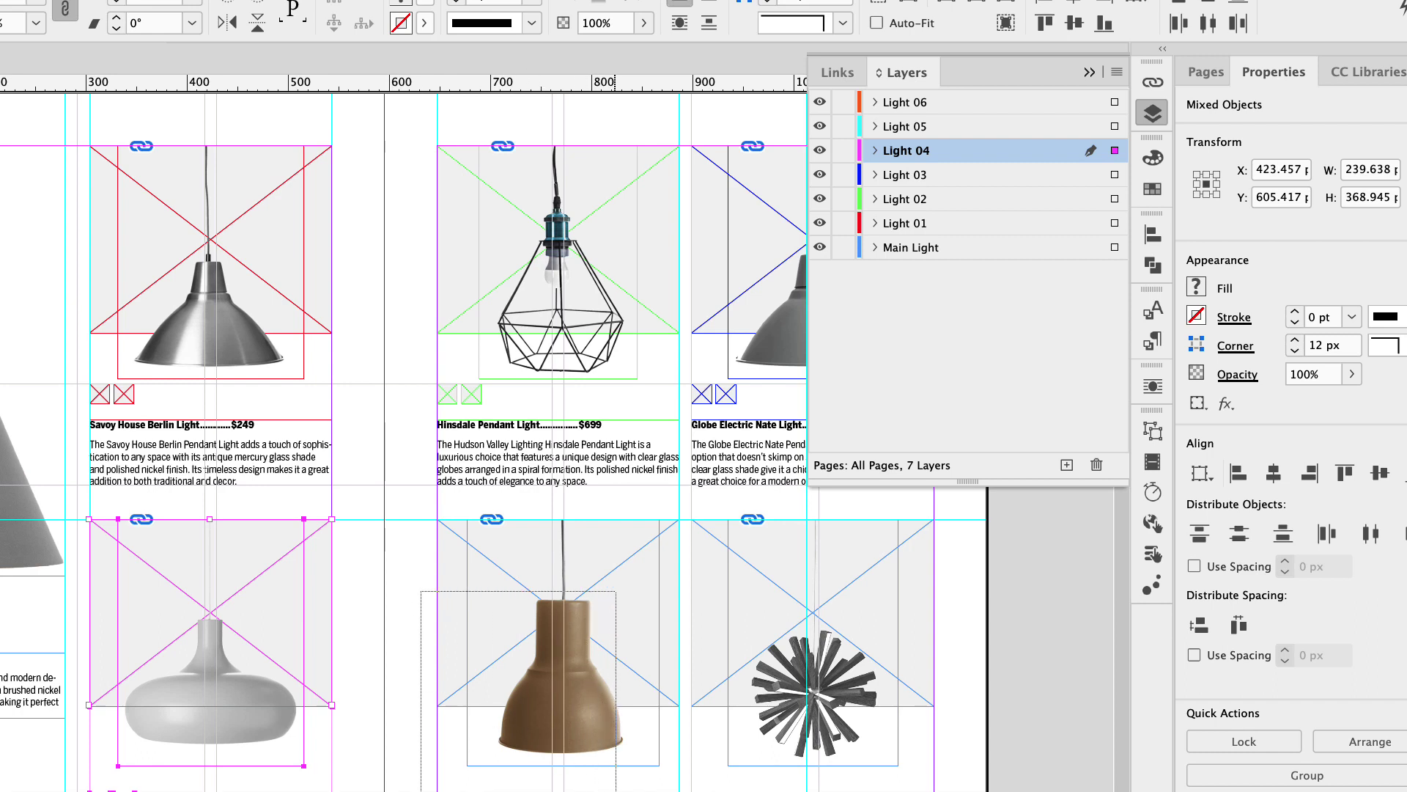
pyautogui.click(608, 601)
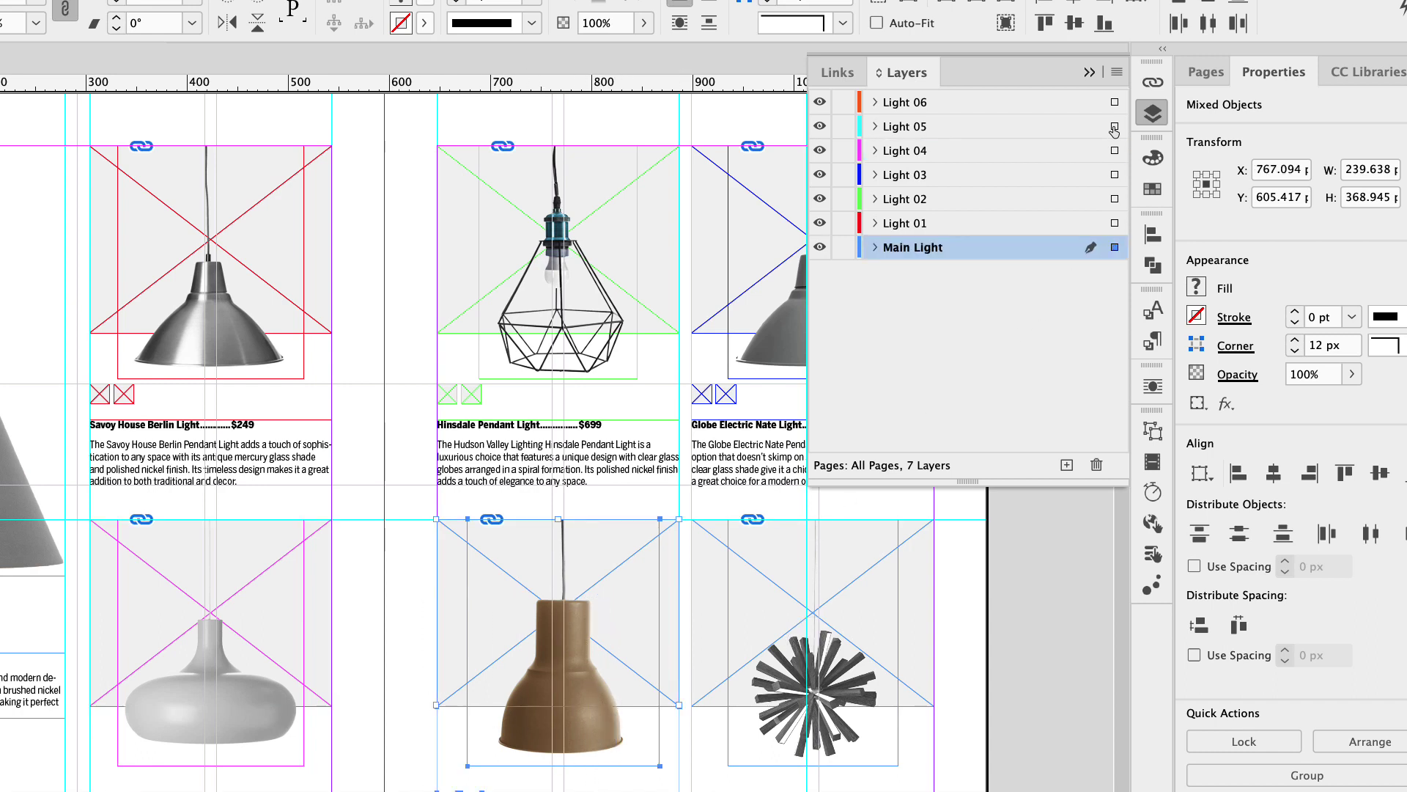
pyautogui.moveTo(1114, 129); pyautogui.dragTo(1114, 129)
# Step: Move the Mitzi by Hudson Valley image, background, small squares and text to the Light 06 layer
pyautogui.click(685, 576)
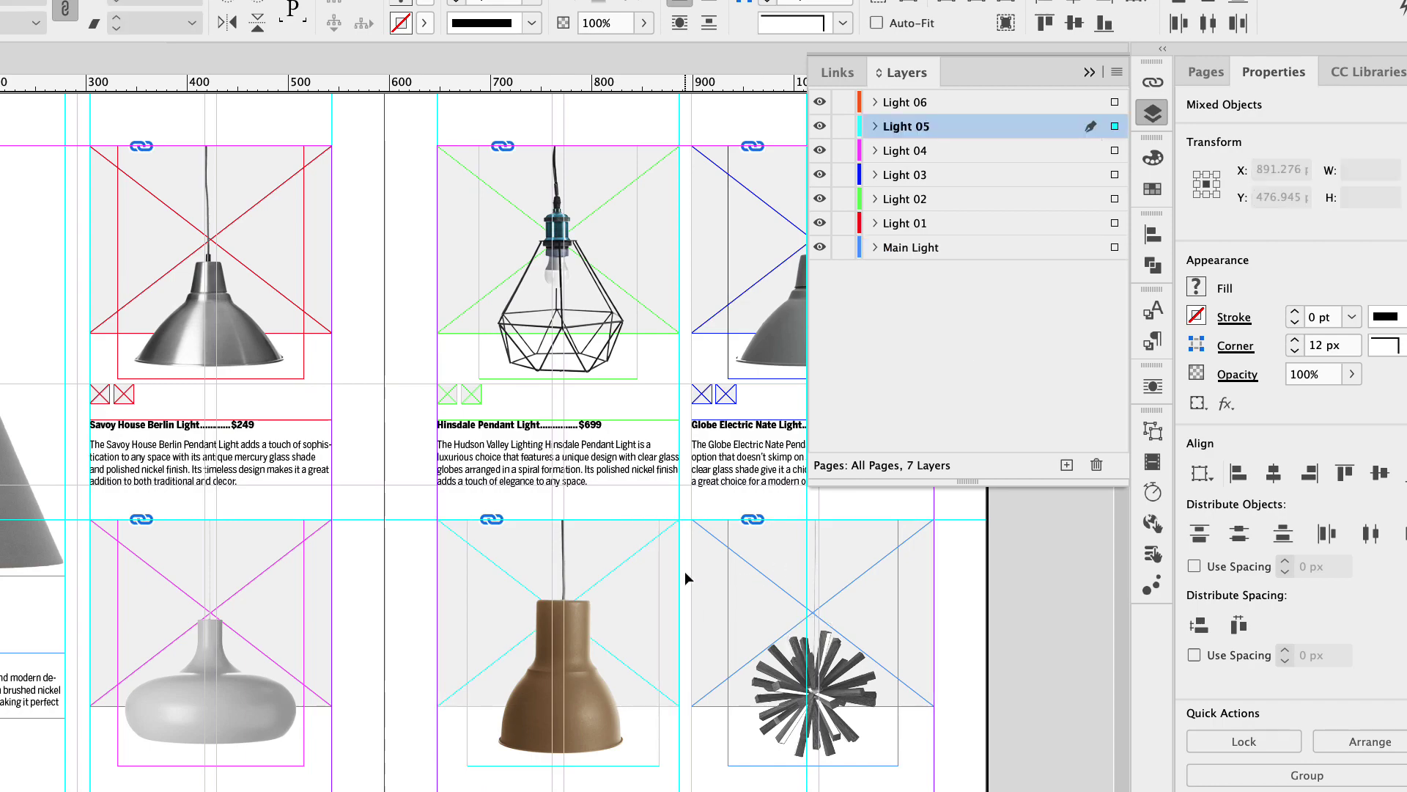
pyautogui.moveTo(685, 570); pyautogui.dragTo(909, 788)
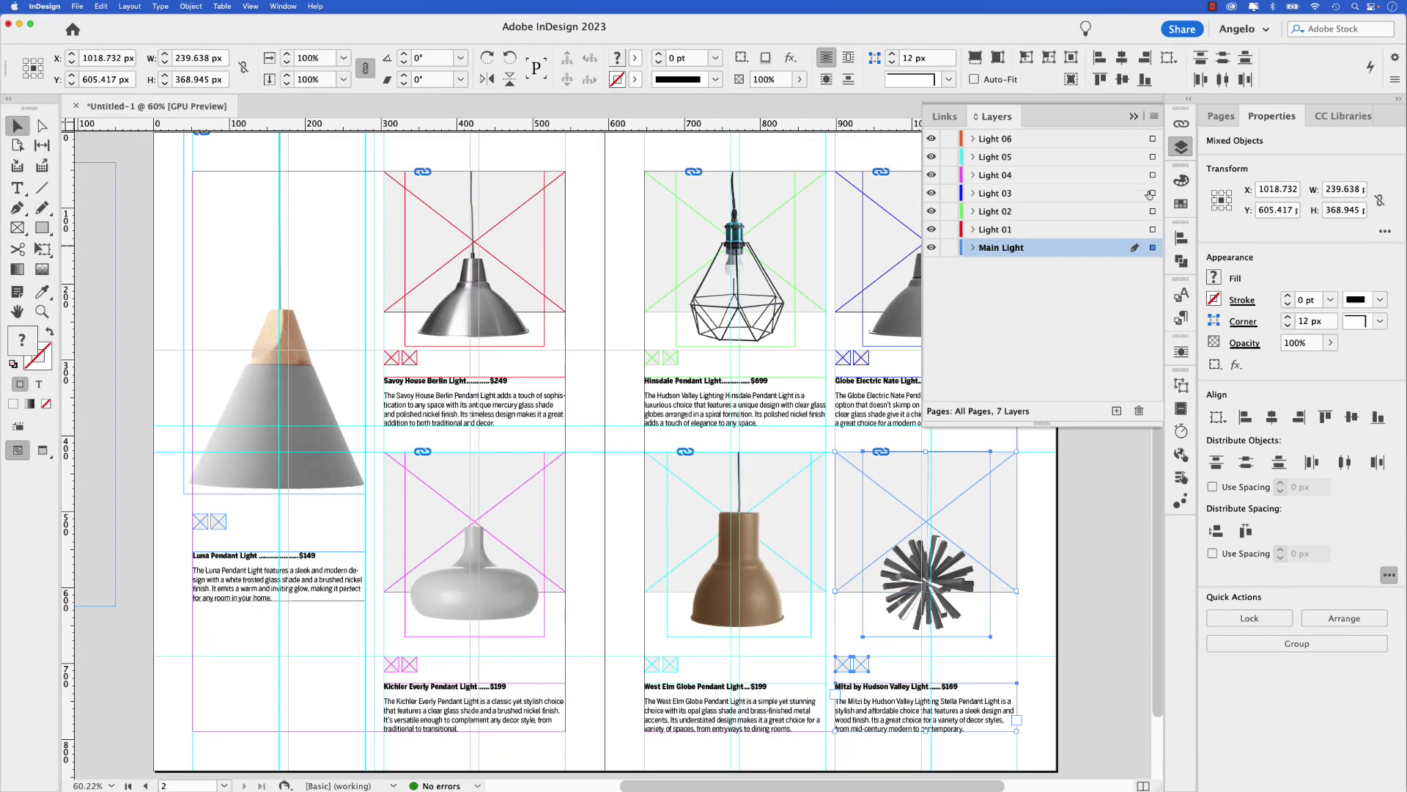
pyautogui.moveTo(1149, 151); pyautogui.dragTo(1152, 139)
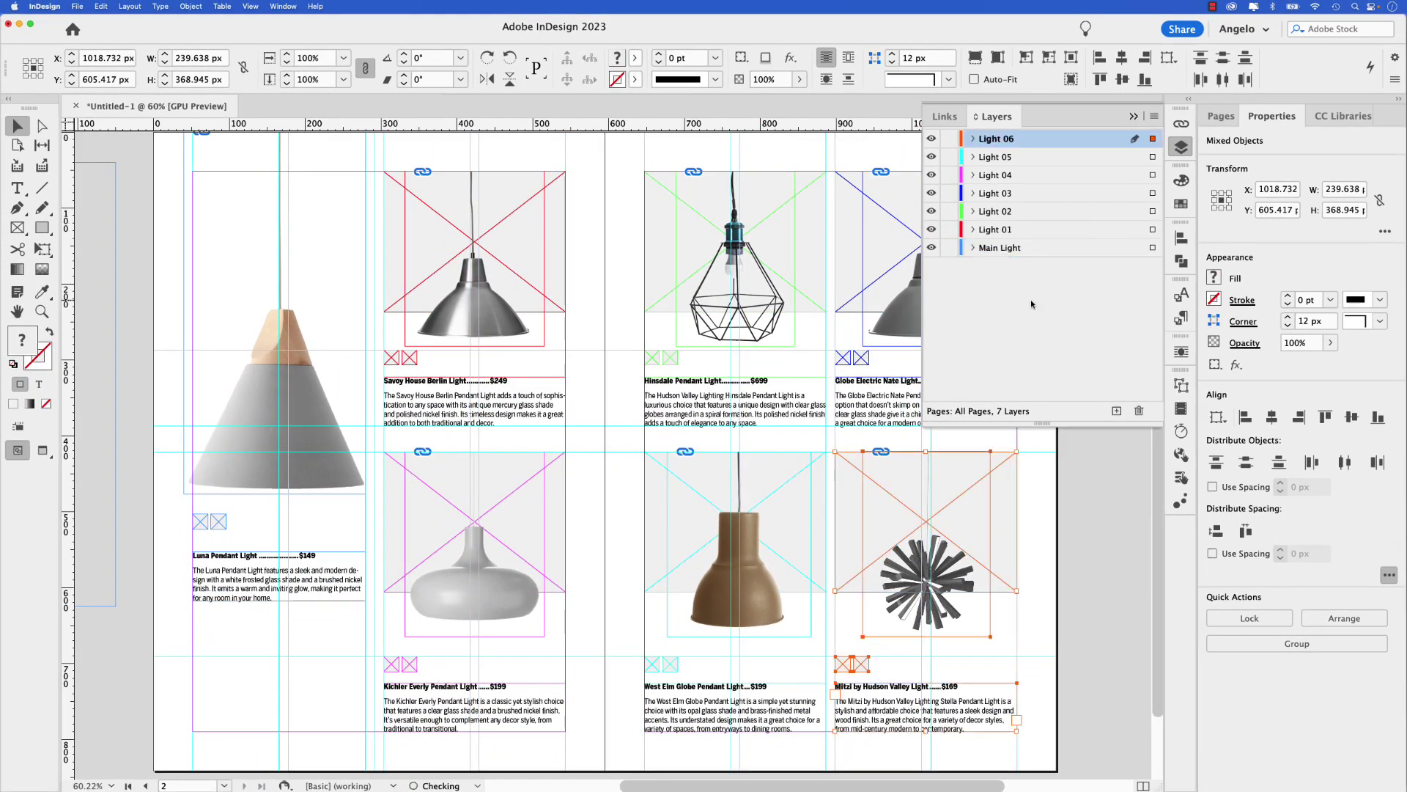
# Step: Check the contents of all seven layers, from Light 06 down to Main Light, by hiding and showing each in turn
pyautogui.click(930, 138)
pyautogui.click(931, 139)
pyautogui.click(931, 157)
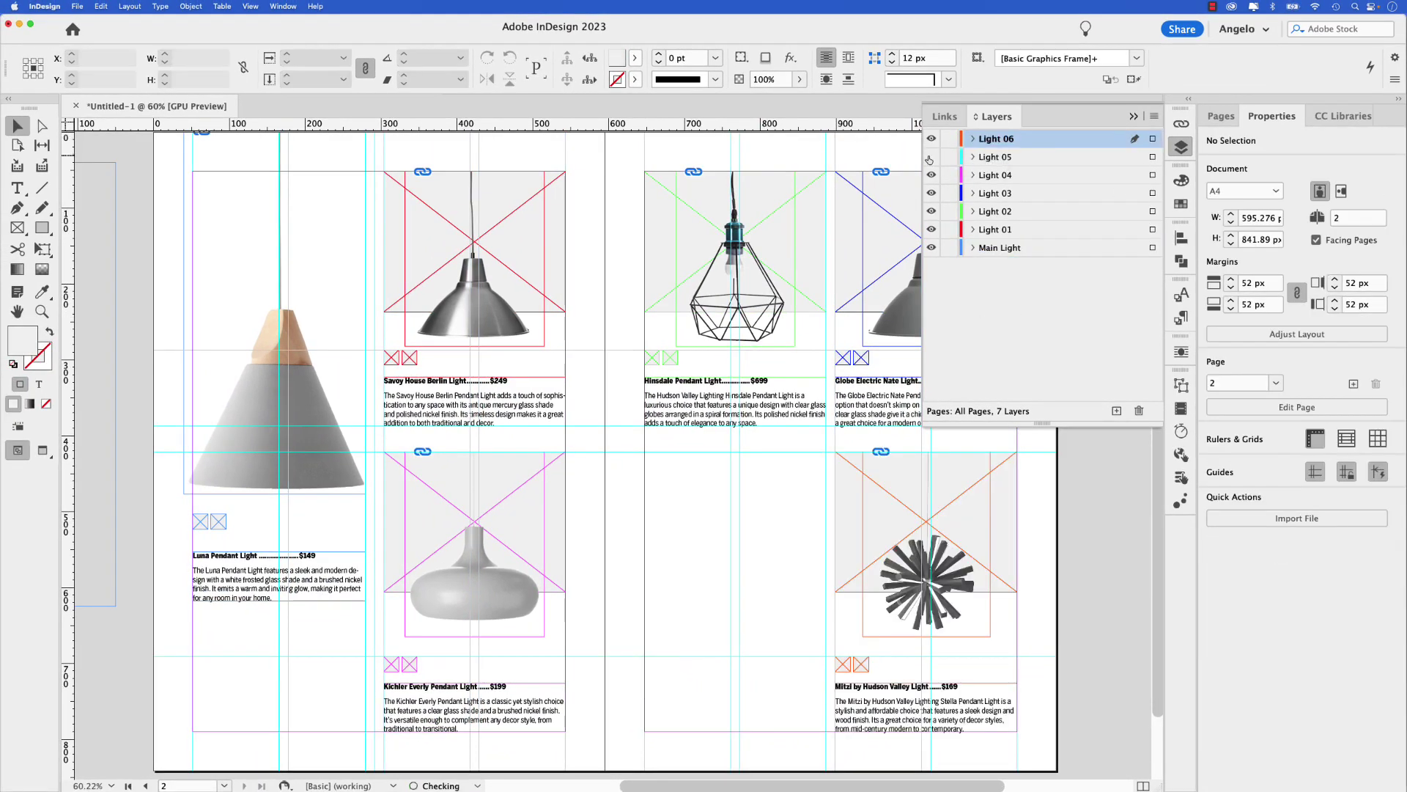
pyautogui.click(931, 157)
pyautogui.click(932, 176)
pyautogui.click(931, 176)
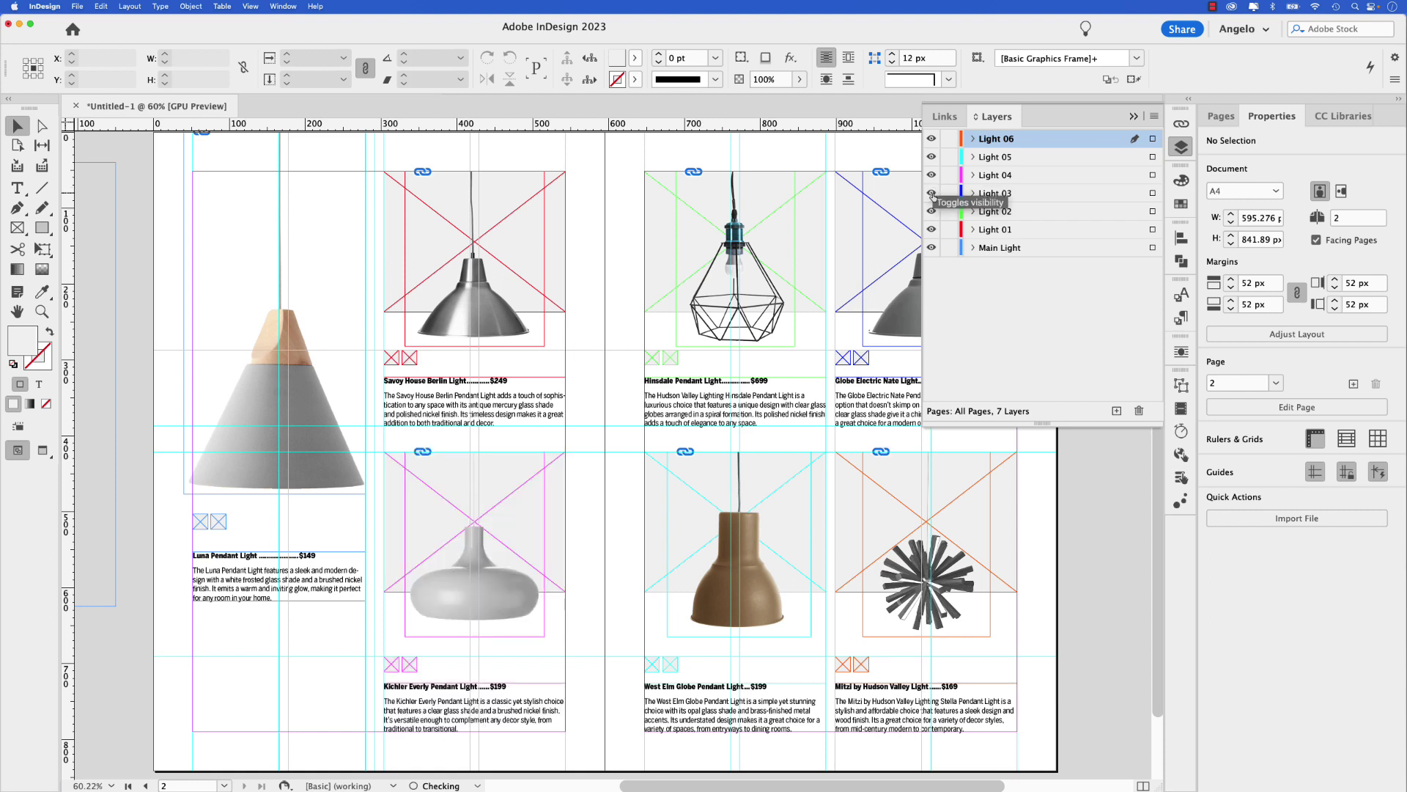
pyautogui.click(931, 193)
pyautogui.click(932, 193)
pyautogui.click(932, 211)
pyautogui.click(932, 211)
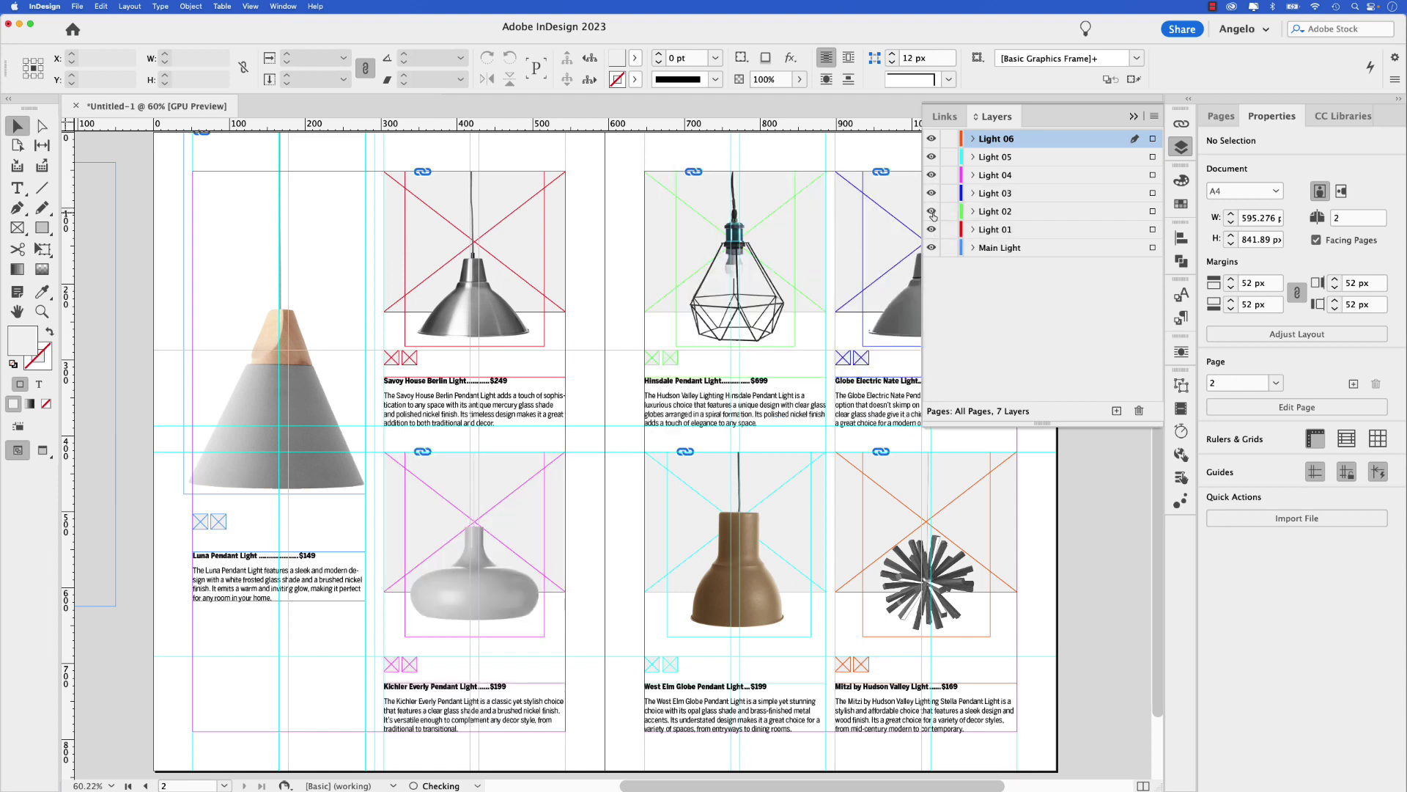
pyautogui.click(932, 229)
pyautogui.click(932, 230)
pyautogui.click(932, 248)
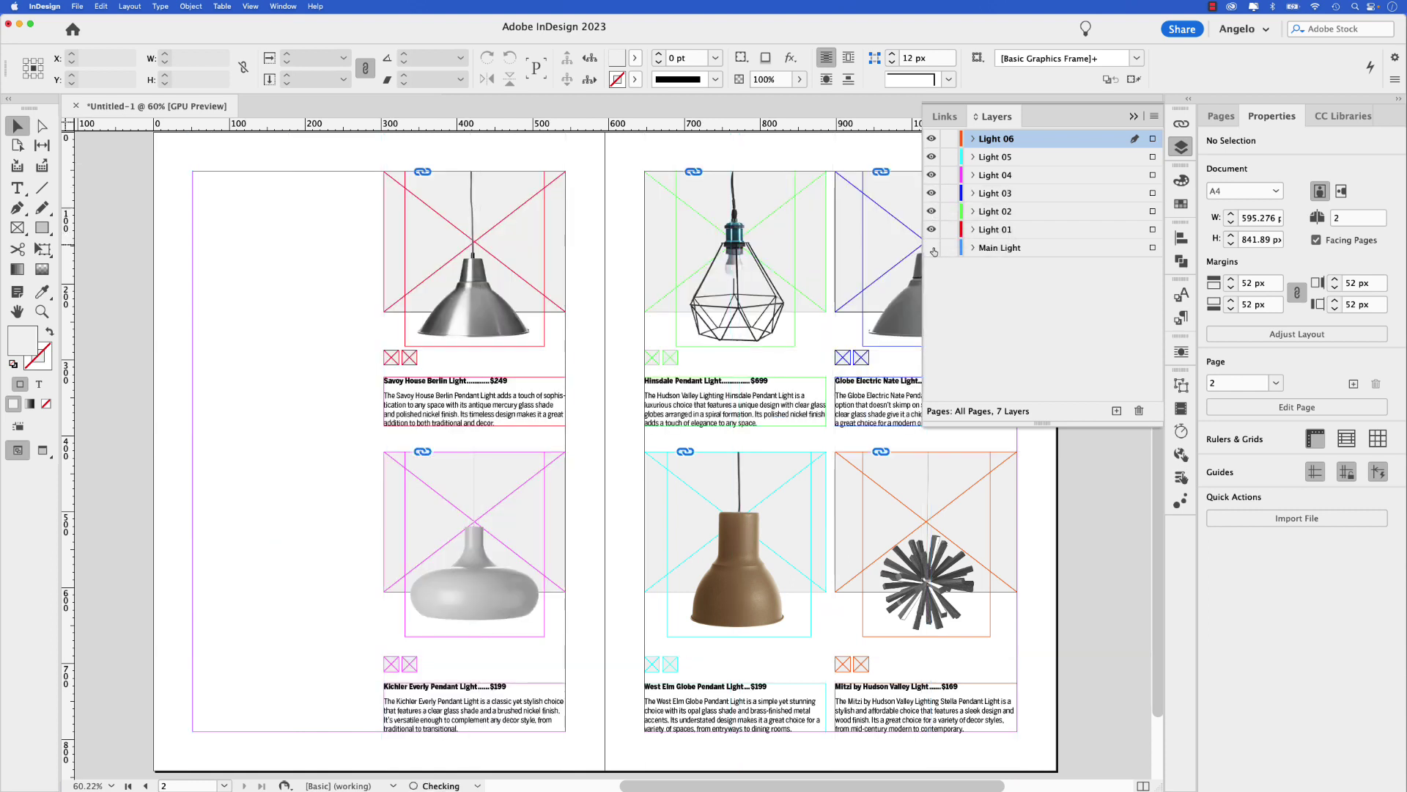
pyautogui.click(932, 248)
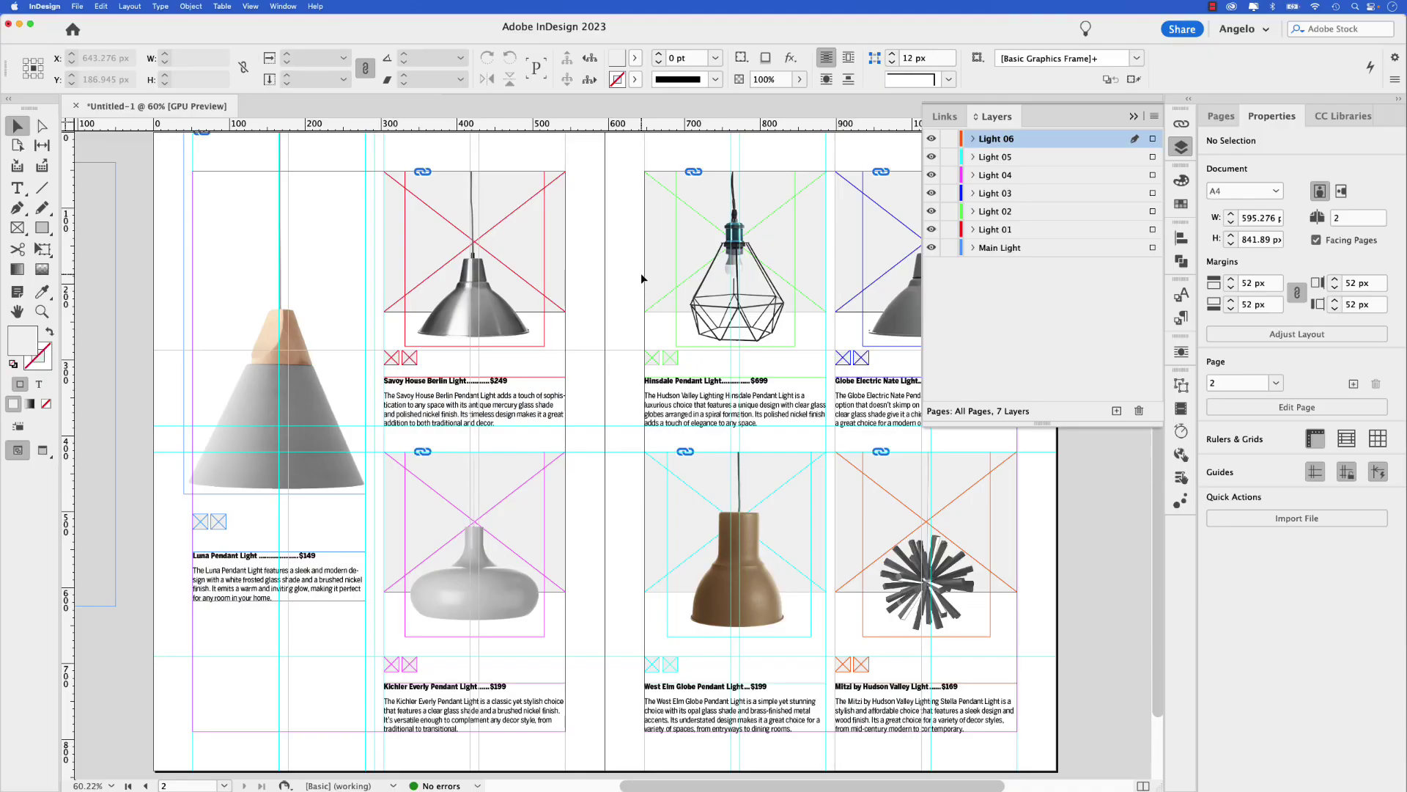
# Step: Duplicate the Luna pendant image in place on the Main Light layer, keeping the copy exactly over the original
pyautogui.click(329, 377)
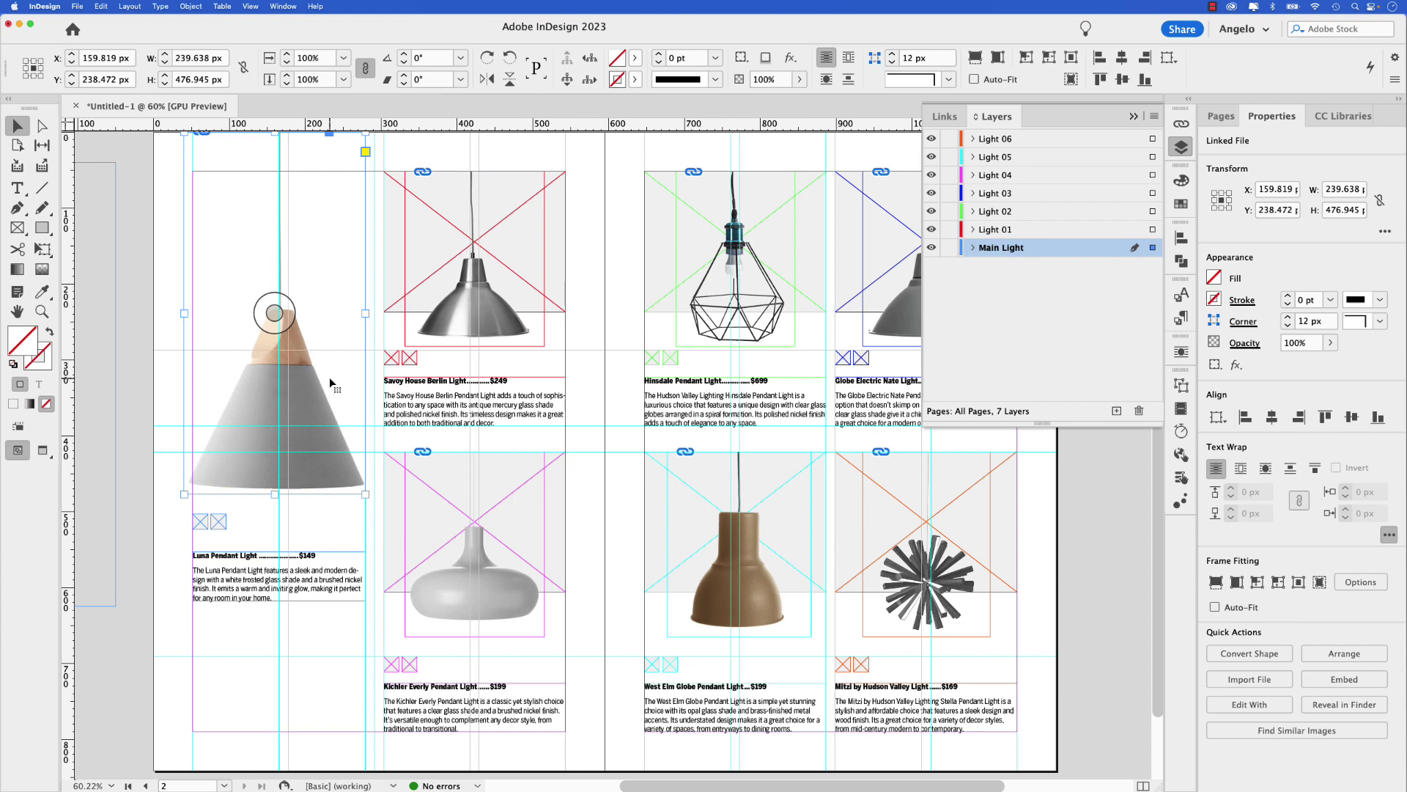
pyautogui.press('super+c')
pyautogui.press('shift+alt+super+v')
pyautogui.moveTo(318, 393); pyautogui.dragTo(369, 394)
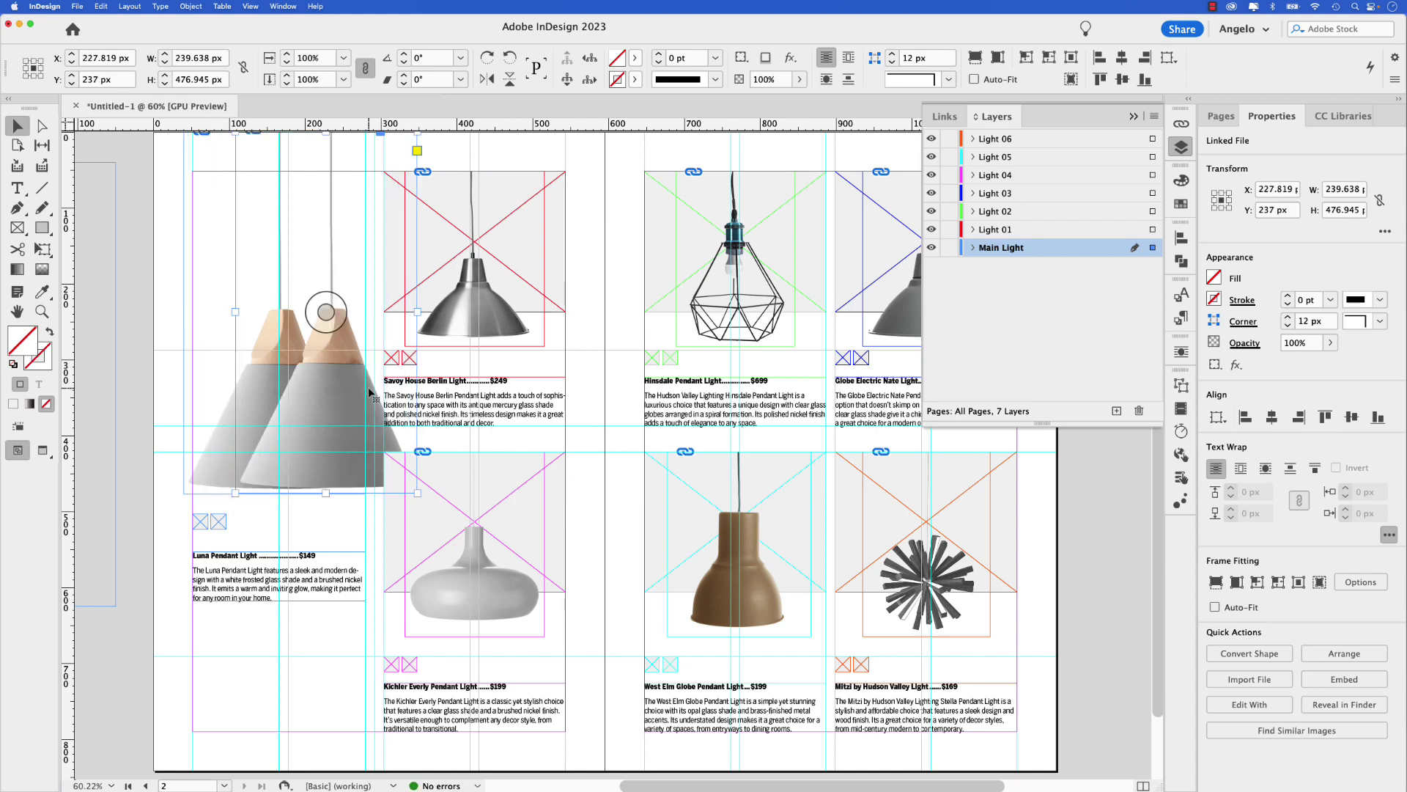
pyautogui.press('super+z')
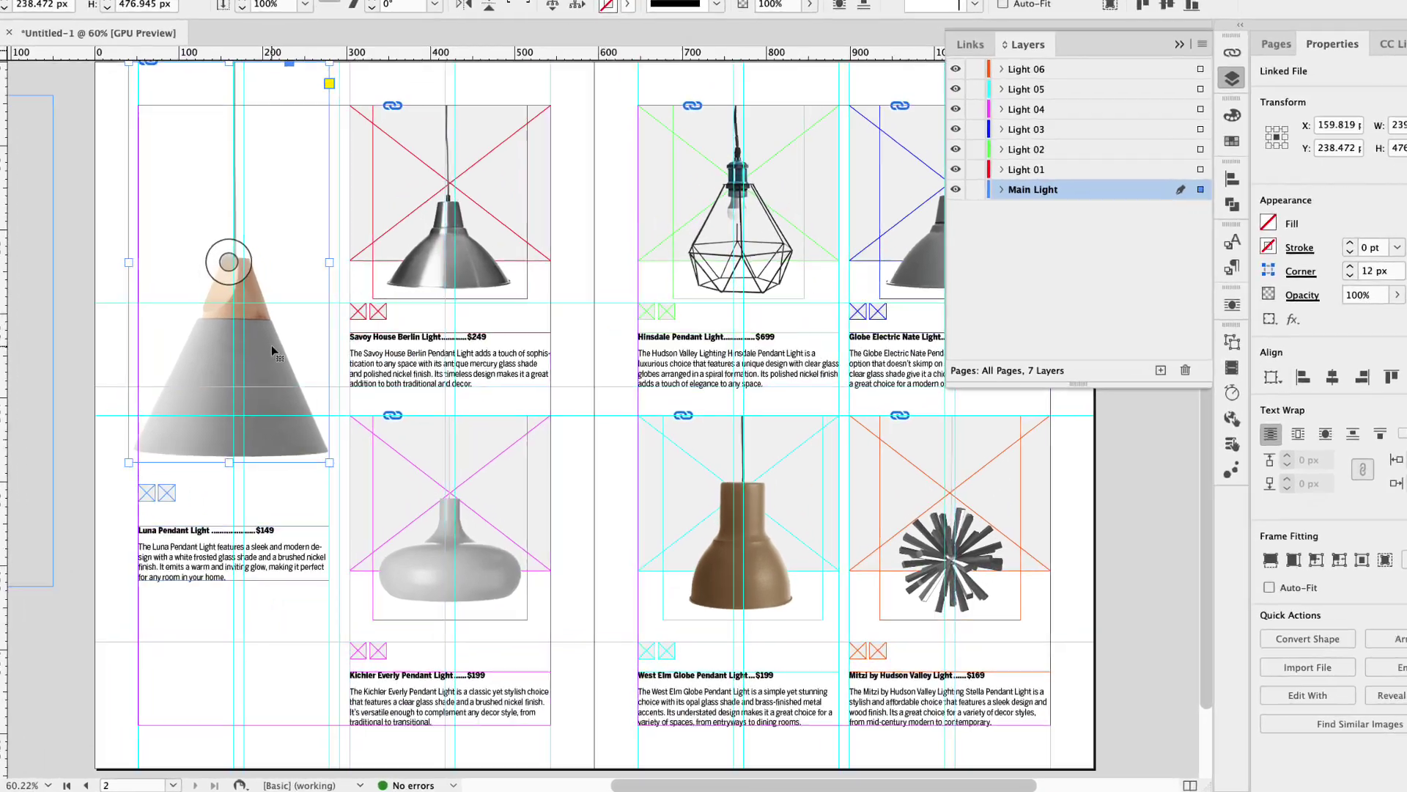
# Step: Hide the grey light layer in the Luna copy's Object Layer Options and send the orange version to the back
pyautogui.rightClick(314, 387)
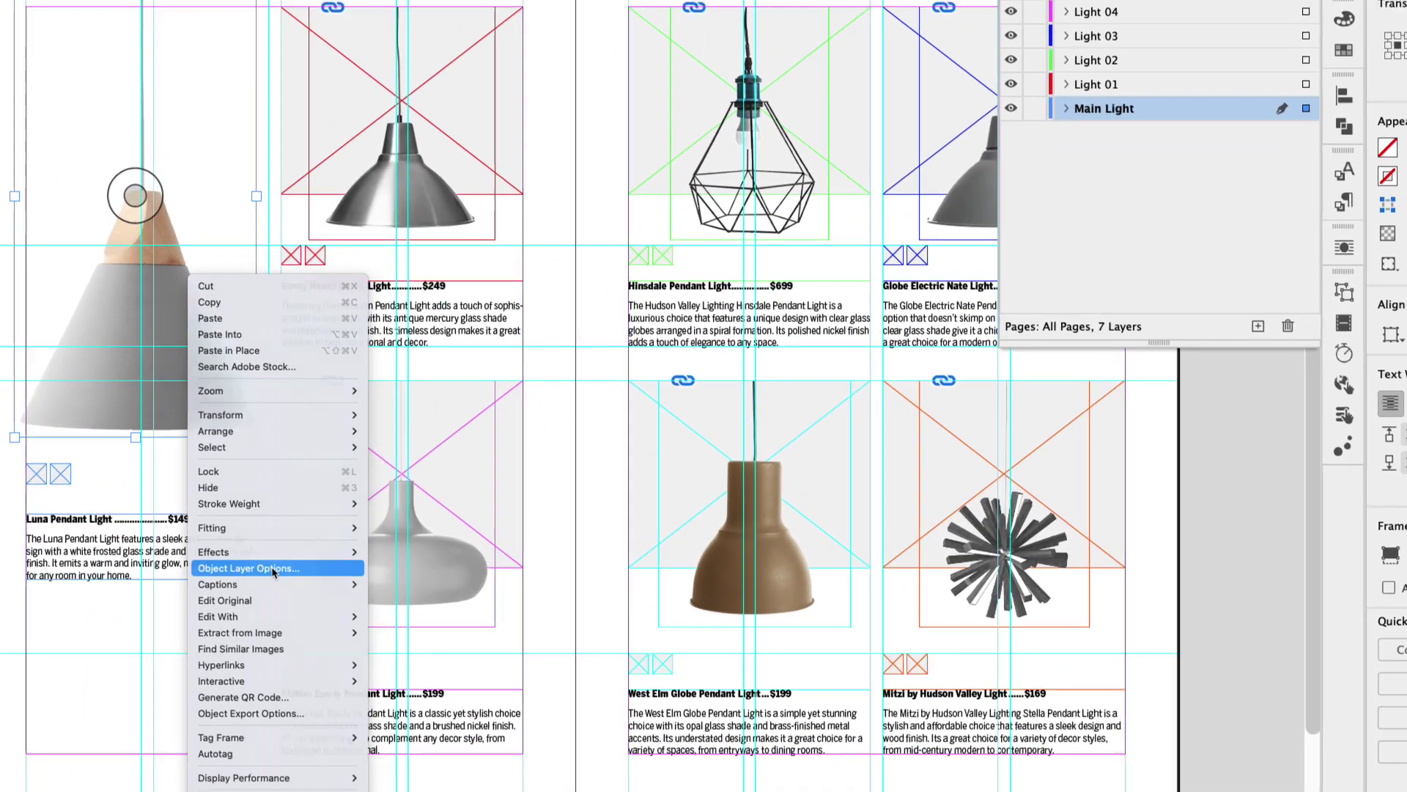
pyautogui.click(270, 526)
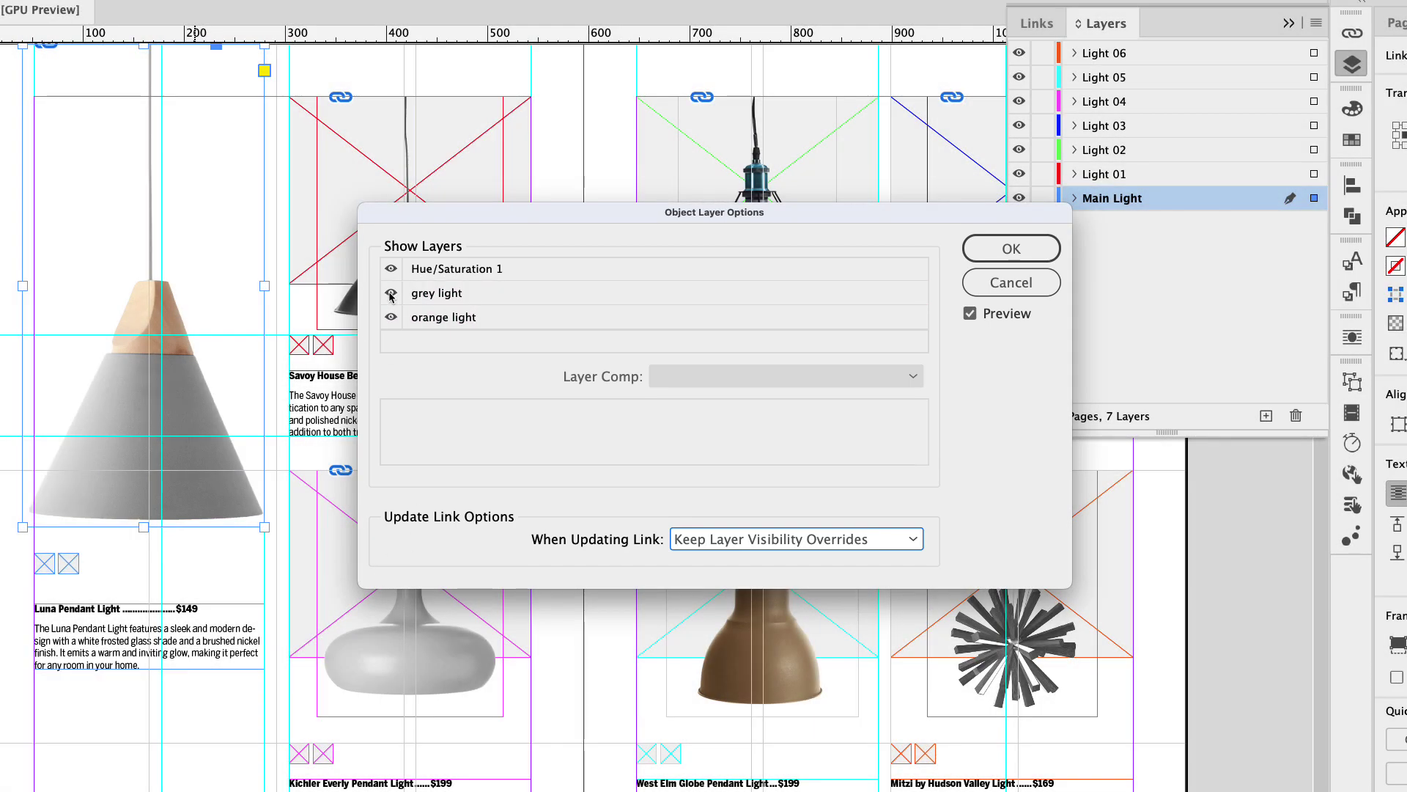
pyautogui.click(391, 293)
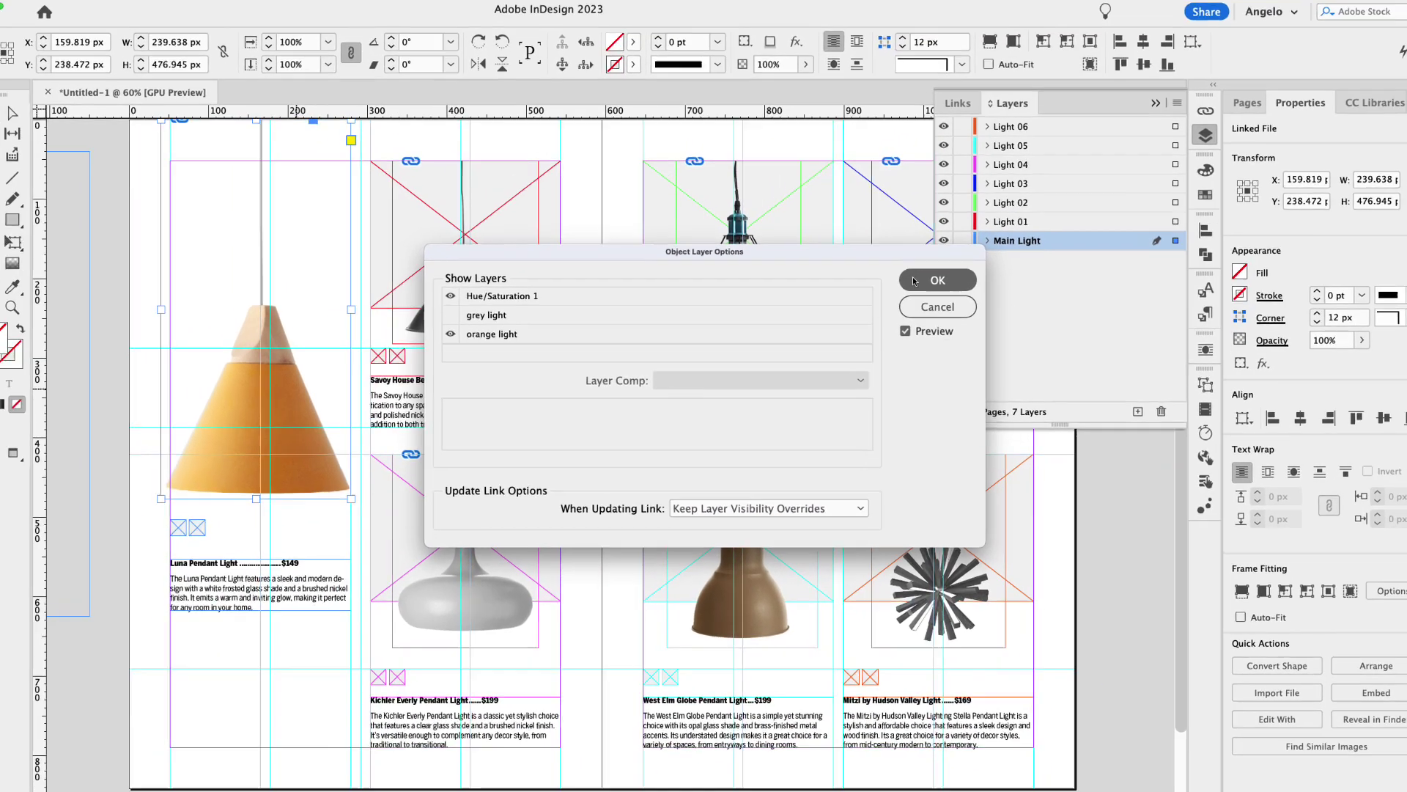
pyautogui.click(1012, 248)
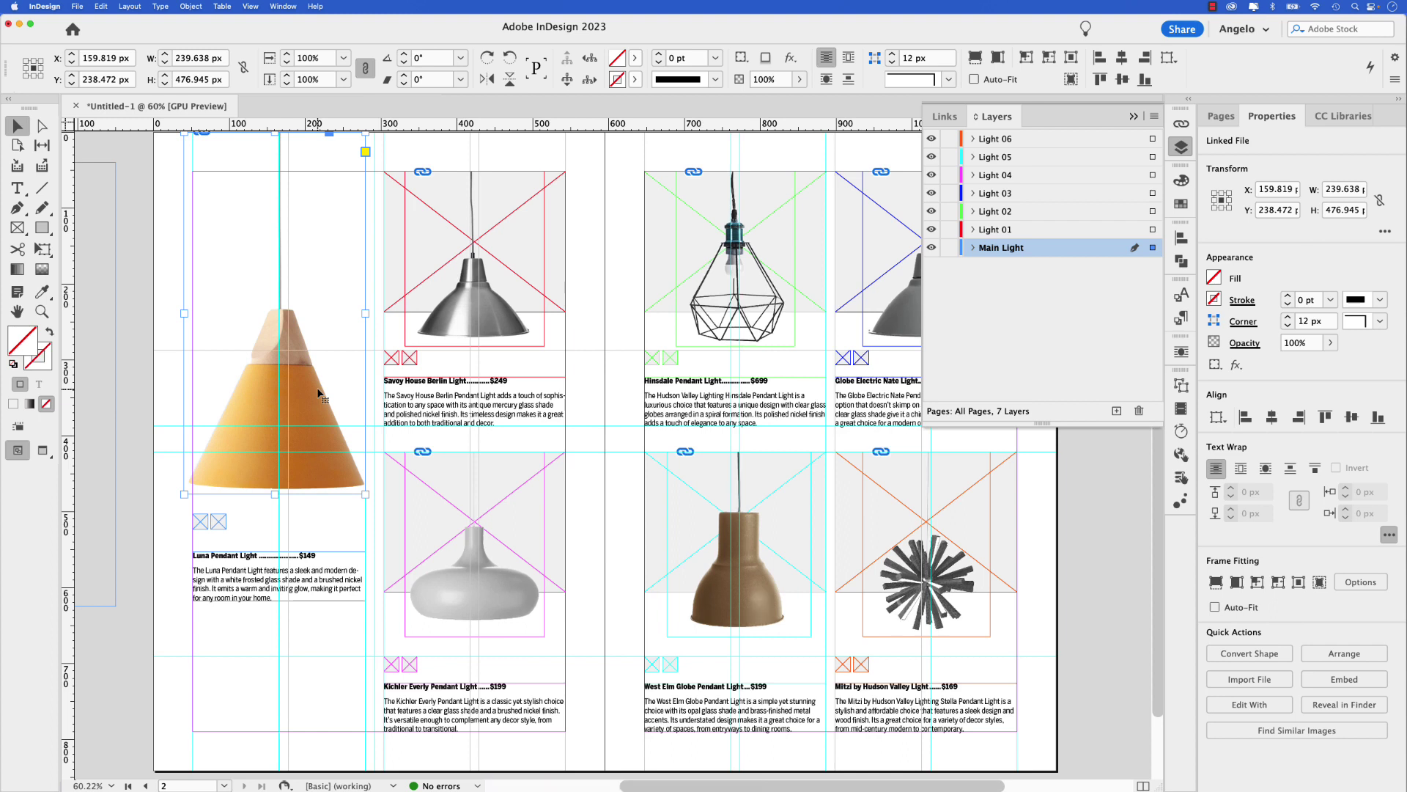
pyautogui.press('shift+super+bracketleft')
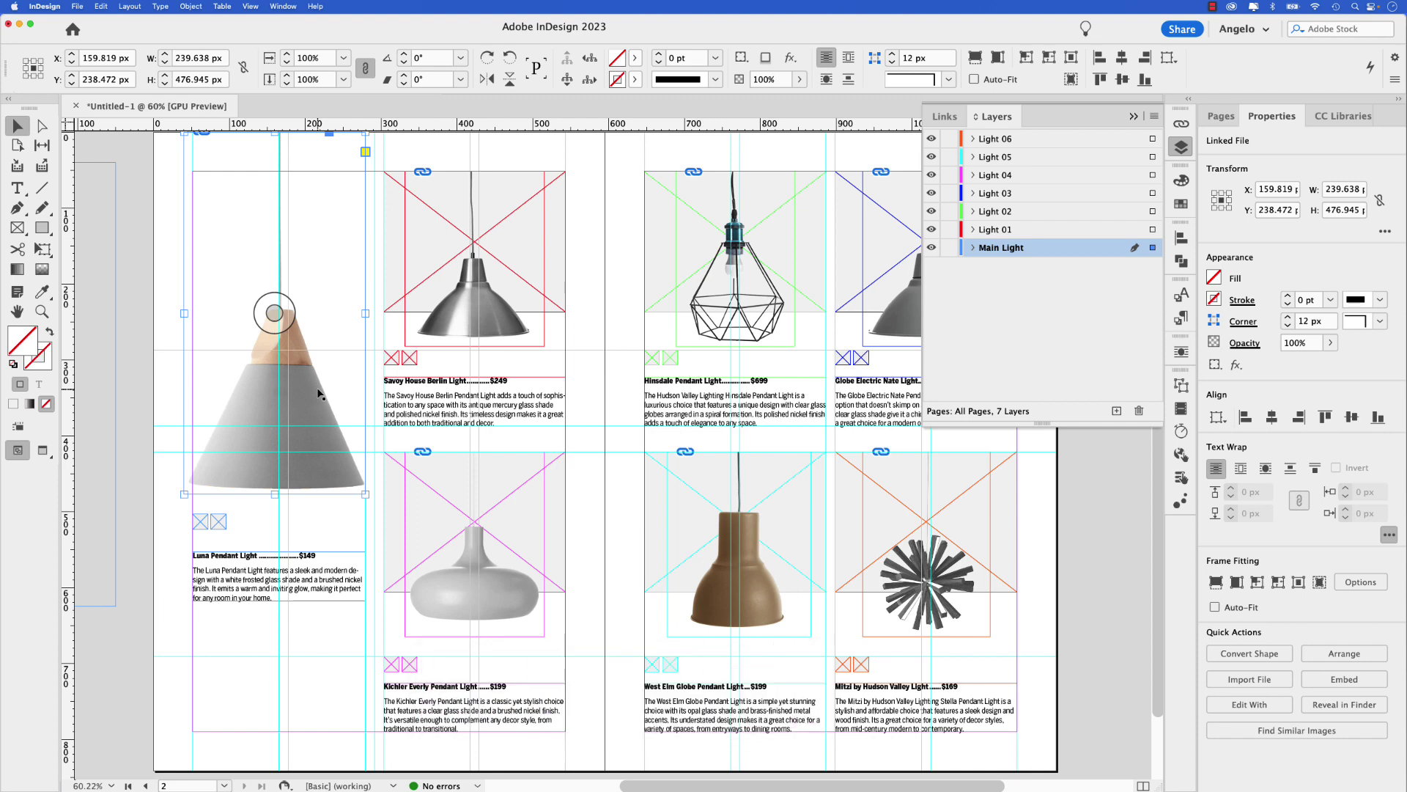
# Step: Inspect the stacked Main Light.psd objects in the Main Light layer by toggling the upper one's visibility
pyautogui.click(973, 249)
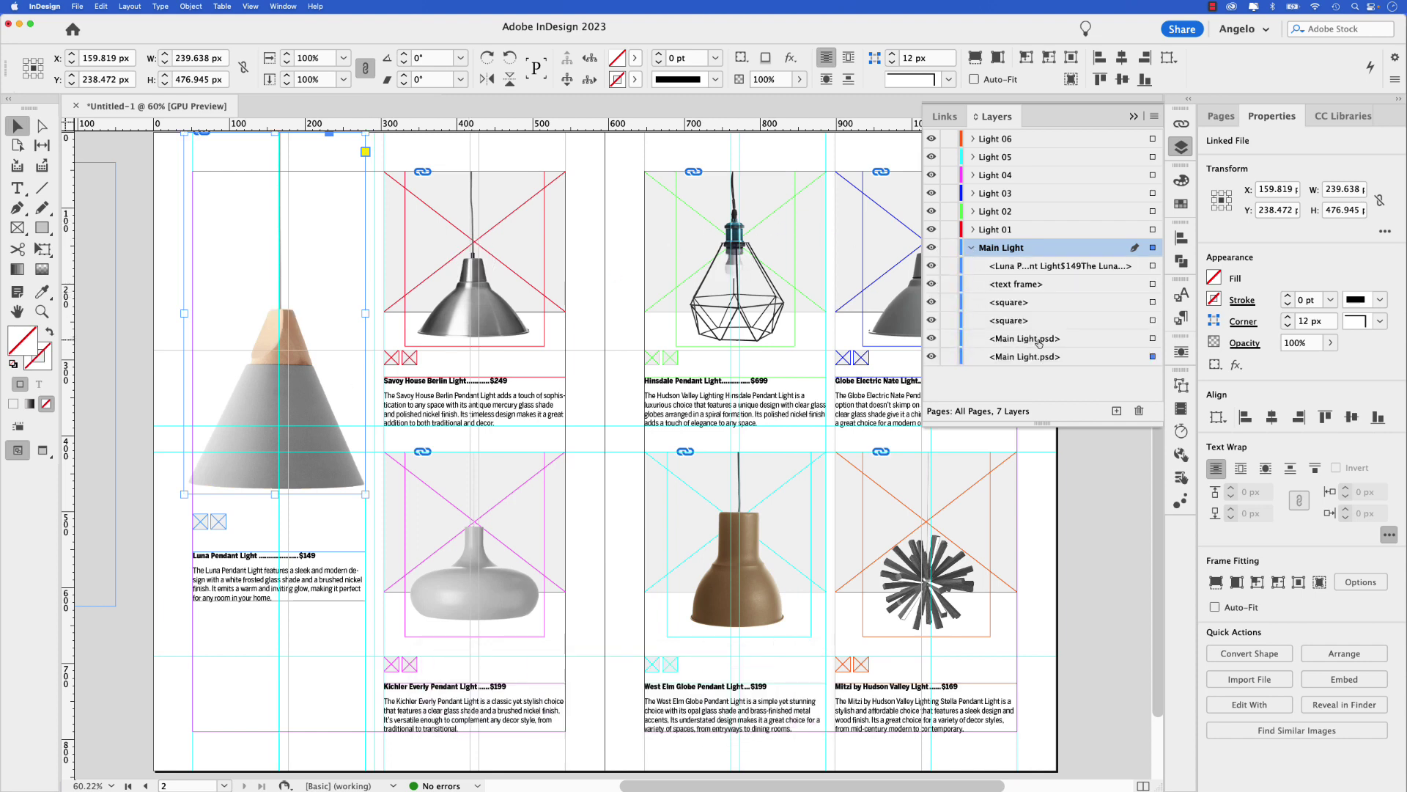
pyautogui.click(931, 339)
pyautogui.click(931, 338)
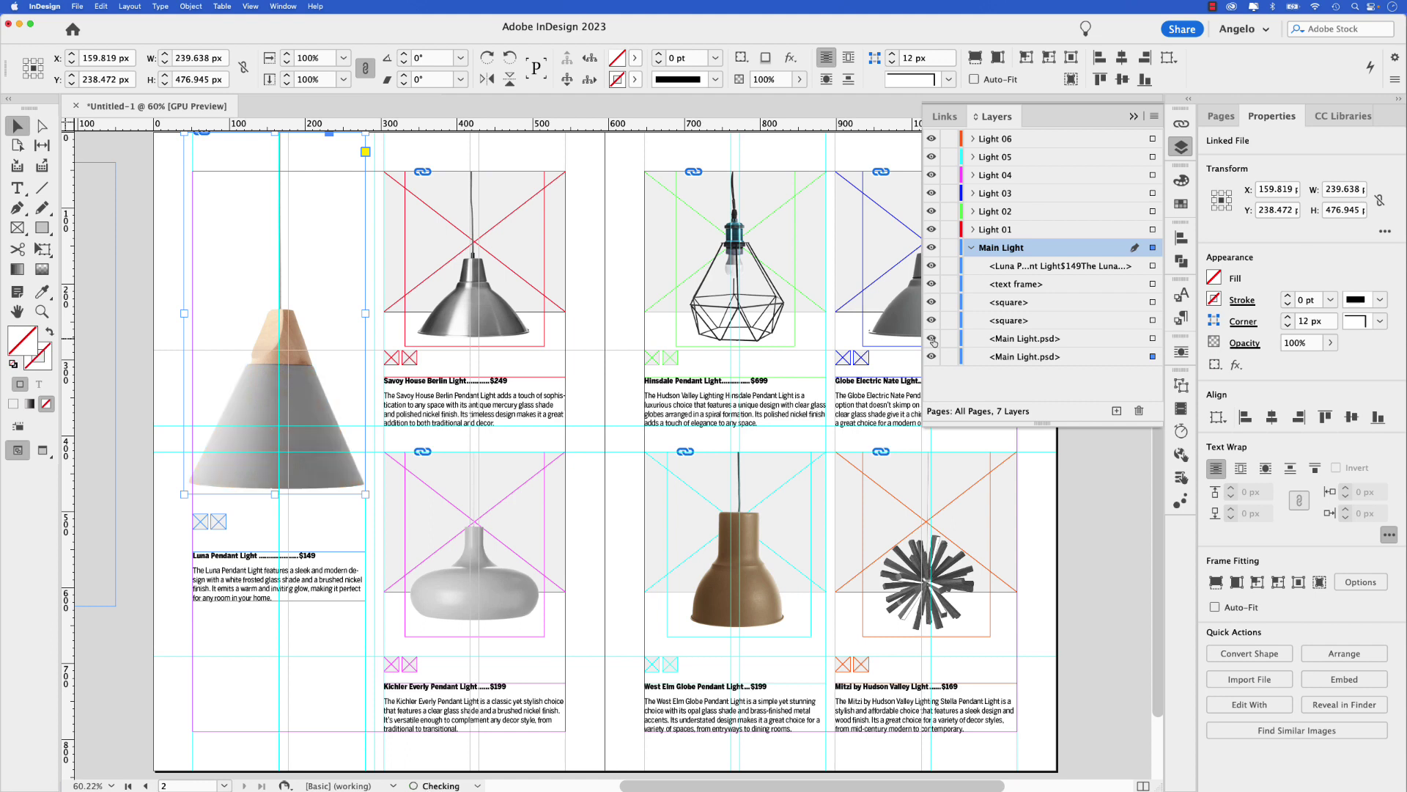
pyautogui.click(972, 249)
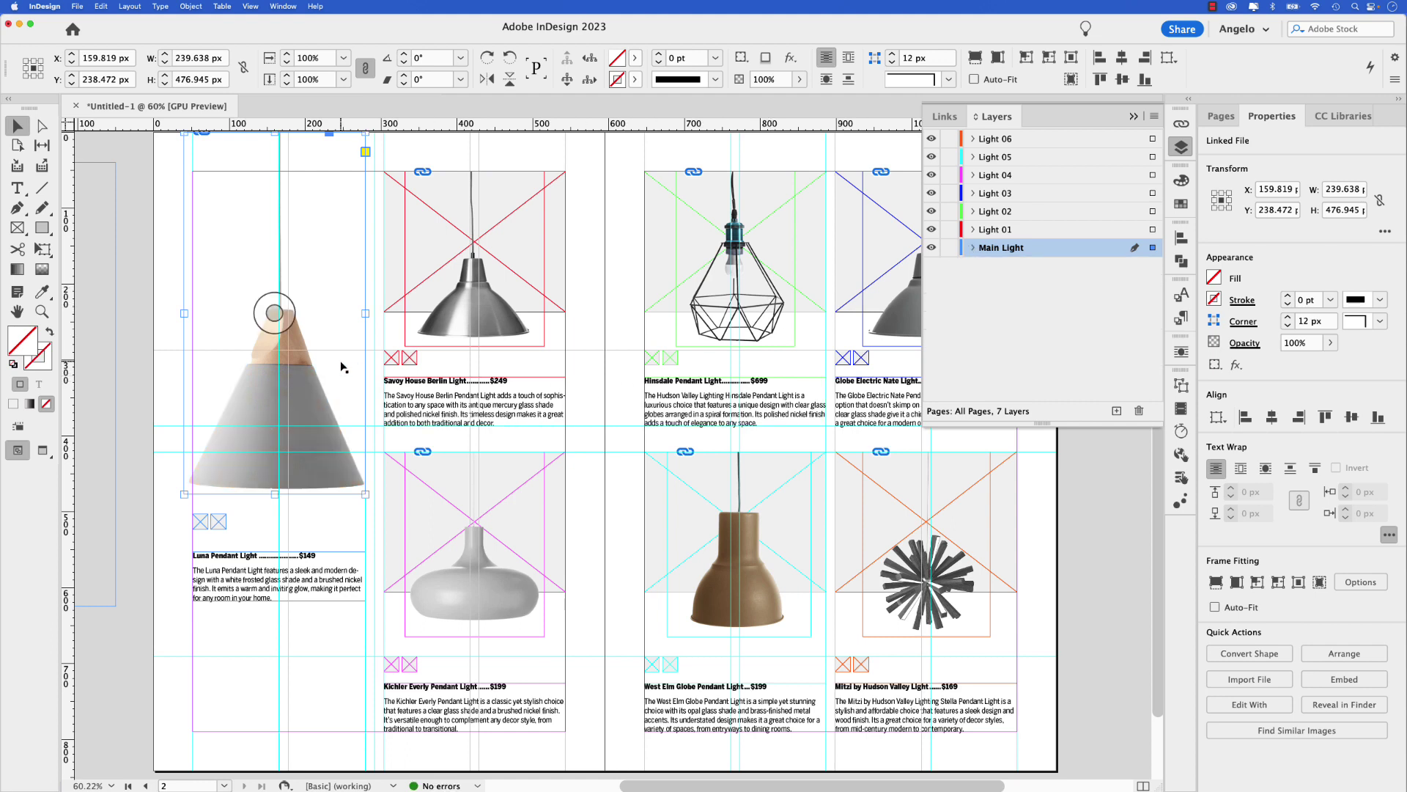
# Step: Fill the first small square under the Luna lamp with grey sampled from the lampshade using the Eyedropper
pyautogui.click(201, 522)
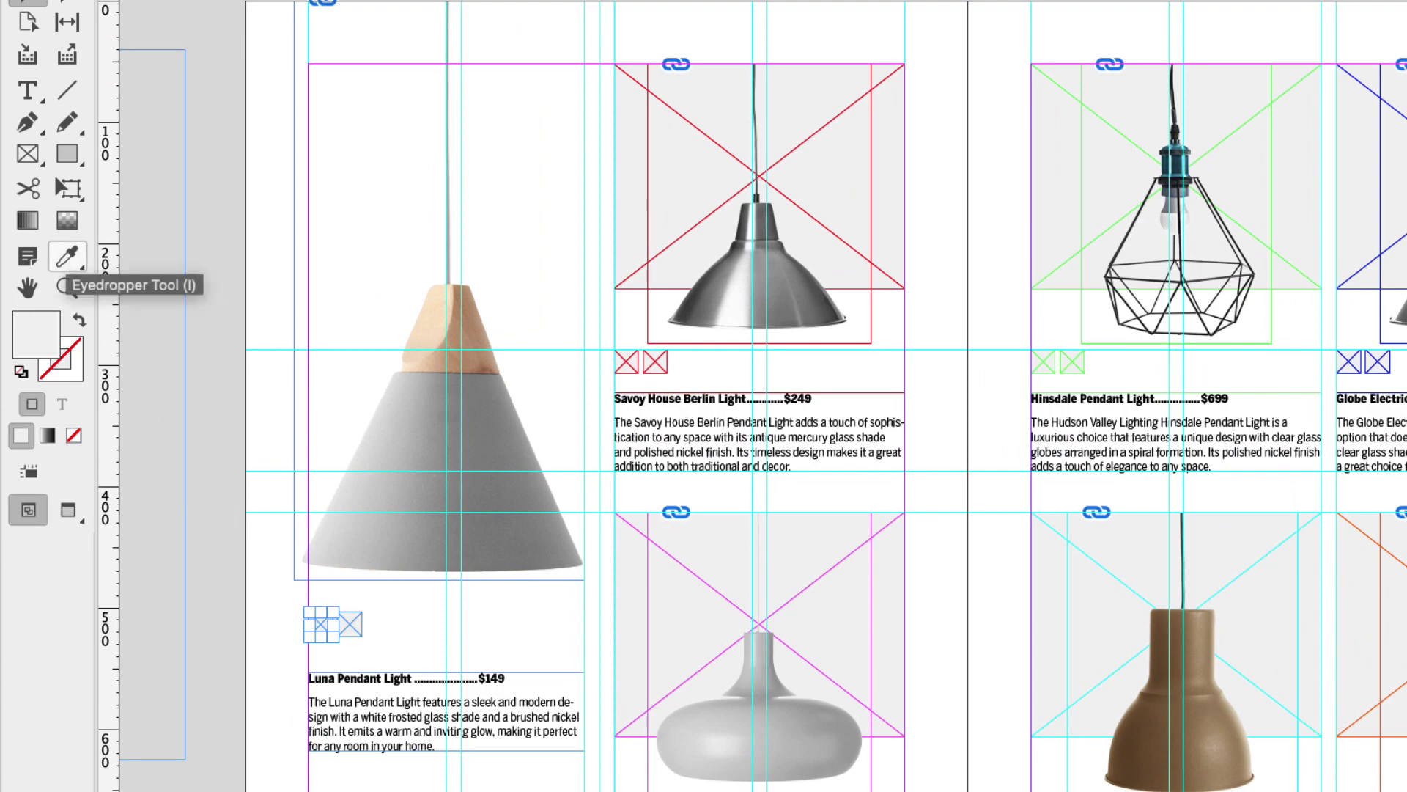
pyautogui.click(68, 258)
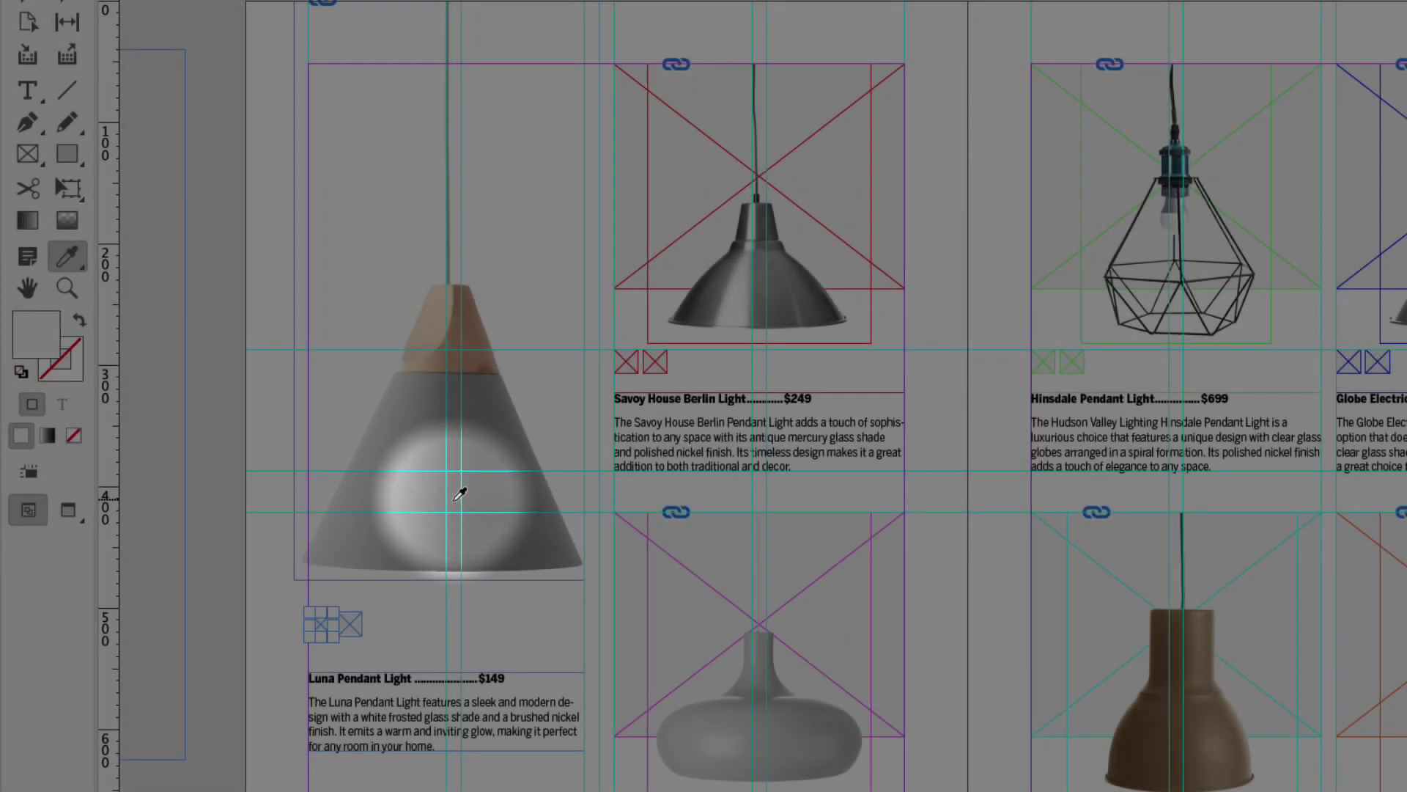
pyautogui.click(453, 494)
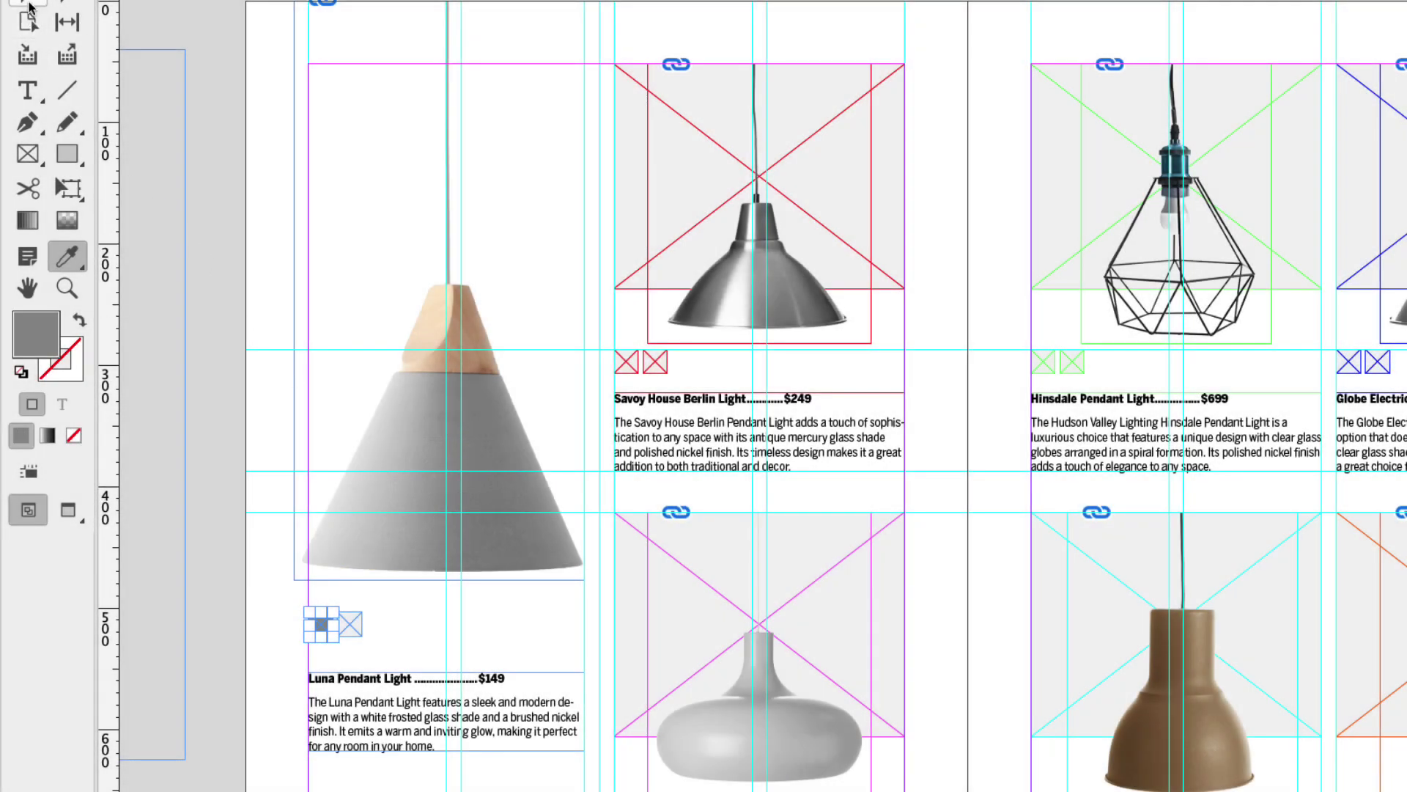
pyautogui.click(29, 7)
pyautogui.click(439, 636)
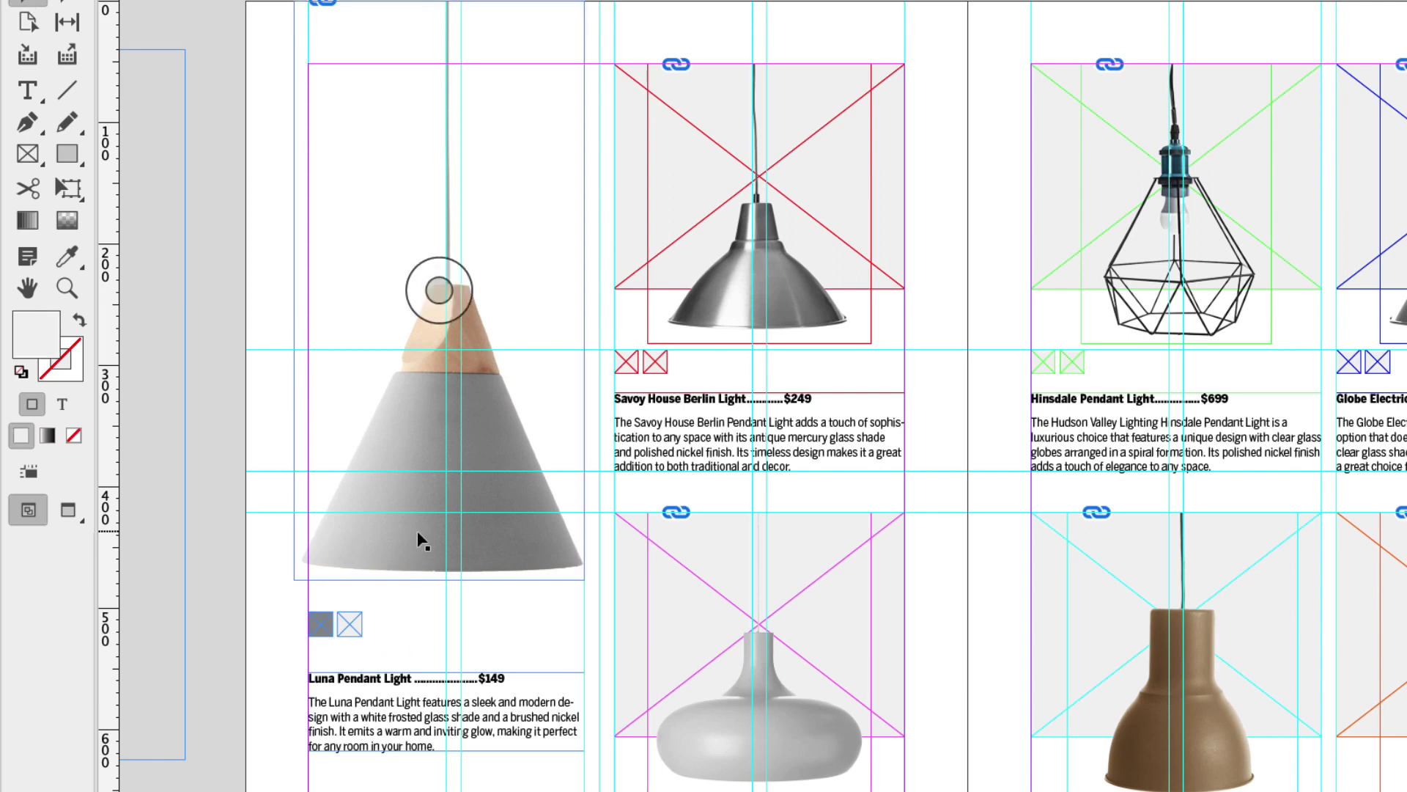
# Step: Temporarily hide the grey Luna image and fill the second small square with orange sampled from the lampshade beneath
pyautogui.click(447, 538)
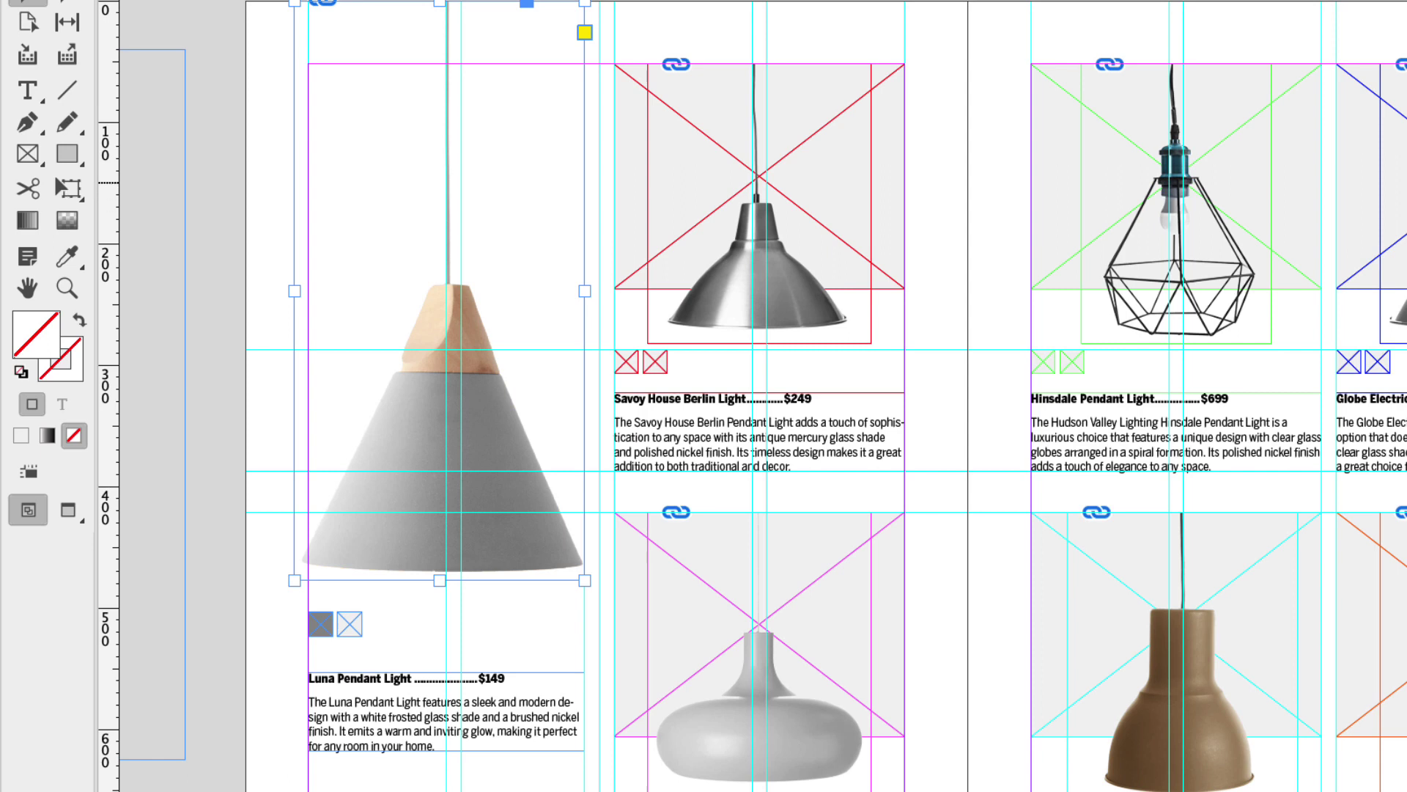
pyautogui.press('super+3')
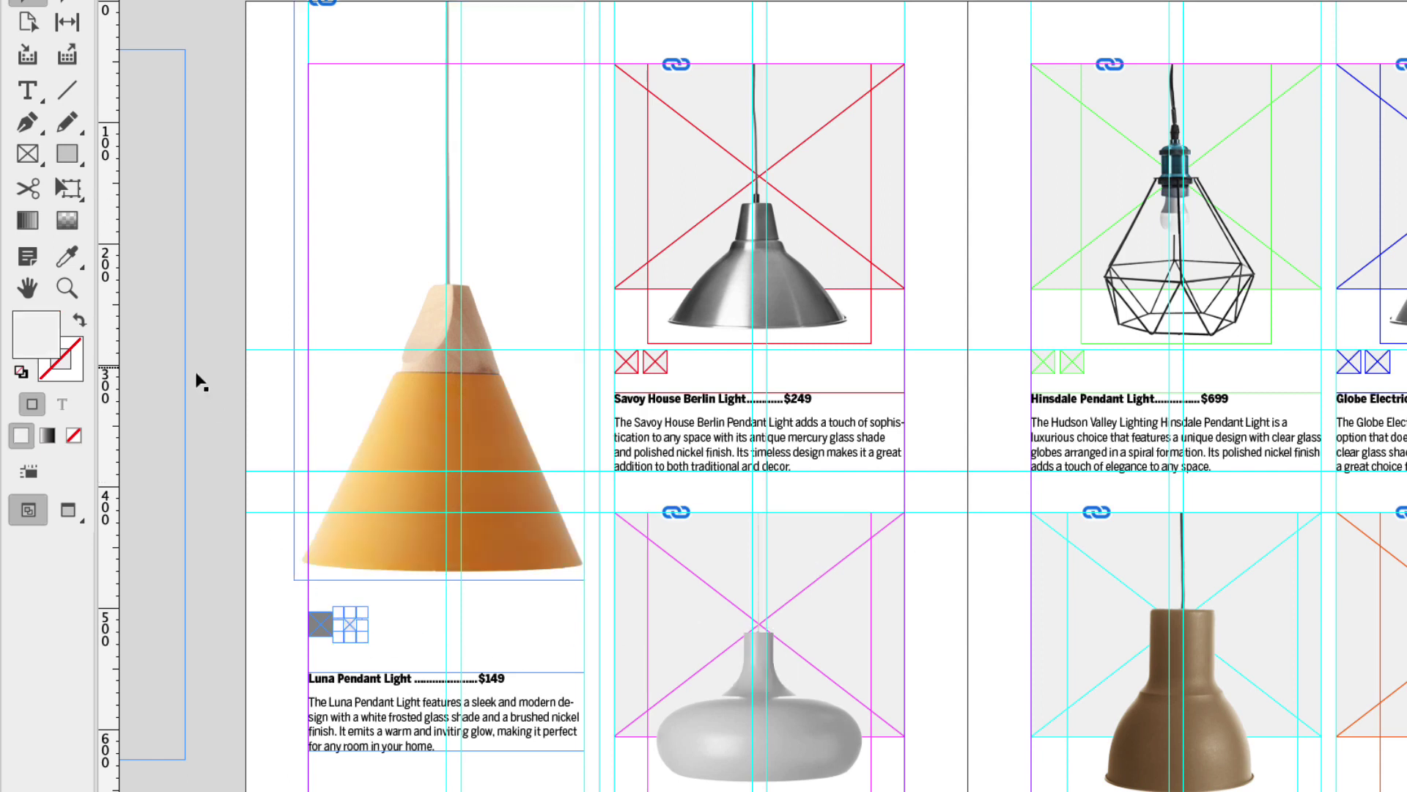
pyautogui.click(65, 258)
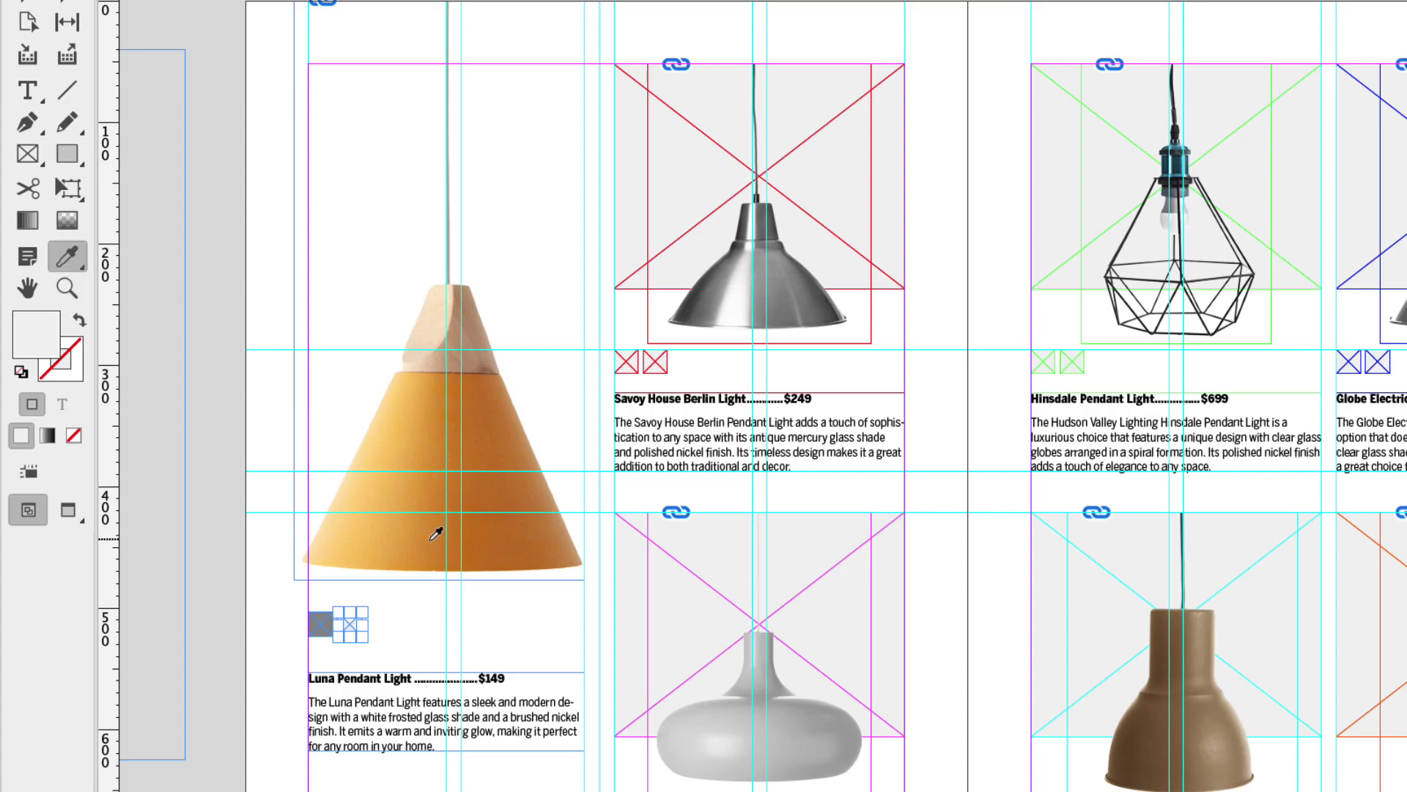
pyautogui.click(440, 535)
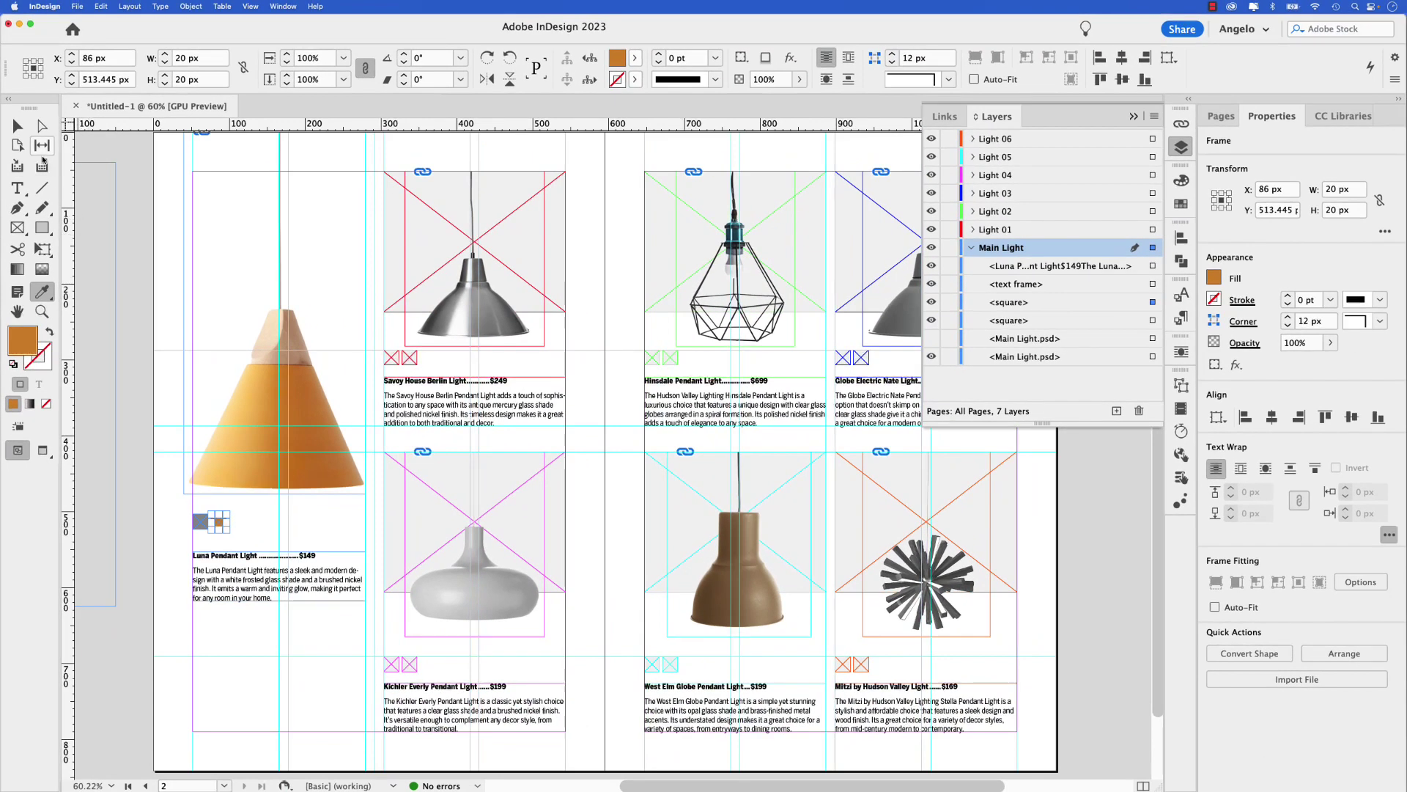
pyautogui.click(18, 115)
pyautogui.click(256, 516)
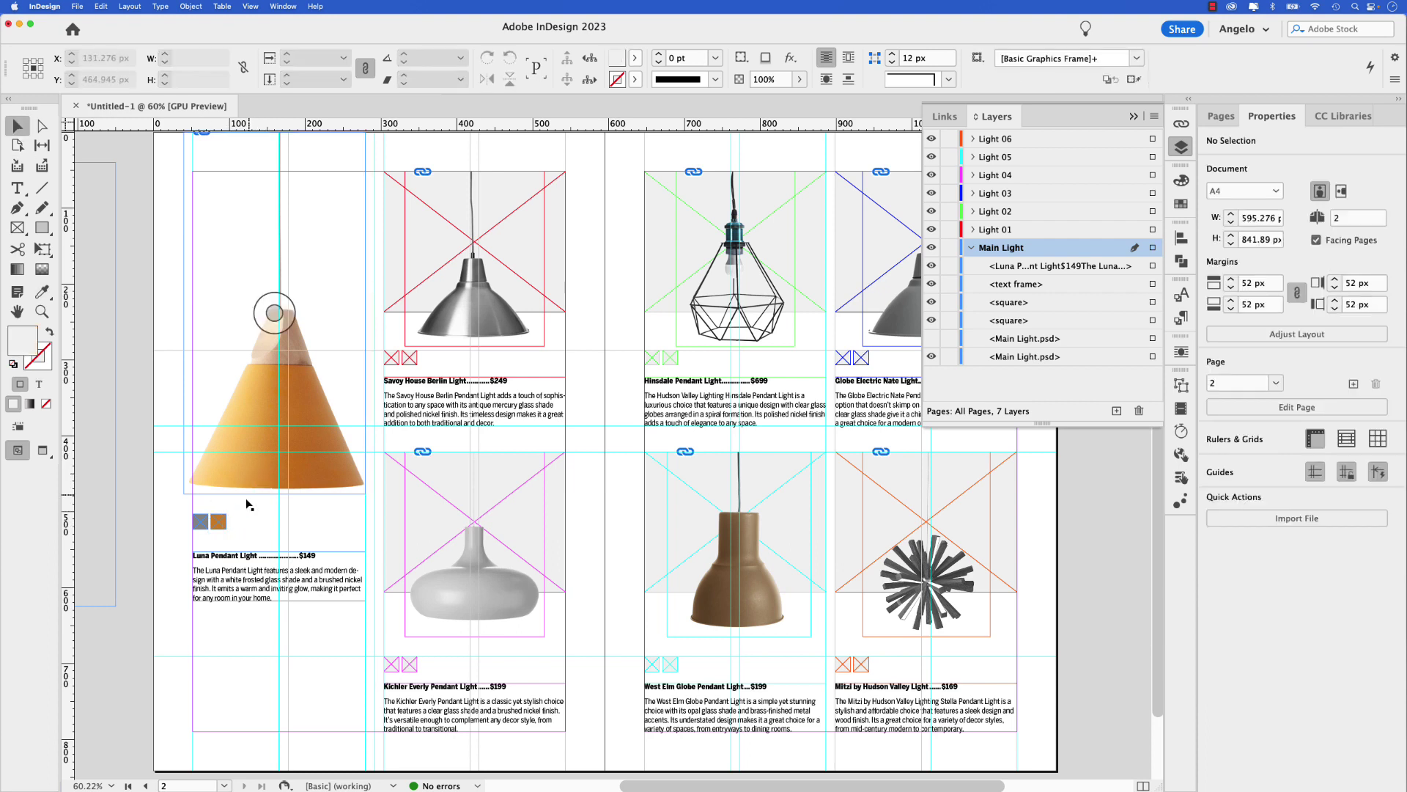
pyautogui.click(931, 338)
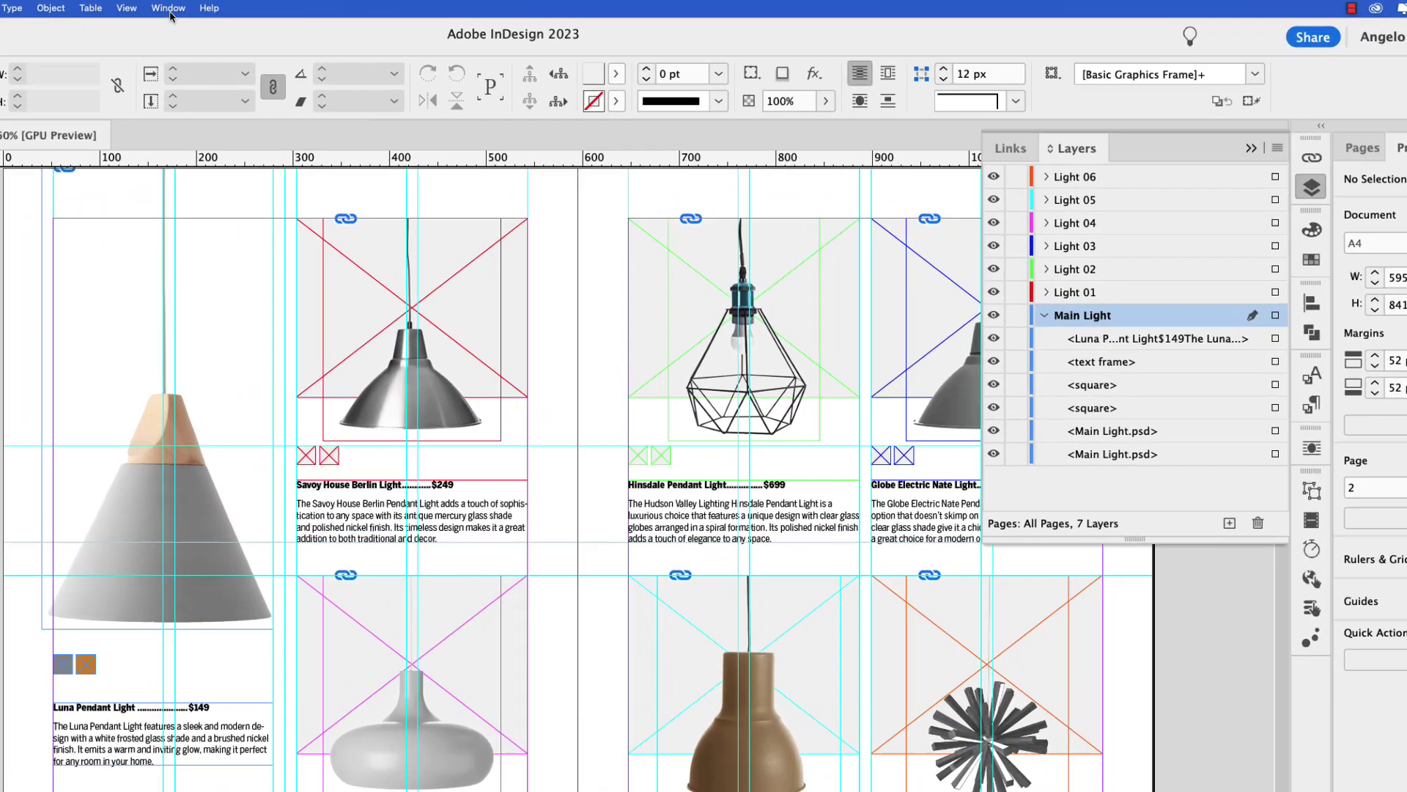
# Step: Open the Object States and Buttons and Forms panels, group them in one floating window and collapse the Animation panel
pyautogui.click(284, 6)
pyautogui.moveTo(163, 233)
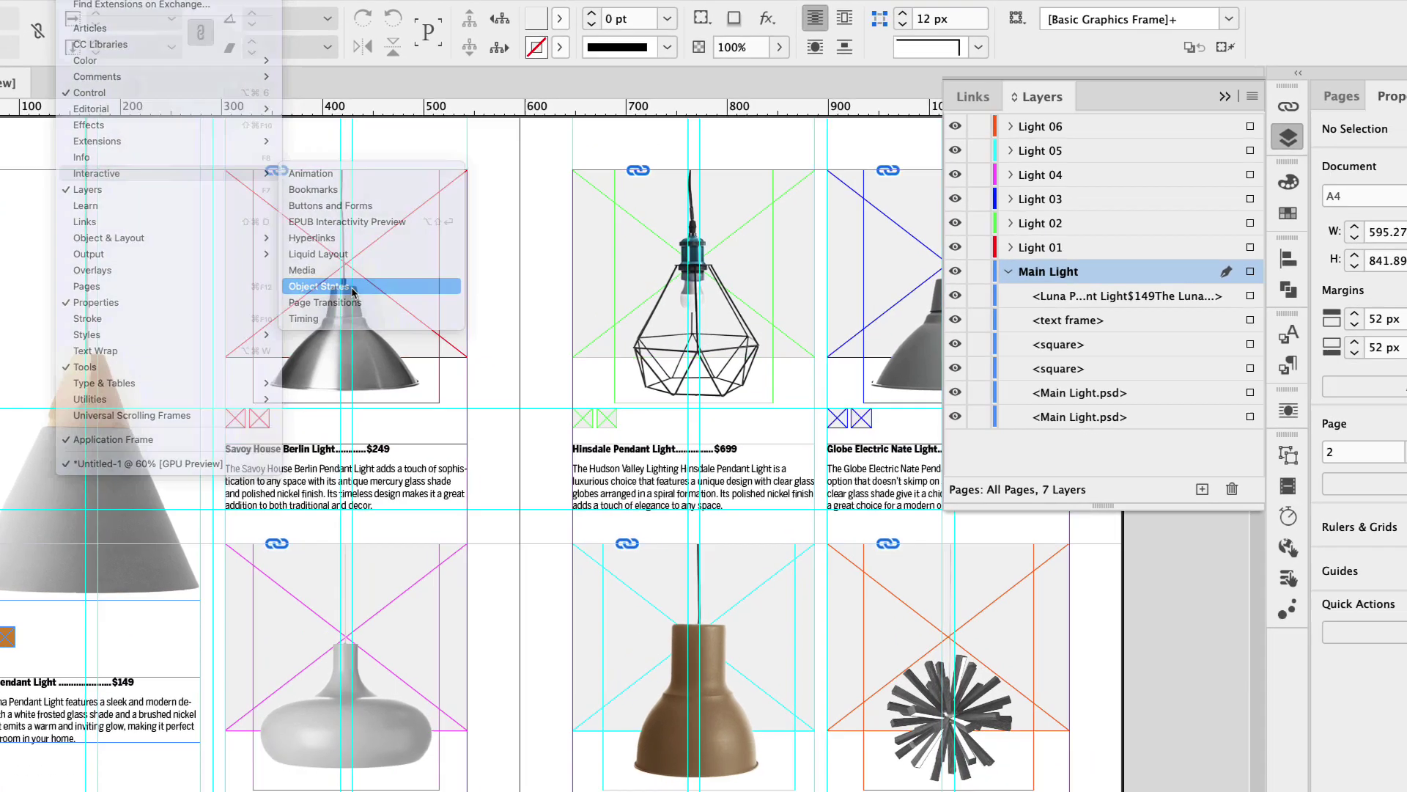
pyautogui.click(404, 346)
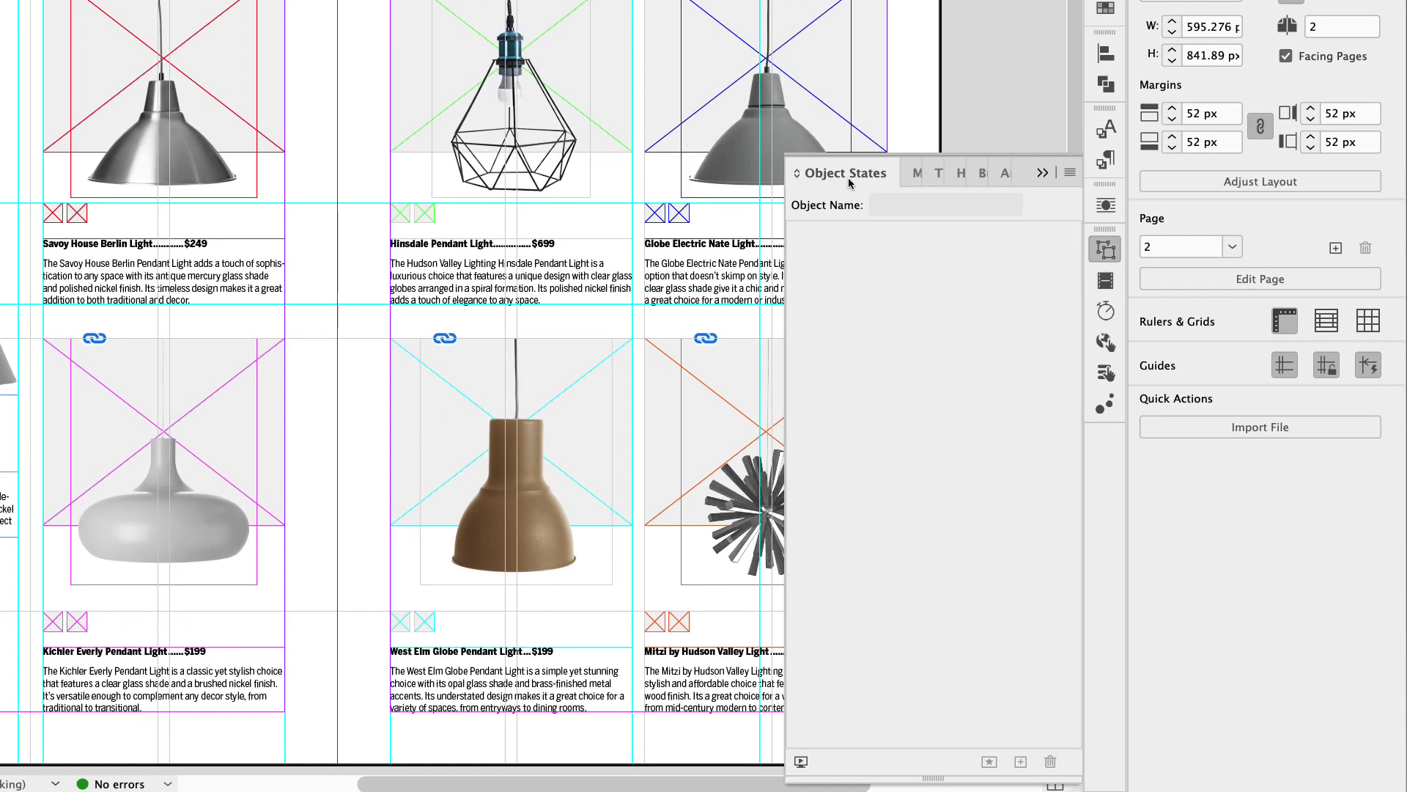
pyautogui.moveTo(722, 170); pyautogui.dragTo(444, 119)
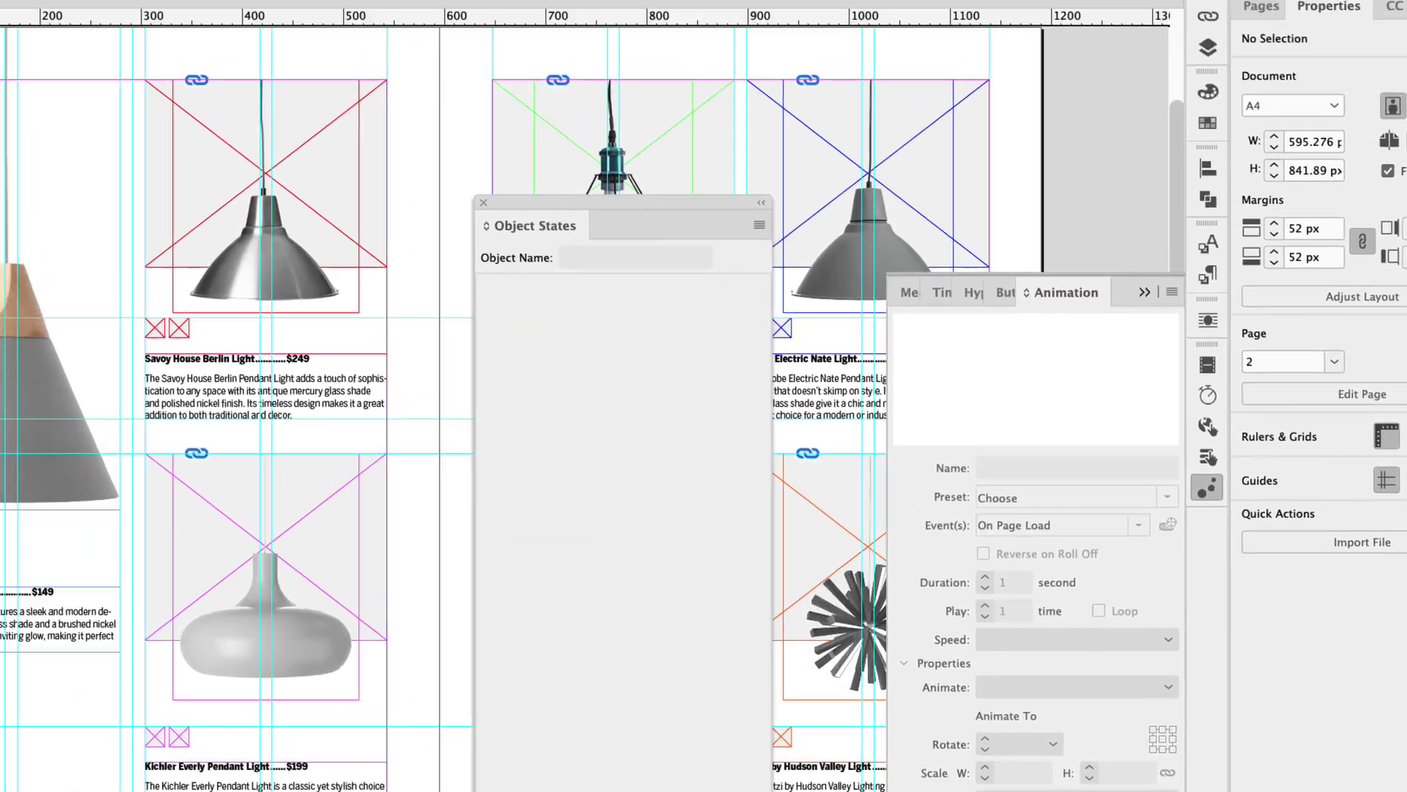
pyautogui.click(143, 9)
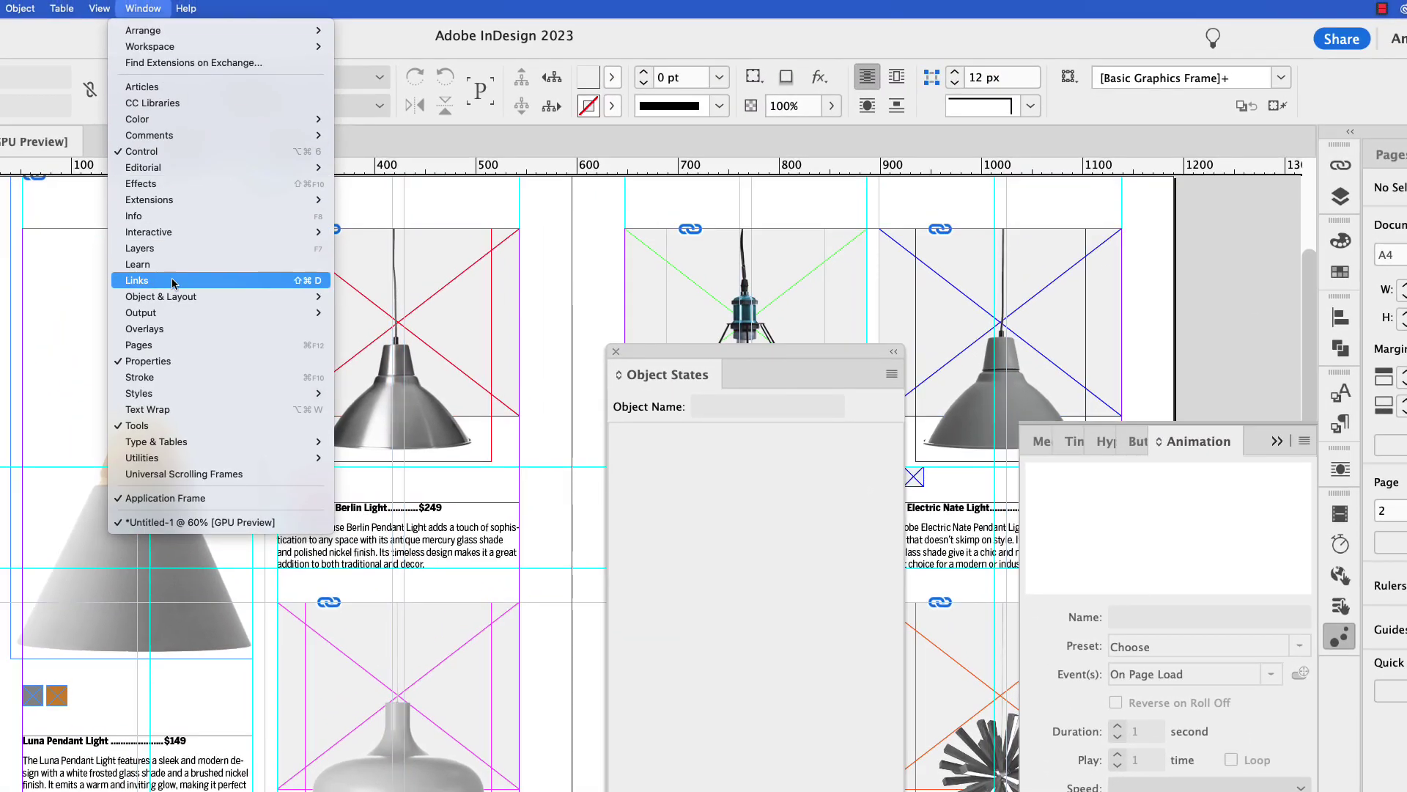
pyautogui.moveTo(178, 233)
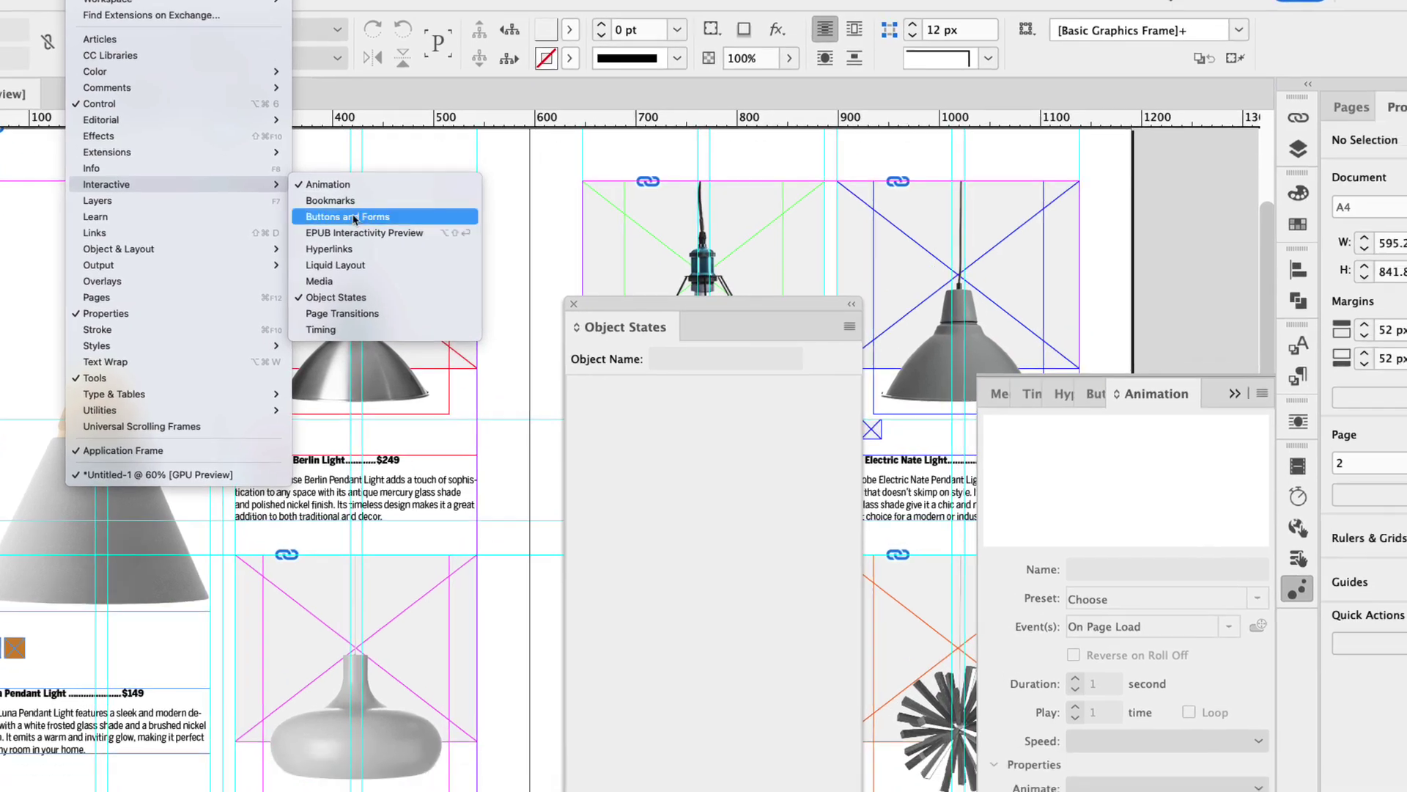
pyautogui.click(395, 264)
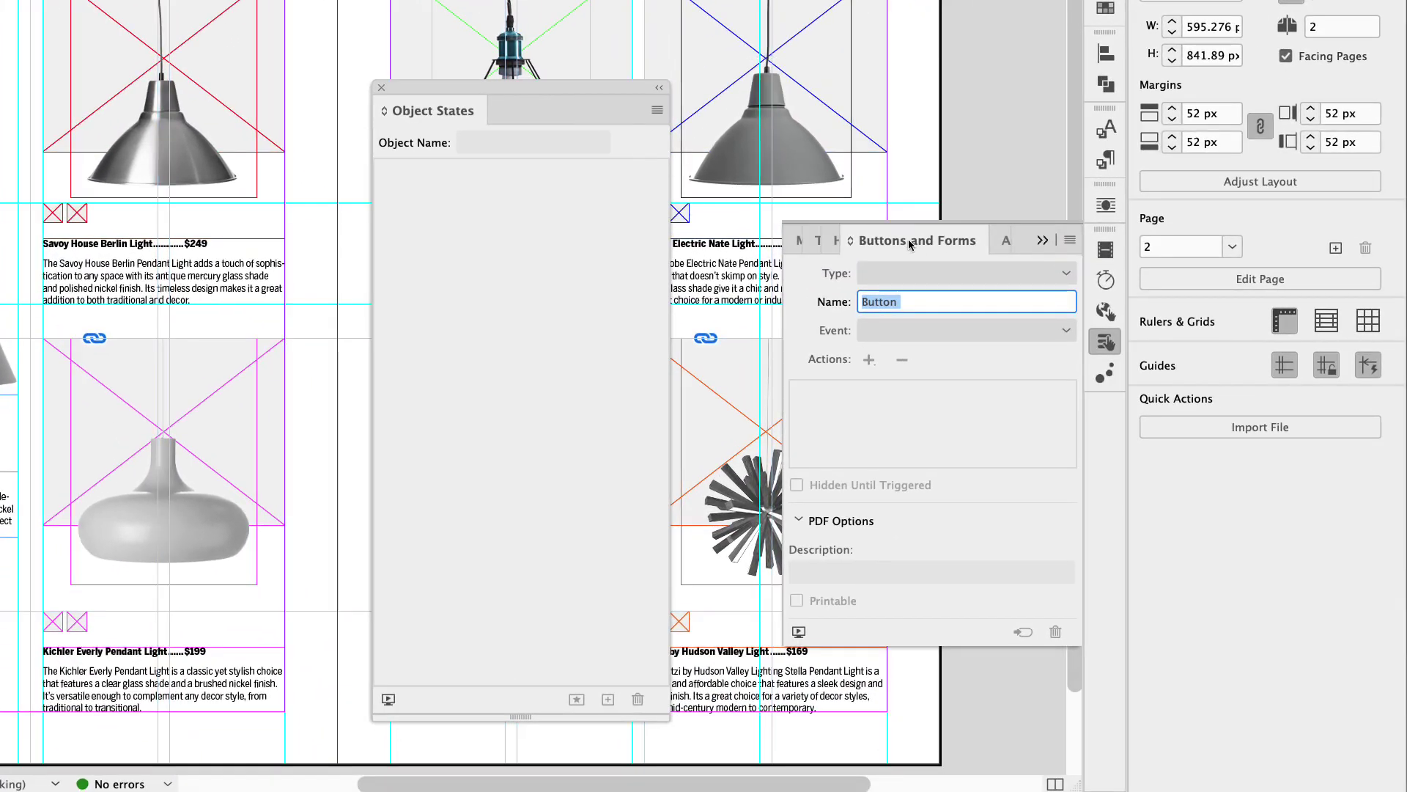
pyautogui.moveTo(909, 244); pyautogui.dragTo(252, 150)
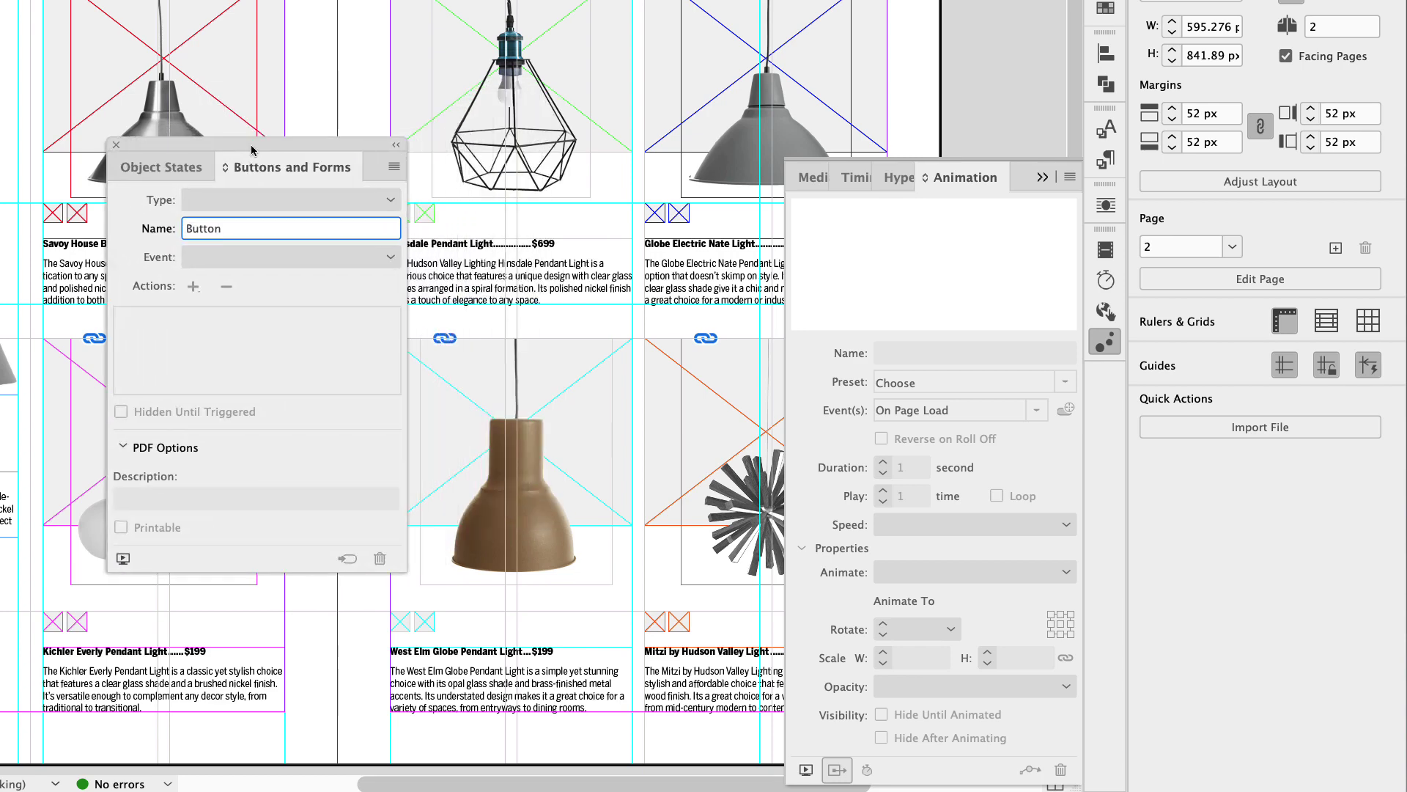
pyautogui.click(1042, 177)
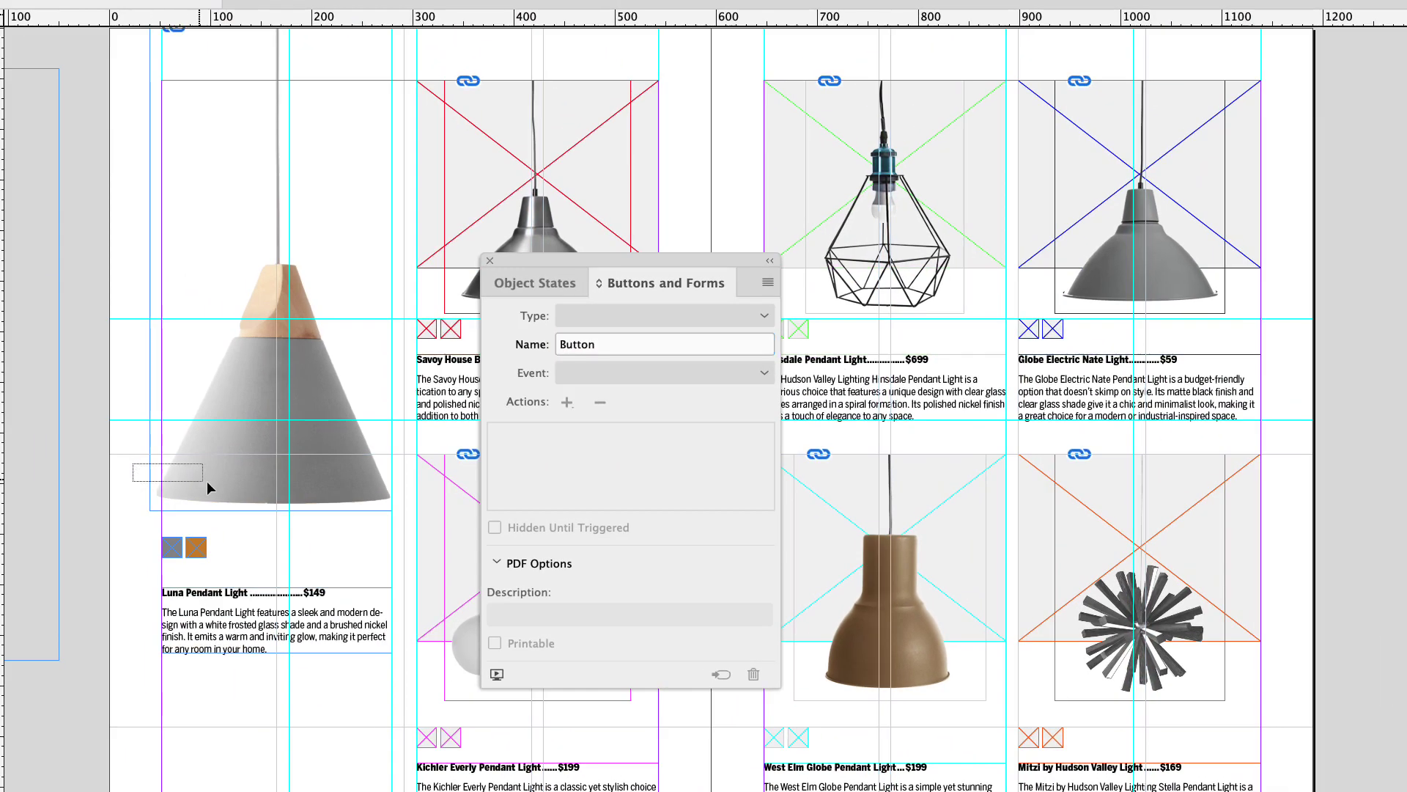
# Step: Convert the two stacked Luna lamp images into a multi-state object and preview its orange and grey states
pyautogui.click(238, 485)
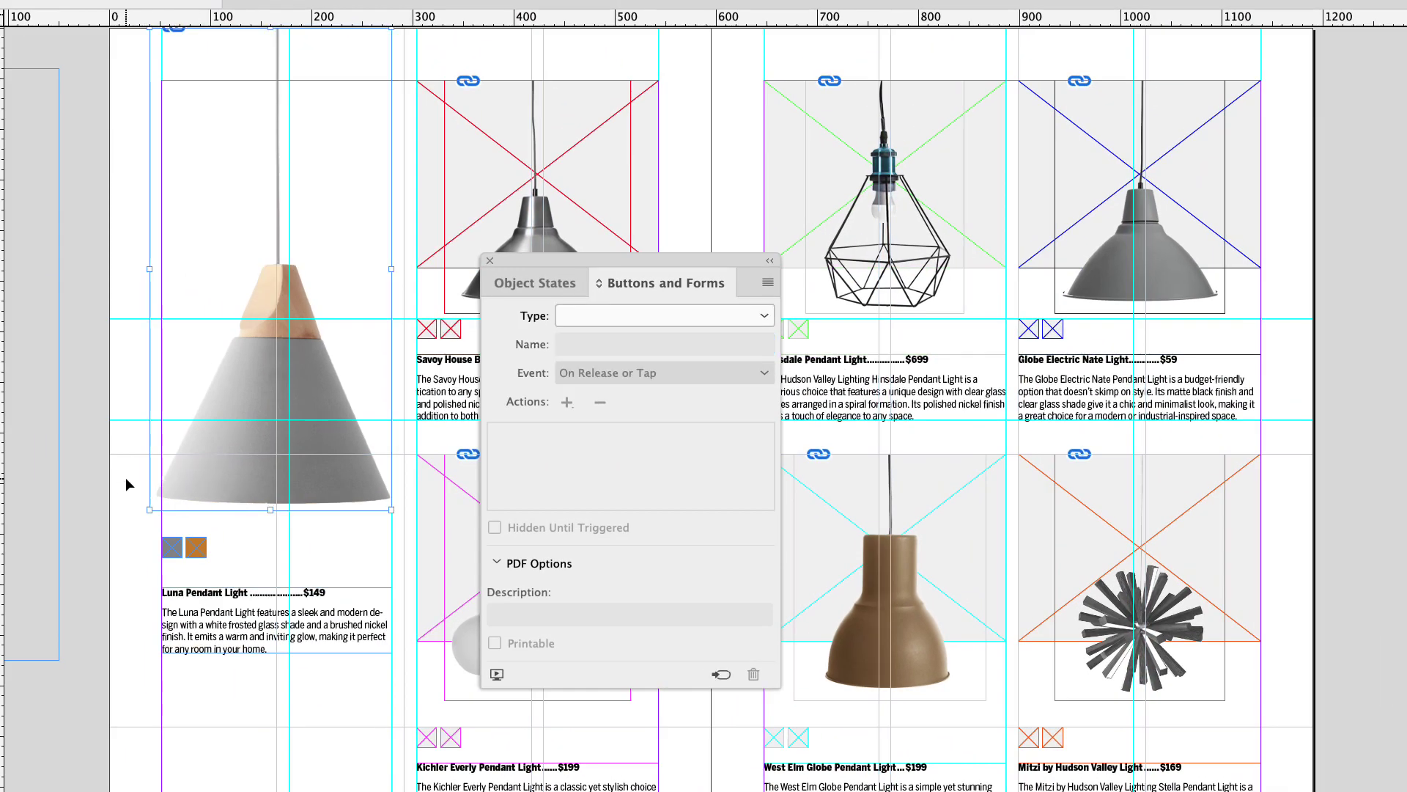
pyautogui.hotkey('ctrl', 'shift', 'b')
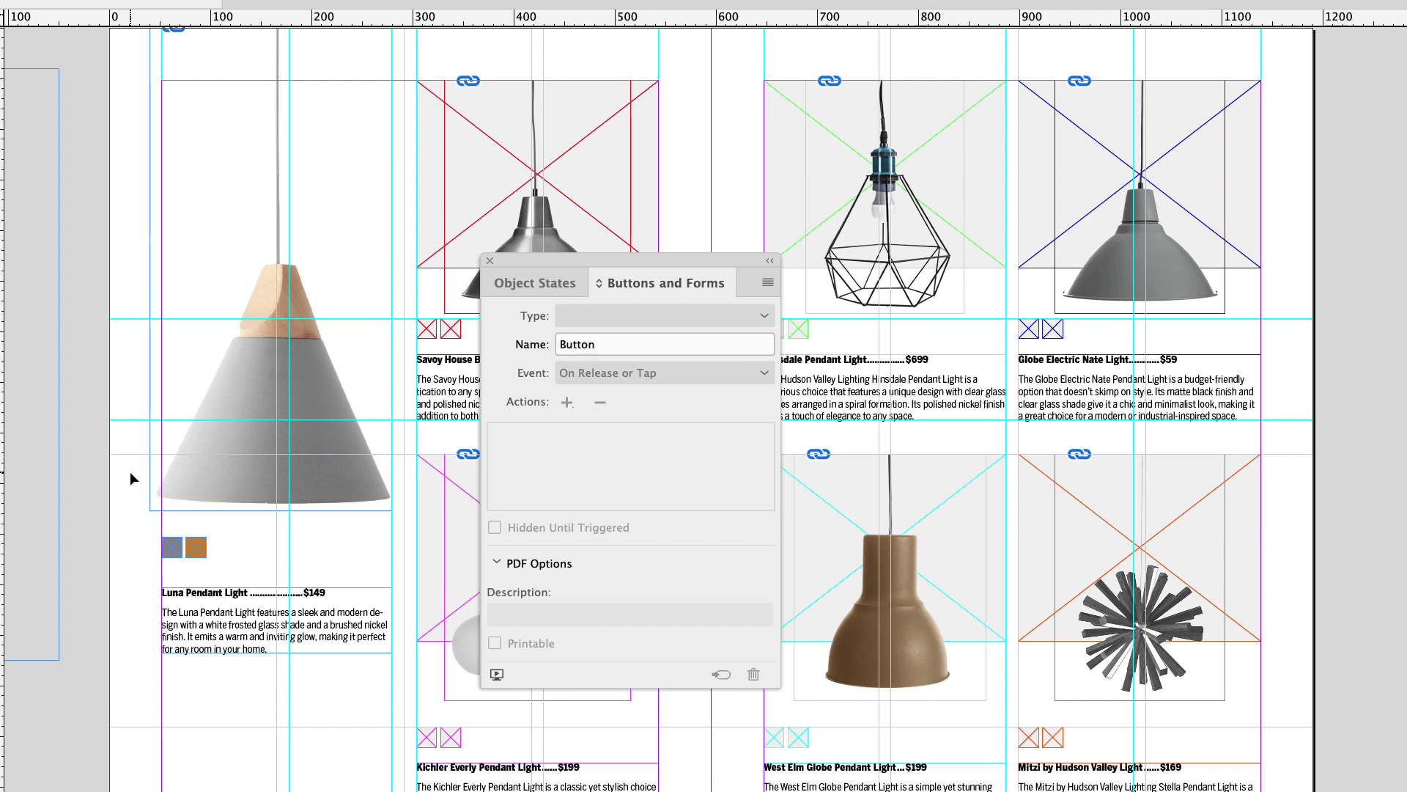
pyautogui.click(266, 504)
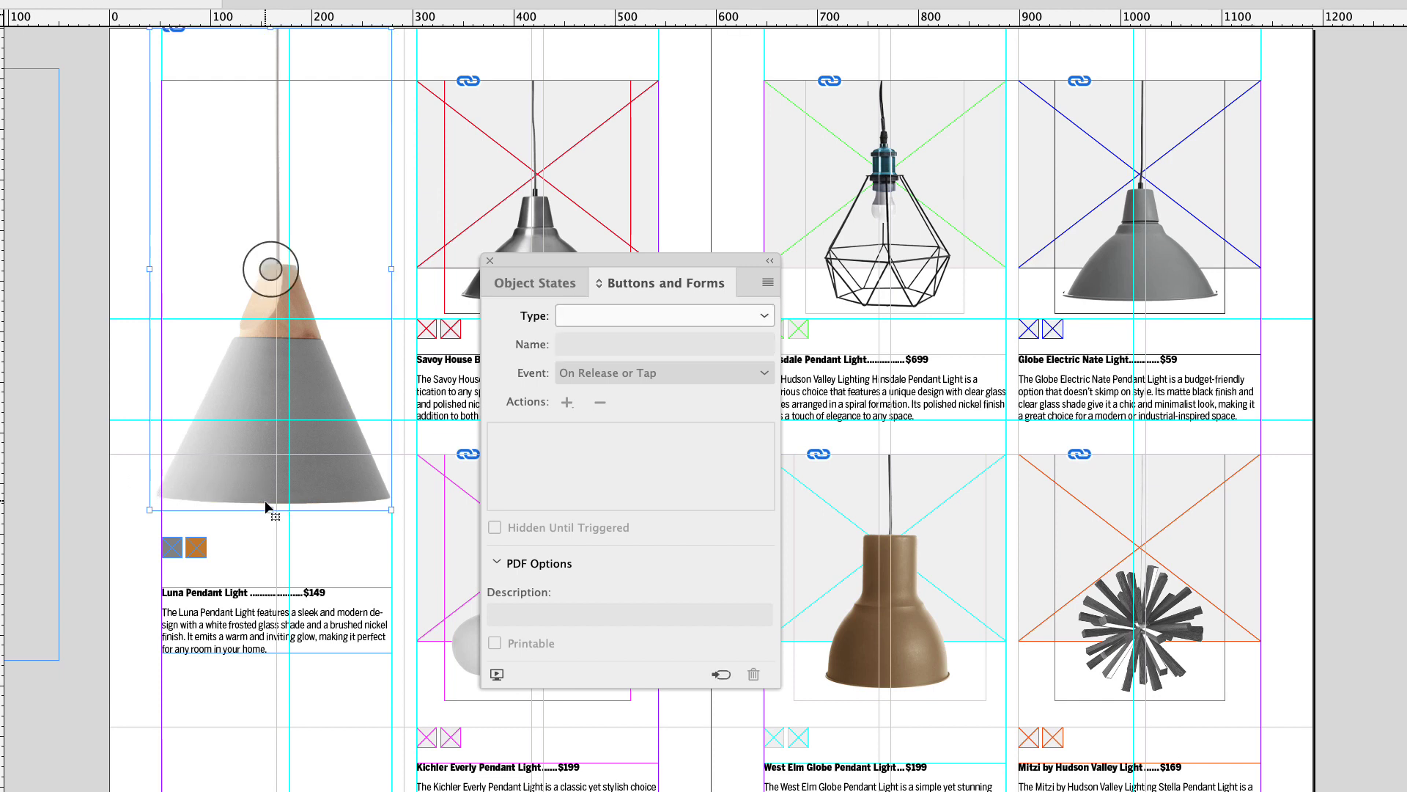
pyautogui.click(534, 283)
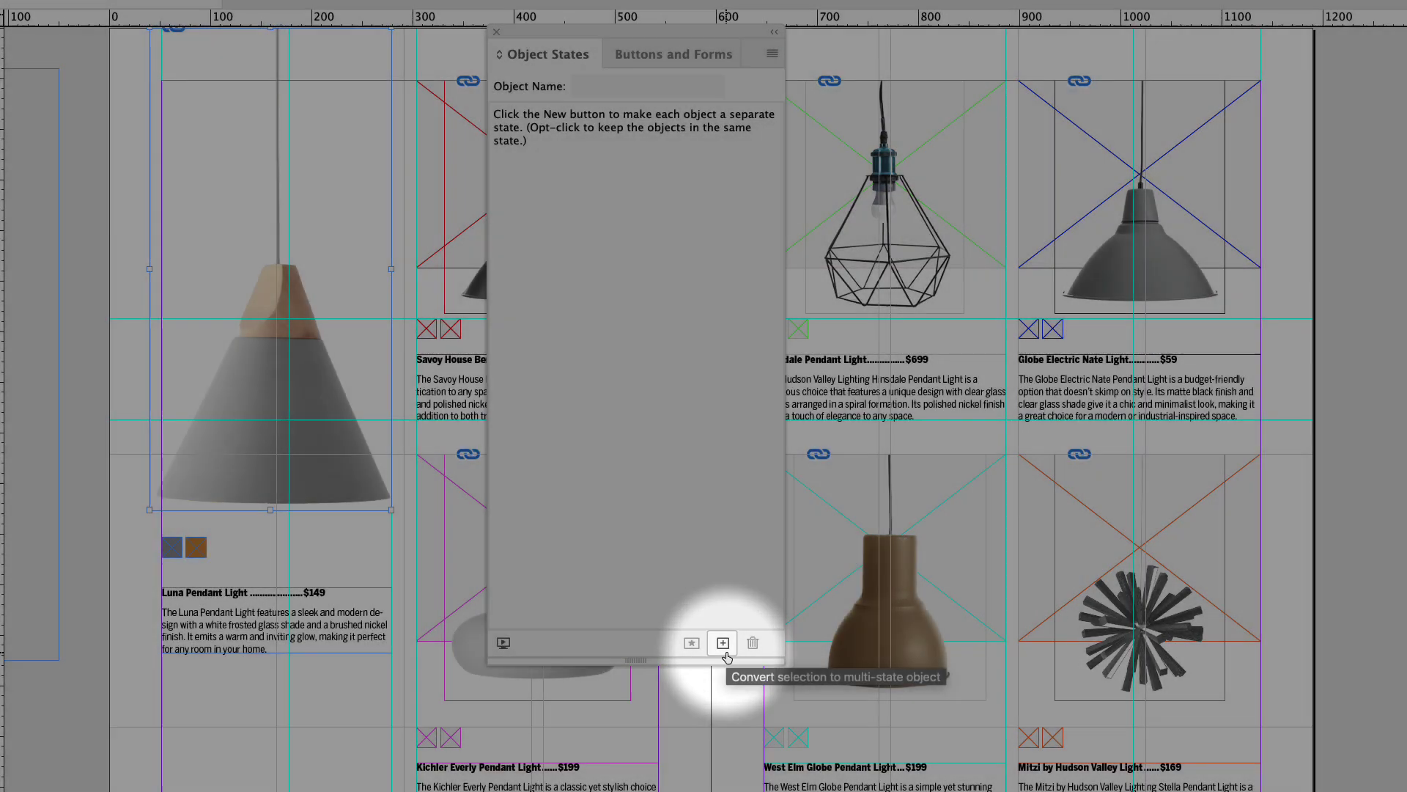
pyautogui.click(725, 650)
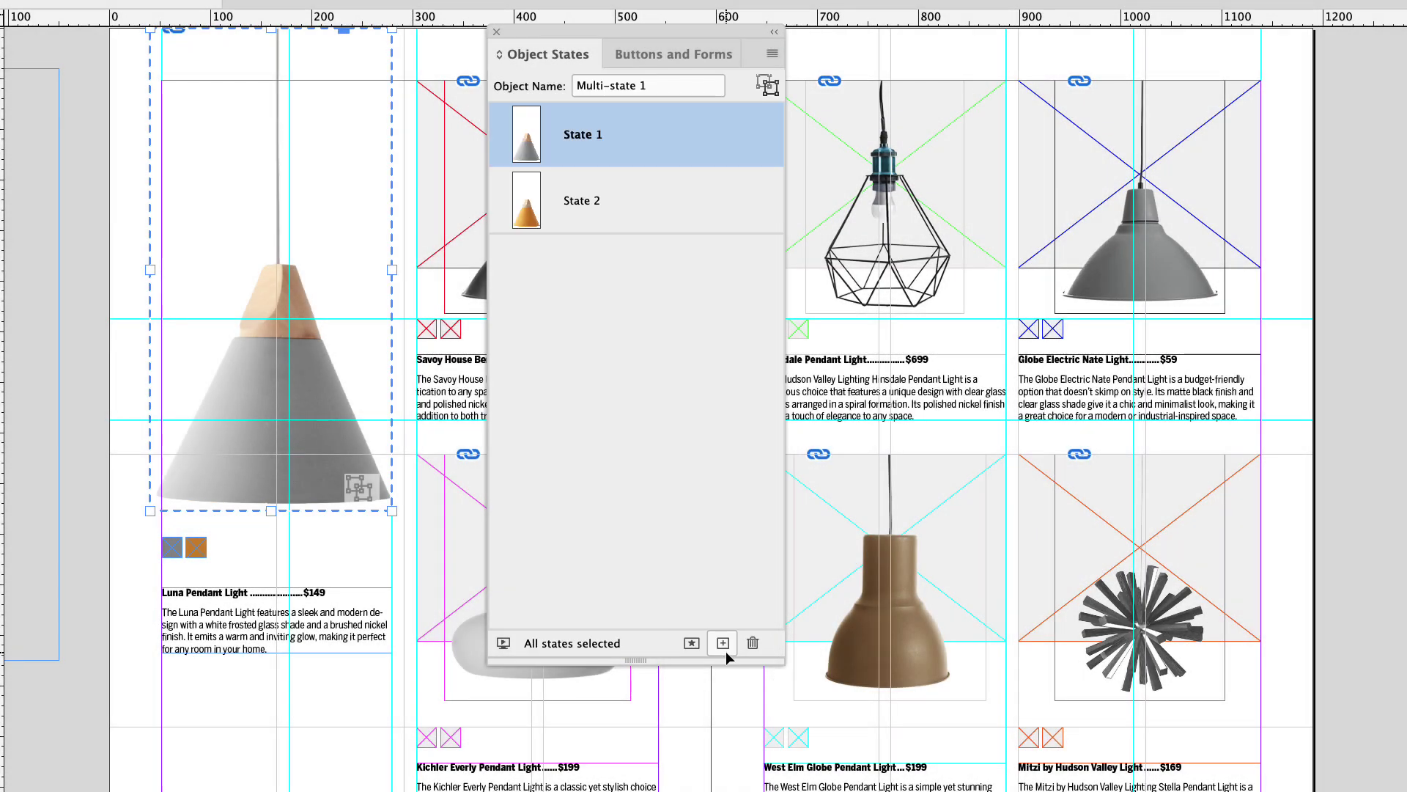
pyautogui.click(577, 209)
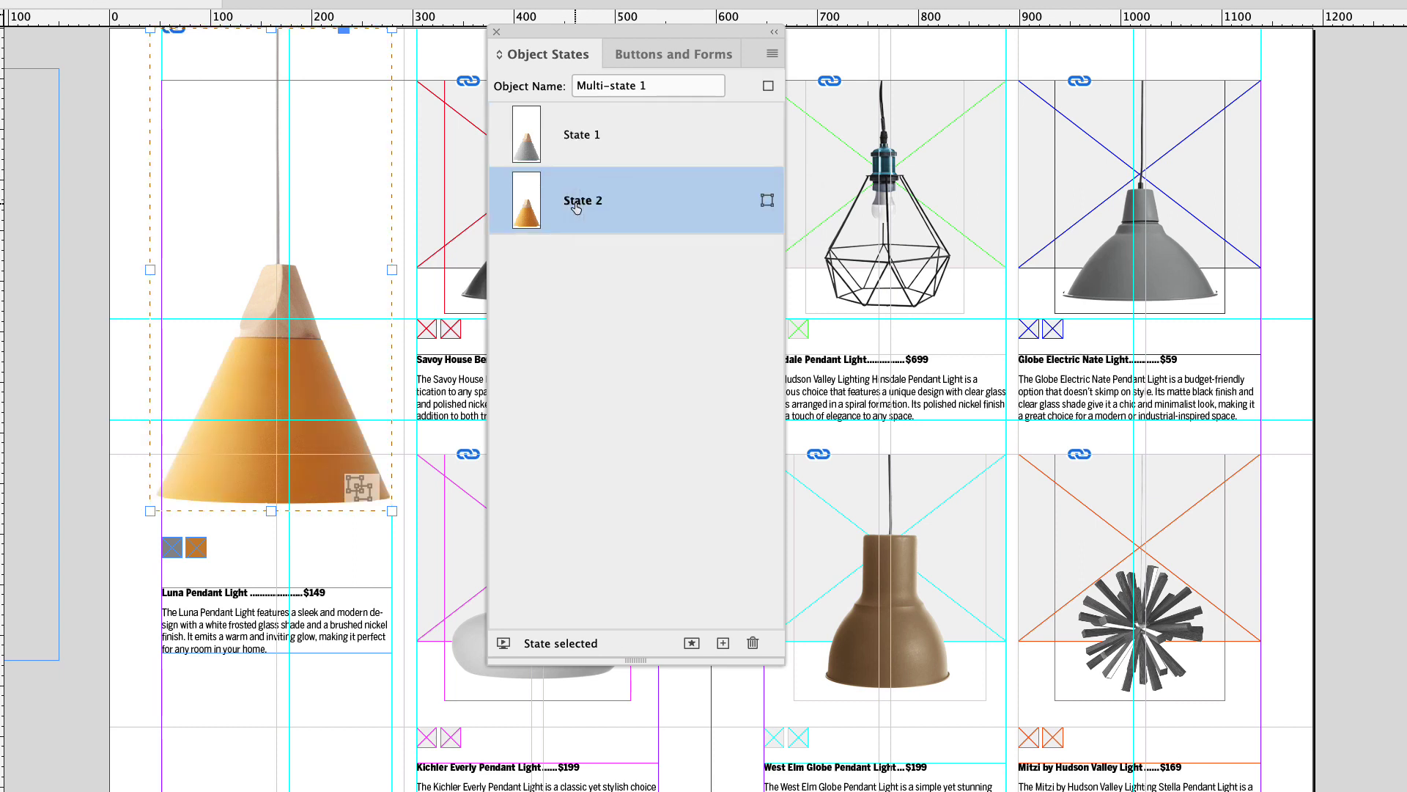
pyautogui.click(578, 145)
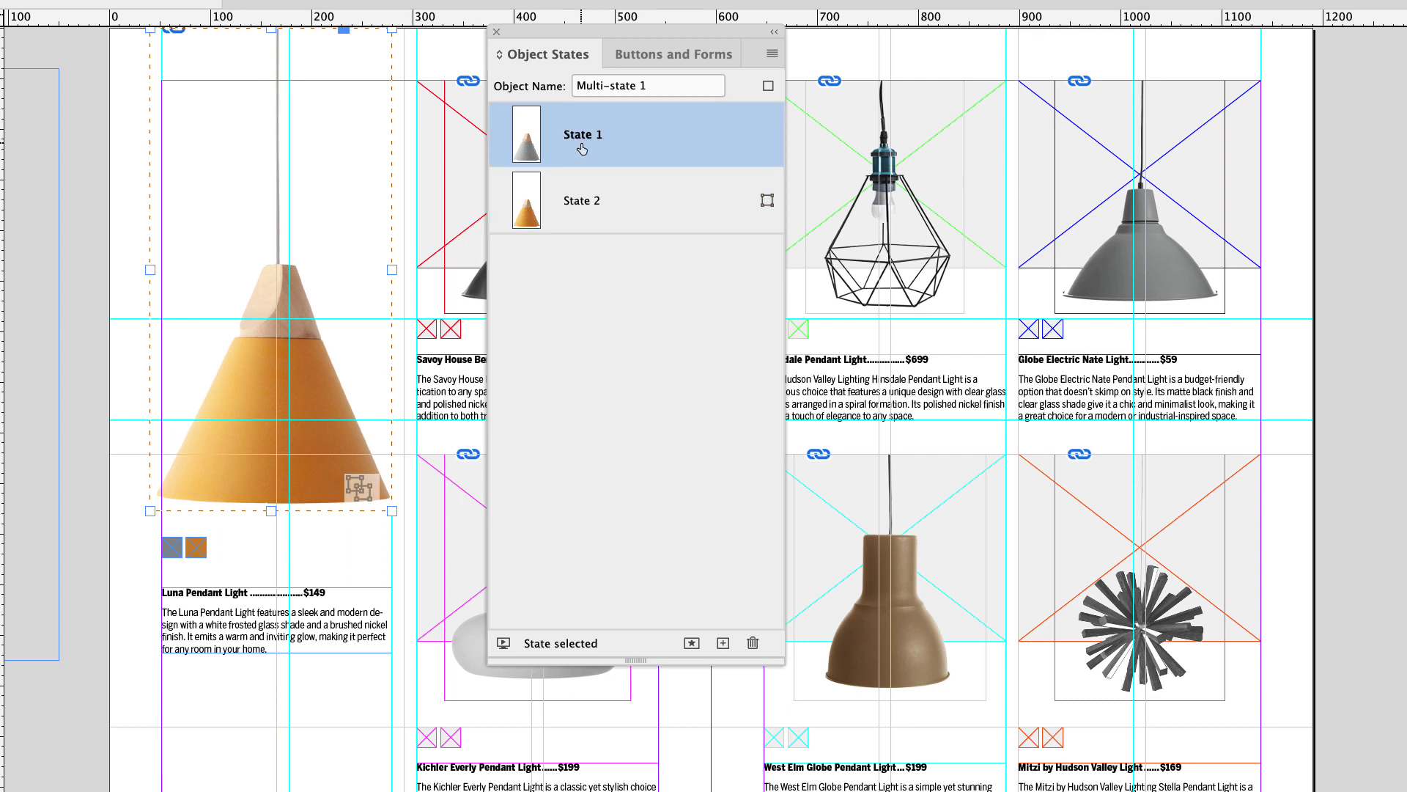
# Step: Rename the Luna lamp's multi-state object as Main Light
pyautogui.click(653, 86)
pyautogui.moveTo(653, 85); pyautogui.dragTo(567, 85)
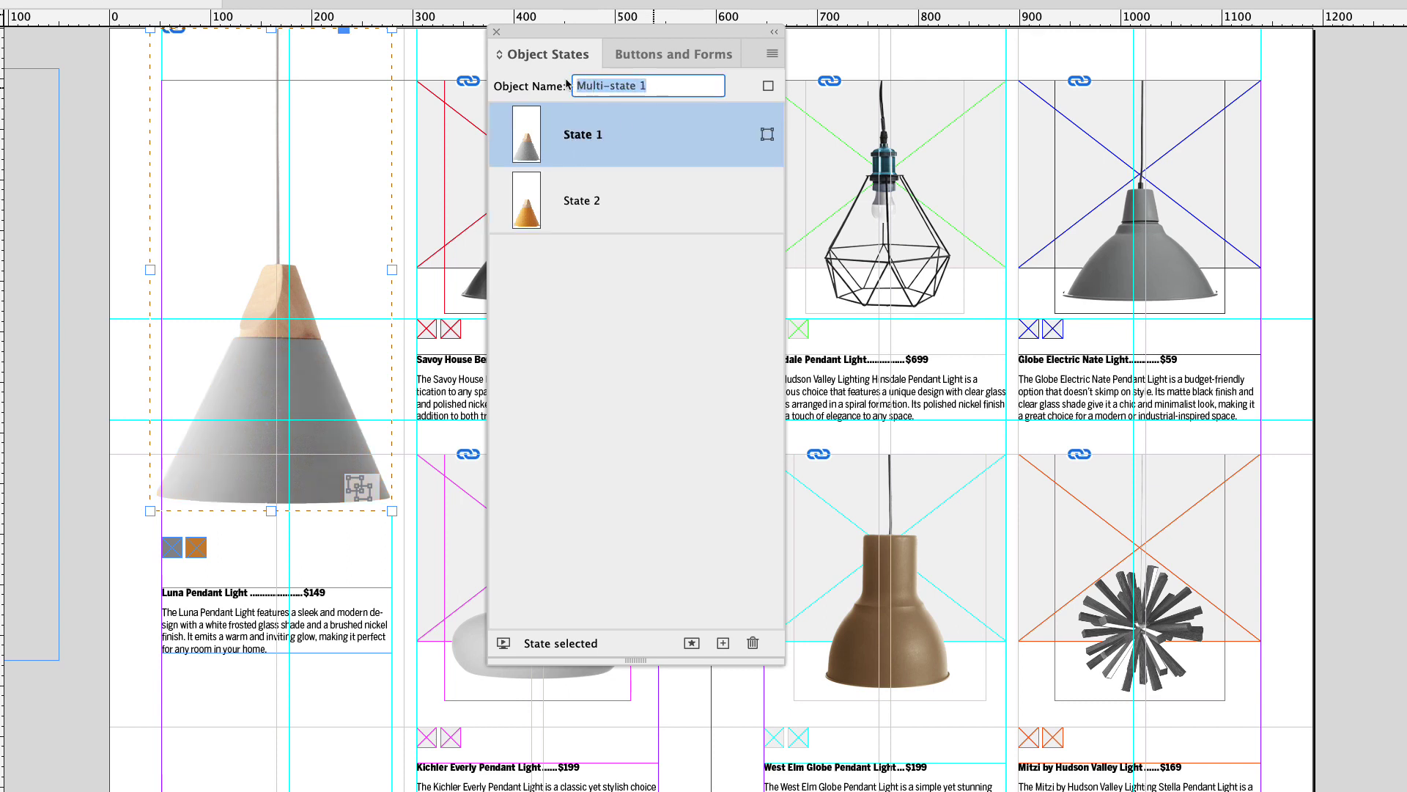
pyautogui.write('Main Light')
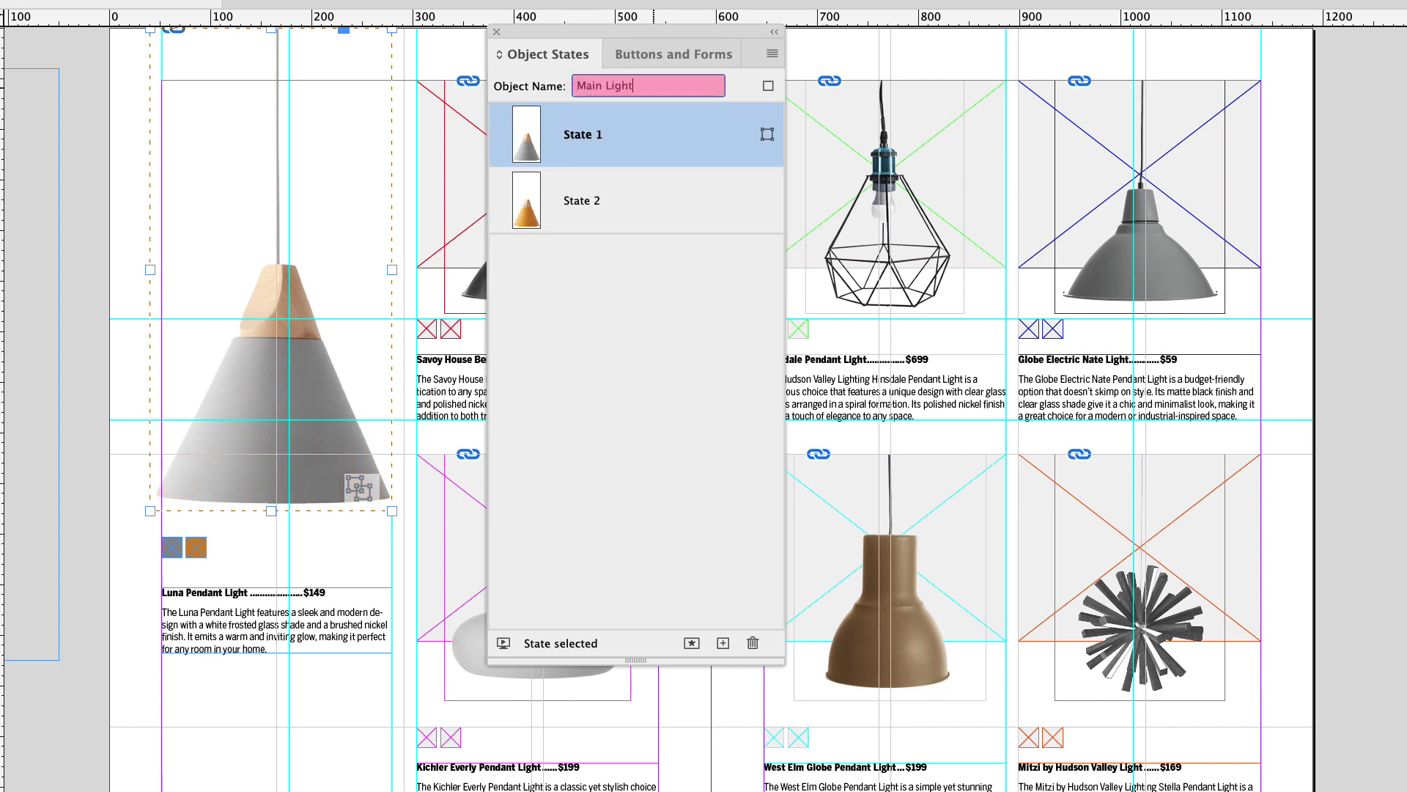
pyautogui.press('Return')
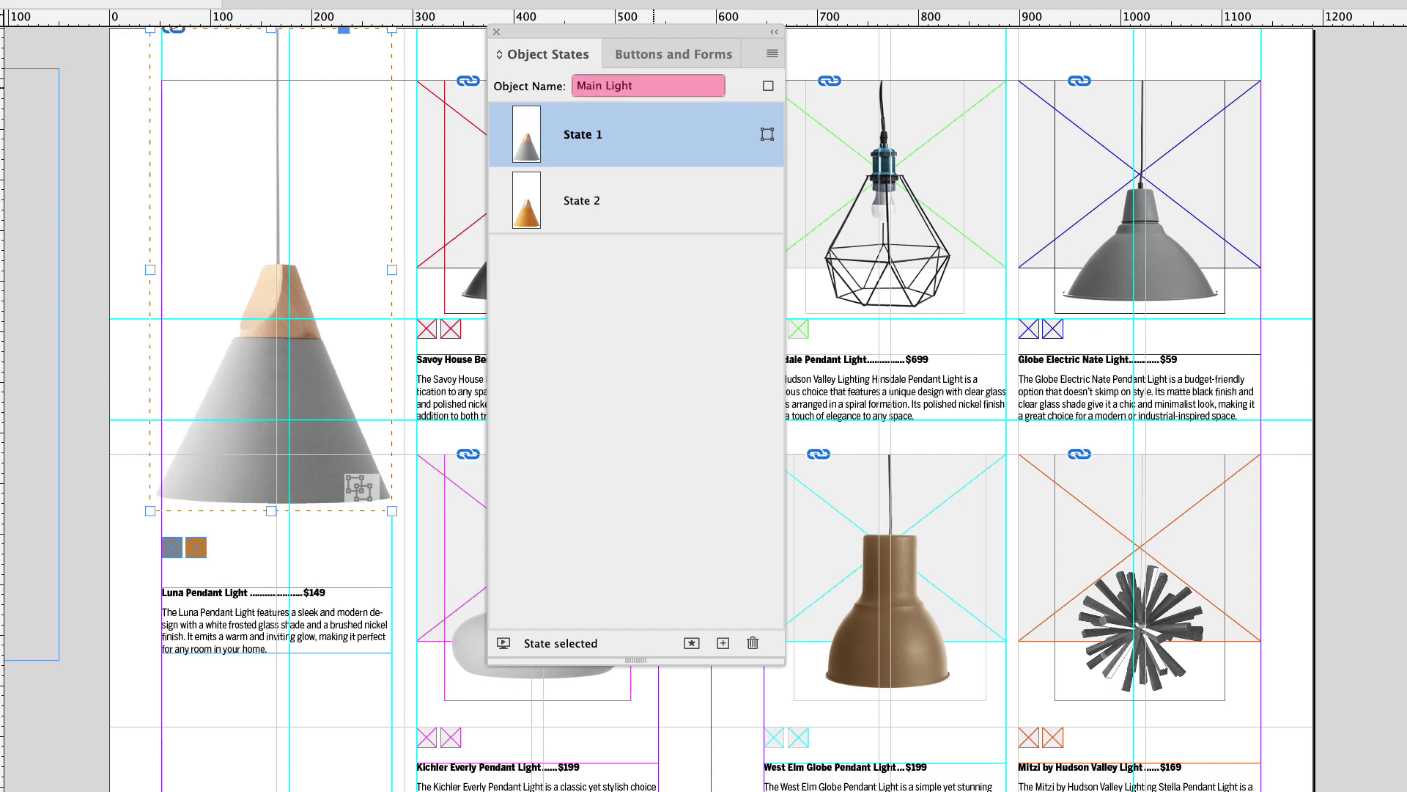
# Step: Rename the grey lamp's state Grey and the orange lamp's state Orange, leaving Grey as the active state
pyautogui.doubleClick(587, 139)
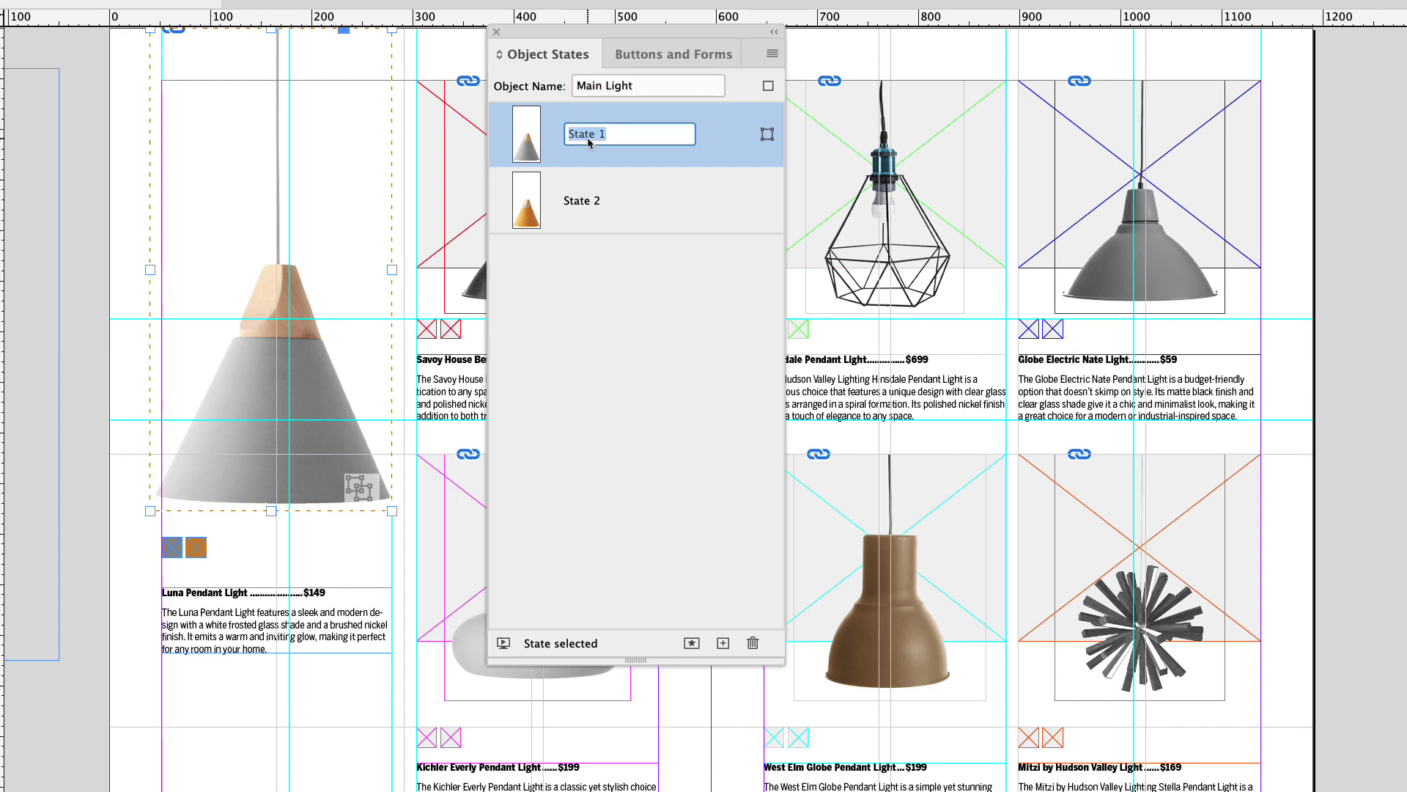
pyautogui.write('Grey')
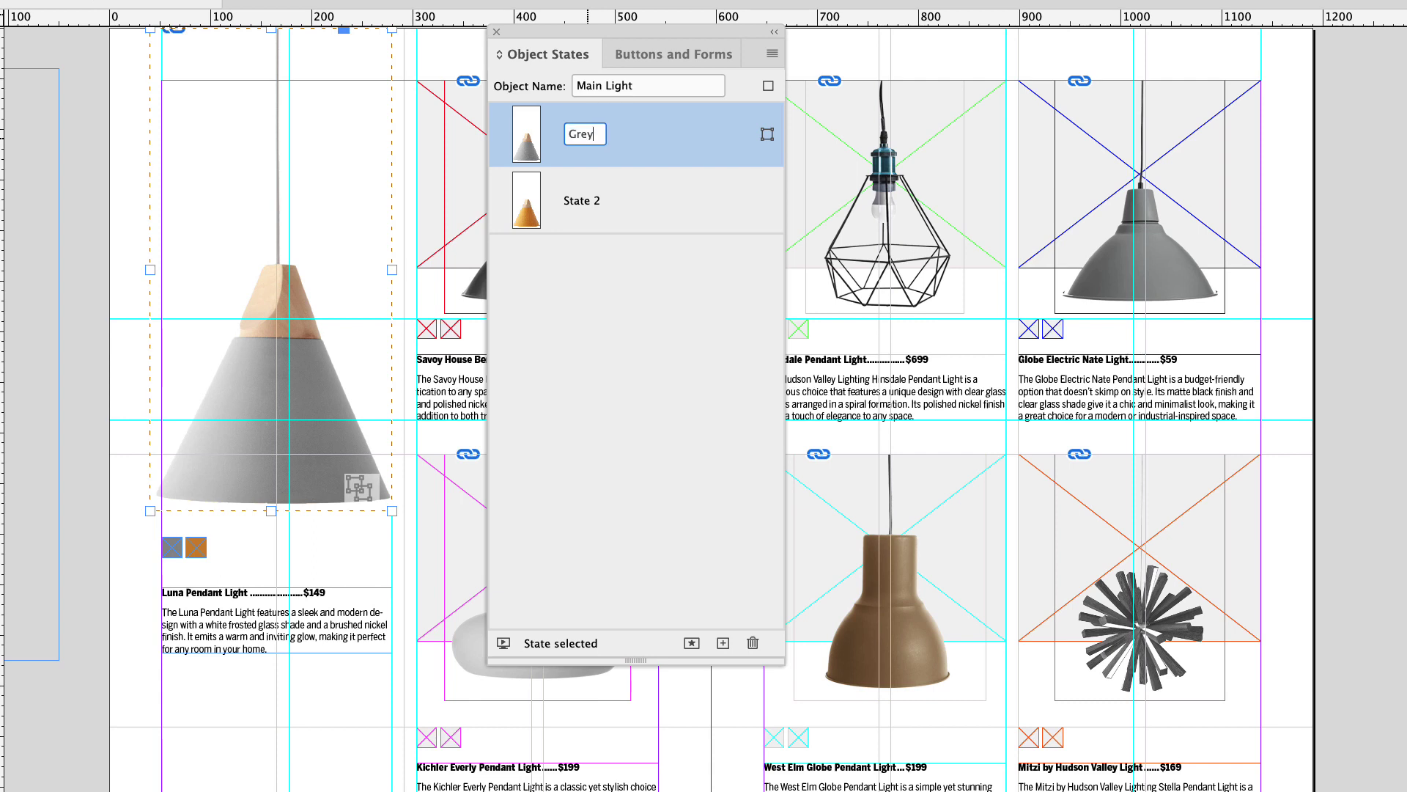
pyautogui.press('Return')
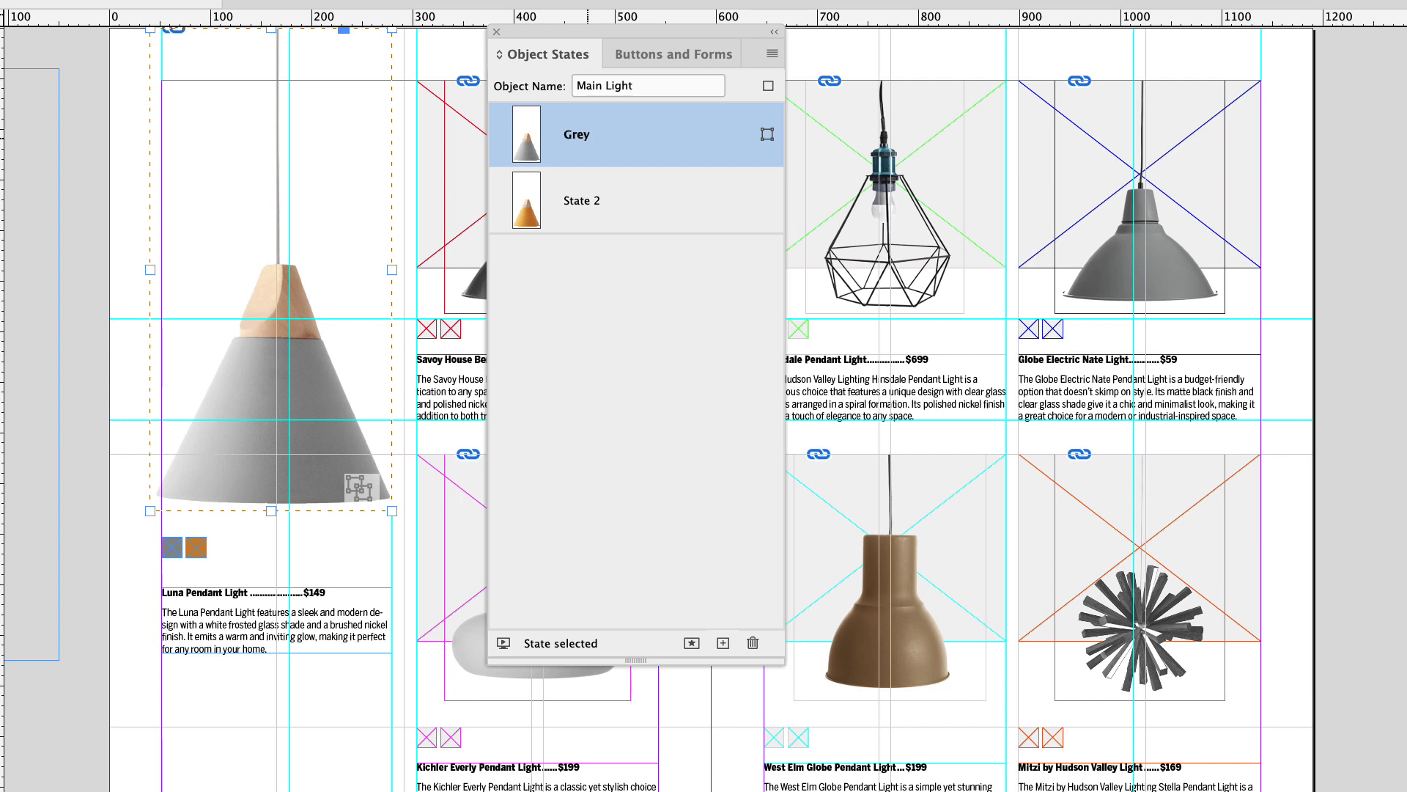
pyautogui.click(585, 211)
pyautogui.doubleClick(586, 205)
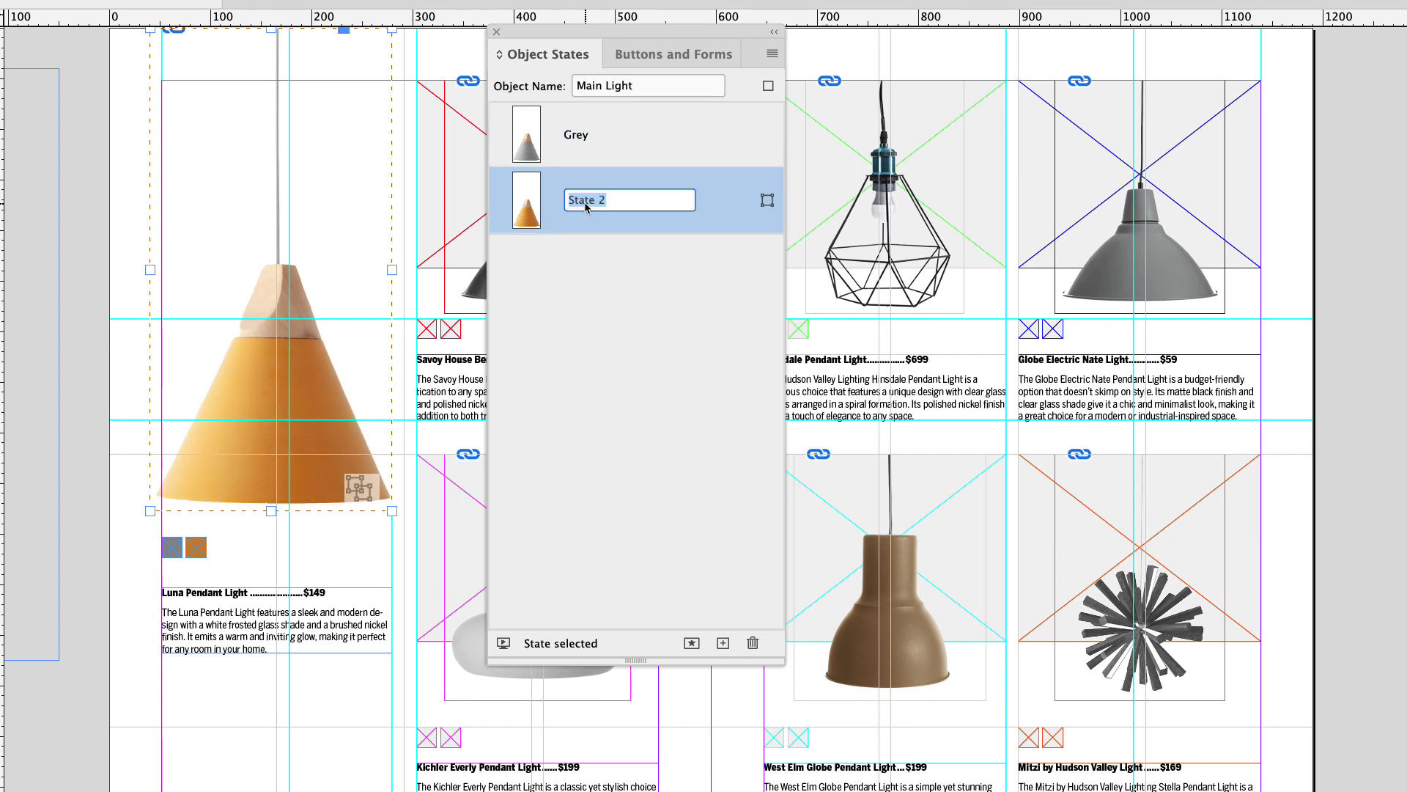
pyautogui.write('Orange')
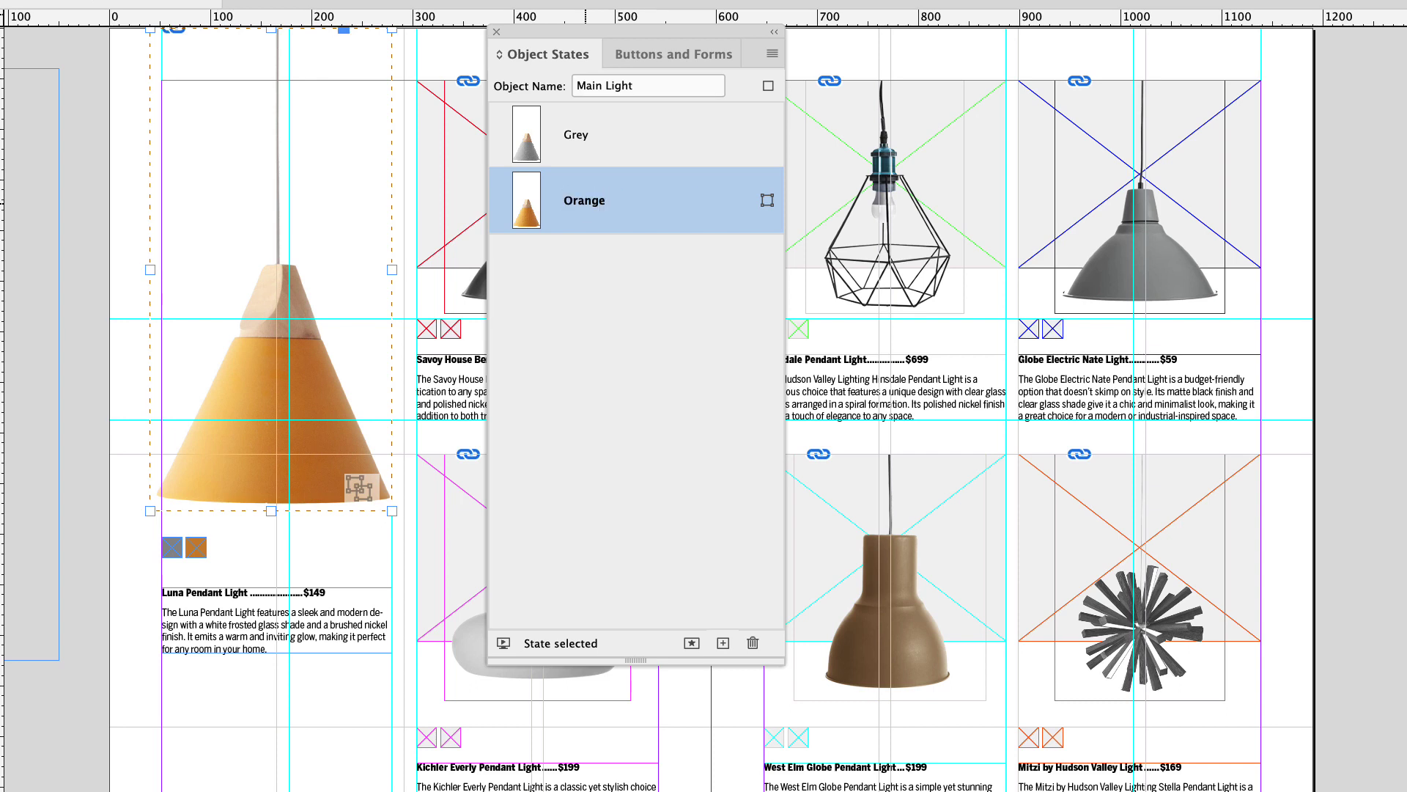
pyautogui.press('Return')
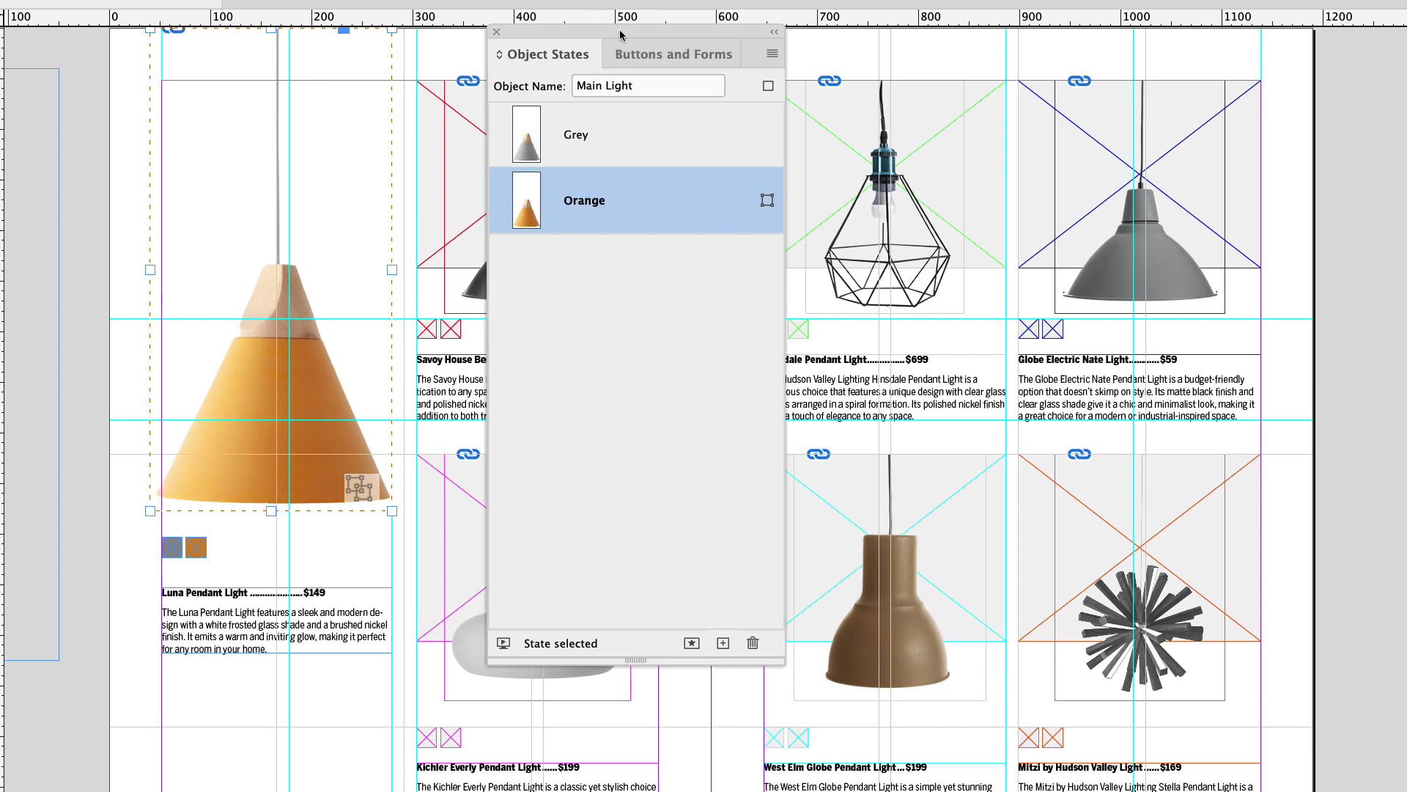
pyautogui.click(588, 140)
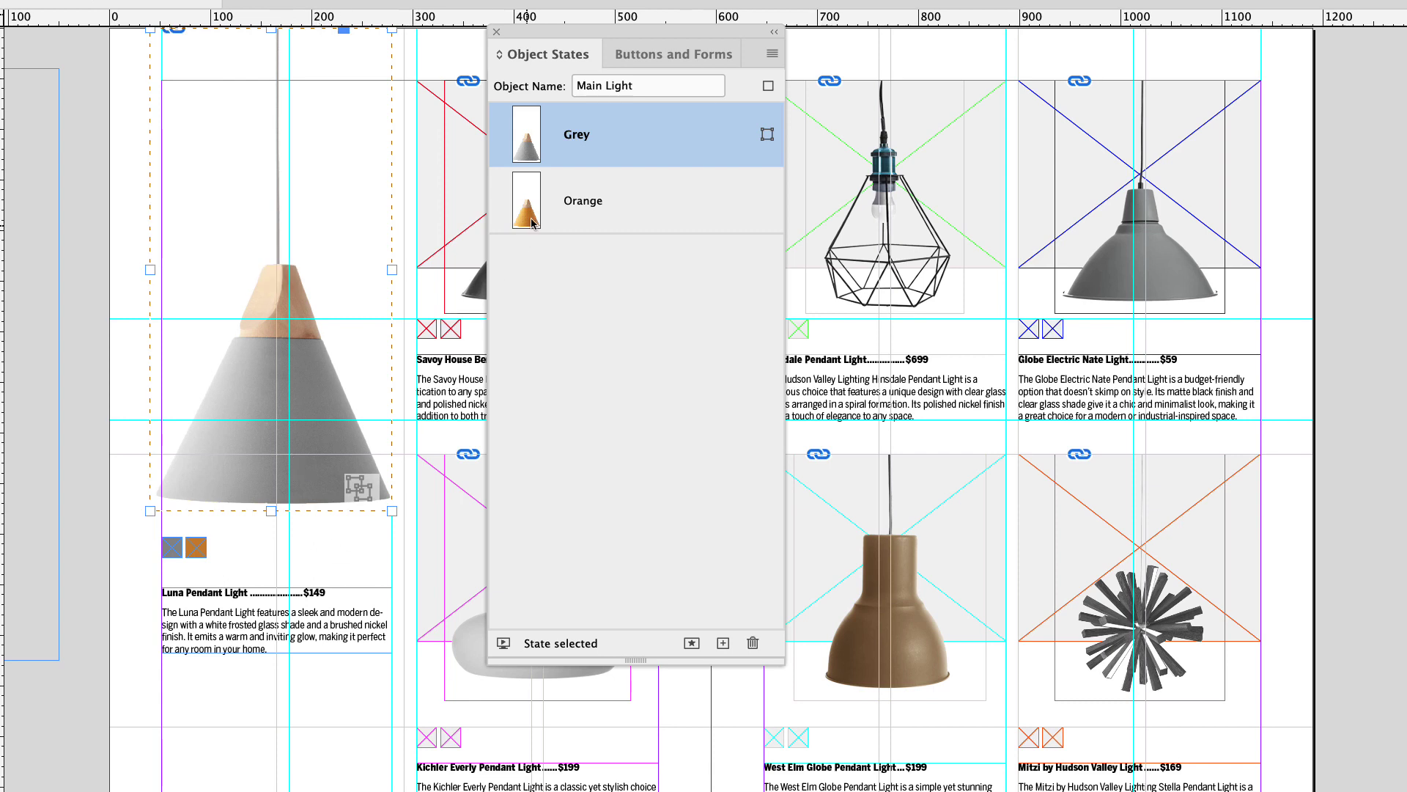
# Step: Convert the grey square under the Luna lamp into a button named Grey Light Button
pyautogui.click(647, 58)
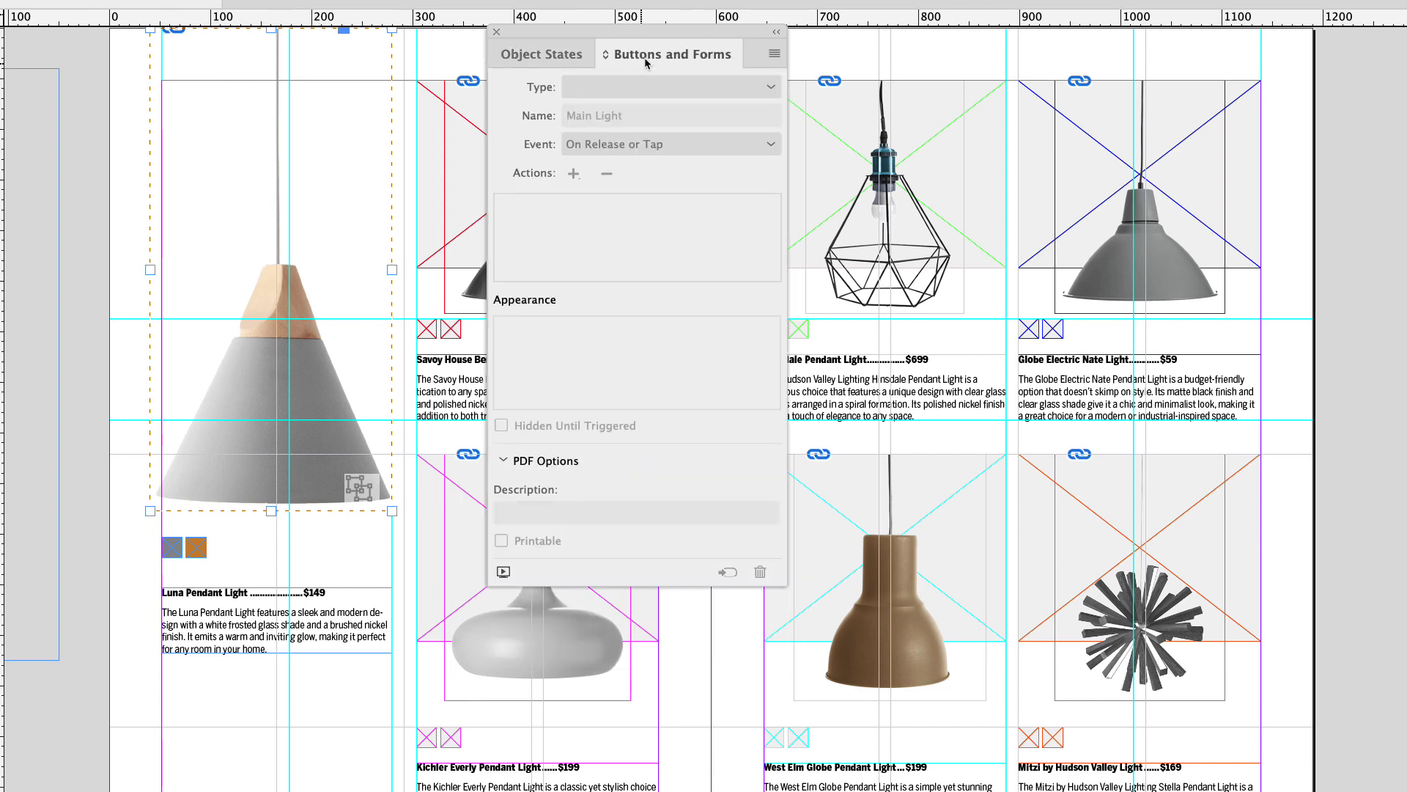
pyautogui.click(177, 555)
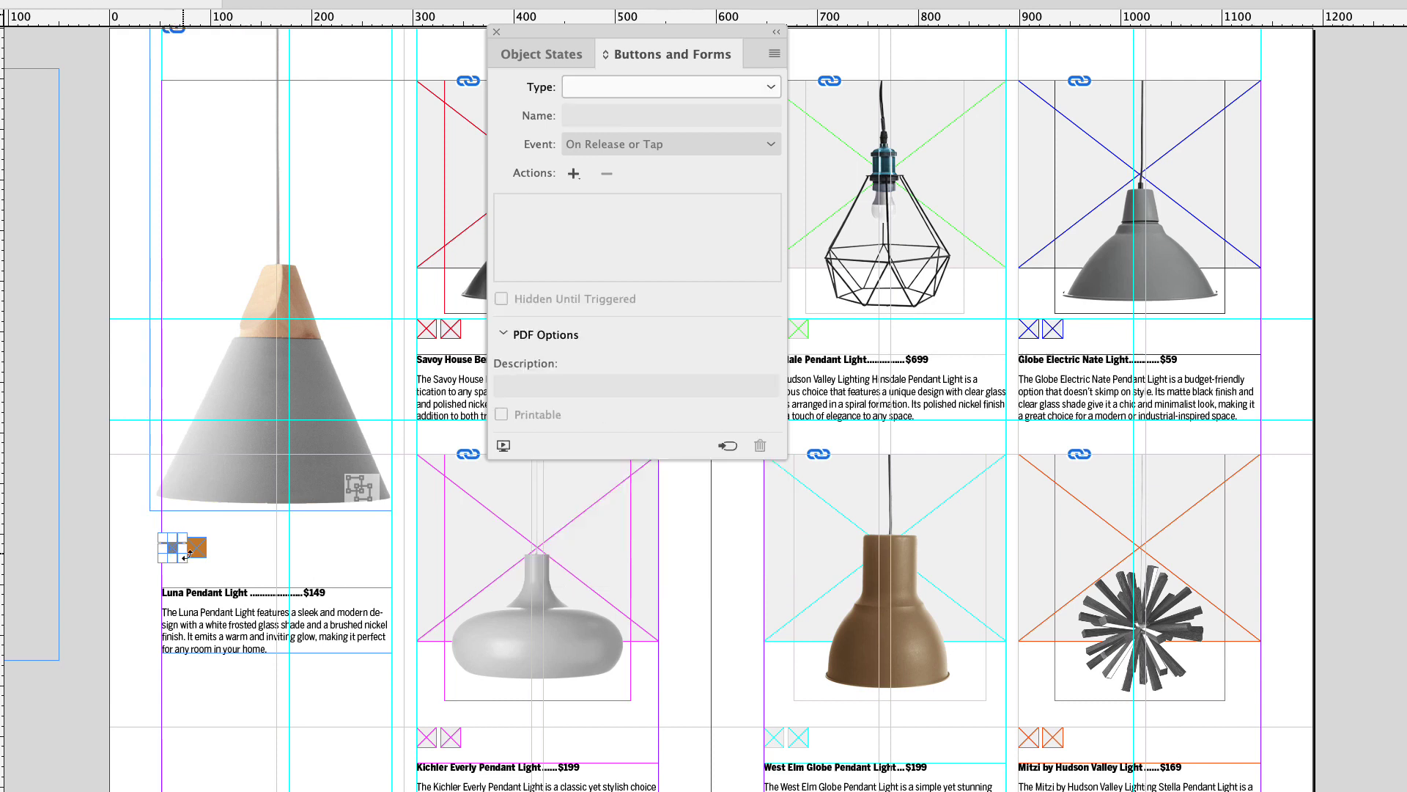
pyautogui.click(636, 88)
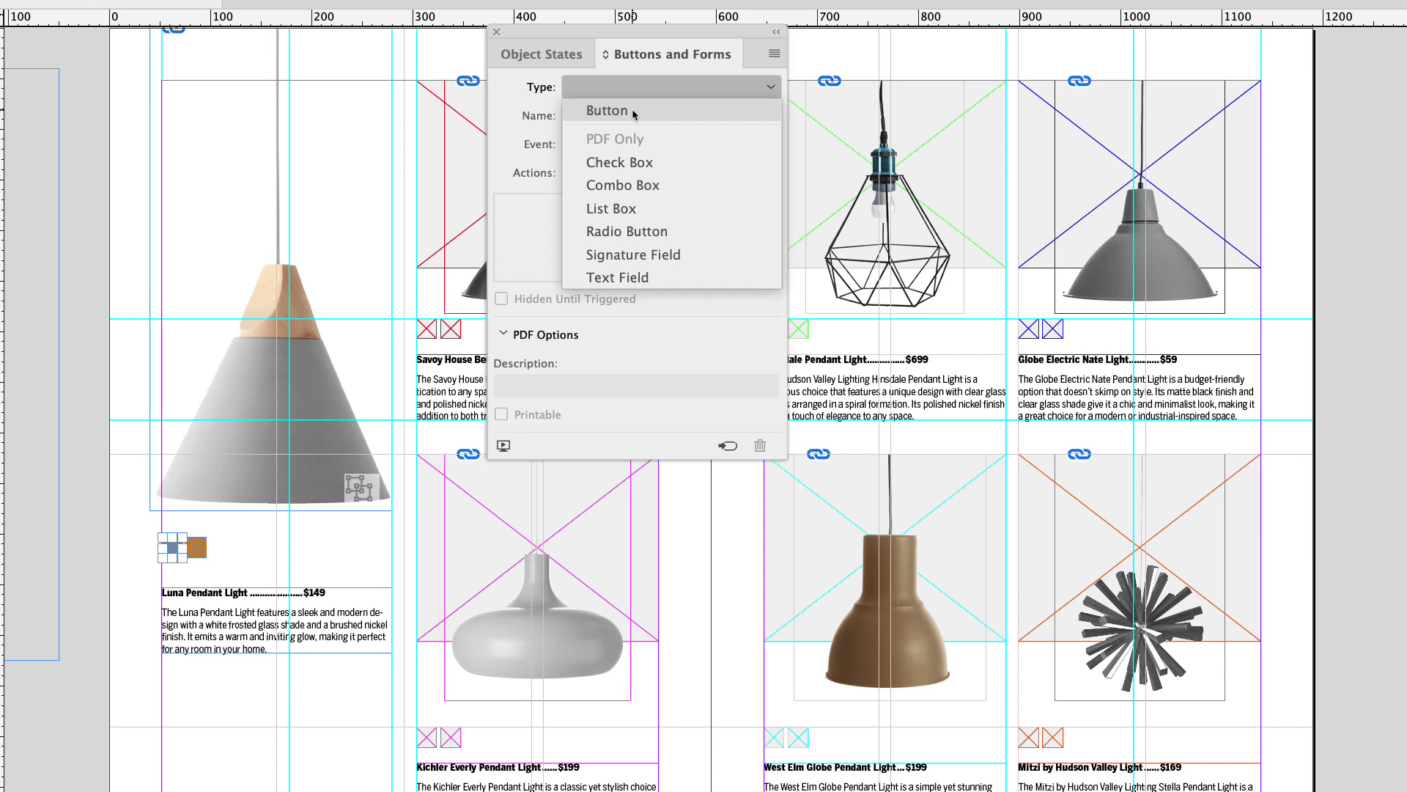
pyautogui.click(632, 110)
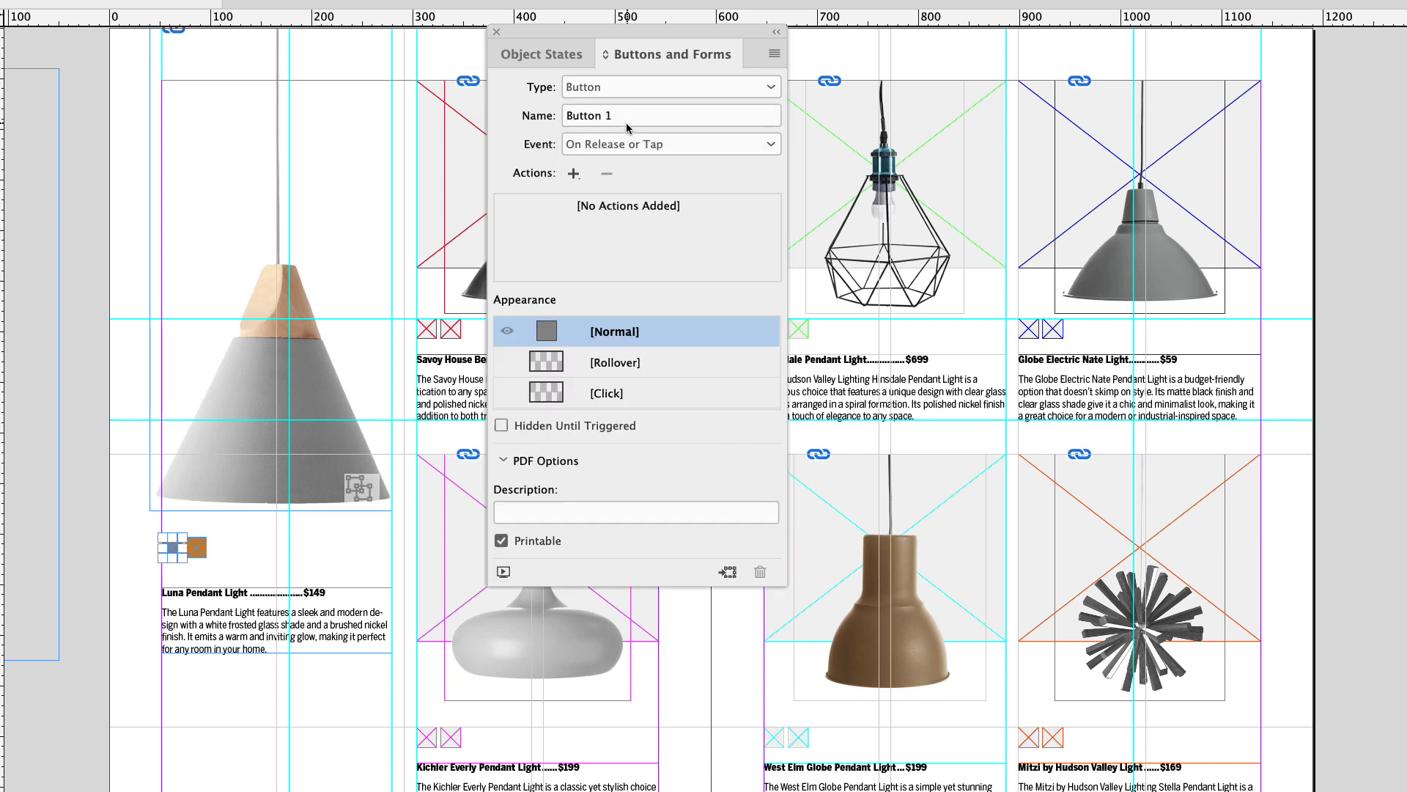
pyautogui.moveTo(624, 120); pyautogui.dragTo(553, 117)
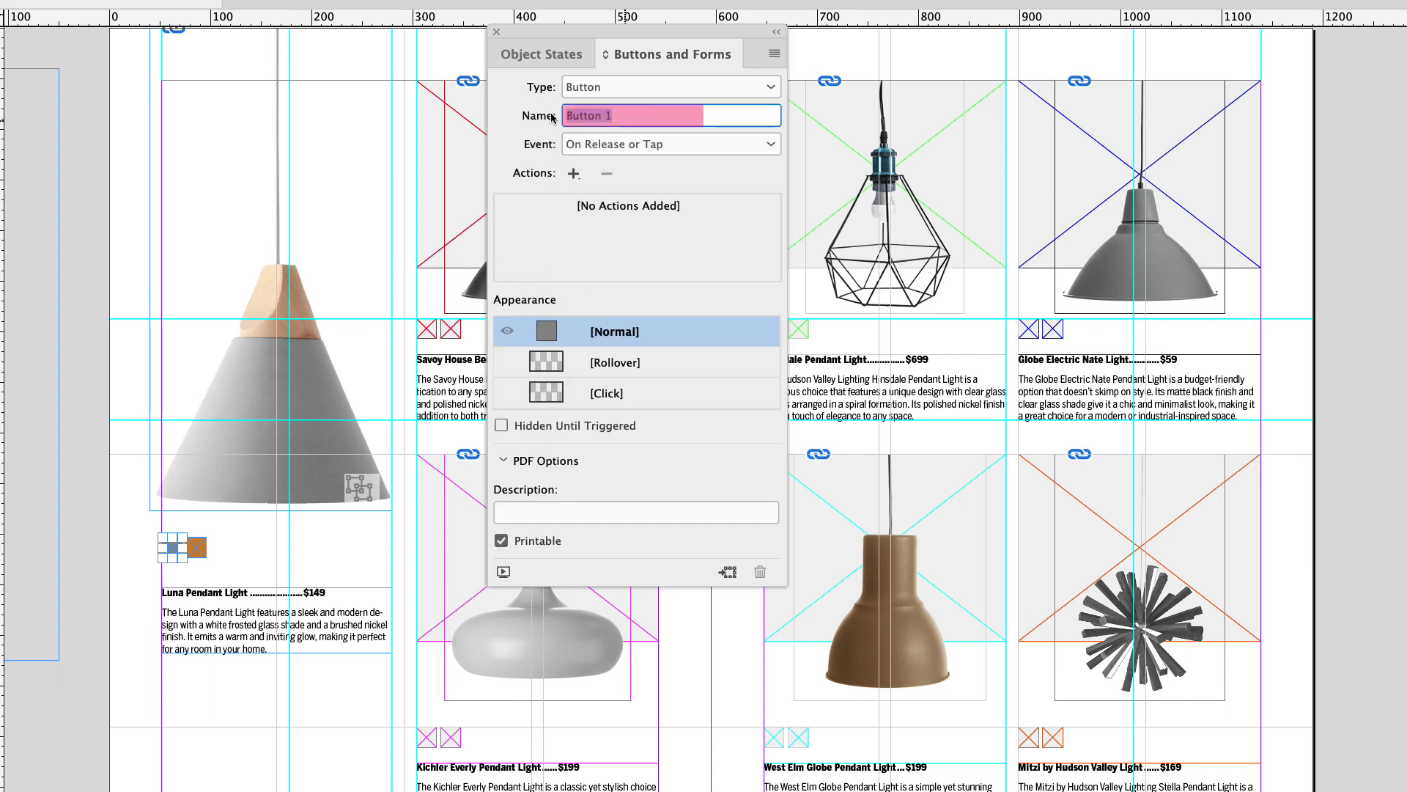
pyautogui.write('Grey Light Button')
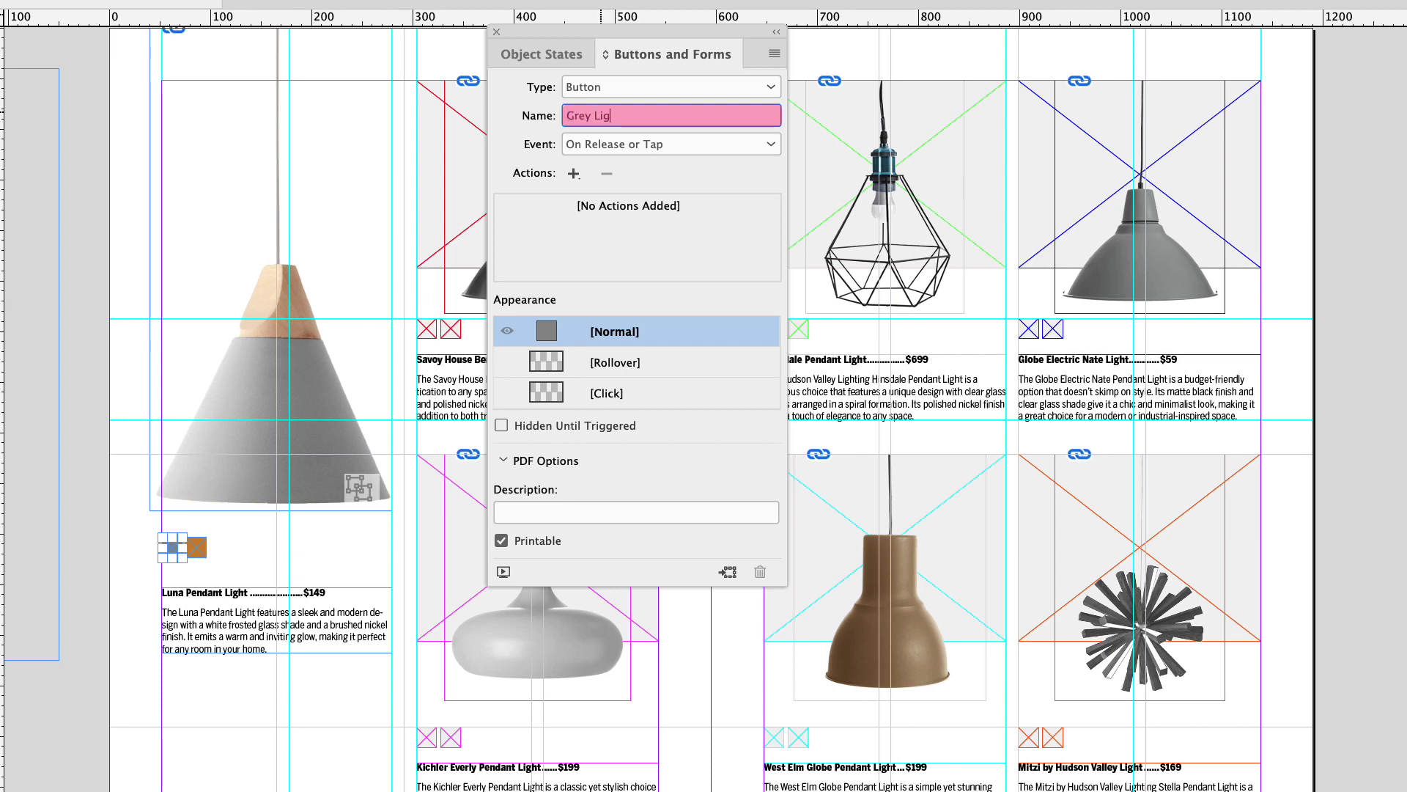
pyautogui.press('Return')
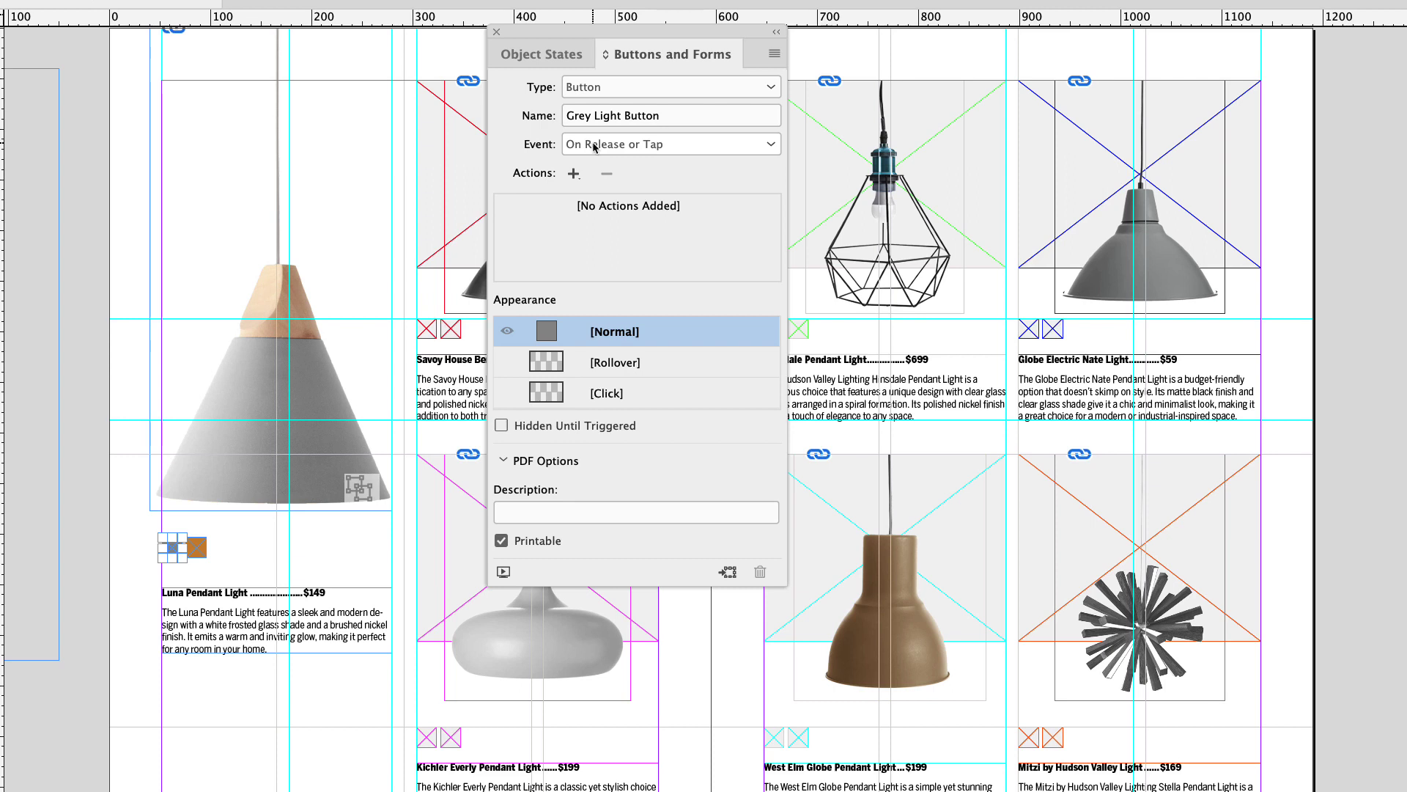
# Step: Give Grey Light Button an On Roll Over event with a Go To State action targeting Main Light's Grey state
pyautogui.click(595, 147)
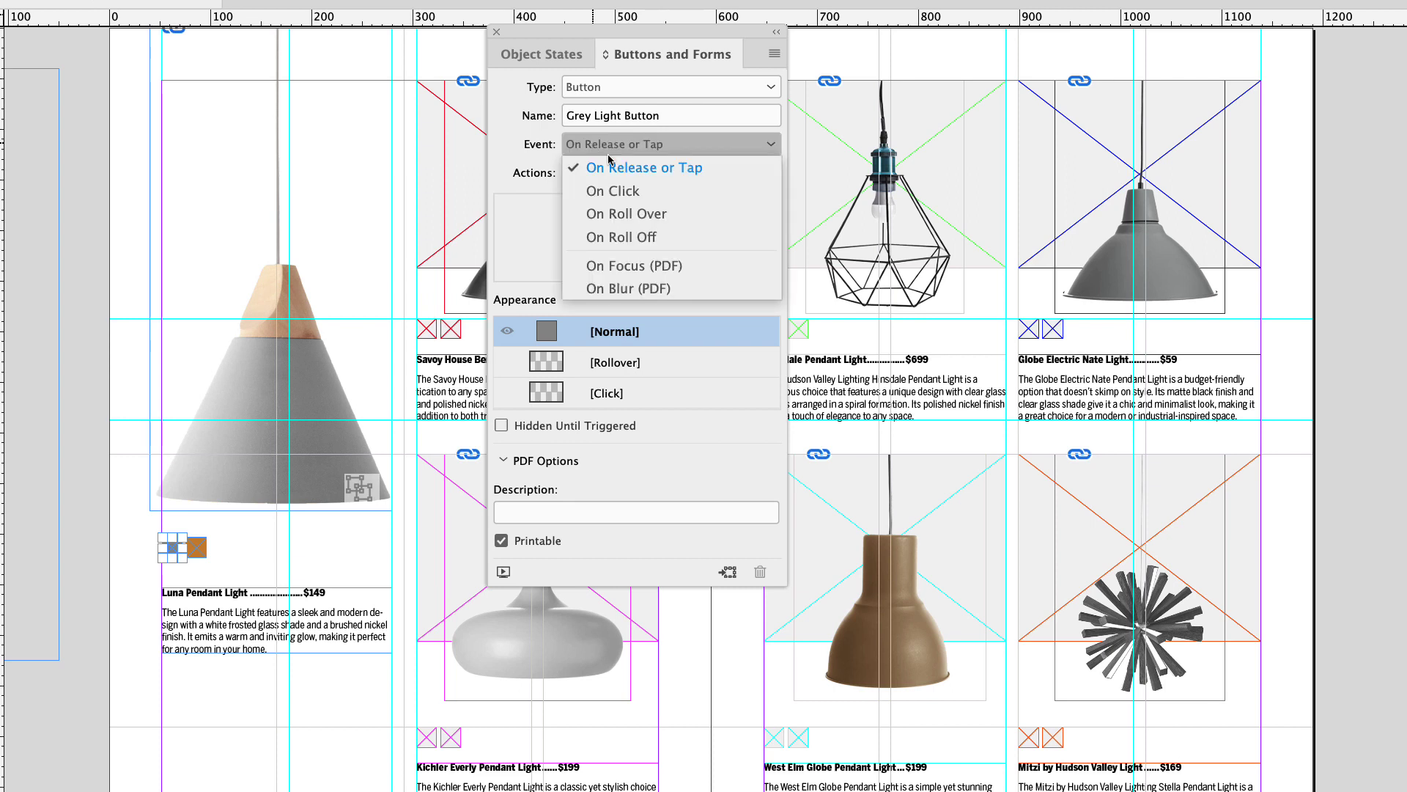
pyautogui.click(670, 213)
pyautogui.click(574, 173)
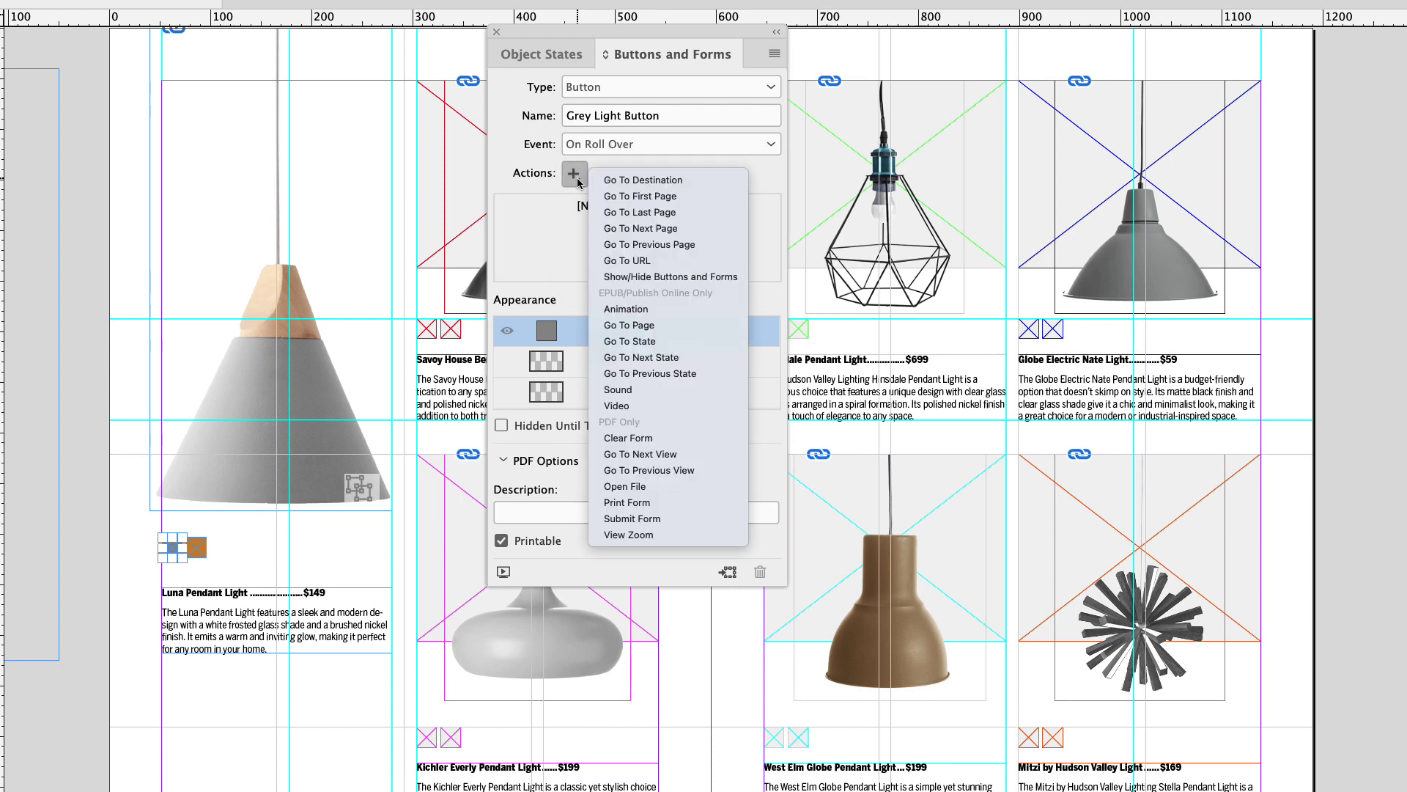
pyautogui.click(663, 341)
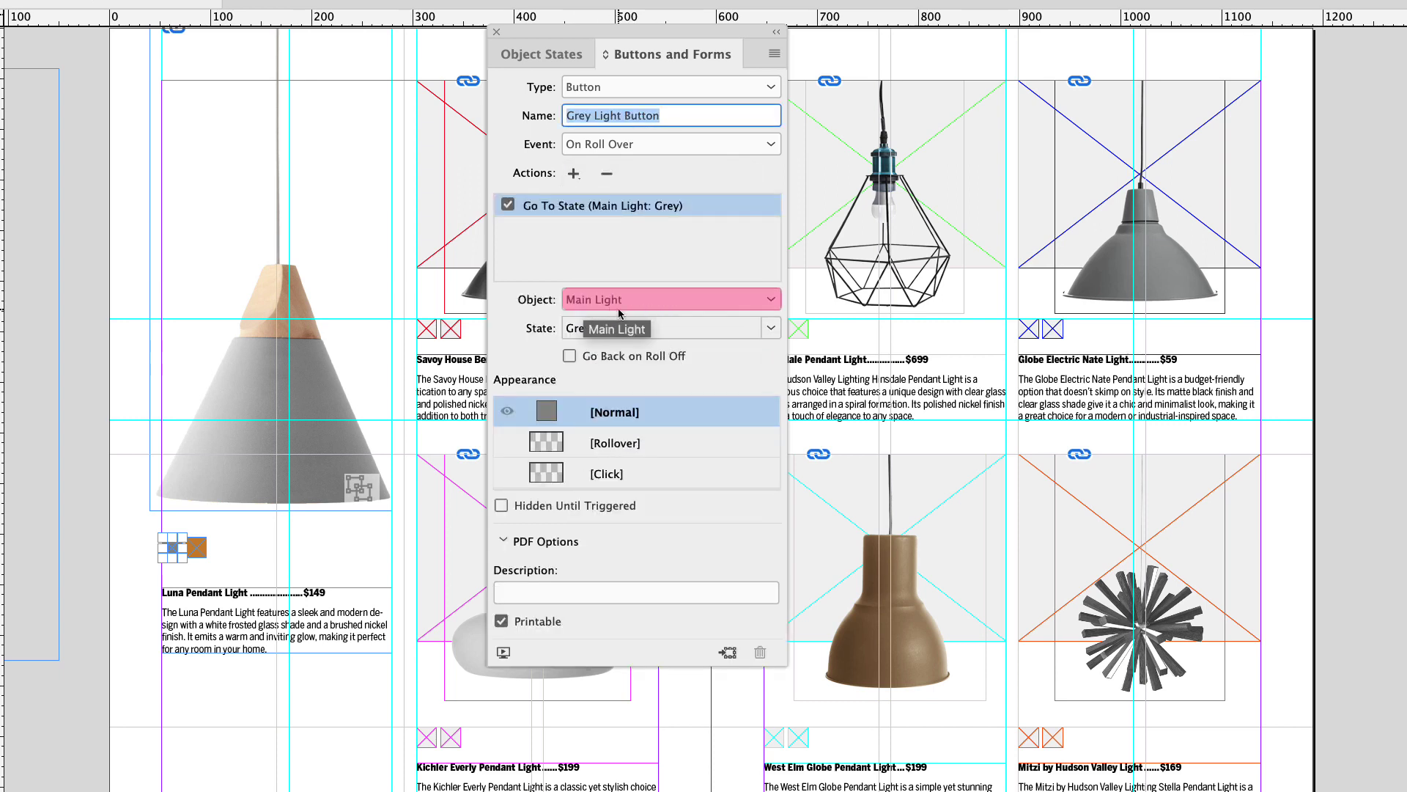
pyautogui.click(727, 336)
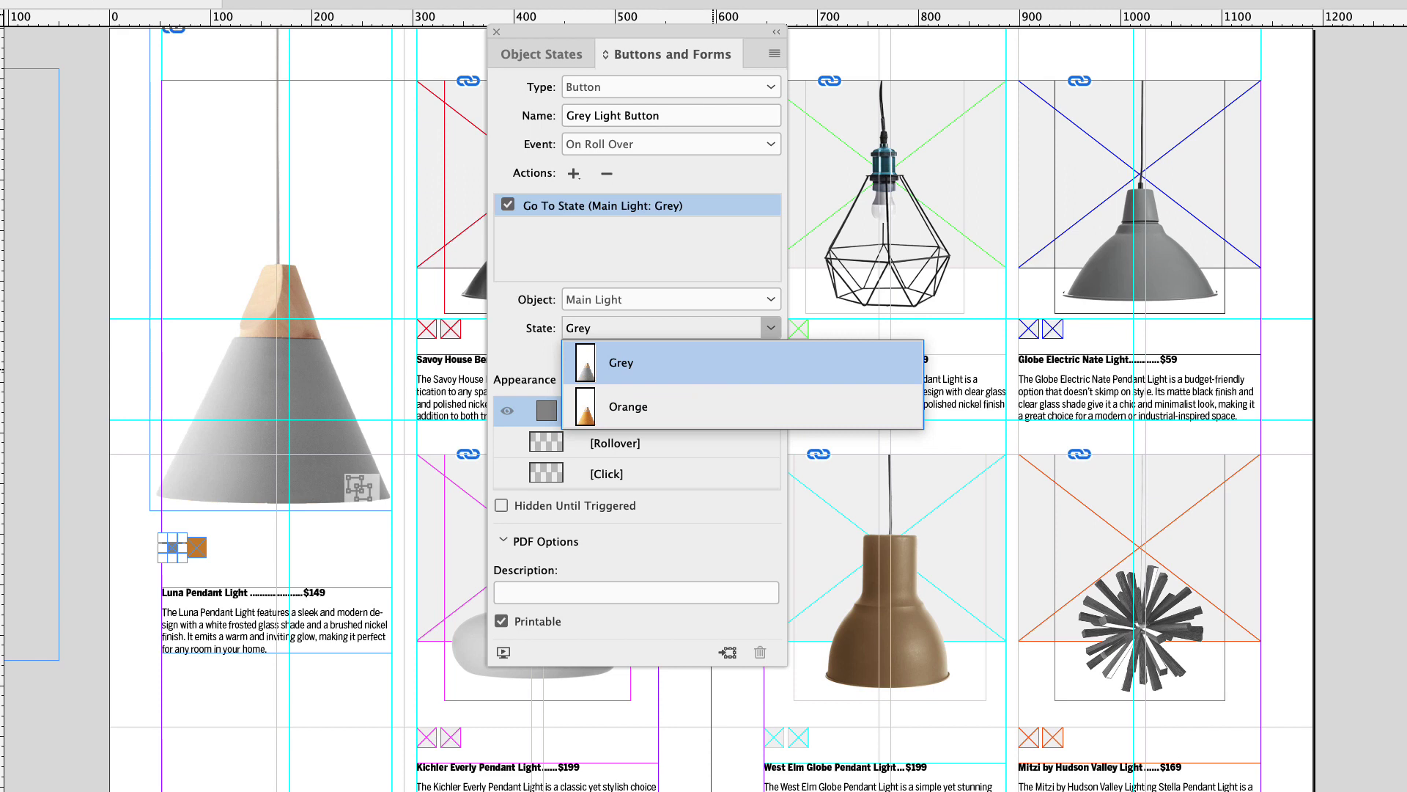
pyautogui.click(713, 368)
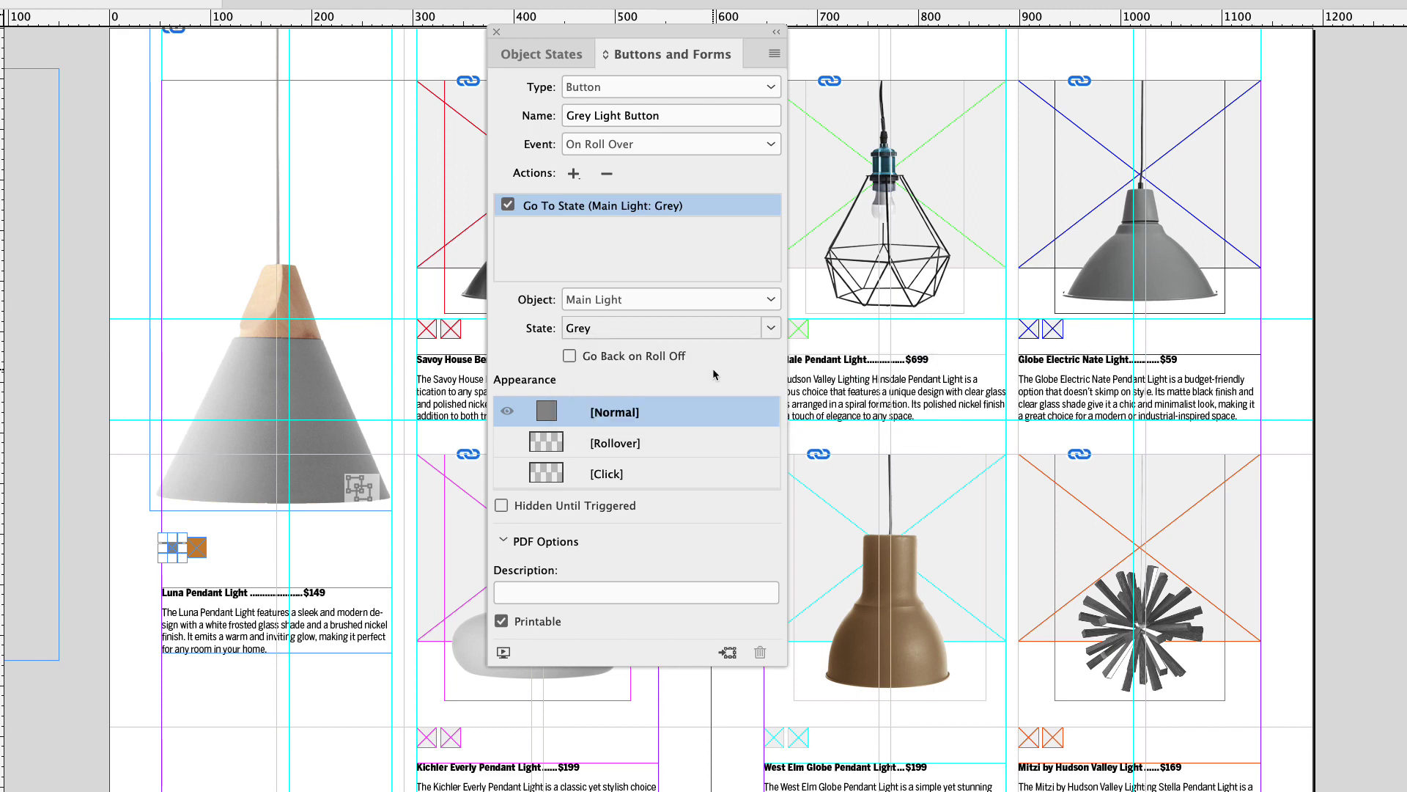
# Step: Convert the orange square under the Luna lamp into a button named Orange Light Button
pyautogui.click(197, 548)
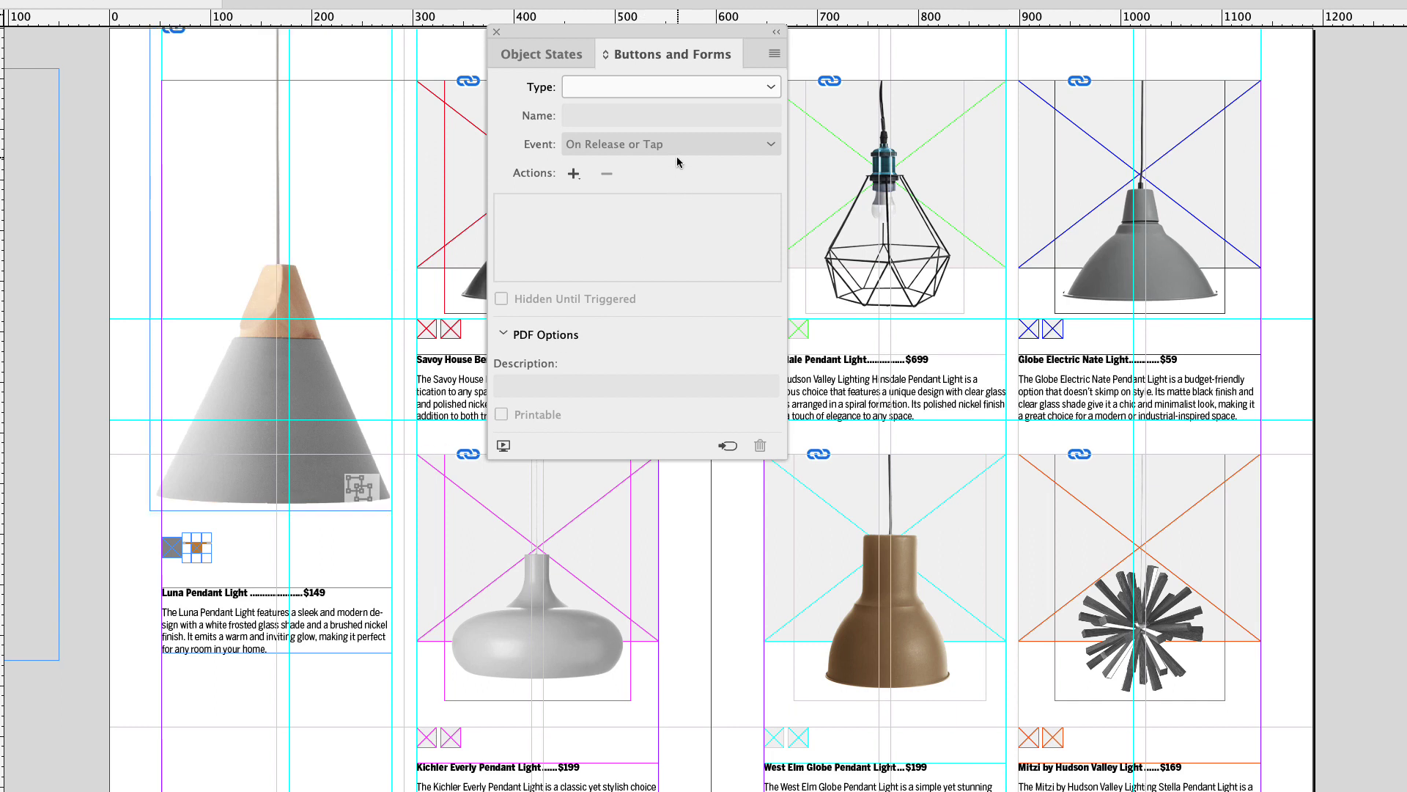
pyautogui.click(648, 88)
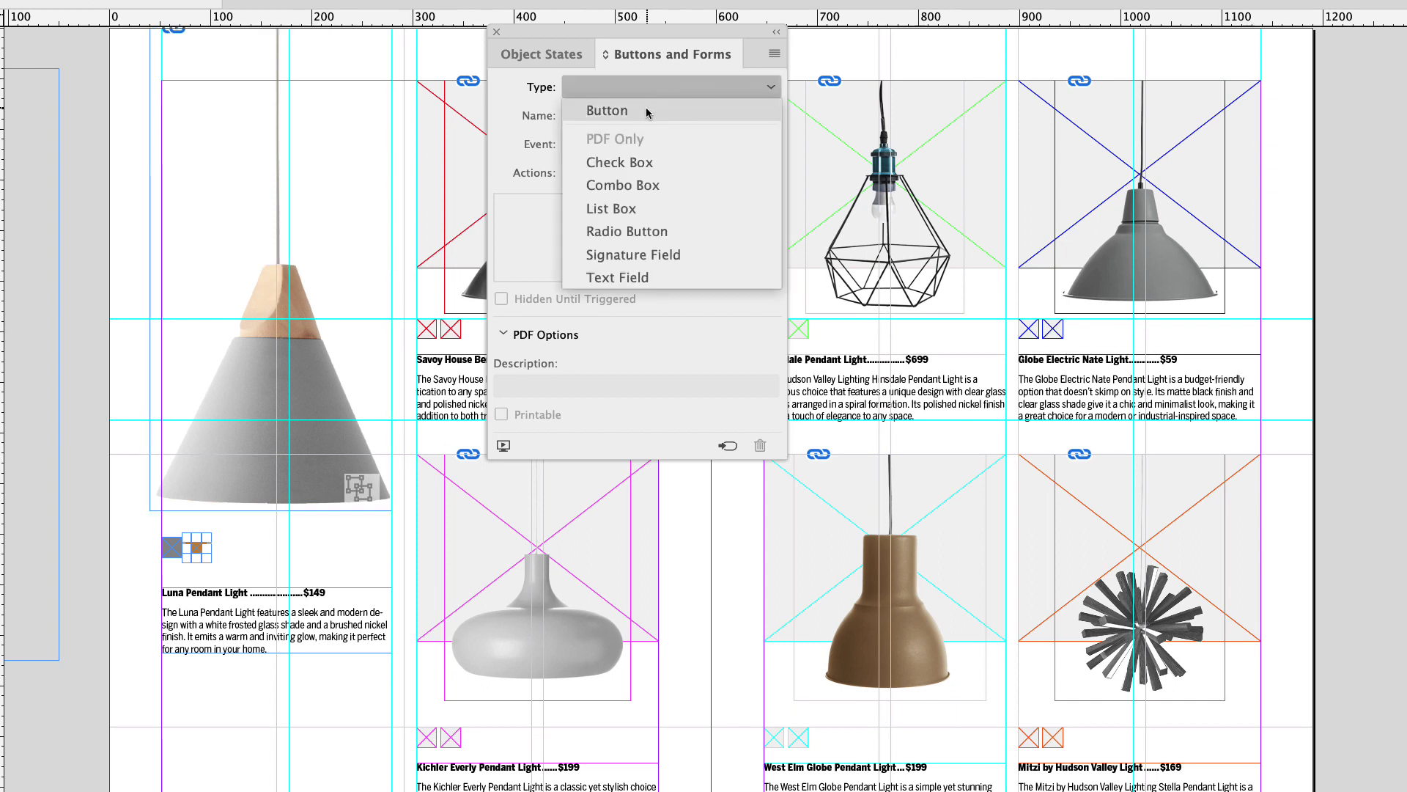
pyautogui.click(648, 111)
pyautogui.moveTo(631, 117); pyautogui.dragTo(558, 115)
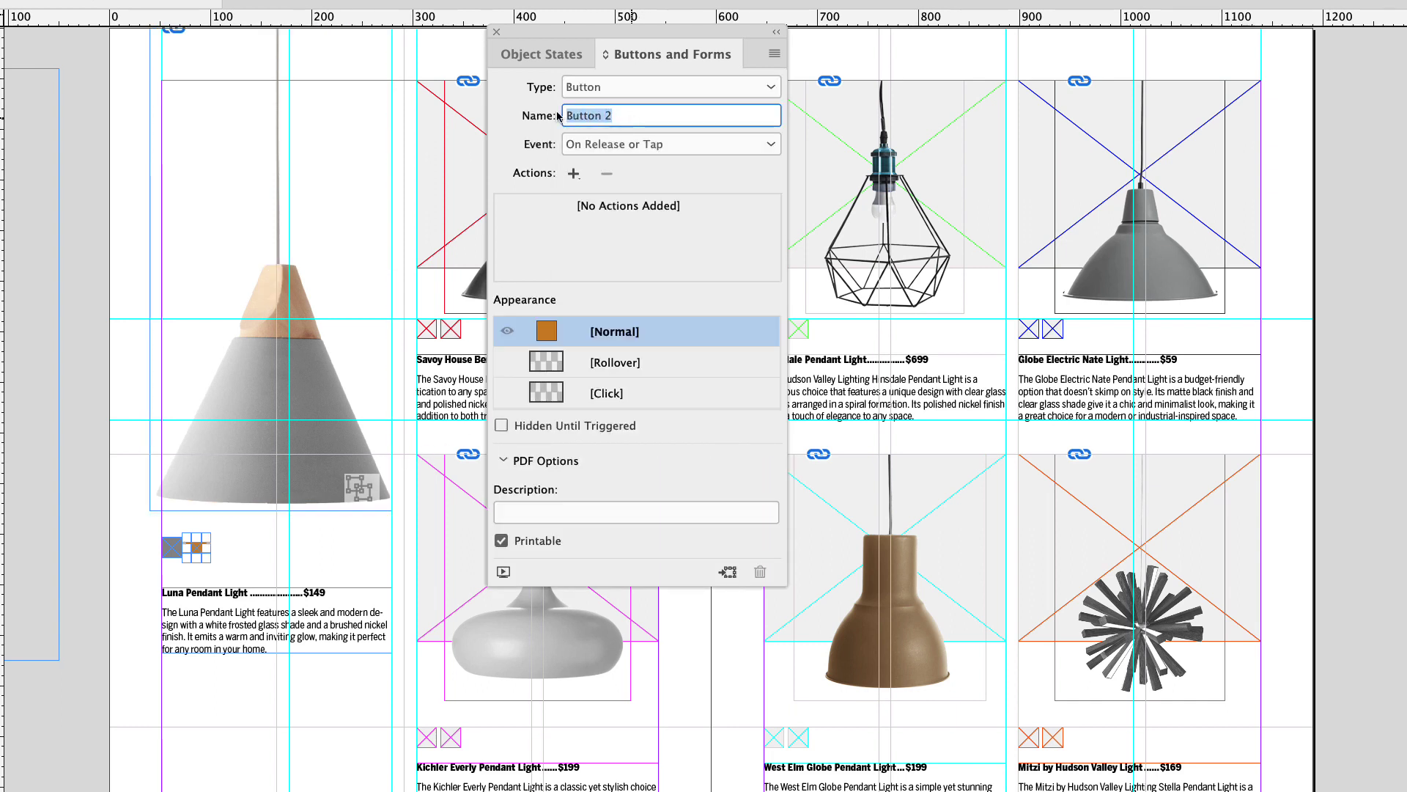
pyautogui.write('Orange L')
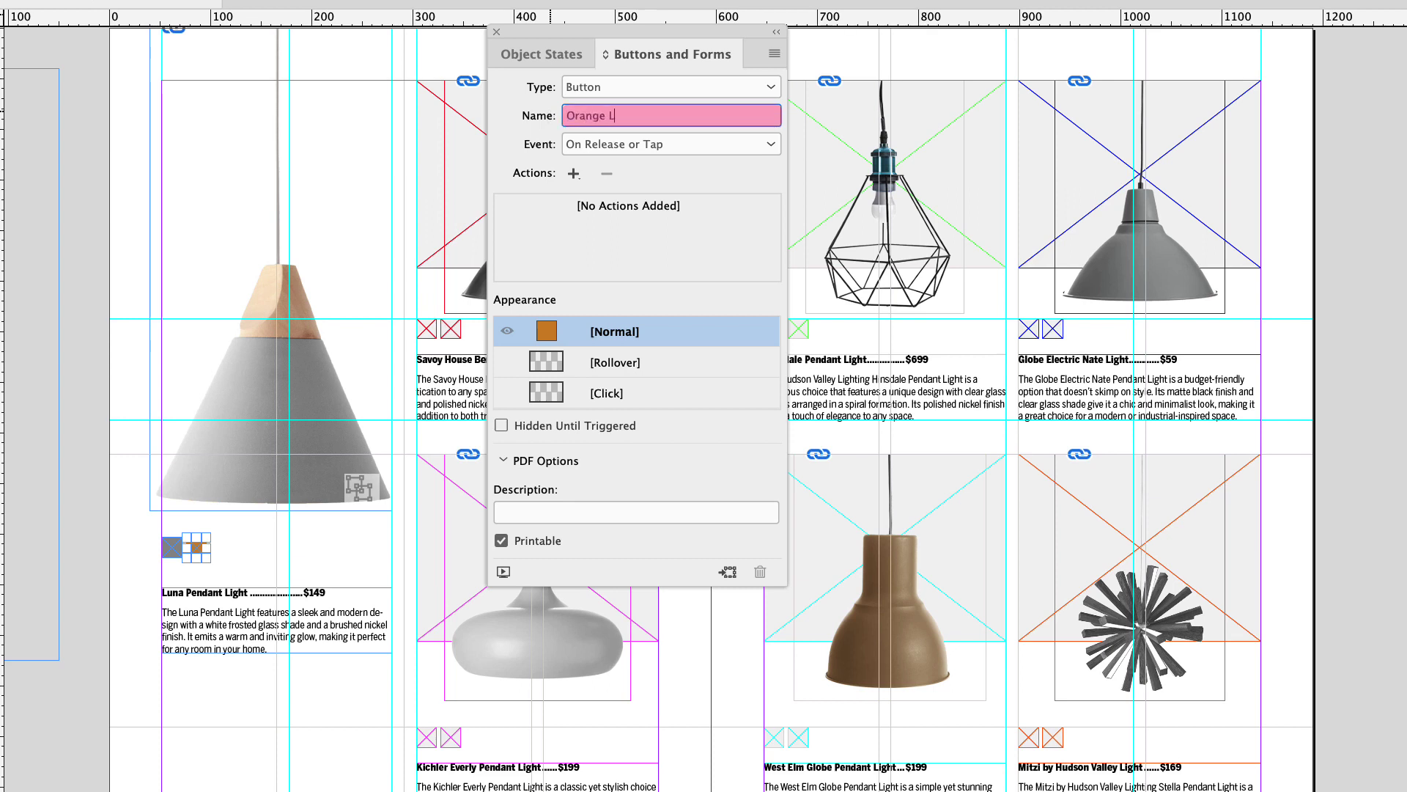
pyautogui.write('ight Button')
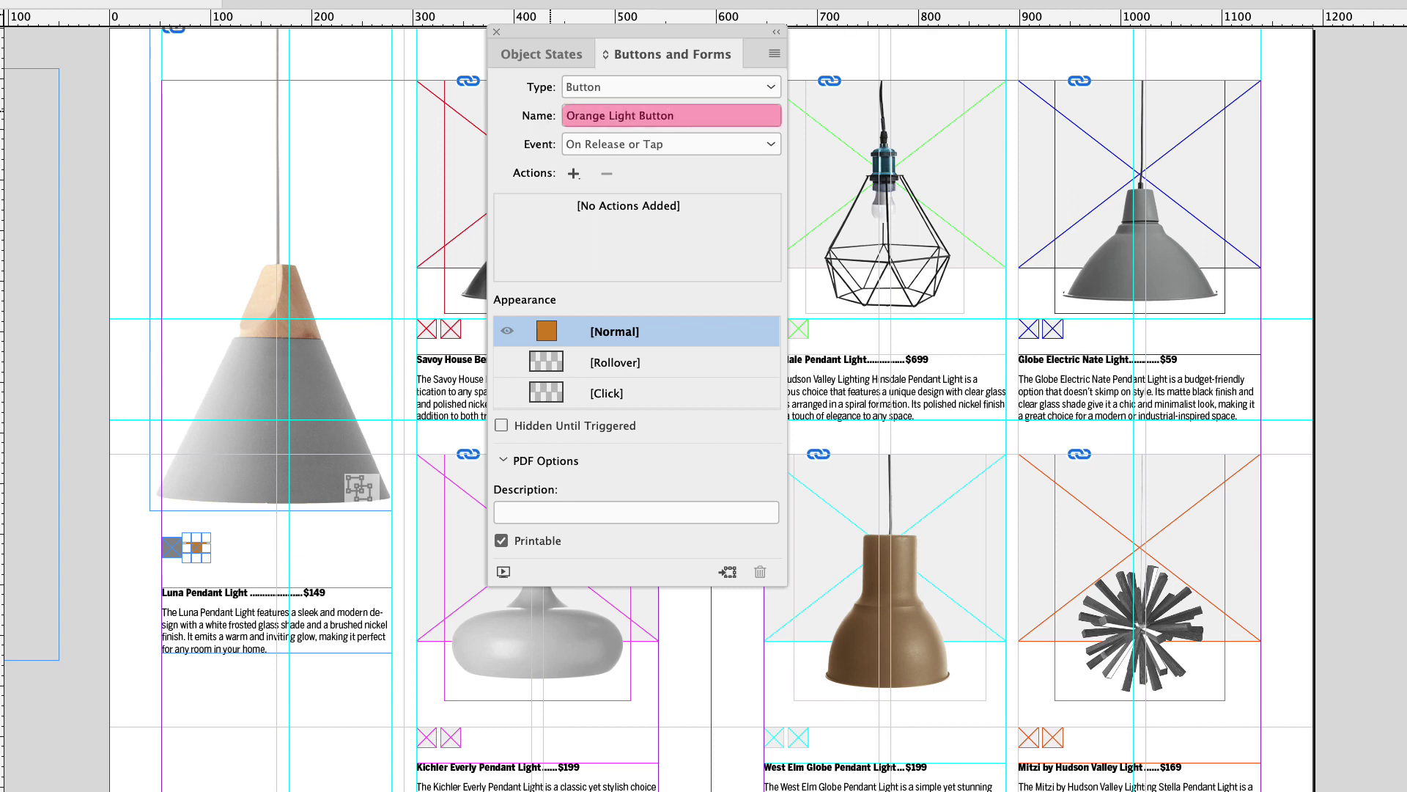
pyautogui.press('Return')
# Step: Give Orange Light Button an On Roll Over event with a Go To State action targeting Main Light's Orange state
pyautogui.click(591, 147)
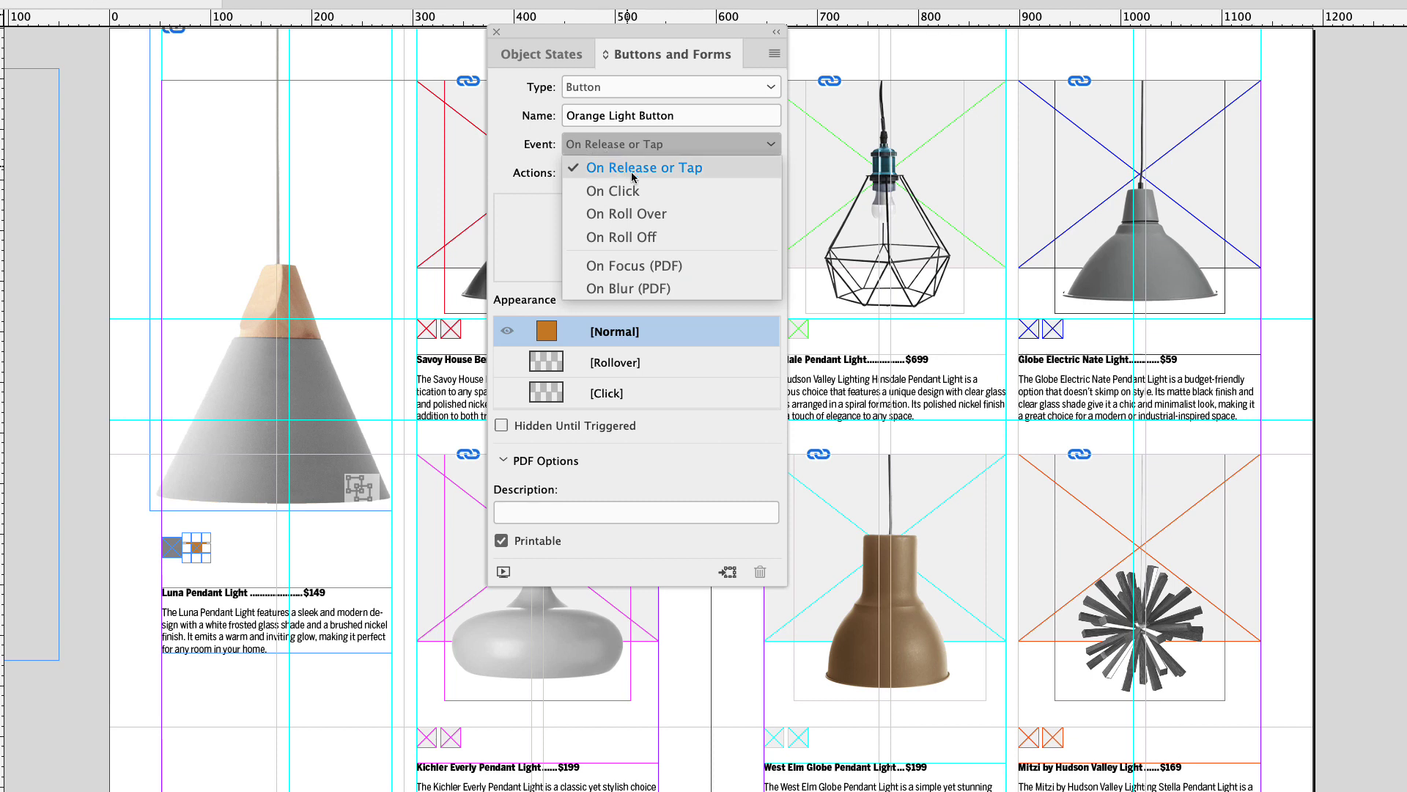
pyautogui.click(638, 214)
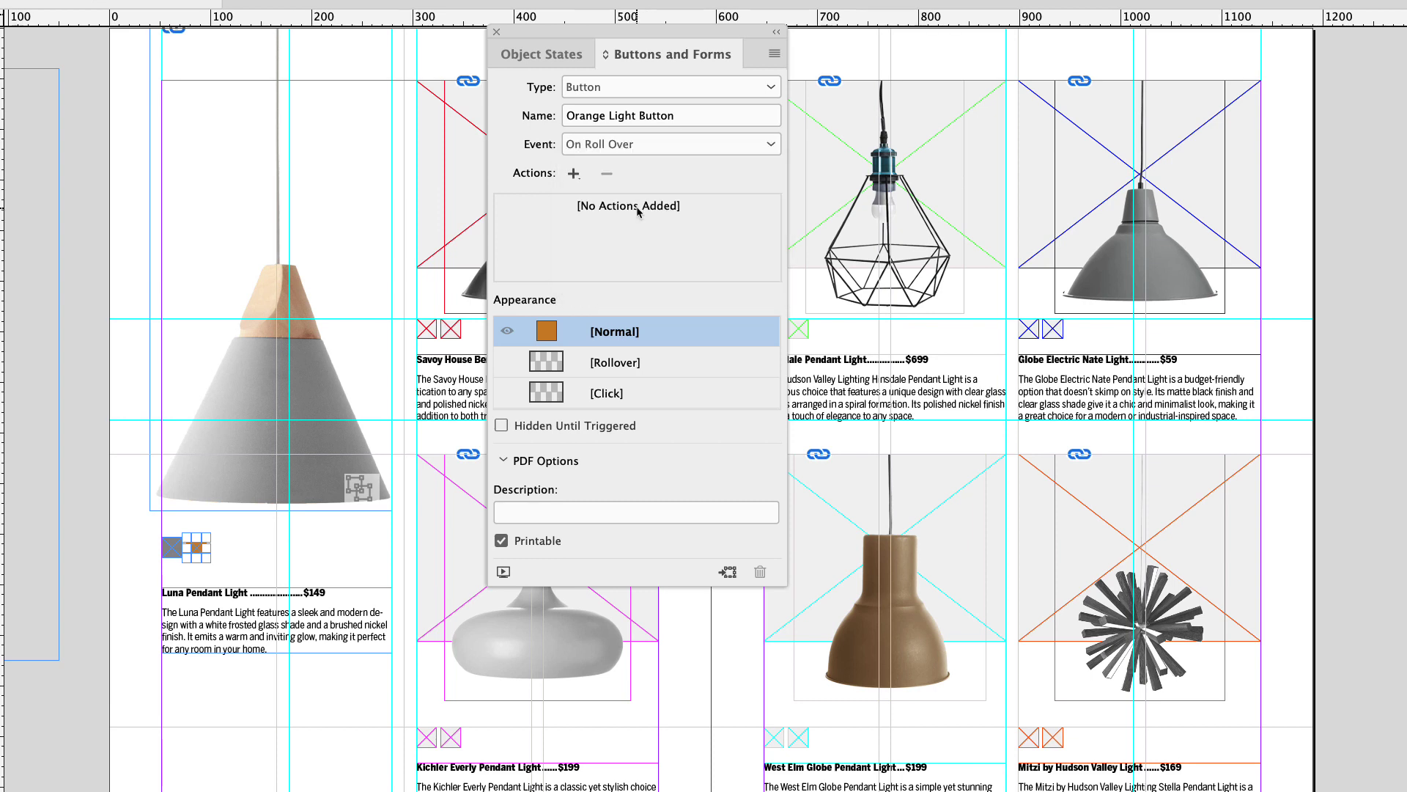
pyautogui.click(576, 179)
pyautogui.click(647, 346)
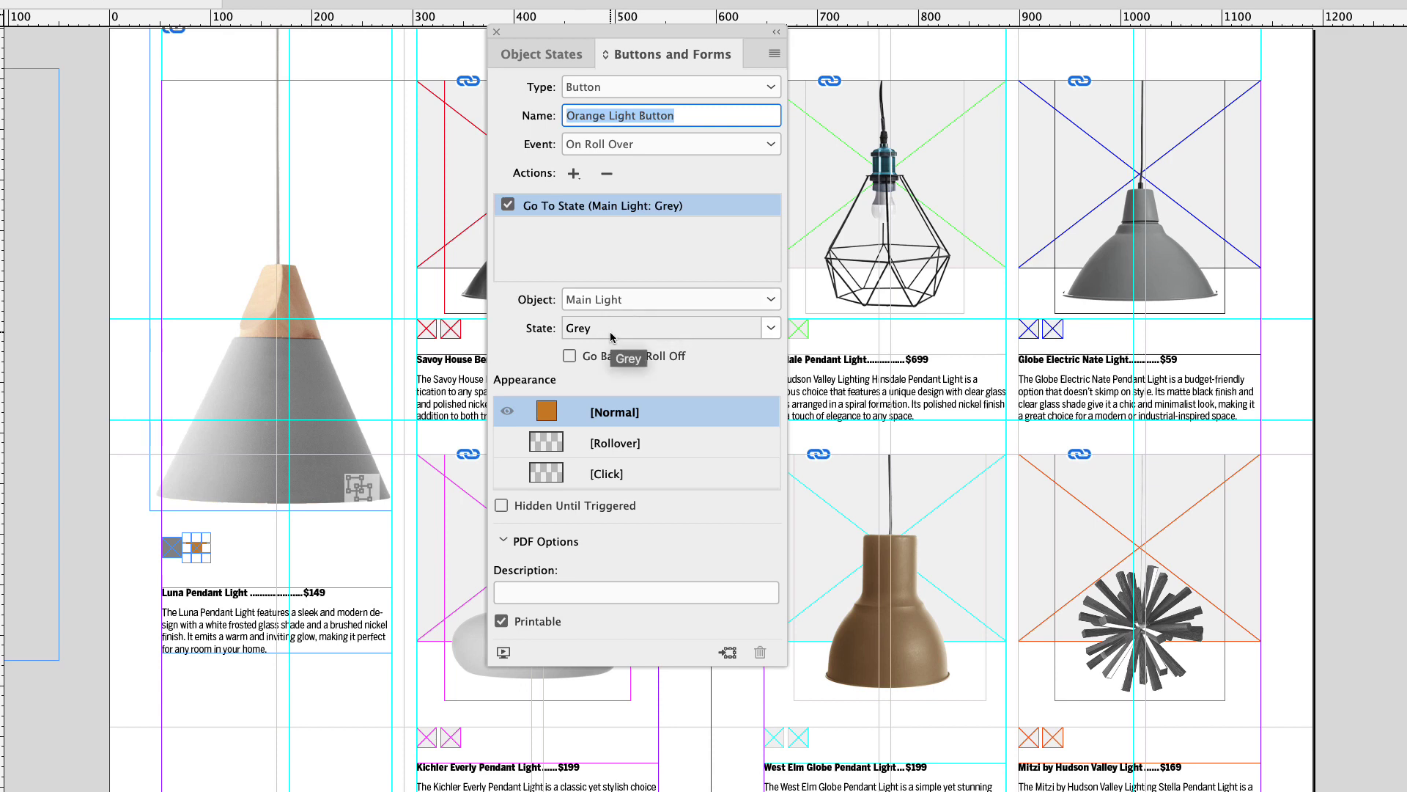
pyautogui.click(610, 331)
pyautogui.click(629, 409)
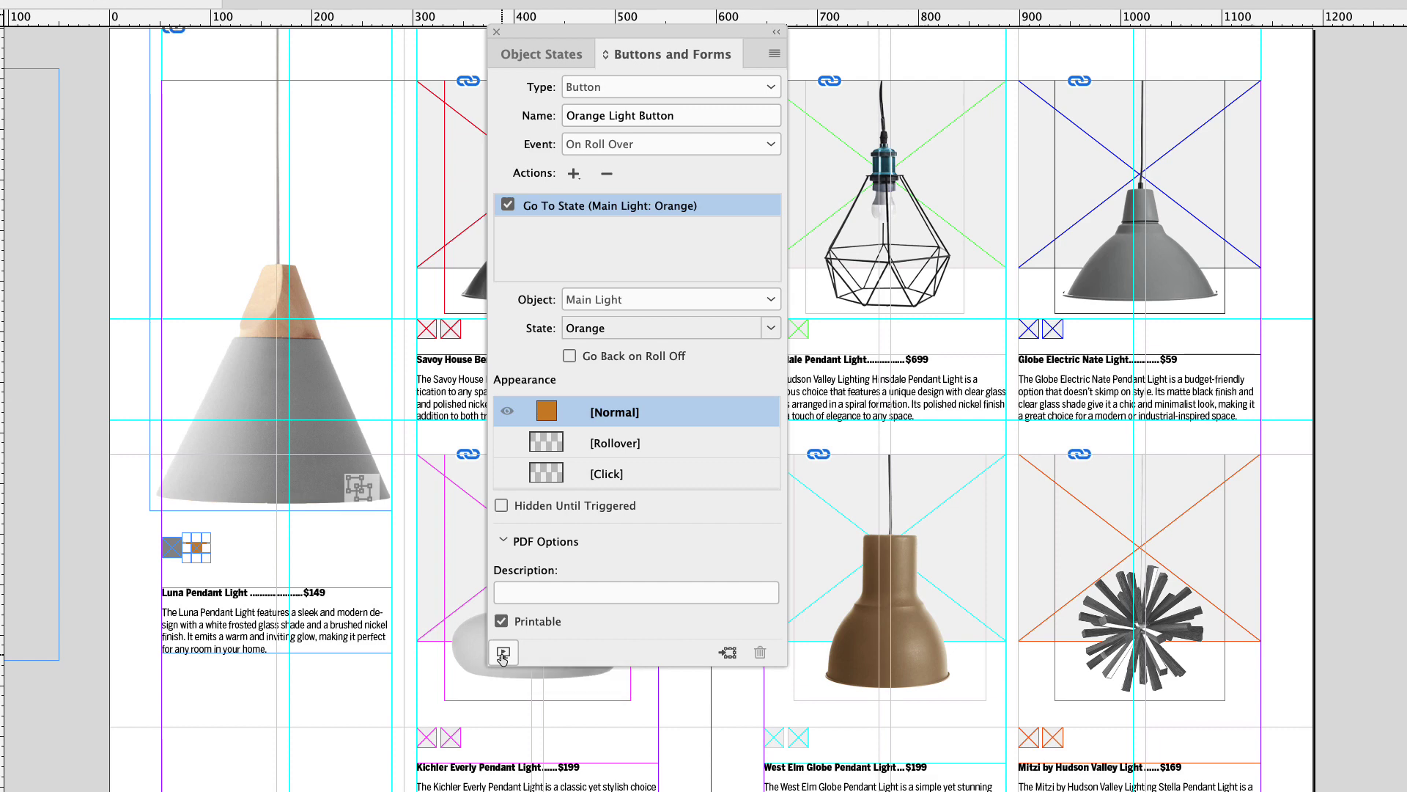
# Step: Preview the spread's interactivity, test the grey and orange swatch rollovers under the Luna lamp, and close the preview
pyautogui.click(503, 654)
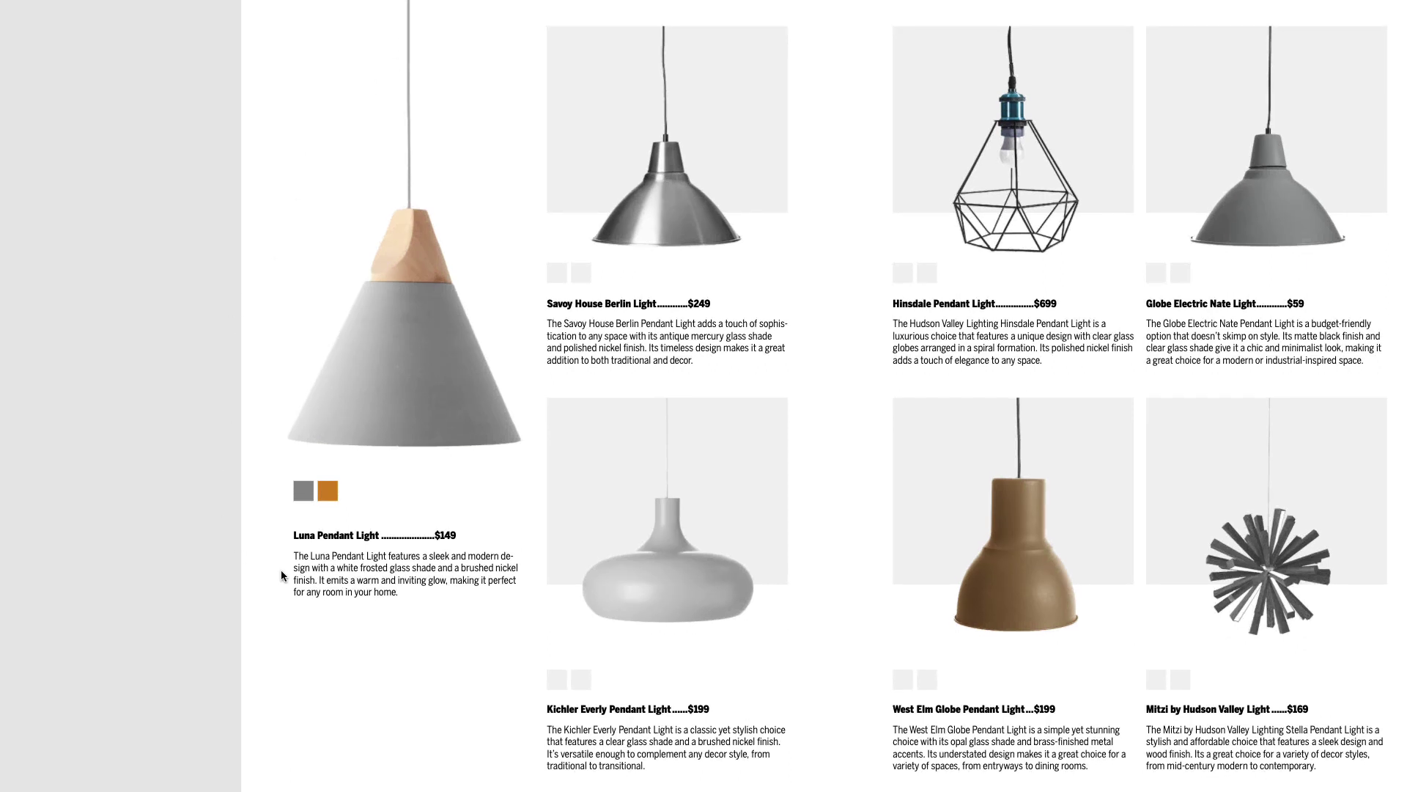
pyautogui.click(308, 497)
pyautogui.click(329, 497)
pyautogui.click(327, 497)
pyautogui.click(305, 497)
pyautogui.click(330, 499)
pyautogui.click(308, 498)
pyautogui.click(325, 498)
pyautogui.click(305, 496)
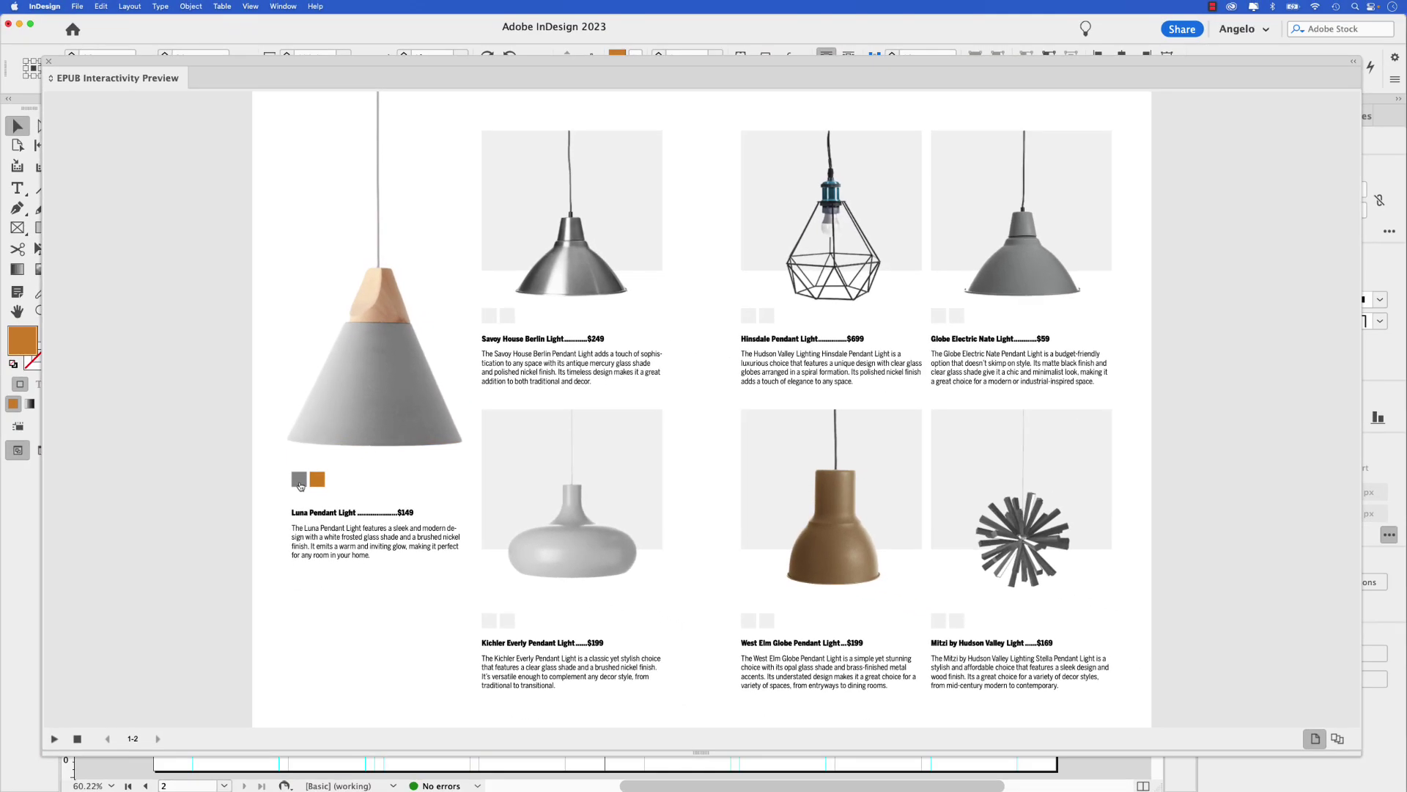
pyautogui.click(316, 484)
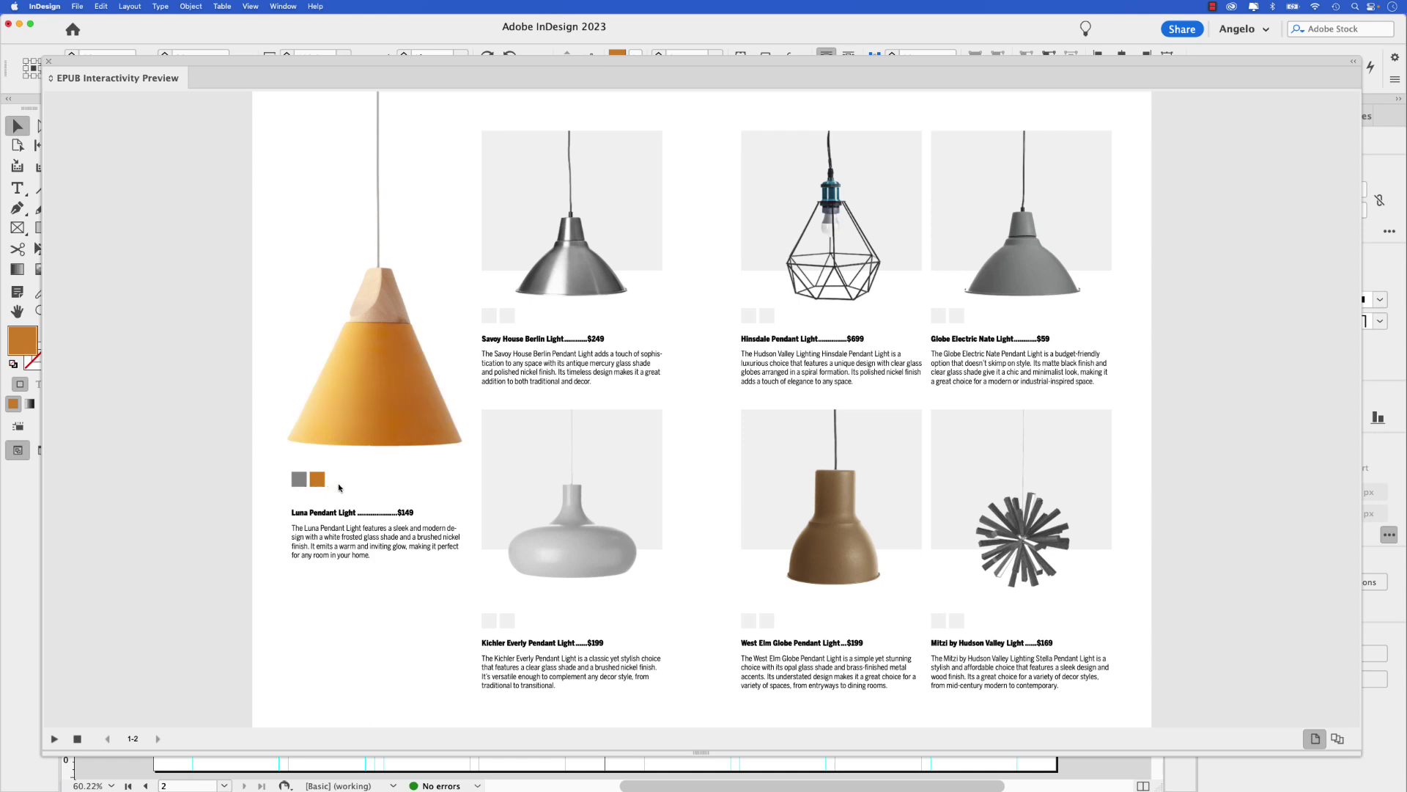
pyautogui.click(299, 482)
pyautogui.click(315, 482)
pyautogui.click(48, 61)
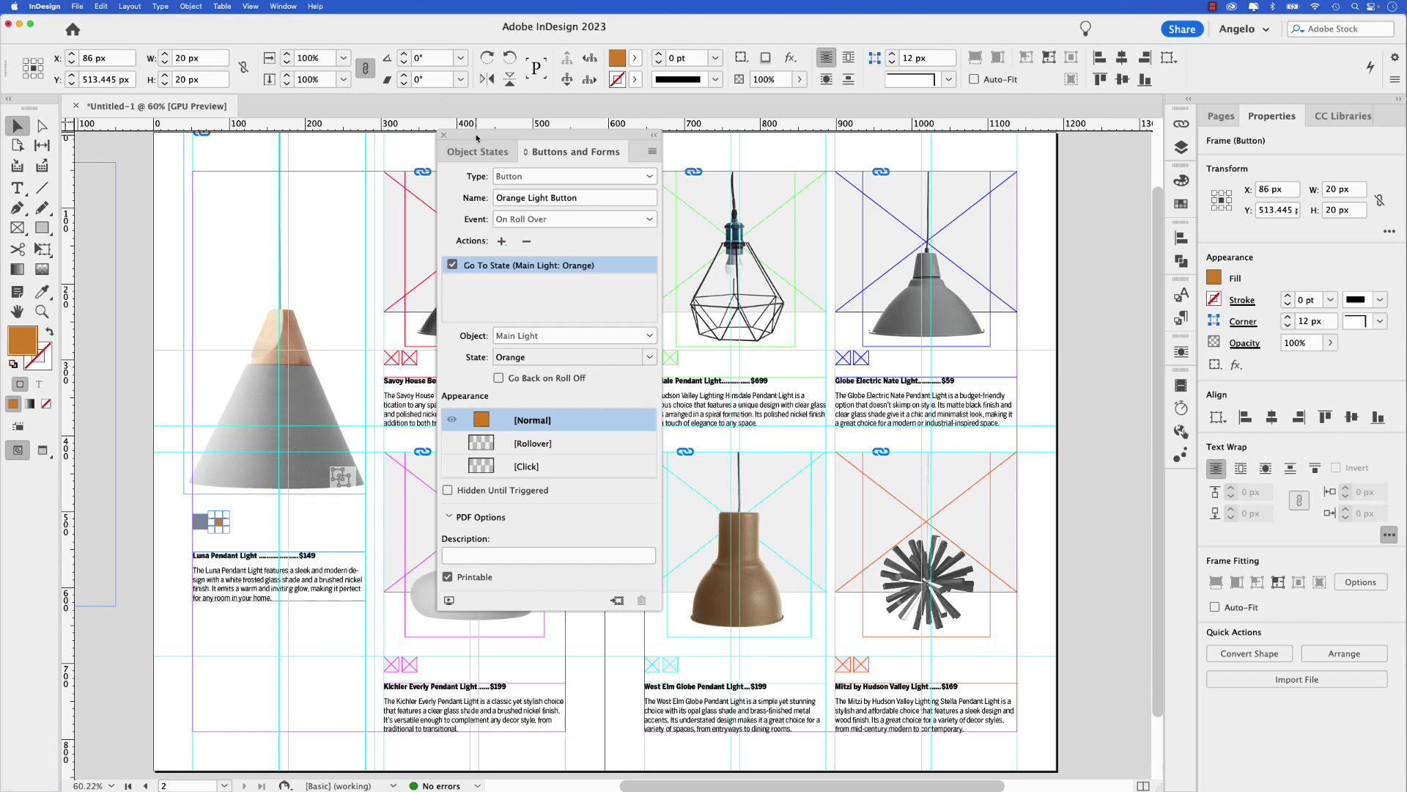
# Step: Duplicate the silver Savoy House Berlin lamp image in place
pyautogui.moveTo(489, 136); pyautogui.dragTo(653, 142)
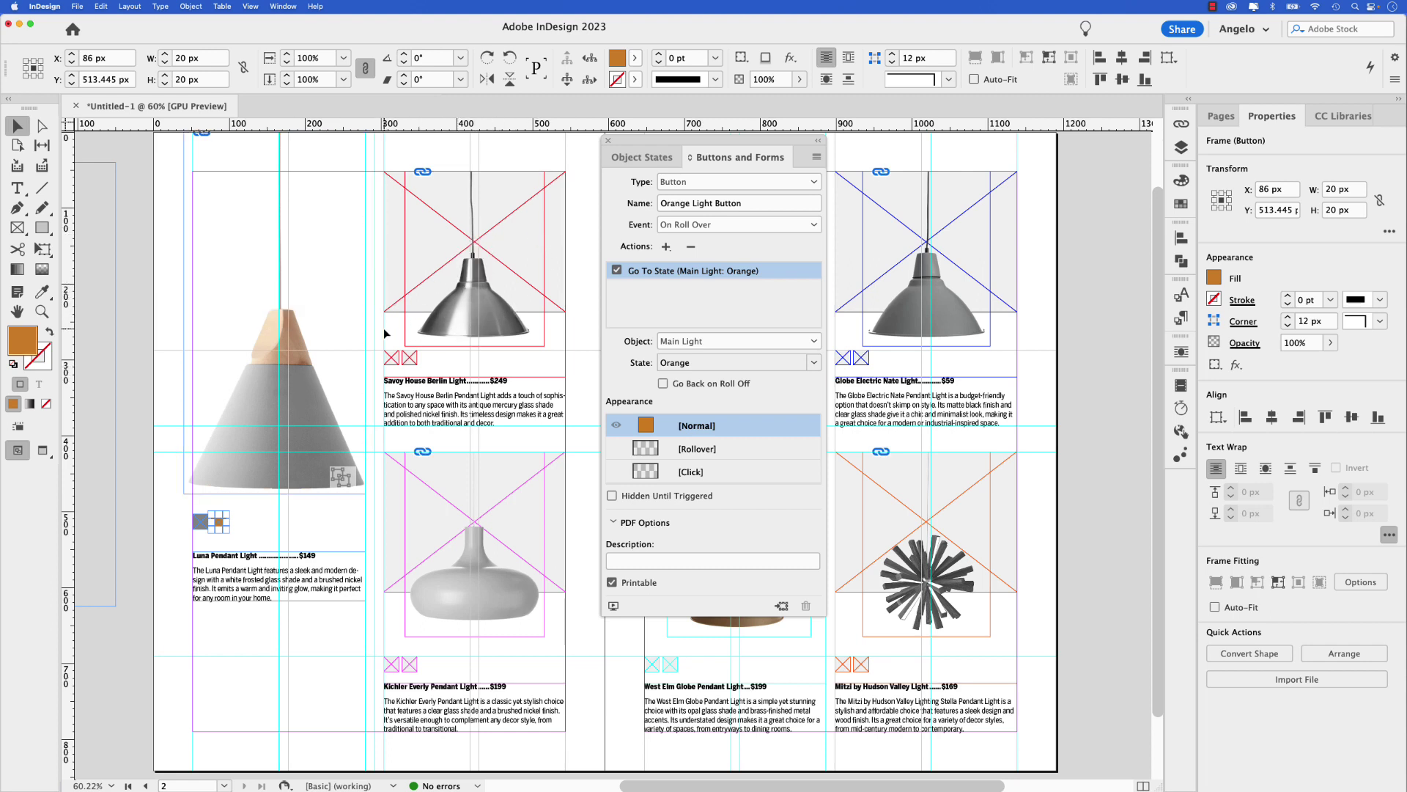
pyautogui.click(462, 332)
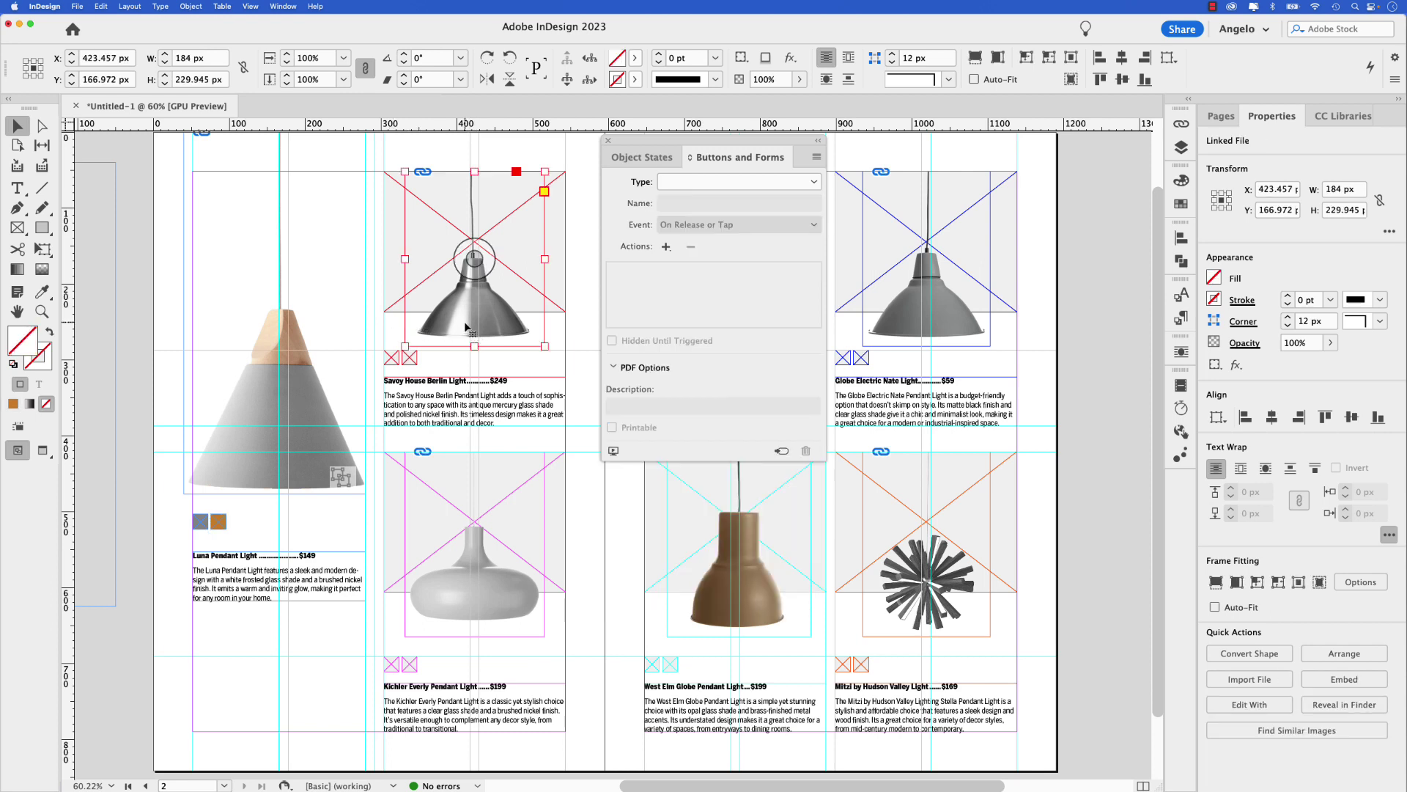
pyautogui.press('super+c')
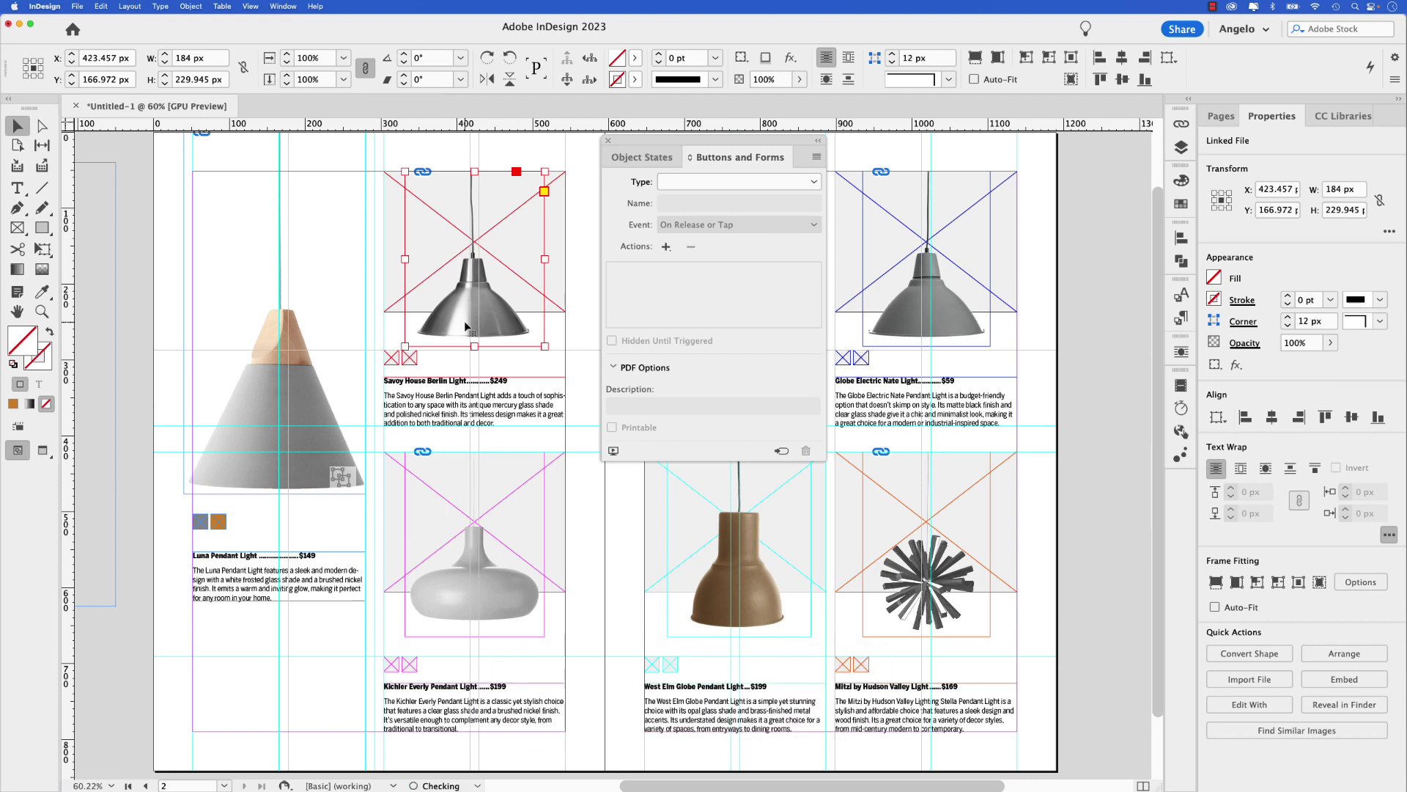
pyautogui.press('shift+alt+super+v')
pyautogui.moveTo(467, 325); pyautogui.dragTo(499, 328)
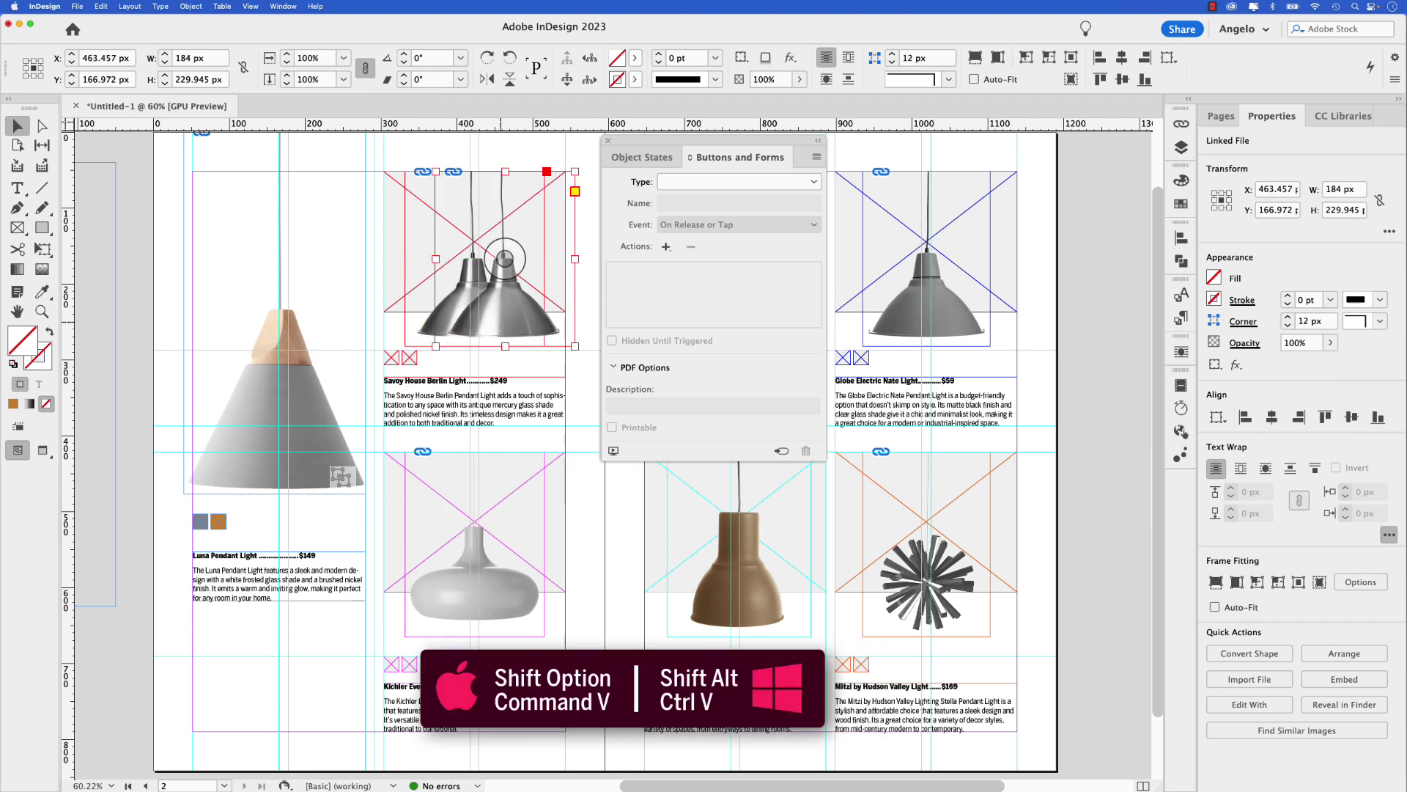
# Step: Hide the Silver layer of the duplicated Savoy lamp image and send this gold copy one level back behind the silver lamp
pyautogui.rightClick(496, 328)
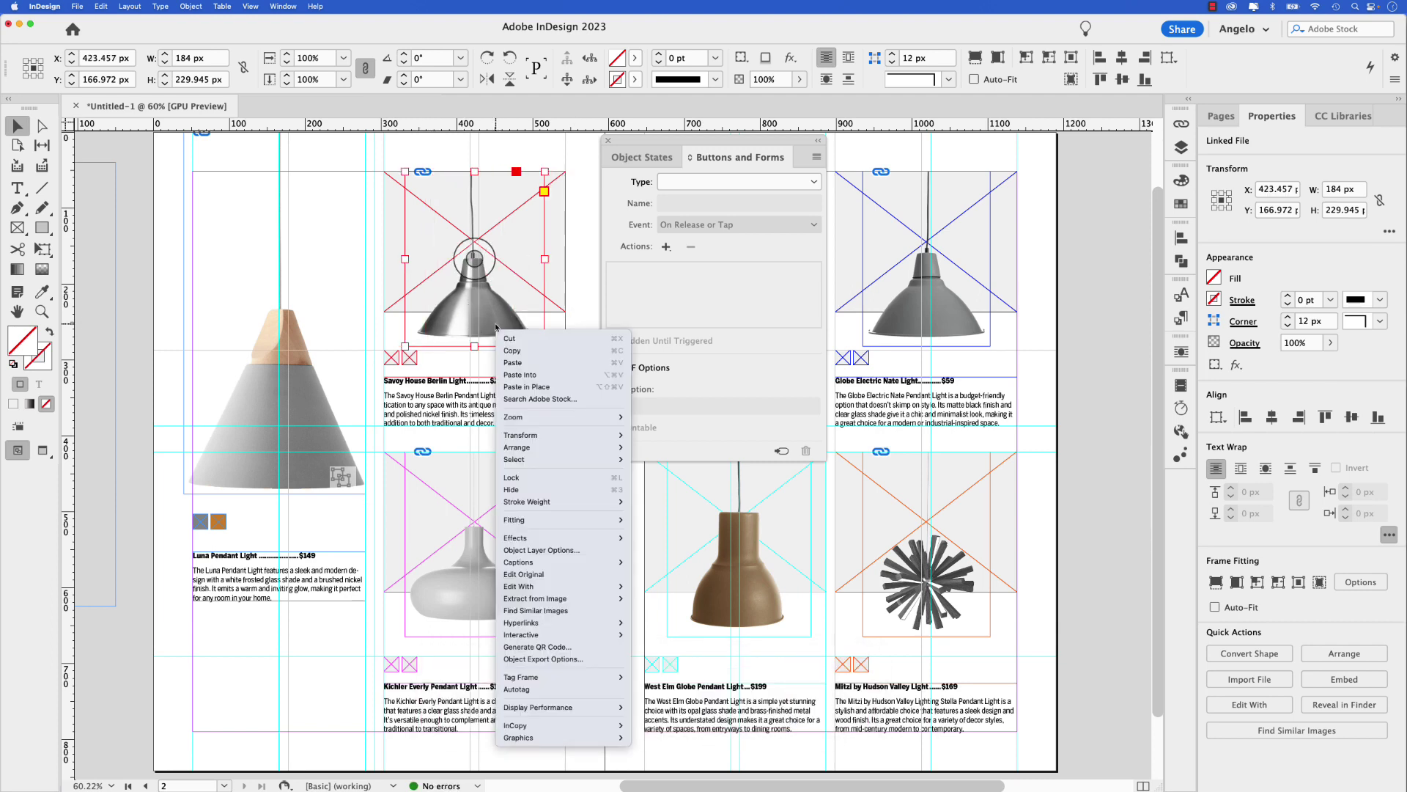
pyautogui.click(555, 551)
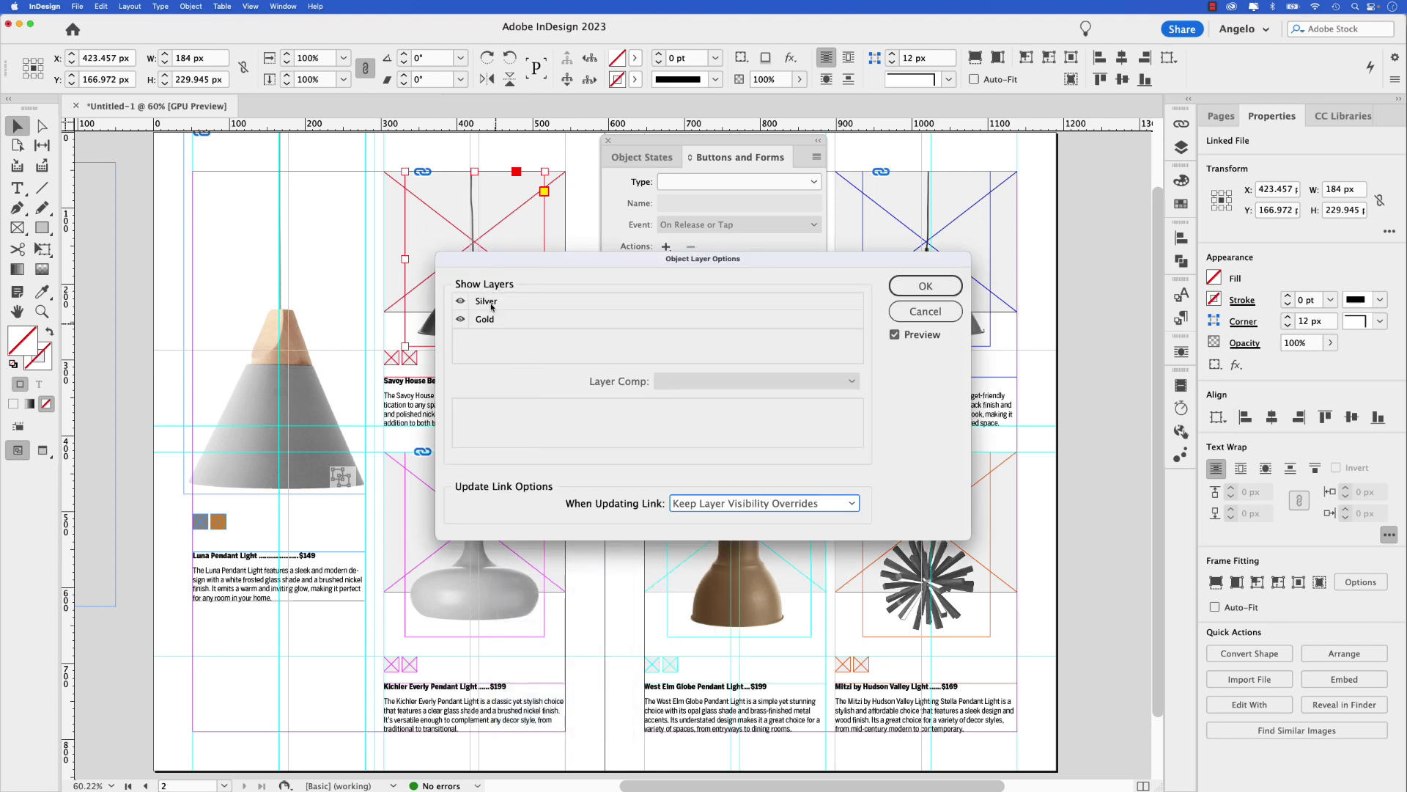
pyautogui.click(460, 302)
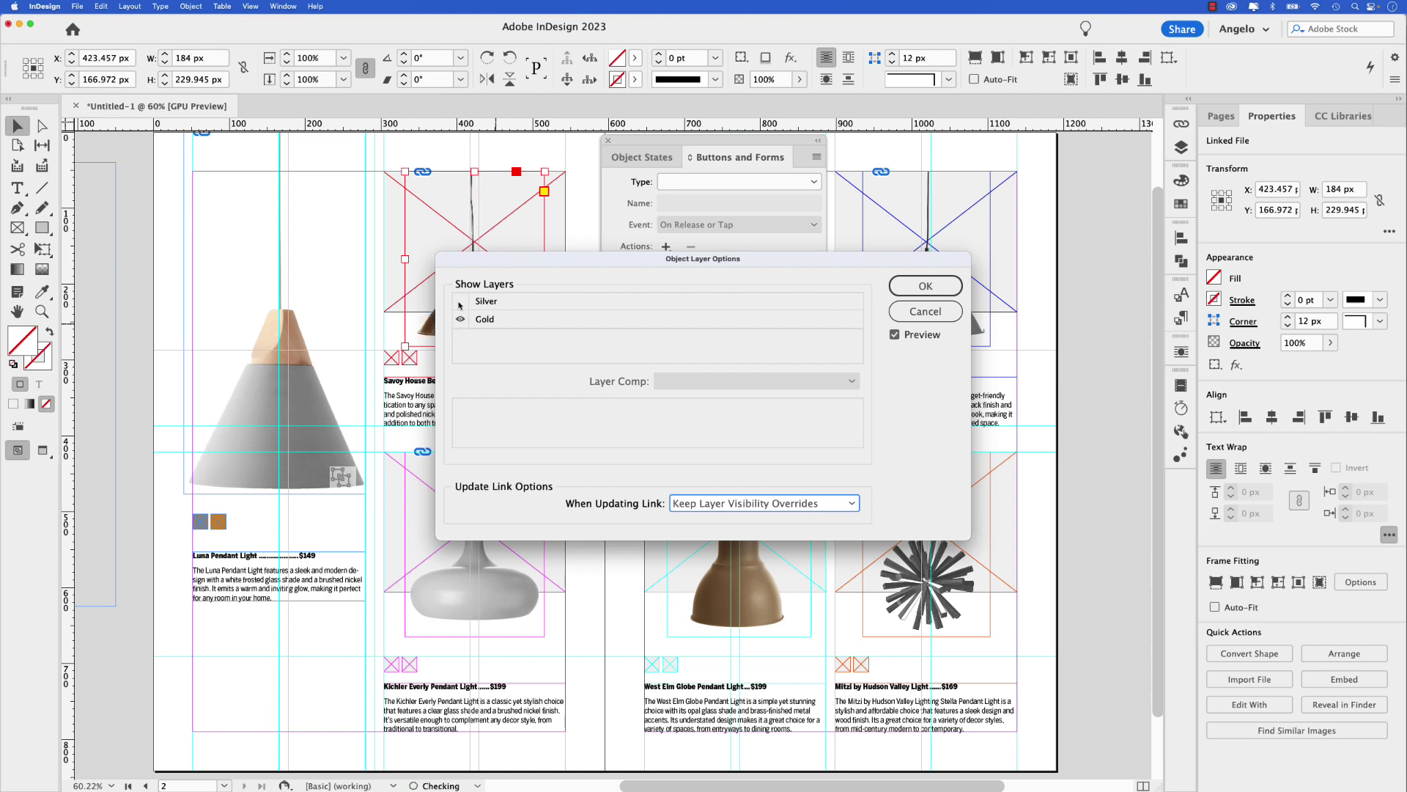
pyautogui.click(934, 291)
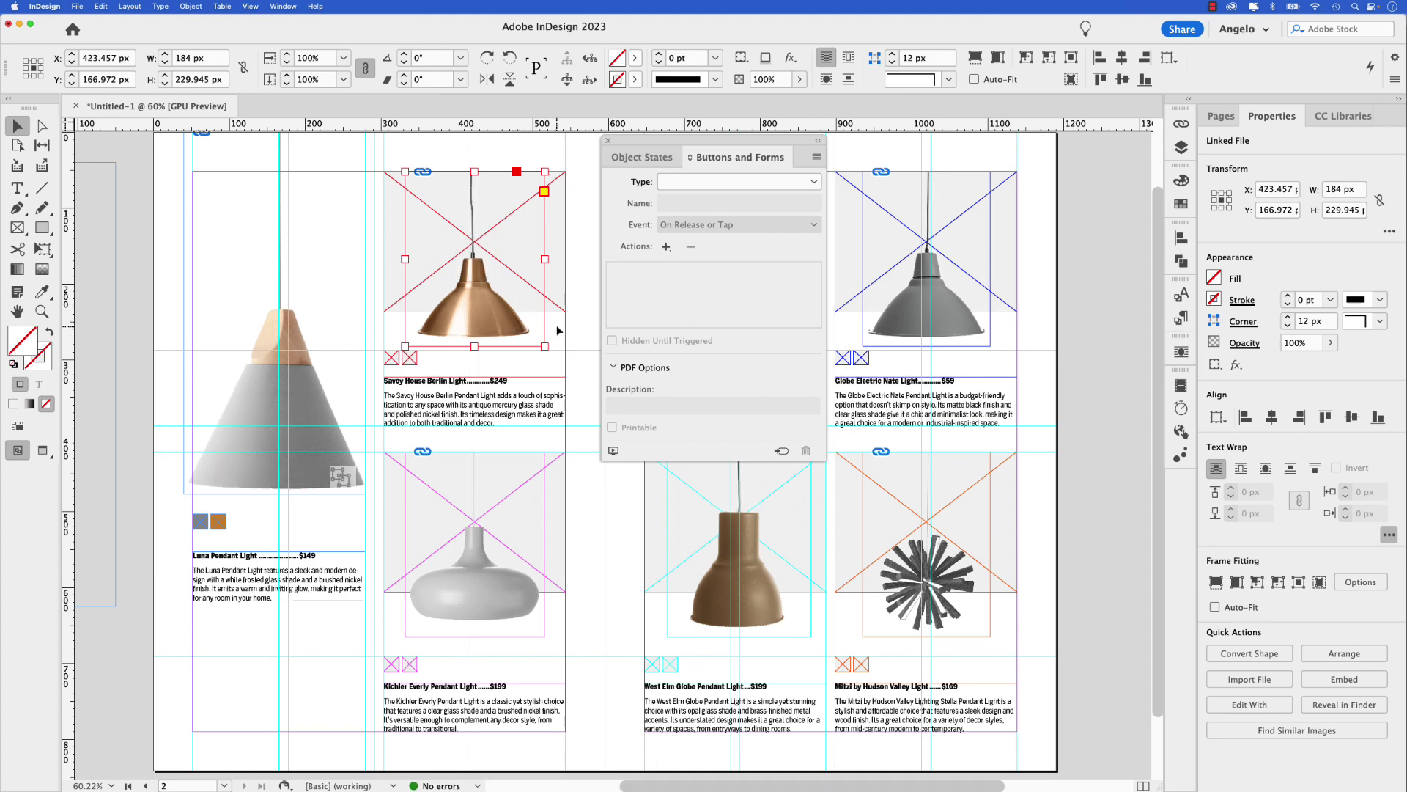
pyautogui.press('super+bracketleft')
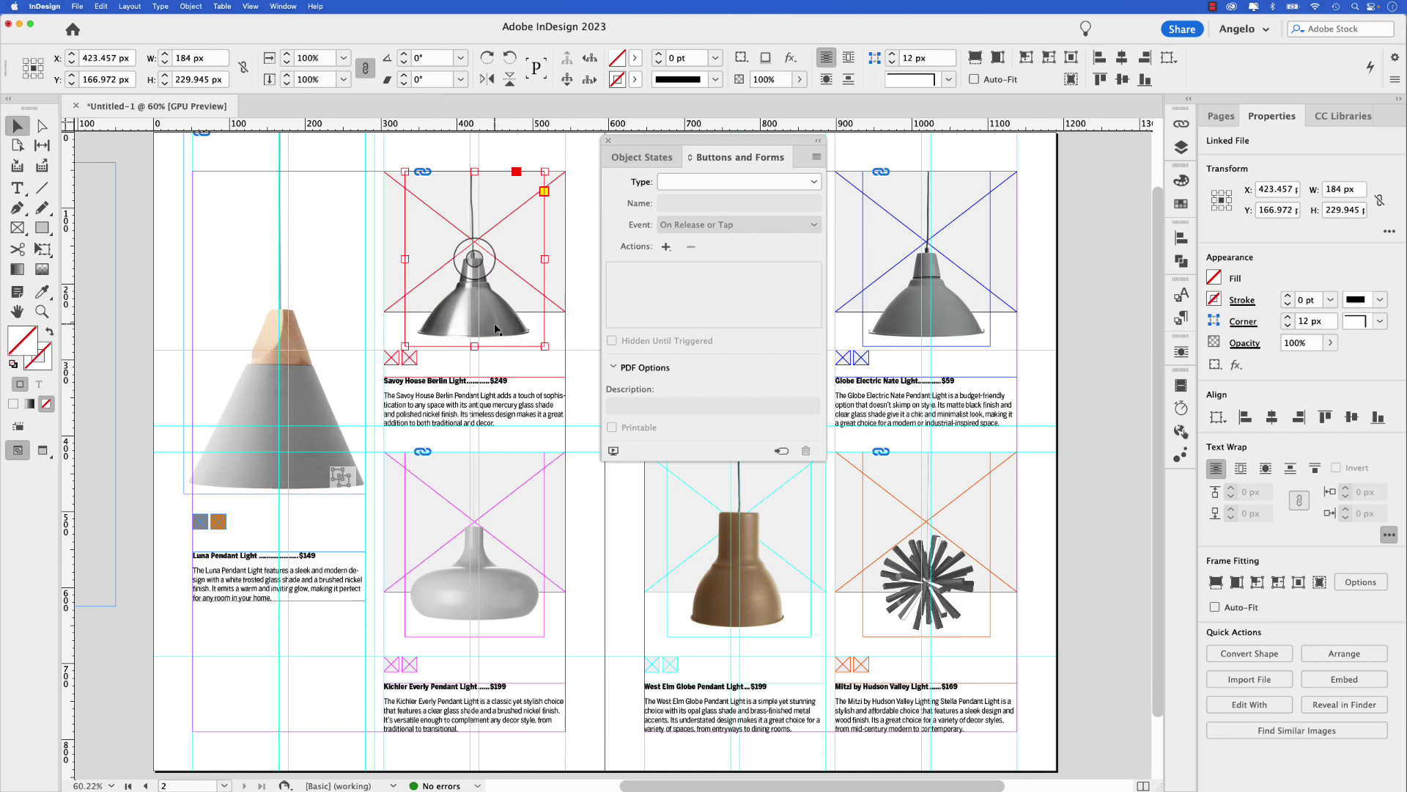
pyautogui.moveTo(404, 327); pyautogui.dragTo(453, 328)
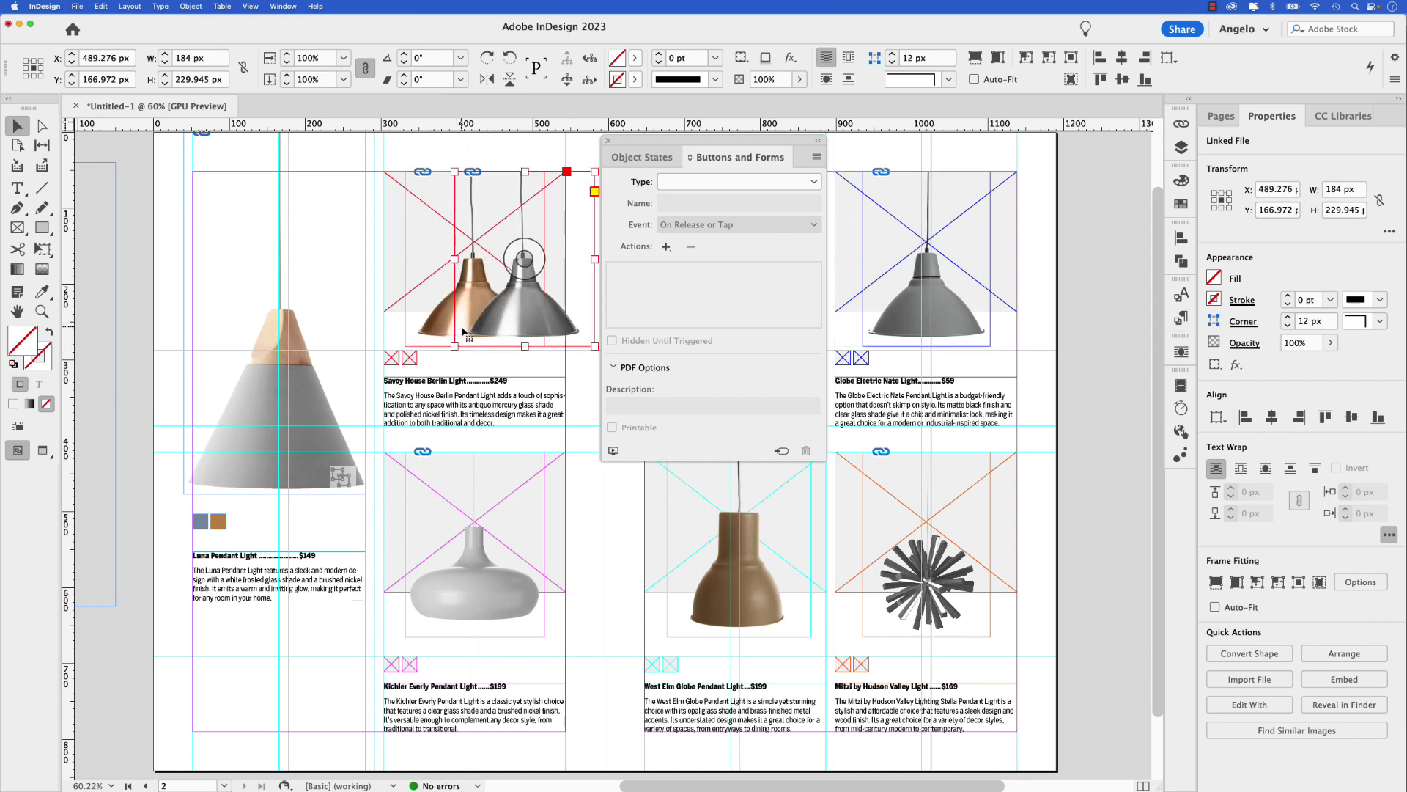
pyautogui.press('super+z')
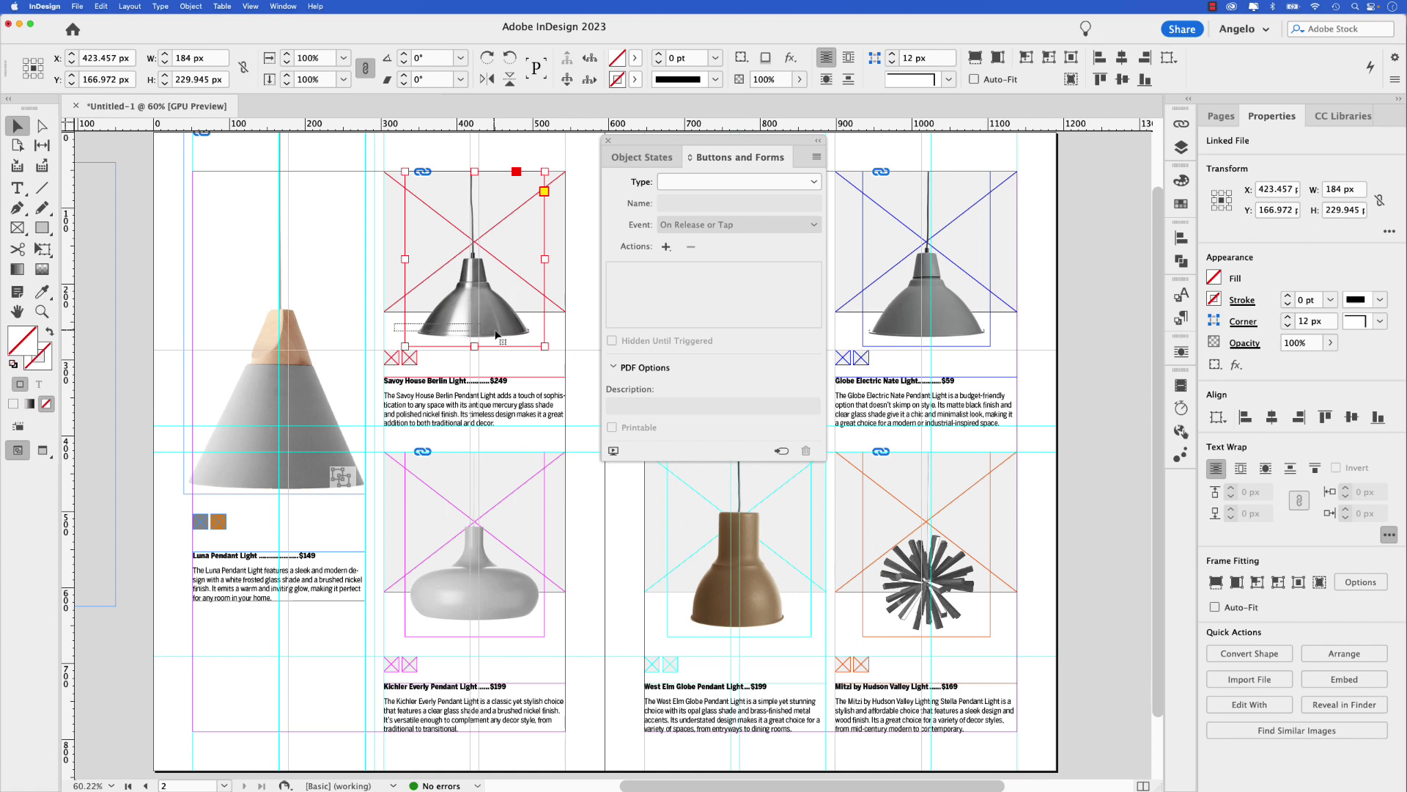
# Step: Combine the stacked silver and gold Savoy lamp images into a multi-state object
pyautogui.keyDown('shift'); pyautogui.click(440, 330); pyautogui.keyUp('shift')
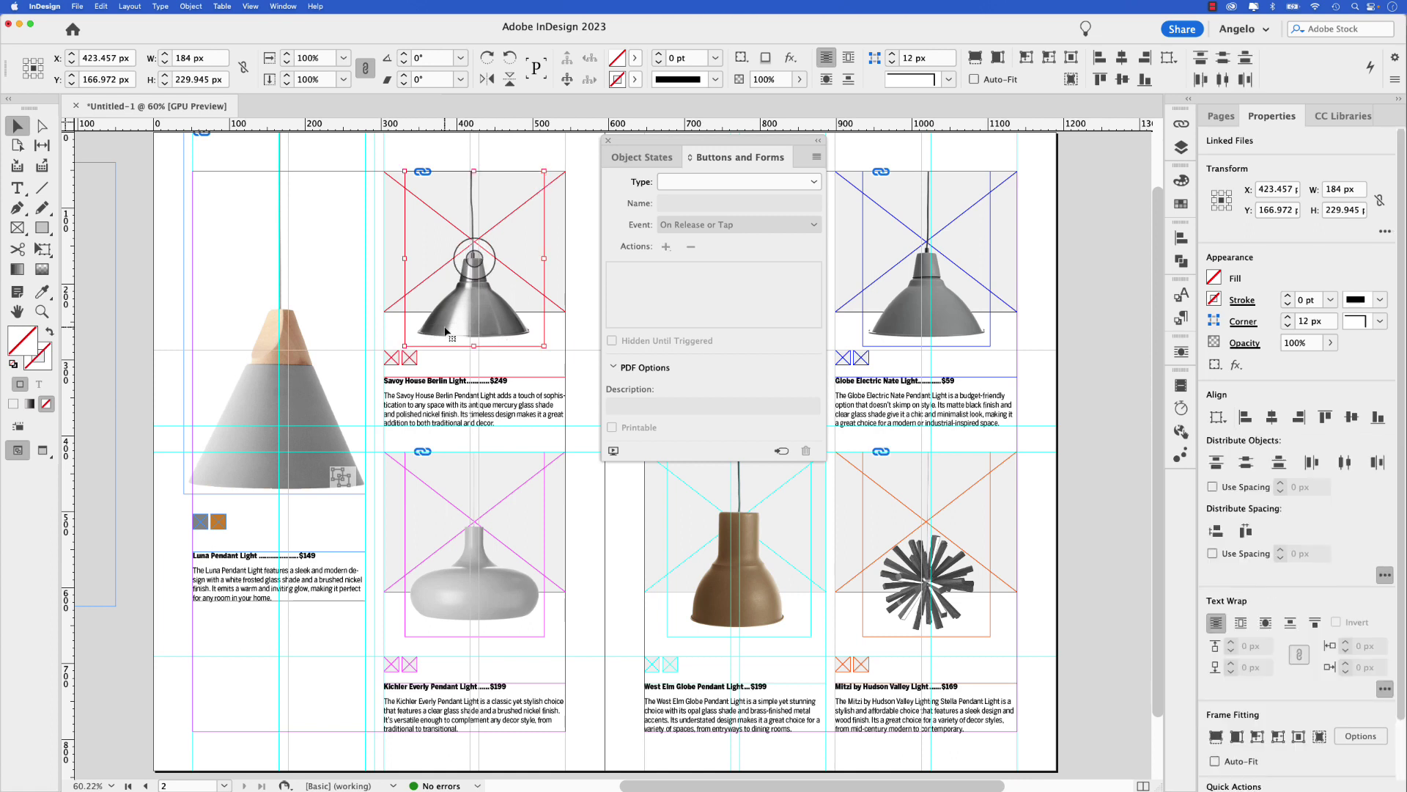
pyautogui.click(642, 157)
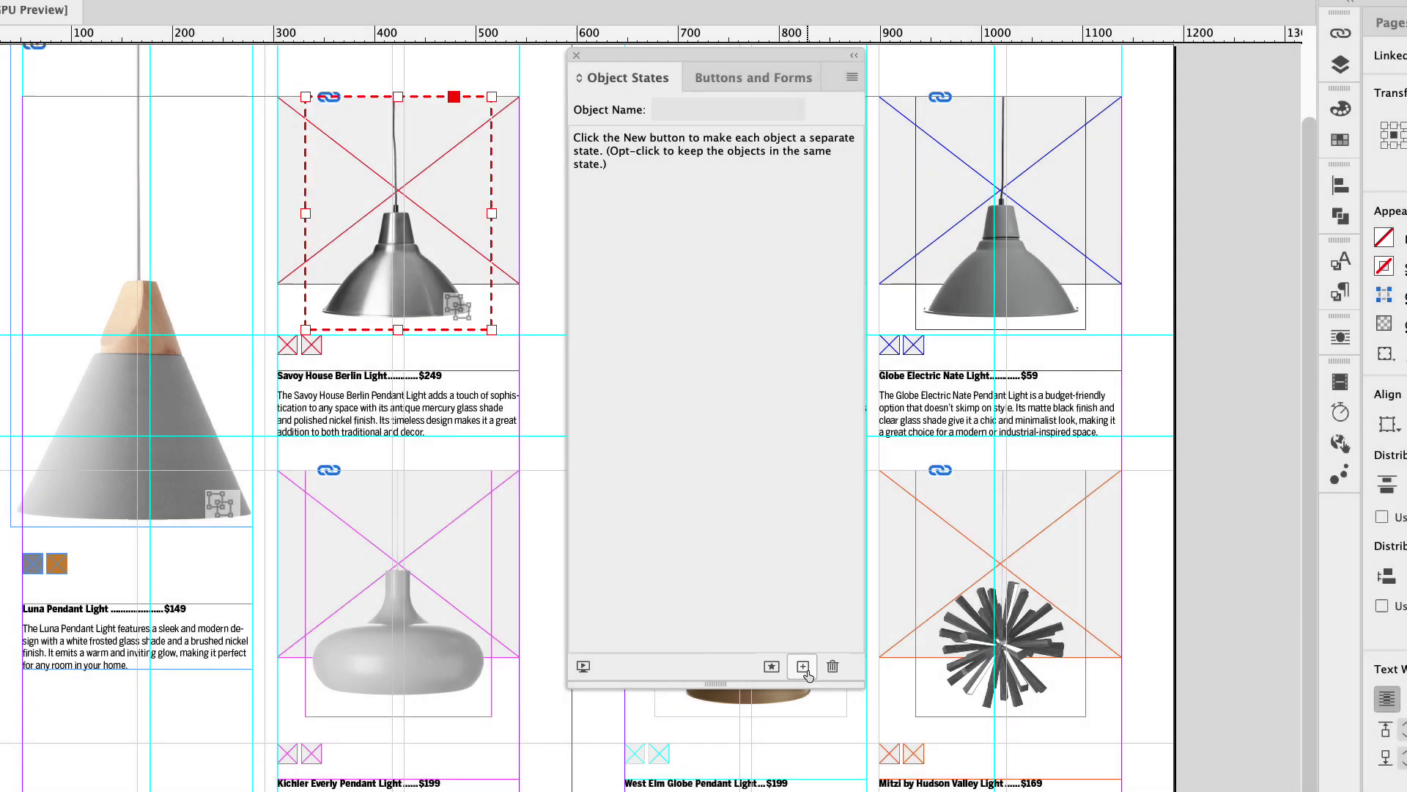
pyautogui.click(802, 667)
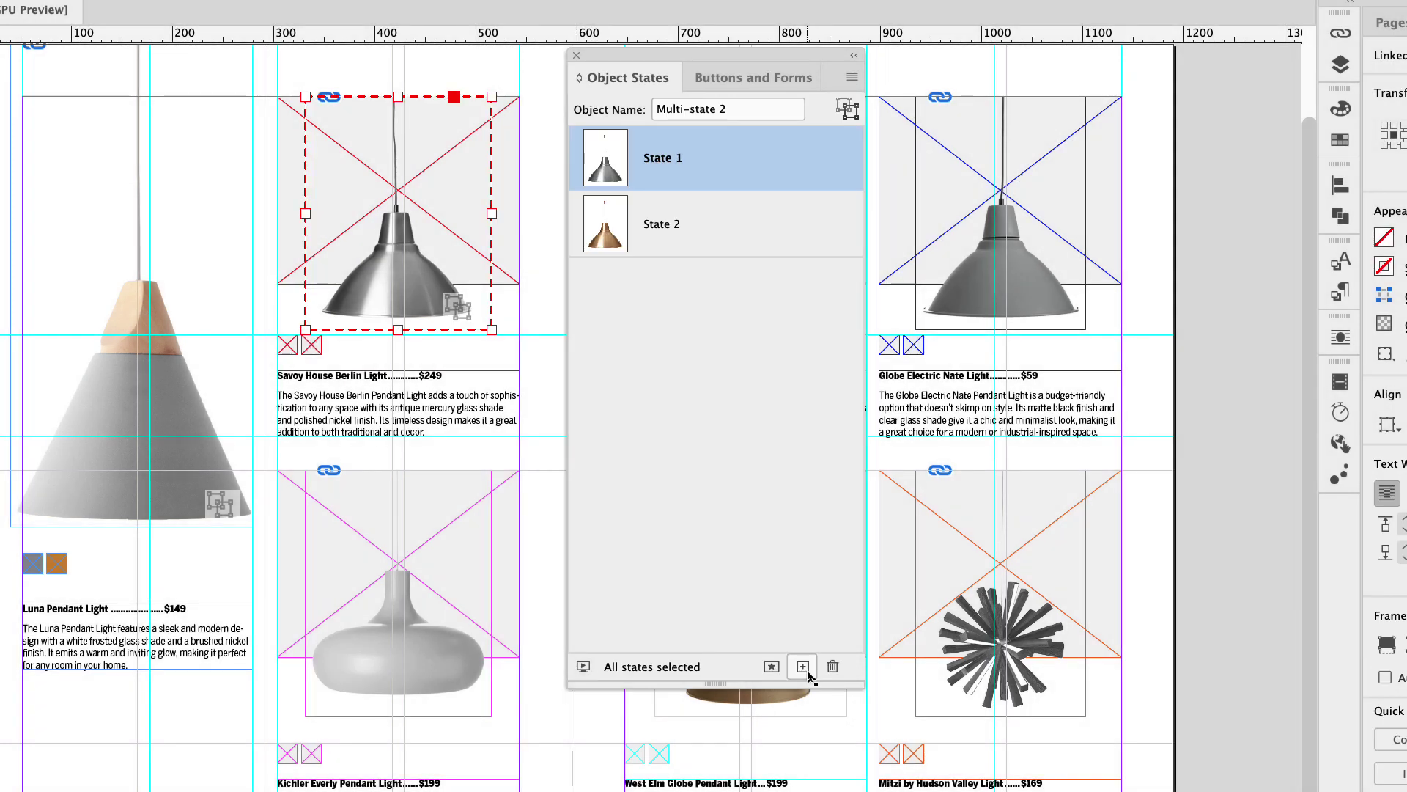
# Step: Rename the Savoy lamp's silver state Silver and its gold state Gold
pyautogui.click(667, 165)
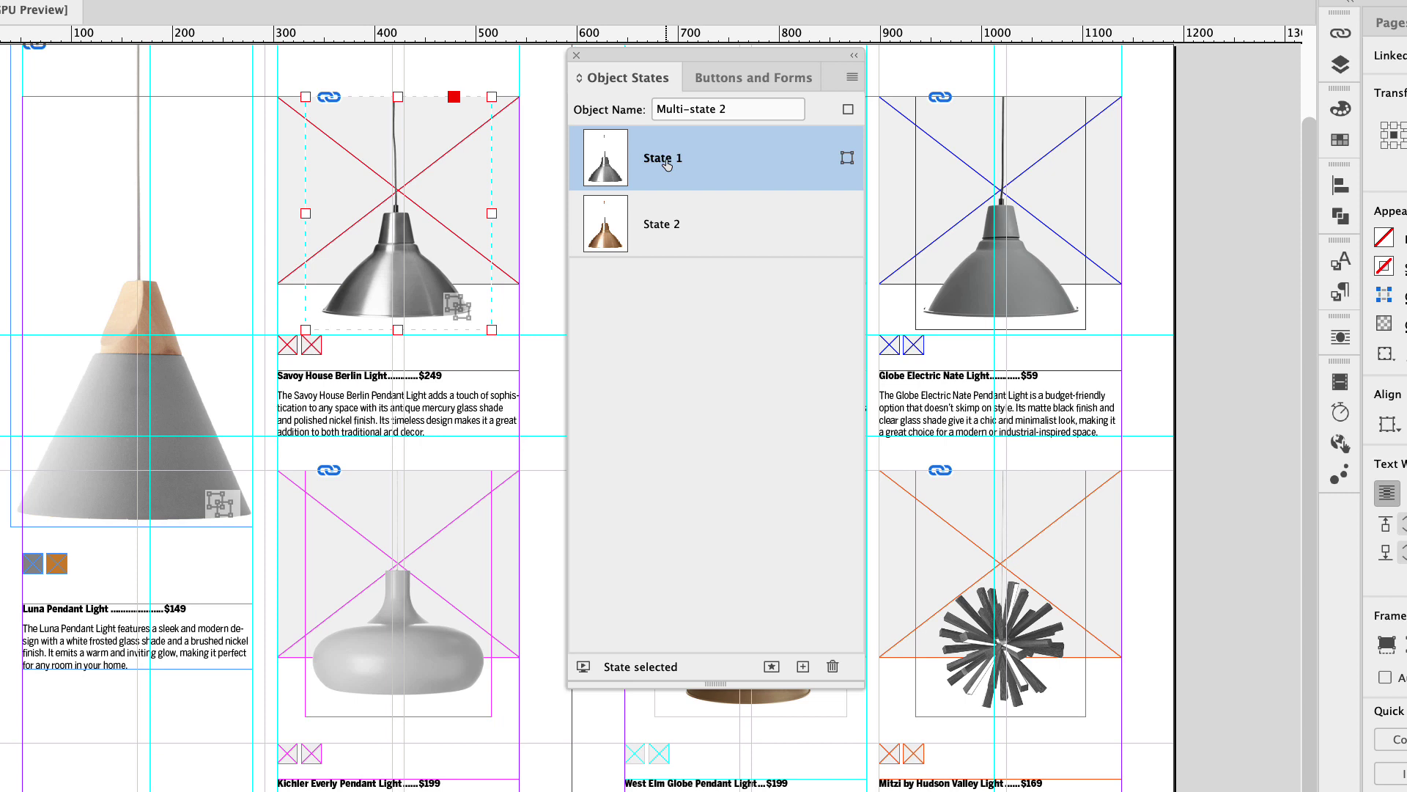
pyautogui.doubleClick(667, 162)
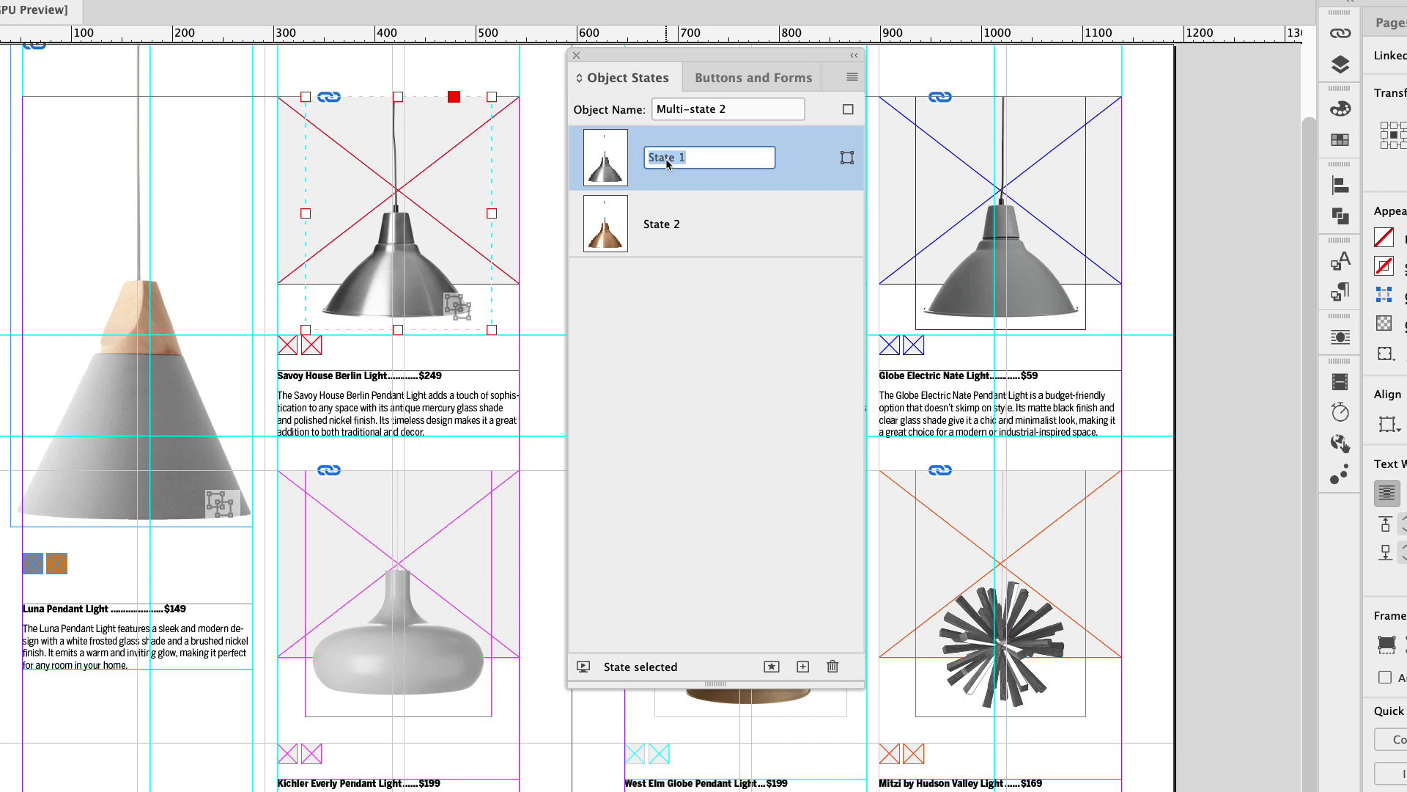
pyautogui.write('Silver')
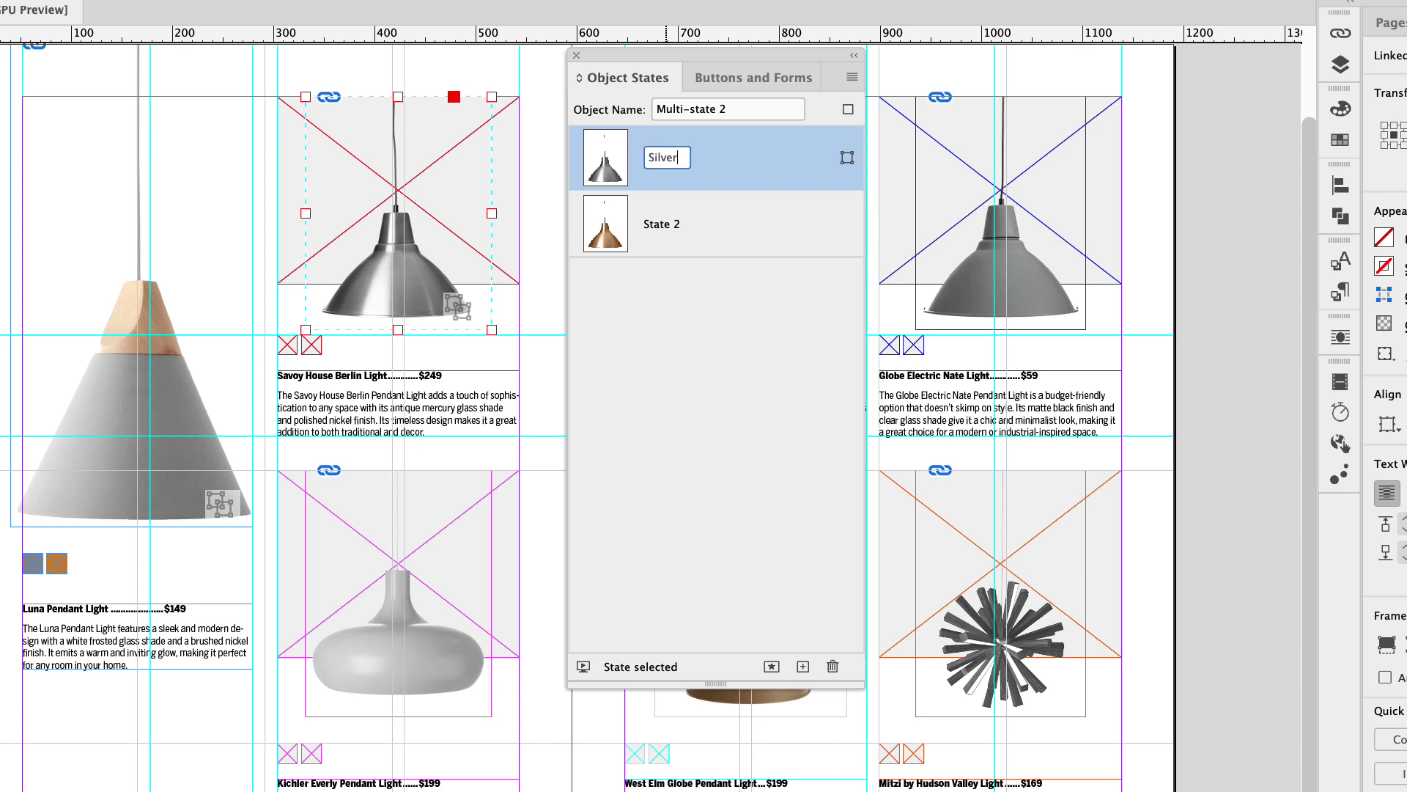
pyautogui.press('Return')
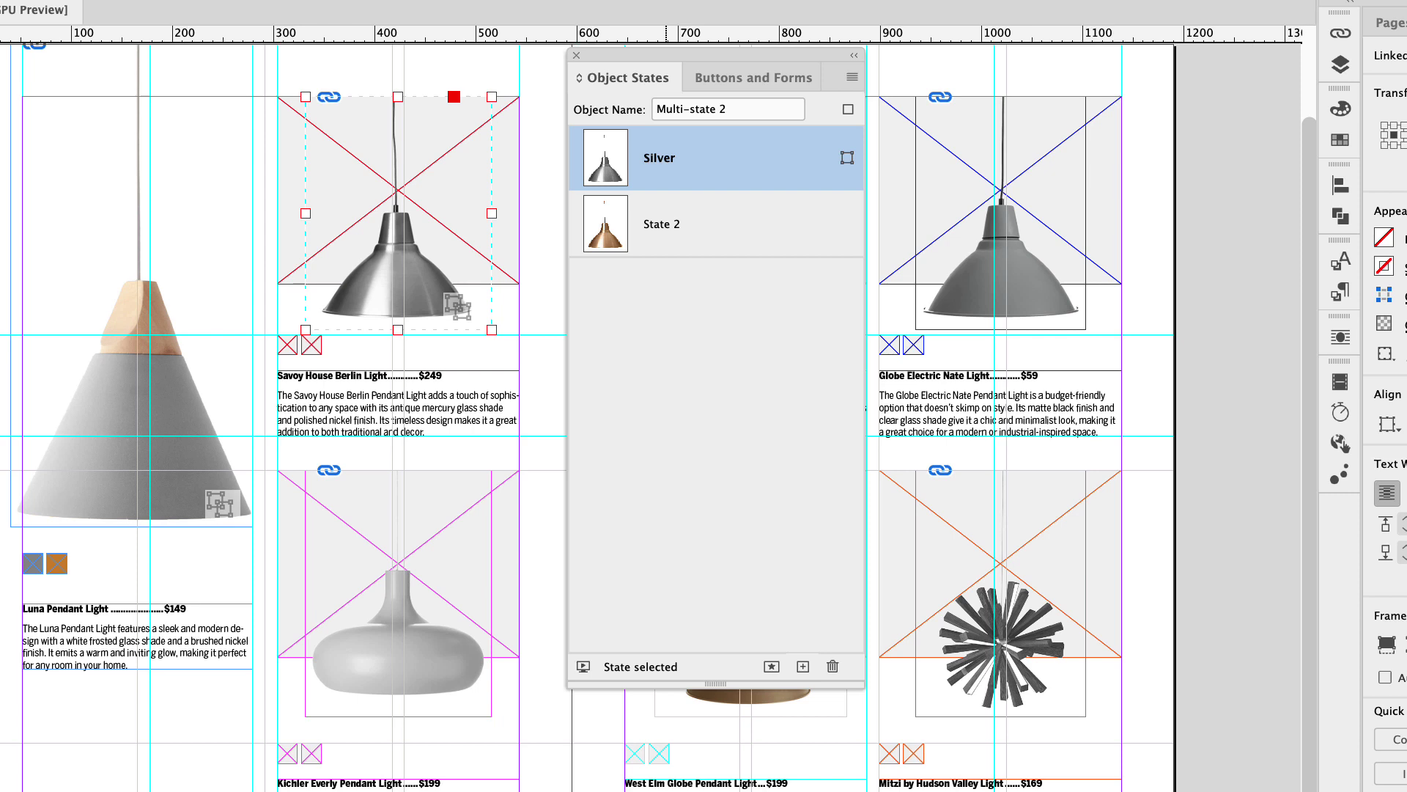
pyautogui.click(661, 229)
pyautogui.doubleClick(661, 224)
pyautogui.write('Gold')
pyautogui.press('Return')
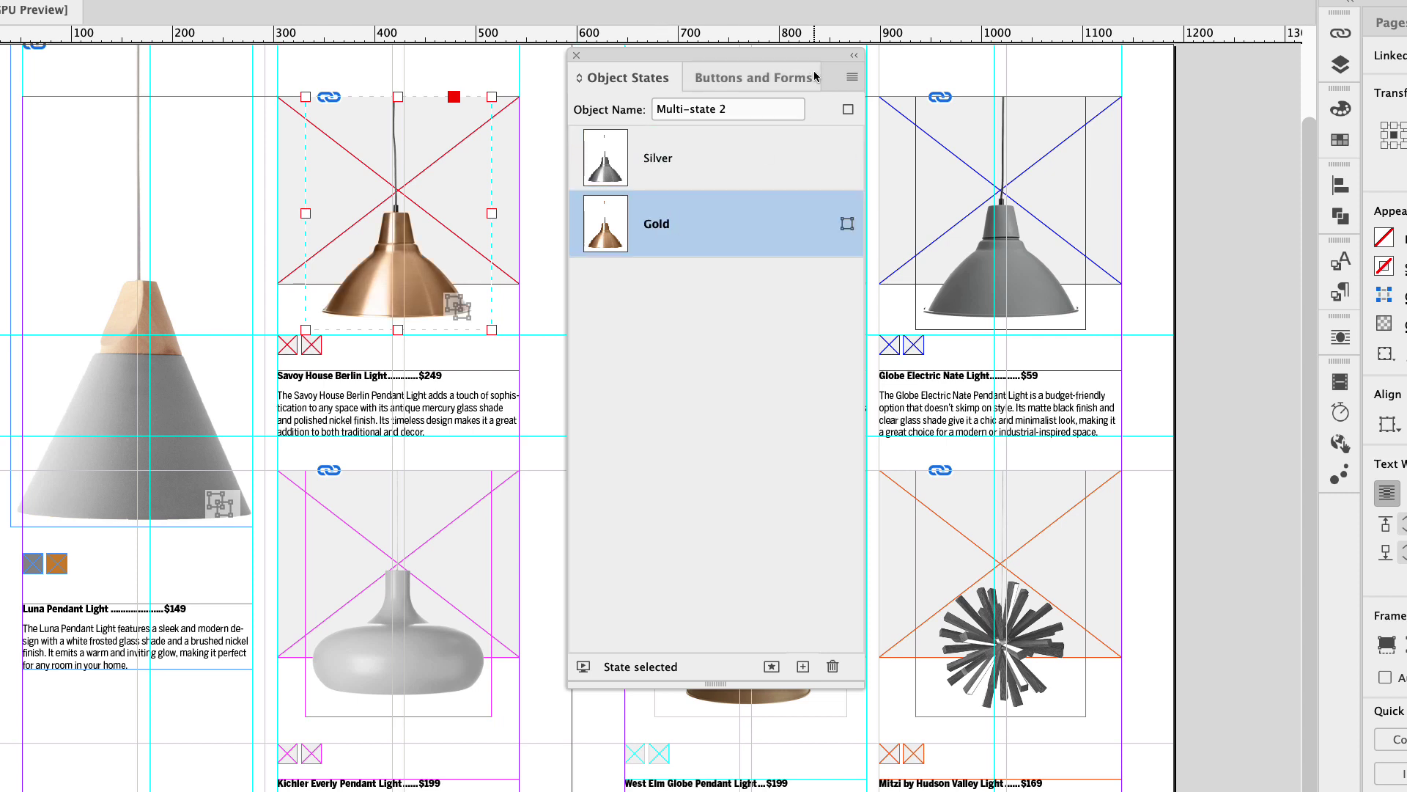
# Step: Name the Savoy lamp's multi-state object Light 01 and make Silver its active state
pyautogui.moveTo(762, 114); pyautogui.dragTo(655, 110)
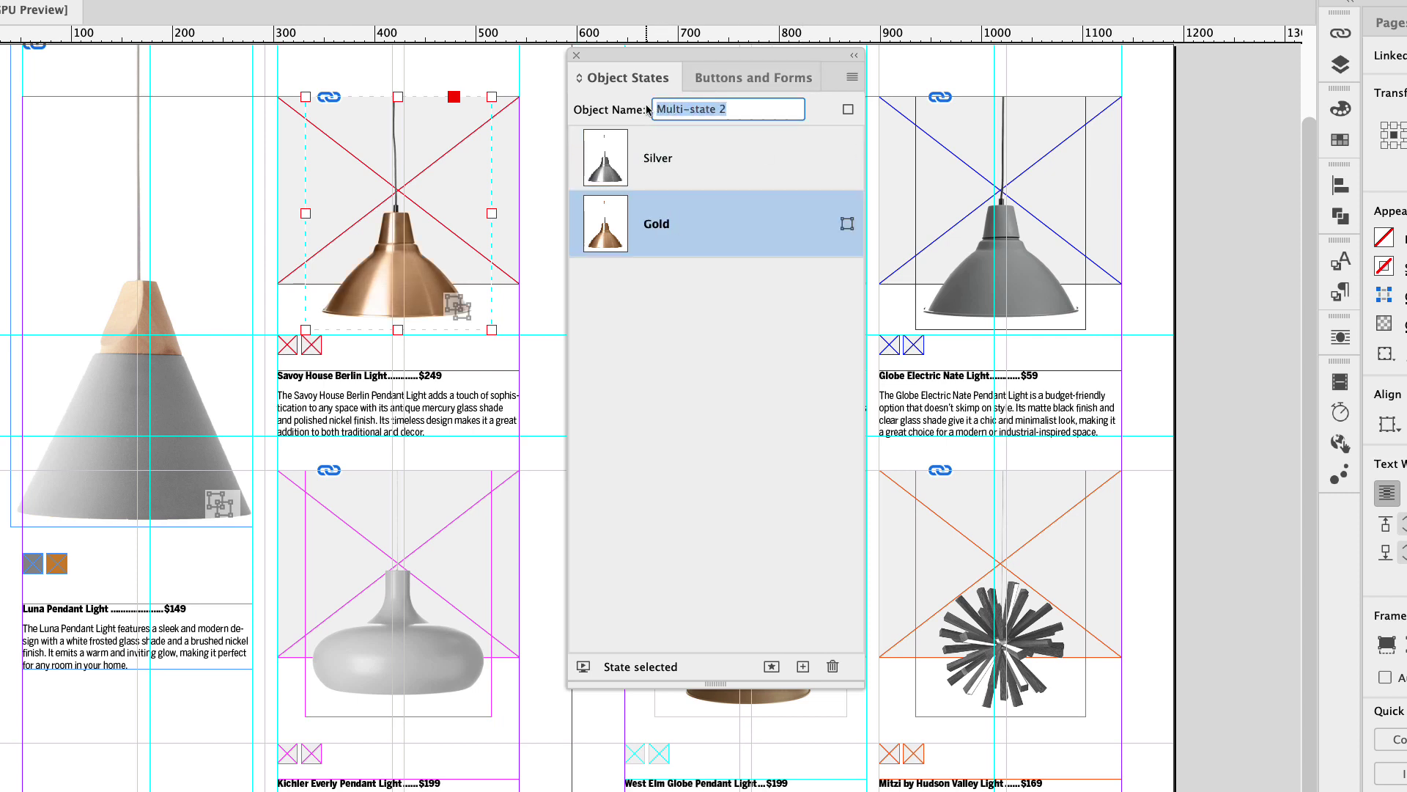
pyautogui.write('Light 01')
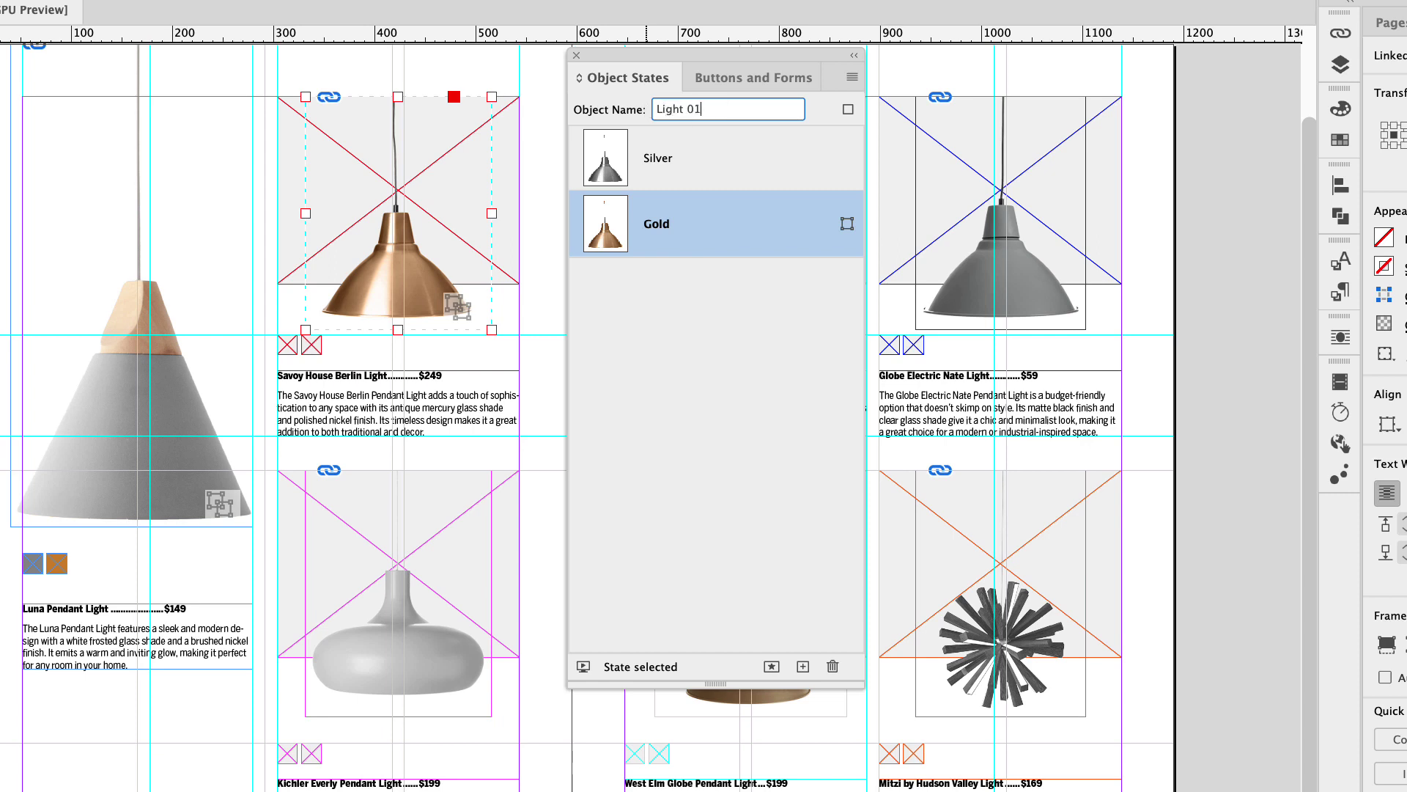
pyautogui.press('Return')
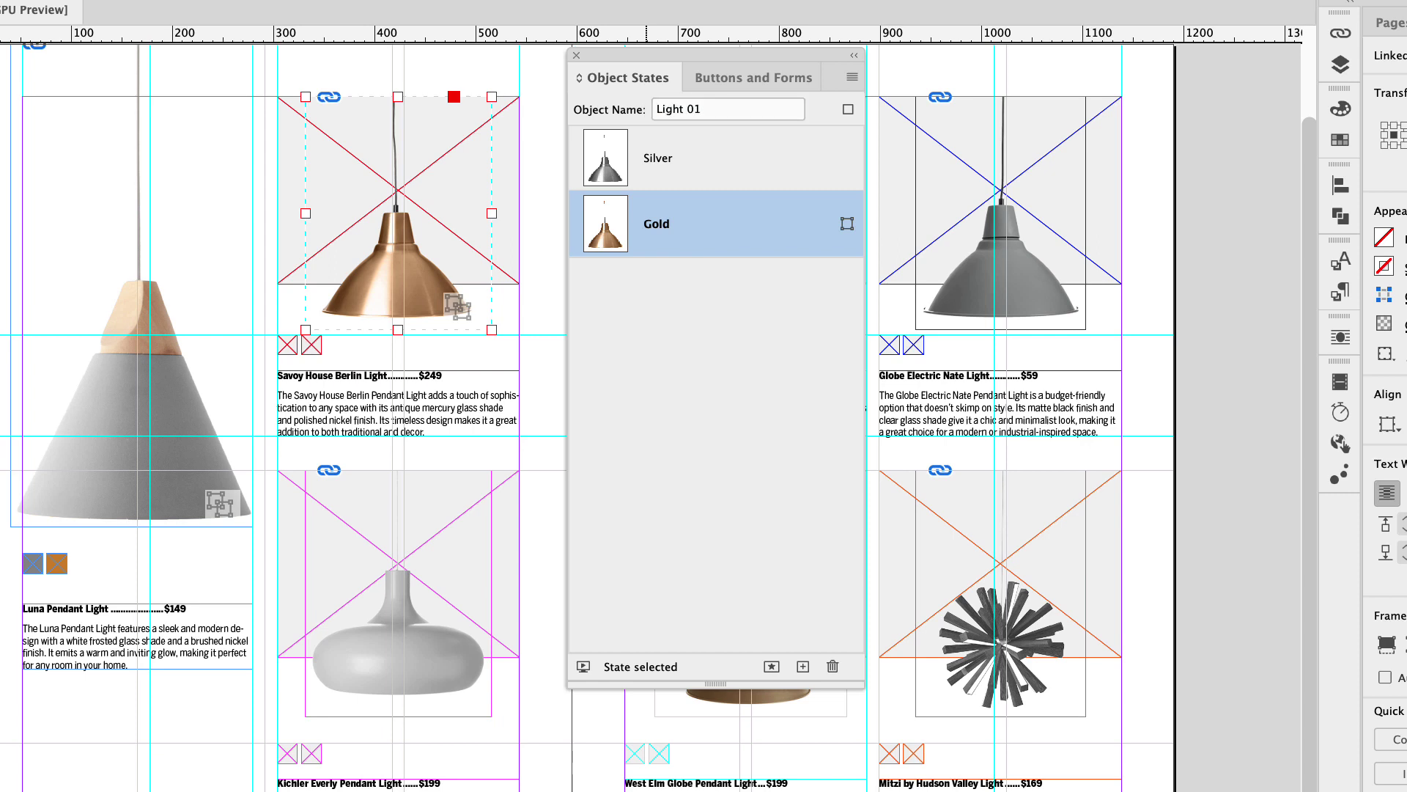
pyautogui.click(654, 166)
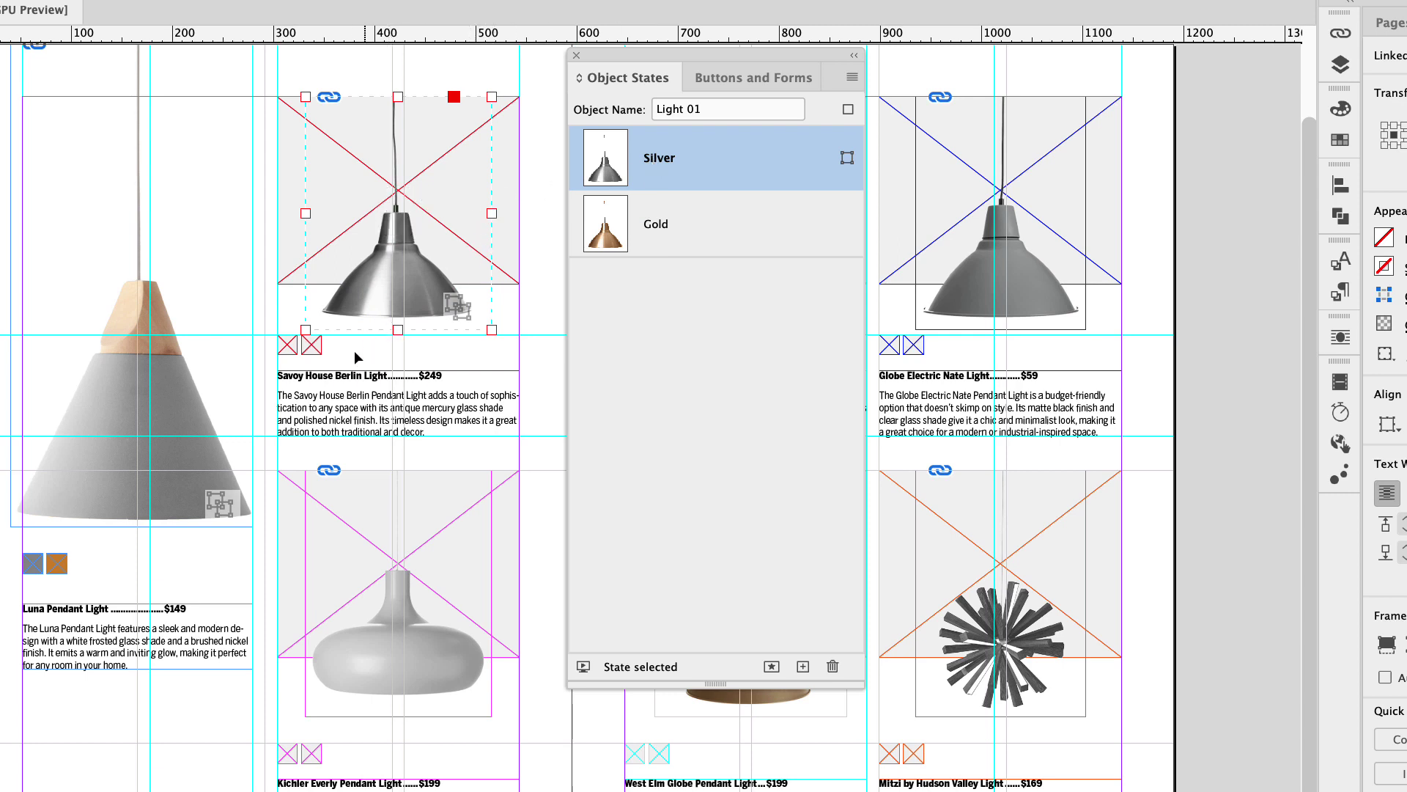
# Step: Fill the first square under the Savoy lamp with a dark grey sampled from the silver lampshade, and deselect it
pyautogui.click(288, 352)
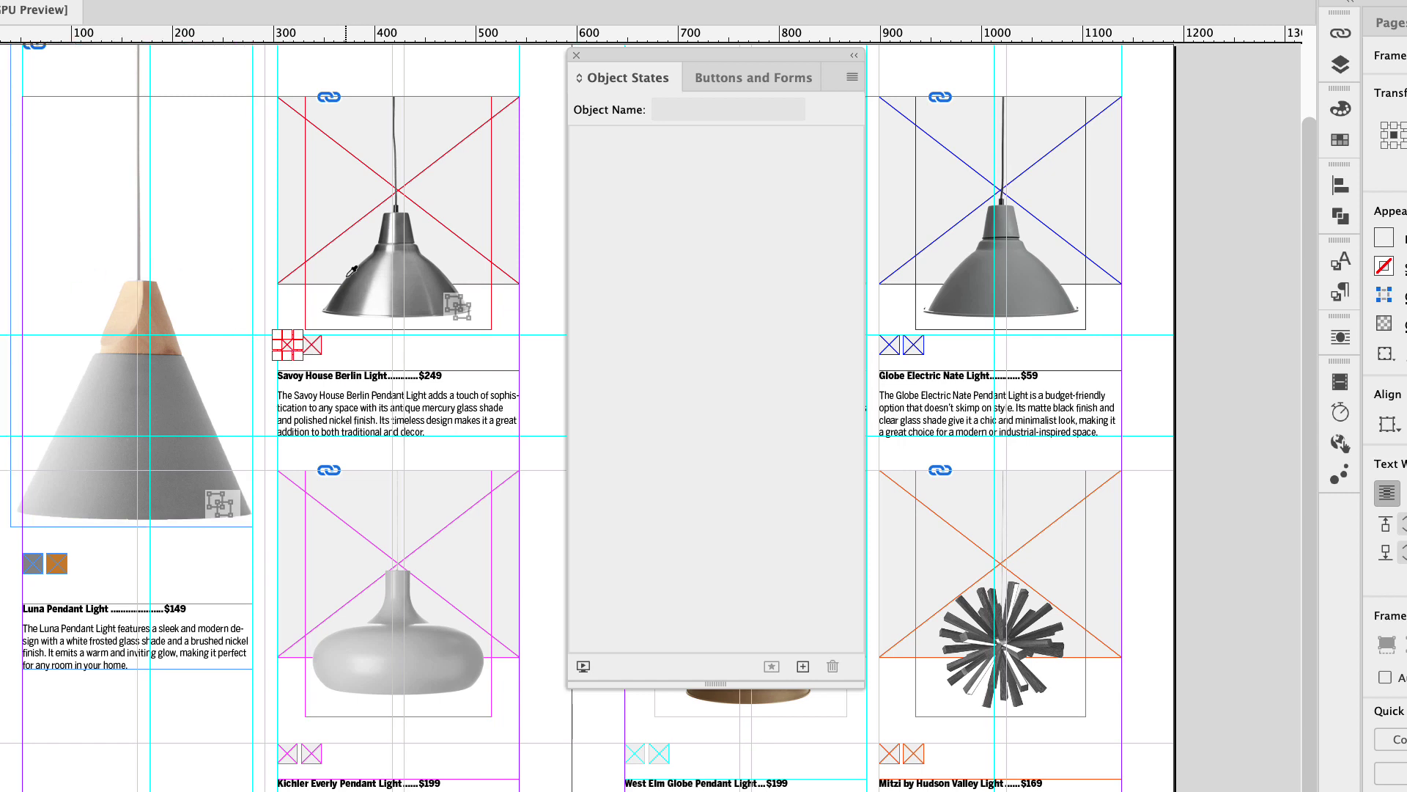
pyautogui.click(432, 282)
pyautogui.press('v')
pyautogui.click(352, 354)
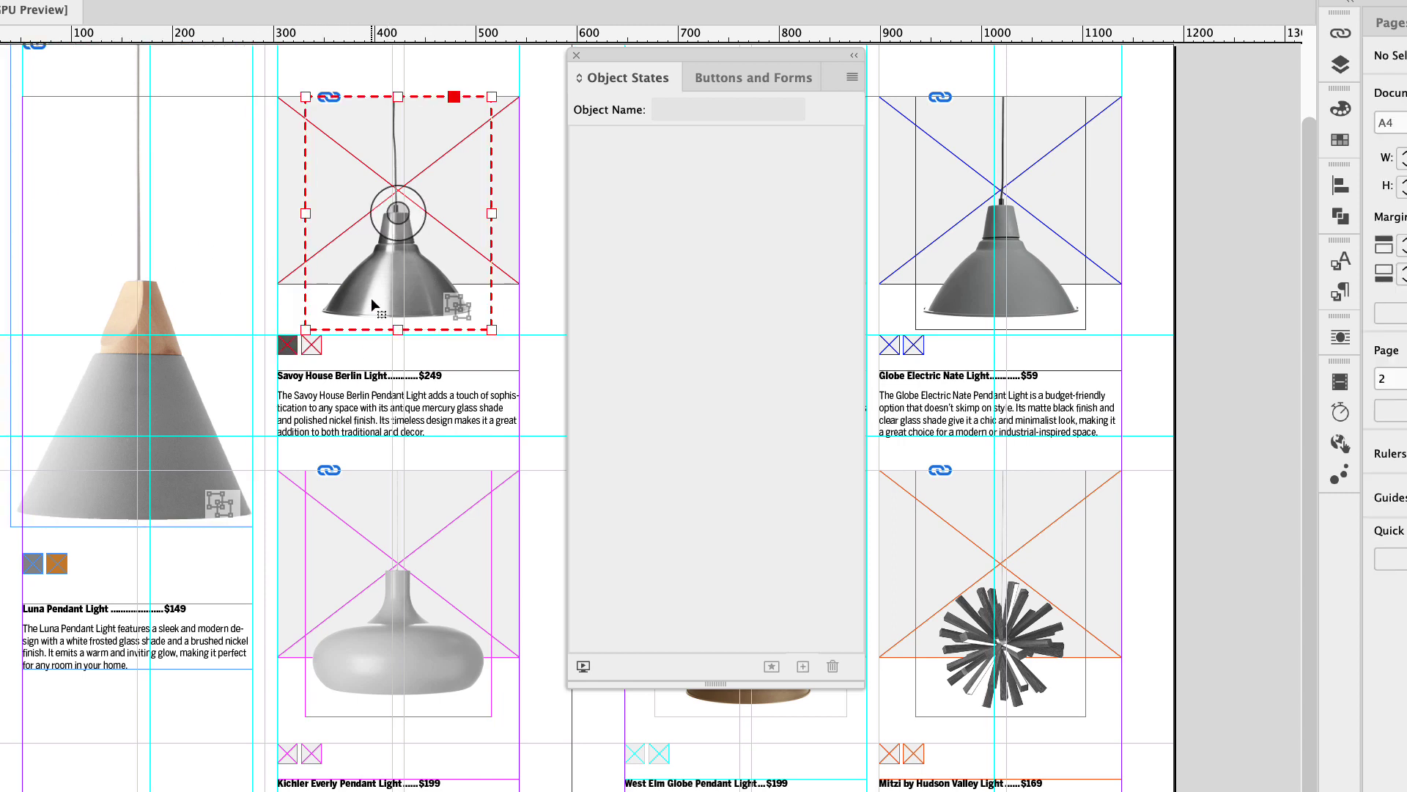
# Step: Fill the second square under the Savoy lamp with a copper brown sampled from its Gold state, and make Silver active again
pyautogui.click(372, 303)
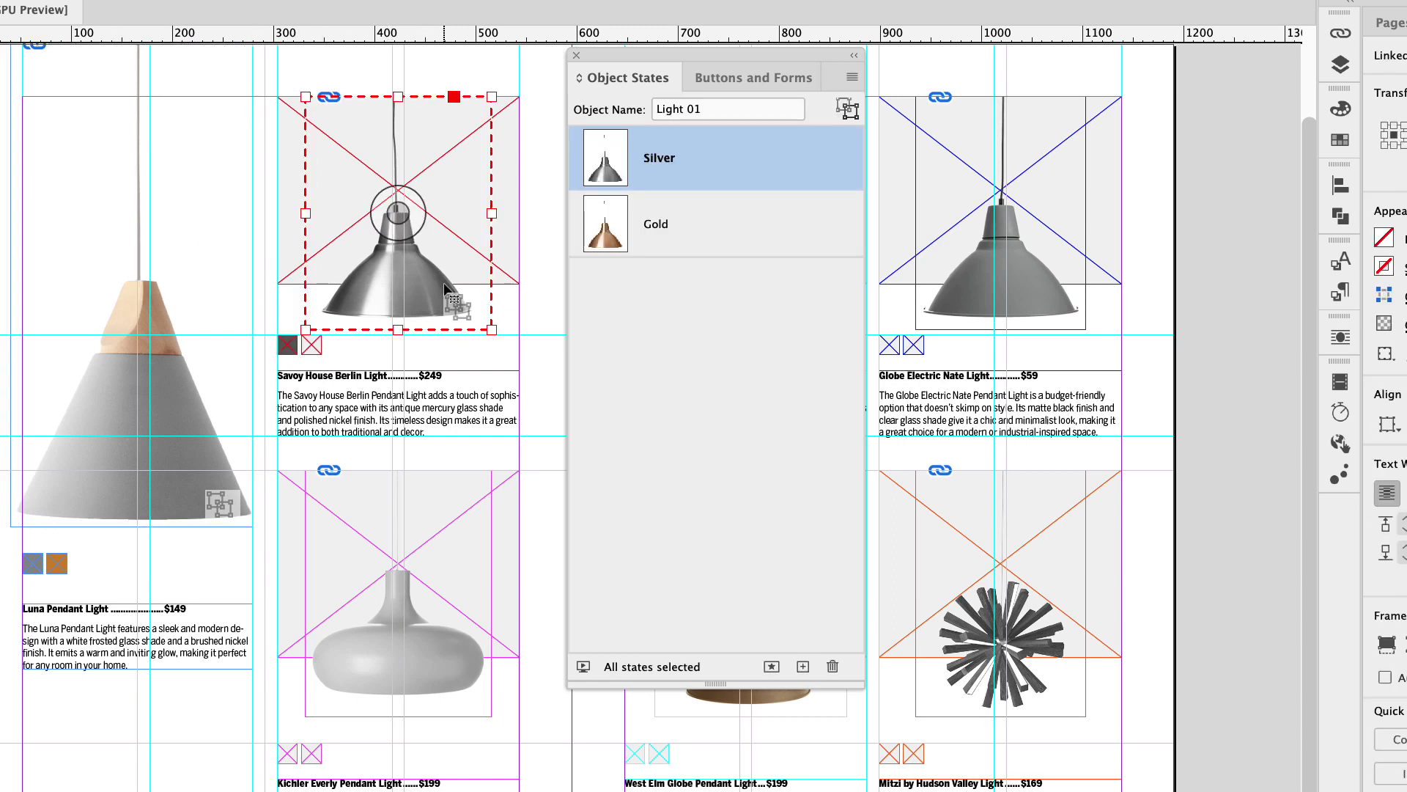
pyautogui.click(645, 227)
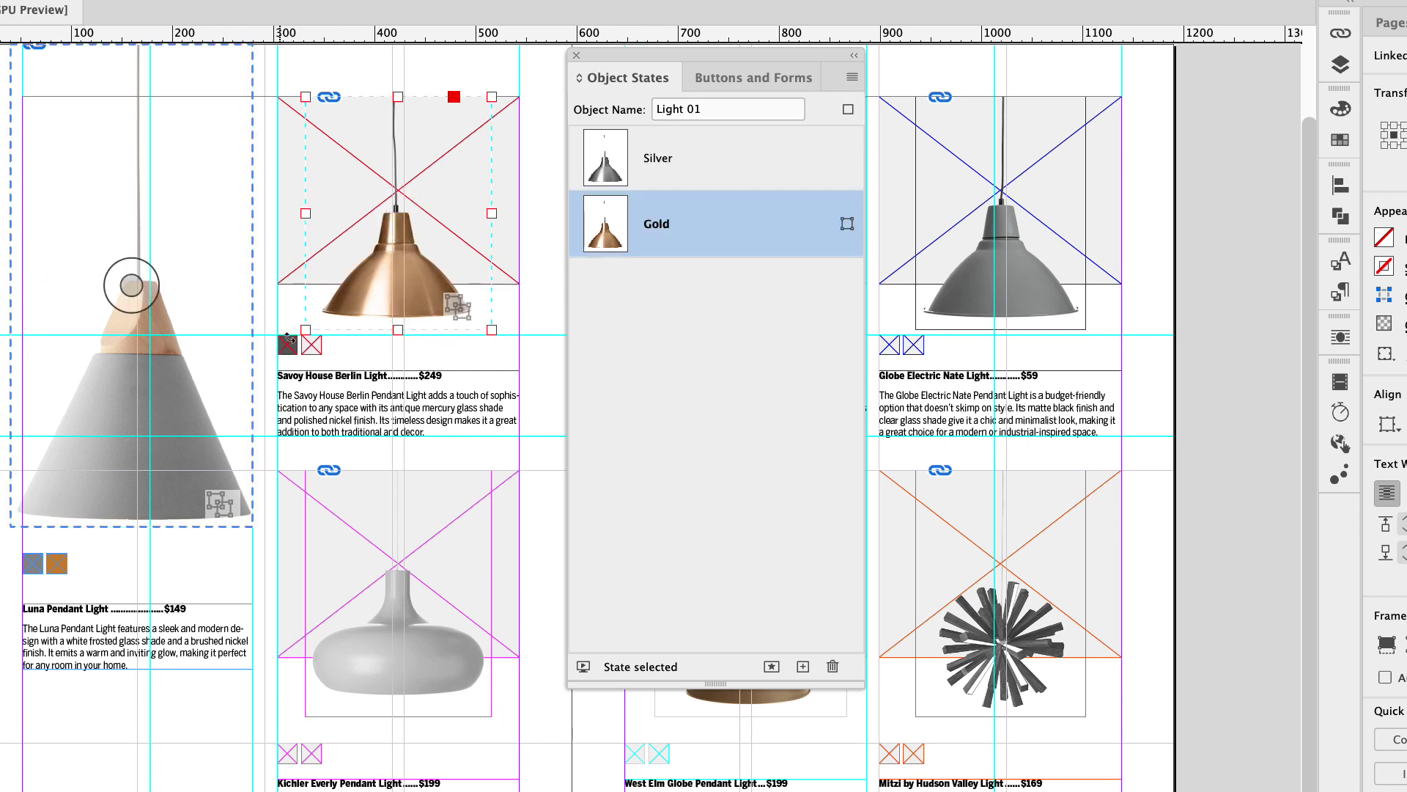
pyautogui.click(317, 353)
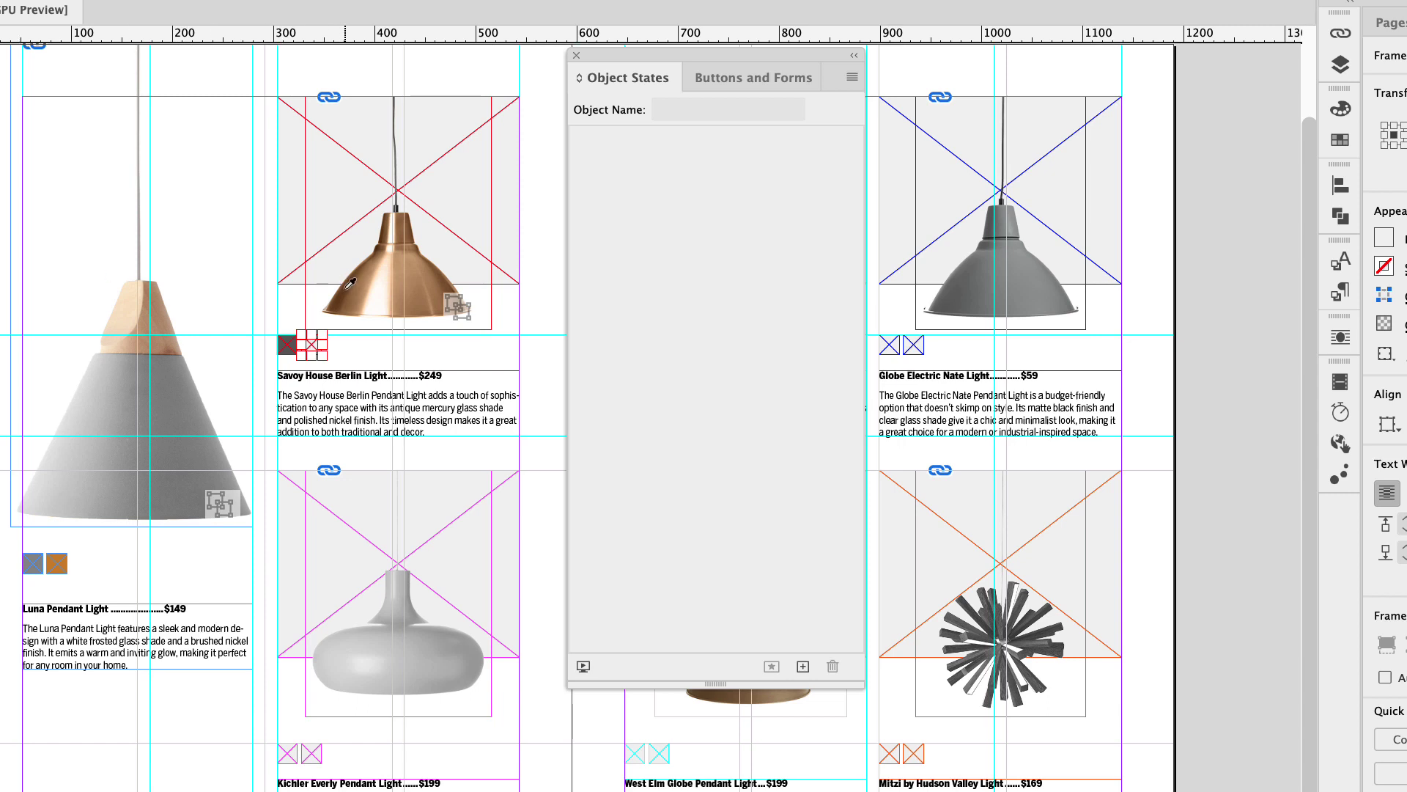
pyautogui.click(422, 272)
pyautogui.click(331, 233)
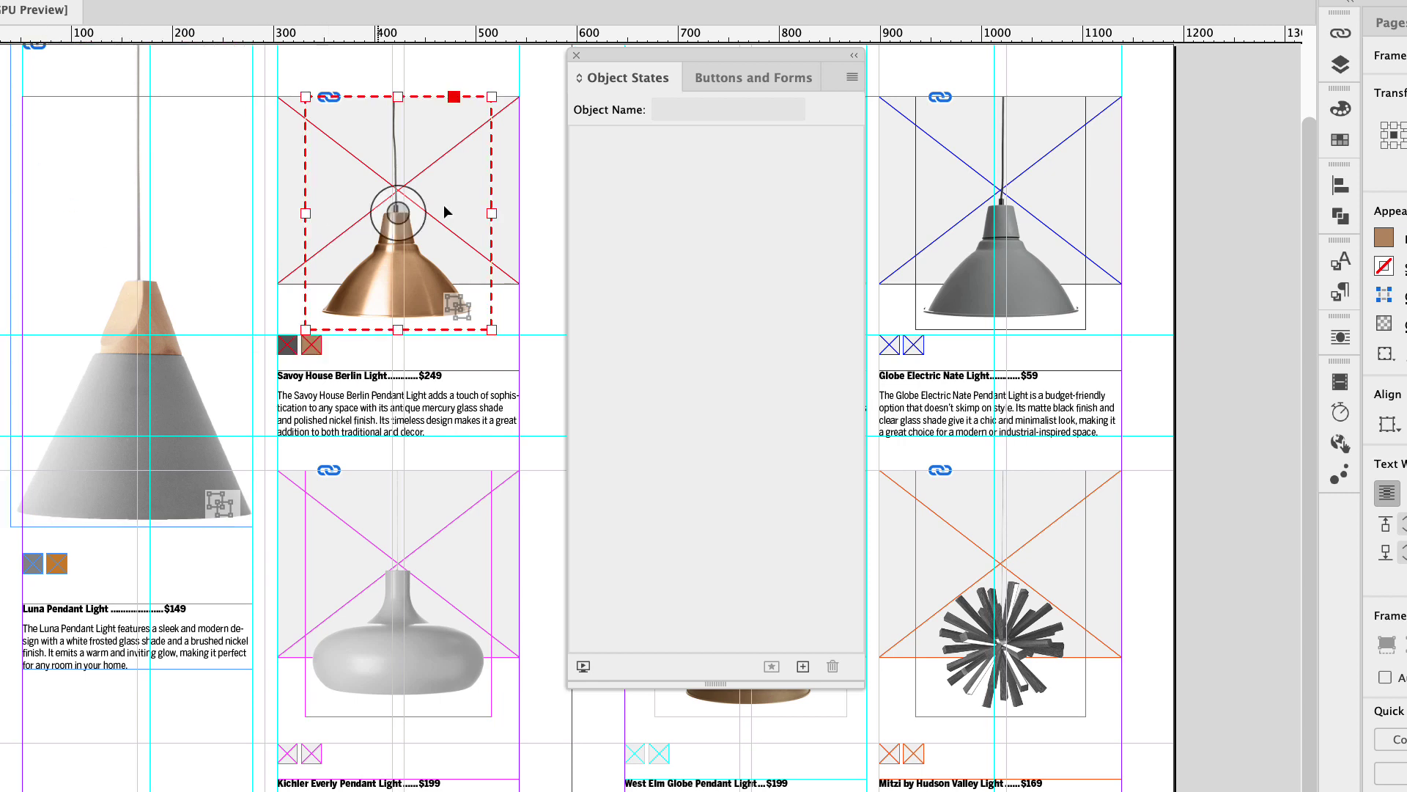
pyautogui.click(663, 160)
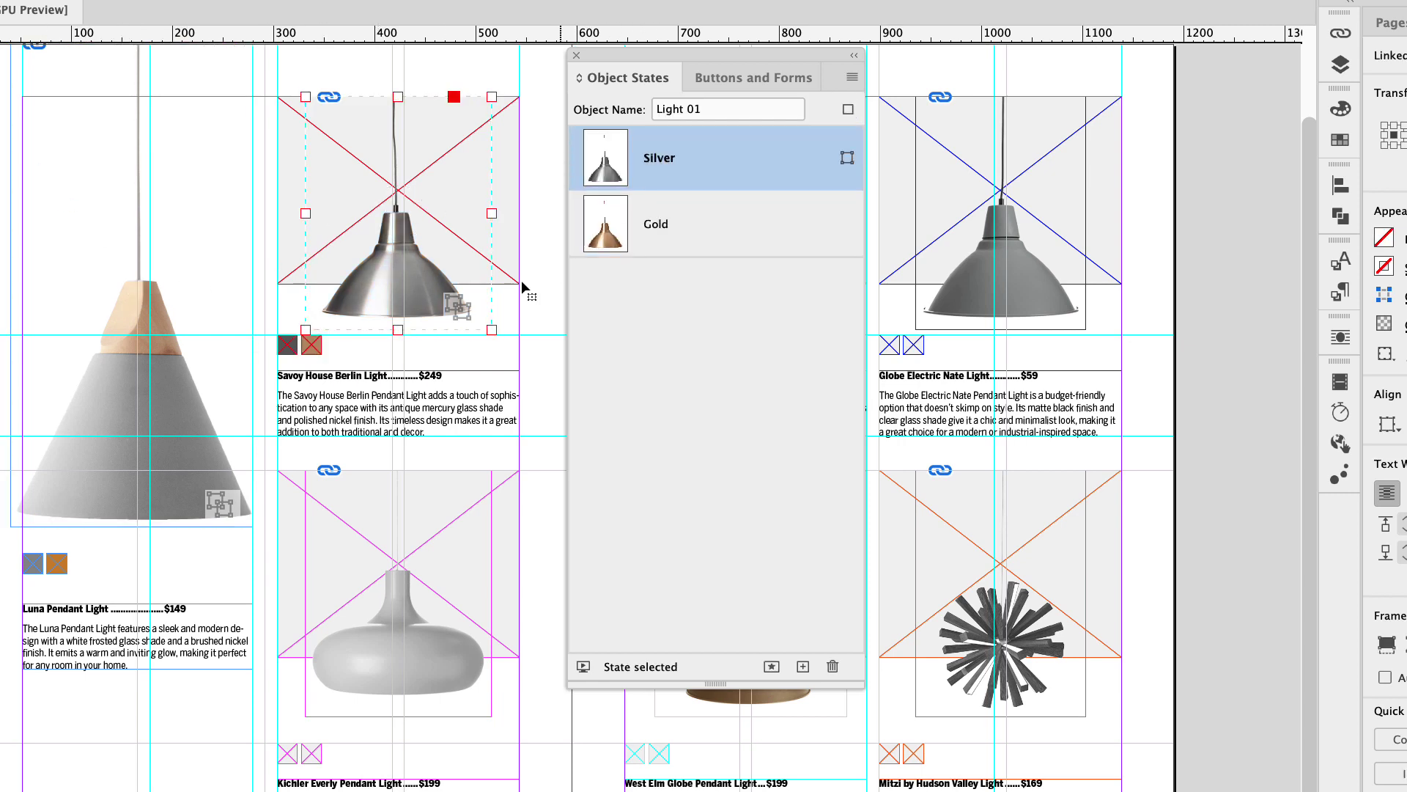
# Step: Convert the dark grey square under the Savoy lamp into a button named Light 01 Grey
pyautogui.click(289, 349)
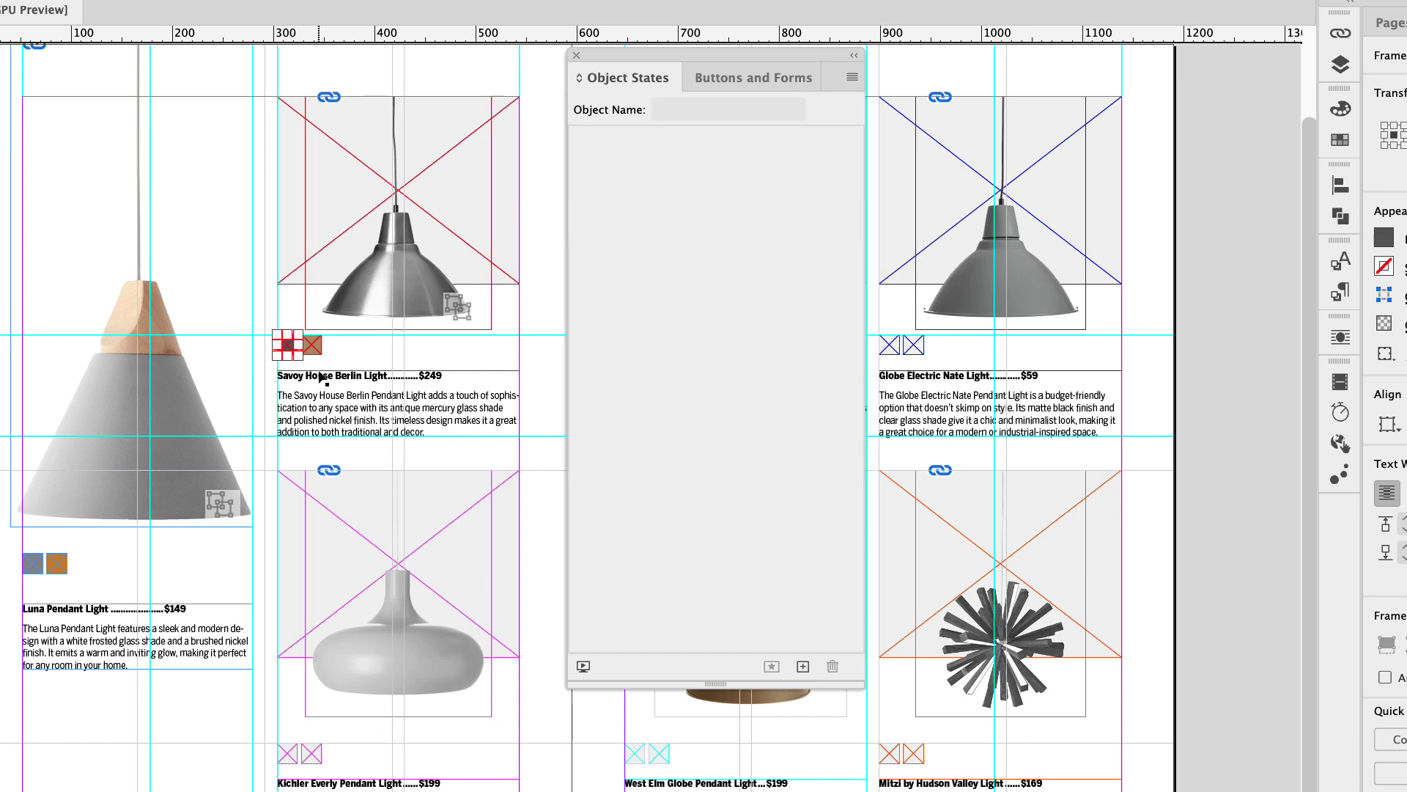
pyautogui.click(754, 77)
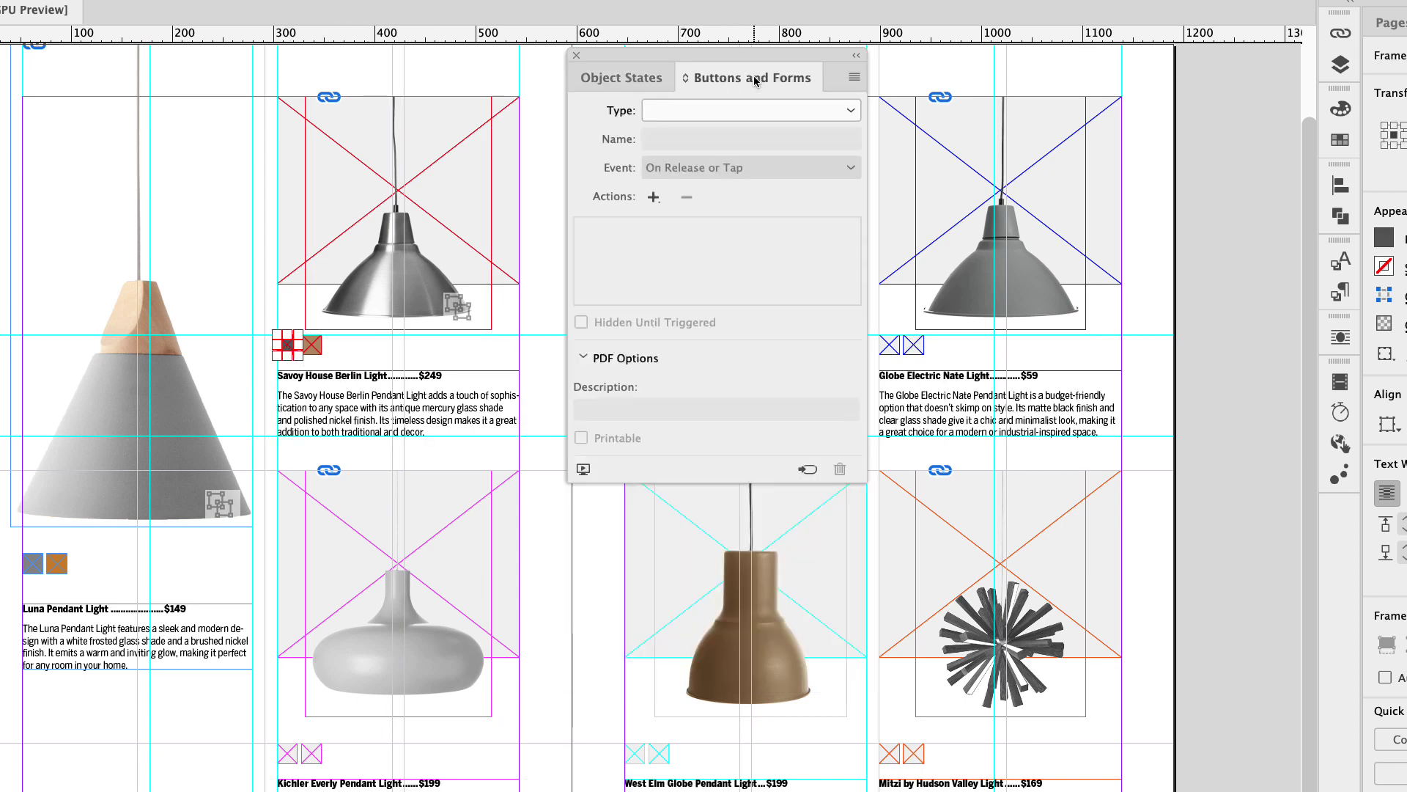
pyautogui.click(753, 114)
pyautogui.click(746, 135)
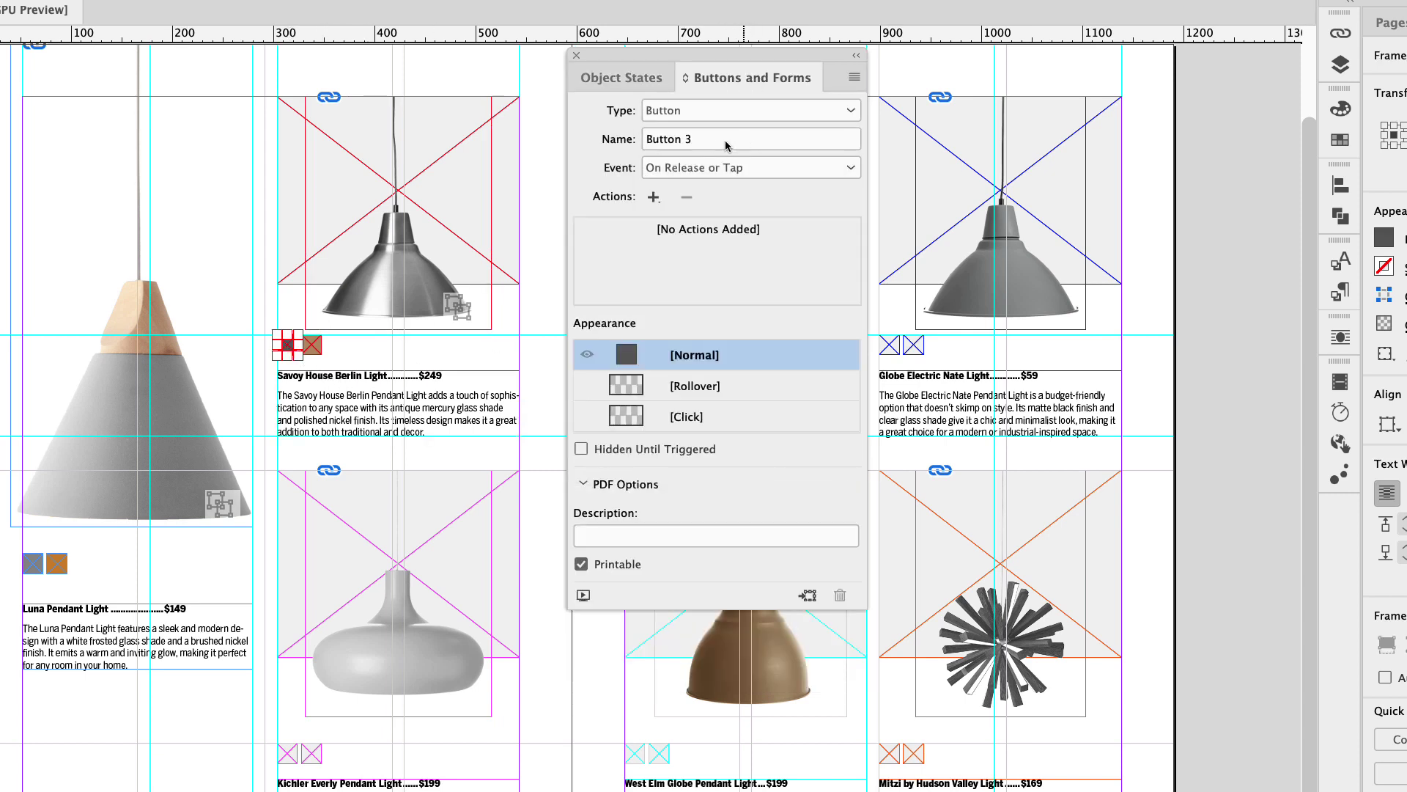
pyautogui.click(717, 144)
pyautogui.moveTo(716, 144); pyautogui.dragTo(604, 137)
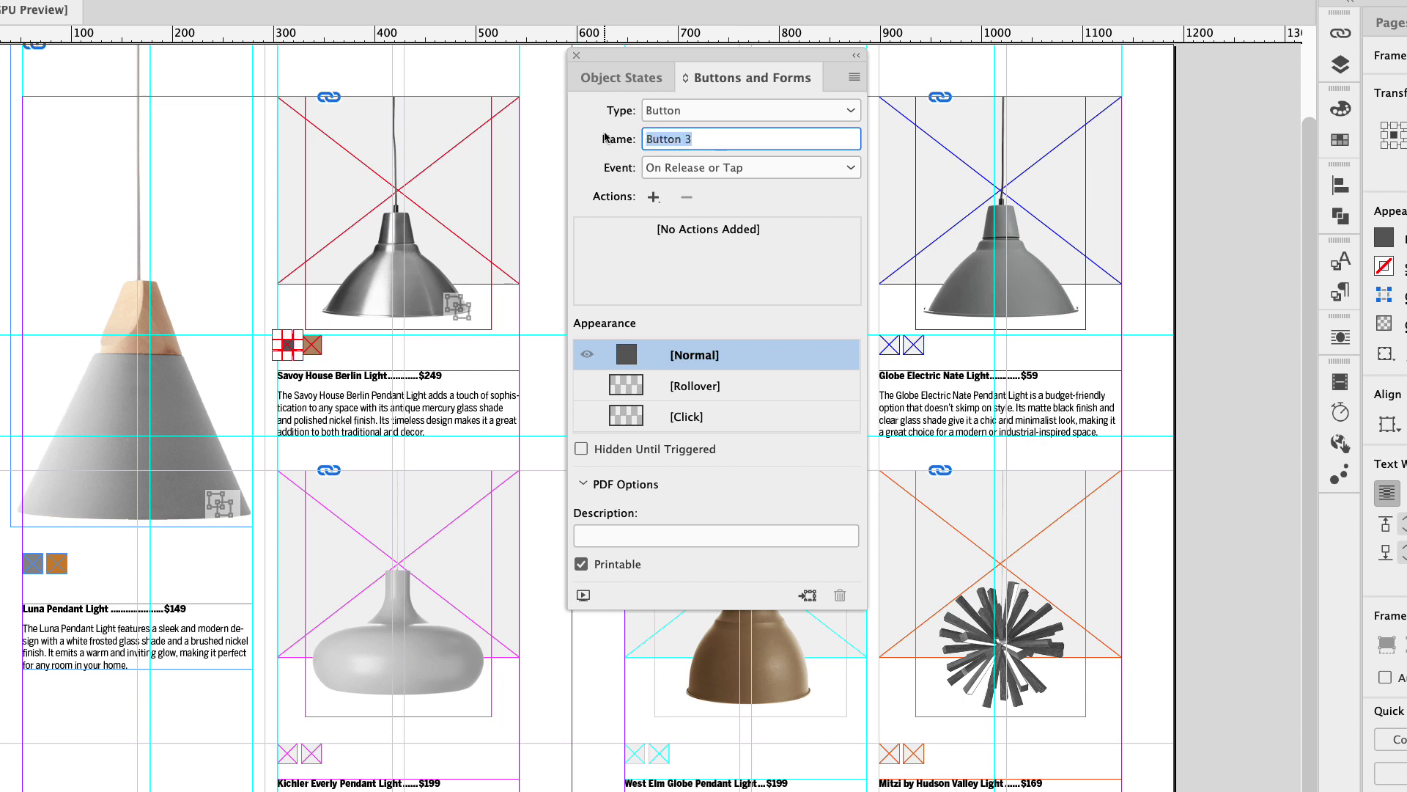
pyautogui.write('Light 01 Grey')
pyautogui.press('Return')
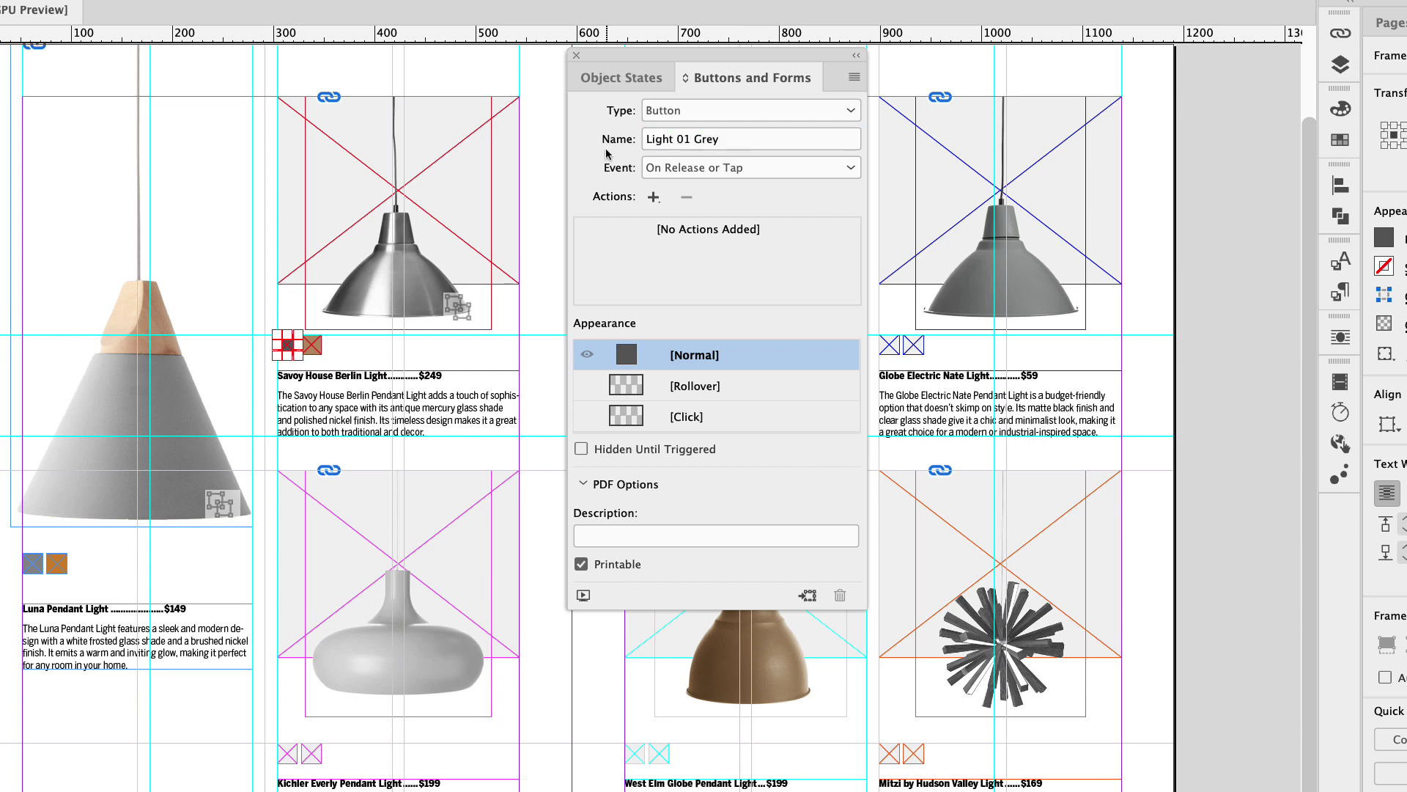
# Step: Make the Light 01 Grey button go to the Silver state of Light 01 on rollover
pyautogui.click(675, 176)
pyautogui.click(705, 236)
pyautogui.click(653, 197)
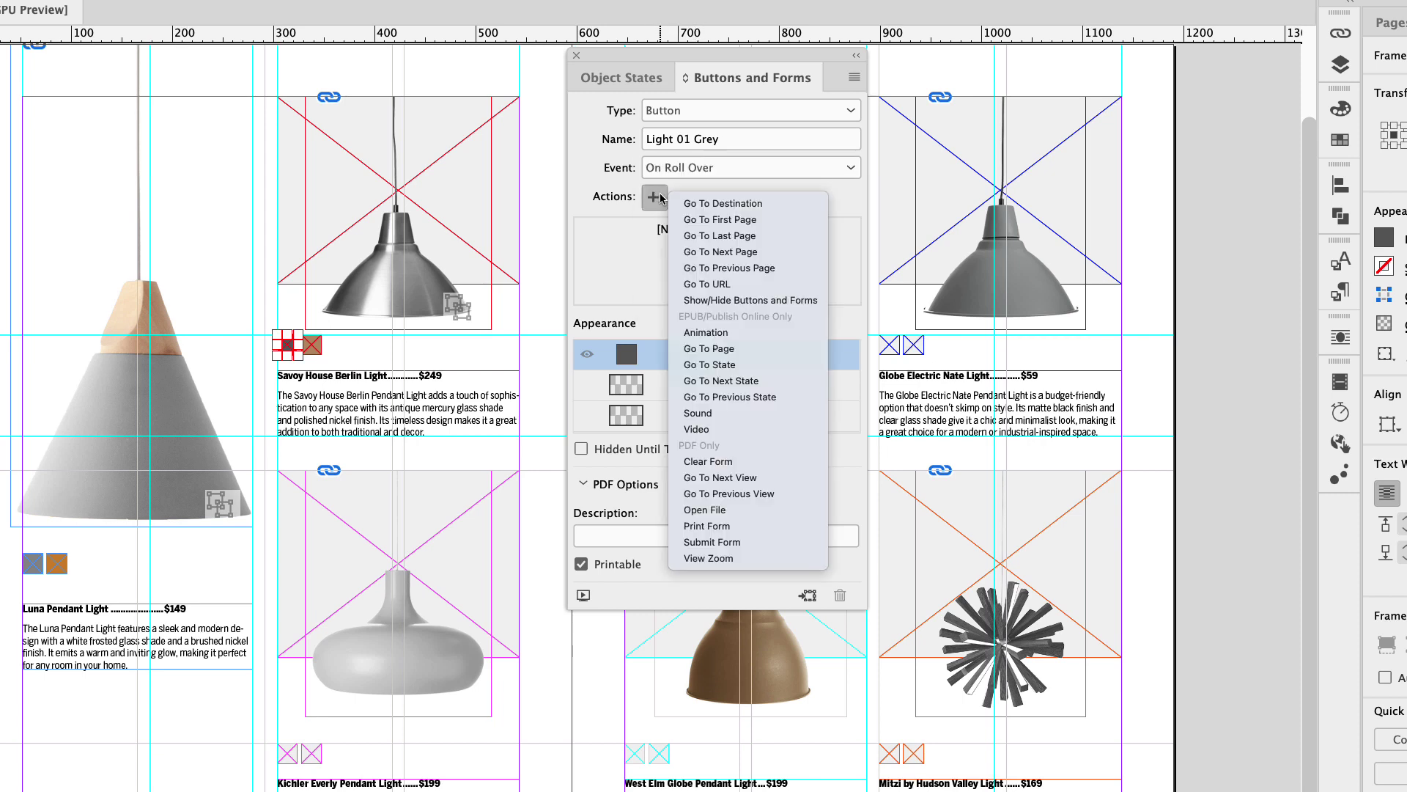
pyautogui.click(737, 367)
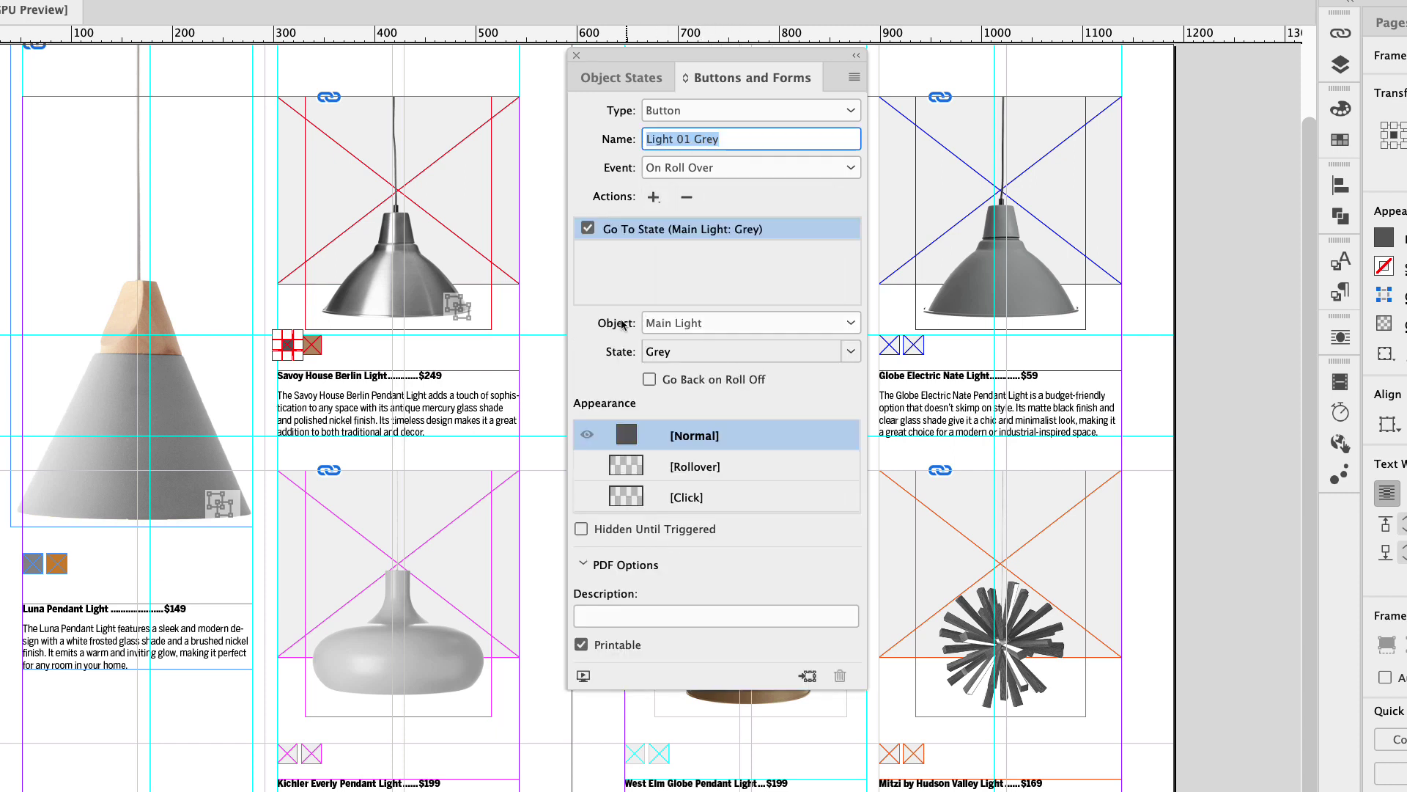
pyautogui.click(673, 331)
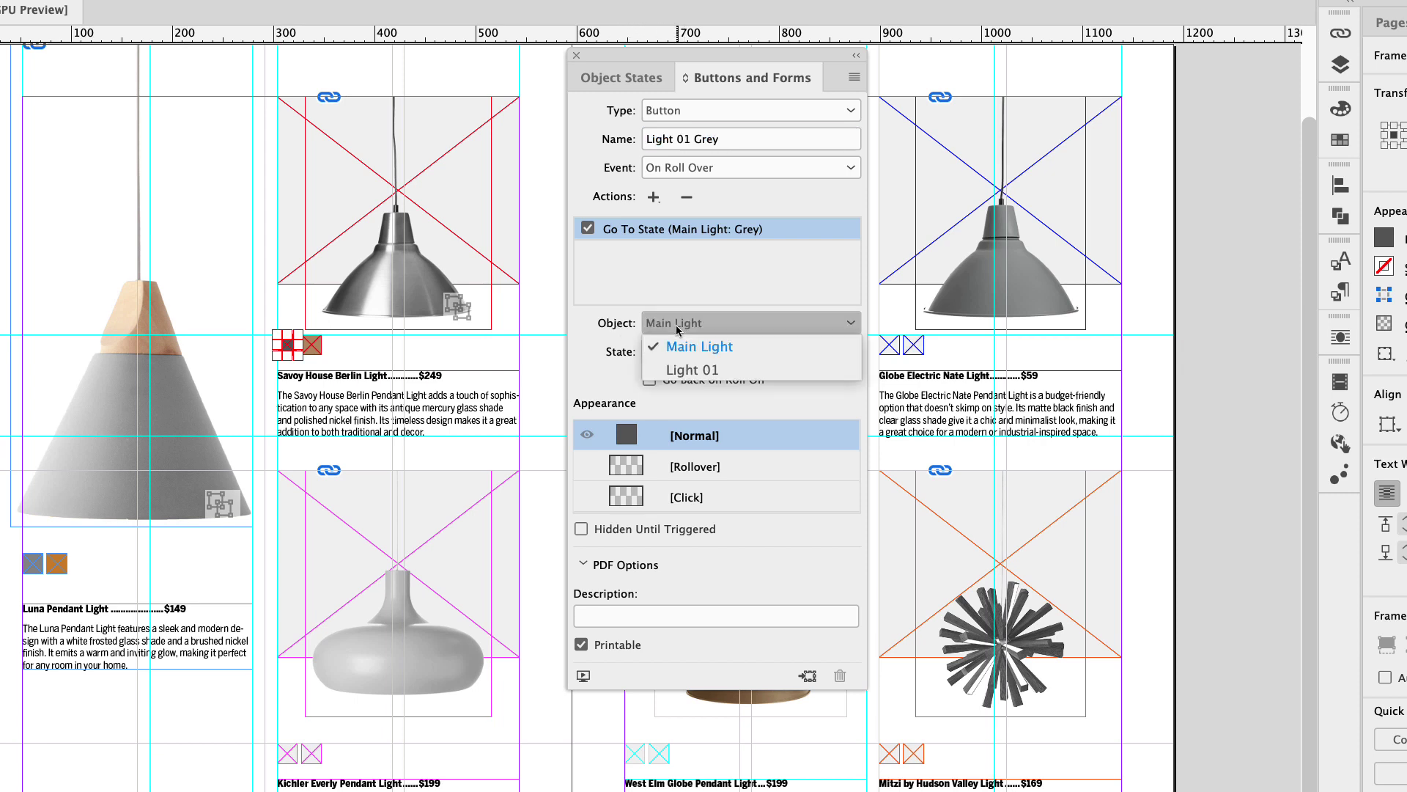
pyautogui.click(697, 370)
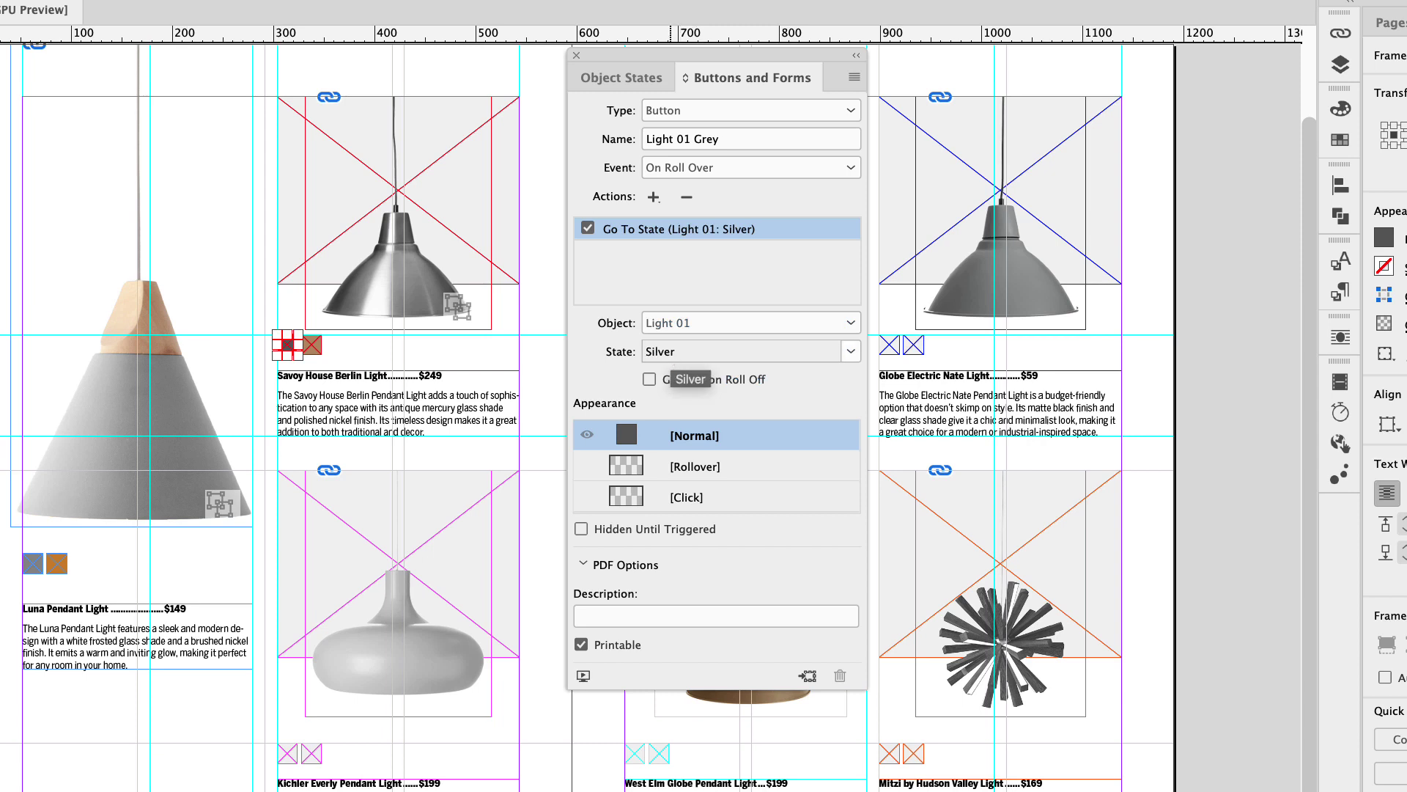
pyautogui.click(673, 358)
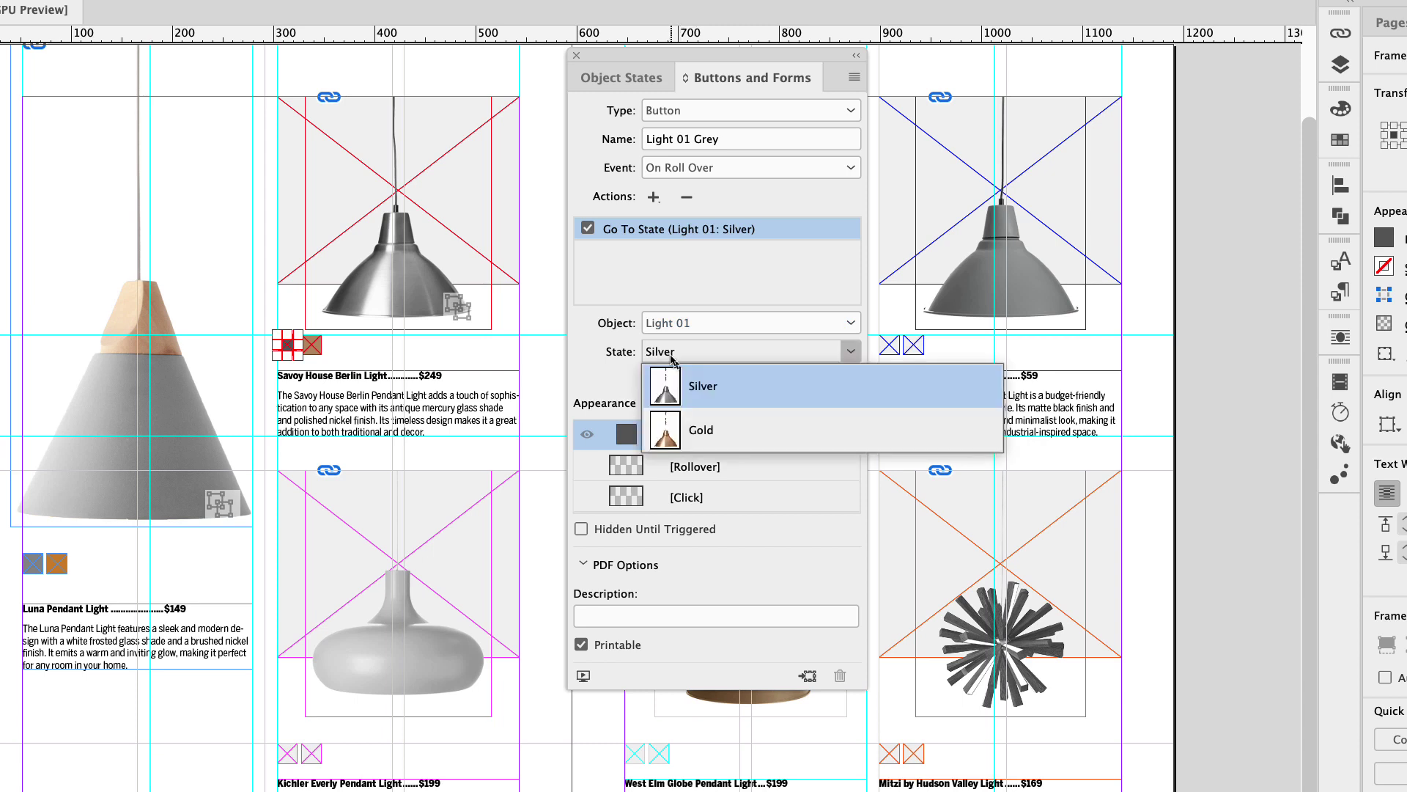
pyautogui.click(722, 396)
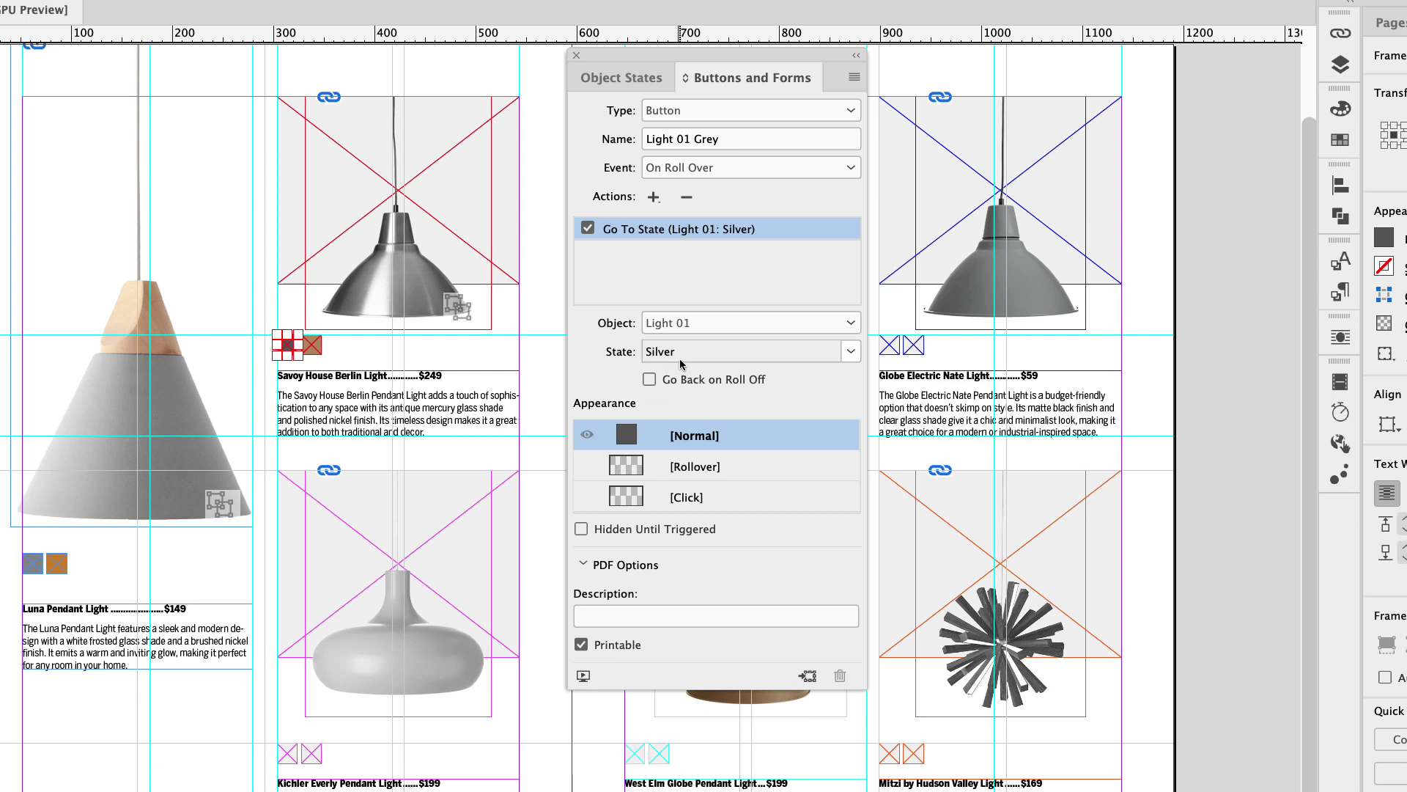
# Step: Convert the copper brown square into a button named Light 01 Gold, triggered On Roll Over
pyautogui.click(314, 348)
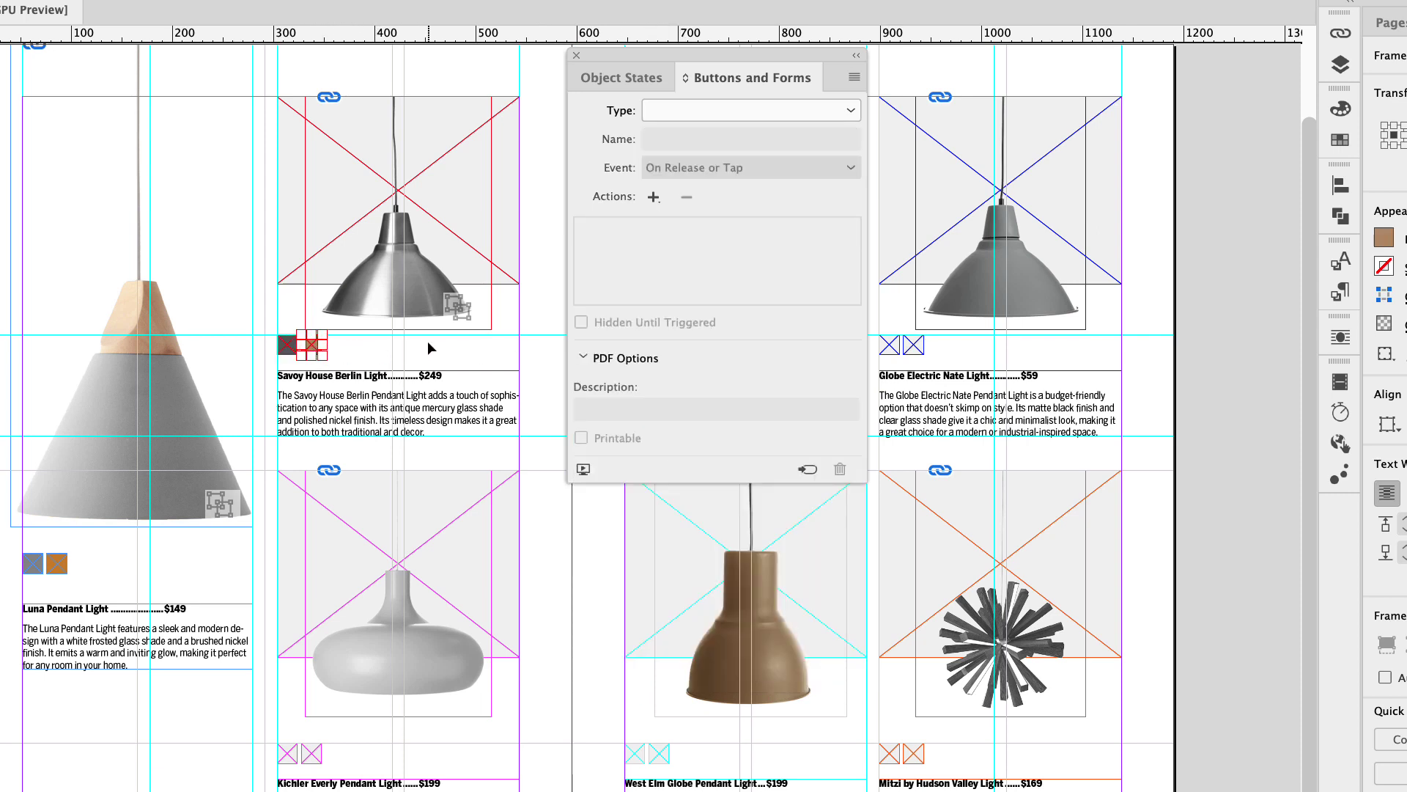
pyautogui.click(690, 116)
pyautogui.click(692, 132)
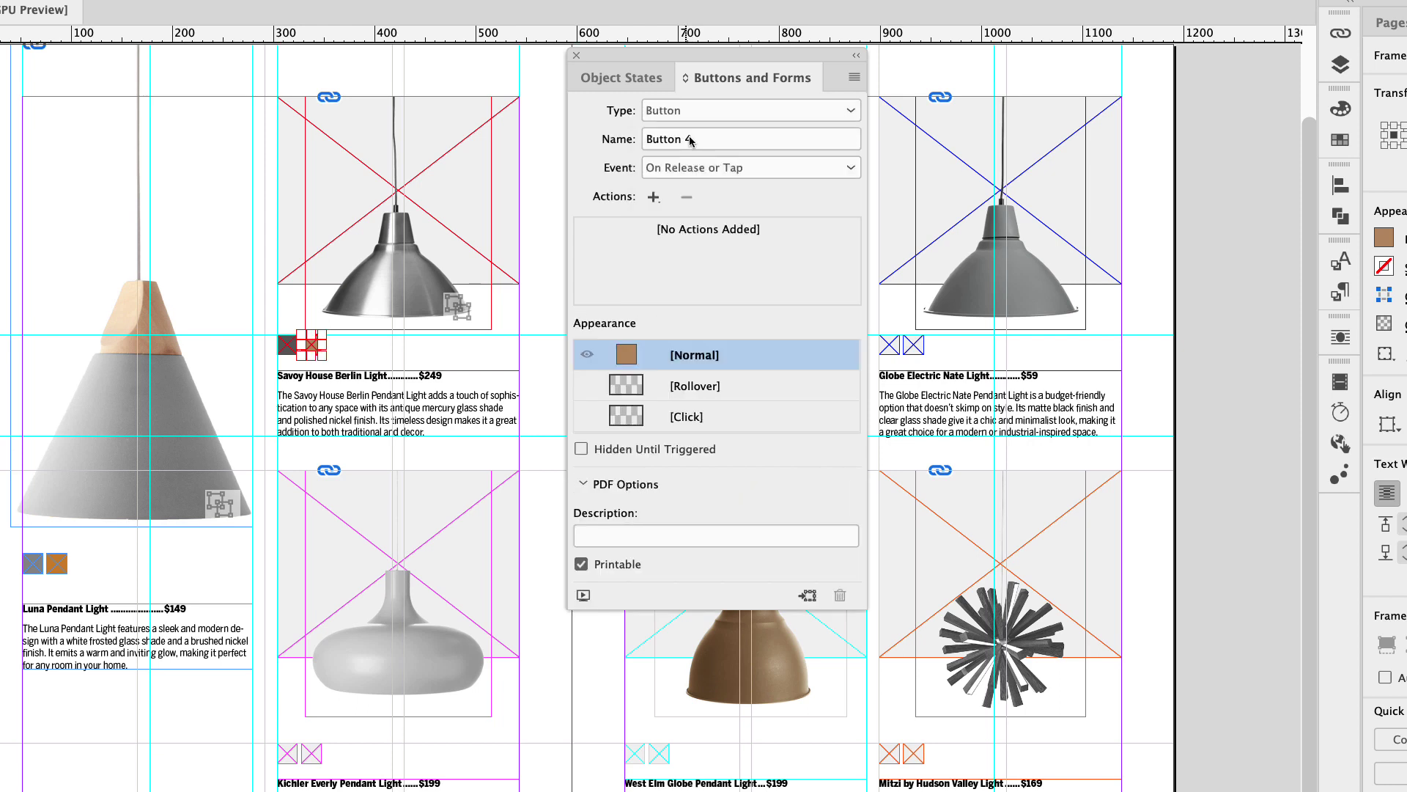
pyautogui.click(692, 139)
pyautogui.write('Light ')
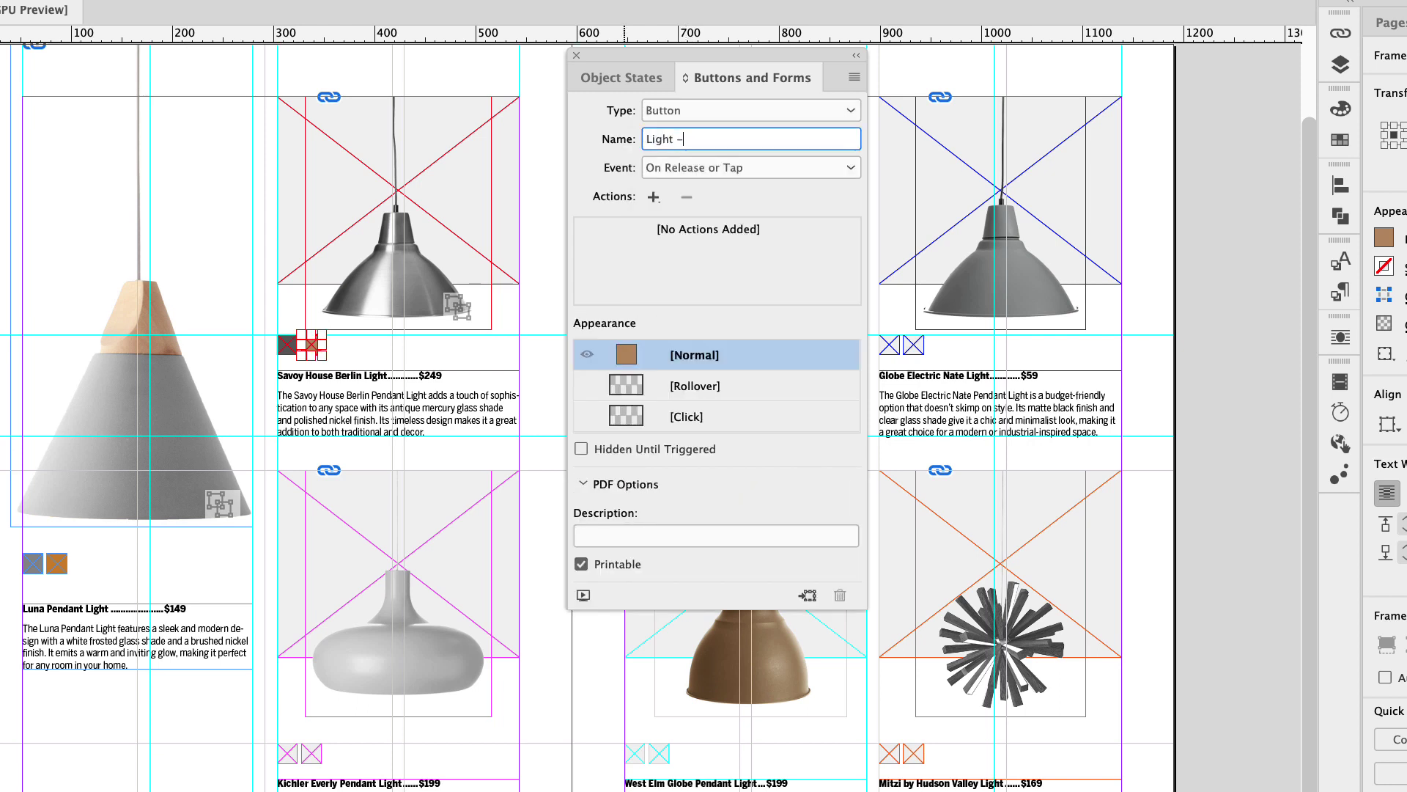
pyautogui.write('01 Gold')
pyautogui.press('Return')
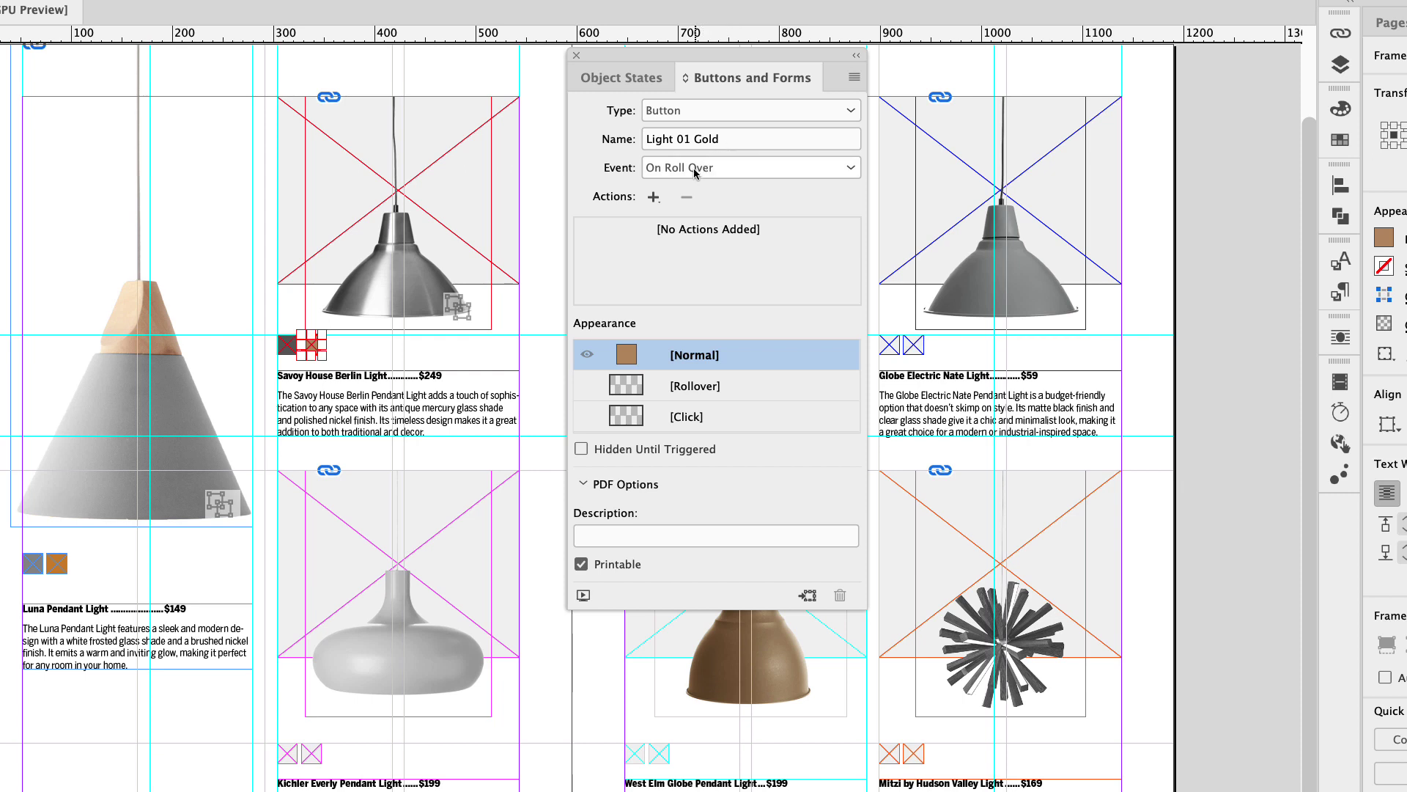
# Step: Add a Go To State action to the Light 01 Gold button, targeting the Gold state of Light 01
pyautogui.click(653, 196)
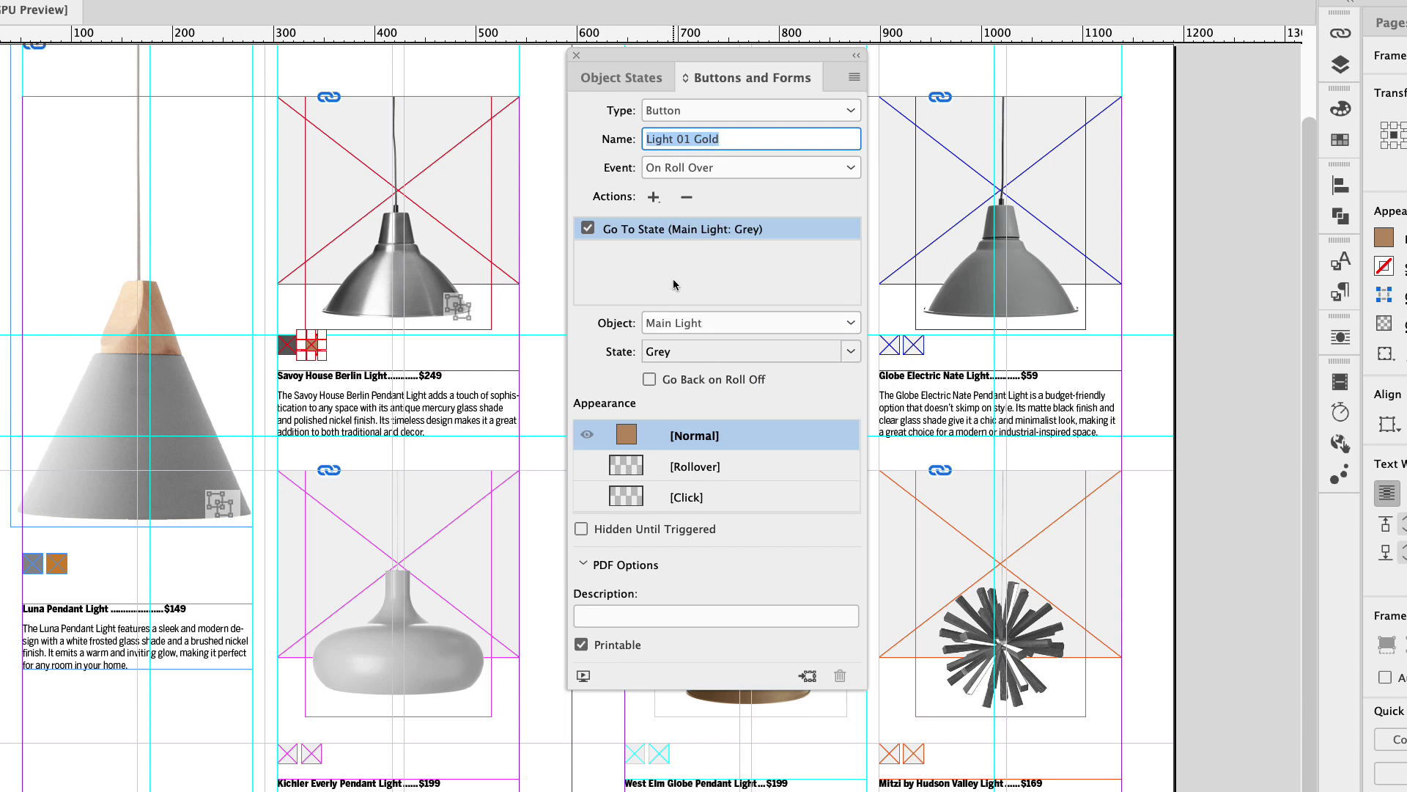
pyautogui.click(724, 327)
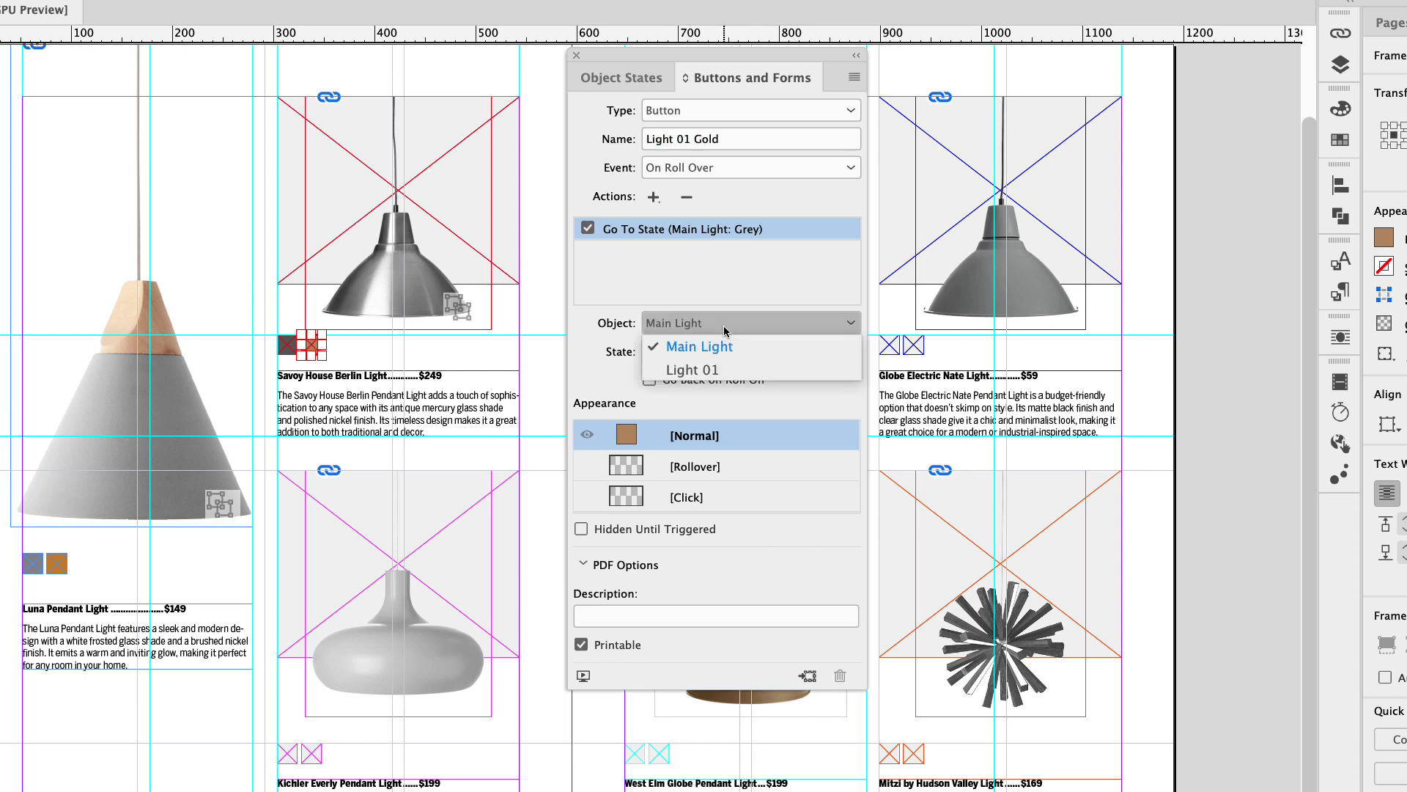
pyautogui.click(726, 370)
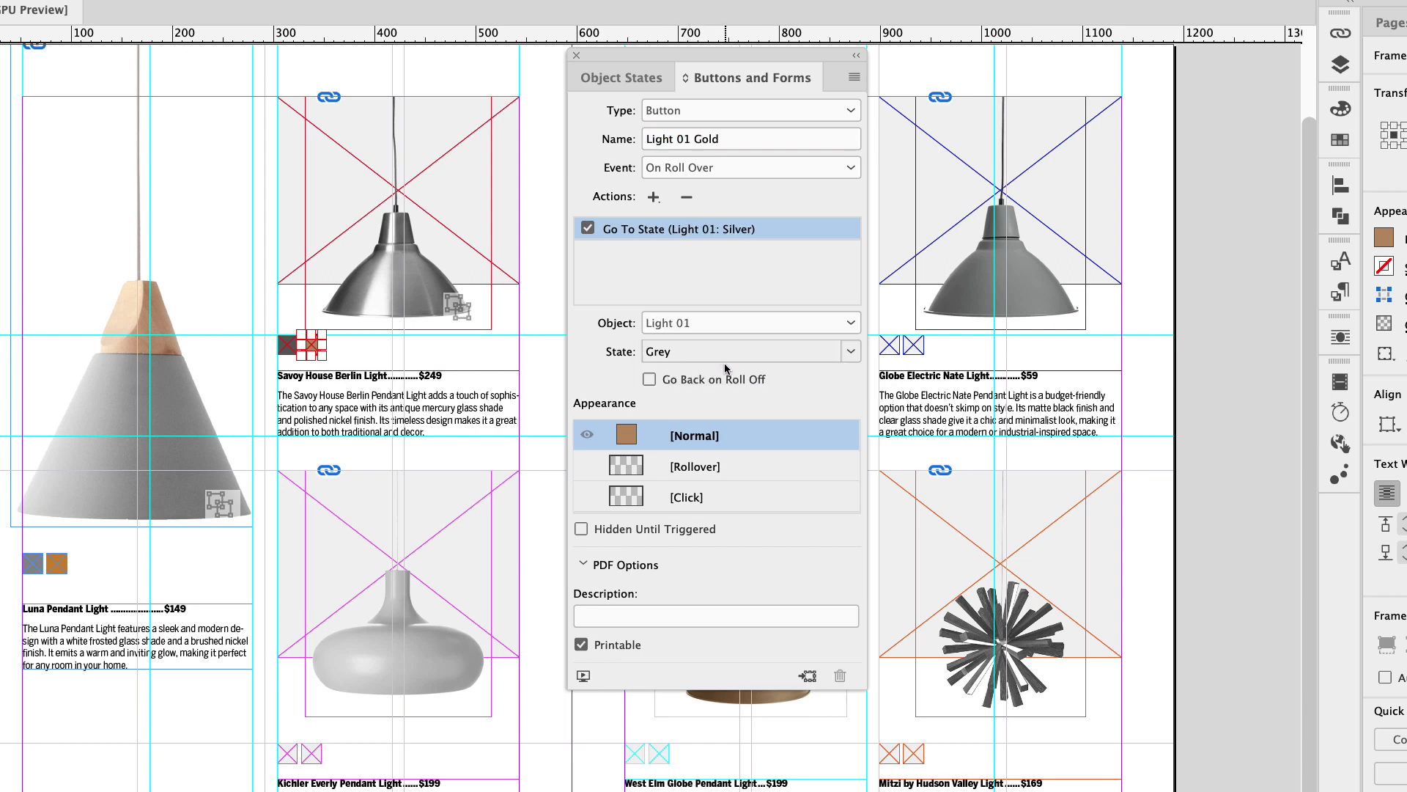
pyautogui.click(702, 355)
pyautogui.click(733, 430)
# Step: Preview the spread's interactivity, test both Savoy lamp swatches by alternating between them, and close the preview
pyautogui.click(585, 676)
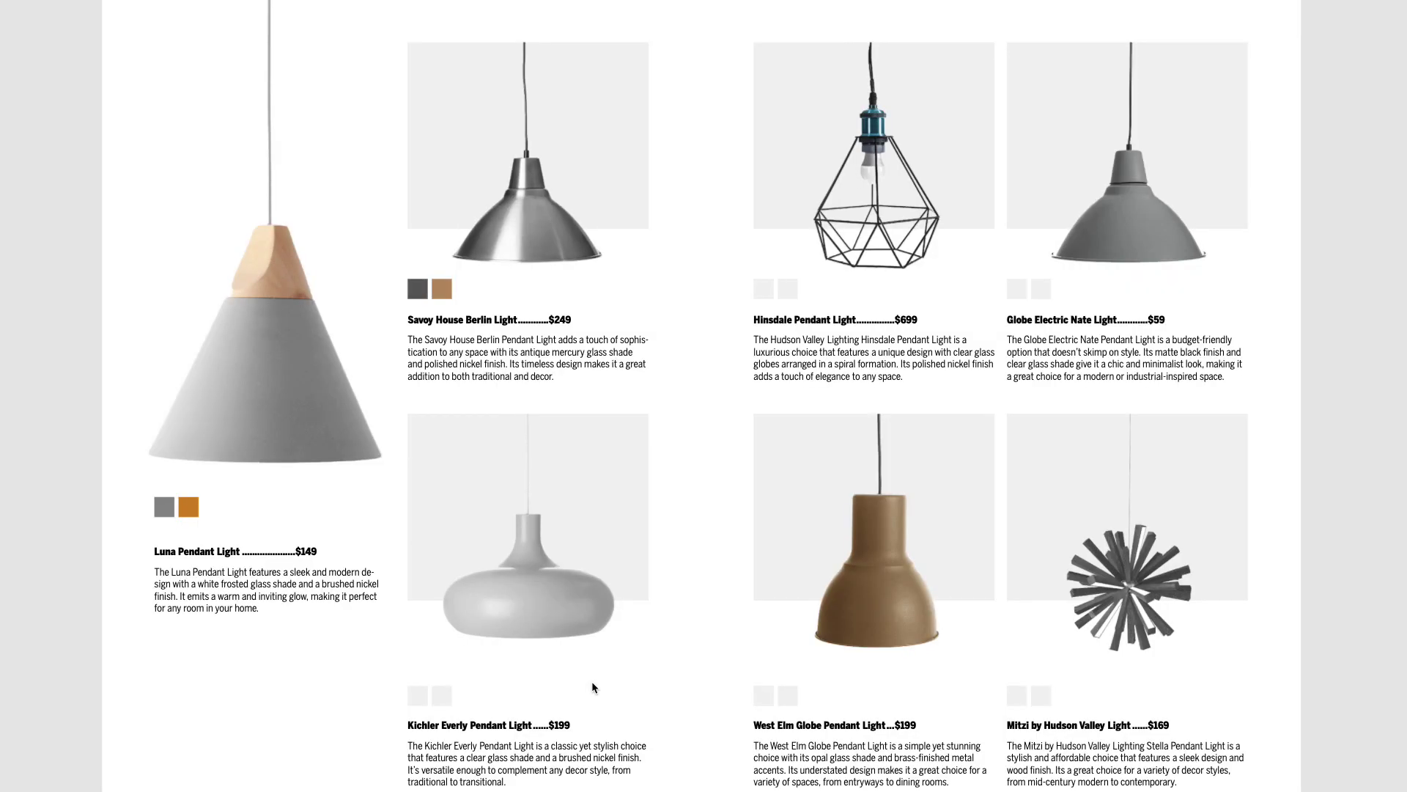
pyautogui.click(448, 296)
pyautogui.click(424, 295)
pyautogui.click(442, 296)
pyautogui.click(423, 295)
pyautogui.click(442, 291)
pyautogui.press('Escape')
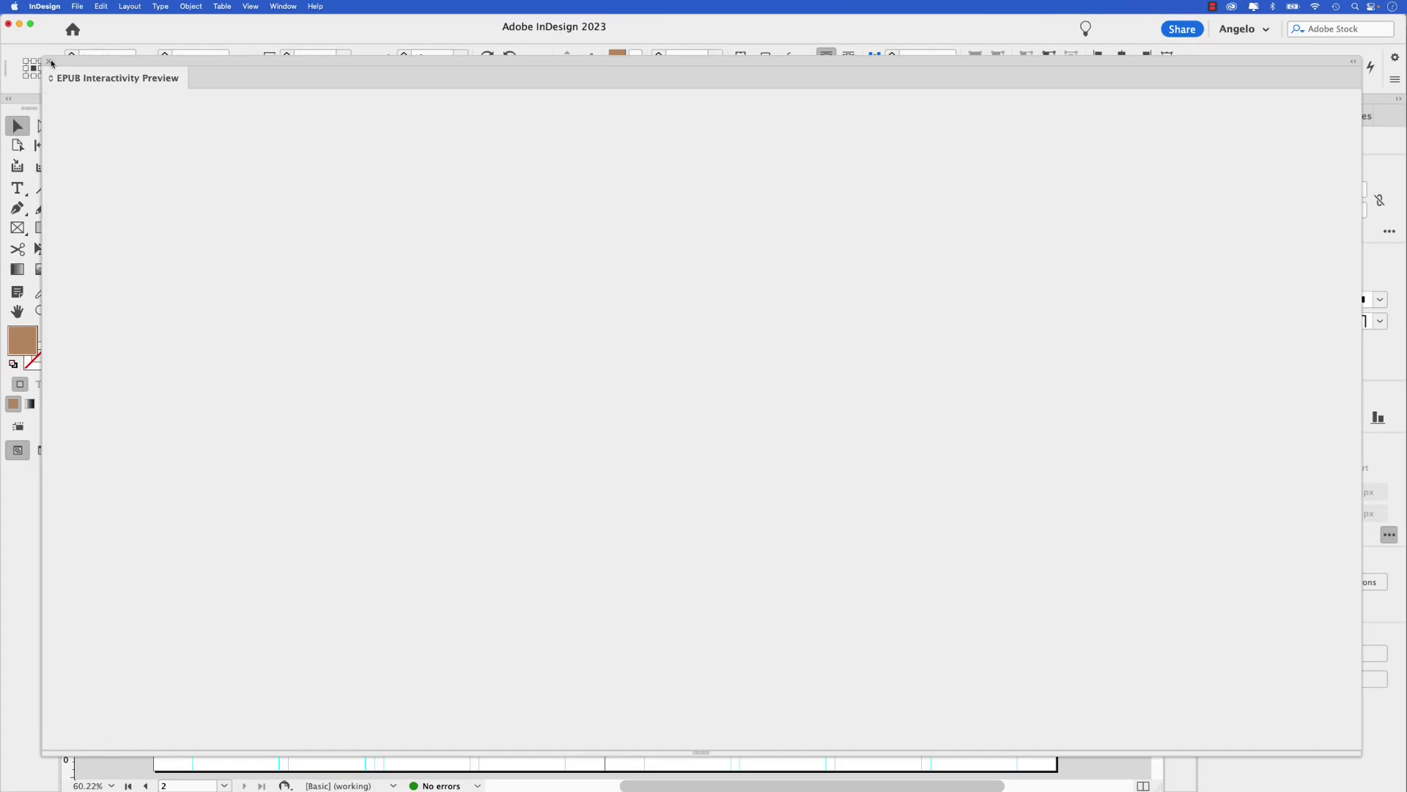
pyautogui.click(50, 63)
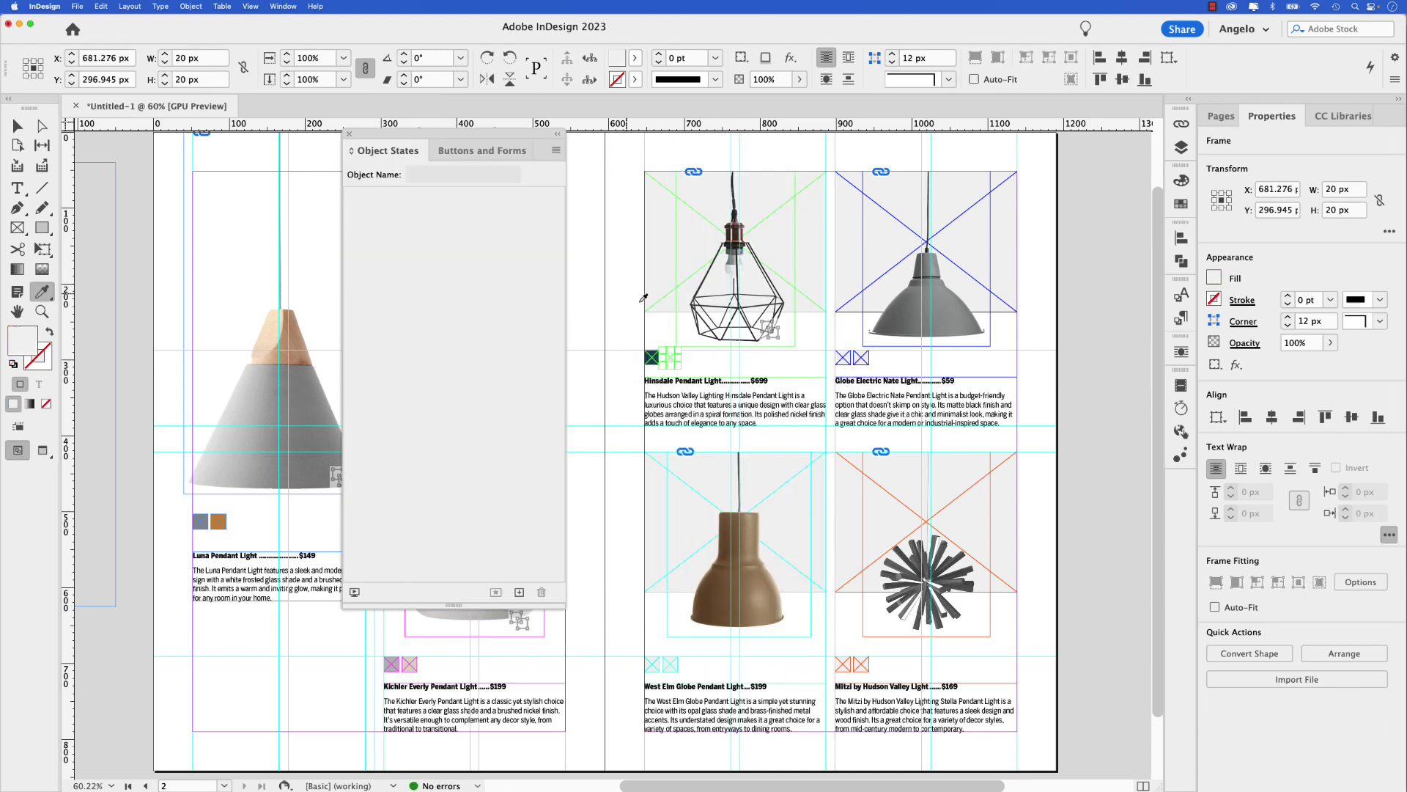
pyautogui.click(480, 334)
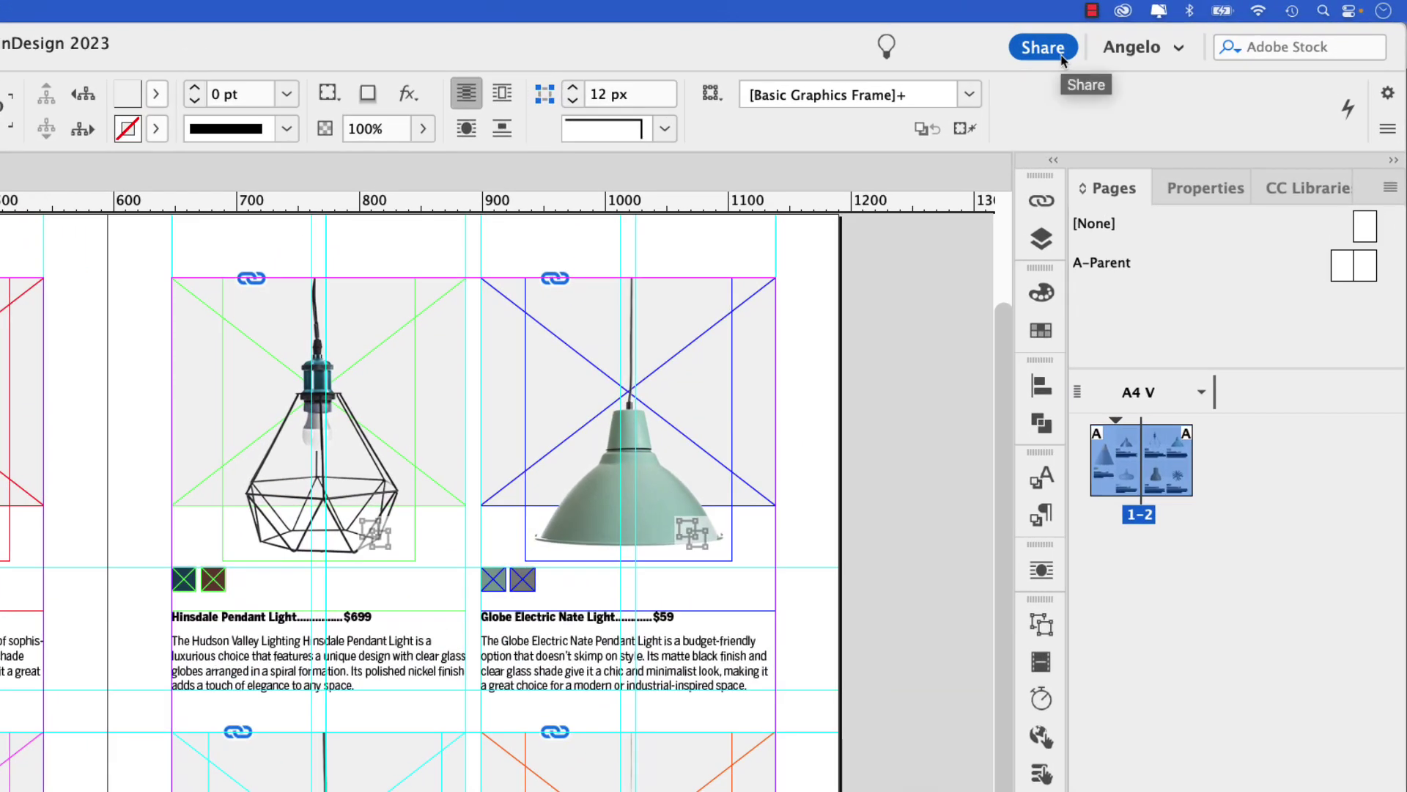
# Step: Publish the document online as Lighting Catalog, exported as spreads with the image resolution set to HiDPI (144 PPI)
pyautogui.click(1062, 60)
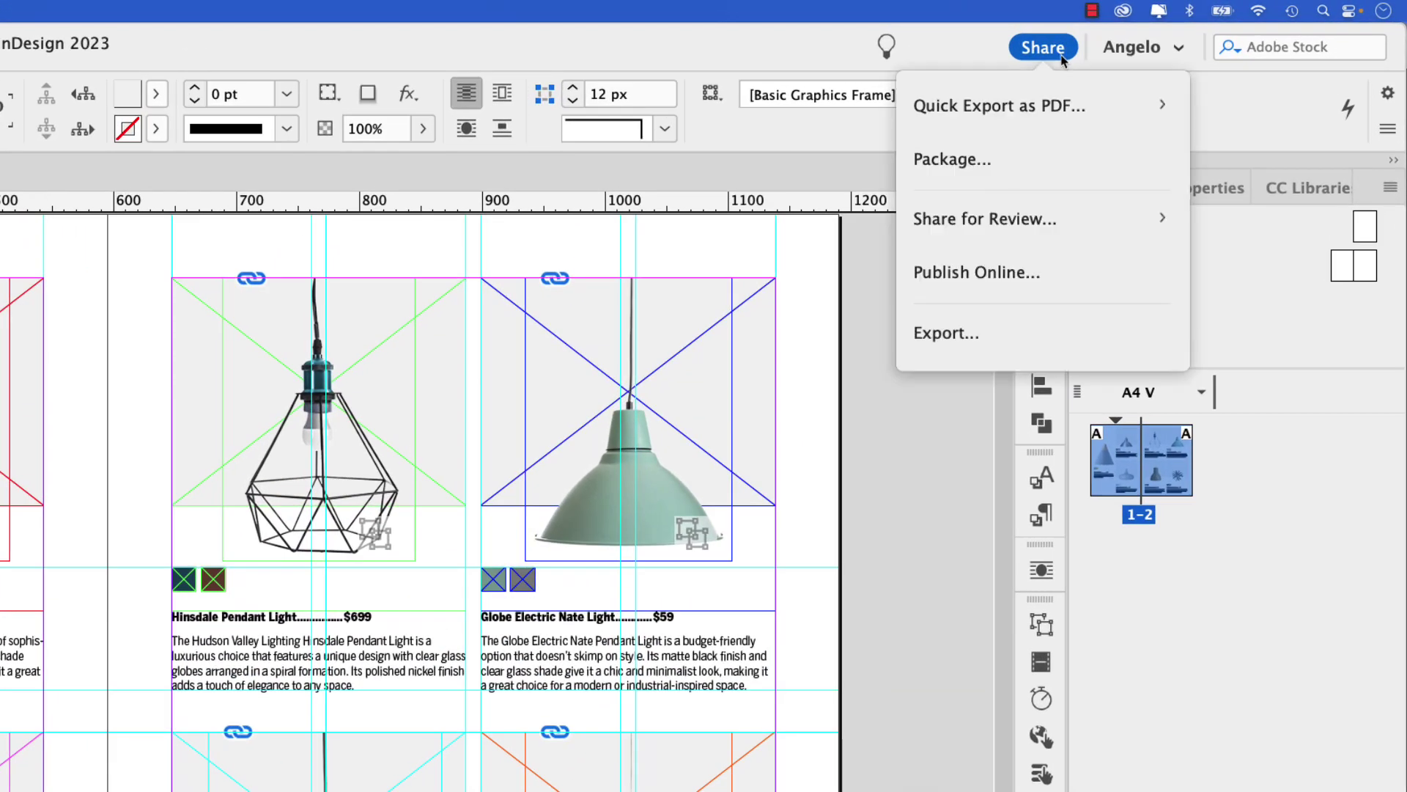
pyautogui.click(1062, 271)
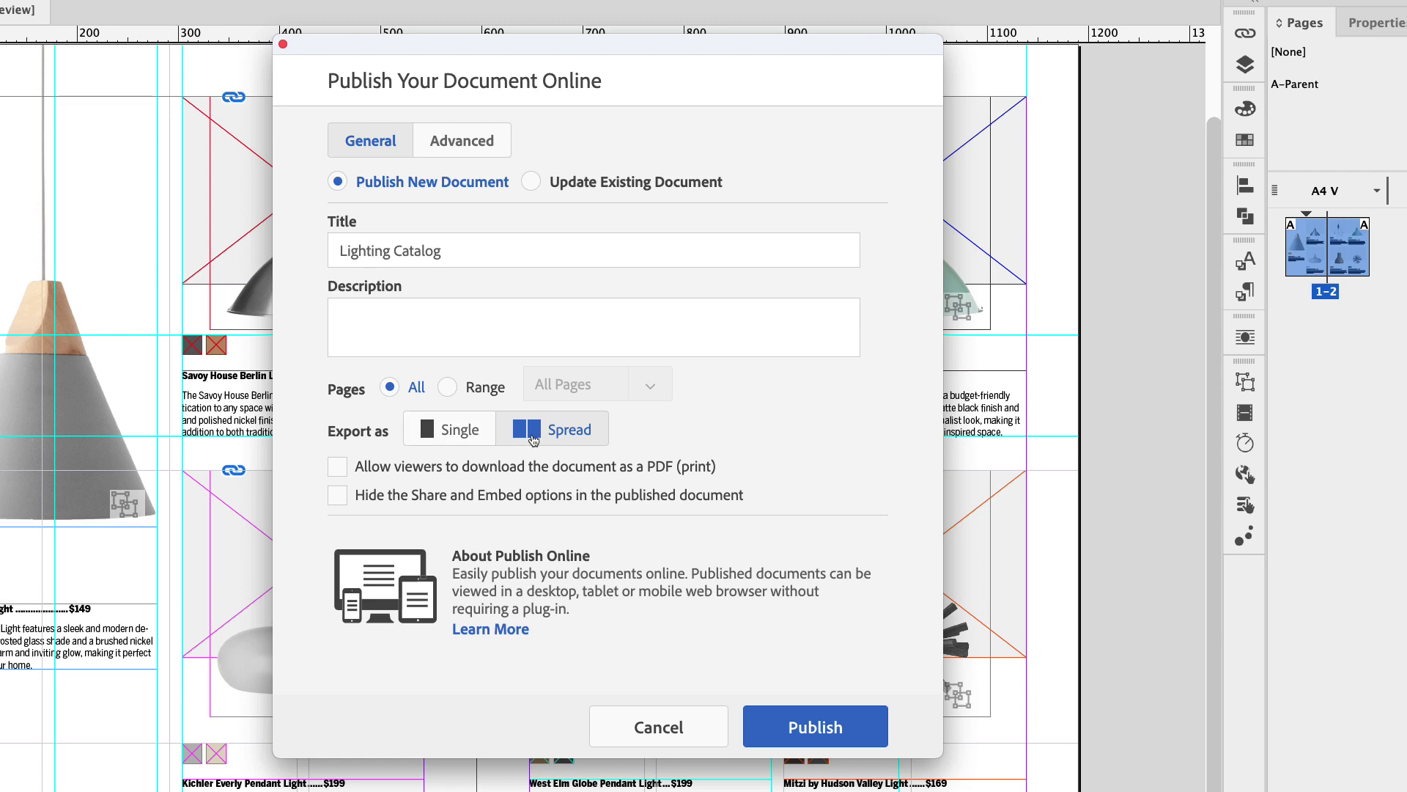
pyautogui.click(481, 145)
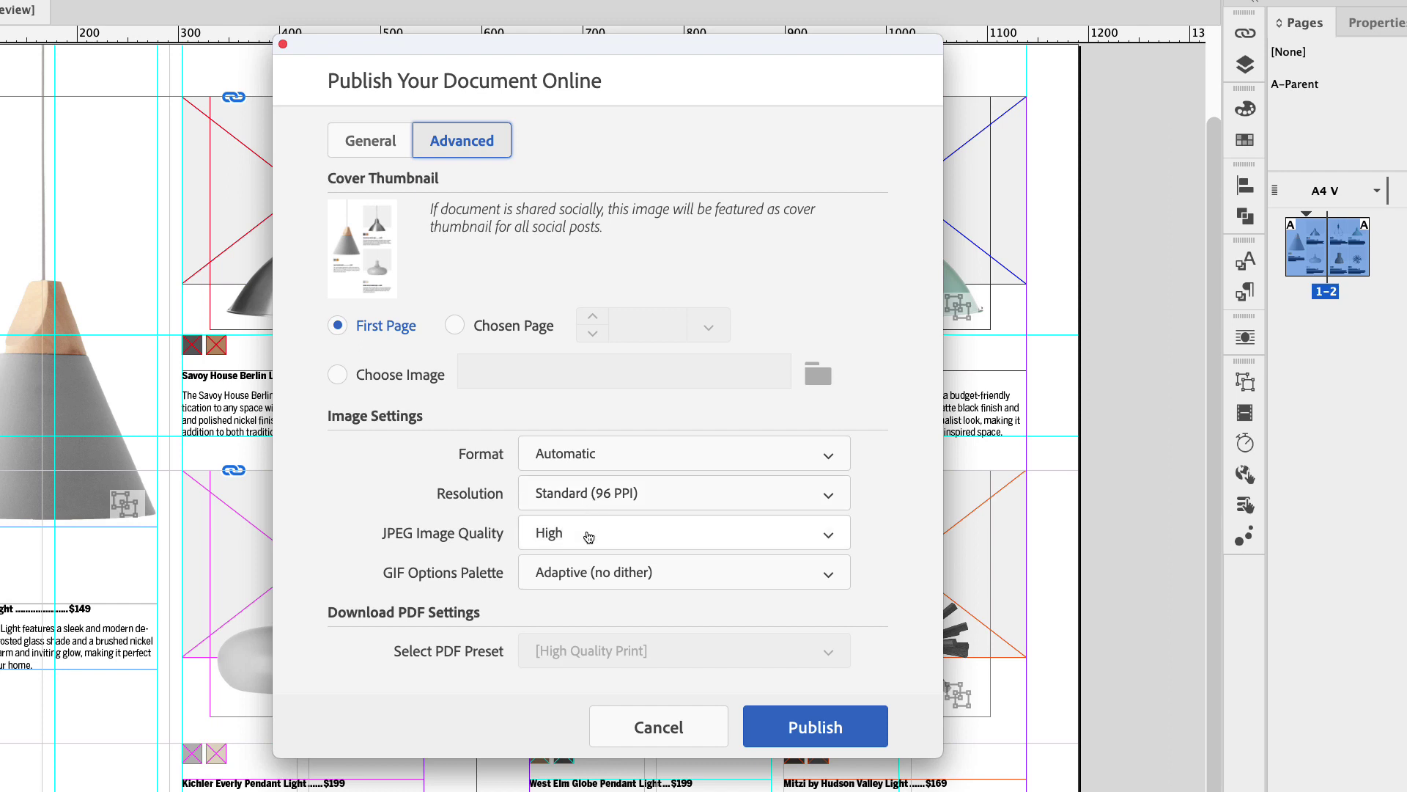
pyautogui.click(593, 497)
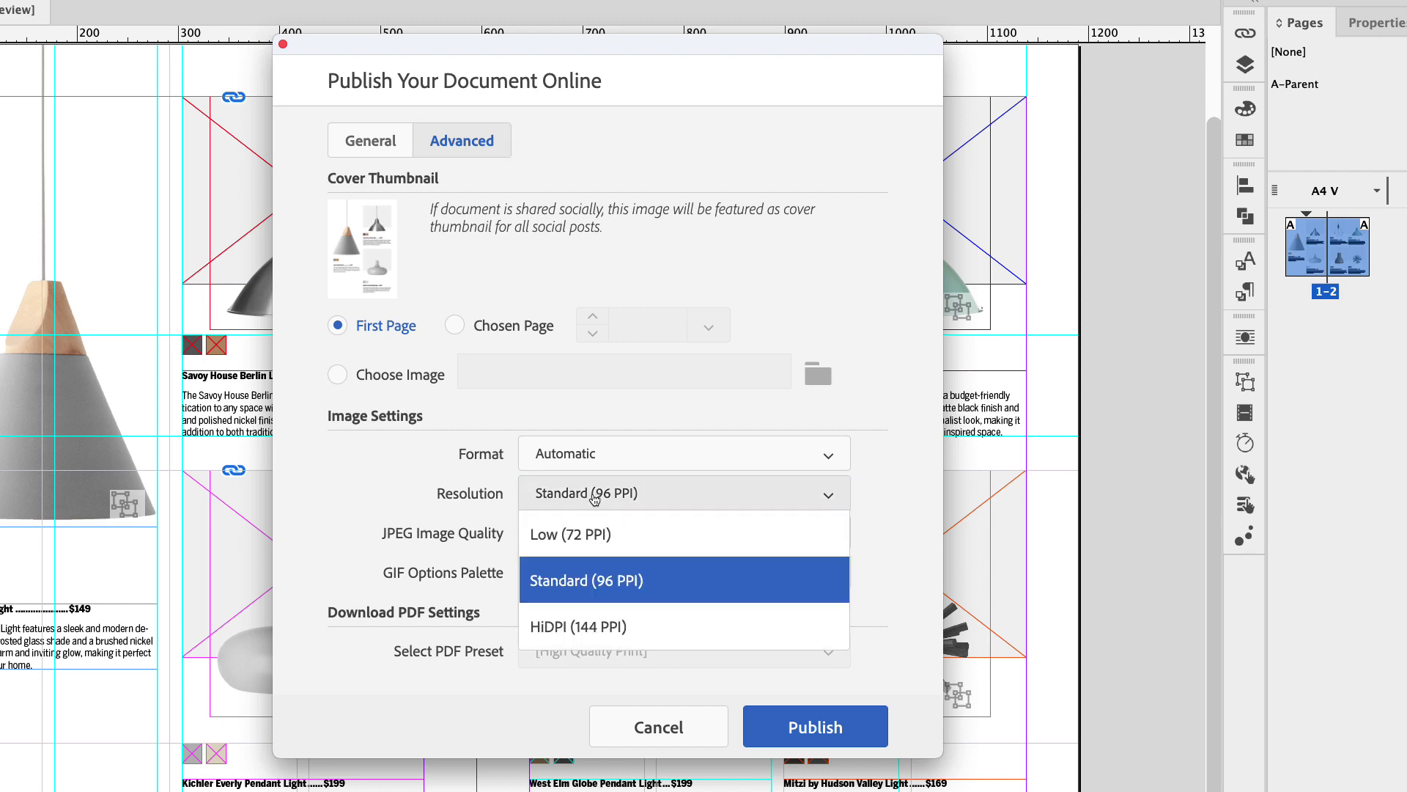
pyautogui.click(601, 616)
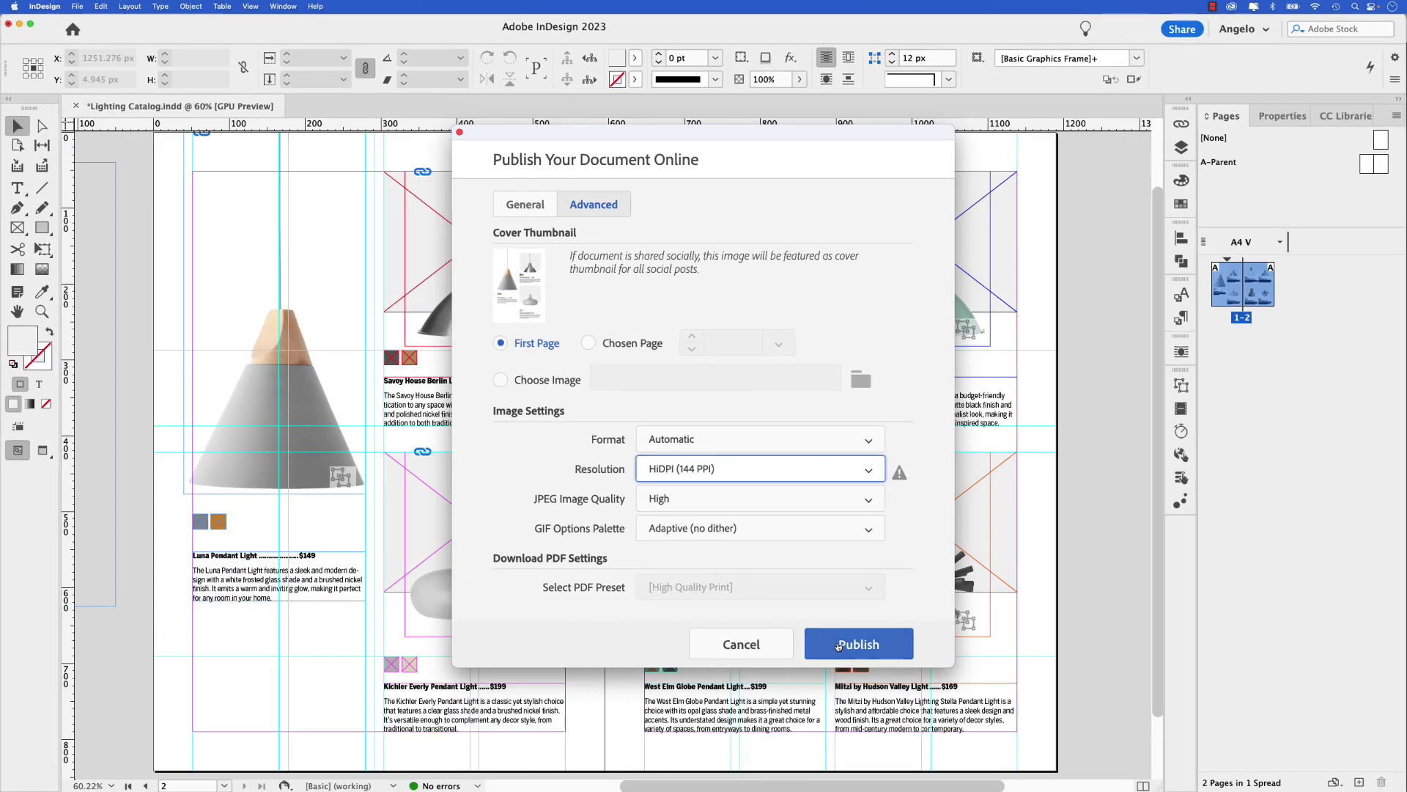
pyautogui.click(839, 645)
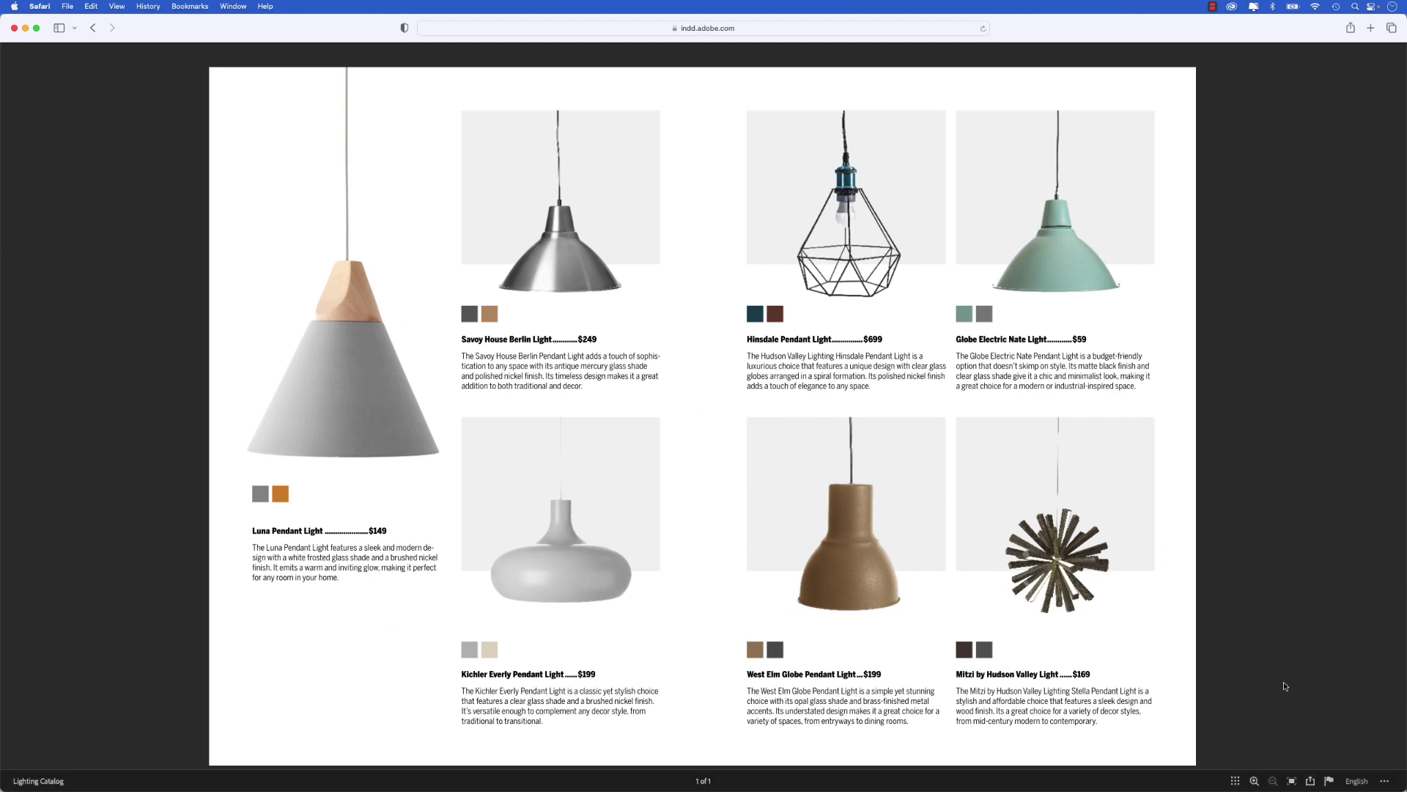
# Step: View the published catalog full screen in Safari and test the Luna lamp's grey and orange swatches
pyautogui.click(1292, 781)
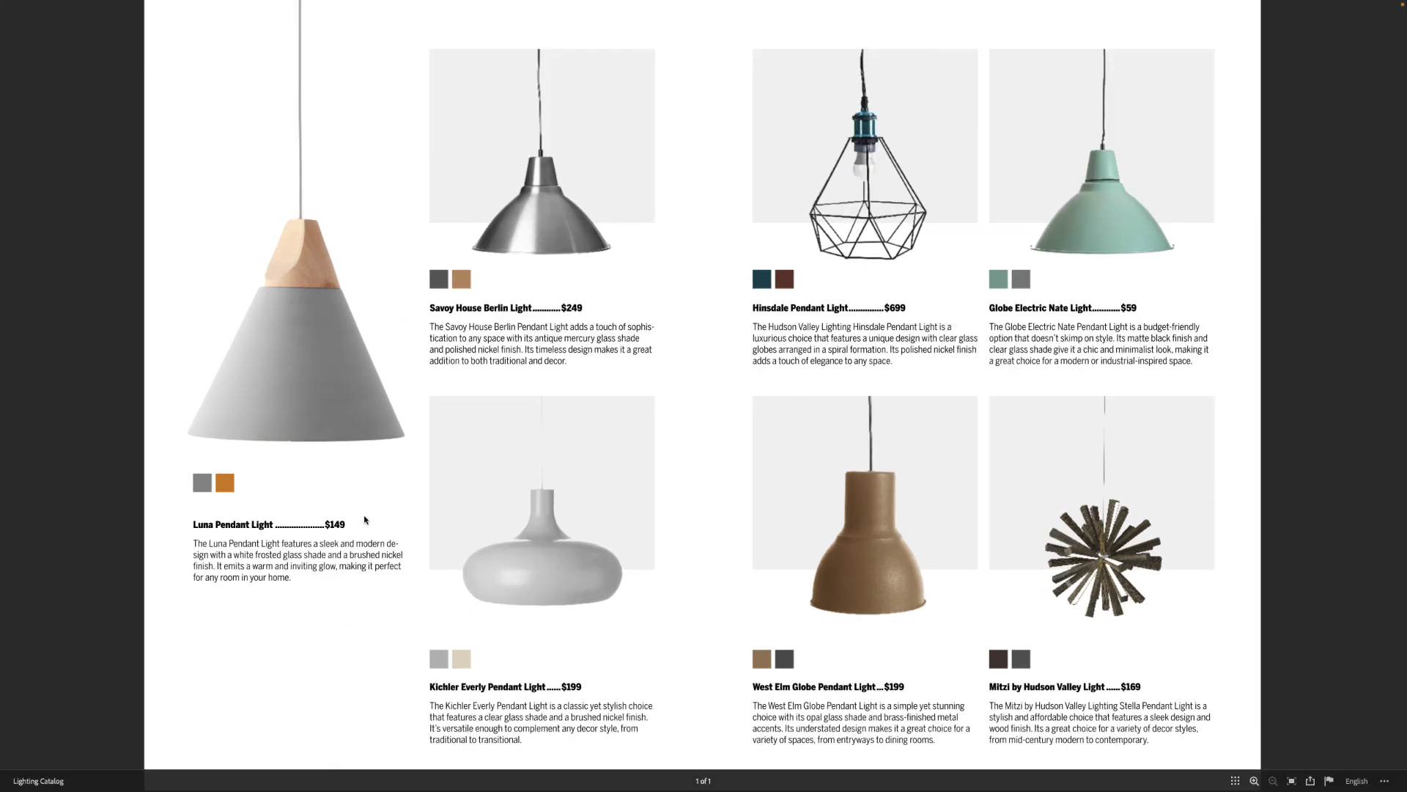
pyautogui.click(230, 488)
pyautogui.click(200, 486)
pyautogui.click(225, 488)
pyautogui.click(213, 488)
pyautogui.click(226, 486)
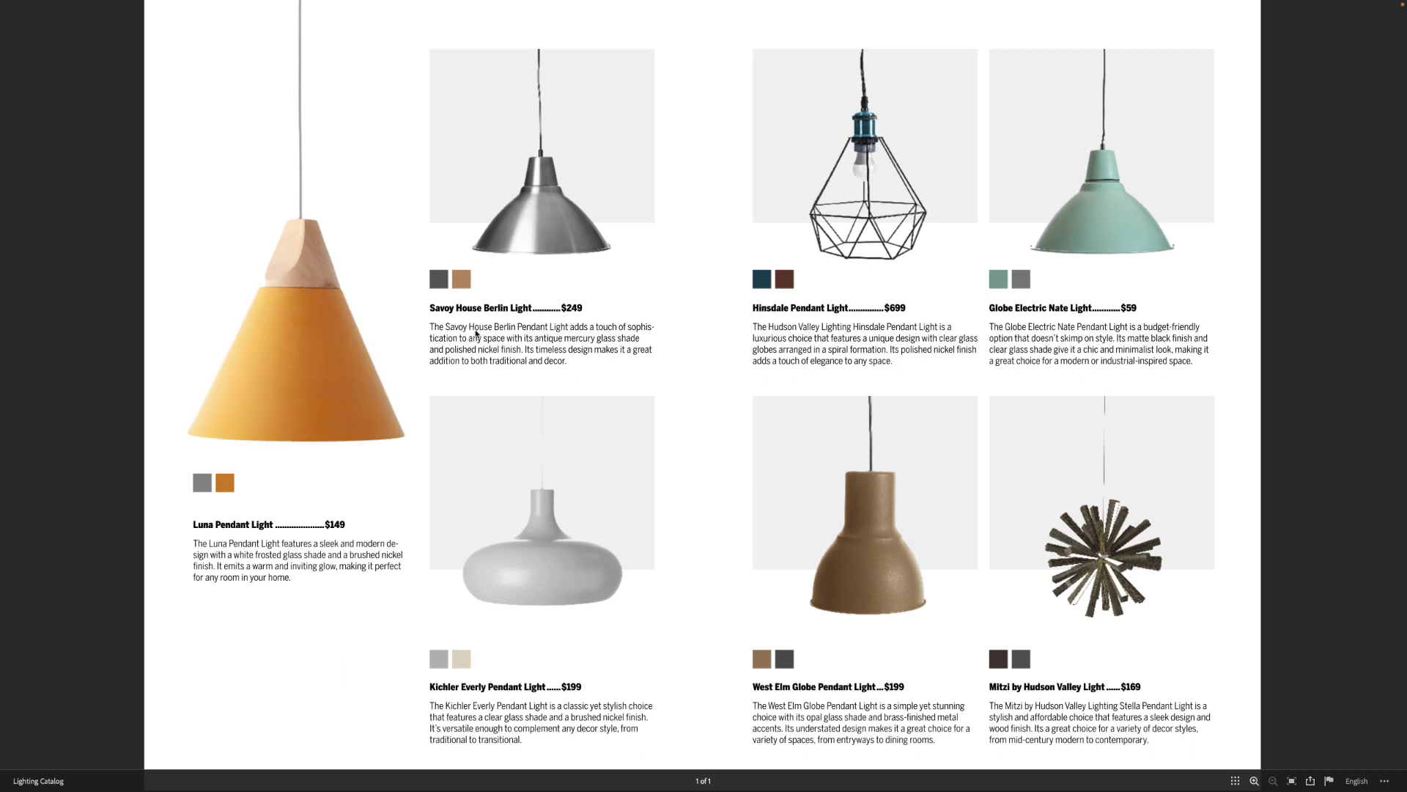
# Step: Test the Savoy lamp's two swatches and the Kichler lamp's beige swatch in the published catalog
pyautogui.click(463, 286)
pyautogui.click(443, 285)
pyautogui.click(454, 286)
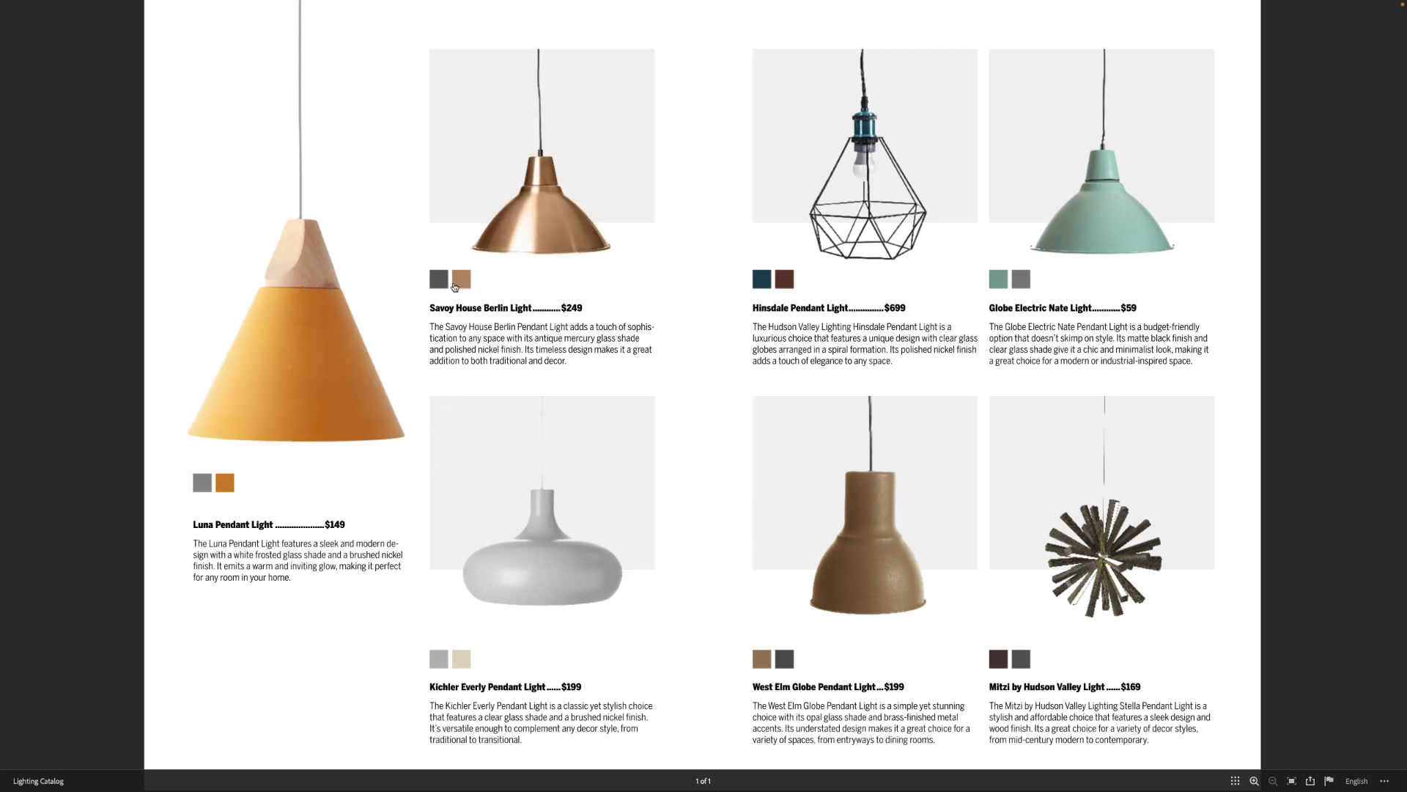
pyautogui.click(460, 664)
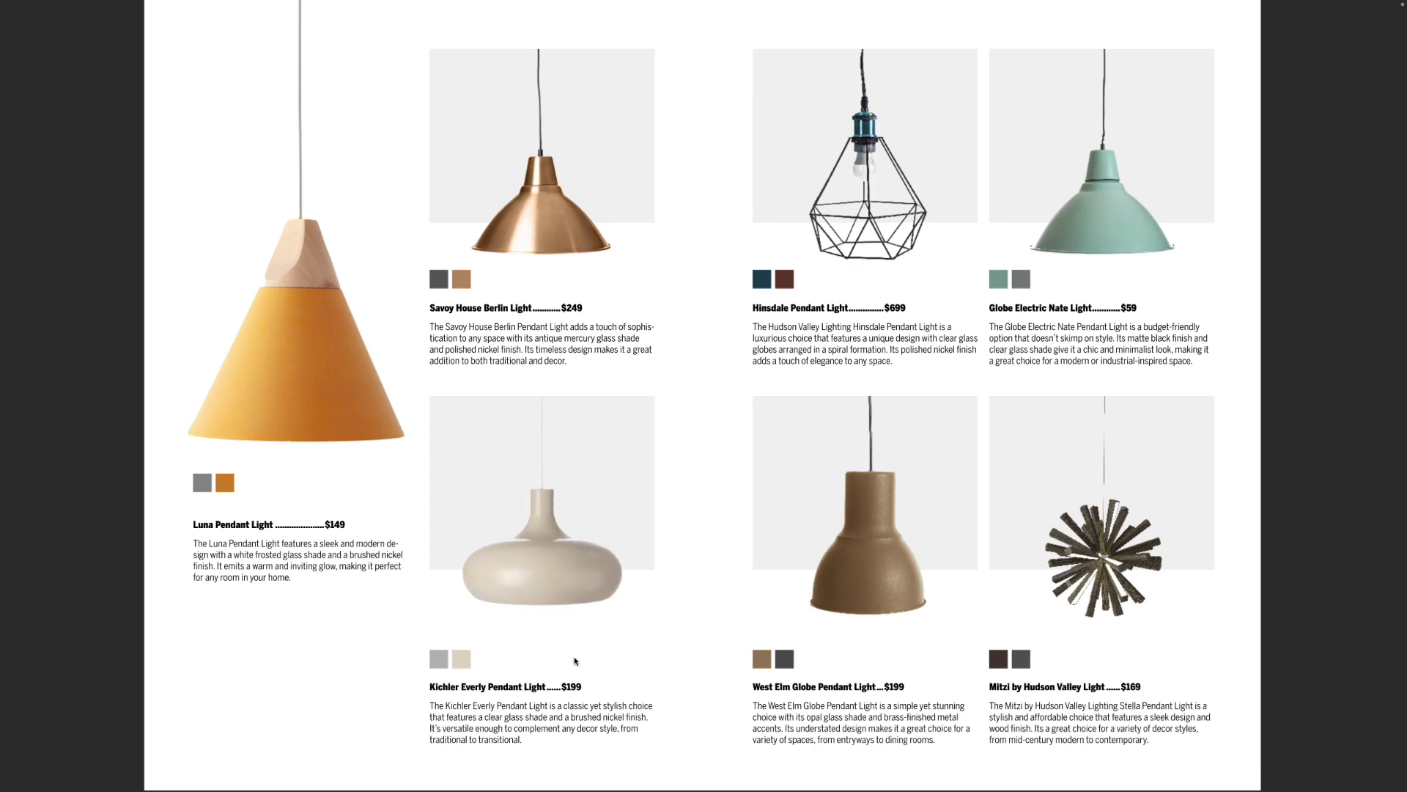